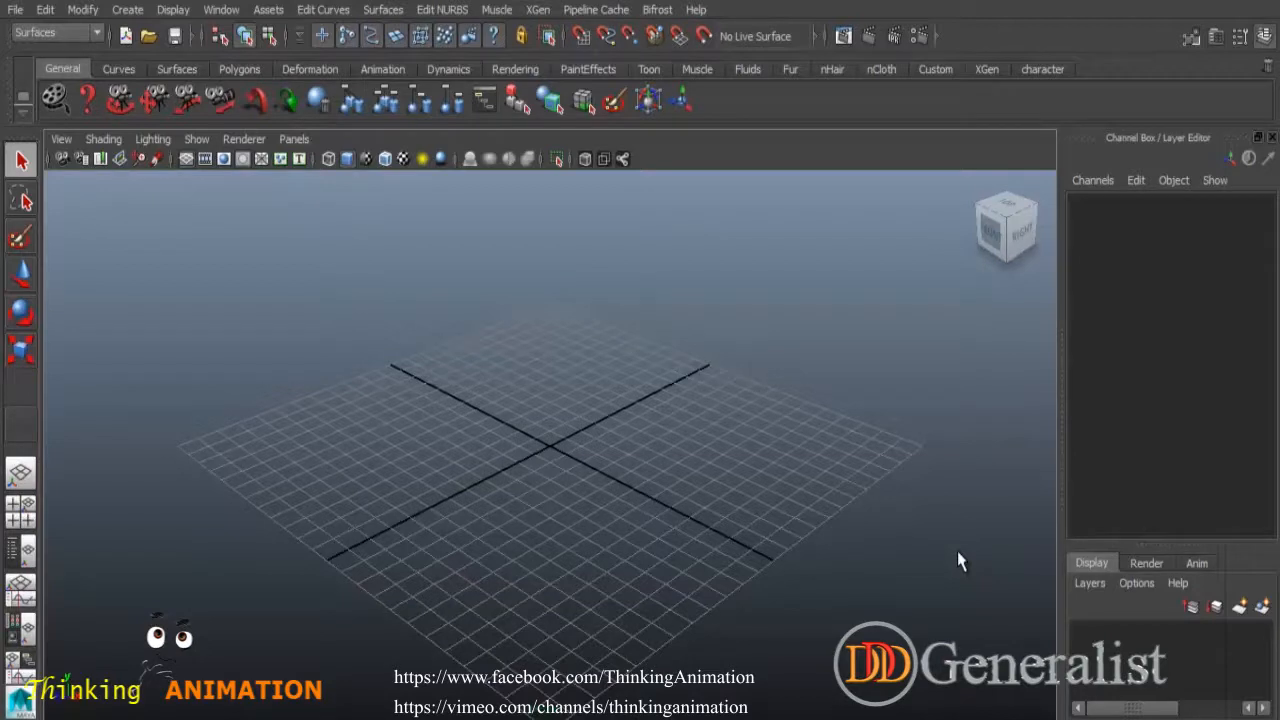
# Switch the menu set to Animation and back to Surfaces, then bring up the Create menu.
pyautogui.click(128, 10)
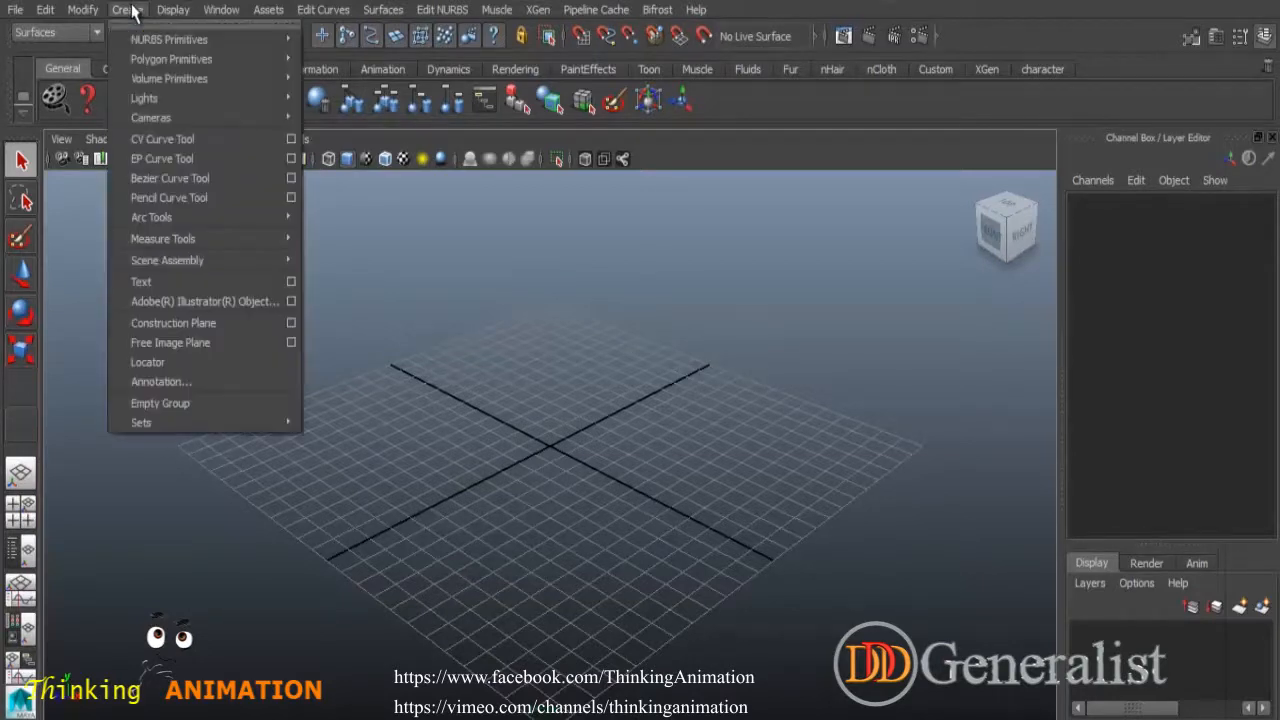
pyautogui.click(151, 163)
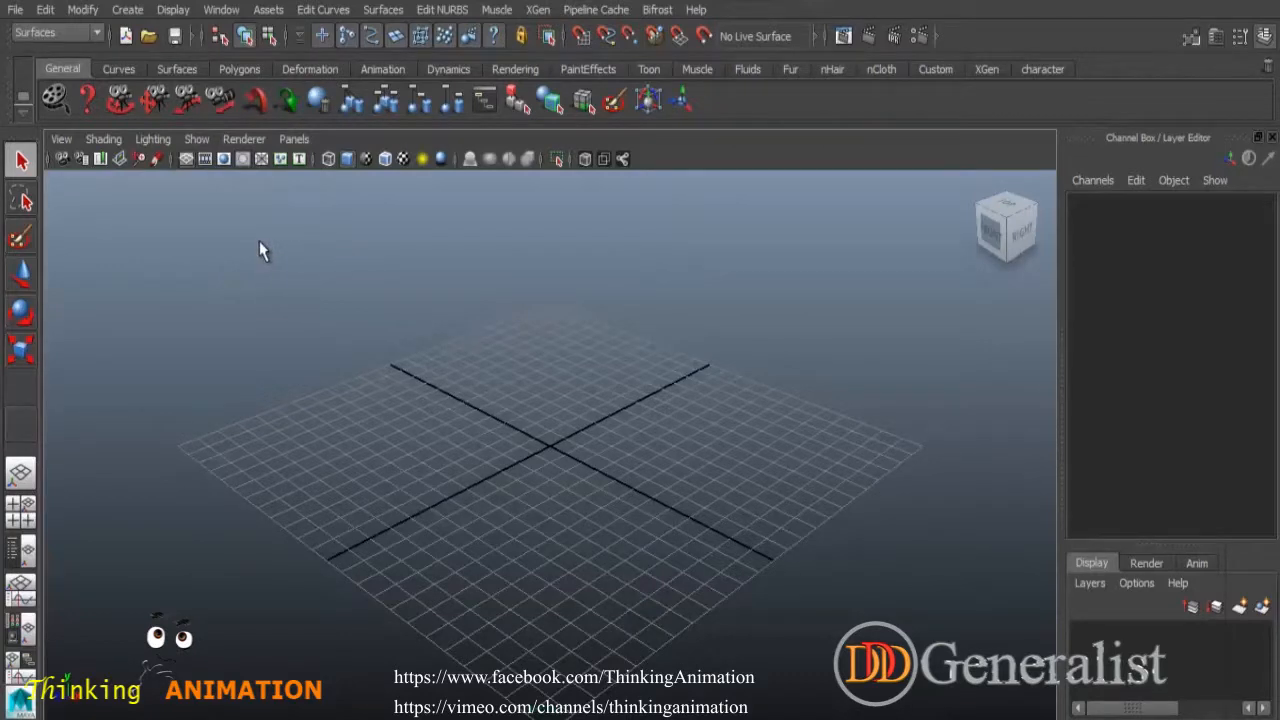
pyautogui.click(97, 33)
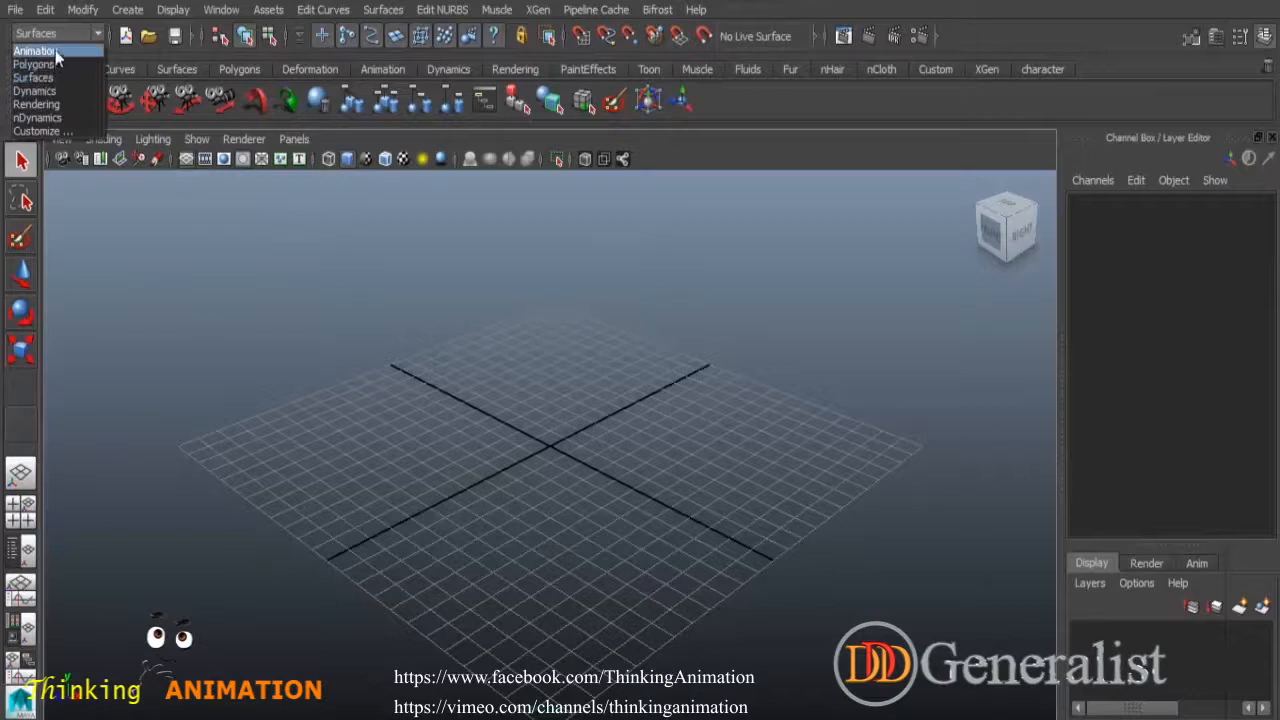
pyautogui.click(56, 51)
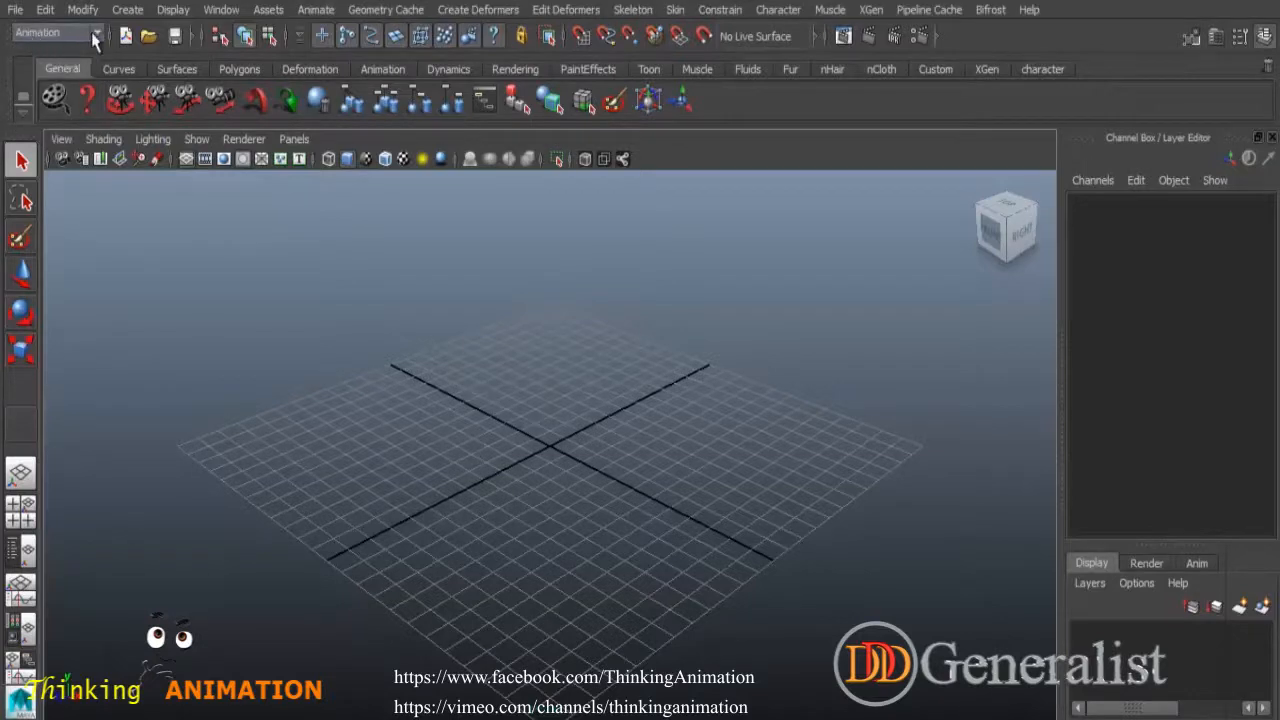
pyautogui.click(38, 34)
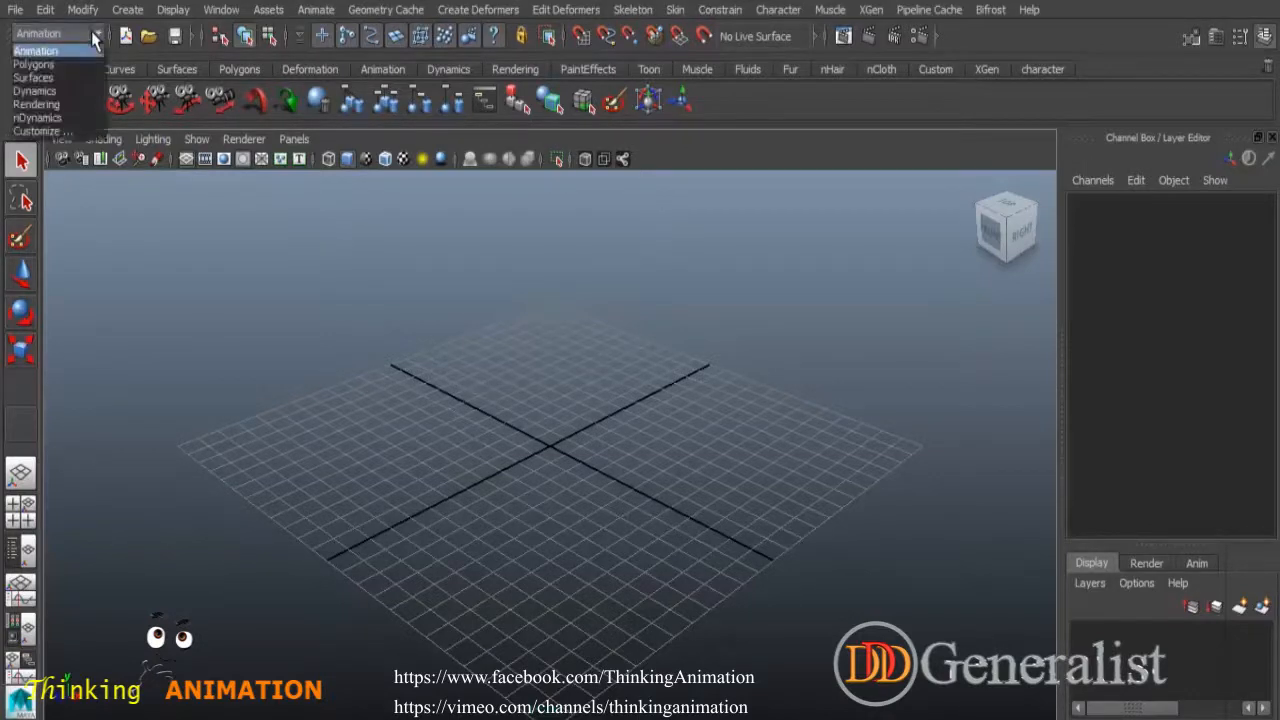
pyautogui.click(32, 77)
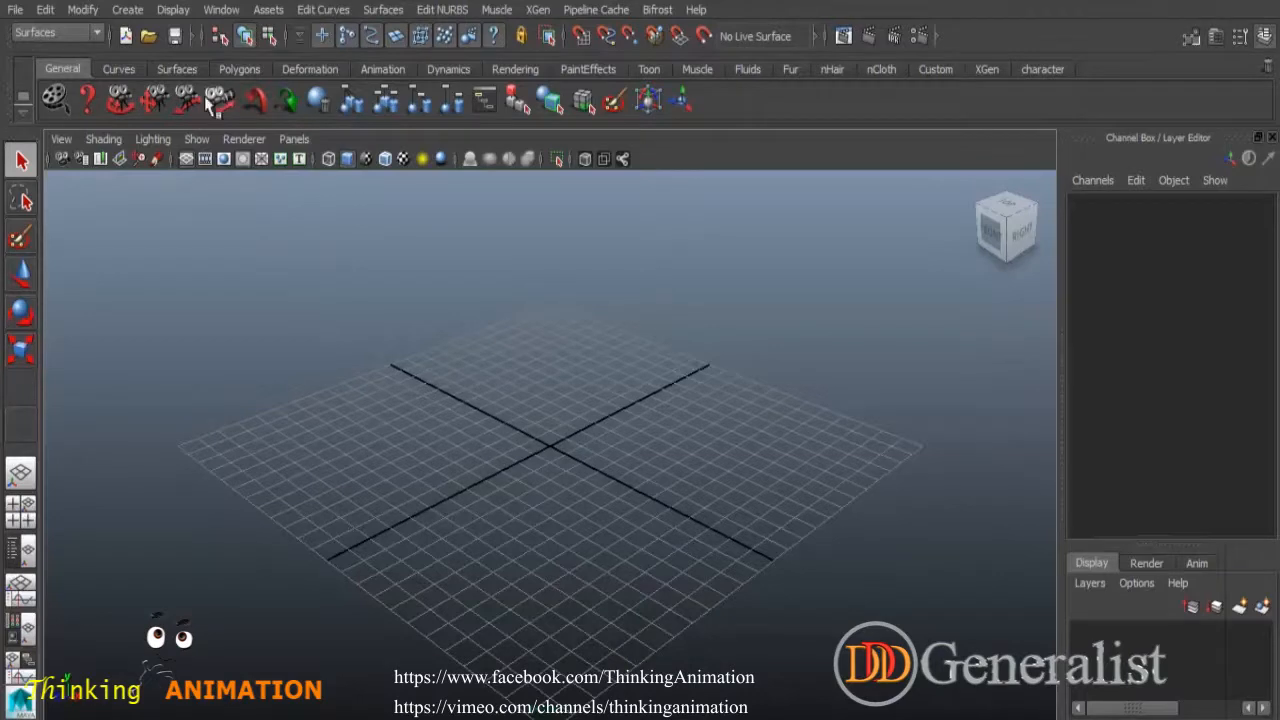
pyautogui.click(128, 10)
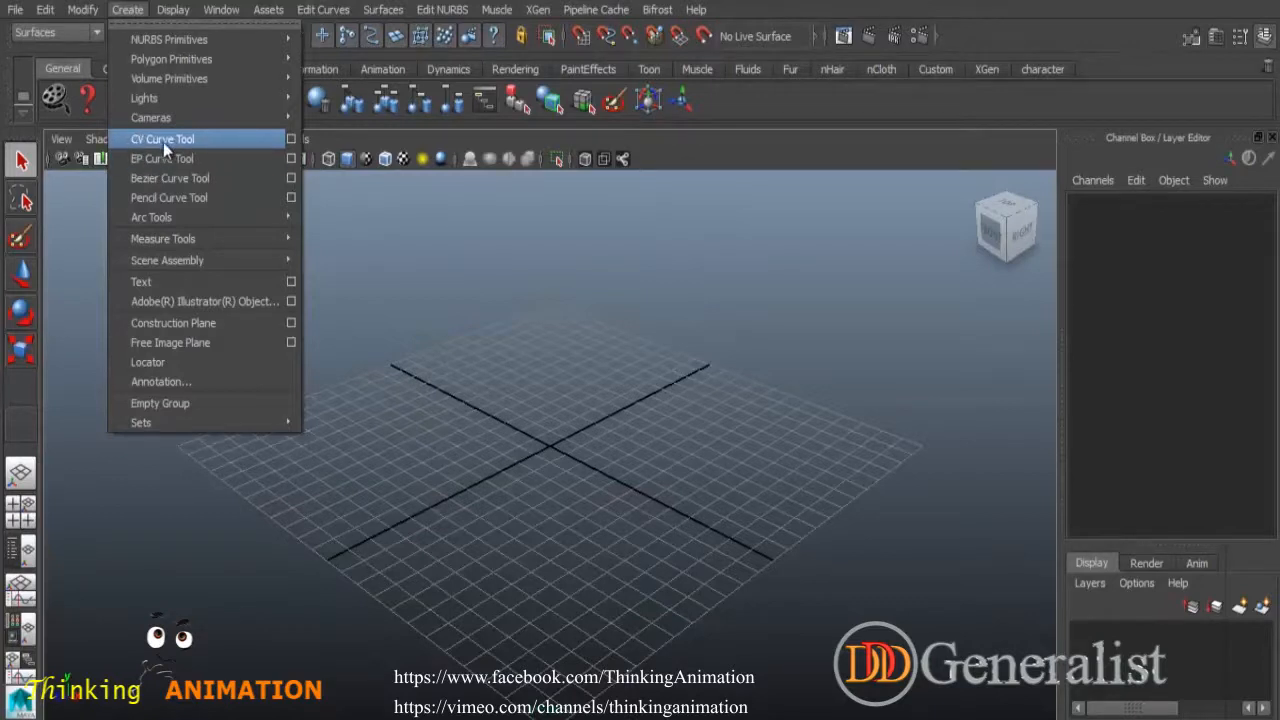
# Set the CV Curve Tool to 1 Linear and draw a straight two-point curve in the top view.
pyautogui.click(290, 141)
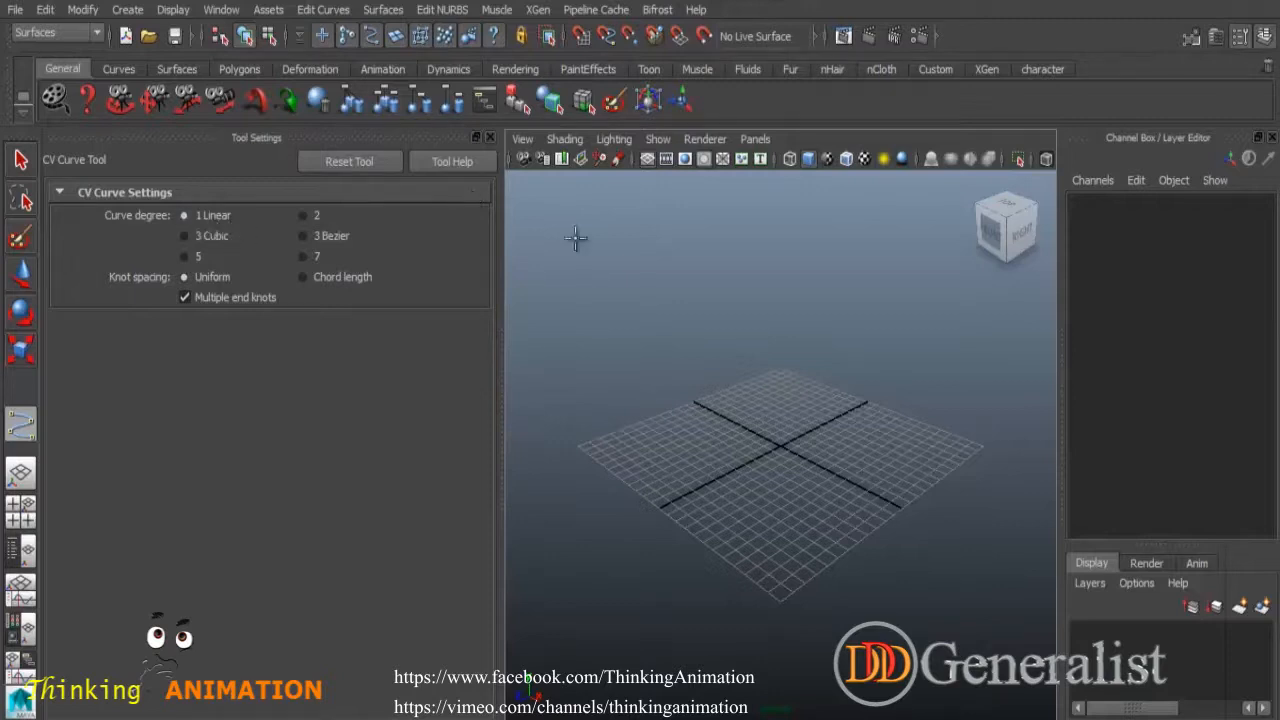
pyautogui.press('space')
pyautogui.press('space')
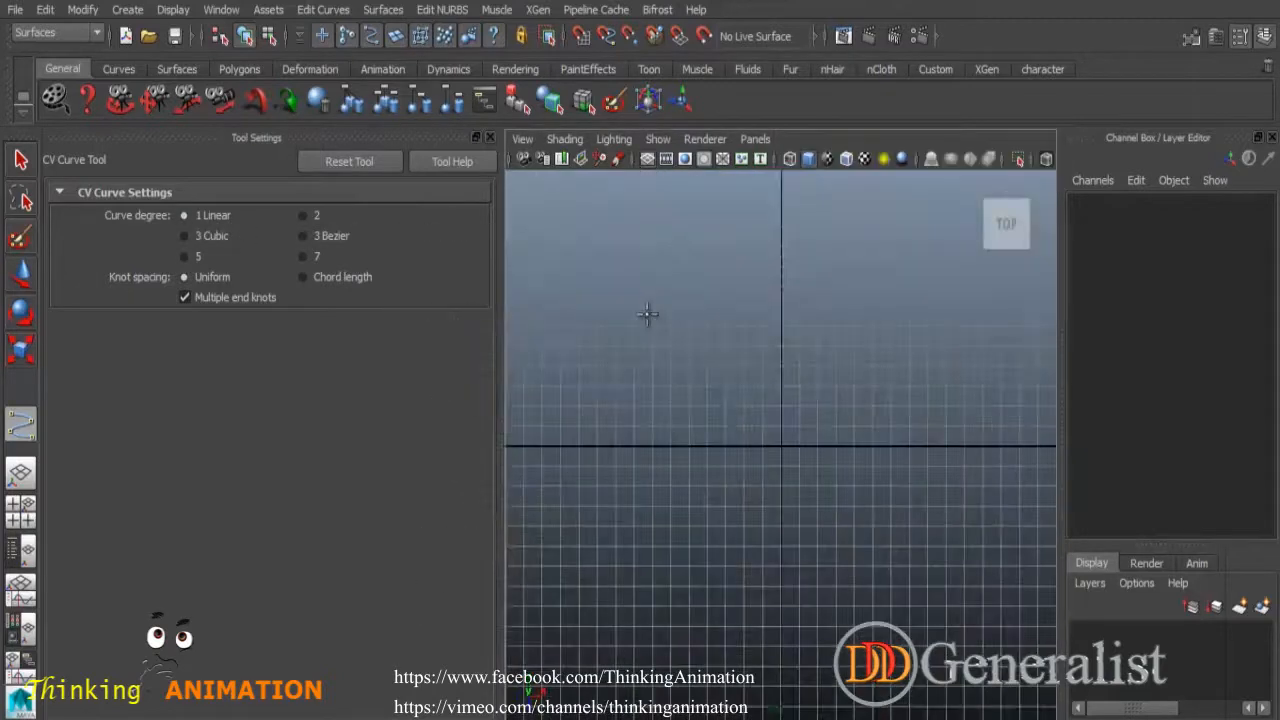
pyautogui.click(913, 238)
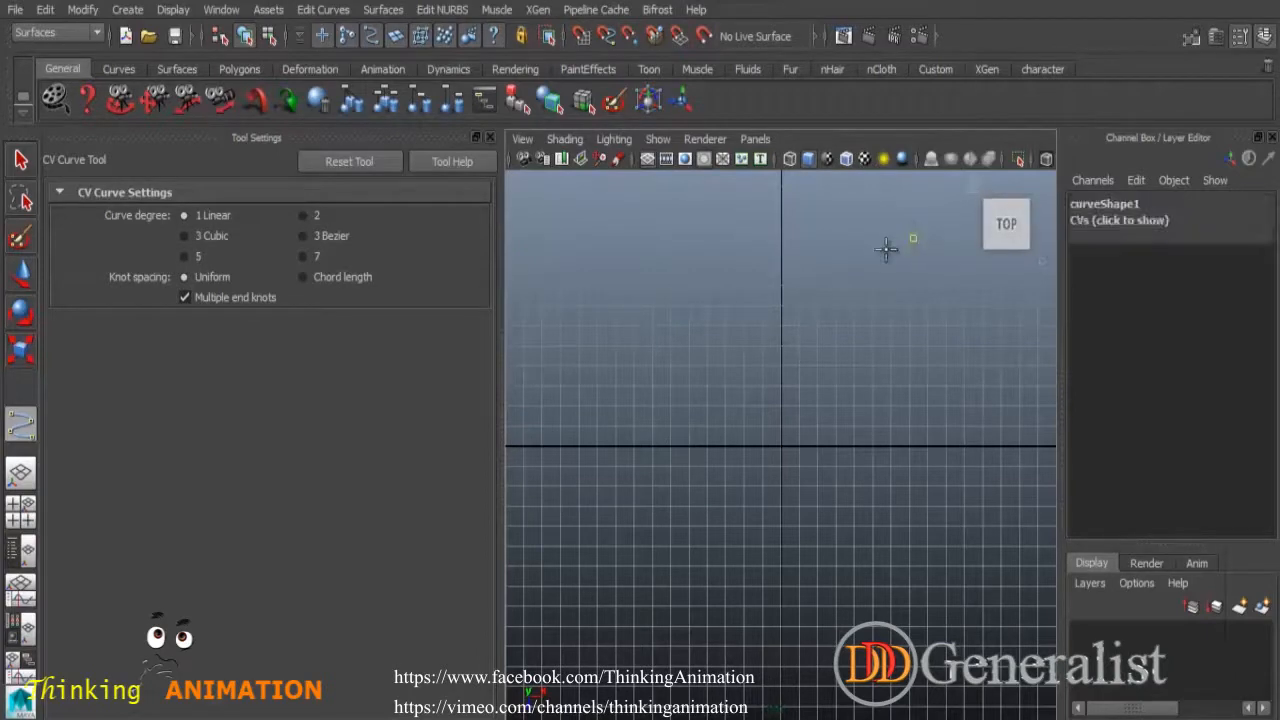
pyautogui.click(711, 352)
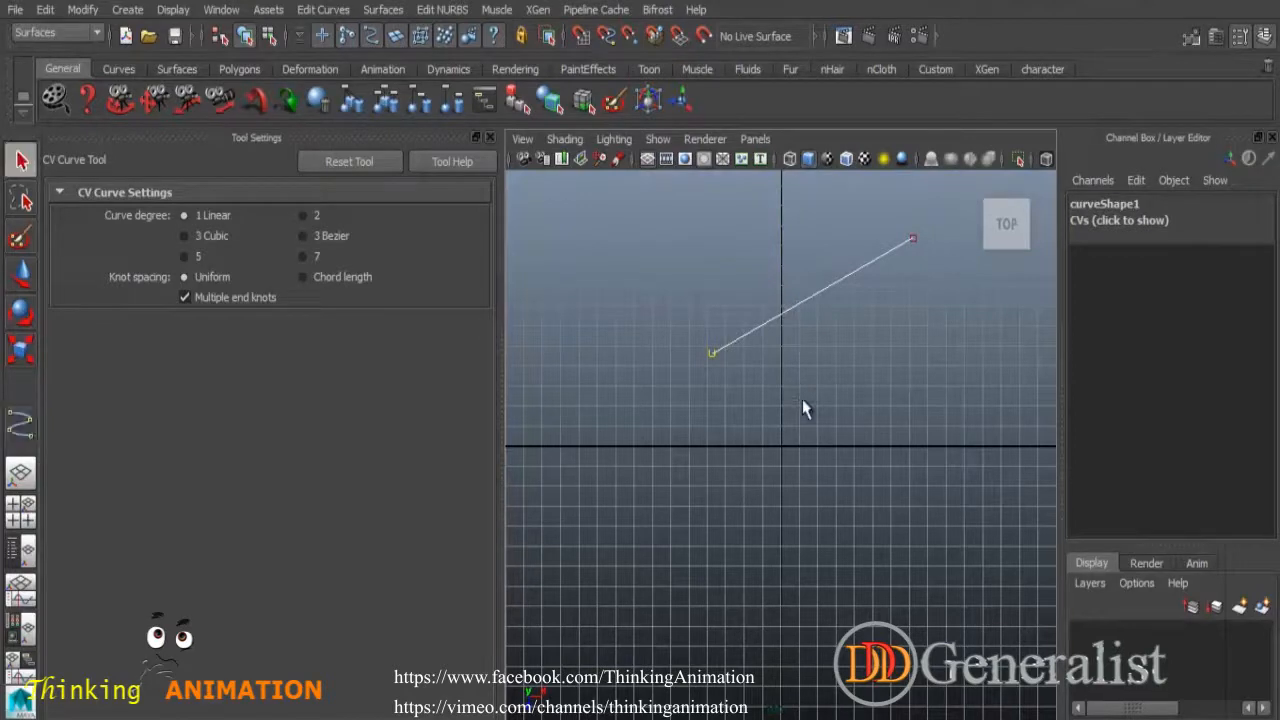
pyautogui.press('q')
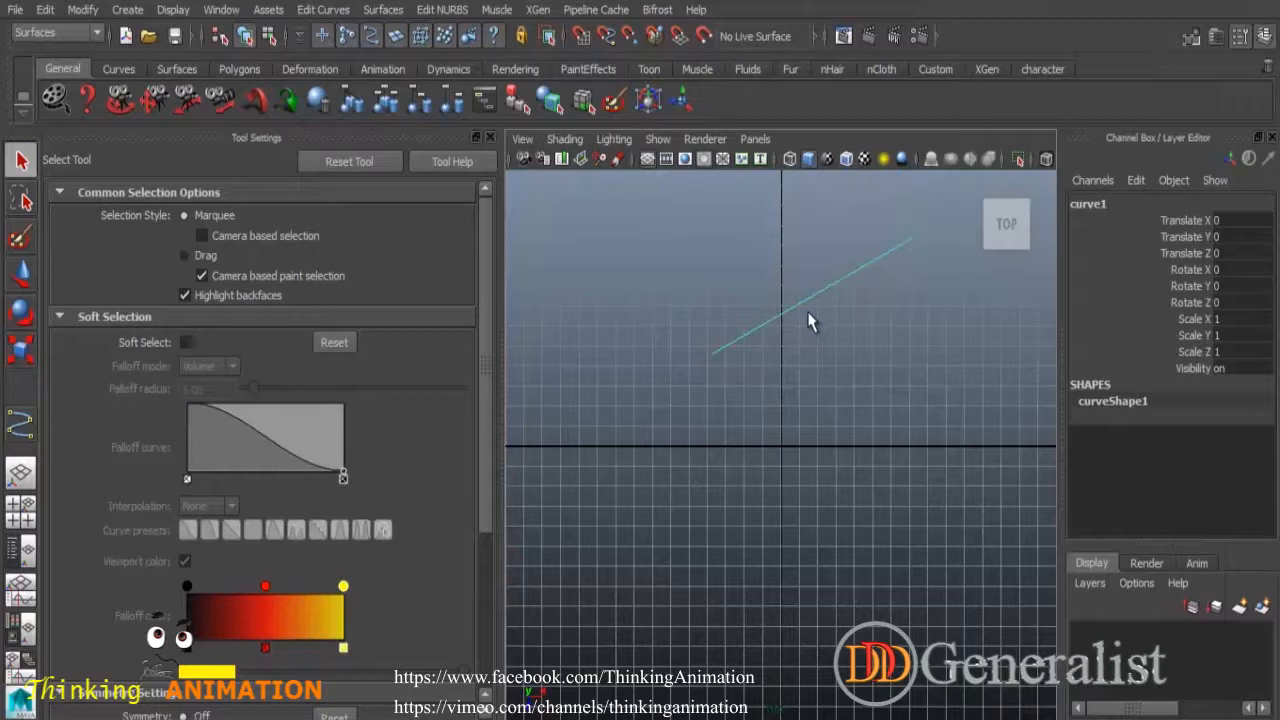
# Draw a second straight two-point linear curve parallel to the first.
pyautogui.click(22, 425)
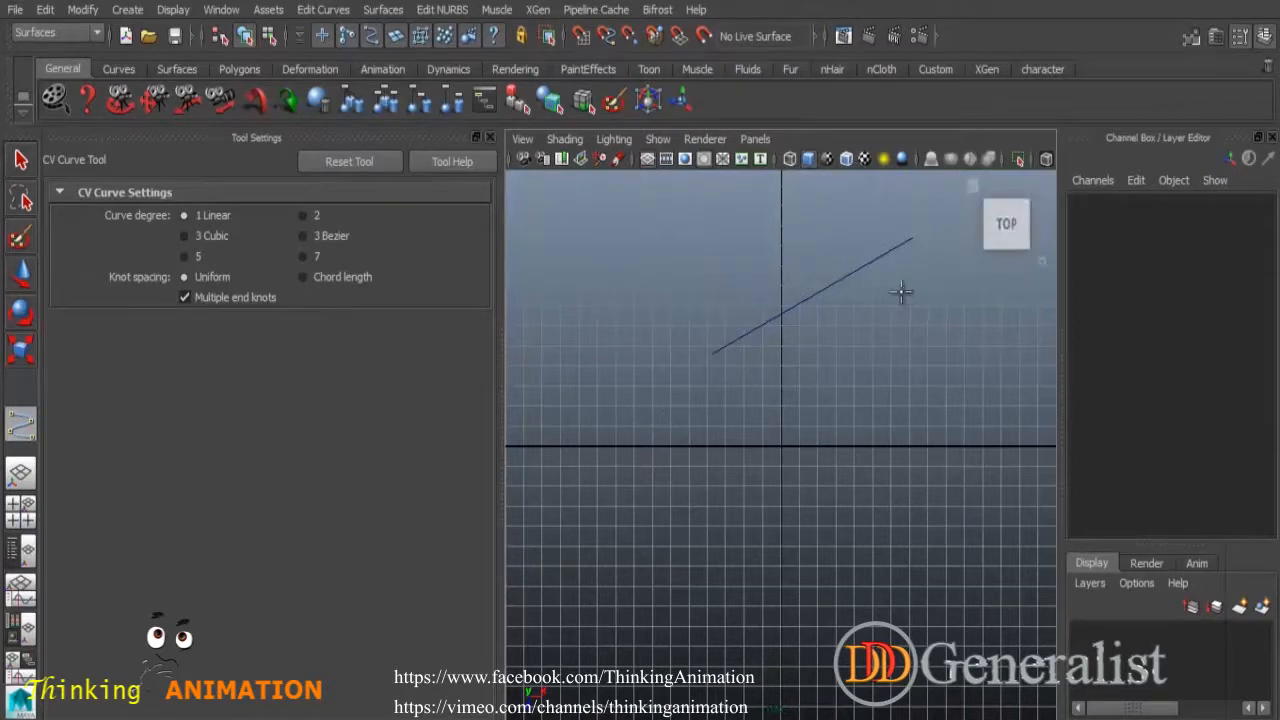
pyautogui.click(930, 304)
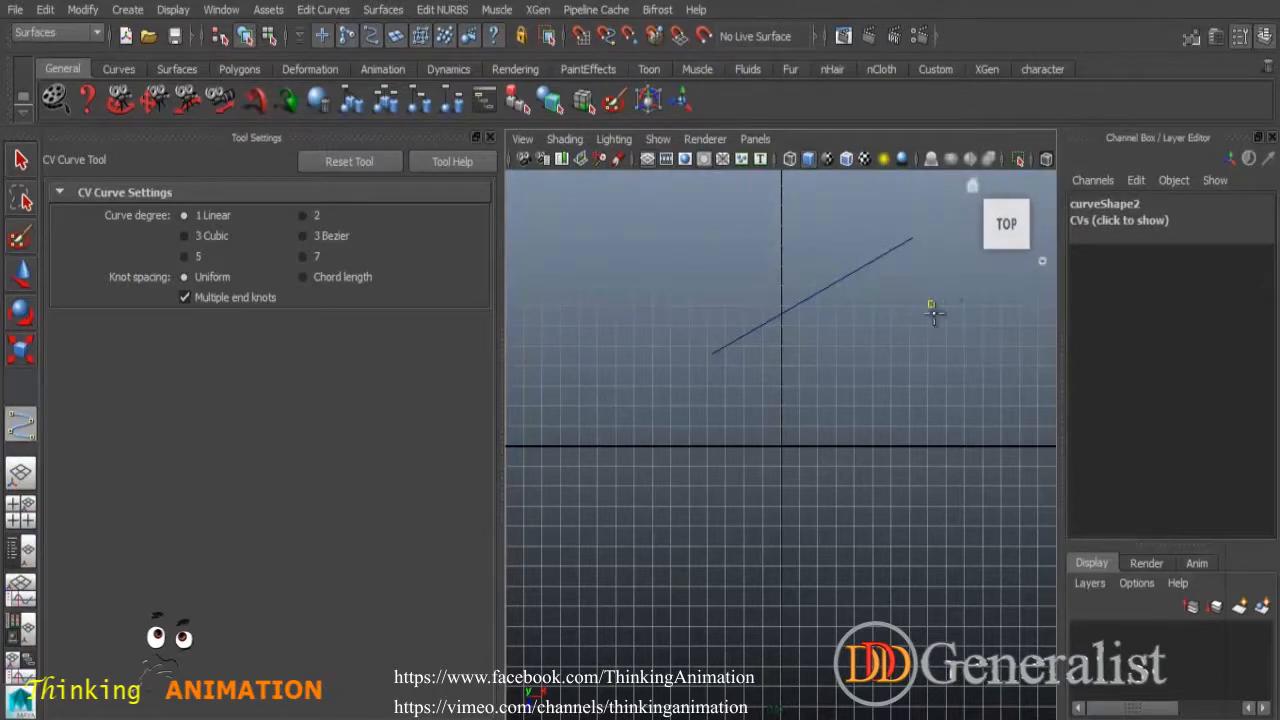
pyautogui.click(744, 412)
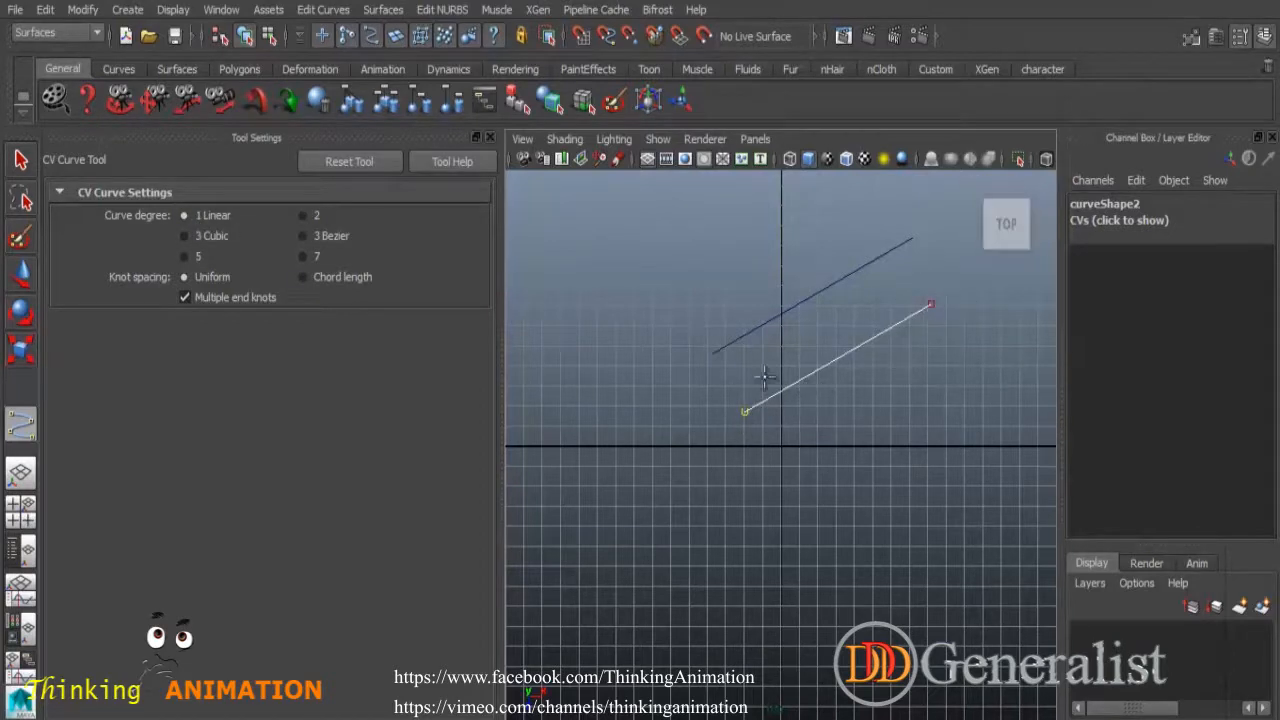
pyautogui.press('q')
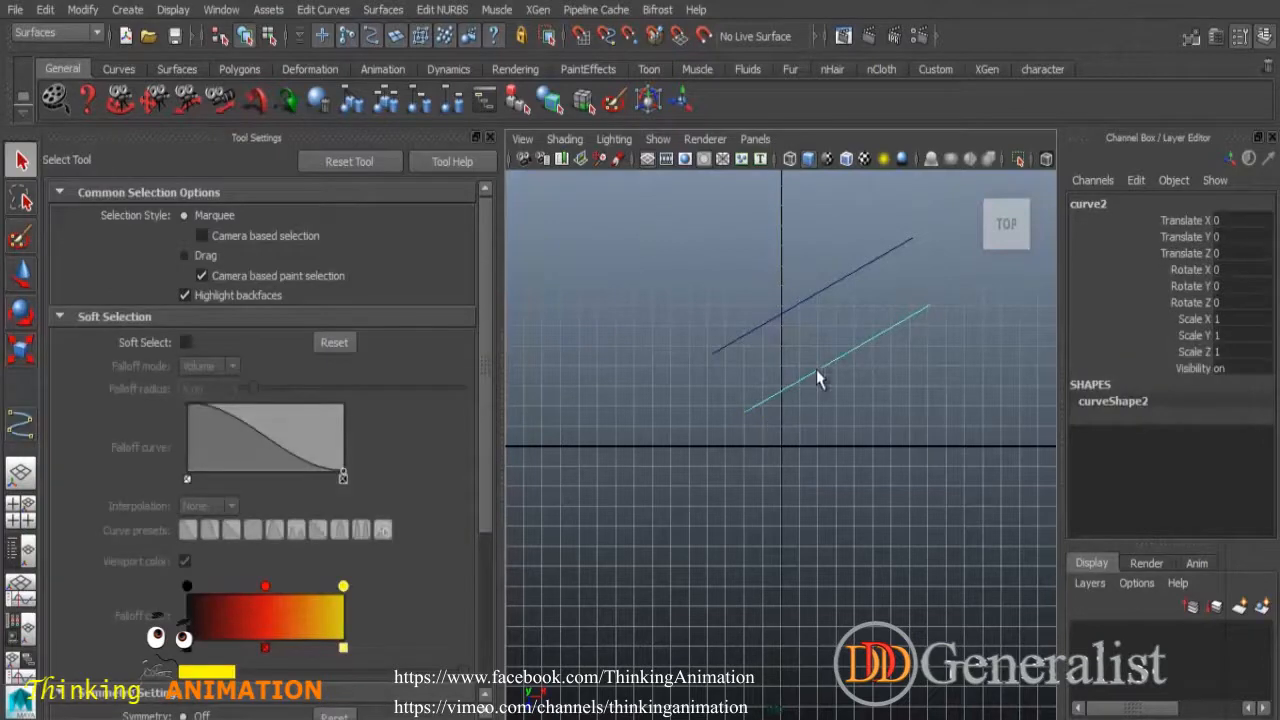
# Draw a three-point degree-2 curve arcing down the left side.
pyautogui.click(27, 424)
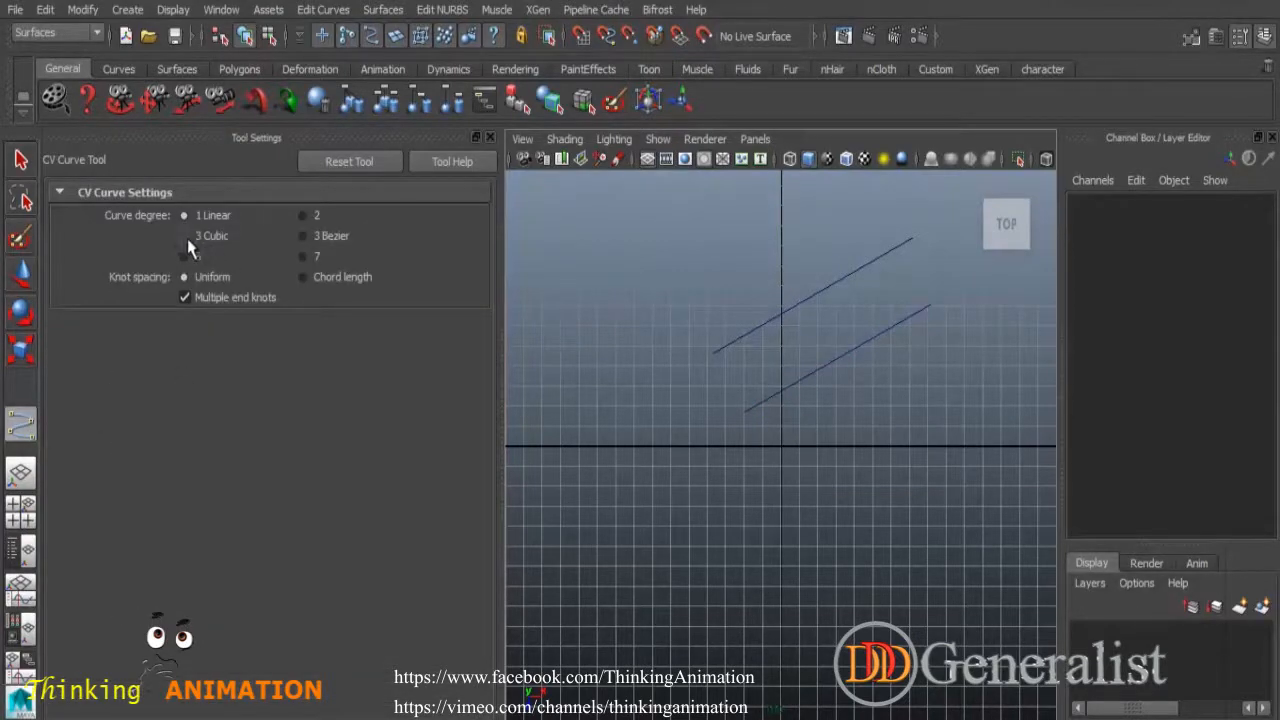
pyautogui.click(303, 215)
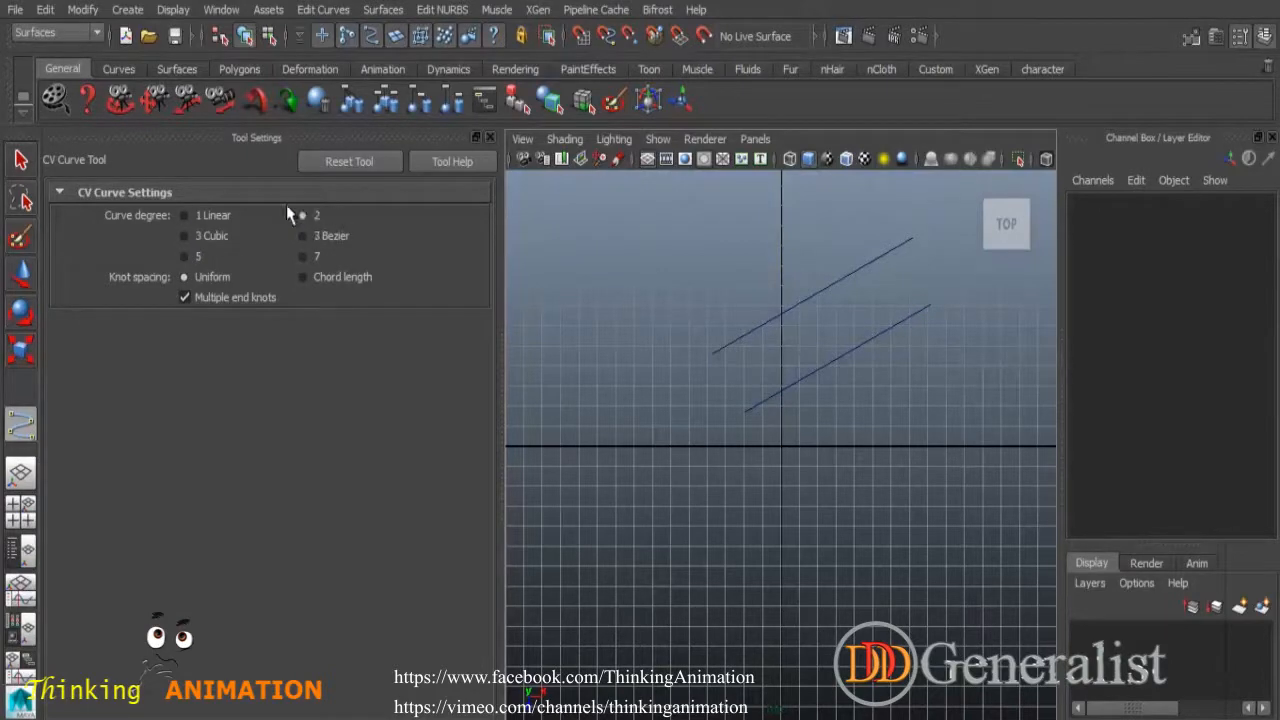
pyautogui.click(715, 217)
pyautogui.click(576, 320)
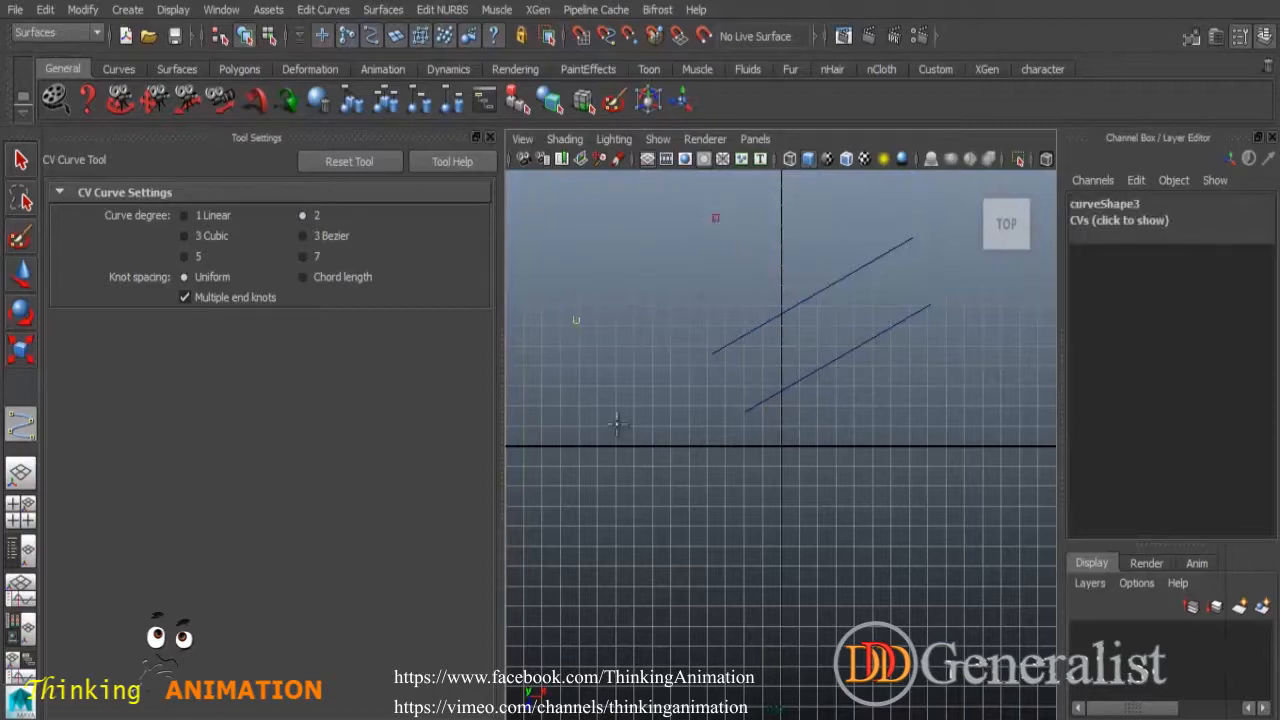
pyautogui.click(663, 506)
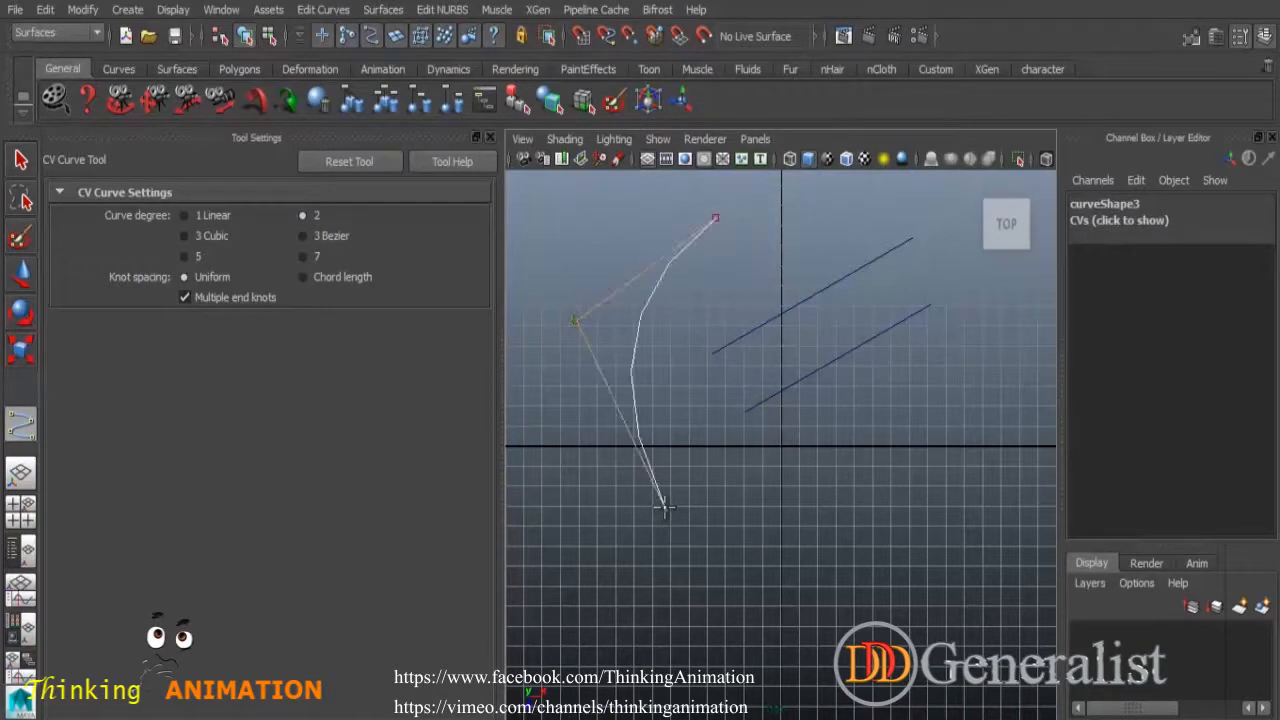
pyautogui.press('q')
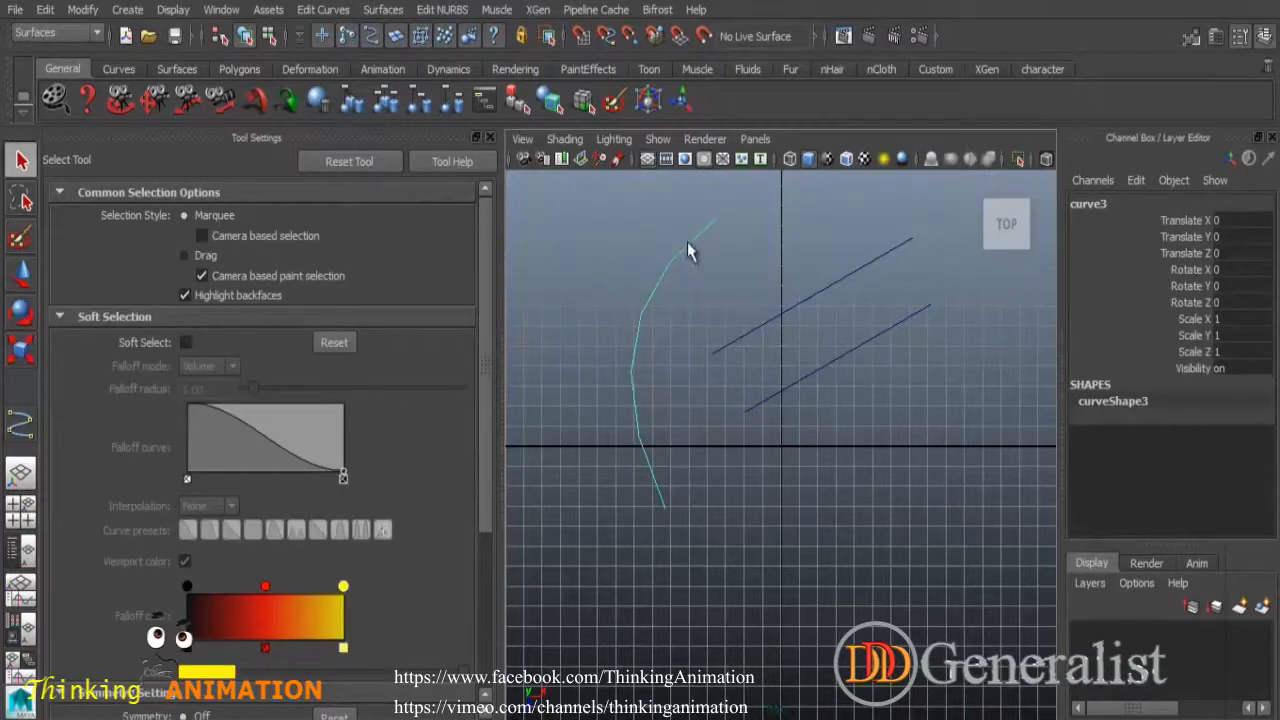
# Switch to 3 Cubic and draw a four-point curve sweeping along the bottom.
pyautogui.click(21, 425)
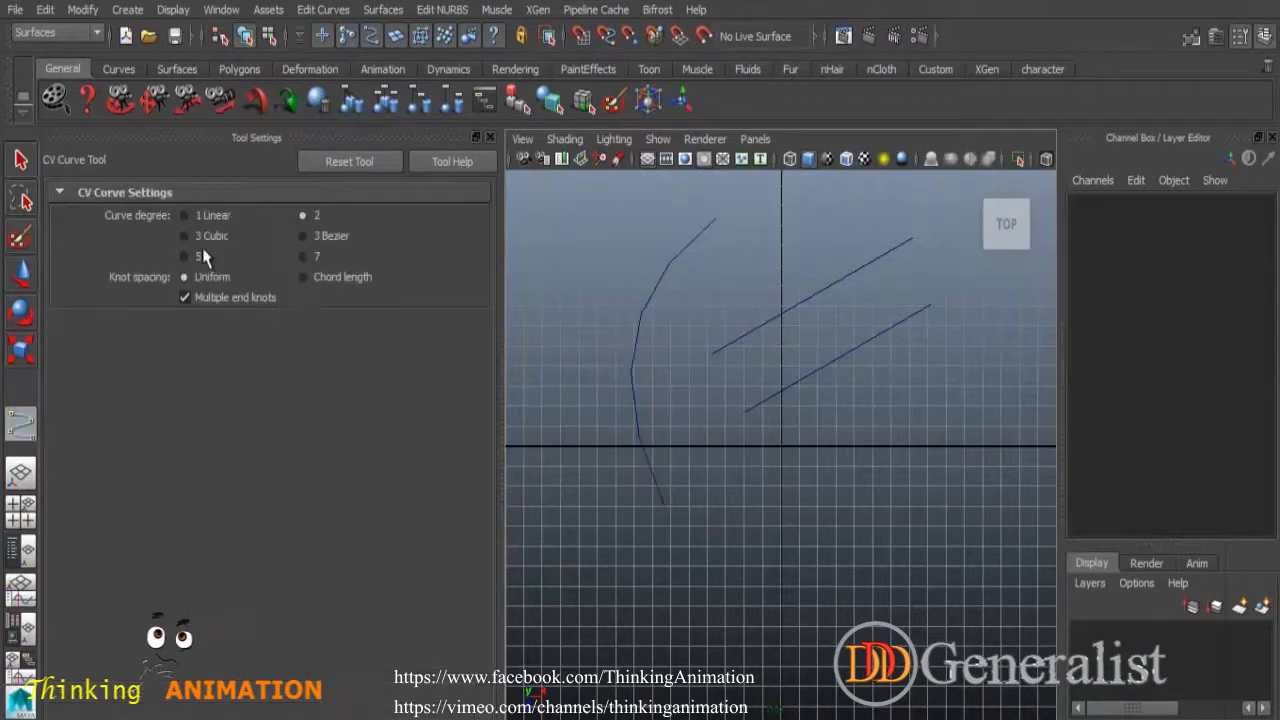
pyautogui.click(204, 238)
pyautogui.click(993, 330)
pyautogui.click(999, 482)
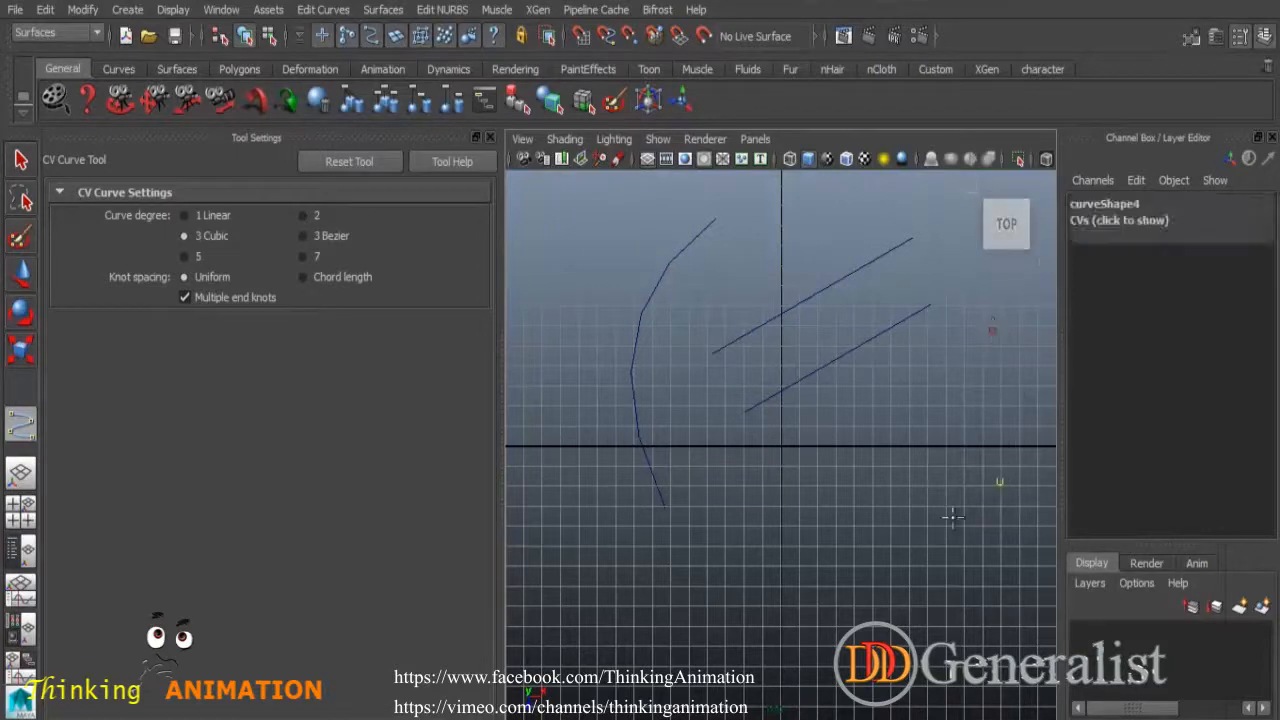
pyautogui.click(855, 562)
pyautogui.click(680, 460)
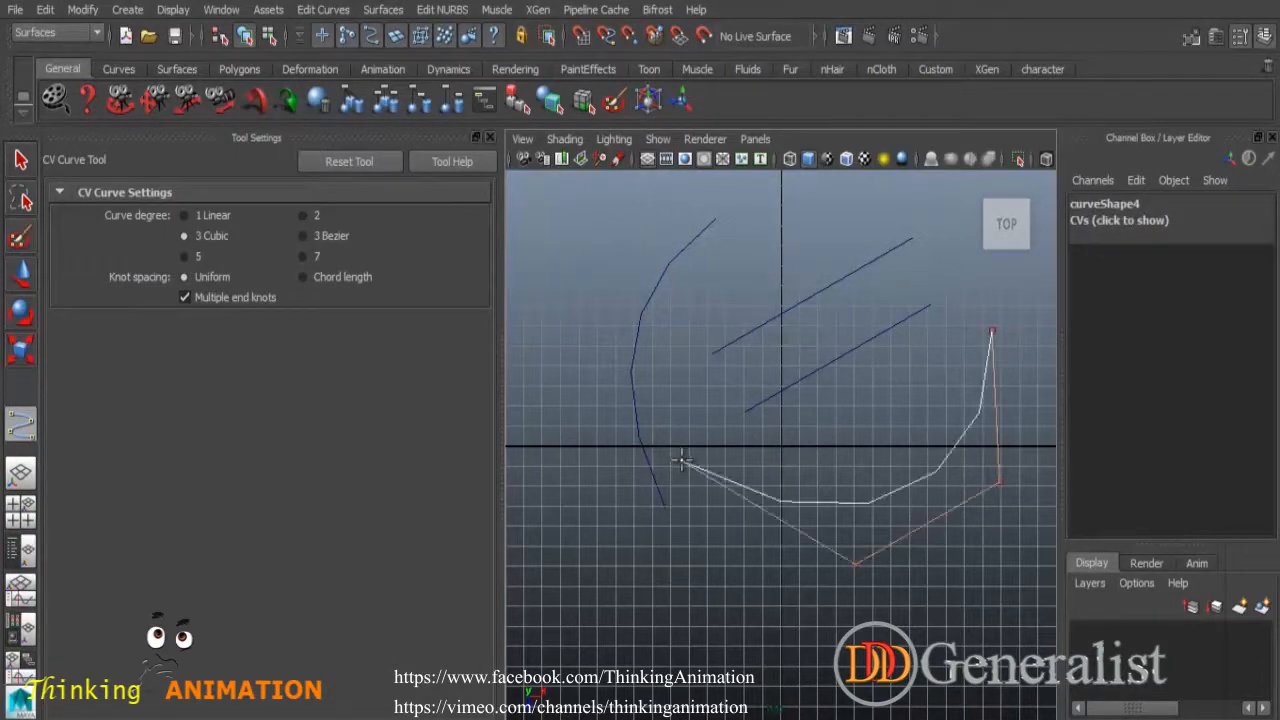
pyautogui.press('q')
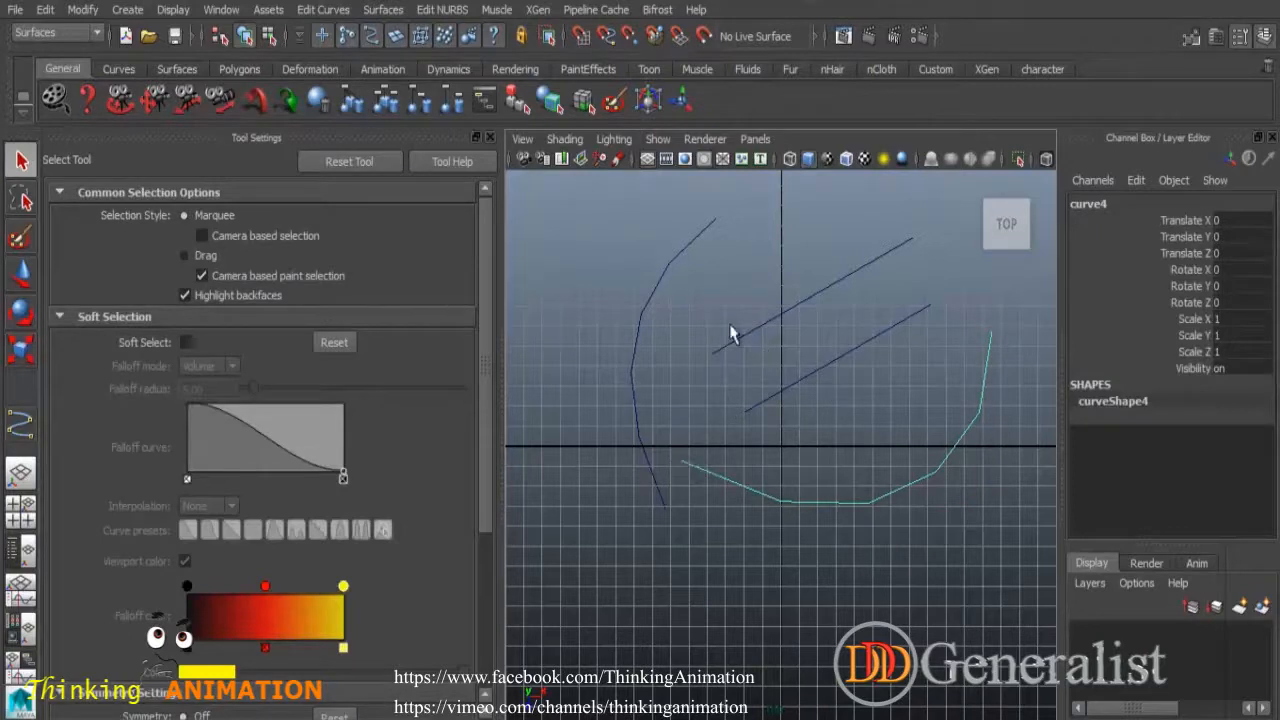
# Set the degree back to 1 Linear and draw a four-point winding curve5.
pyautogui.click(20, 424)
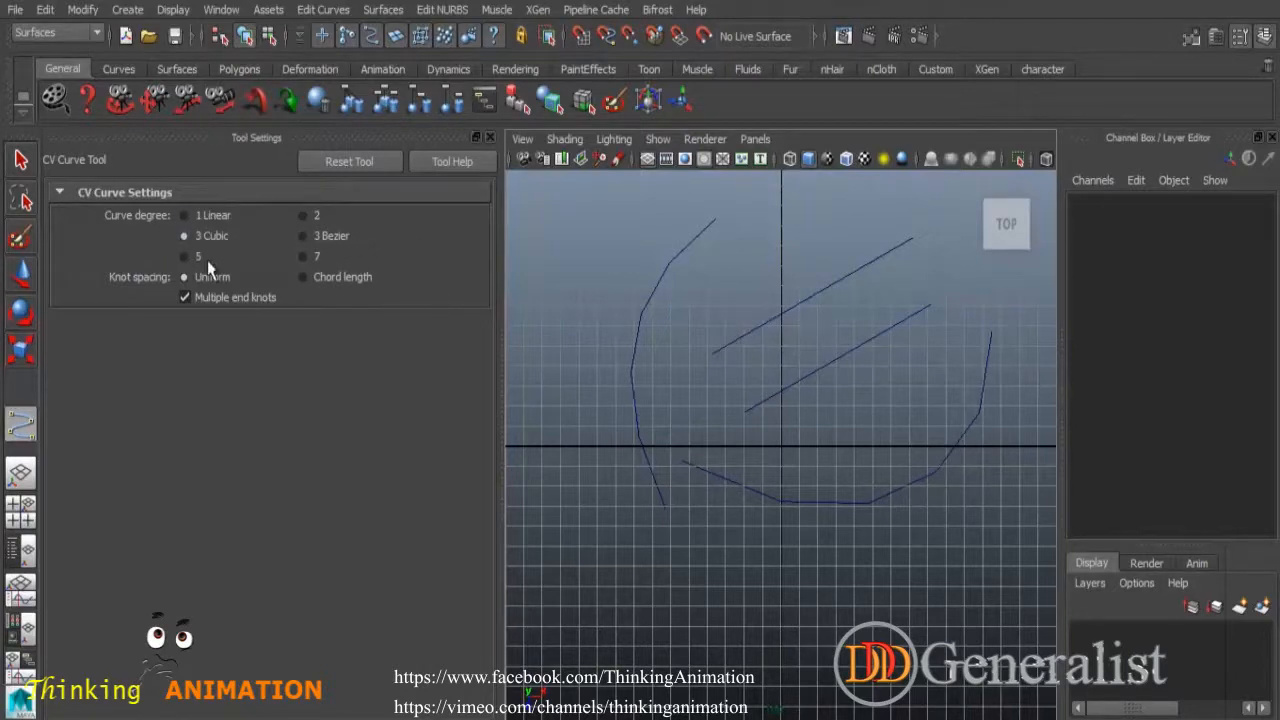
pyautogui.click(208, 220)
pyautogui.click(626, 220)
pyautogui.click(594, 397)
pyautogui.click(623, 504)
pyautogui.click(586, 569)
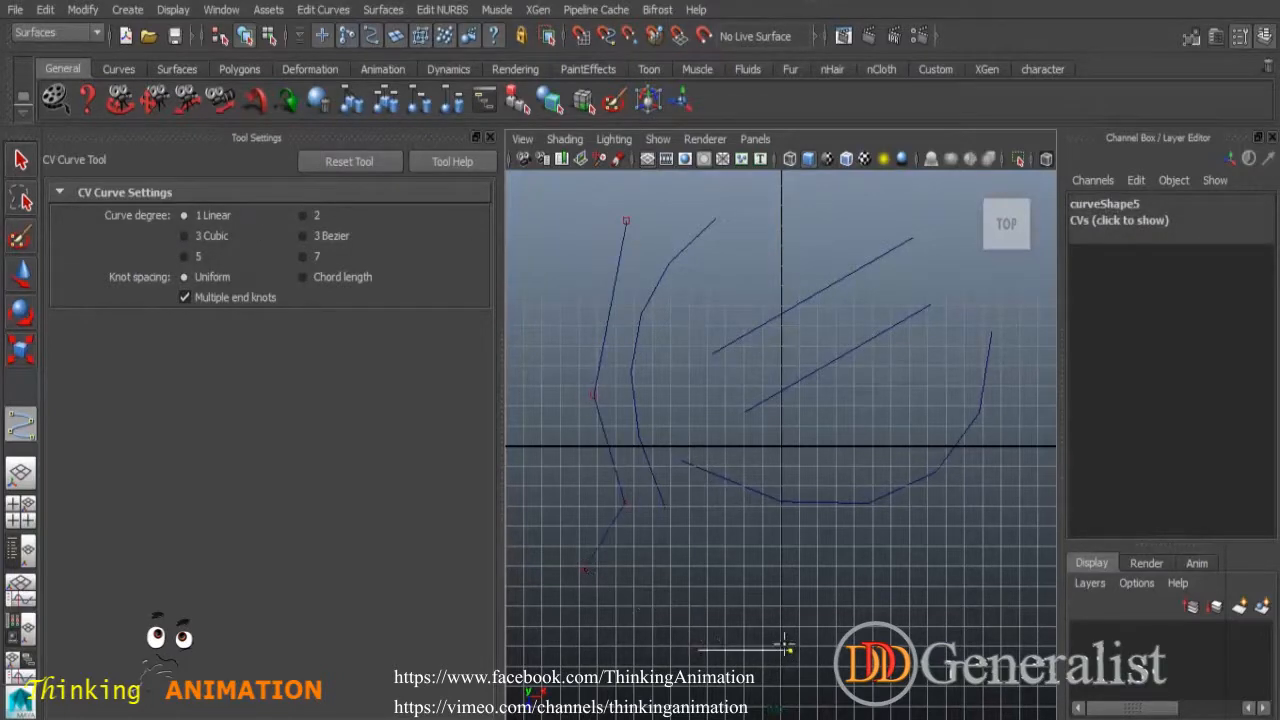
pyautogui.press('q')
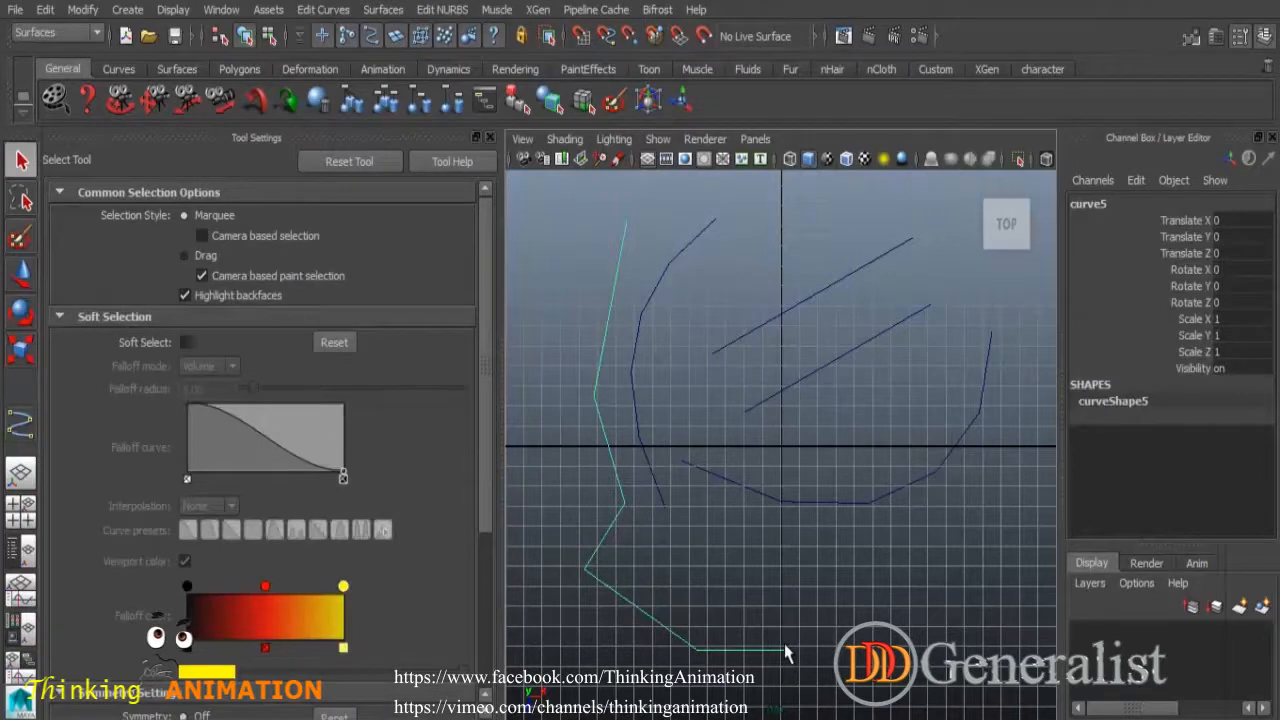
# Draw an eight-point cubic curve6, then marquee-select all six curves and delete them.
pyautogui.click(20, 426)
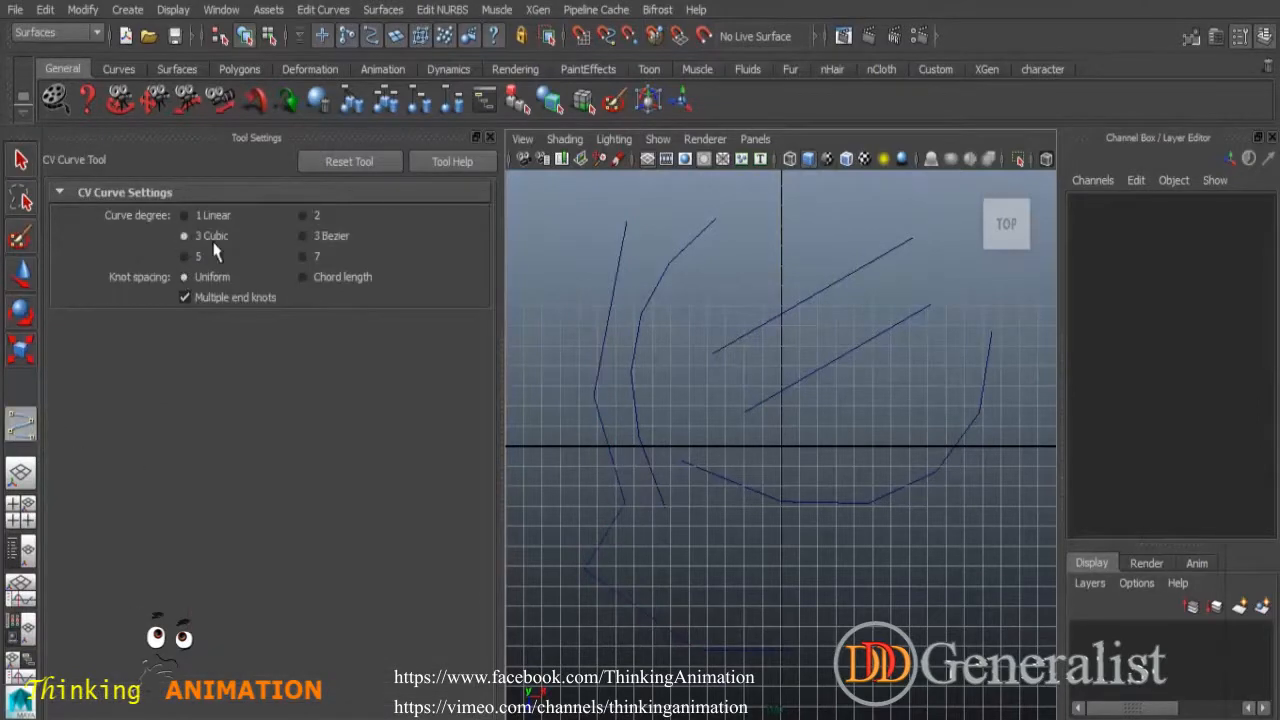
pyautogui.click(960, 260)
pyautogui.click(970, 330)
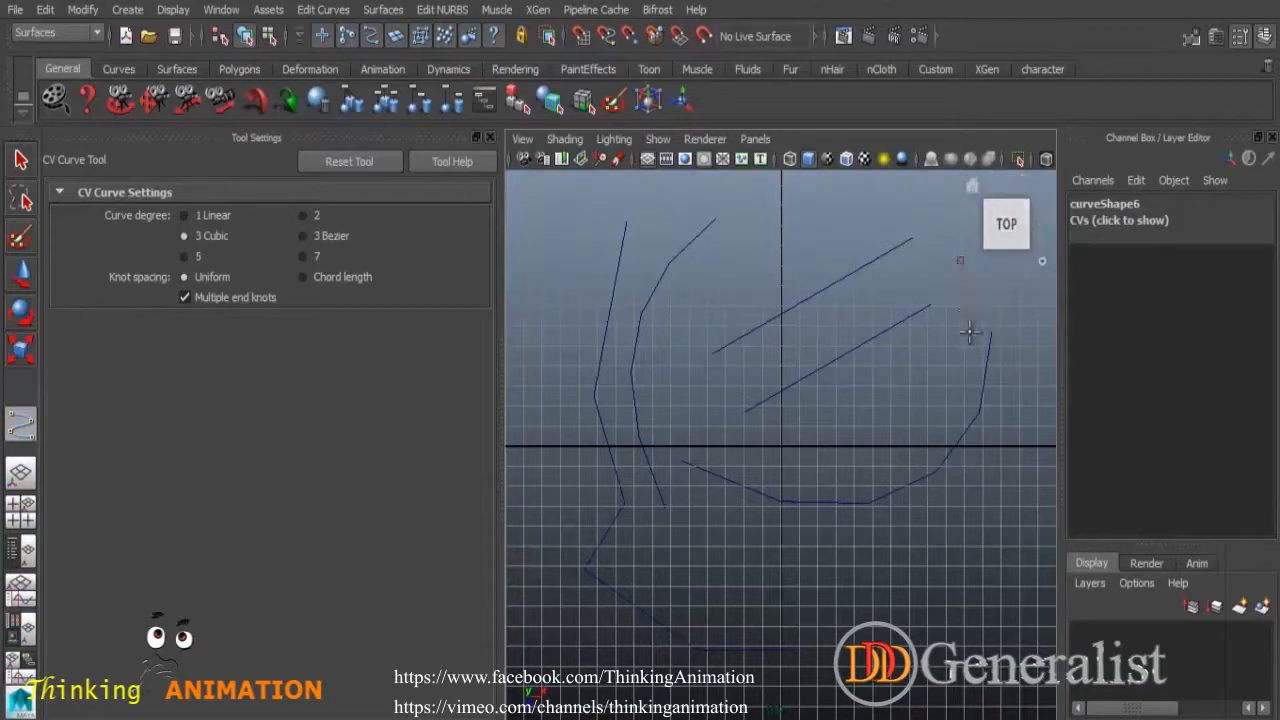
pyautogui.click(930, 379)
pyautogui.click(858, 427)
pyautogui.click(871, 527)
pyautogui.click(930, 563)
pyautogui.click(797, 612)
pyautogui.click(741, 598)
pyautogui.press('q')
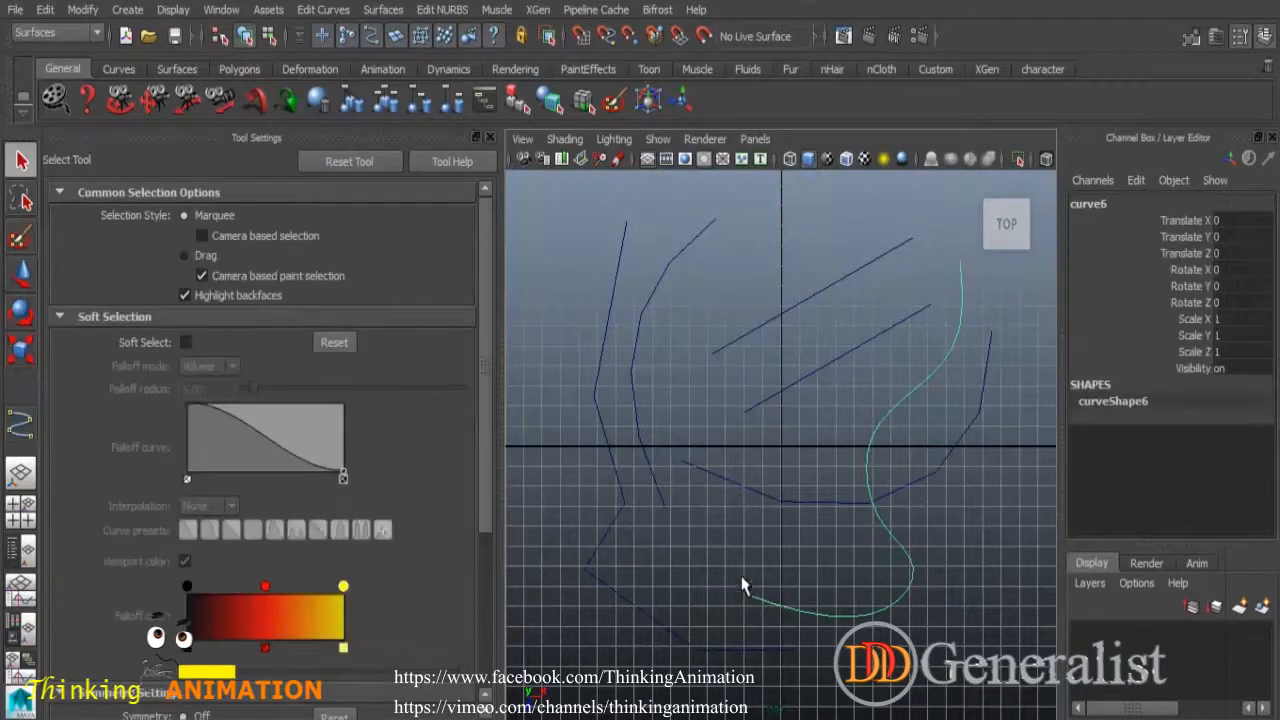
pyautogui.moveTo(587, 250); pyautogui.dragTo(982, 642)
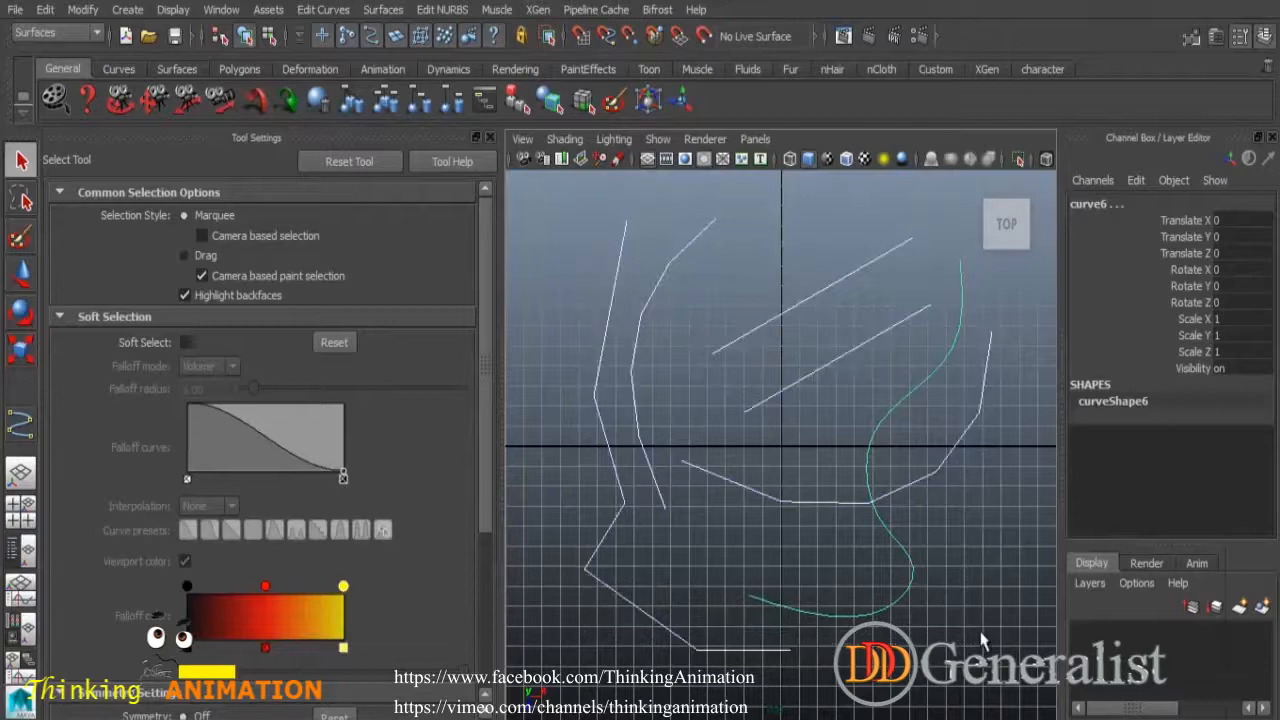
pyautogui.press('Delete')
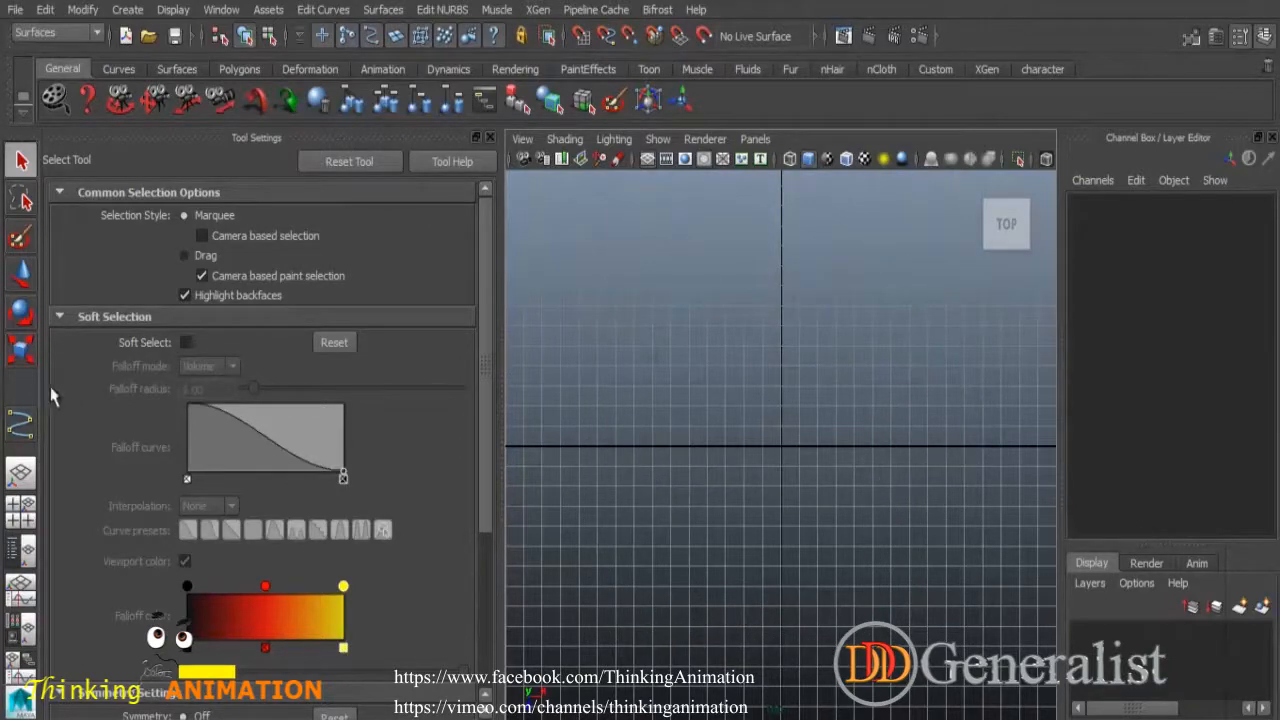
# Draw a six-point S-shaped CV curve1 down the top view.
pyautogui.click(32, 424)
pyautogui.click(856, 253)
pyautogui.click(775, 305)
pyautogui.click(826, 430)
pyautogui.click(740, 497)
pyautogui.click(620, 523)
pyautogui.click(607, 570)
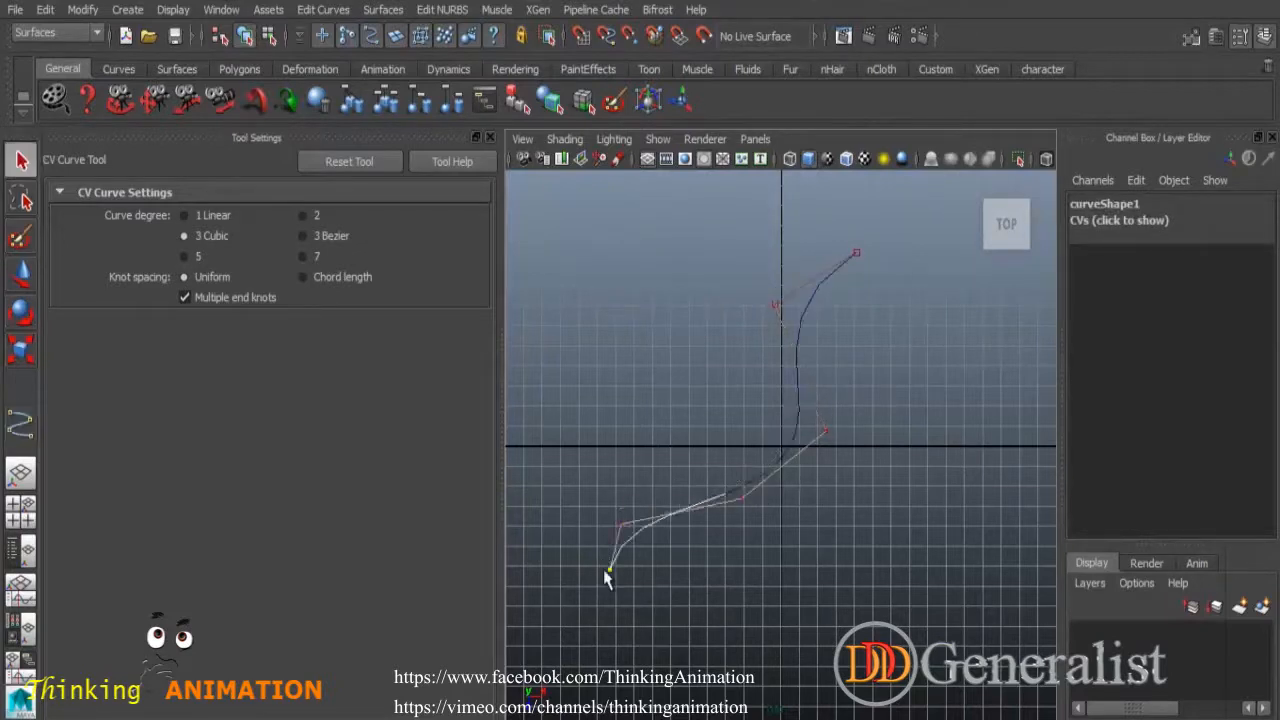
pyautogui.press('q')
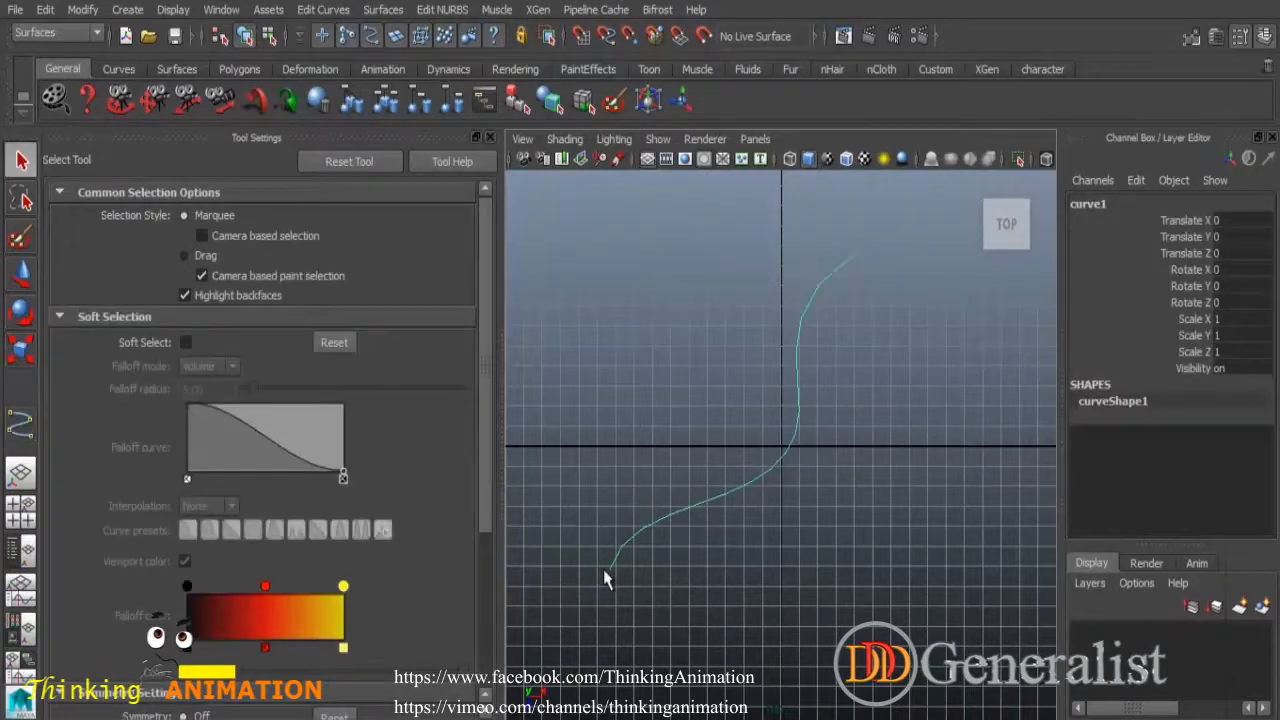
pyautogui.click(490, 137)
# Reshape curve1 by moving its control vertices with the Move tool.
pyautogui.rightClick(583, 296)
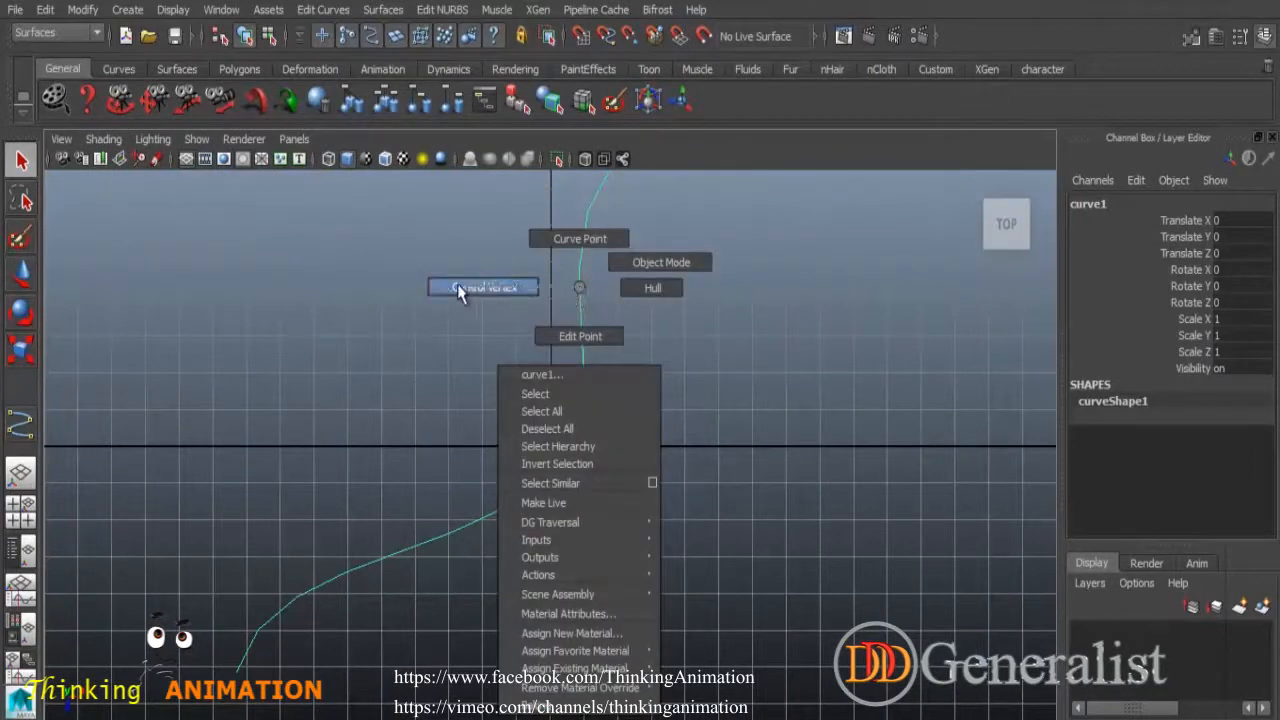
pyautogui.click(507, 288)
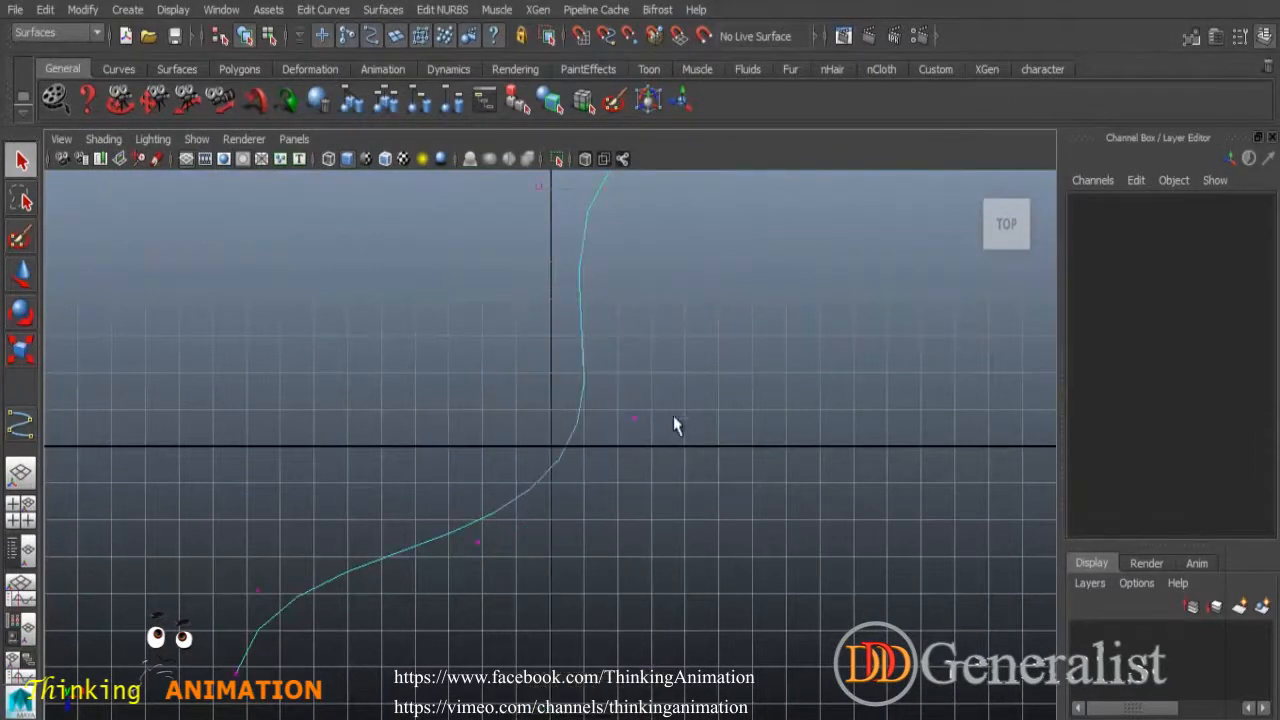
pyautogui.moveTo(573, 372); pyautogui.dragTo(704, 465)
pyautogui.keyDown('alt'); pyautogui.moveTo(717, 376); pyautogui.dragTo(718, 474, button='middle'); pyautogui.keyUp('alt')
pyautogui.click(28, 276)
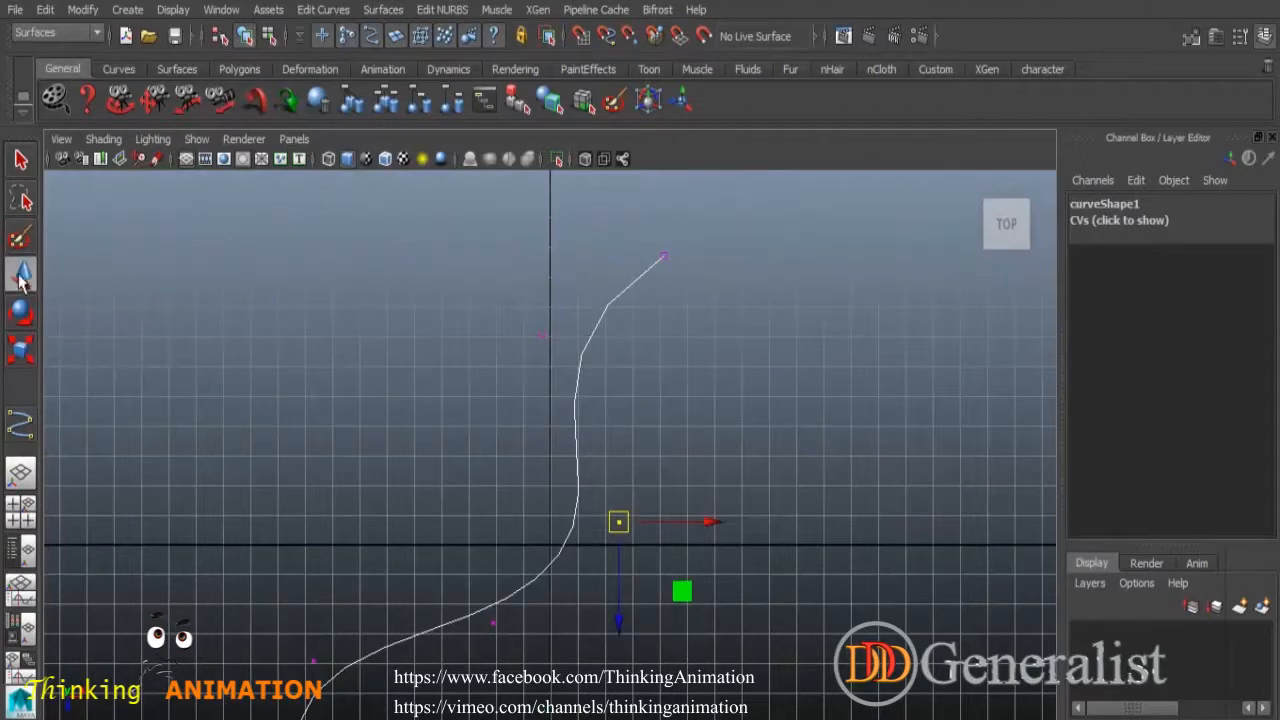
pyautogui.moveTo(618, 522); pyautogui.dragTo(645, 509)
pyautogui.moveTo(448, 557); pyautogui.dragTo(535, 680)
pyautogui.moveTo(493, 622)
pyautogui.mouseDown()
pyautogui.moveTo(400, 502)
pyautogui.moveTo(479, 616)
pyautogui.mouseUp()
pyautogui.click(634, 393)
pyautogui.moveTo(517, 303); pyautogui.dragTo(459, 296)
# Return curve1 to Object Mode and set the curve tool degree to 3 Bezier.
pyautogui.click(663, 386)
pyautogui.keyDown('alt'); pyautogui.moveTo(687, 393); pyautogui.dragTo(669, 336, button='middle'); pyautogui.keyUp('alt')
pyautogui.scroll(-2, 675, 352)
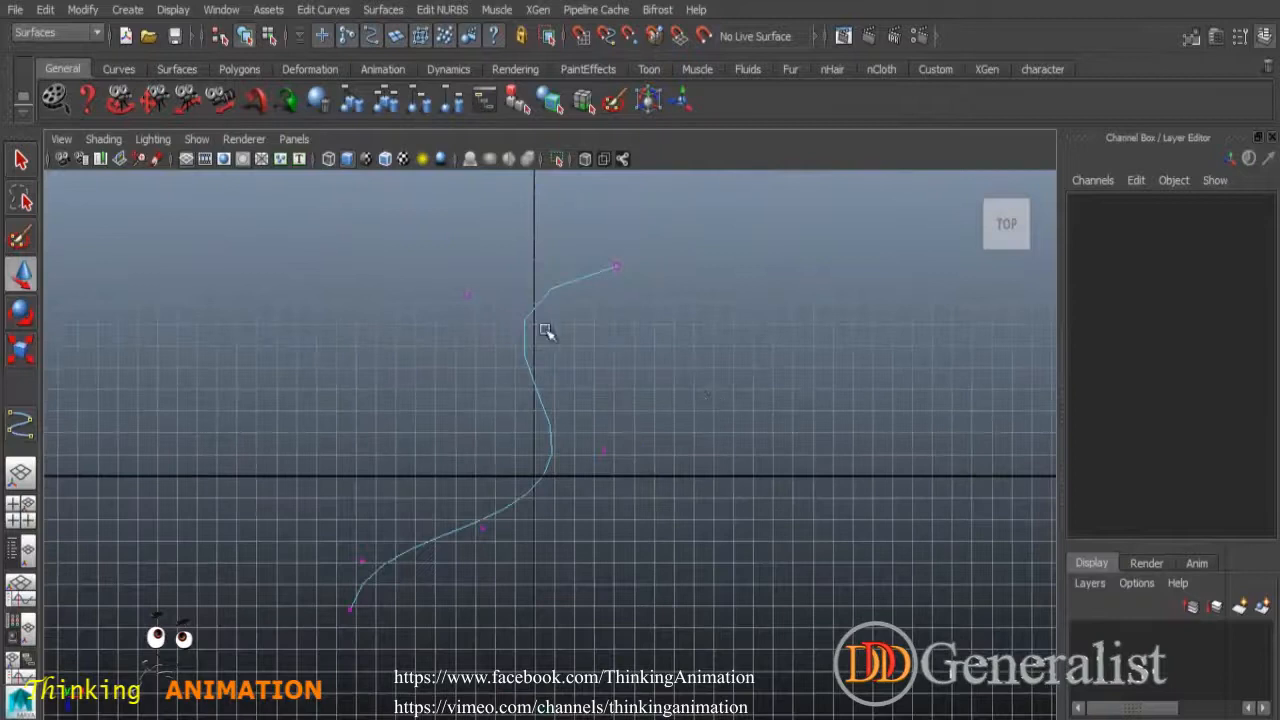
pyautogui.moveTo(520, 326); pyautogui.dragTo(634, 305, button='right')
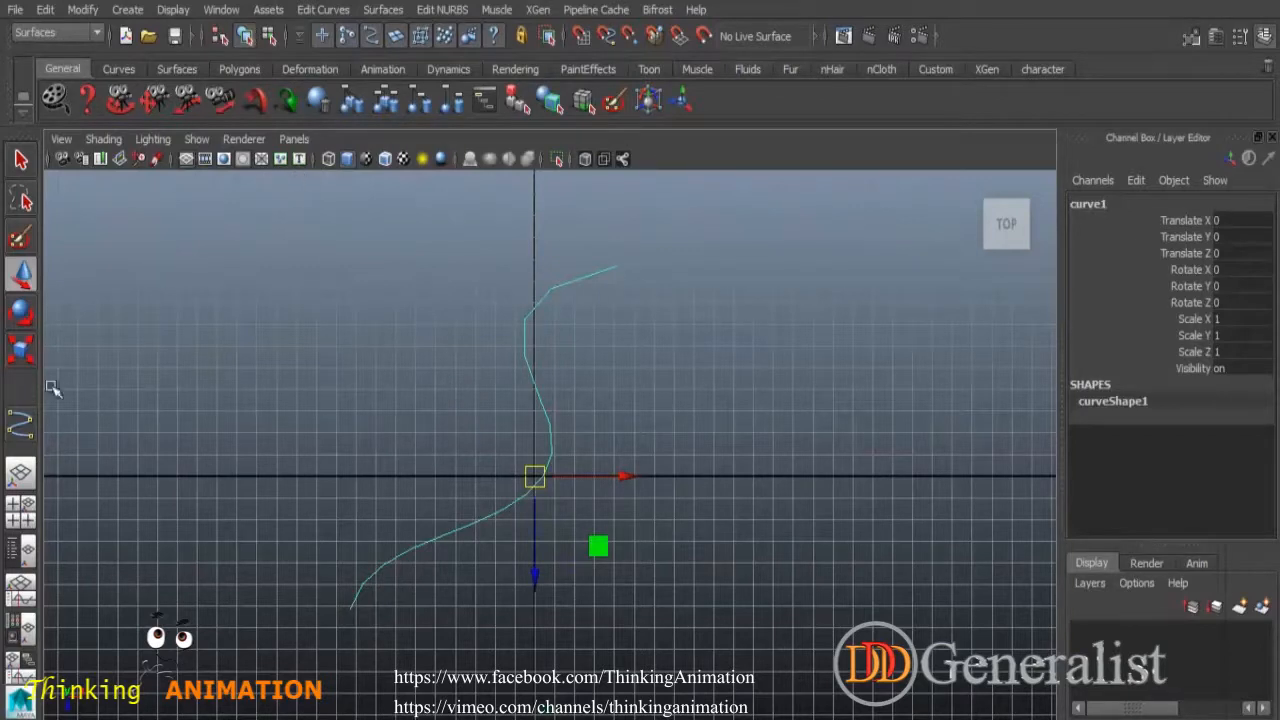
pyautogui.click(27, 425)
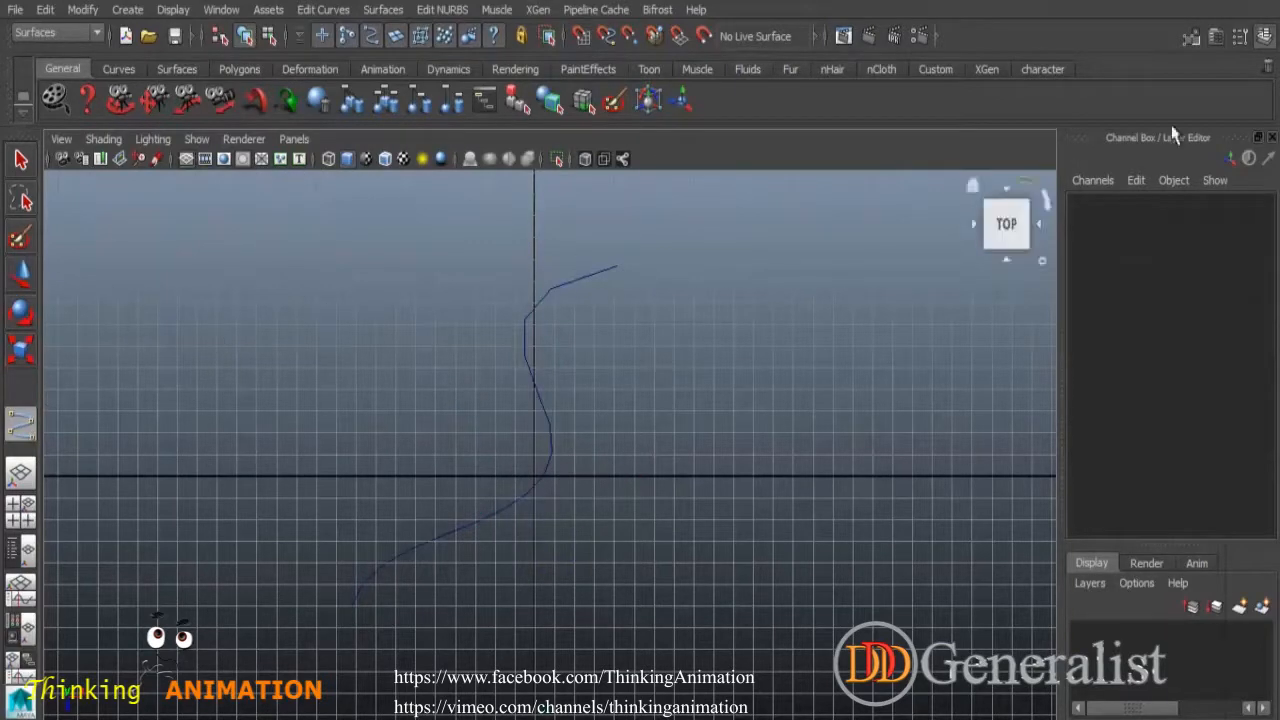
pyautogui.click(1240, 36)
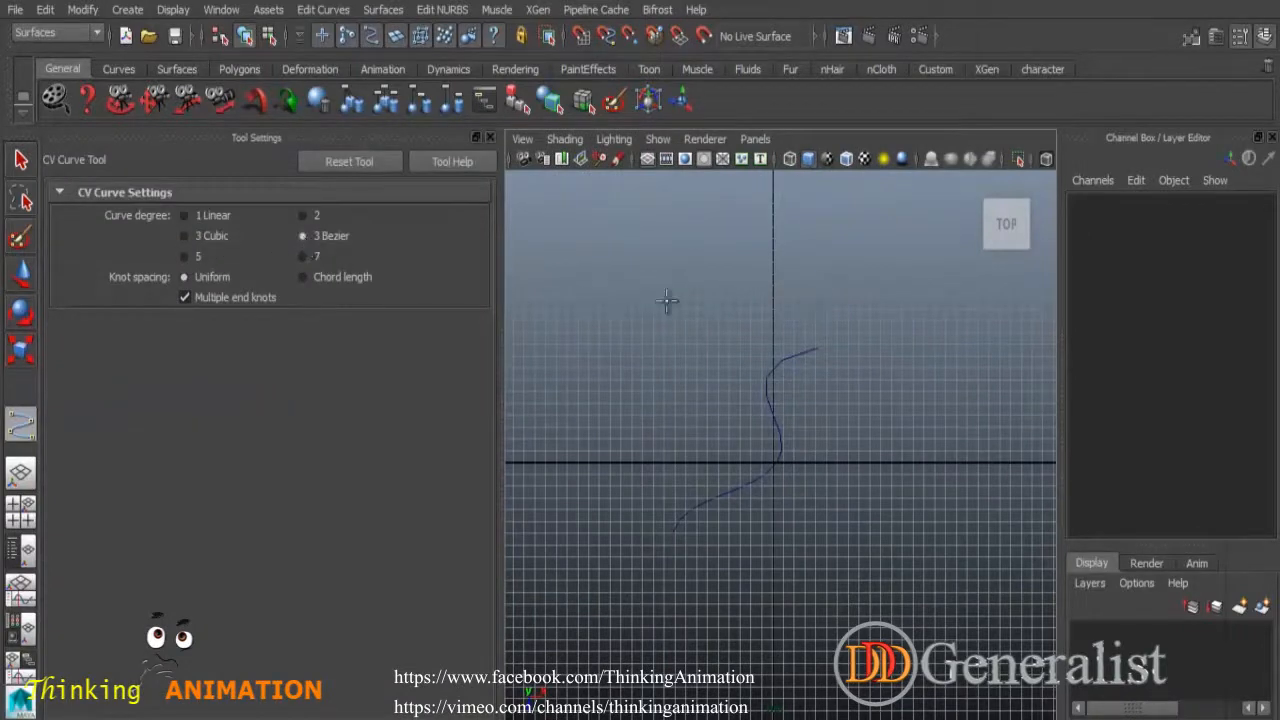
# Draw a five-point Bezier curve right of curve1, then select each curve in turn.
pyautogui.click(490, 137)
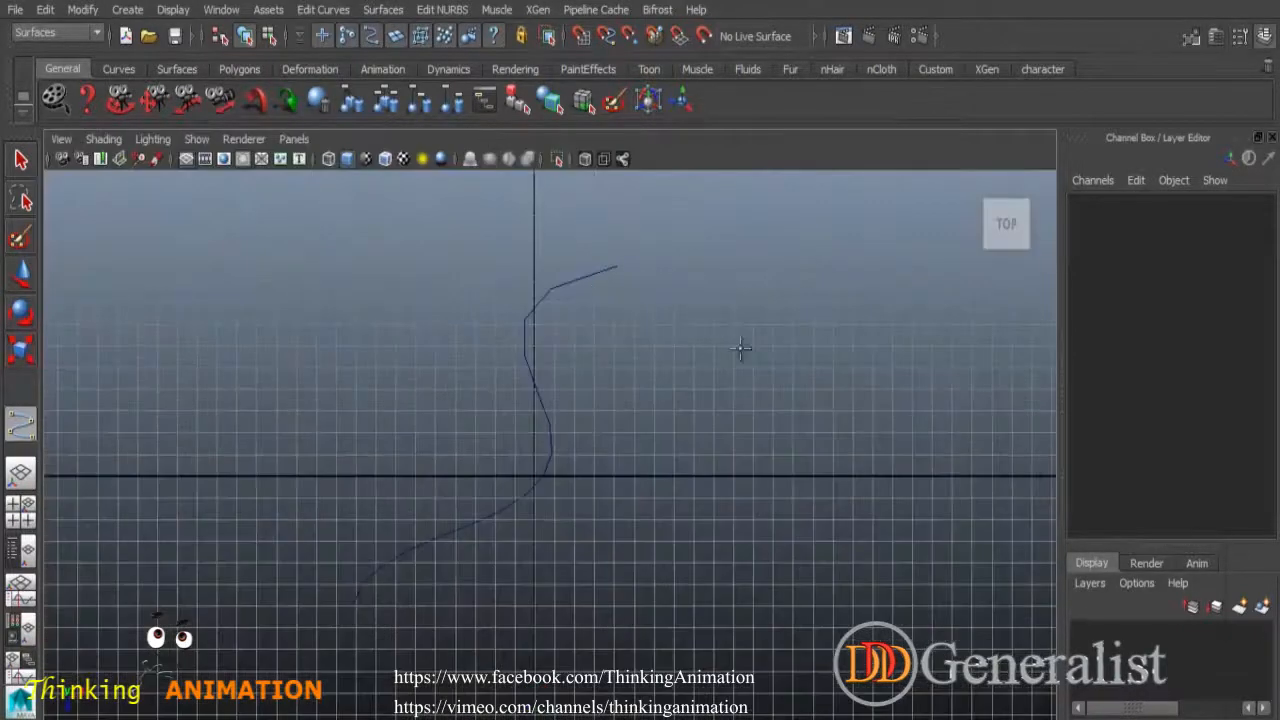
pyautogui.click(780, 281)
pyautogui.click(677, 338)
pyautogui.click(674, 417)
pyautogui.moveTo(707, 480); pyautogui.dragTo(714, 499)
pyautogui.click(622, 611)
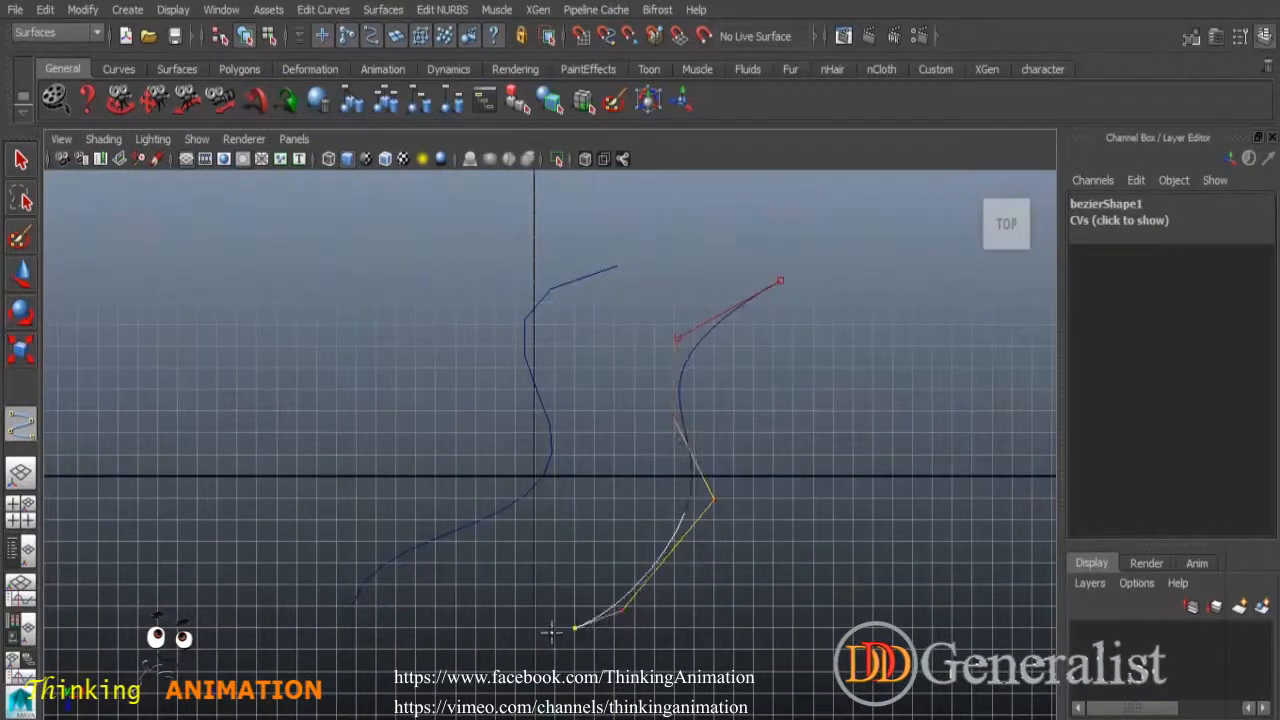
pyautogui.press('Return')
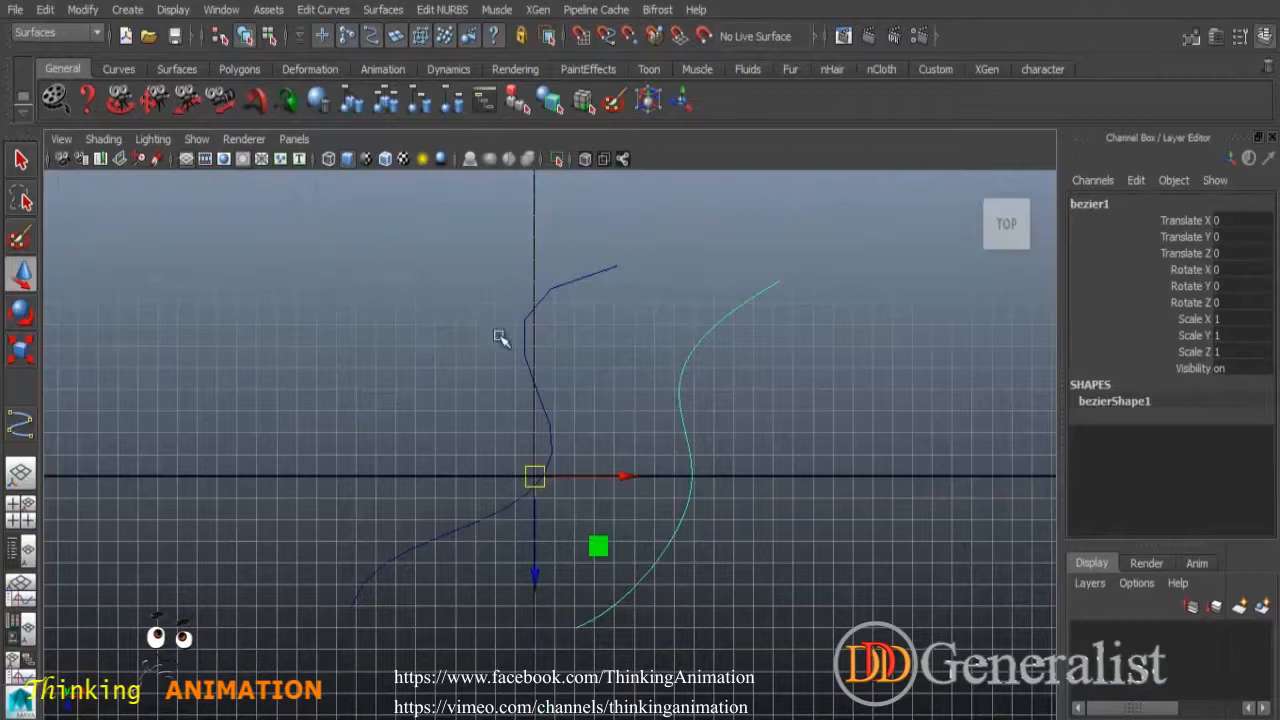
pyautogui.click(550, 289)
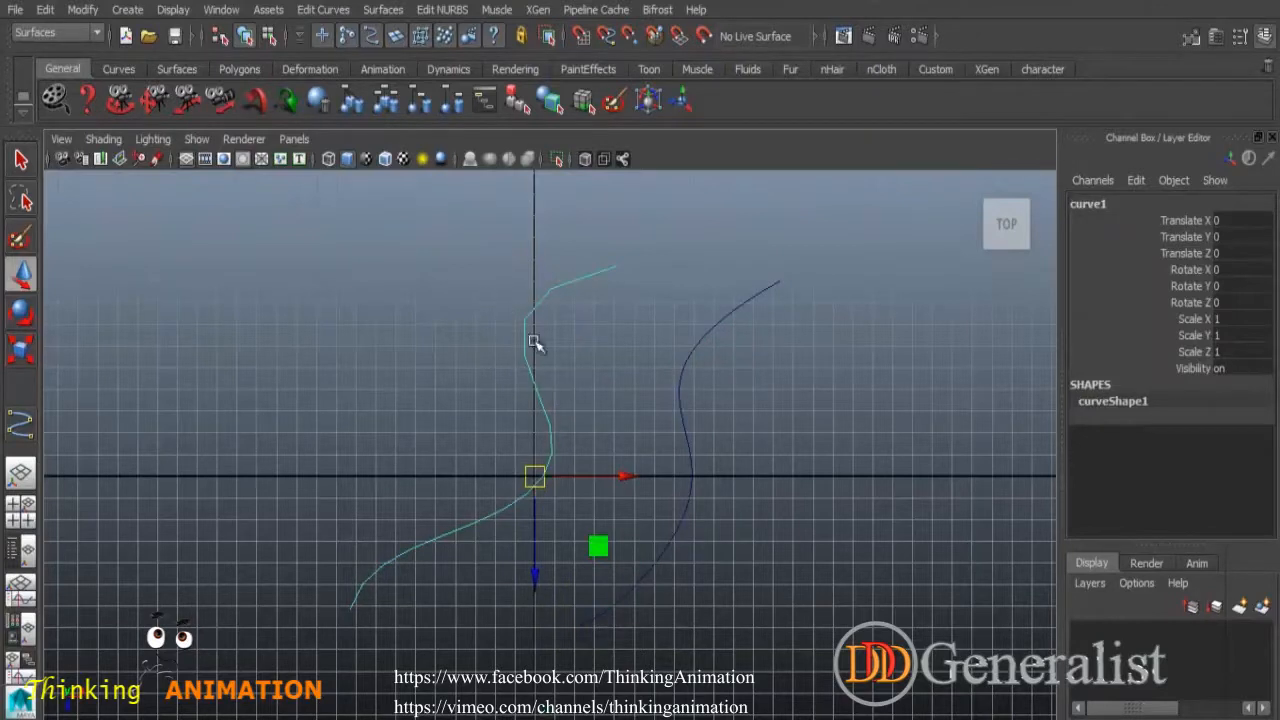
pyautogui.click(744, 315)
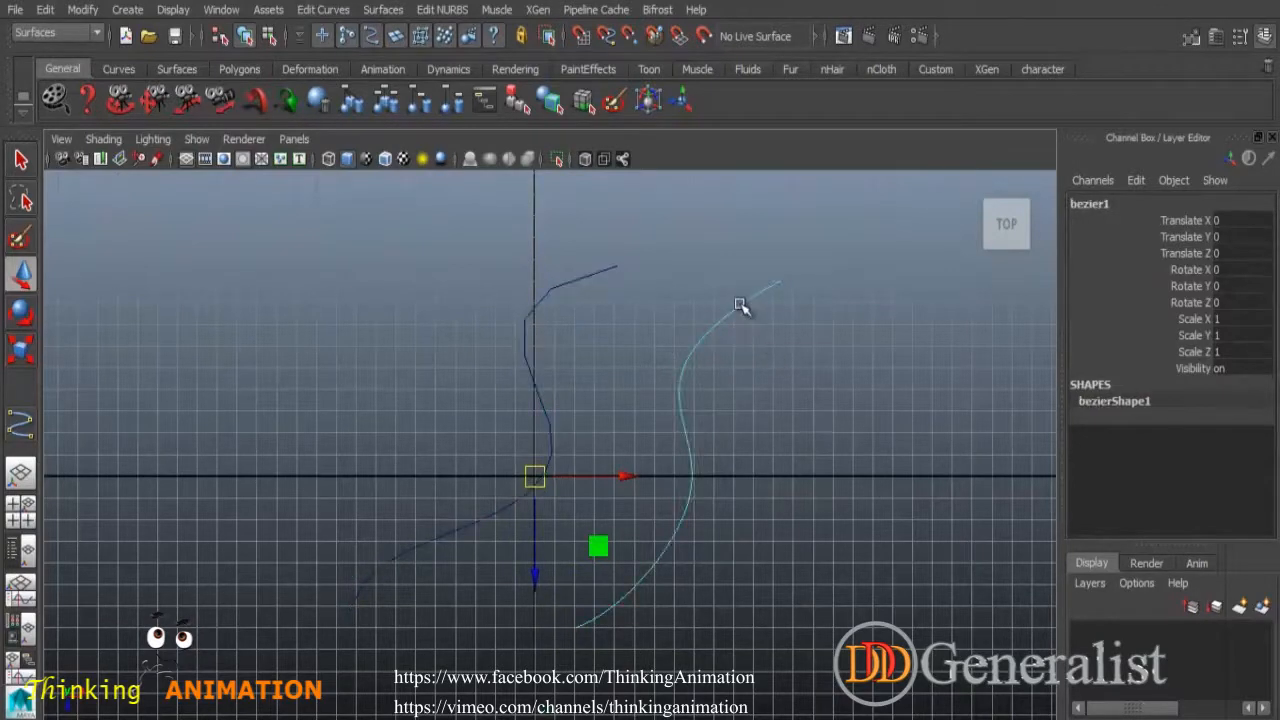
# Move bezier1's control vertices to bend it into a hook shape.
pyautogui.rightClick(740, 306)
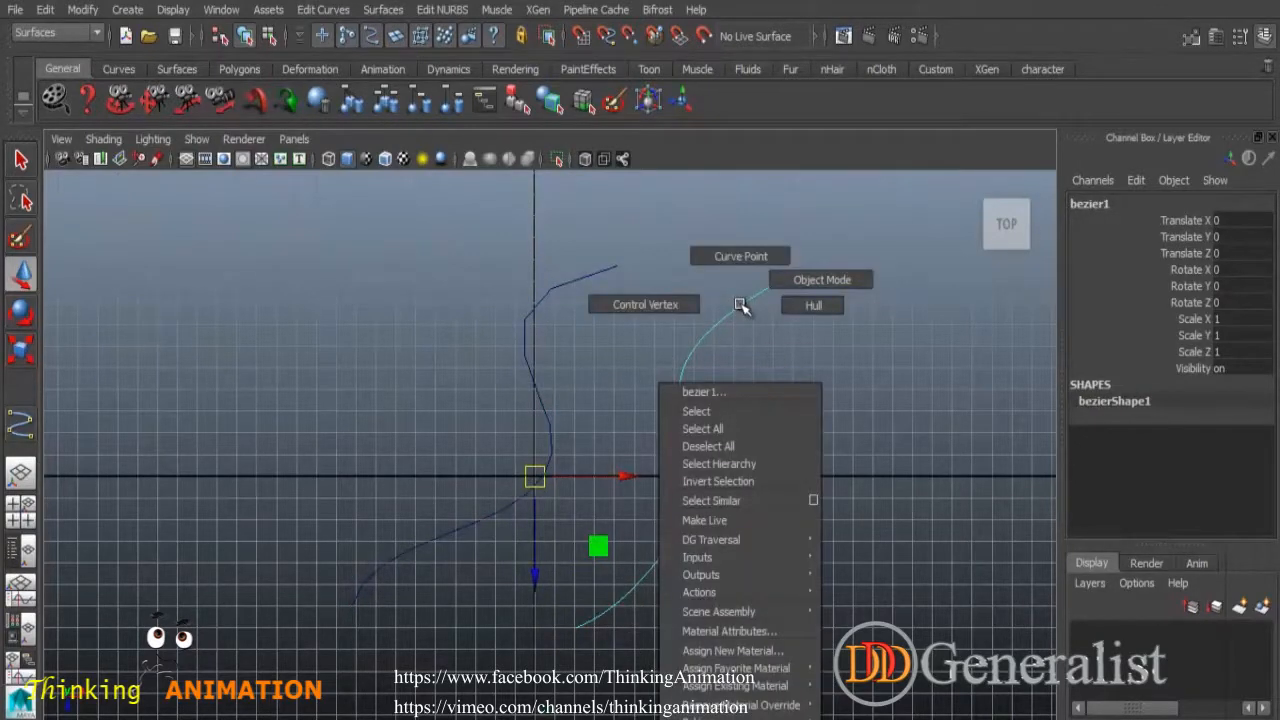
pyautogui.click(638, 305)
pyautogui.click(677, 337)
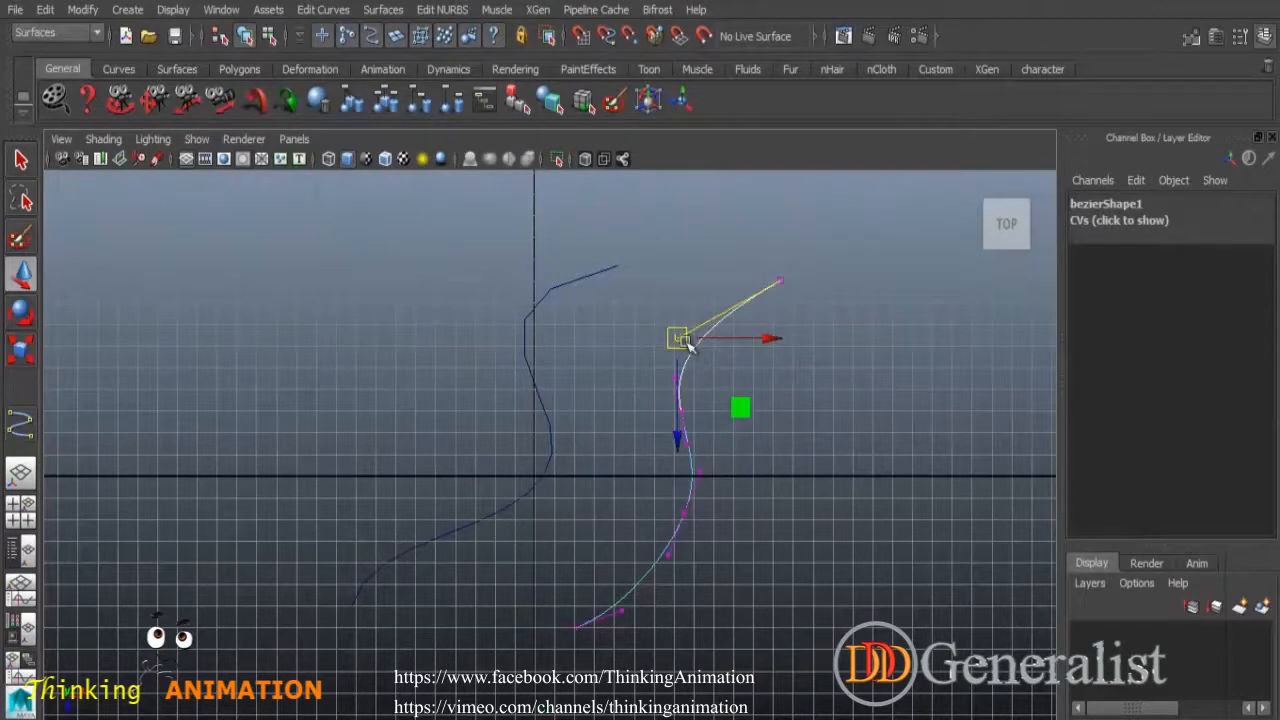
pyautogui.moveTo(677, 337); pyautogui.dragTo(668, 261)
pyautogui.click(672, 377)
pyautogui.click(675, 378)
pyautogui.moveTo(675, 378); pyautogui.dragTo(686, 349)
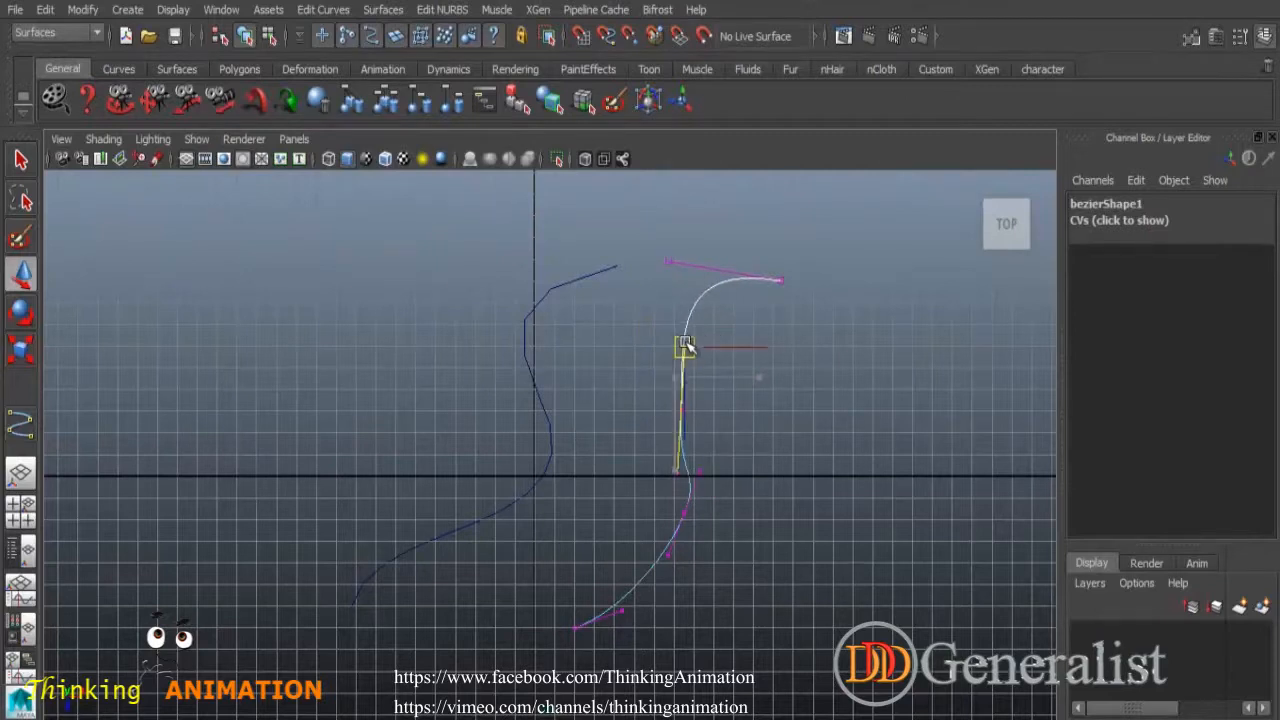
pyautogui.click(700, 465)
pyautogui.click(700, 467)
pyautogui.moveTo(700, 471)
pyautogui.mouseDown()
pyautogui.moveTo(723, 483)
pyautogui.moveTo(728, 425)
pyautogui.moveTo(744, 436)
pyautogui.moveTo(694, 494)
pyautogui.moveTo(726, 457)
pyautogui.moveTo(697, 447)
pyautogui.moveTo(727, 433)
pyautogui.moveTo(699, 407)
pyautogui.moveTo(734, 468)
pyautogui.moveTo(689, 509)
pyautogui.moveTo(703, 449)
pyautogui.mouseUp()
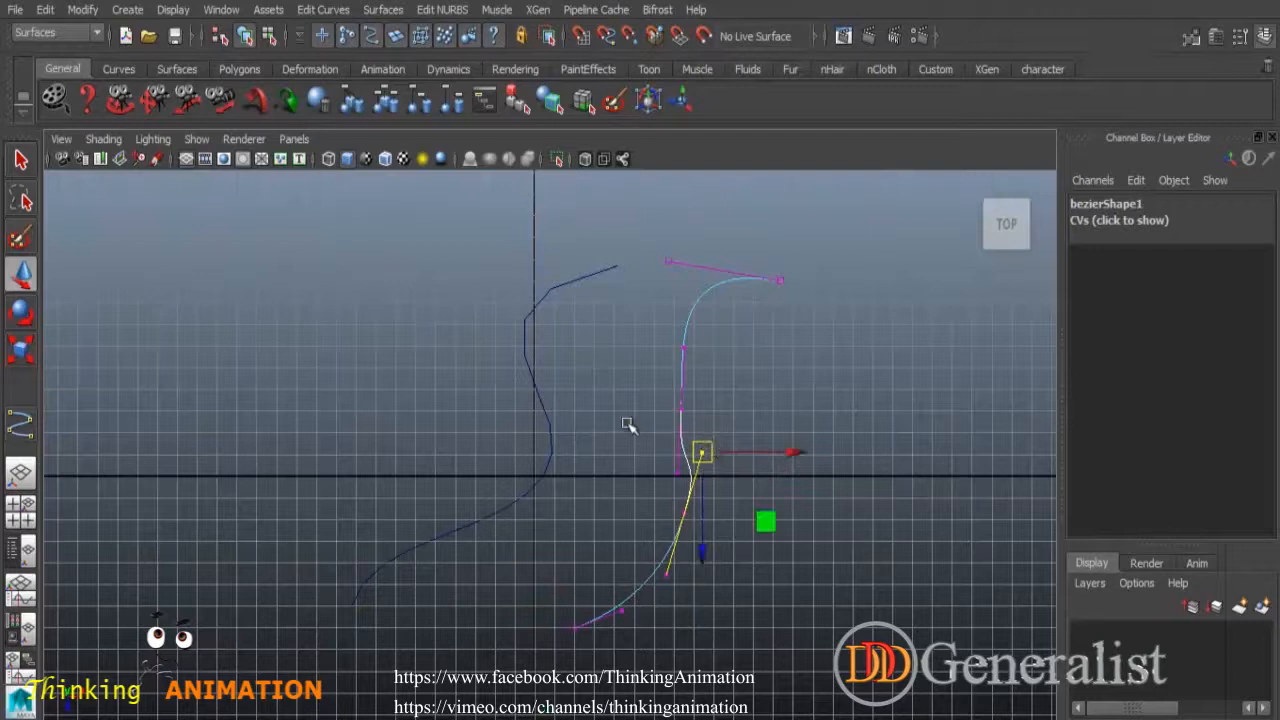
# Return bezier1 to Object Mode and select it together with curve1.
pyautogui.click(21, 160)
pyautogui.click(236, 309)
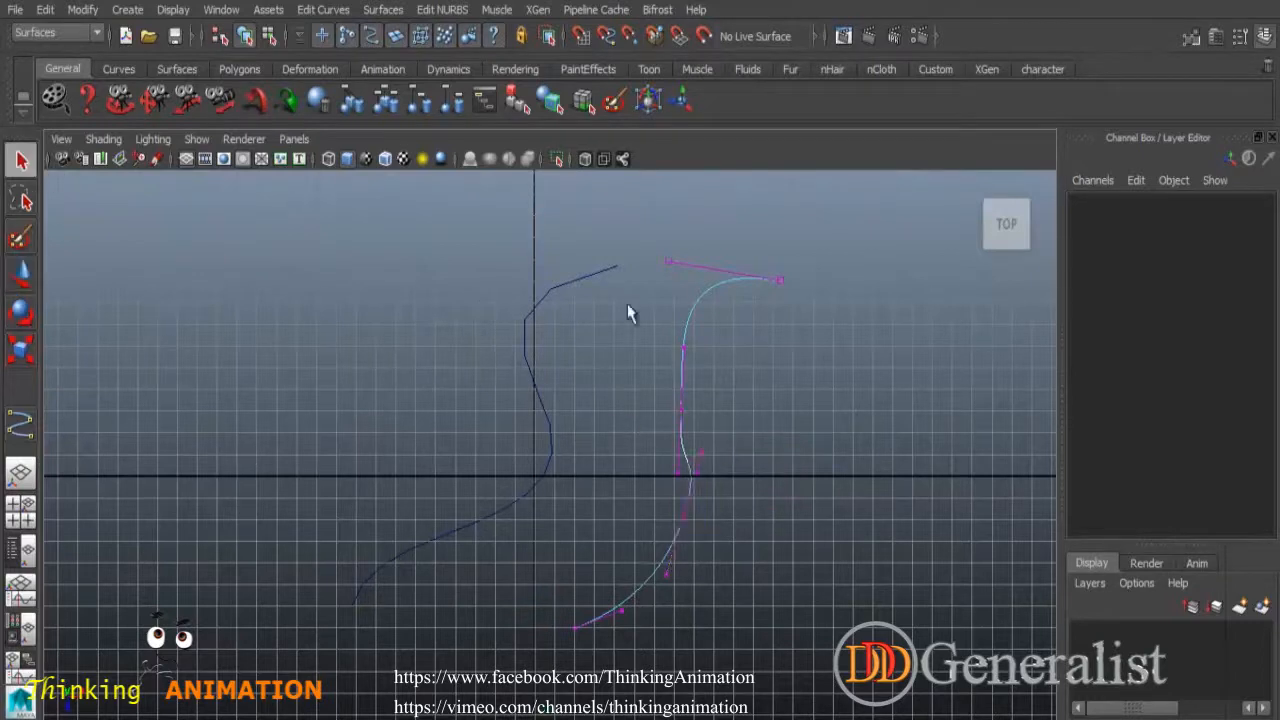
pyautogui.moveTo(702, 293); pyautogui.dragTo(781, 271, button='right')
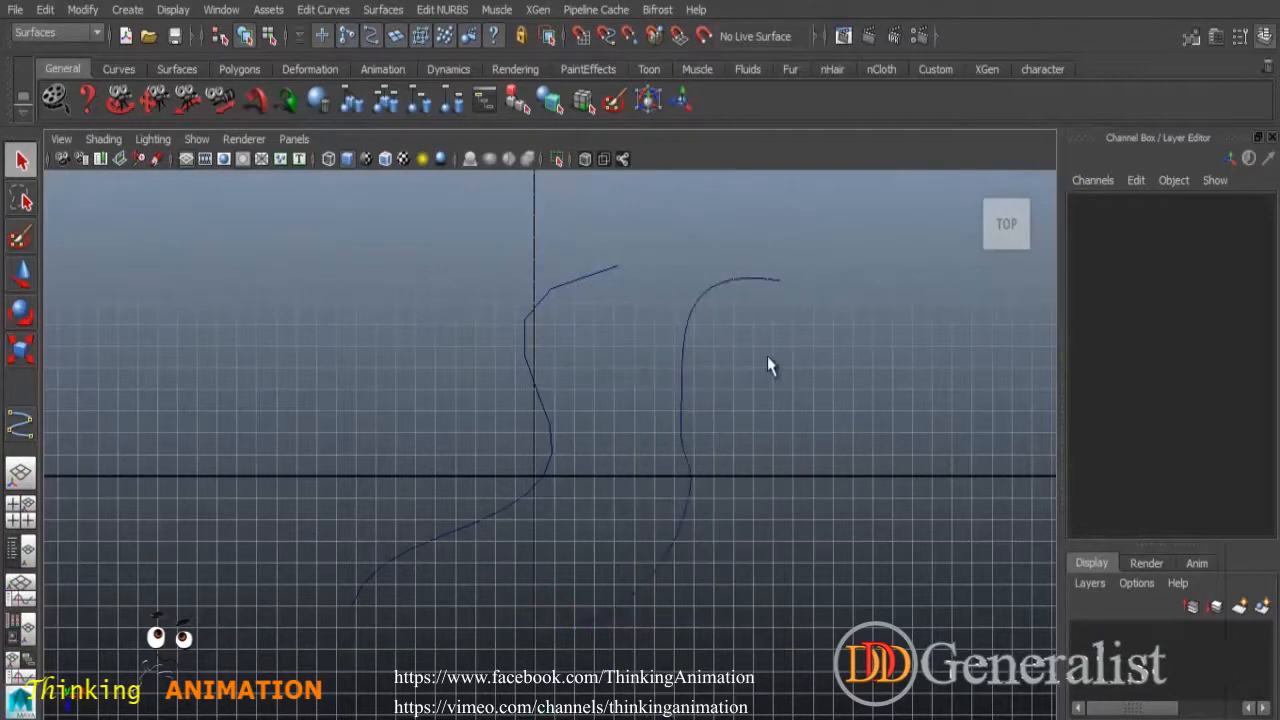
pyautogui.click(684, 370)
pyautogui.keyDown('shift'); pyautogui.click(535, 388); pyautogui.keyUp('shift')
# Delete both curves, then draw a straight two-point 1 Linear EP curve1.
pyautogui.press('Delete')
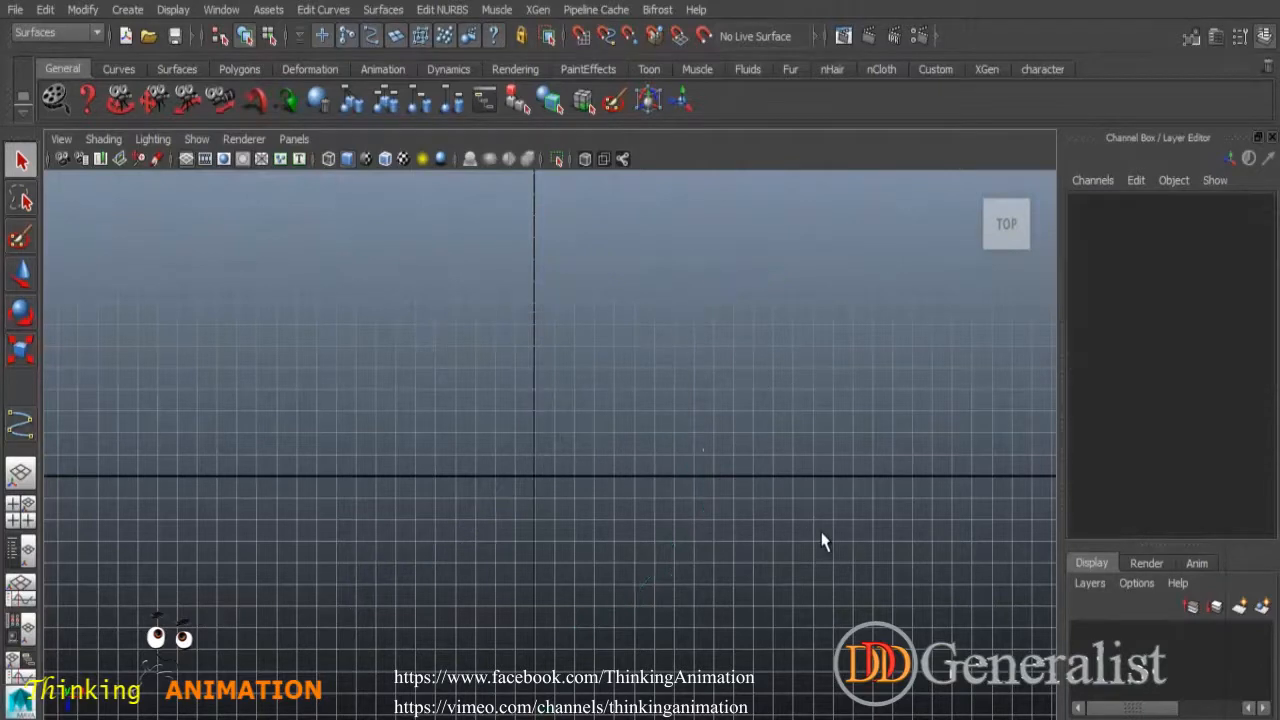
pyautogui.click(127, 9)
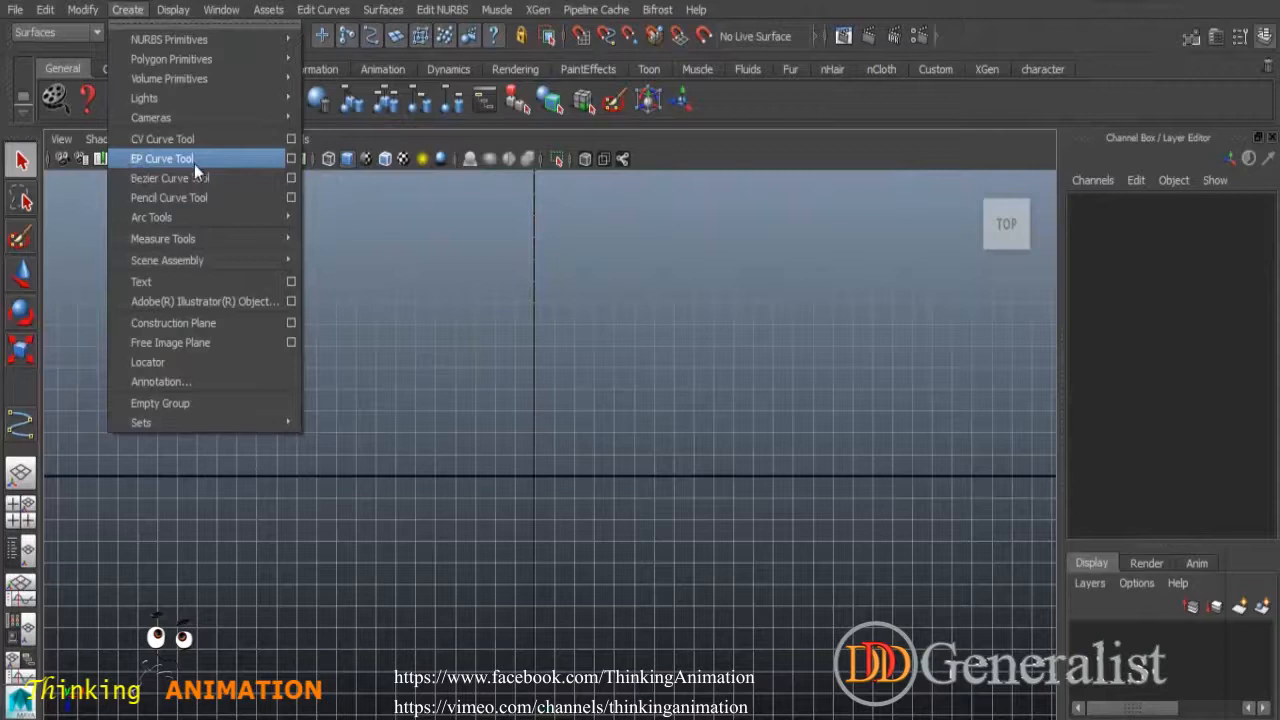
pyautogui.click(294, 162)
pyautogui.click(188, 216)
pyautogui.click(879, 267)
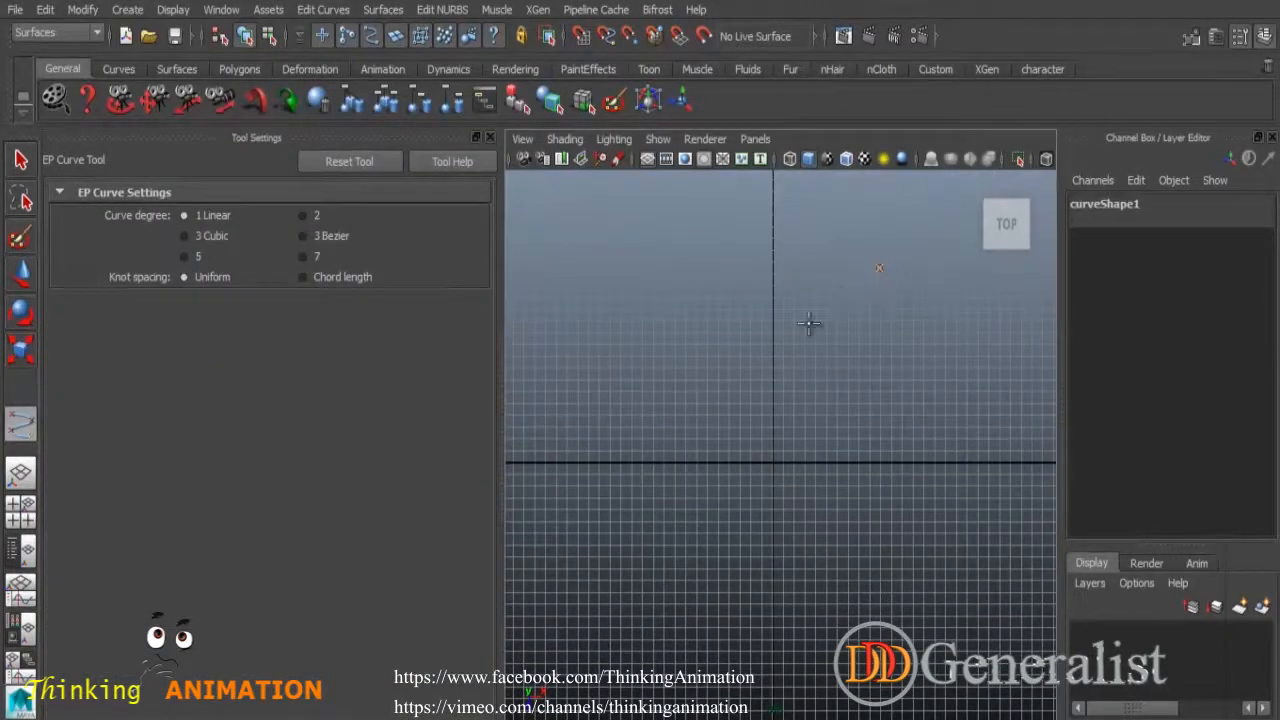
pyautogui.click(727, 394)
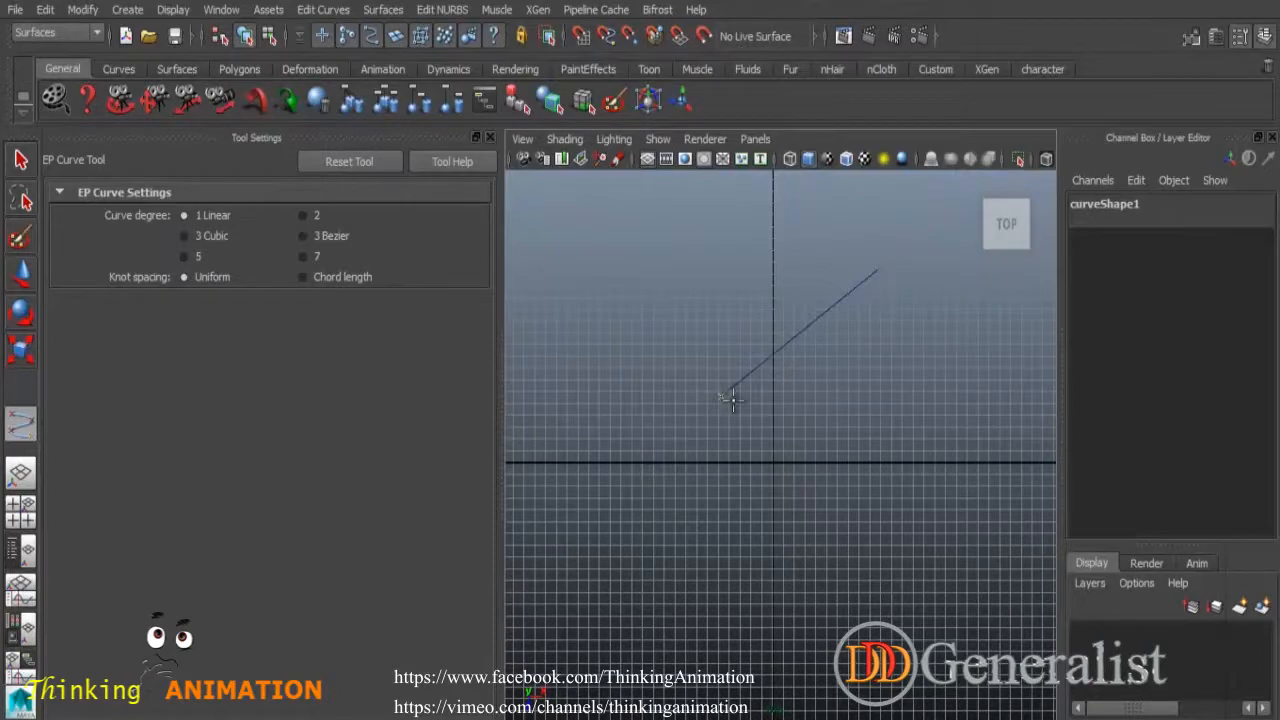
pyautogui.press('q')
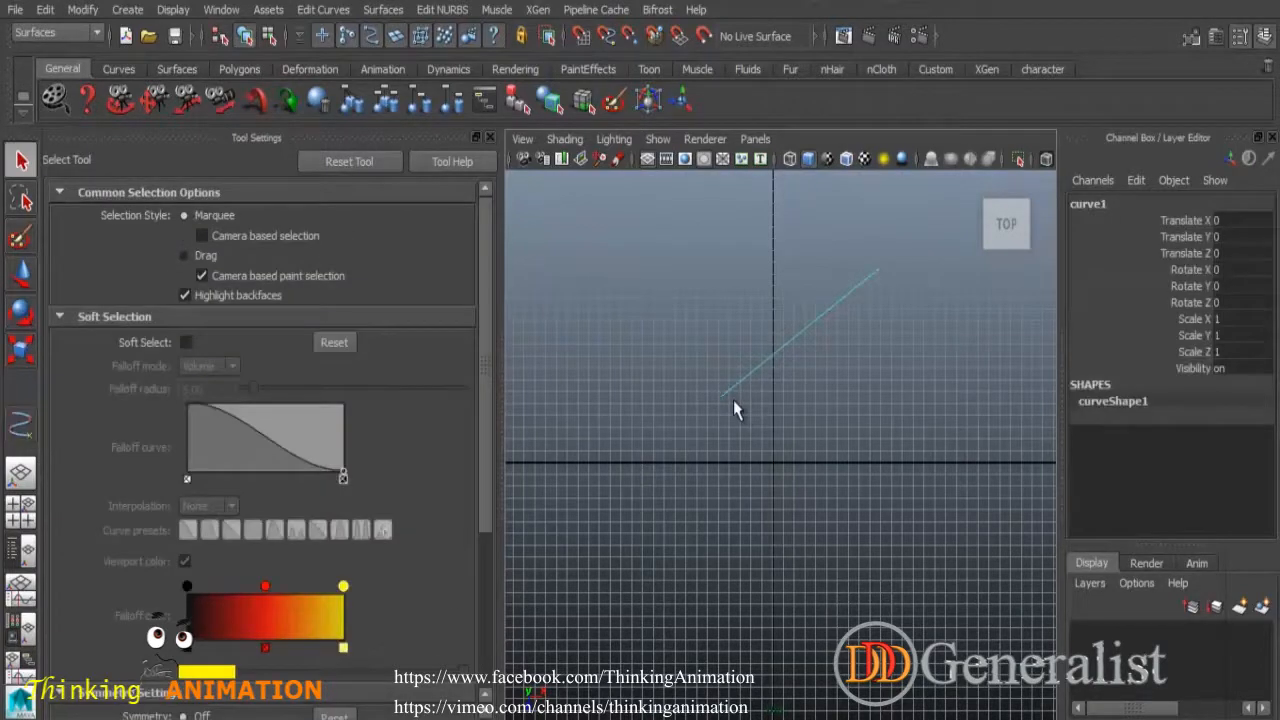
# Draw a four-point cubic EP curve2, then marquee-select both curves and delete them.
pyautogui.click(489, 137)
pyautogui.click(20, 425)
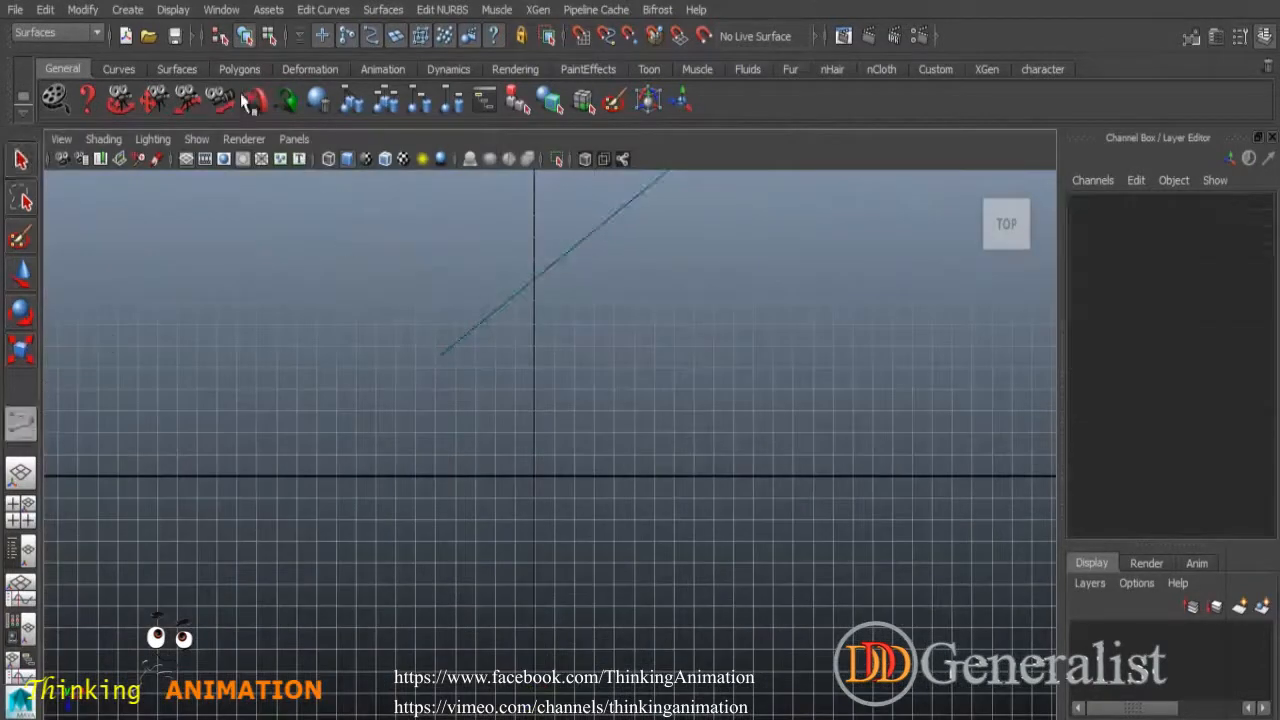
pyautogui.click(1241, 37)
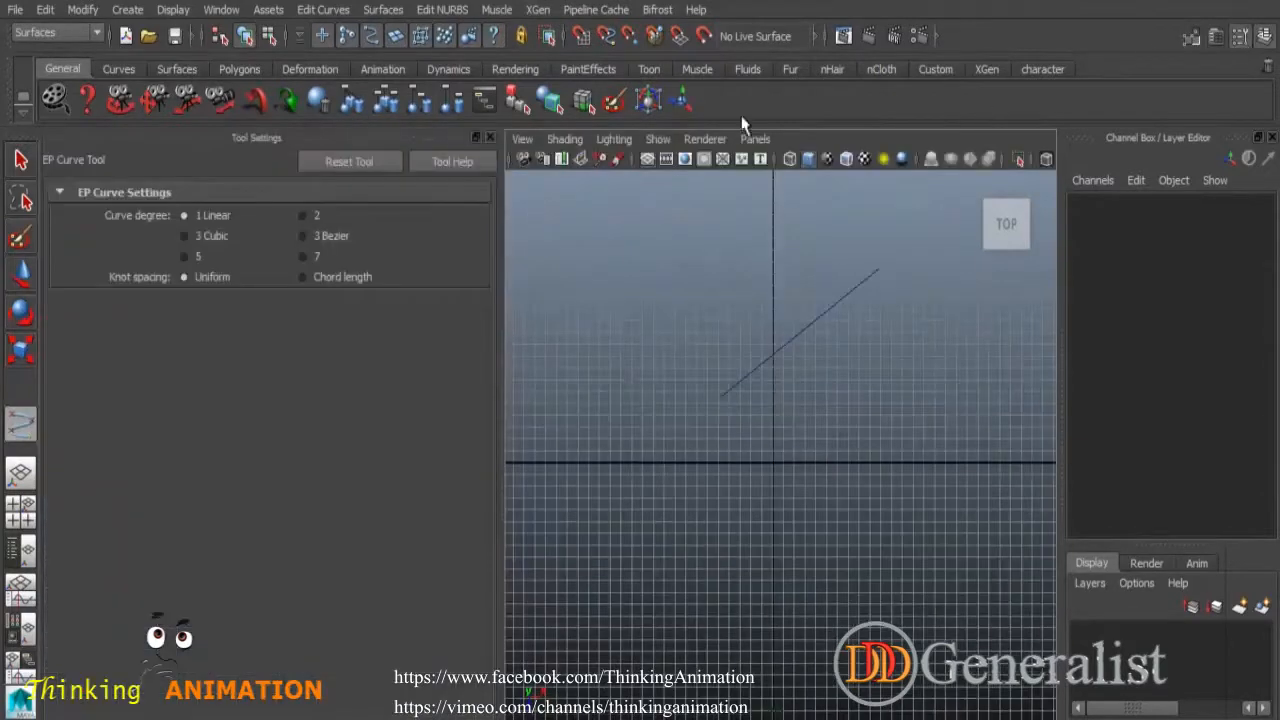
pyautogui.click(708, 262)
pyautogui.click(651, 349)
pyautogui.click(712, 462)
pyautogui.click(726, 545)
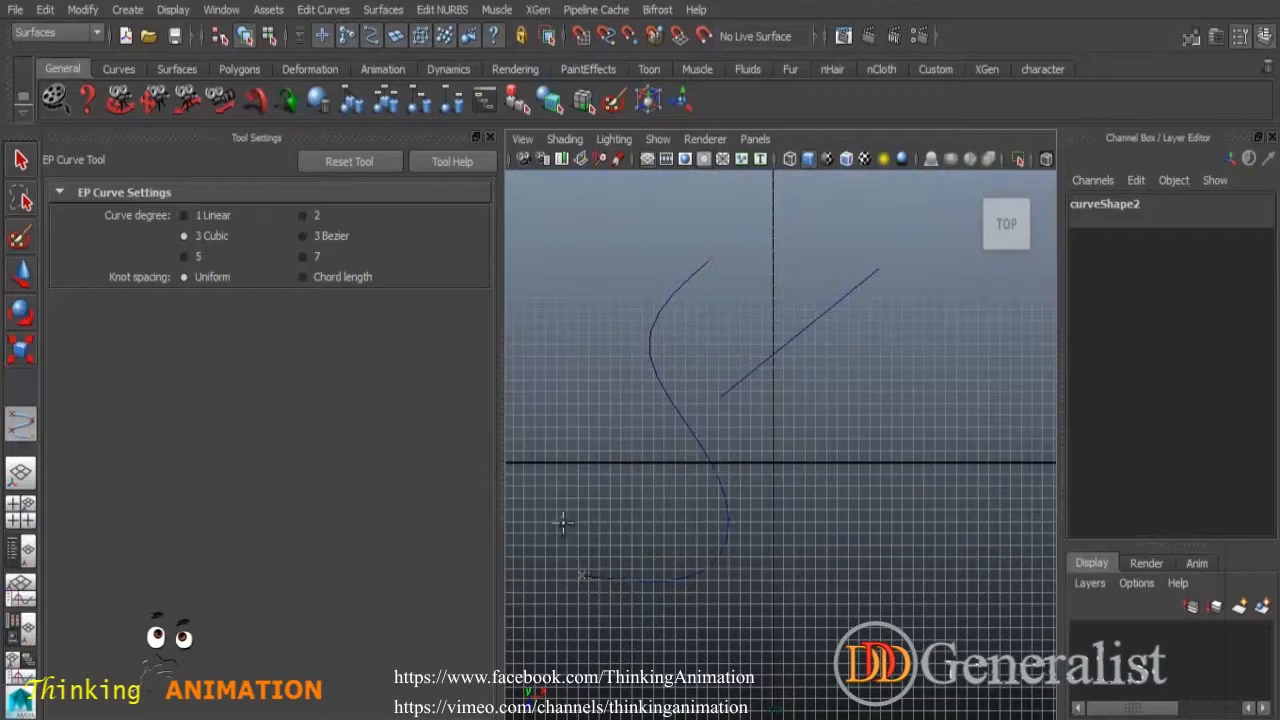
pyautogui.press('q')
pyautogui.keyDown('shift'); pyautogui.moveTo(717, 348); pyautogui.dragTo(900, 452); pyautogui.keyUp('shift')
pyautogui.press('Delete')
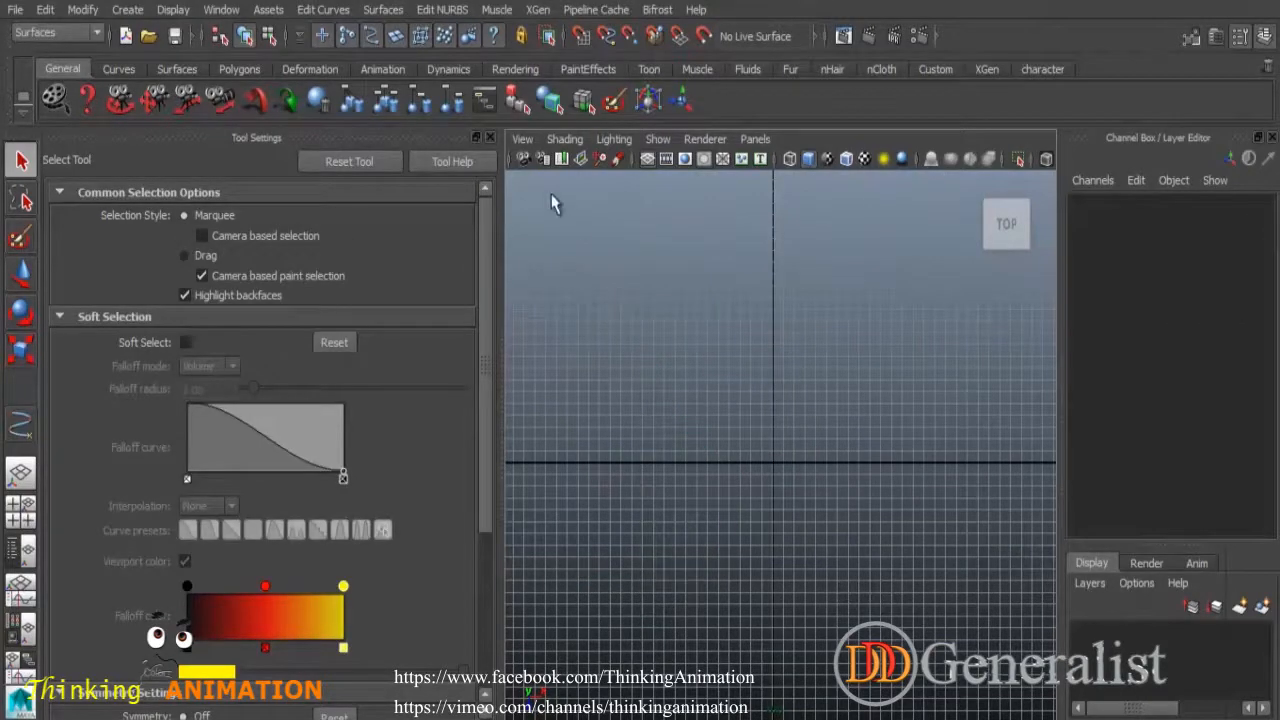
# Reopen the CV Curve Tool and draw curve1 from the top right down toward the bottom.
pyautogui.click(490, 137)
pyautogui.click(138, 10)
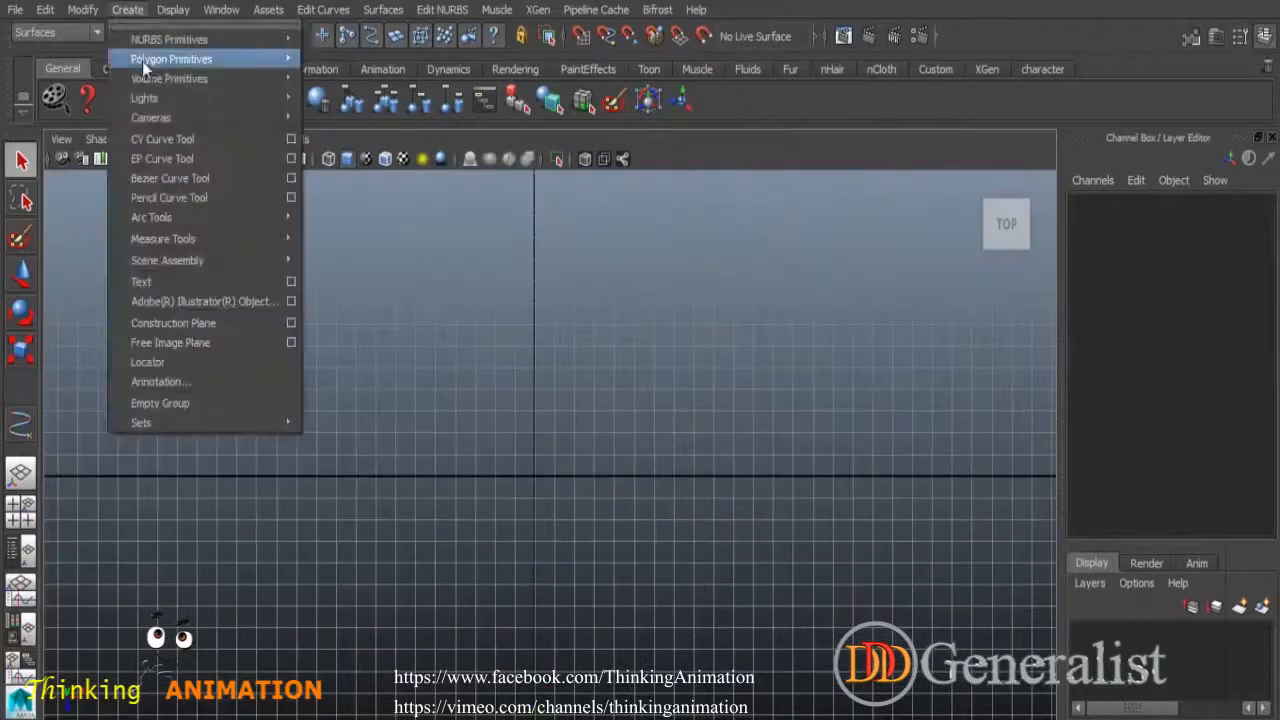
pyautogui.click(291, 139)
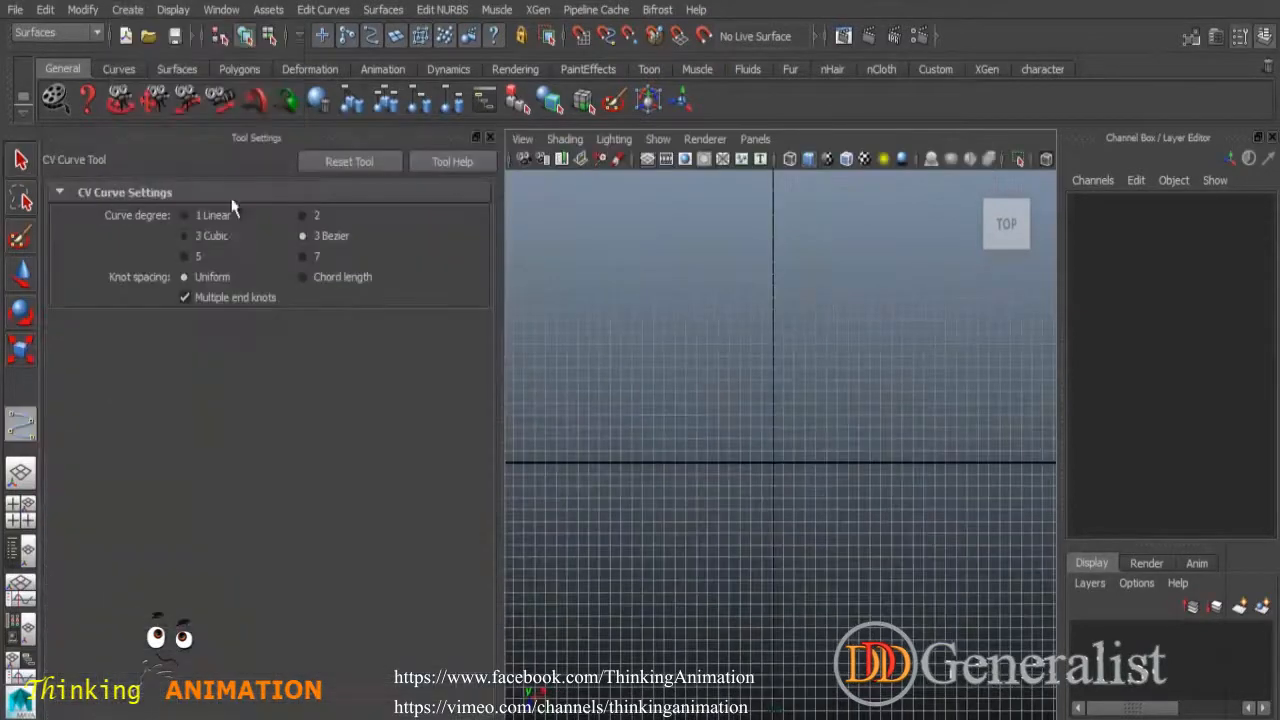
pyautogui.click(488, 137)
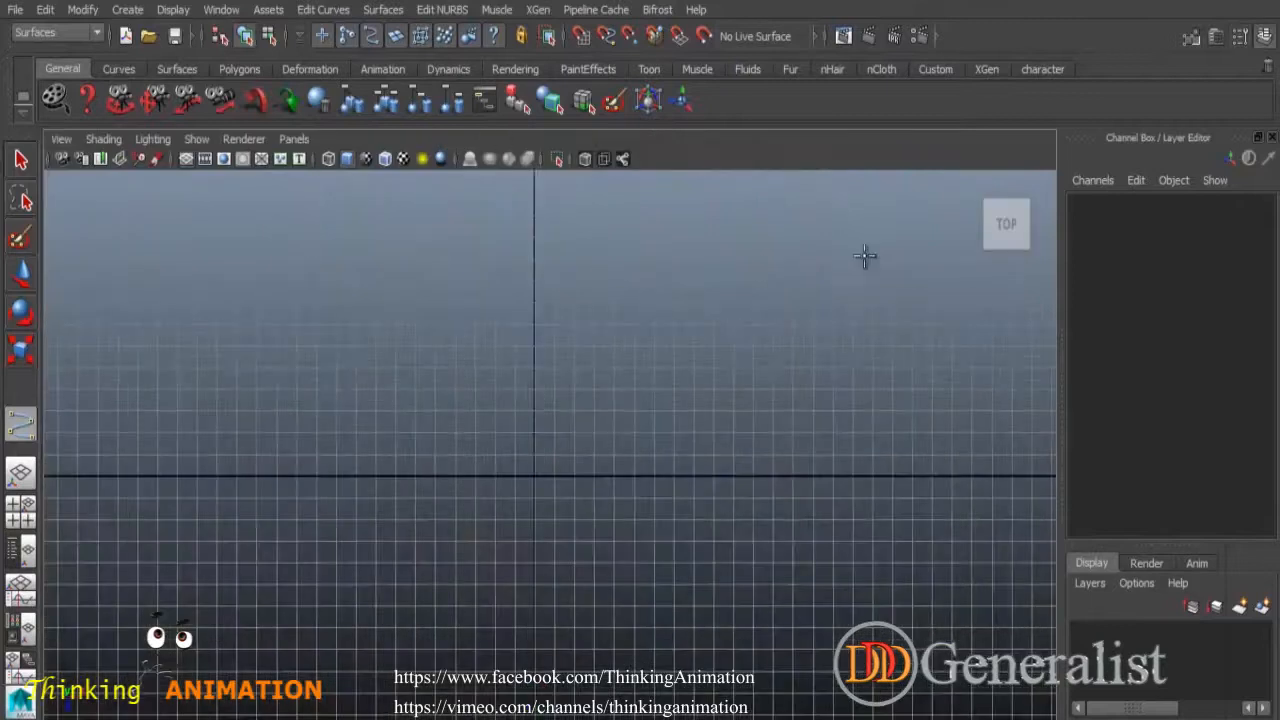
pyautogui.click(777, 228)
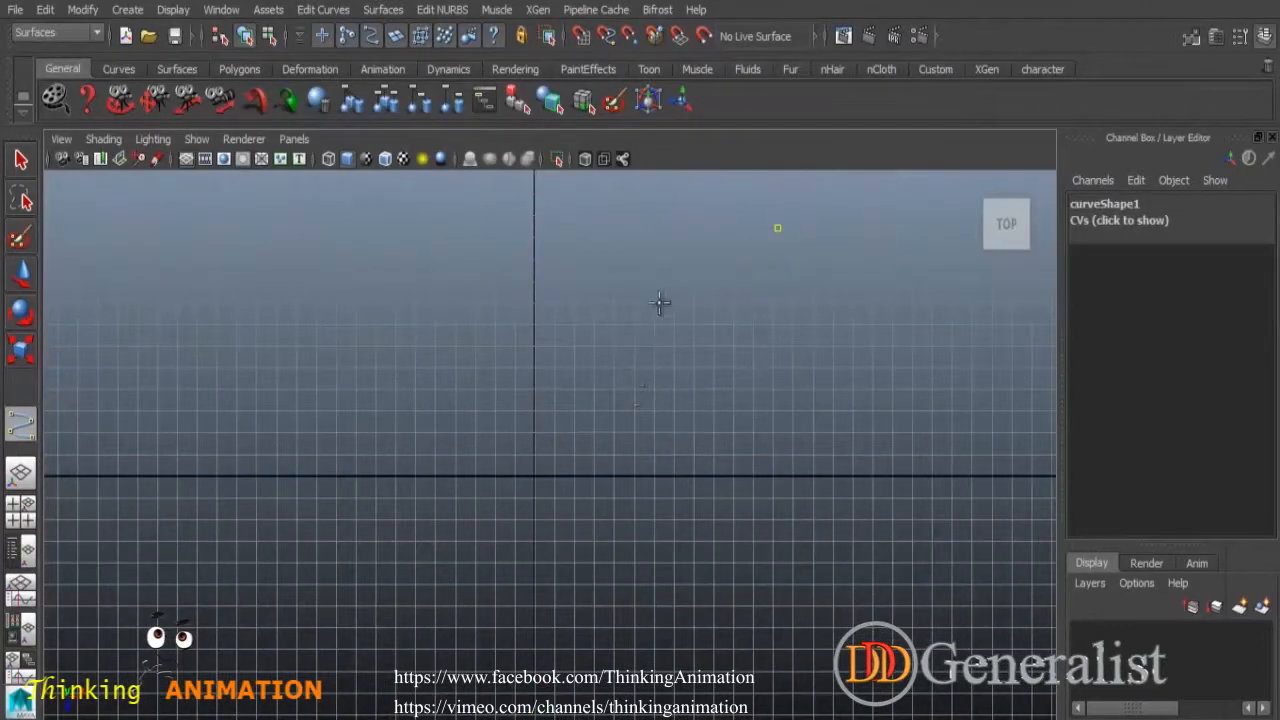
pyautogui.click(551, 651)
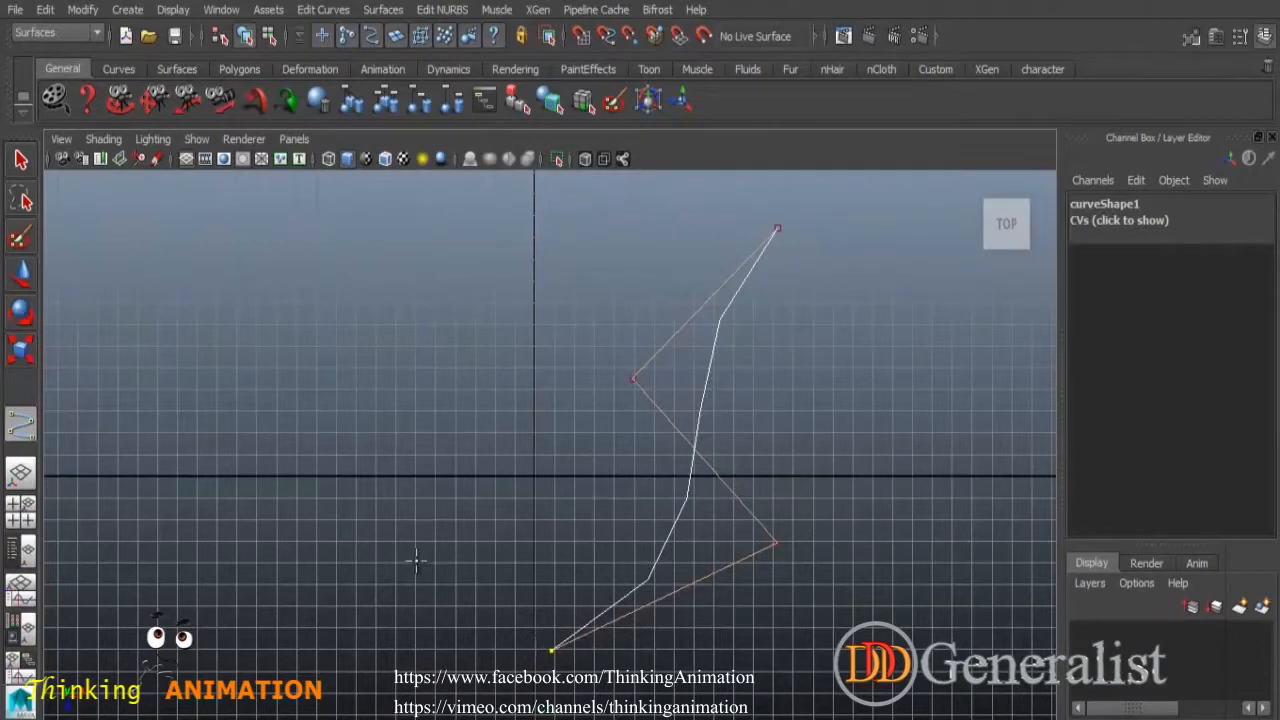
pyautogui.press('Return')
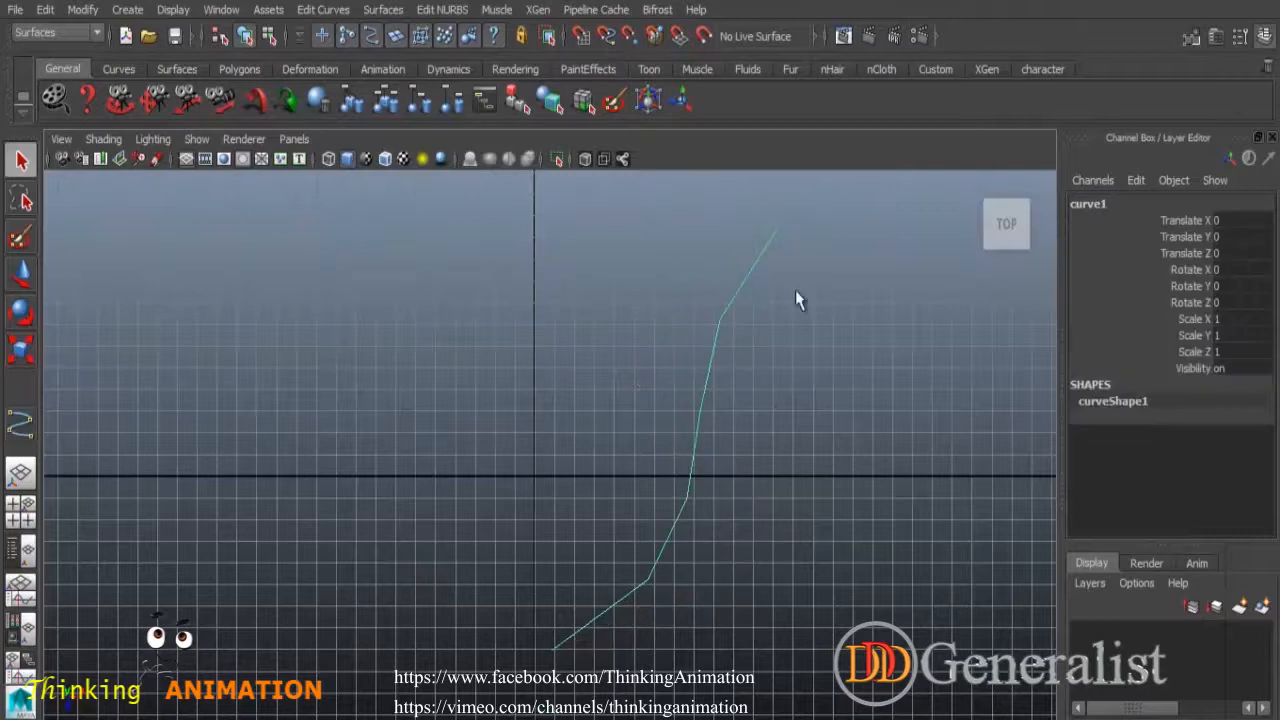
pyautogui.click(128, 10)
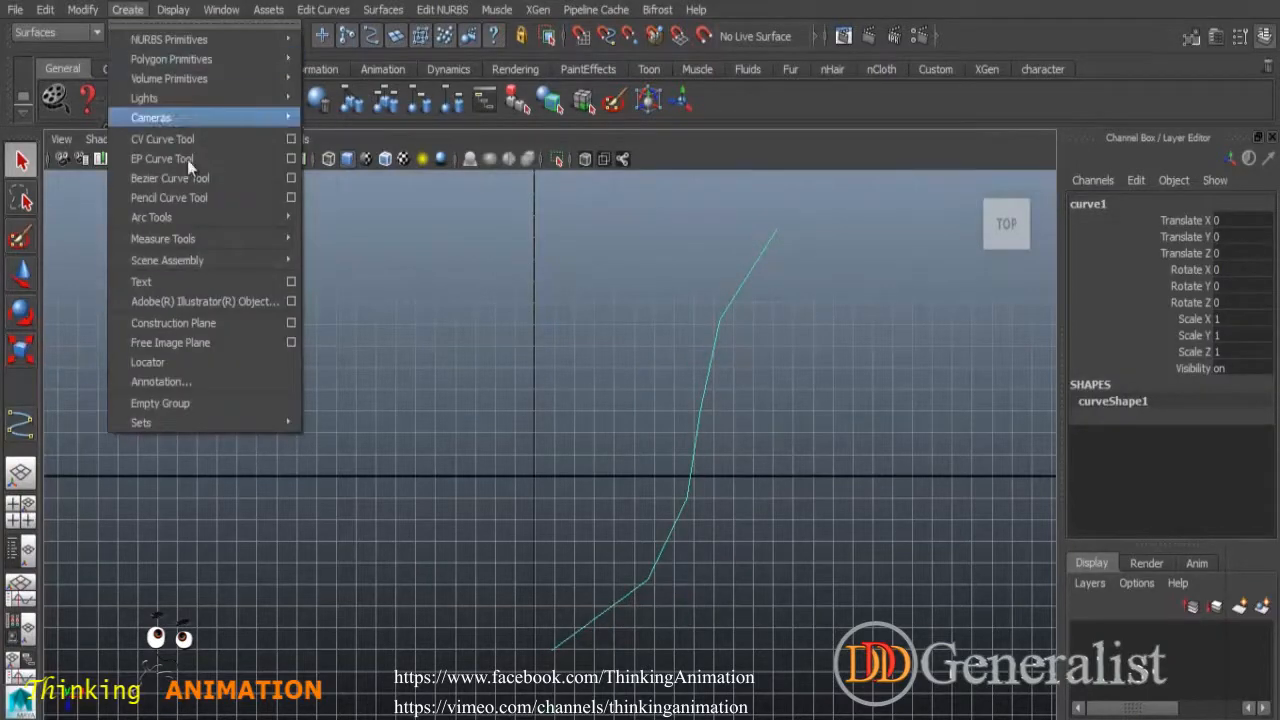
# Draw a five-point S-shaped EP curve2 left of curve1 and bring up its component menu.
pyautogui.click(262, 159)
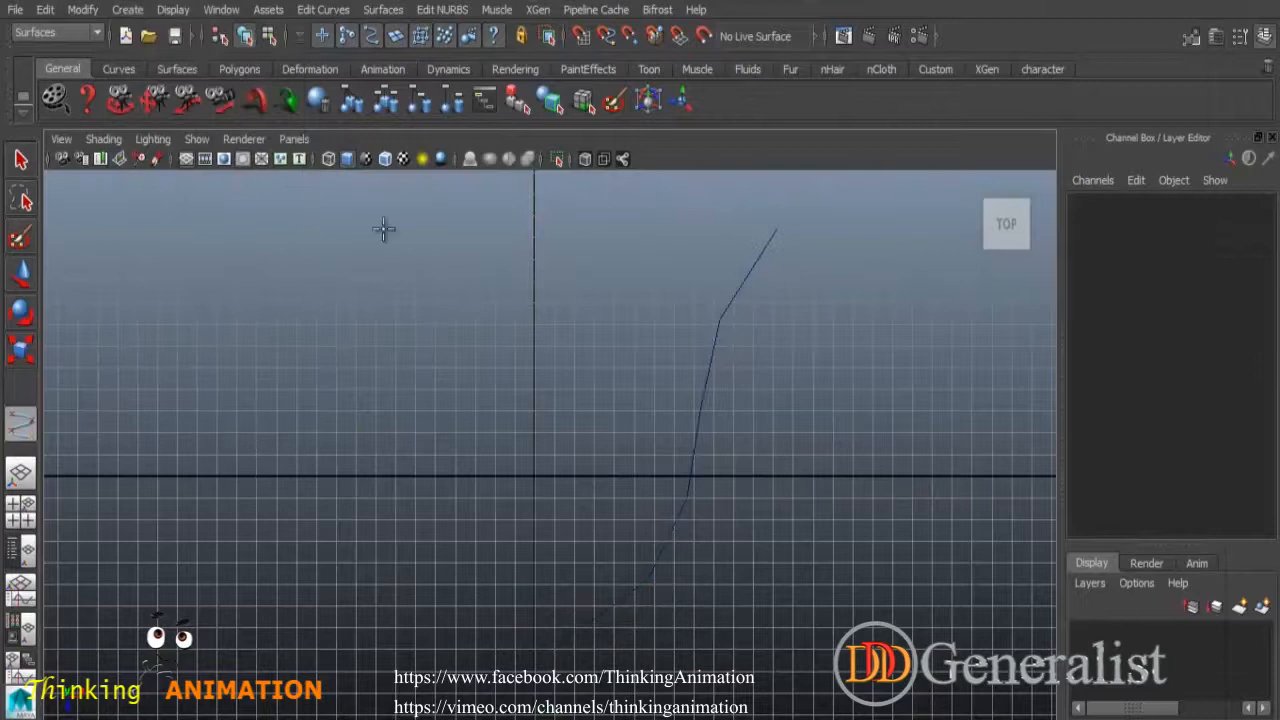
pyautogui.click(623, 214)
pyautogui.click(482, 309)
pyautogui.click(515, 505)
pyautogui.click(334, 626)
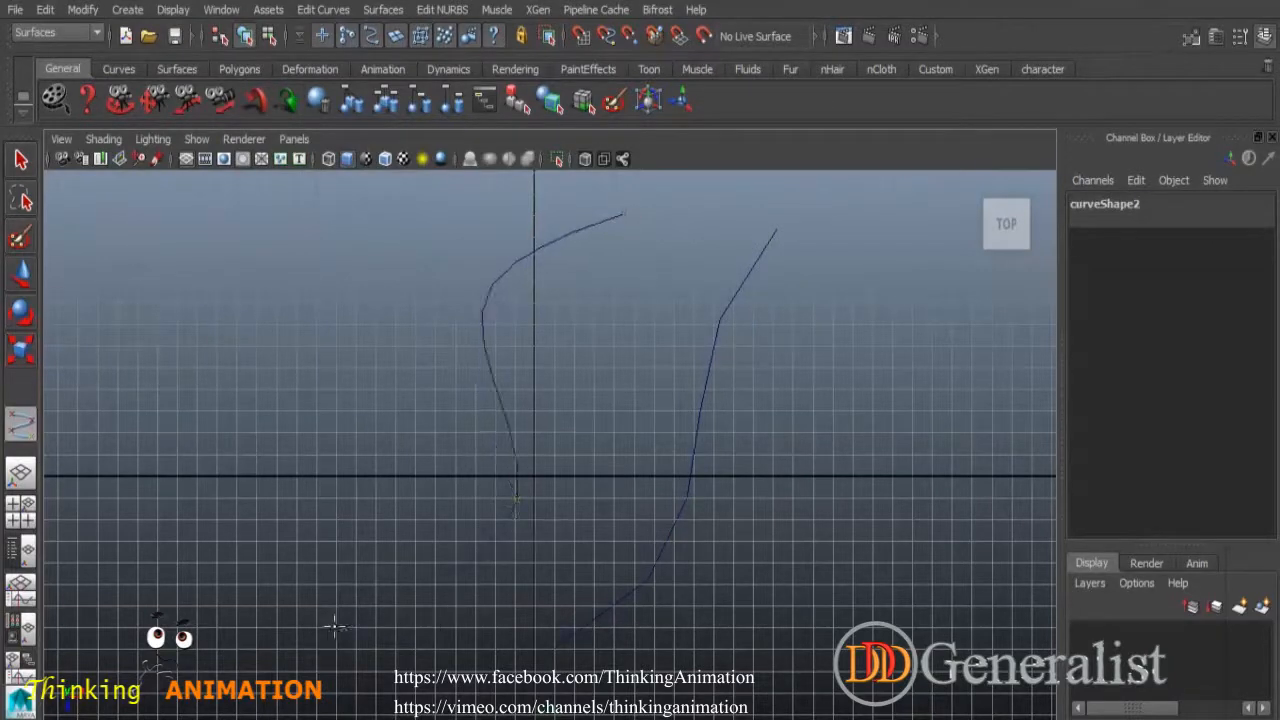
pyautogui.click(230, 568)
pyautogui.press('Return')
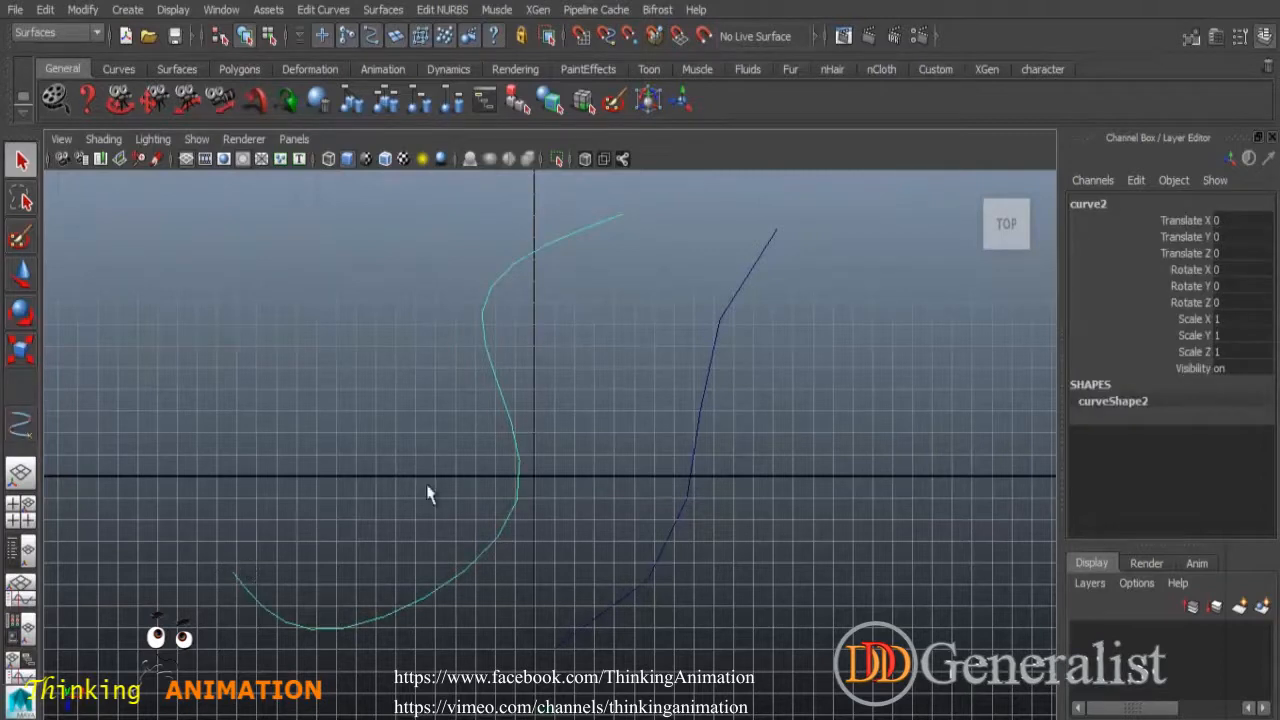
pyautogui.rightClick(500, 392)
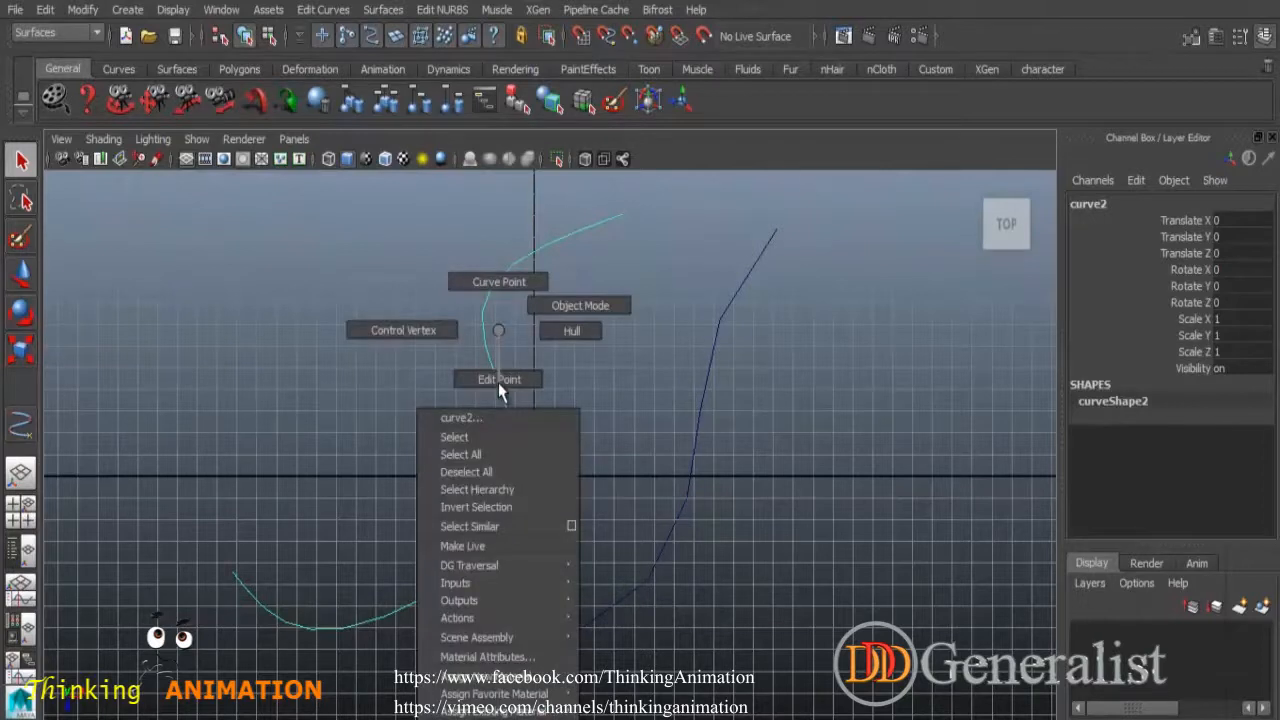
# Reshape the S-curve by moving one of its control vertices and one of its edit points.
pyautogui.click(380, 333)
pyautogui.moveTo(388, 272); pyautogui.dragTo(451, 340)
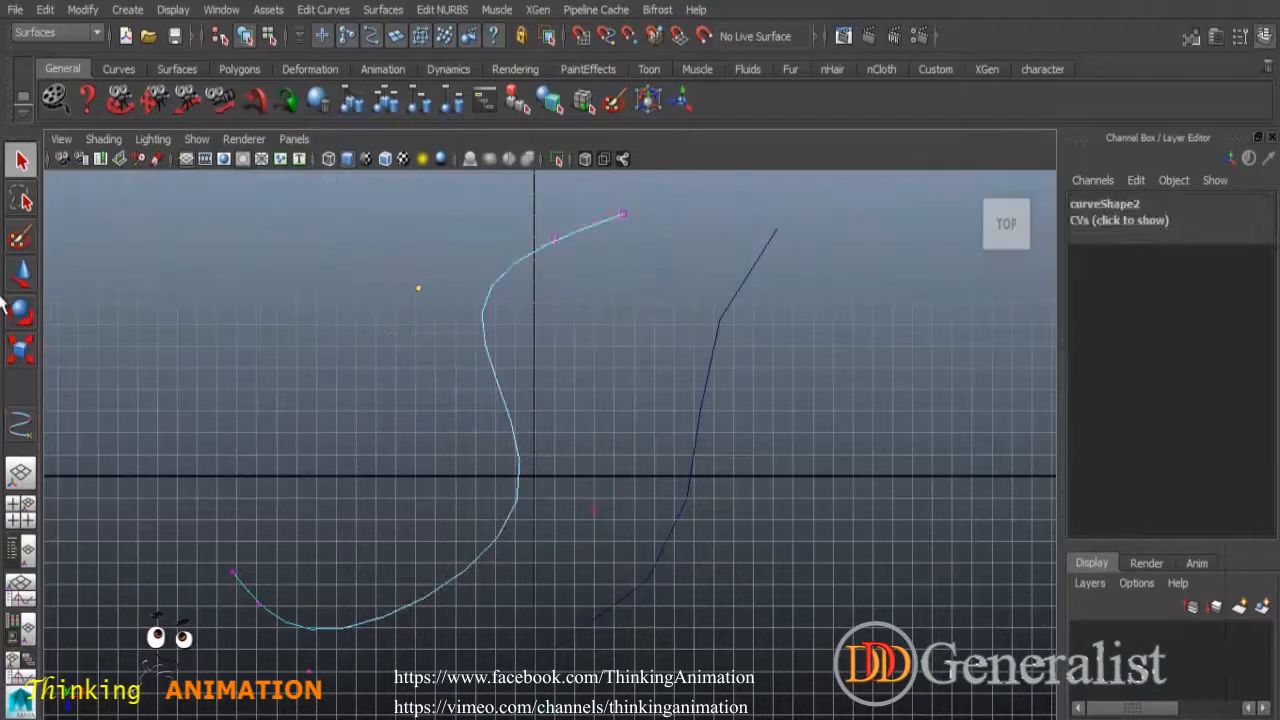
pyautogui.click(22, 272)
pyautogui.moveTo(418, 288); pyautogui.dragTo(399, 275)
pyautogui.moveTo(490, 335); pyautogui.dragTo(488, 379, button='right')
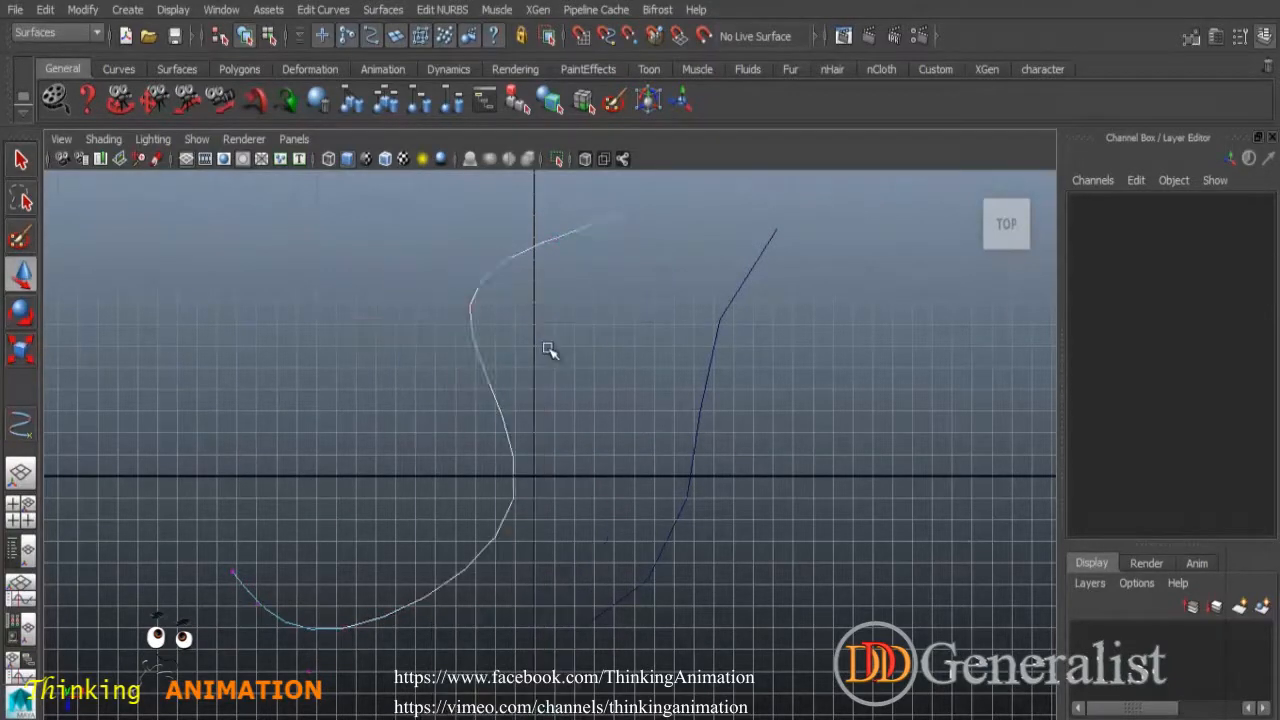
pyautogui.click(471, 306)
pyautogui.moveTo(471, 306)
pyautogui.mouseDown()
pyautogui.moveTo(494, 326)
pyautogui.moveTo(474, 293)
pyautogui.mouseUp()
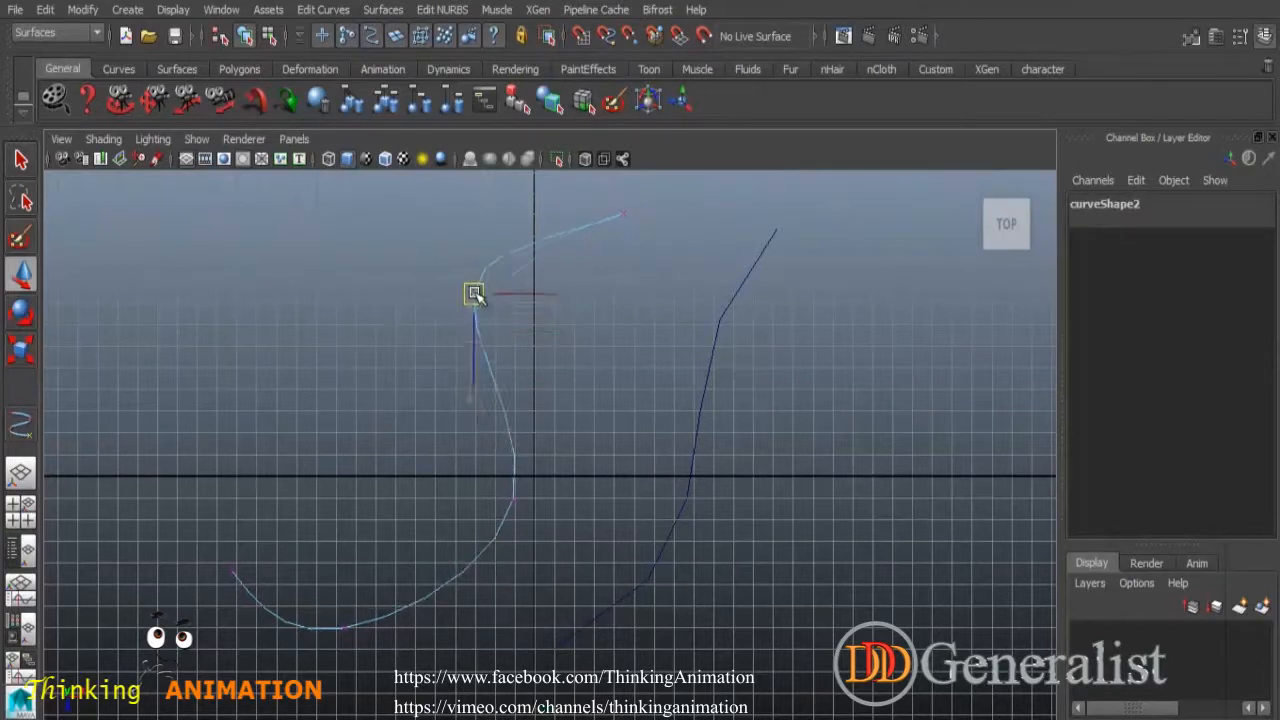
# Raise a control vertex on the right-hand curve, then select its end edit point.
pyautogui.click(683, 294)
pyautogui.click(733, 302)
pyautogui.moveTo(733, 302); pyautogui.dragTo(658, 303, button='right')
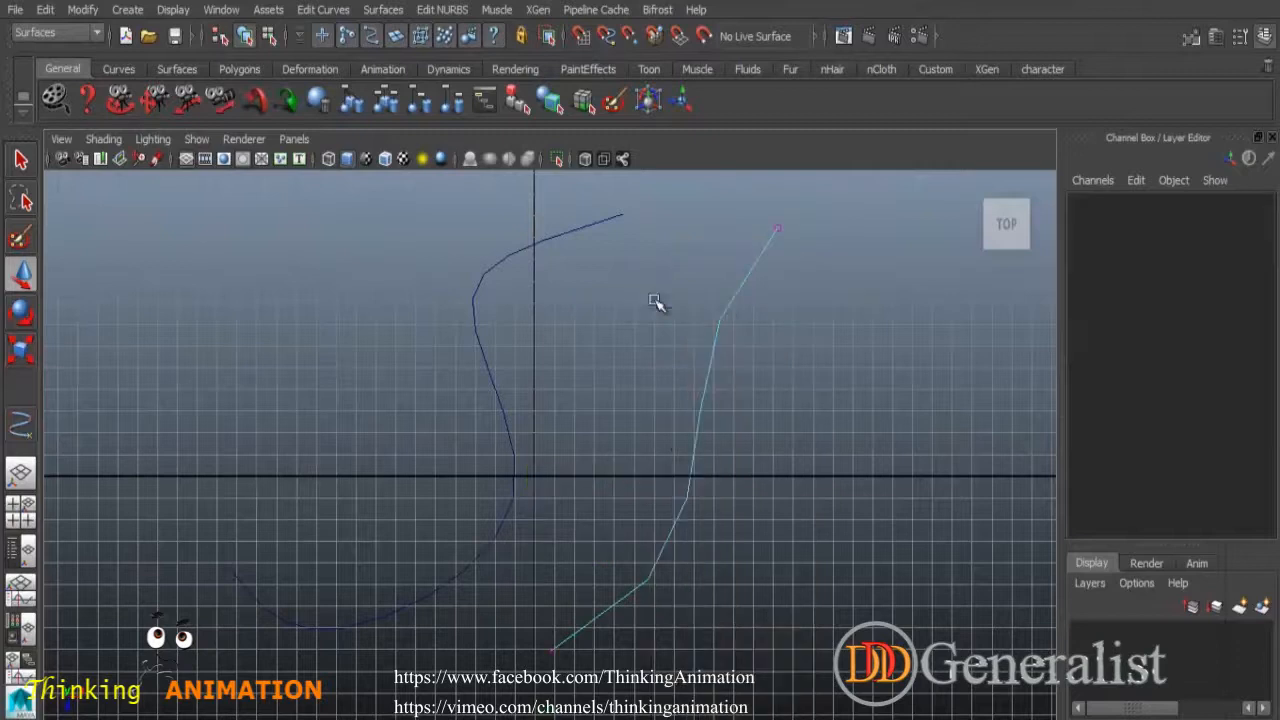
pyautogui.moveTo(626, 341); pyautogui.dragTo(637, 312)
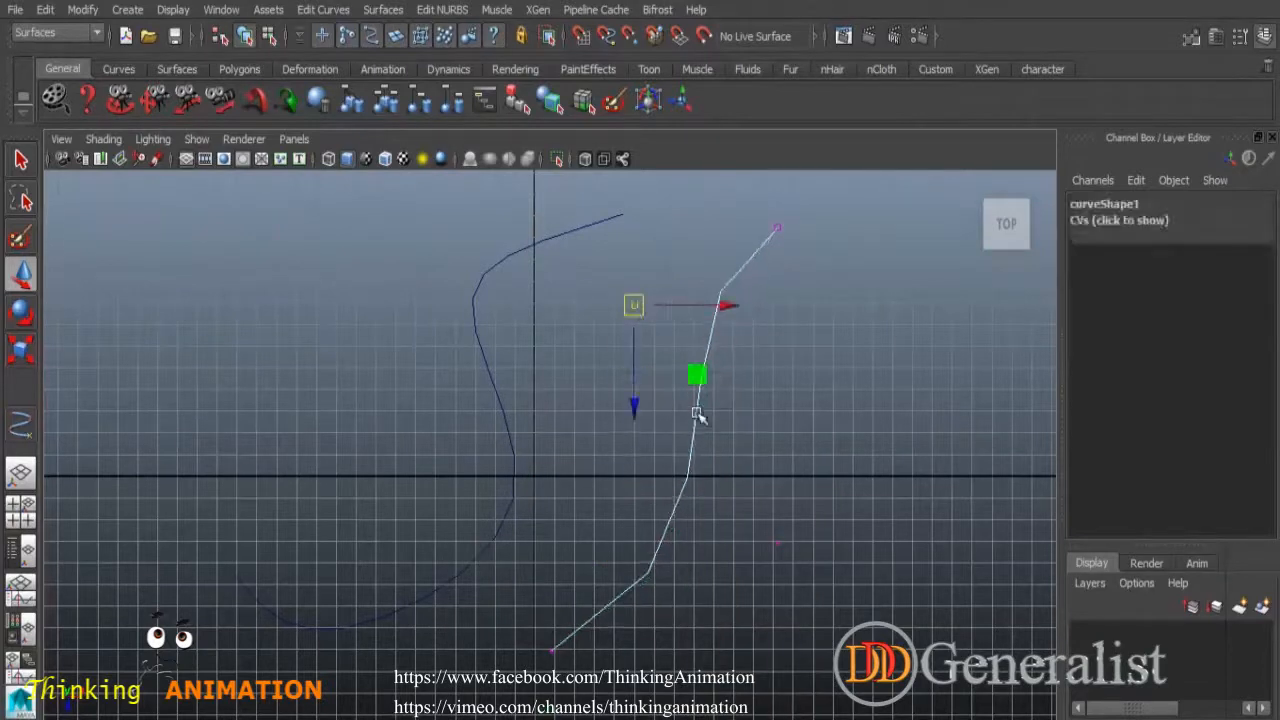
pyautogui.moveTo(695, 330); pyautogui.dragTo(708, 390, button='right')
pyautogui.click(736, 540)
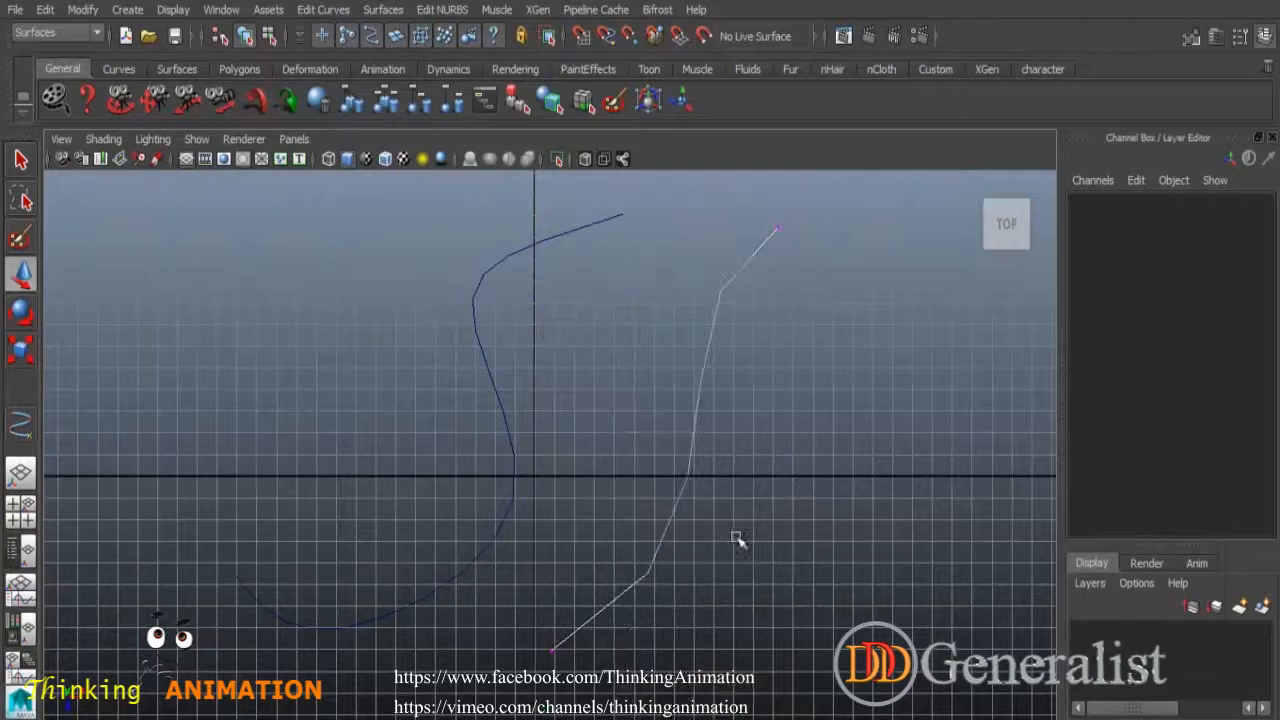
pyautogui.click(772, 233)
pyautogui.click(22, 160)
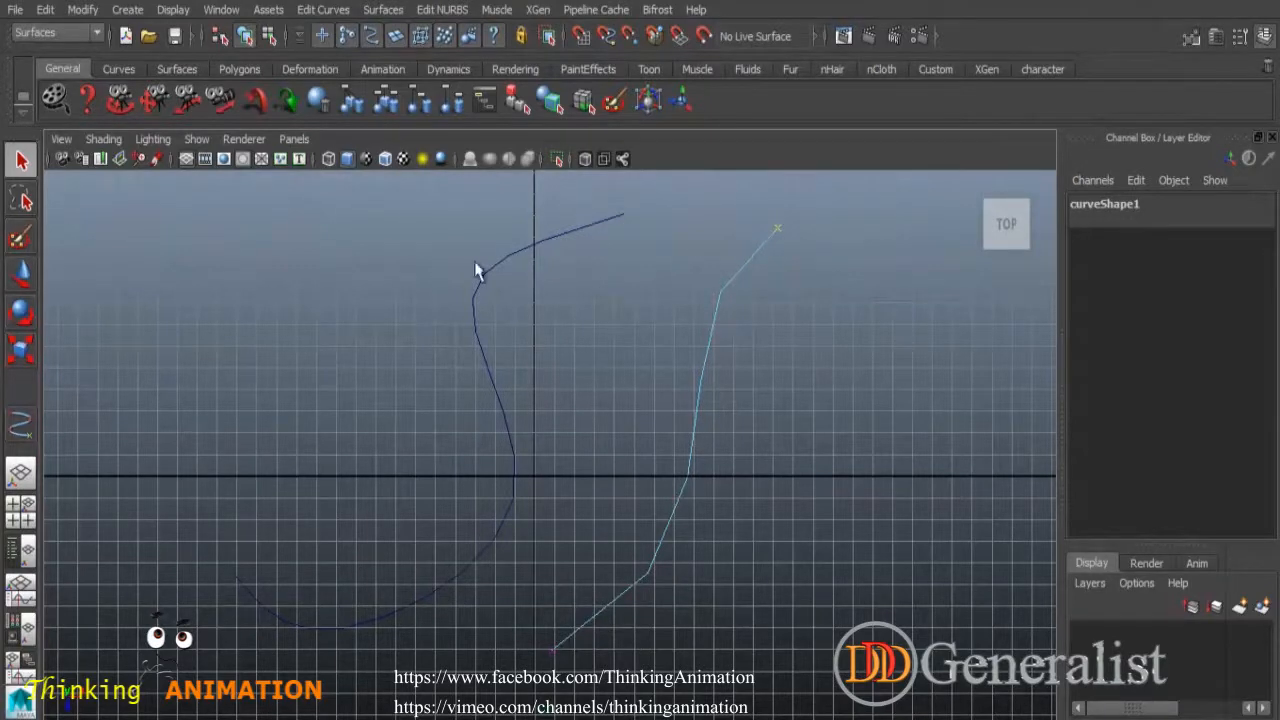
# Move a control vertex near the S-curve's top, then return both curves to Object Mode.
pyautogui.moveTo(475, 340); pyautogui.dragTo(351, 337, button='right')
pyautogui.moveTo(386, 336); pyautogui.dragTo(386, 334, button='right')
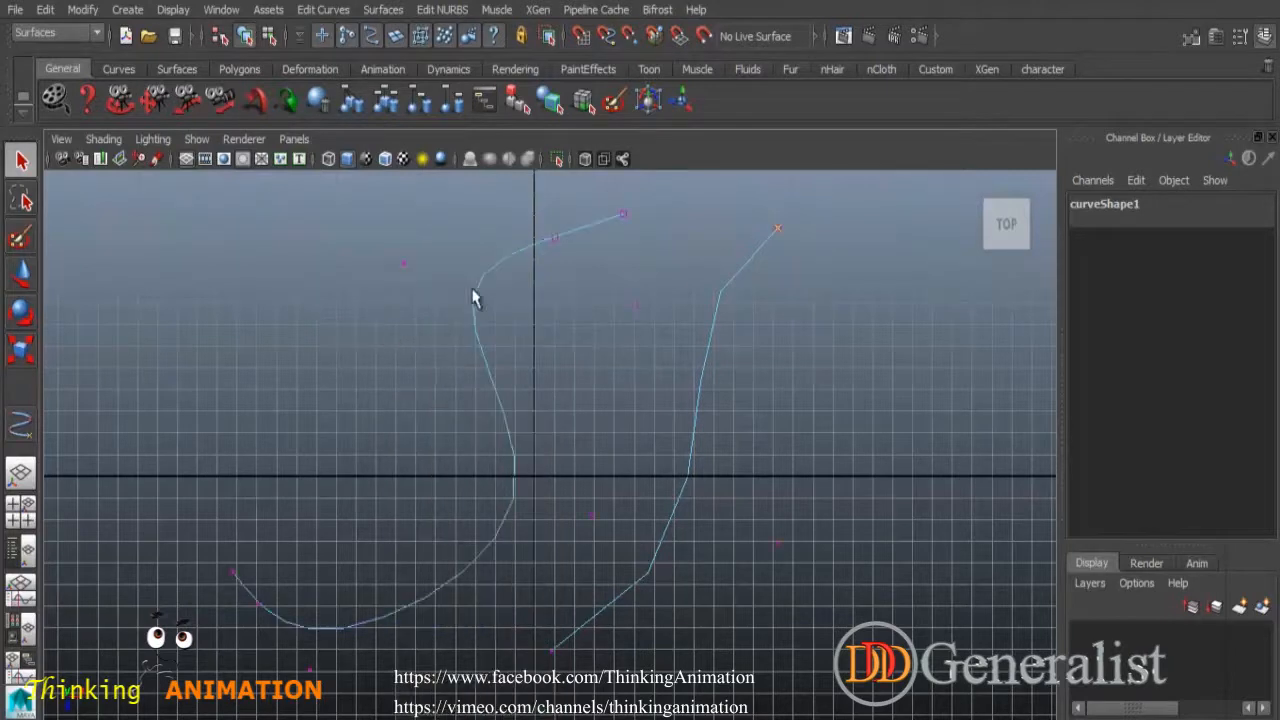
pyautogui.moveTo(419, 278); pyautogui.dragTo(847, 533)
pyautogui.press('w')
pyautogui.click(20, 160)
pyautogui.click(431, 381)
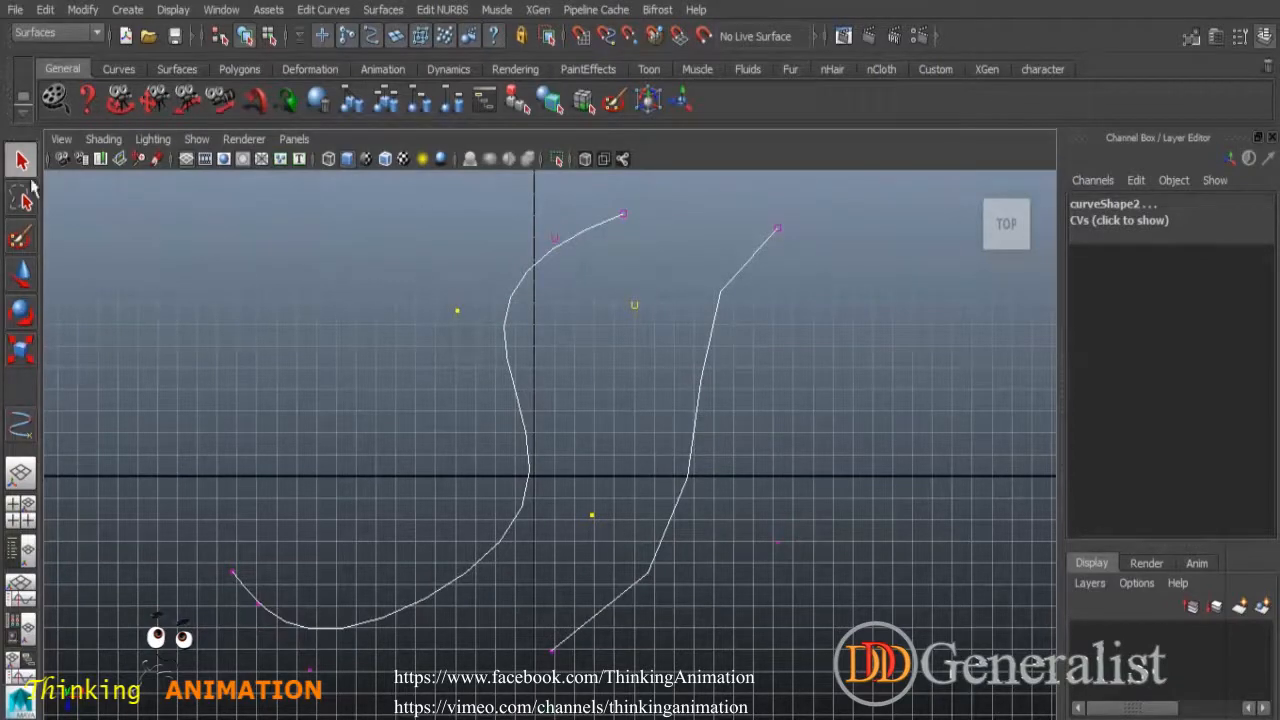
pyautogui.click(577, 341)
pyautogui.moveTo(481, 268); pyautogui.dragTo(846, 476)
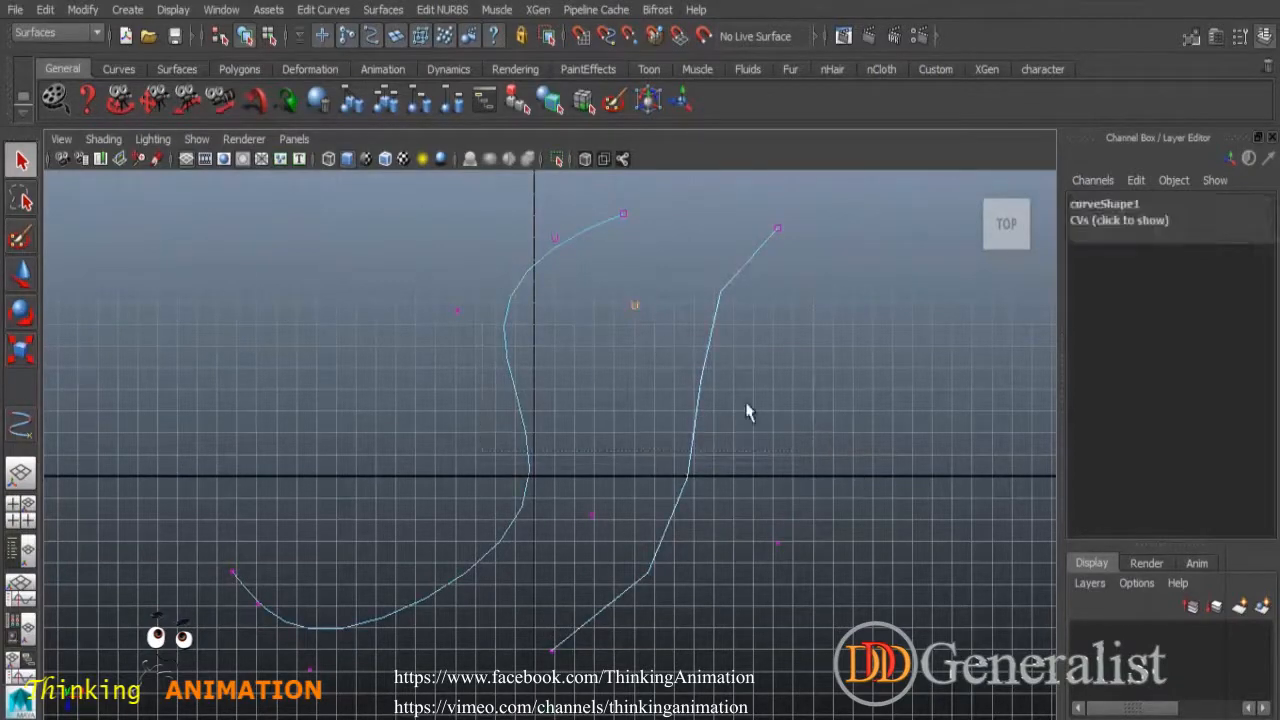
pyautogui.moveTo(708, 363); pyautogui.dragTo(629, 309, button='right')
pyautogui.moveTo(507, 292); pyautogui.dragTo(566, 268, button='right')
# Select both curves and delete them, leaving the top view empty.
pyautogui.click(388, 12)
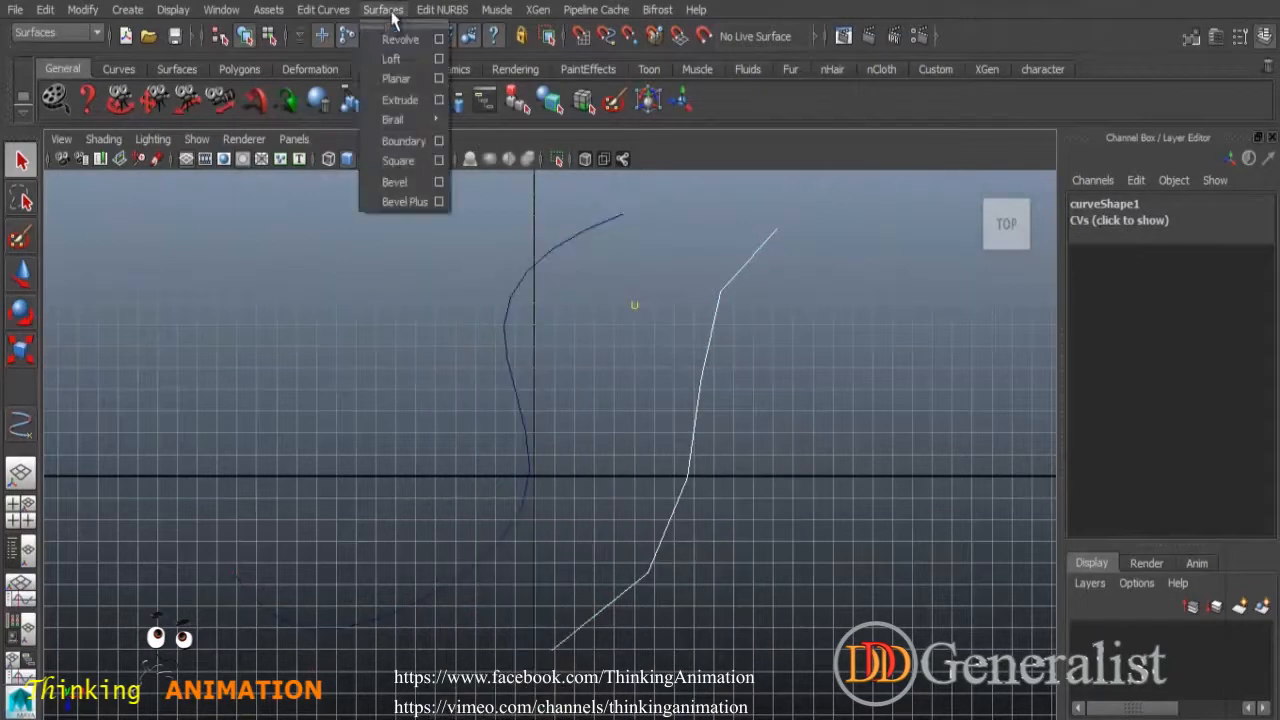
pyautogui.click(433, 289)
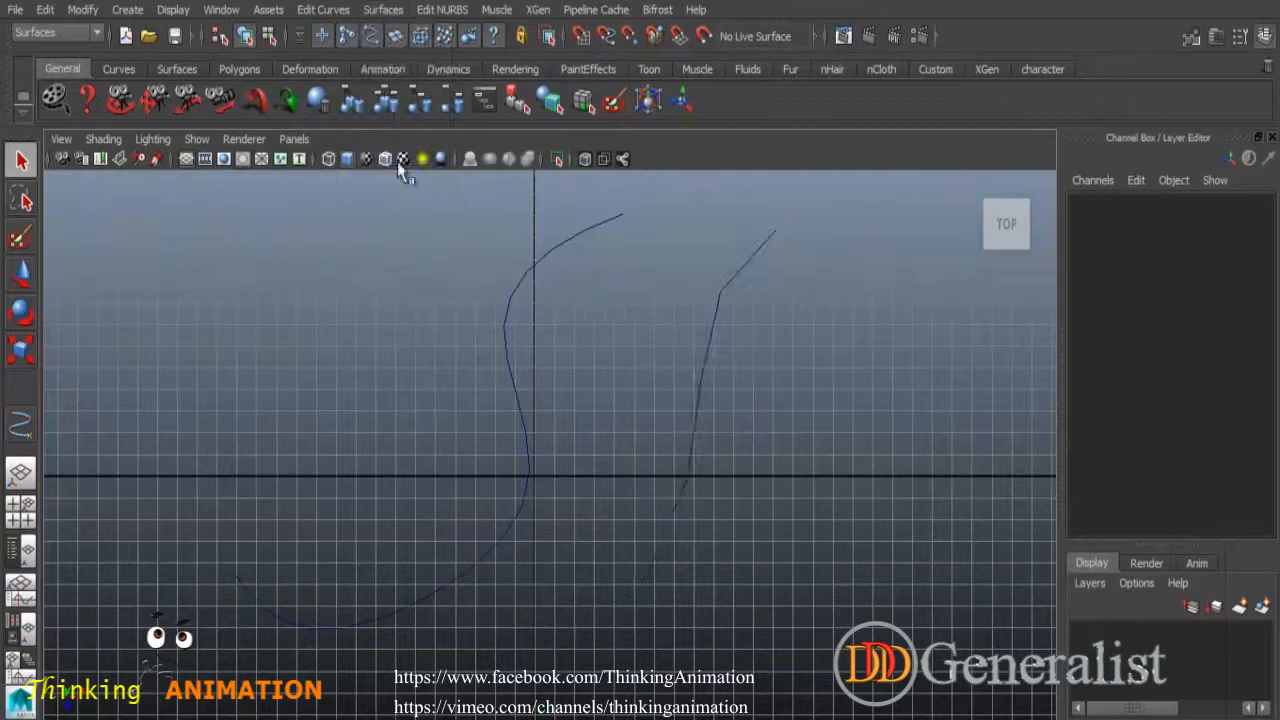
pyautogui.click(381, 12)
pyautogui.click(440, 312)
pyautogui.moveTo(476, 312); pyautogui.dragTo(866, 585)
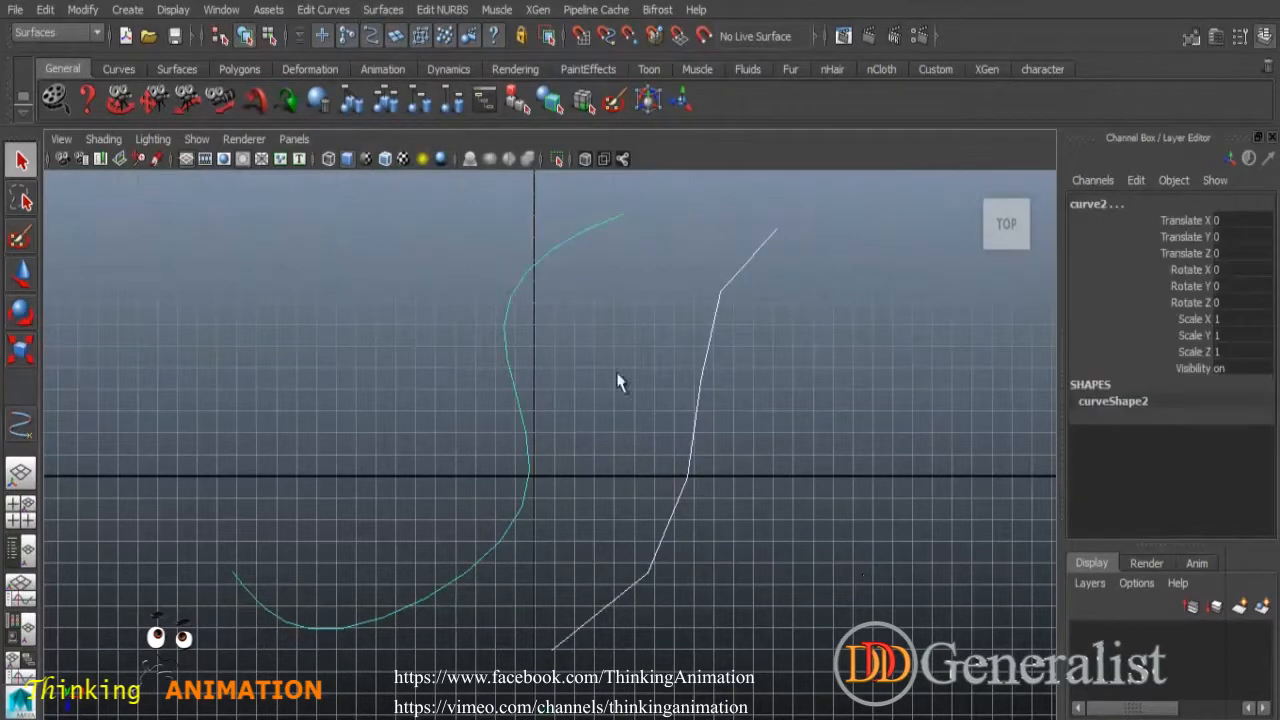
pyautogui.press('Delete')
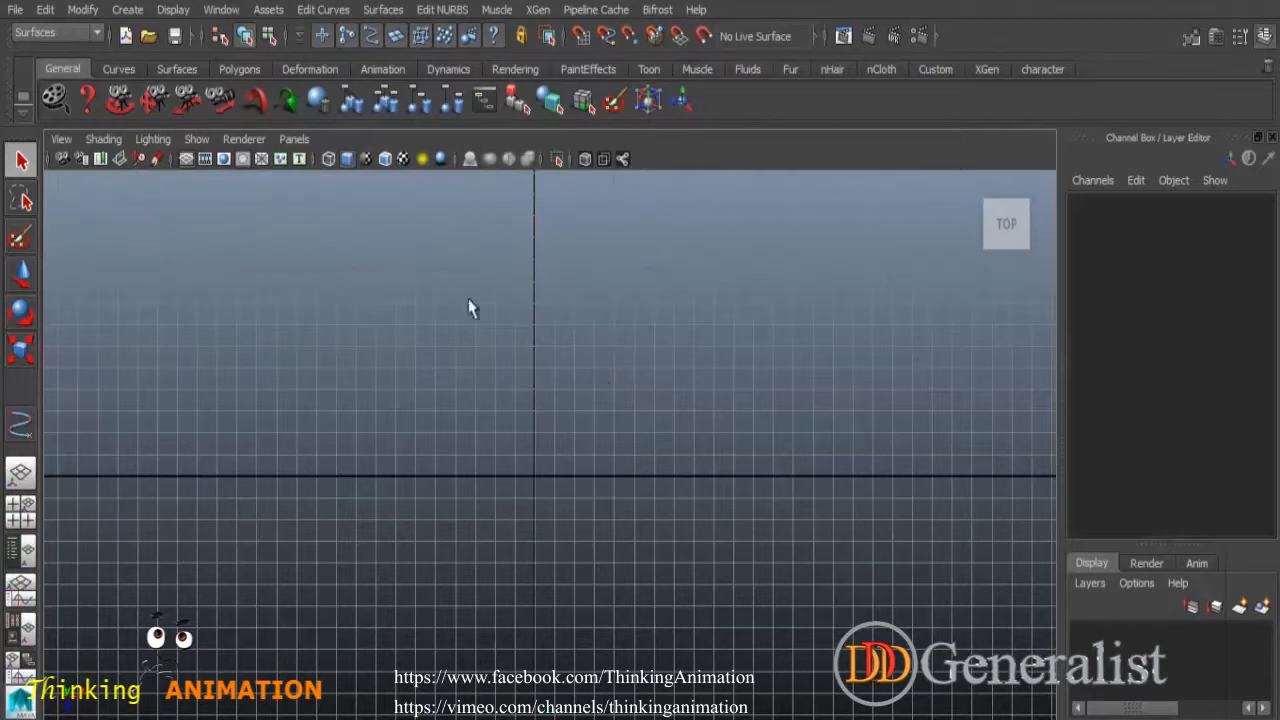
pyautogui.click(128, 10)
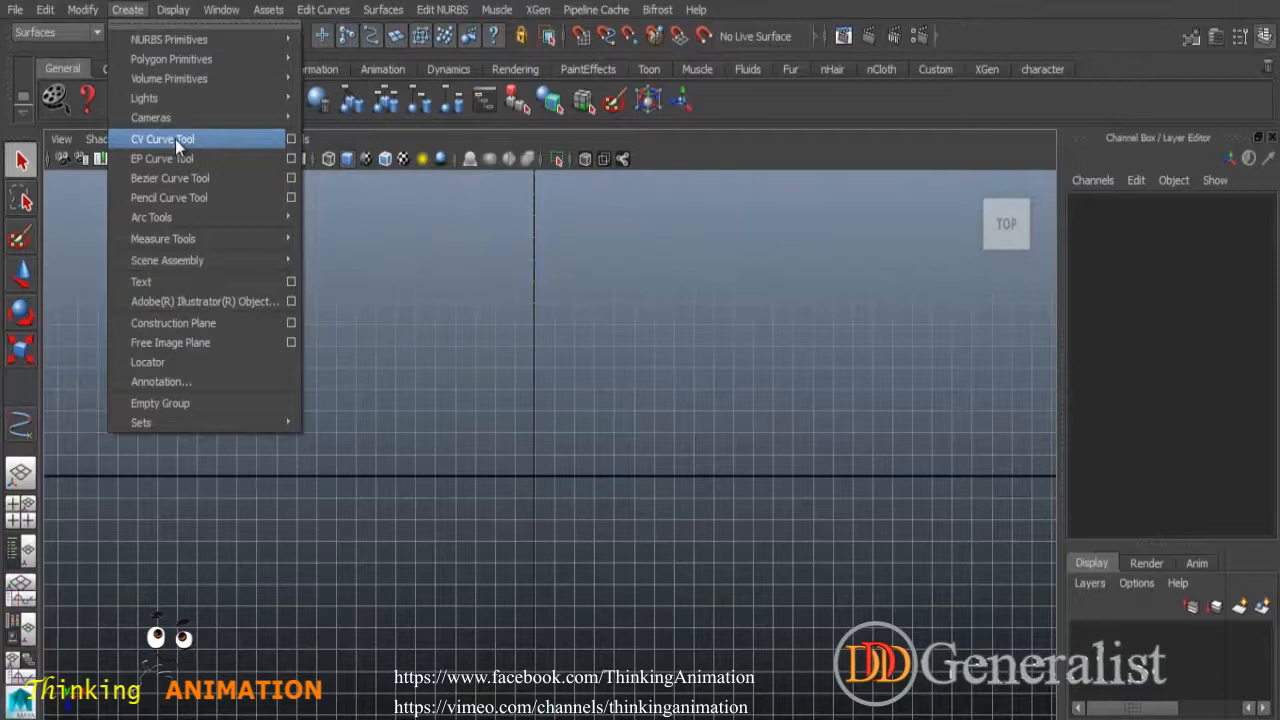
# Draw an eight-point EP curve sweeping from the upper right, along the bottom, curling left.
pyautogui.click(146, 158)
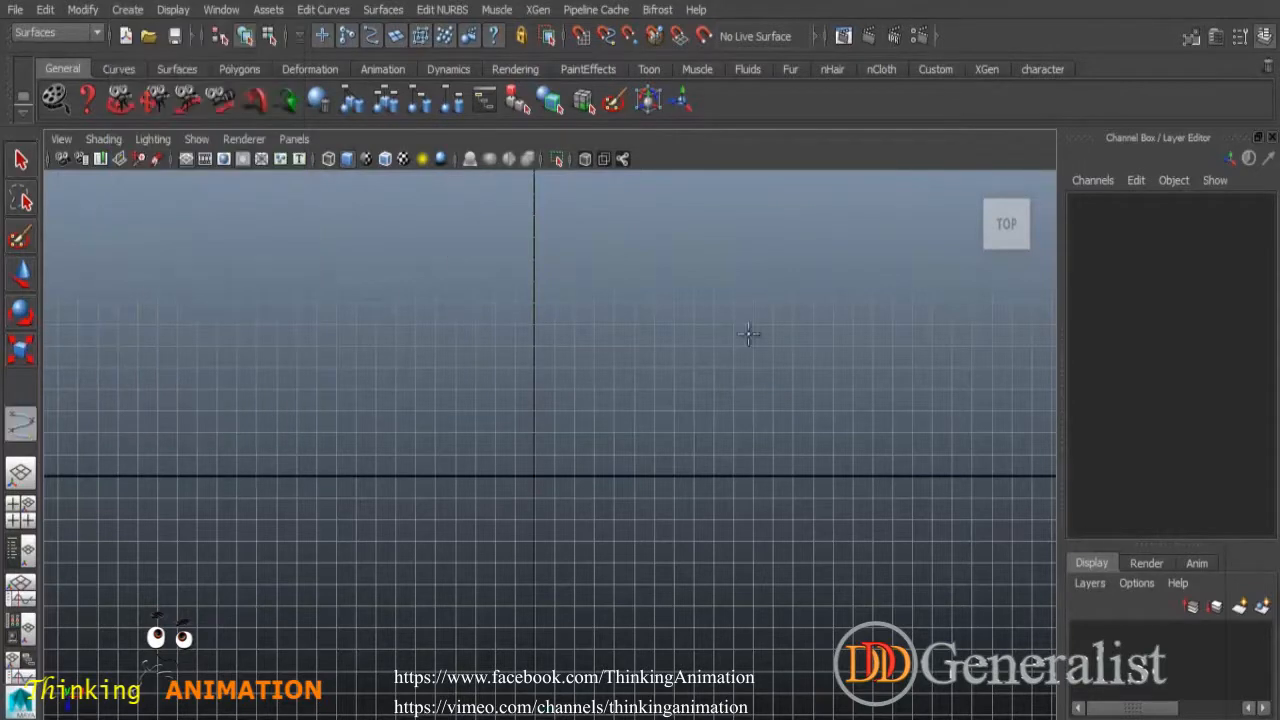
pyautogui.click(697, 237)
pyautogui.click(634, 345)
pyautogui.click(678, 464)
pyautogui.click(695, 558)
pyautogui.click(600, 605)
pyautogui.click(423, 586)
pyautogui.click(396, 525)
pyautogui.click(280, 494)
pyautogui.press('q')
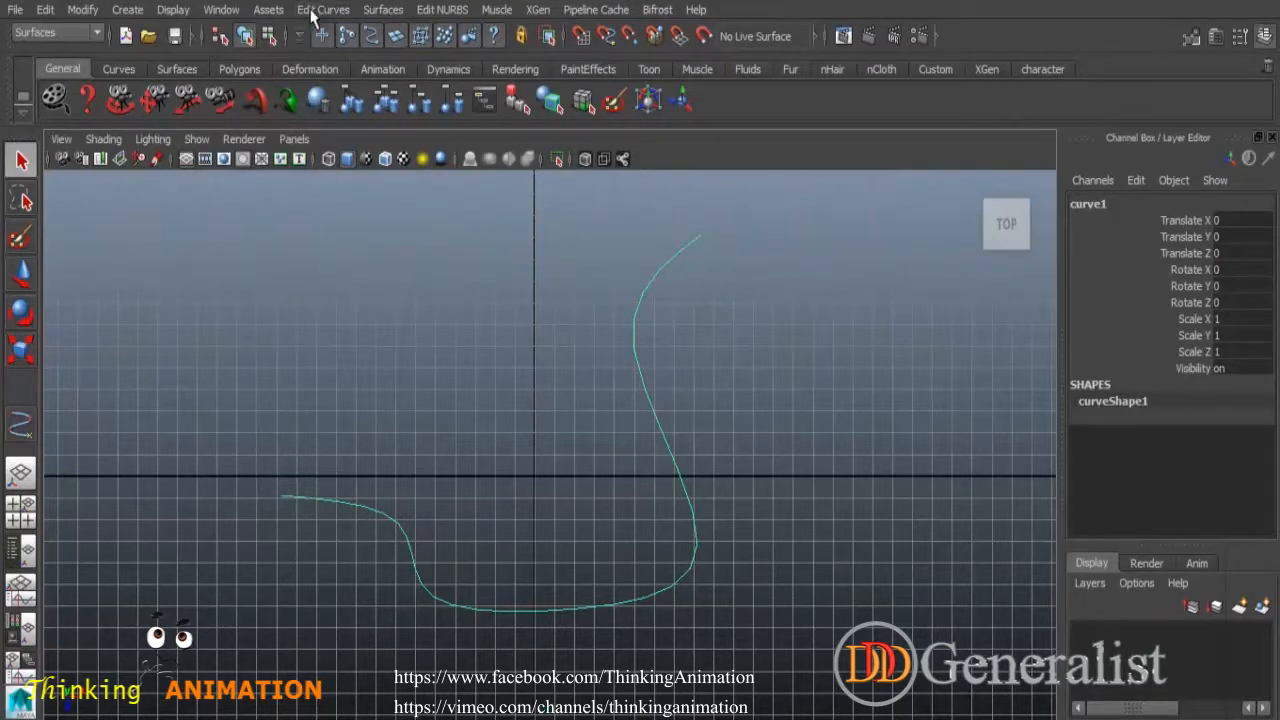
# Add points to curve1's left end, looping it up and around over the upper left.
pyautogui.click(313, 12)
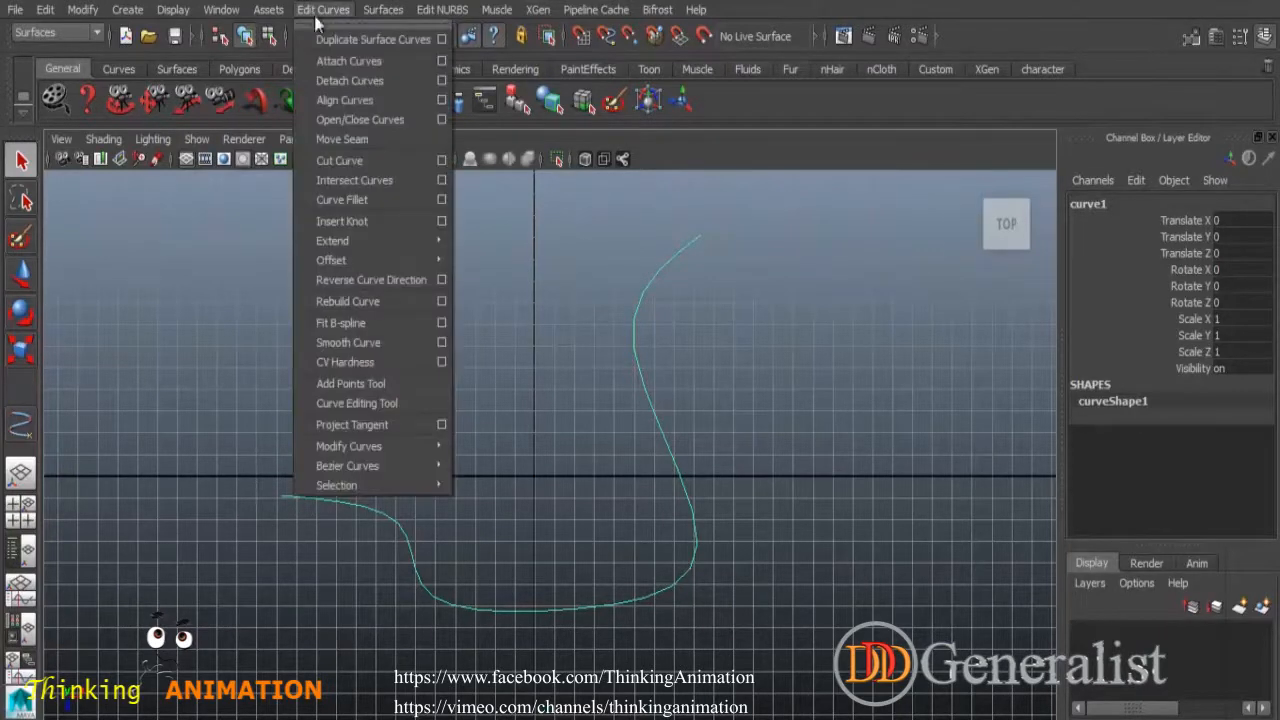
pyautogui.click(383, 386)
pyautogui.click(216, 445)
pyautogui.click(212, 360)
pyautogui.click(309, 325)
pyautogui.click(434, 398)
pyautogui.click(508, 345)
pyautogui.click(460, 252)
# Carry the extension back left and down, ending it near the bottom-left corner.
pyautogui.click(338, 210)
pyautogui.click(216, 240)
pyautogui.click(157, 408)
pyautogui.click(205, 555)
pyautogui.click(267, 582)
pyautogui.click(250, 642)
pyautogui.click(126, 638)
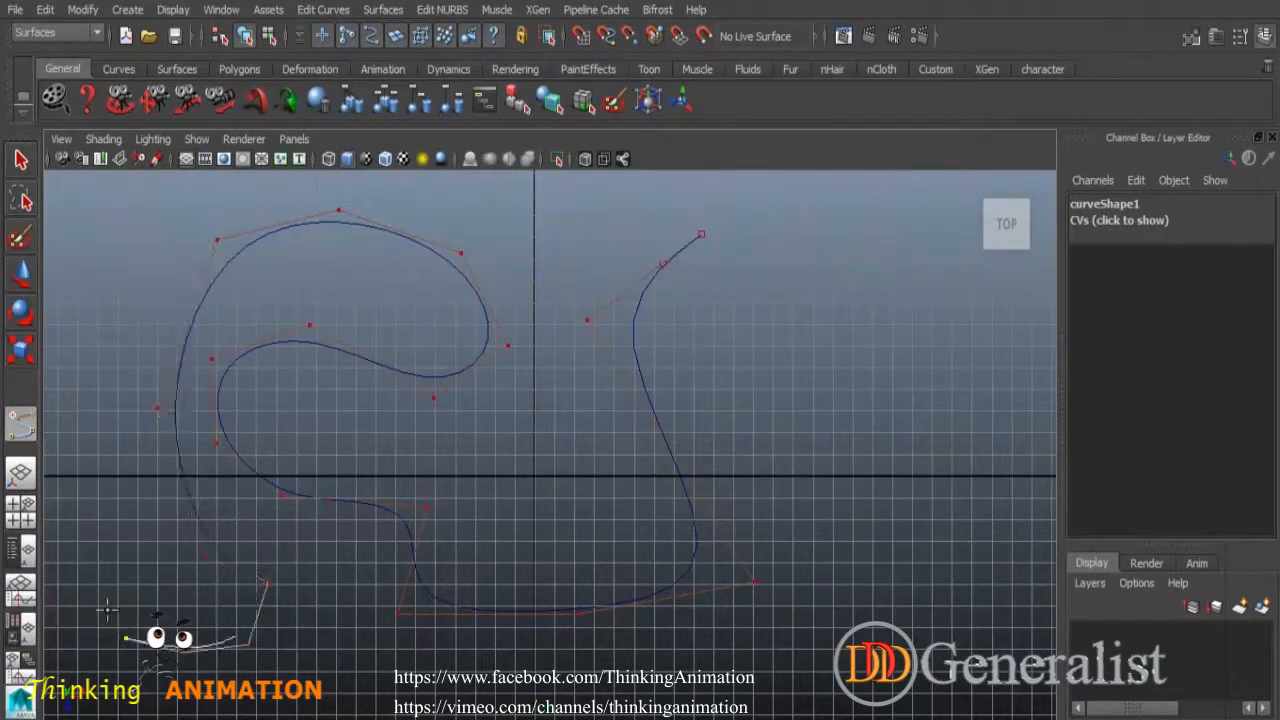
pyautogui.press('Return')
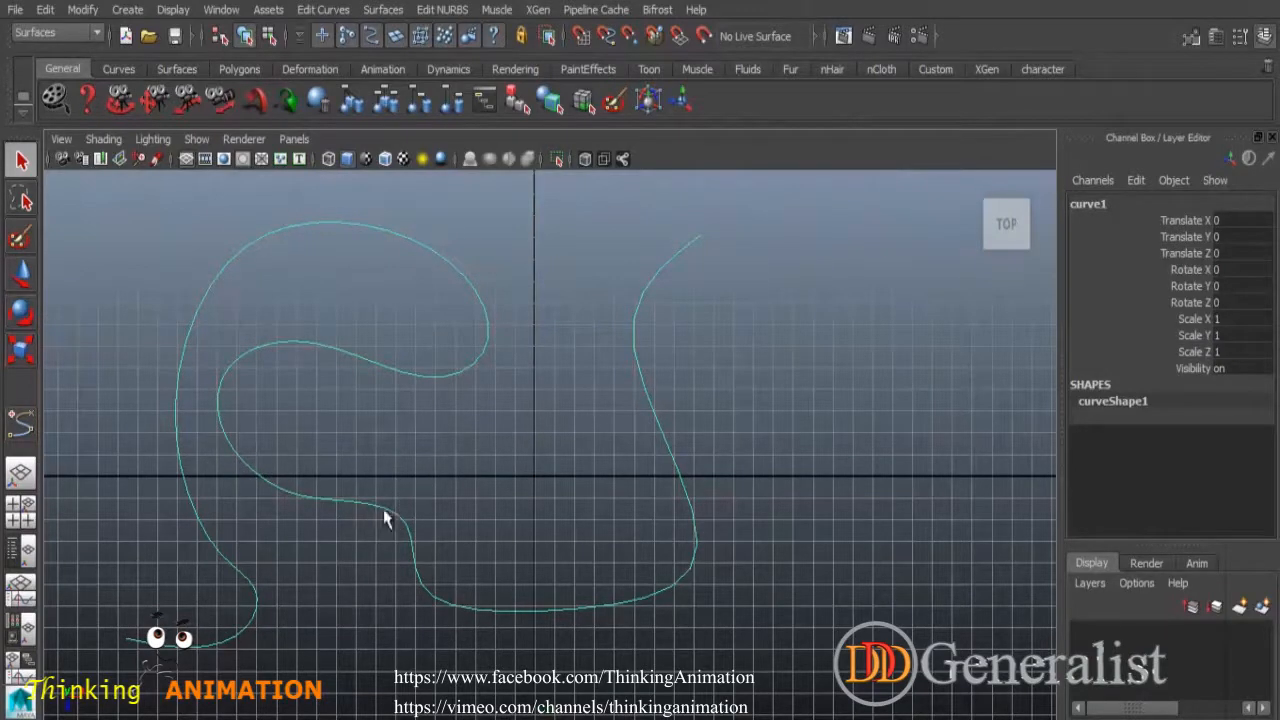
# Detach curve1 at an edit point on its lower bend.
pyautogui.moveTo(391, 330); pyautogui.dragTo(369, 390, button='right')
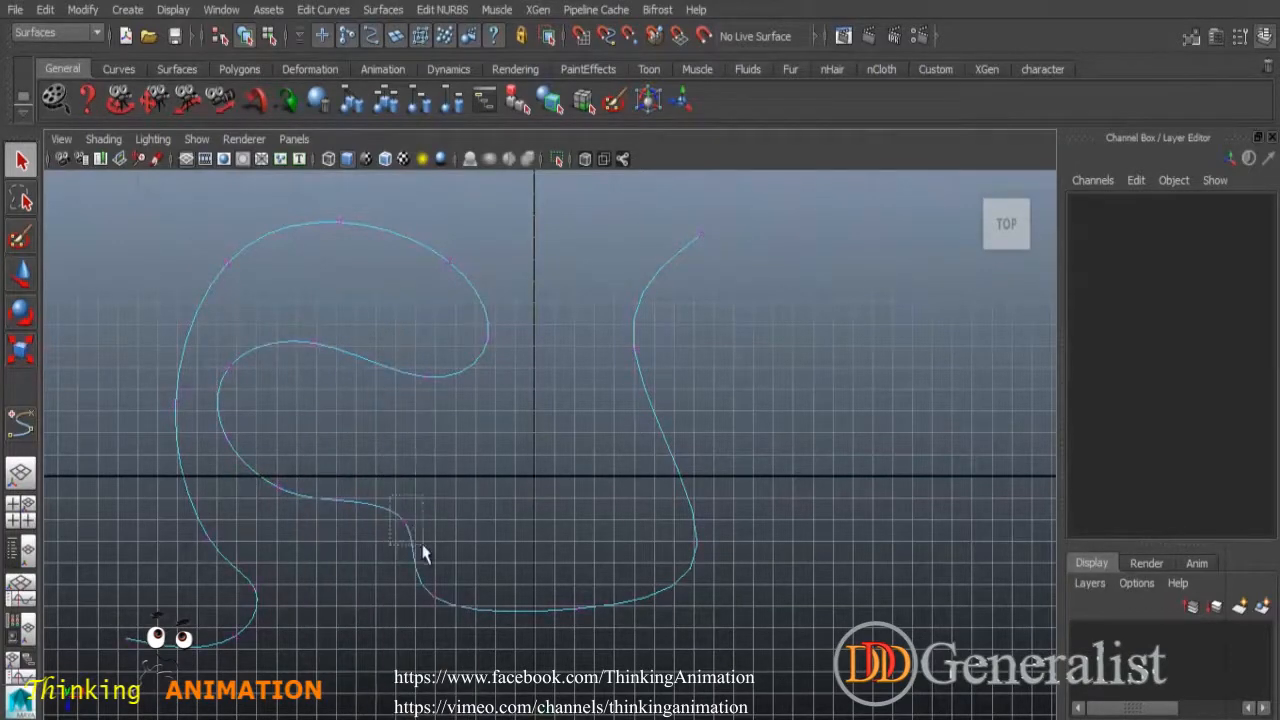
pyautogui.moveTo(422, 553); pyautogui.dragTo(424, 555)
pyautogui.click(322, 10)
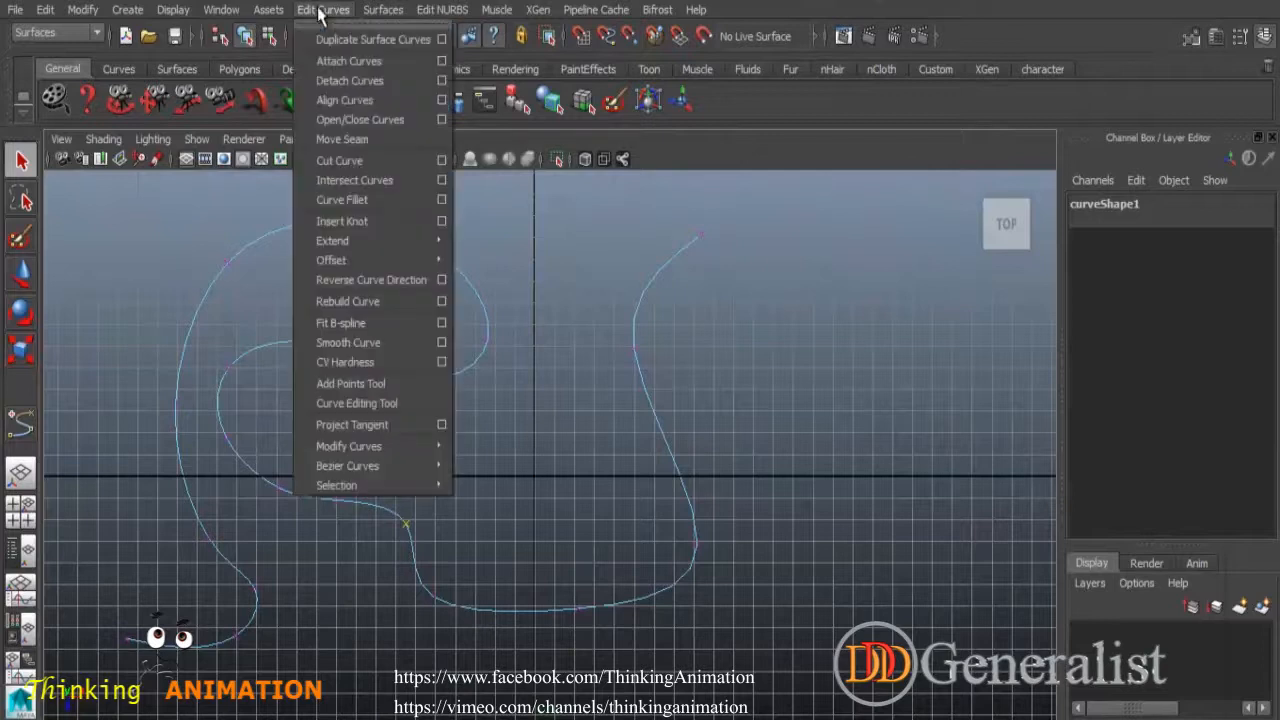
pyautogui.click(378, 81)
# Shift the right-hand curve piece slightly away from the left piece.
pyautogui.click(566, 472)
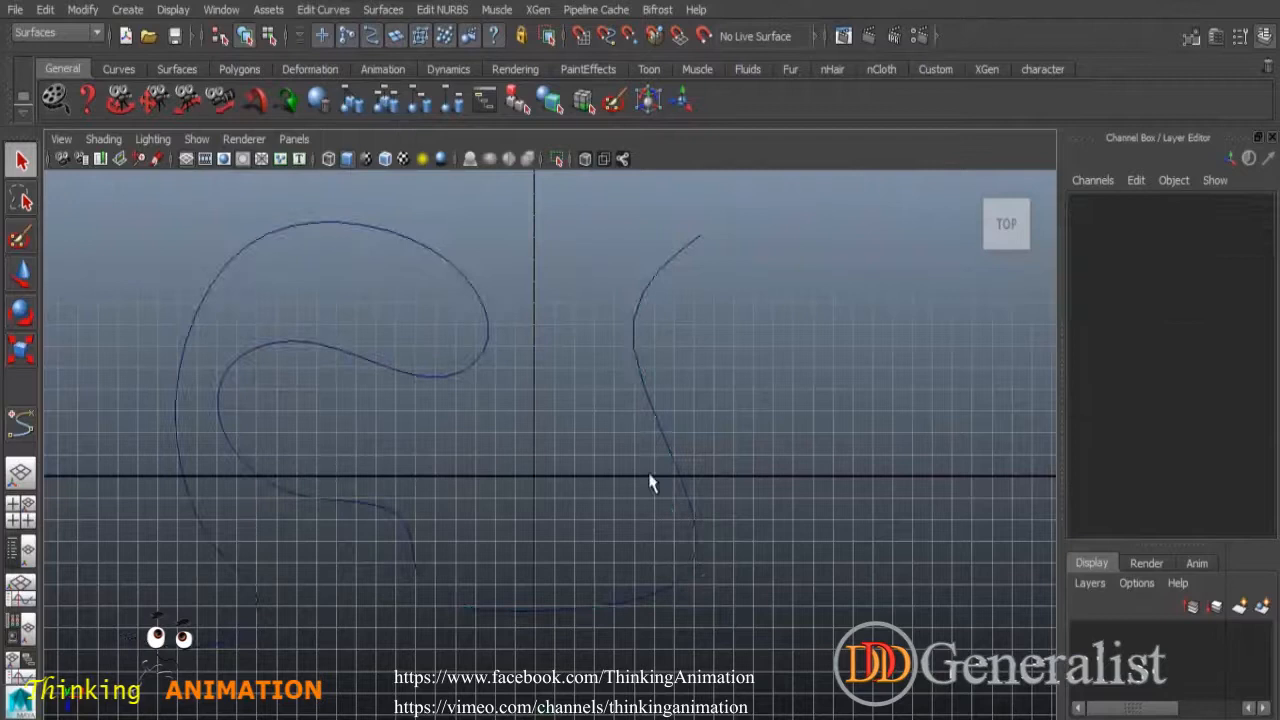
pyautogui.click(705, 583)
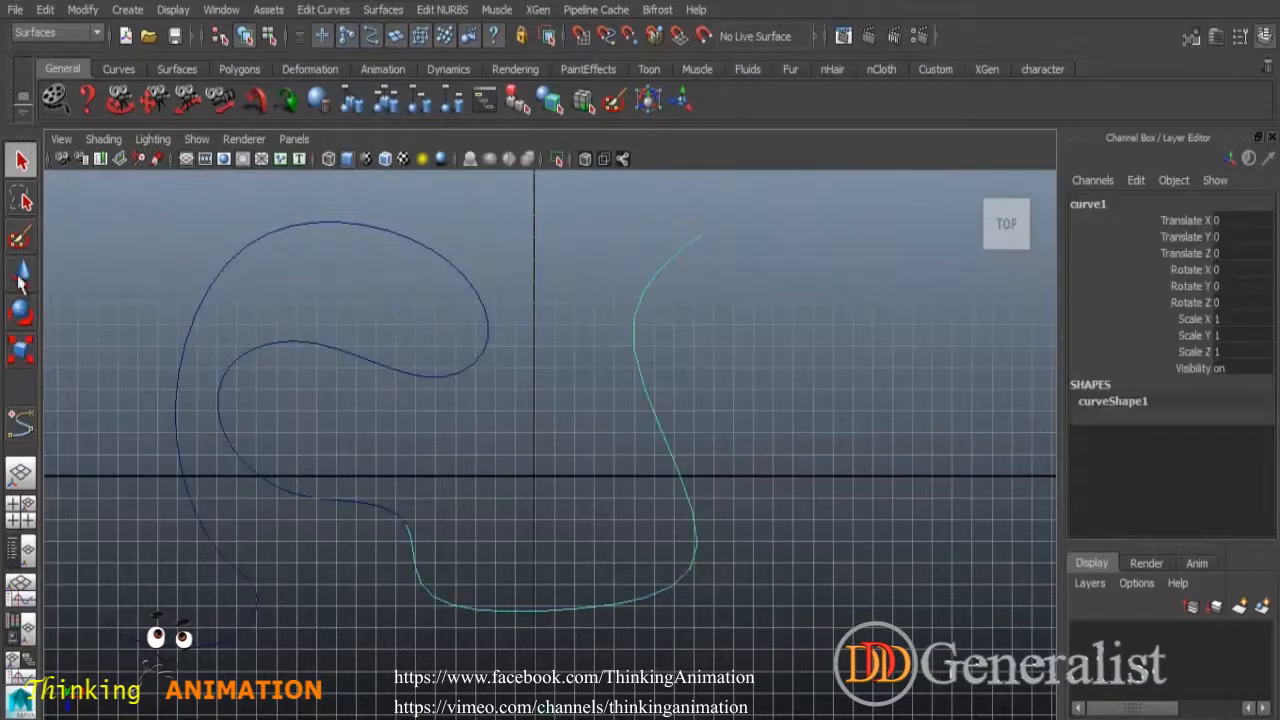
pyautogui.click(21, 273)
pyautogui.moveTo(573, 480); pyautogui.dragTo(546, 476)
pyautogui.click(480, 433)
# Attach both pieces into one curve as a test, then undo the join.
pyautogui.moveTo(343, 449); pyautogui.dragTo(493, 562)
pyautogui.click(327, 12)
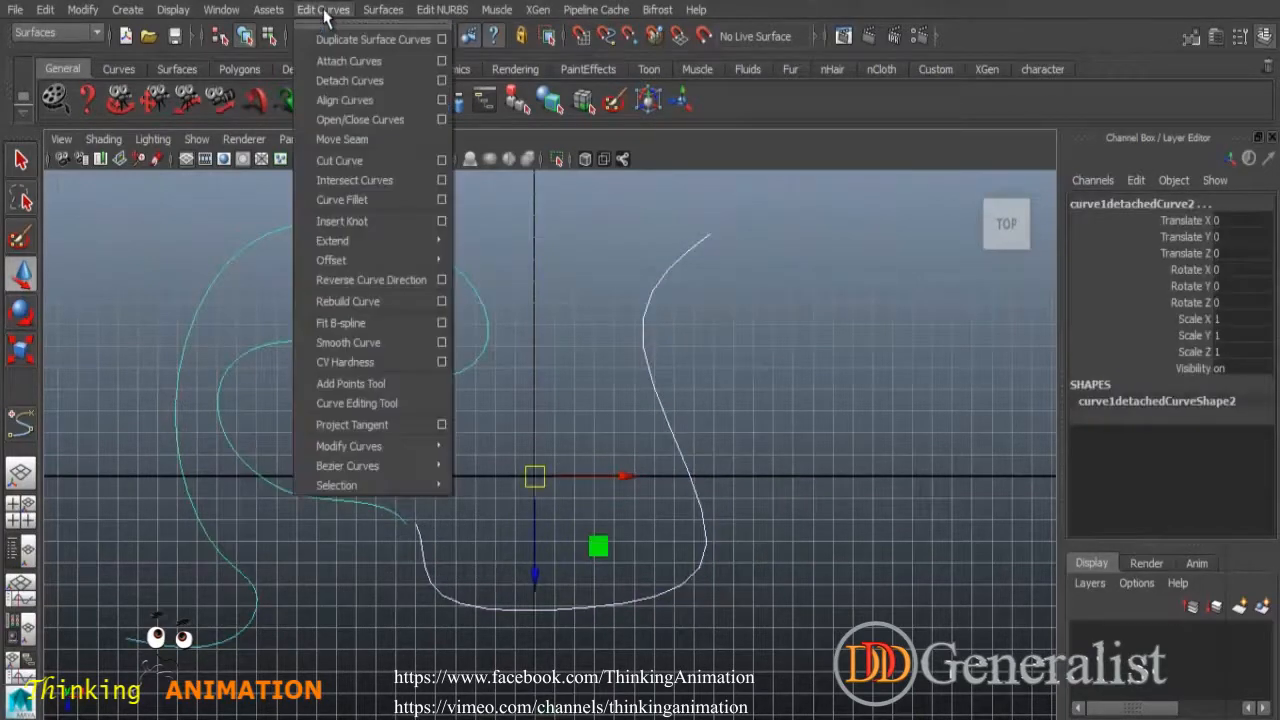
pyautogui.click(336, 64)
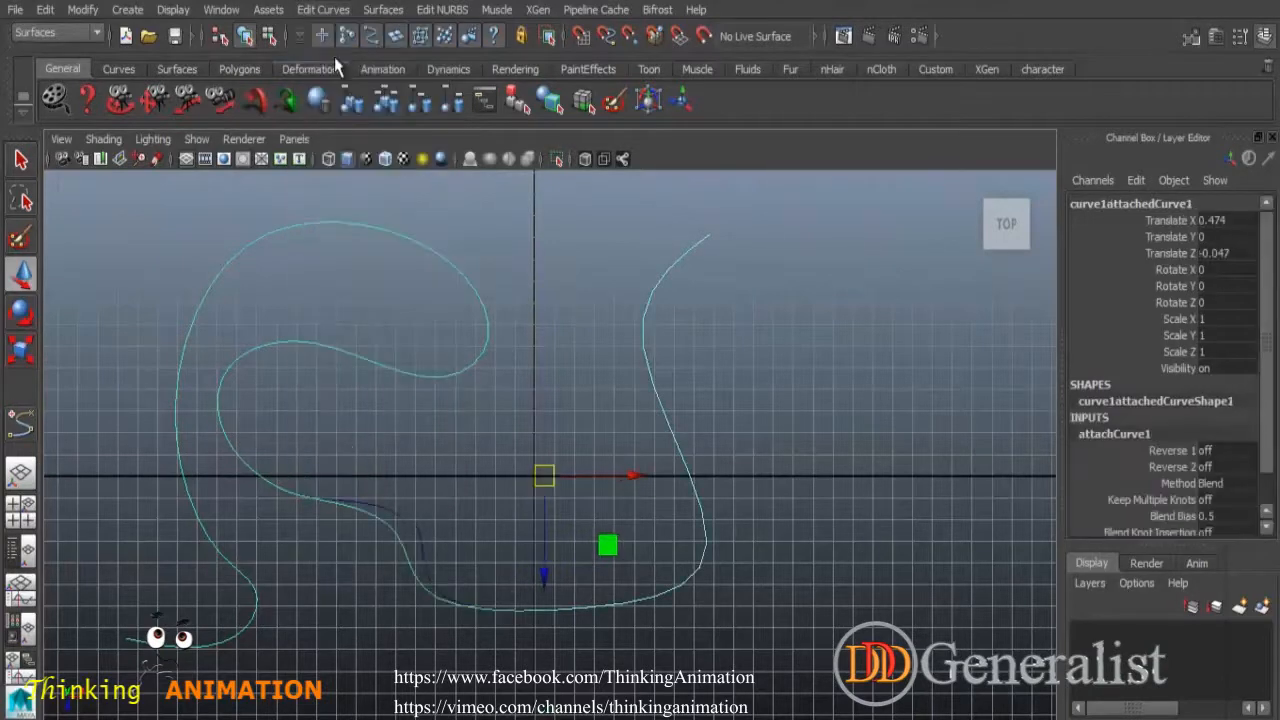
pyautogui.click(488, 480)
pyautogui.keyDown('alt'); pyautogui.moveTo(503, 436); pyautogui.dragTo(558, 407, button='middle'); pyautogui.keyUp('alt')
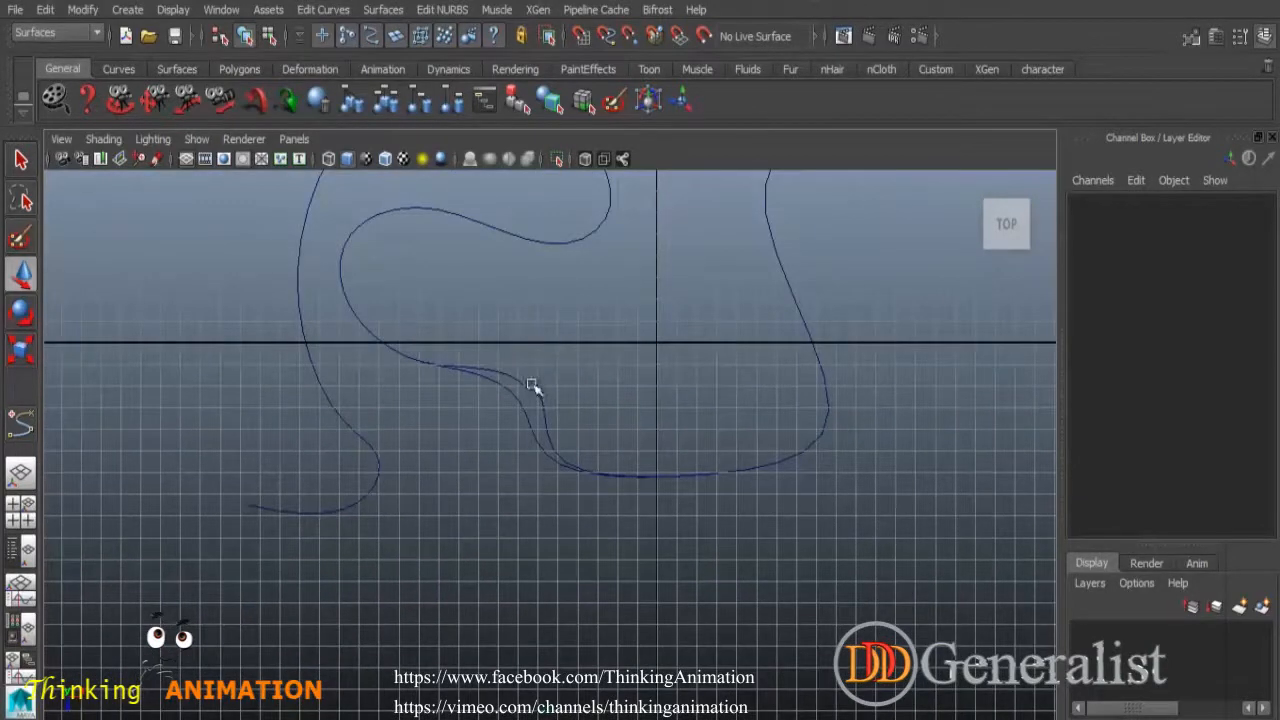
pyautogui.keyDown('alt'); pyautogui.moveTo(637, 390); pyautogui.dragTo(585, 423, button='middle'); pyautogui.keyUp('alt')
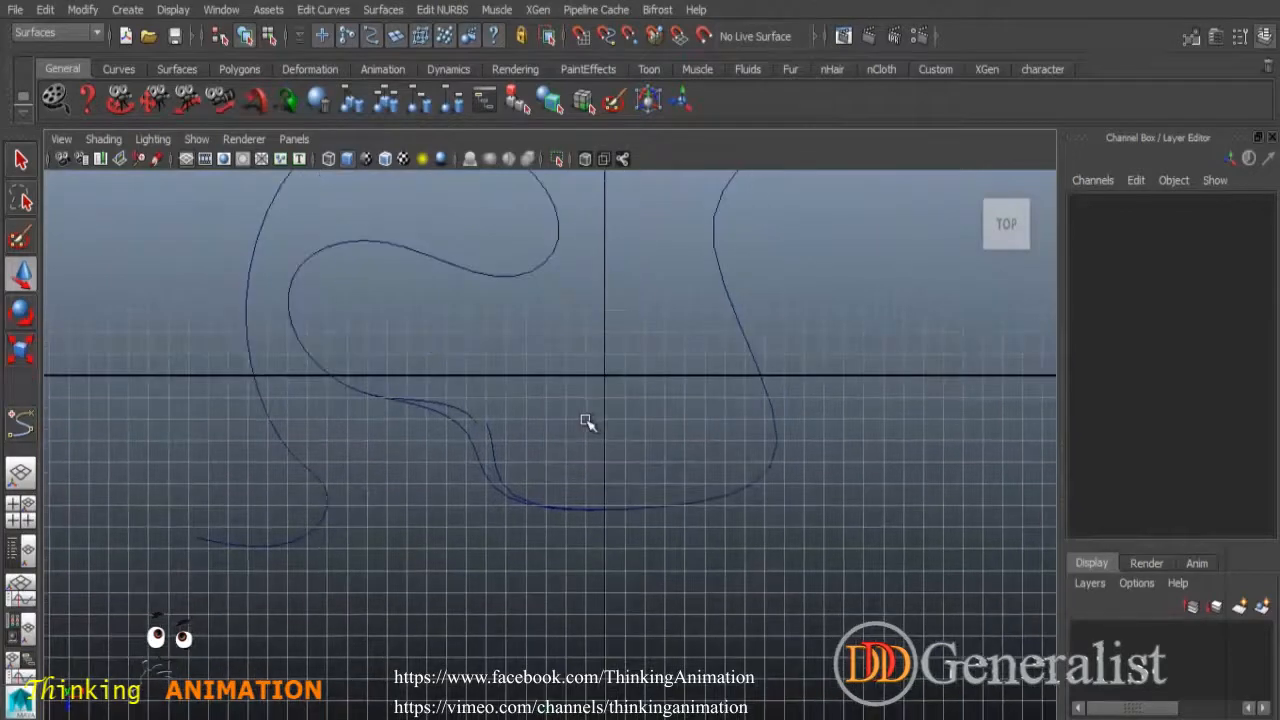
pyautogui.hotkey('ctrl', 'z')
pyautogui.hotkey('ctrl', 'z')
pyautogui.click(508, 386)
pyautogui.hotkey('ctrl', 'z')
pyautogui.click(336, 10)
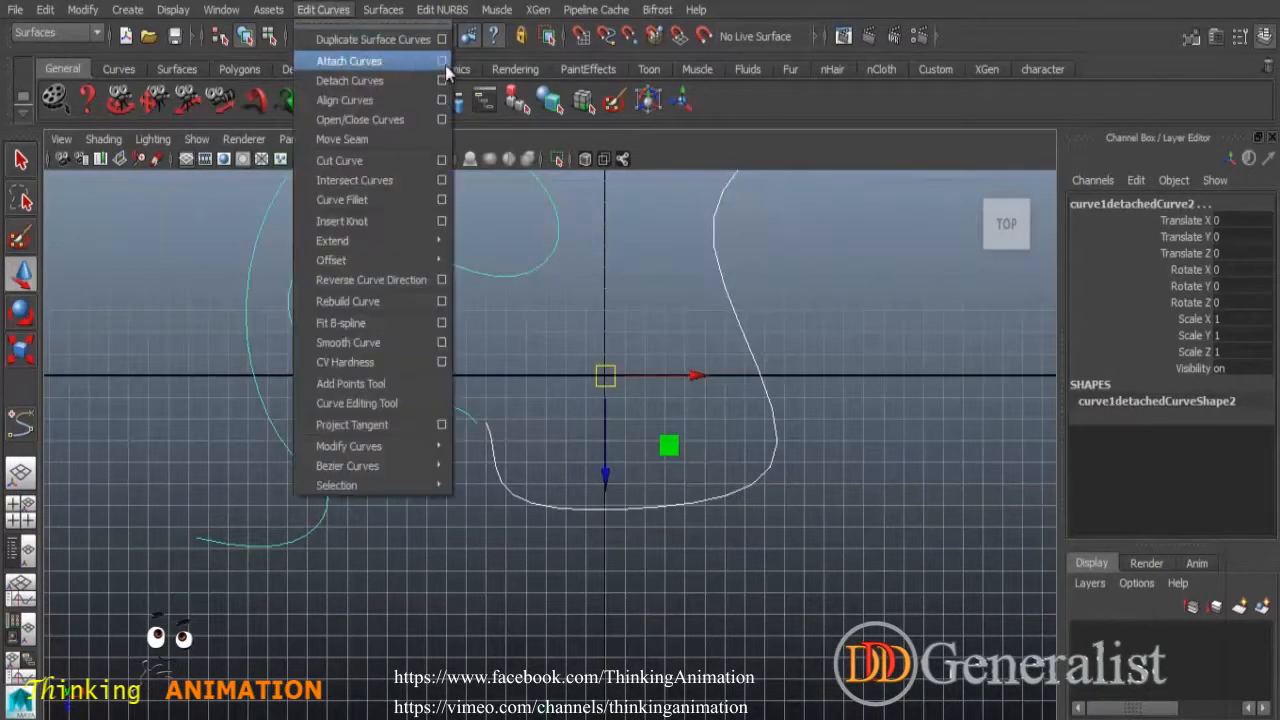
# Open the Attach Curves options, move the window aside, and reset its settings.
pyautogui.click(454, 58)
pyautogui.moveTo(809, 12); pyautogui.dragTo(892, 90)
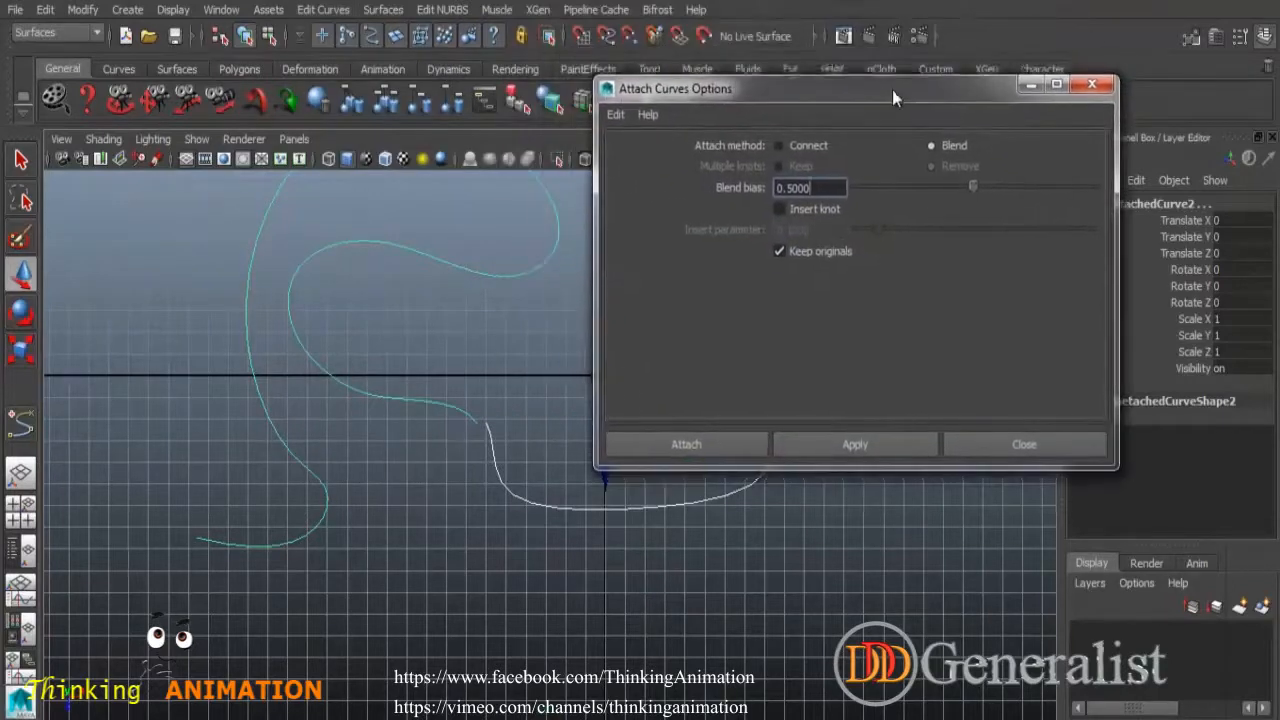
pyautogui.moveTo(787, 91); pyautogui.dragTo(768, 69)
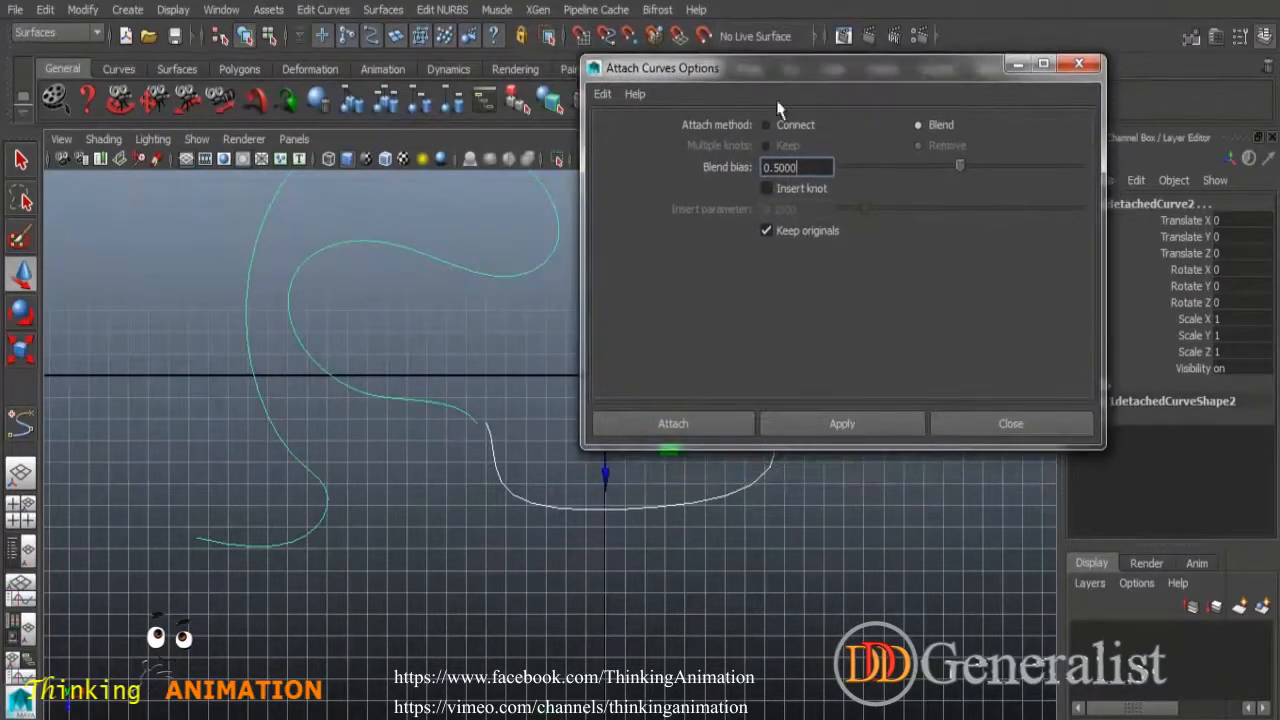
pyautogui.click(604, 95)
pyautogui.click(645, 133)
pyautogui.moveTo(924, 79); pyautogui.dragTo(1048, 73)
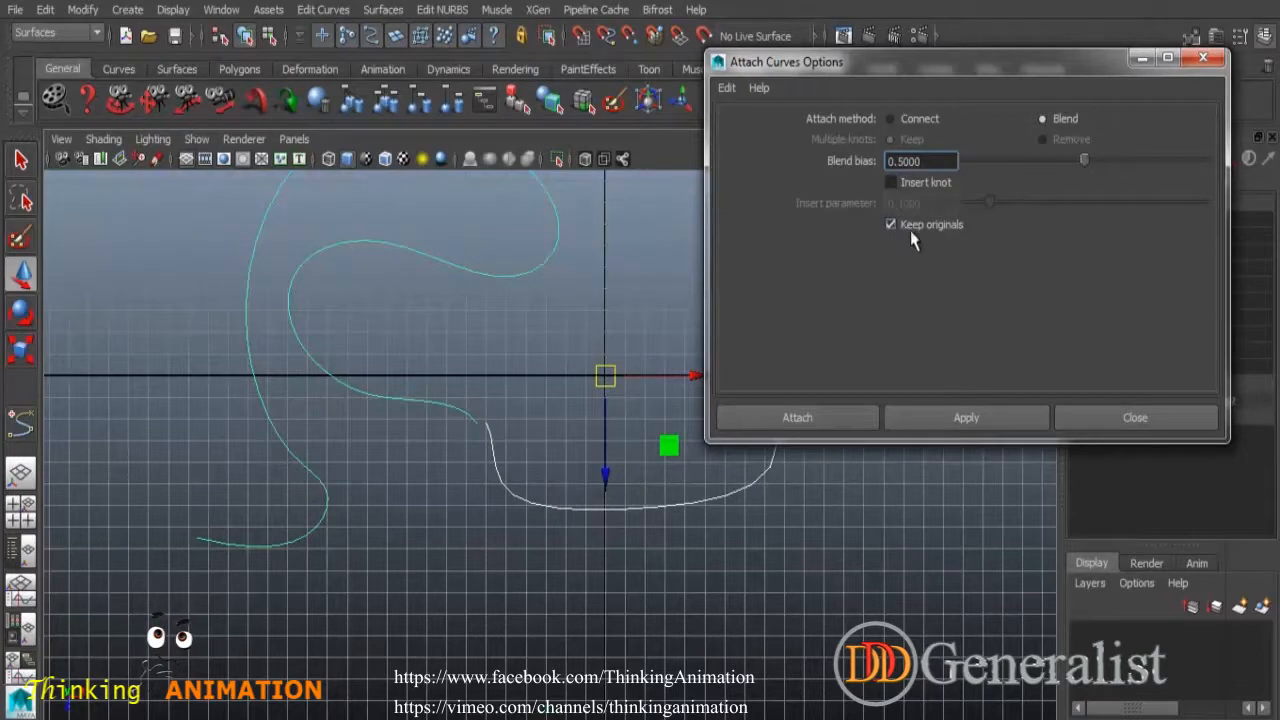
# Attach the pieces with Blend while keeping originals, then undo the attach.
pyautogui.click(943, 418)
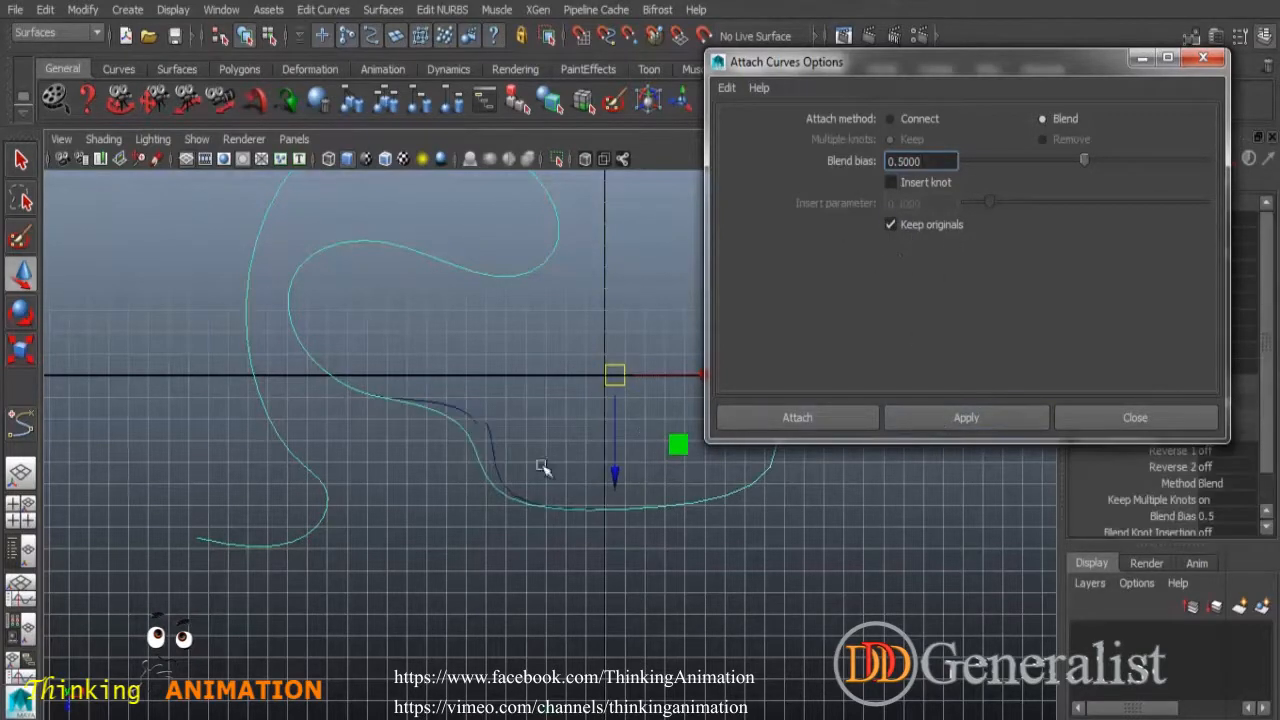
pyautogui.moveTo(614, 375); pyautogui.dragTo(563, 465)
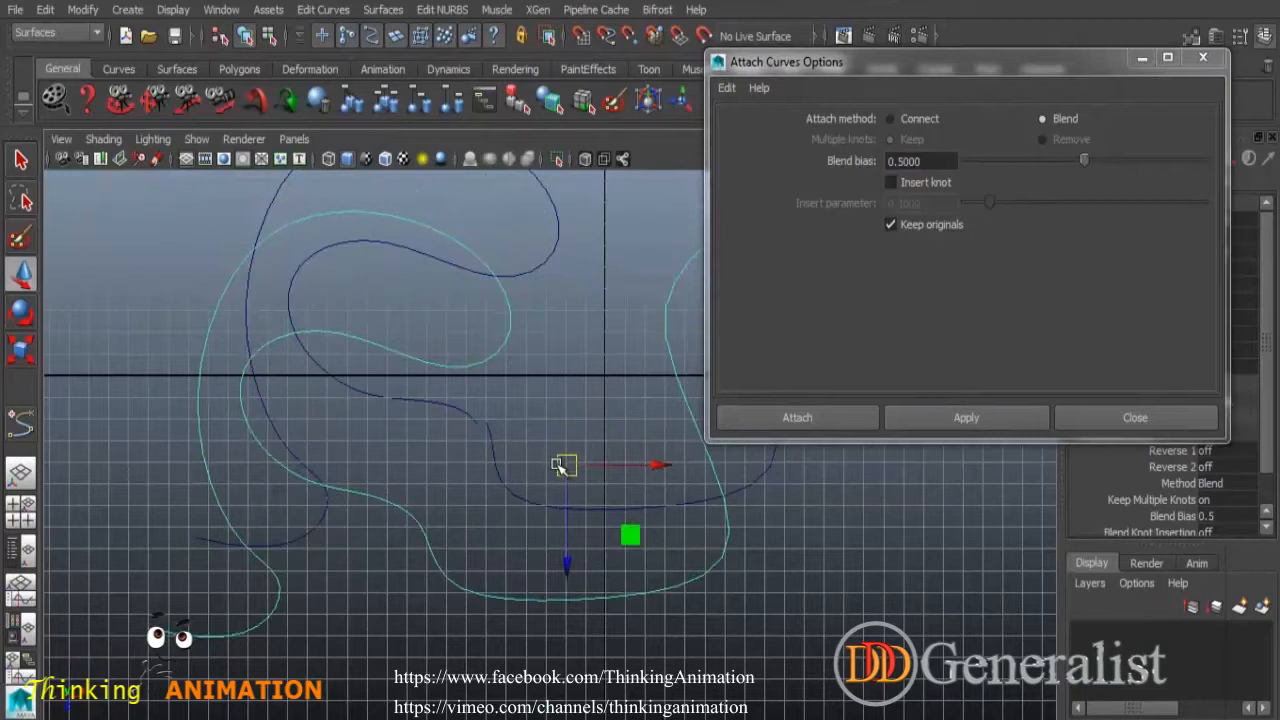
pyautogui.hotkey('ctrl', 'z')
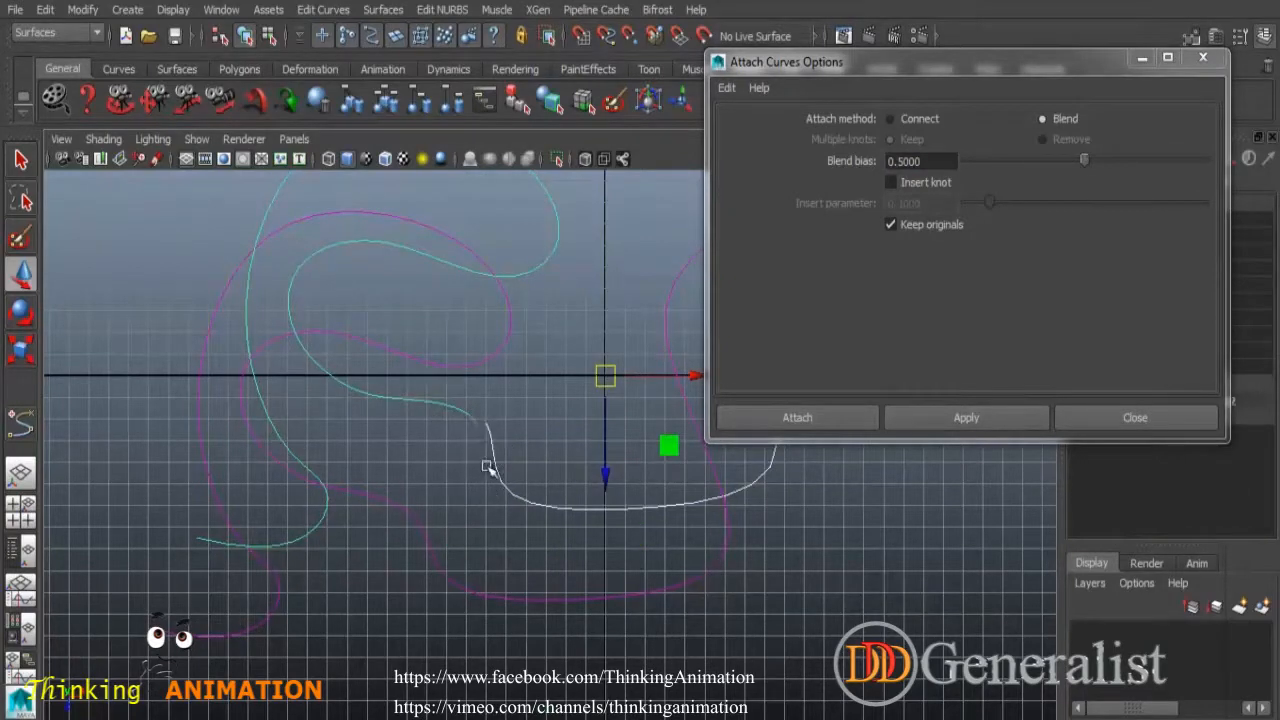
pyautogui.hotkey('ctrl', 'z')
pyautogui.hotkey('ctrl', 'z')
pyautogui.hotkey('ctrl', 'z')
# Turn off Keep originals, attach the pieces again, then undo it.
pyautogui.click(891, 225)
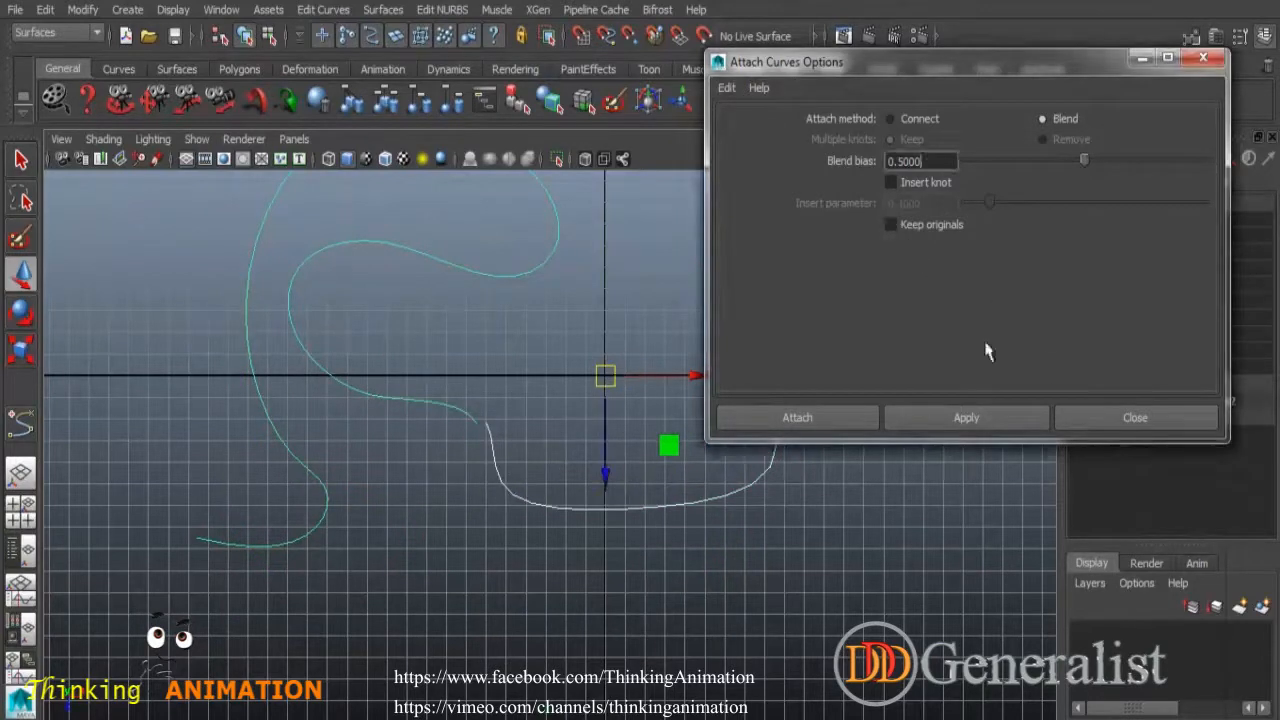
pyautogui.click(1005, 421)
pyautogui.click(560, 347)
pyautogui.moveTo(454, 486); pyautogui.dragTo(506, 535)
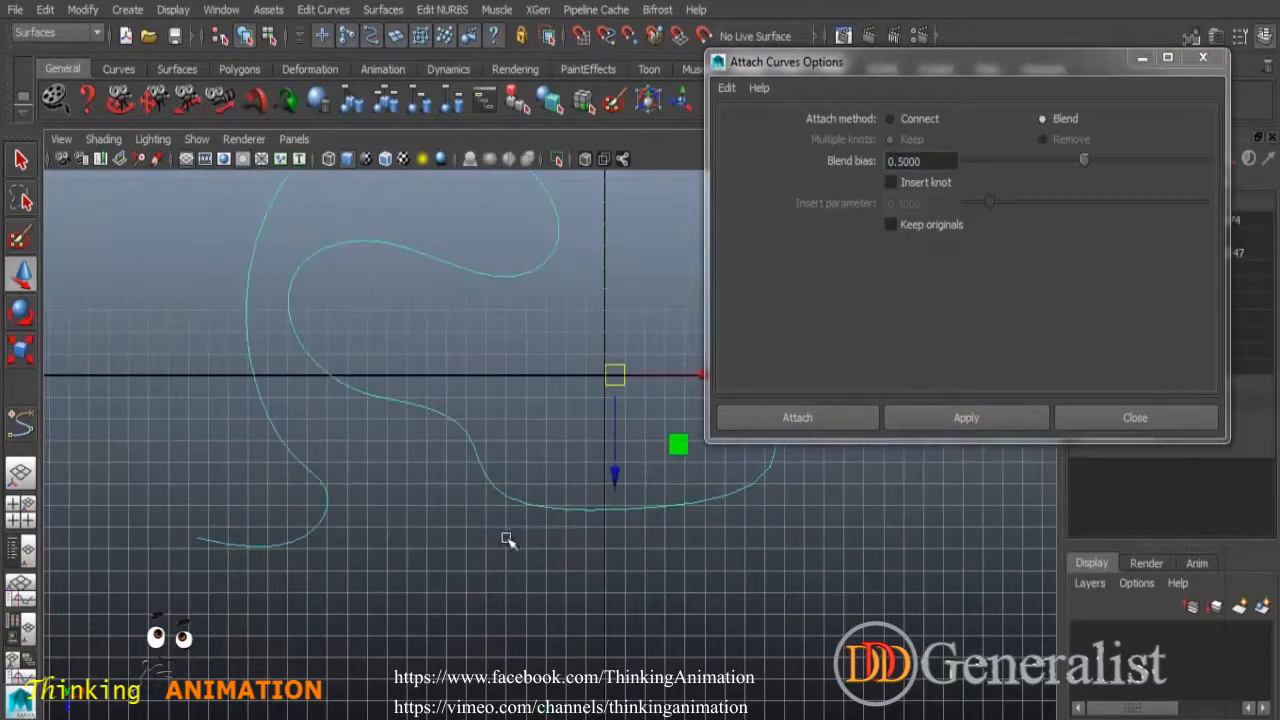
pyautogui.keyDown('alt'); pyautogui.moveTo(508, 395); pyautogui.dragTo(433, 486, button='middle'); pyautogui.keyUp('alt')
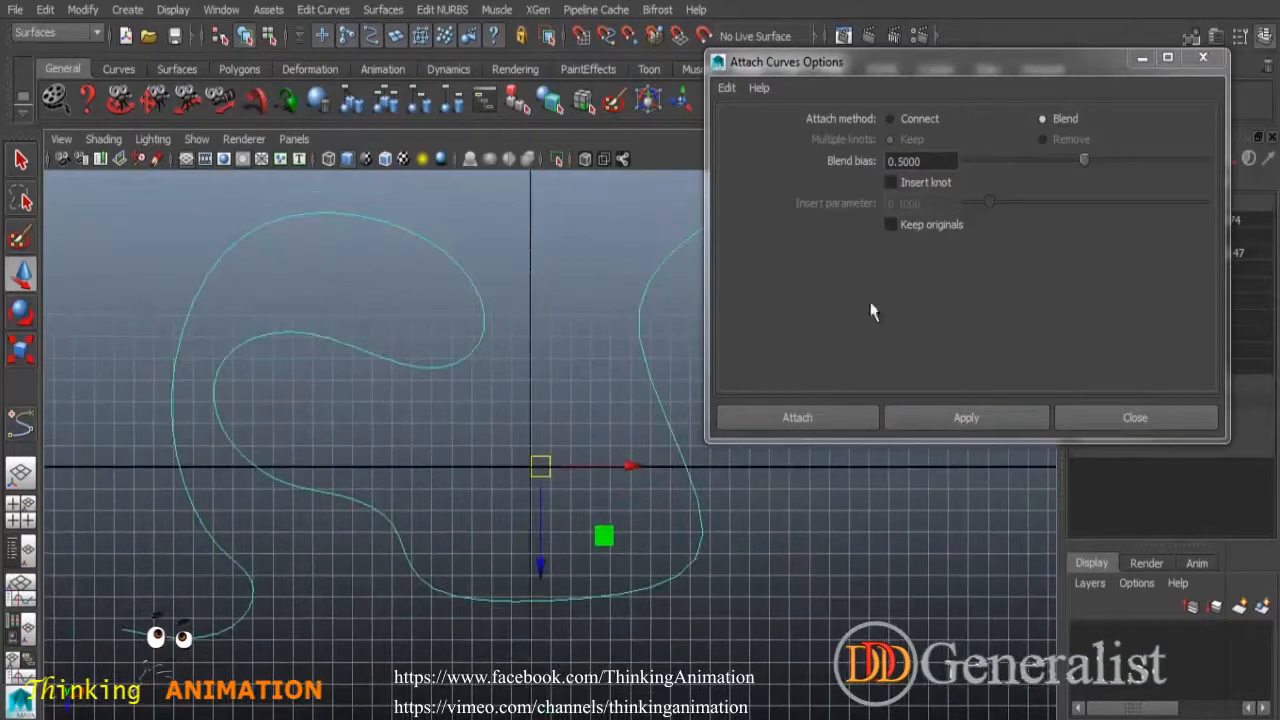
pyautogui.hotkey('ctrl', 'z')
pyautogui.hotkey('ctrl', 'z')
pyautogui.hotkey('ctrl', 'z')
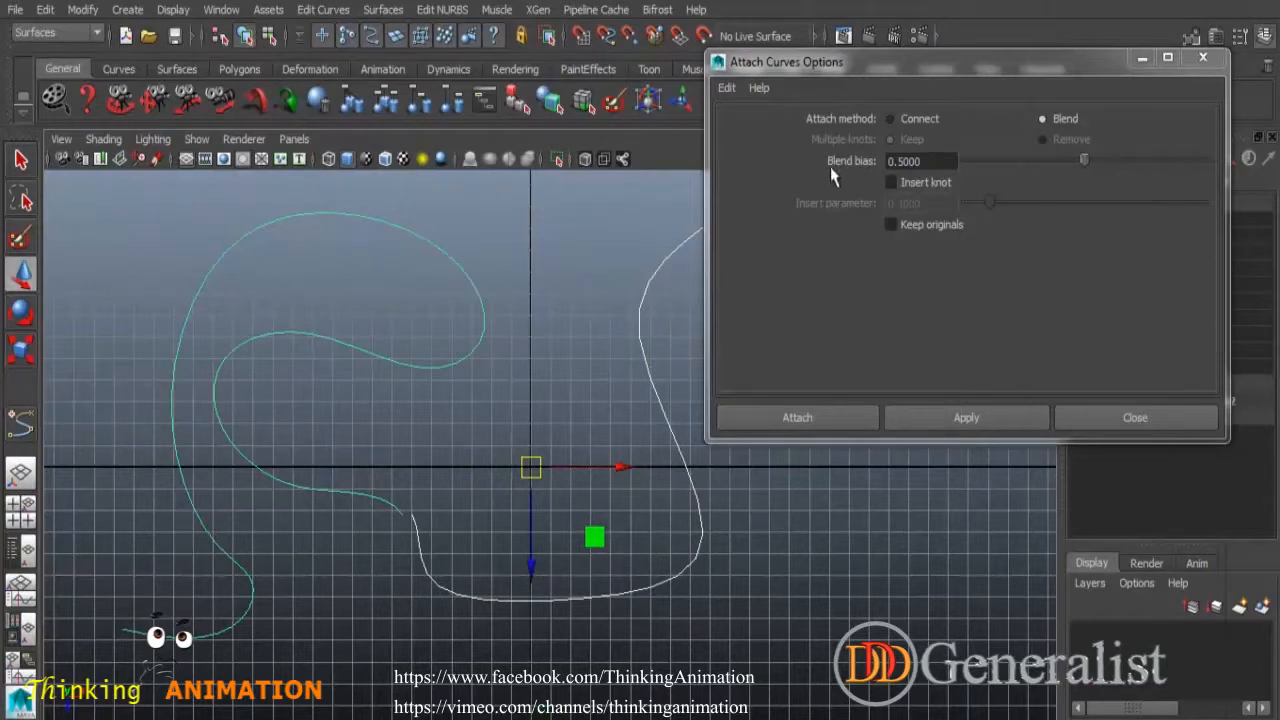
# Retry the blend attach after adjusting blend bias, undo it, and switch the method to Connect.
pyautogui.click(920, 165)
pyautogui.scroll(3, 481, 502)
pyautogui.keyDown('alt'); pyautogui.moveTo(397, 469); pyautogui.dragTo(531, 332, button='middle'); pyautogui.keyUp('alt')
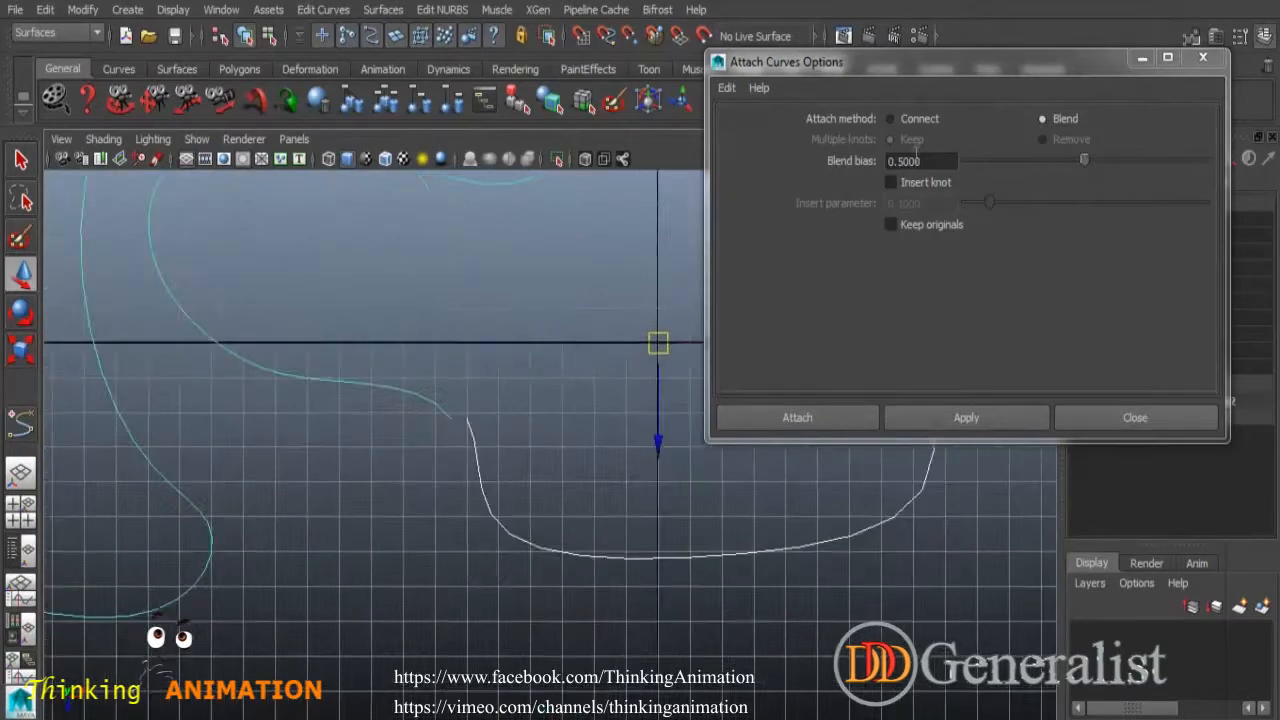
pyautogui.click(990, 417)
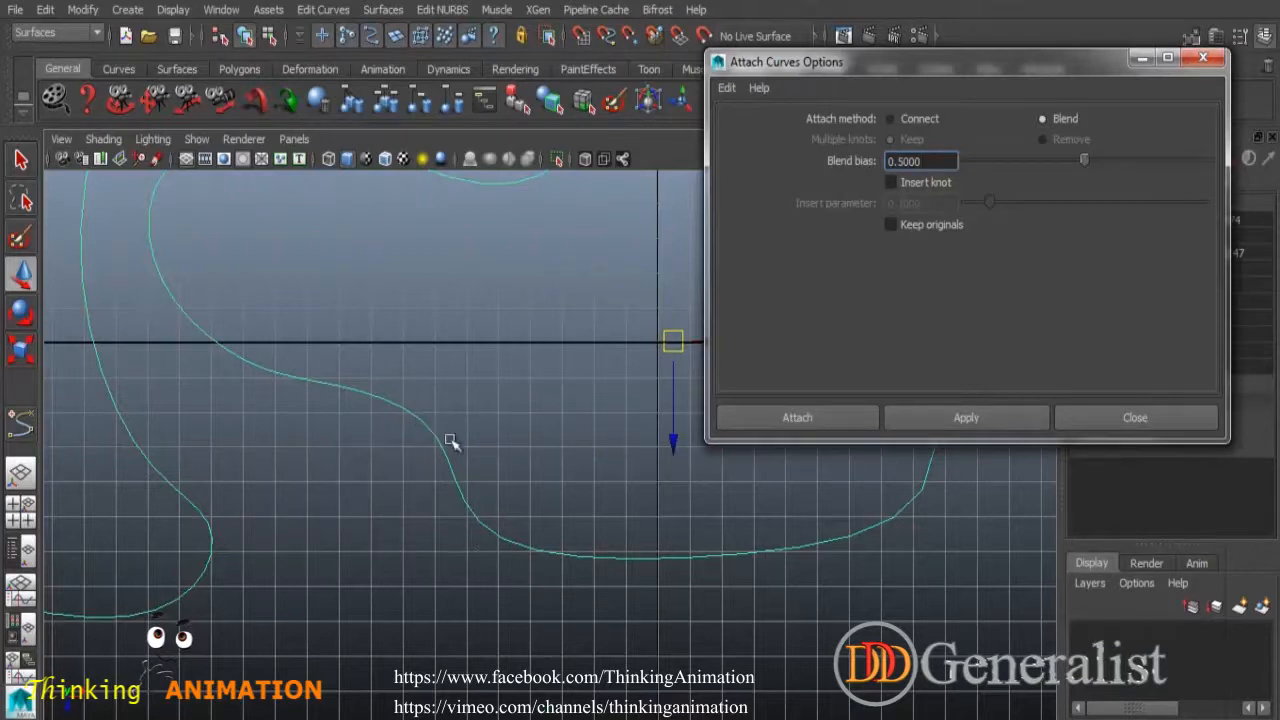
pyautogui.click(573, 421)
pyautogui.hotkey('ctrl', 'z')
pyautogui.hotkey('ctrl', 'z')
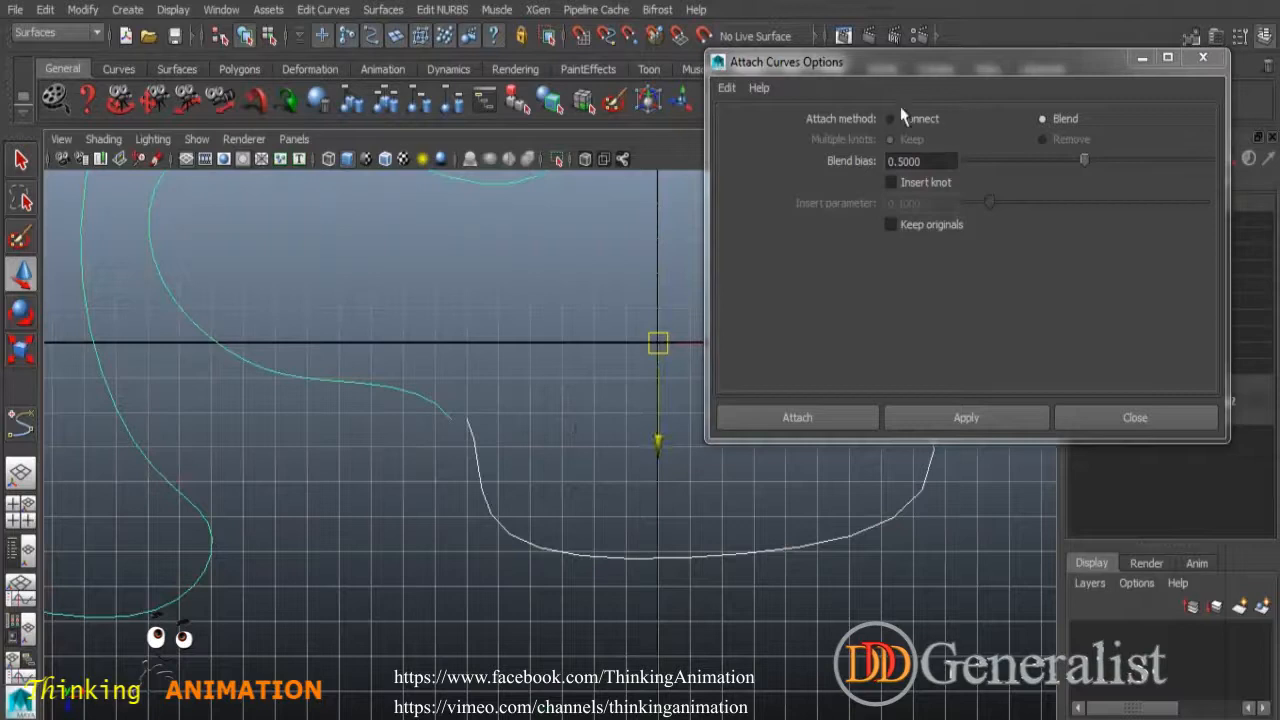
pyautogui.click(915, 120)
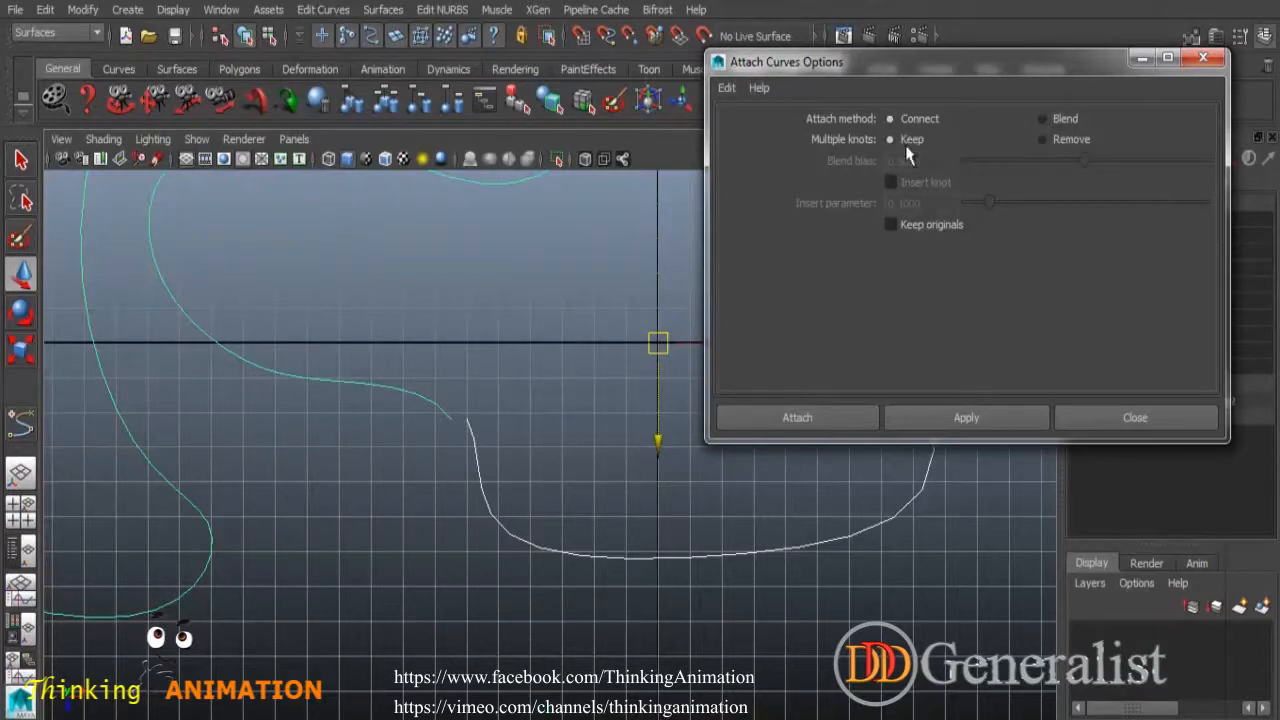
# Attach the two pieces with the Connect method, then undo it.
pyautogui.click(975, 420)
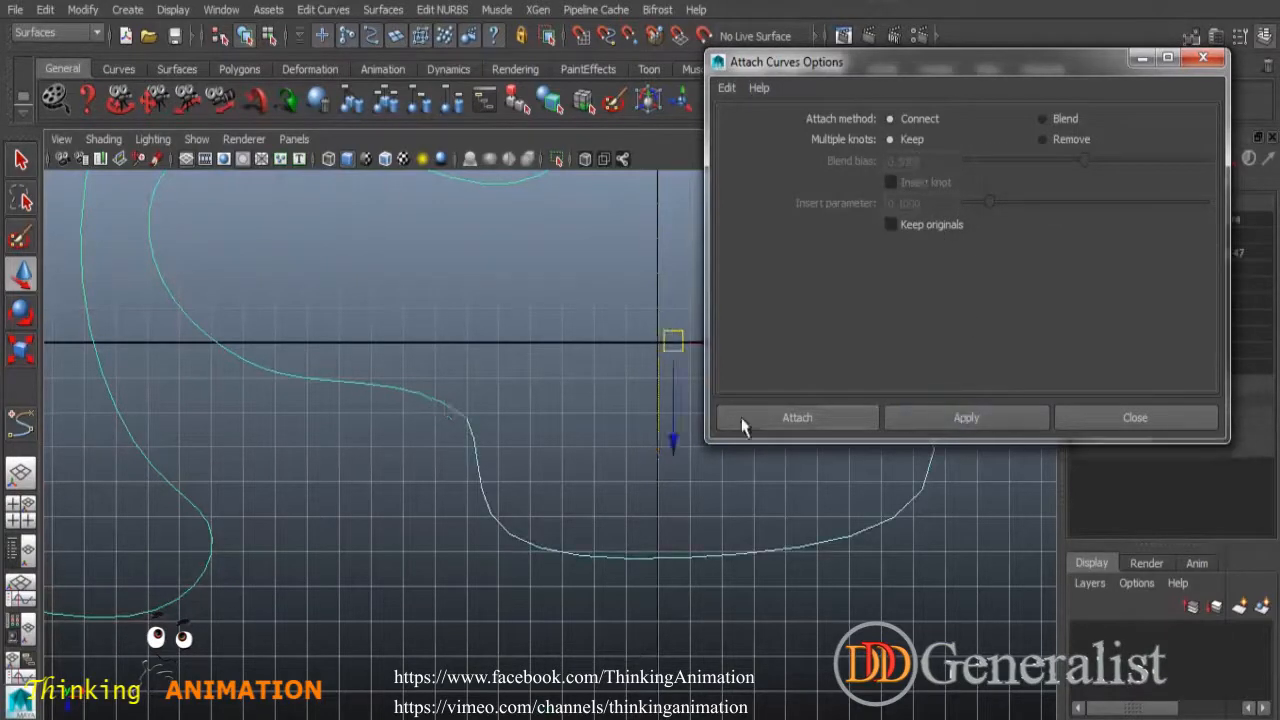
pyautogui.scroll(3, 549, 425)
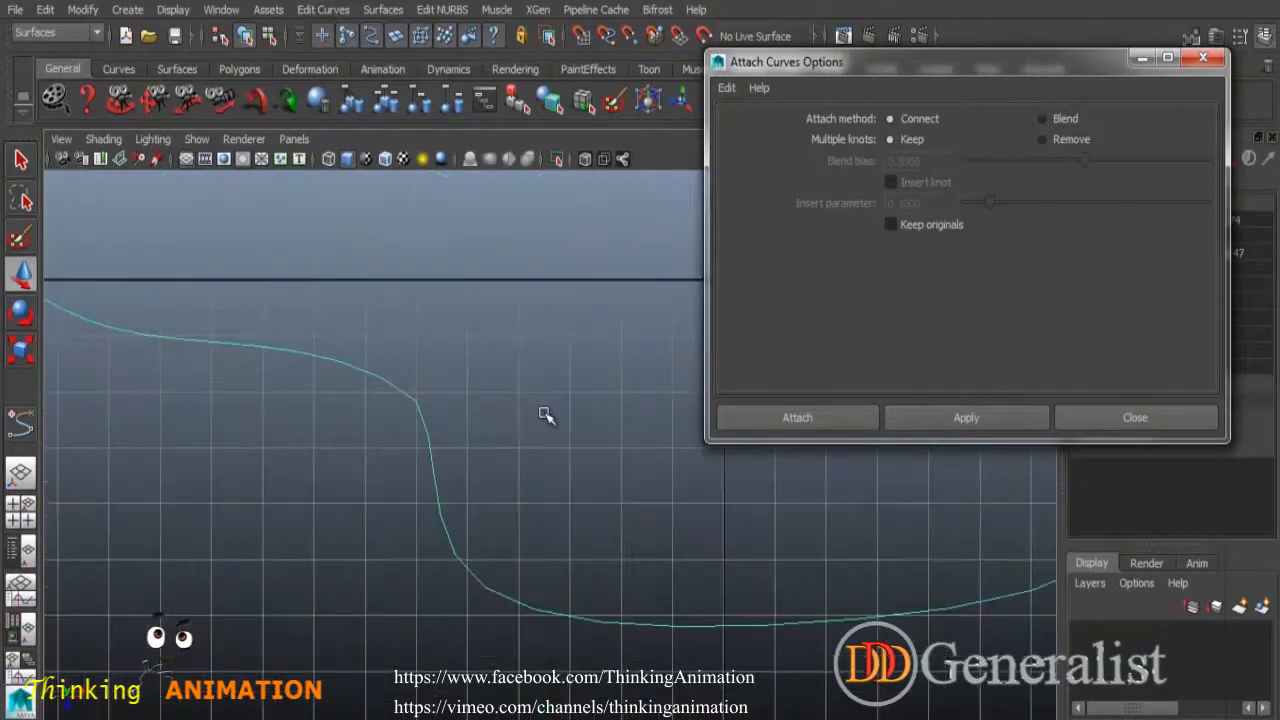
pyautogui.click(800, 452)
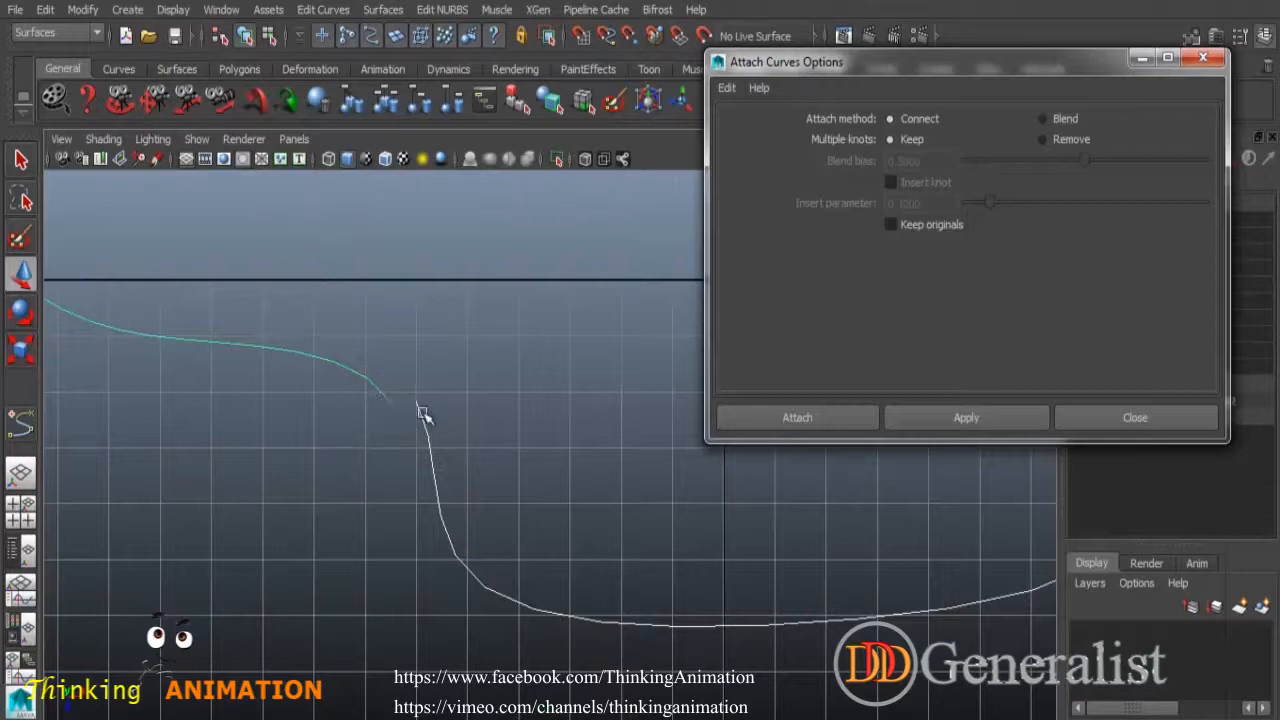
pyautogui.click(990, 420)
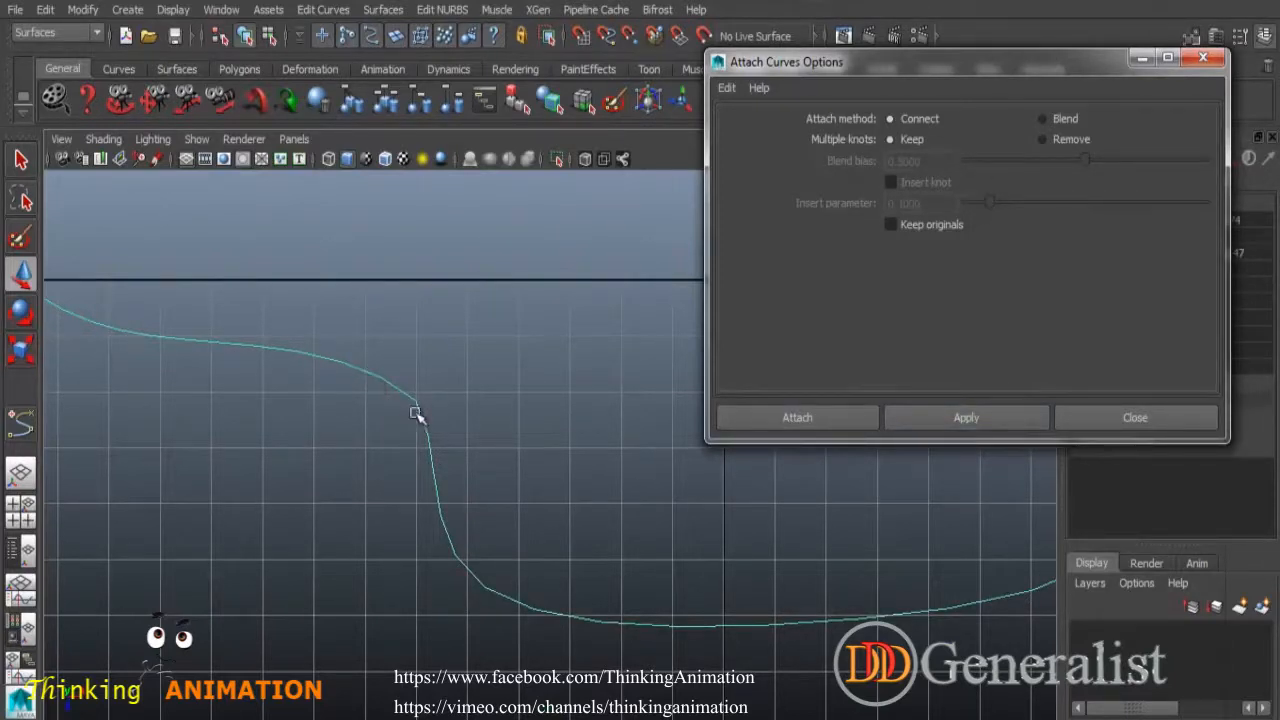
pyautogui.scroll(4, 440, 420)
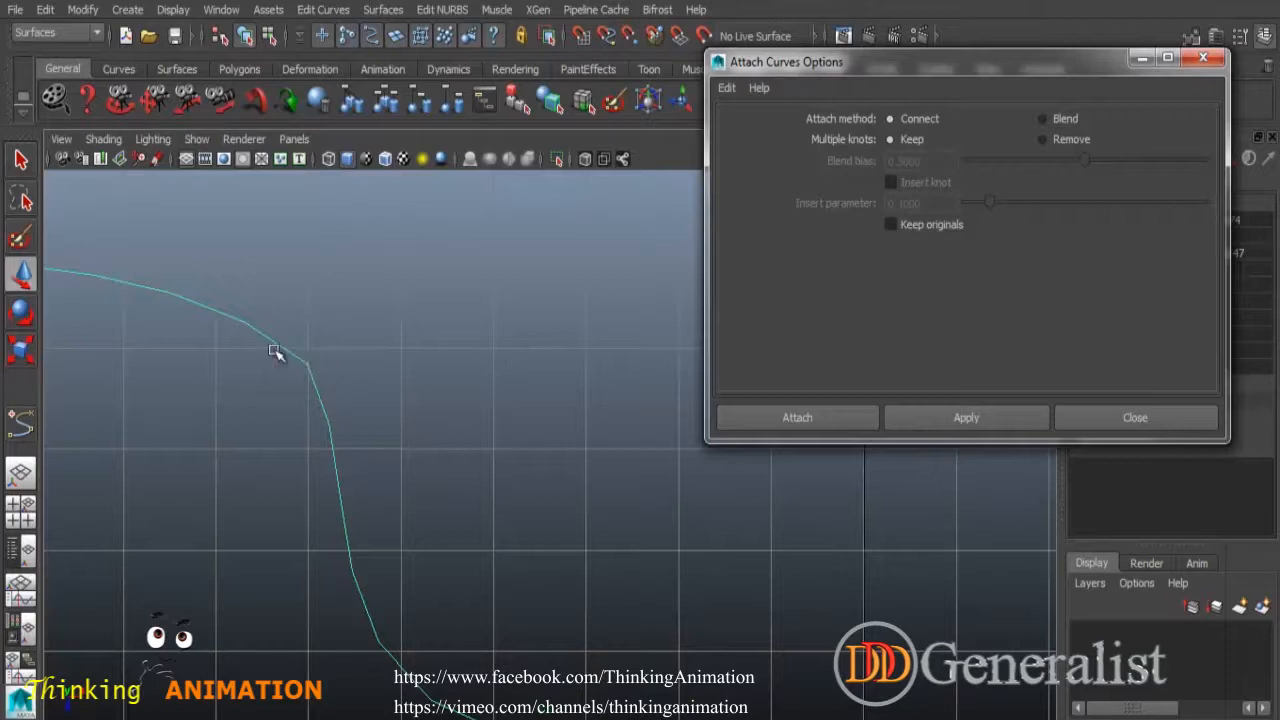
pyautogui.hotkey('ctrl', 'z')
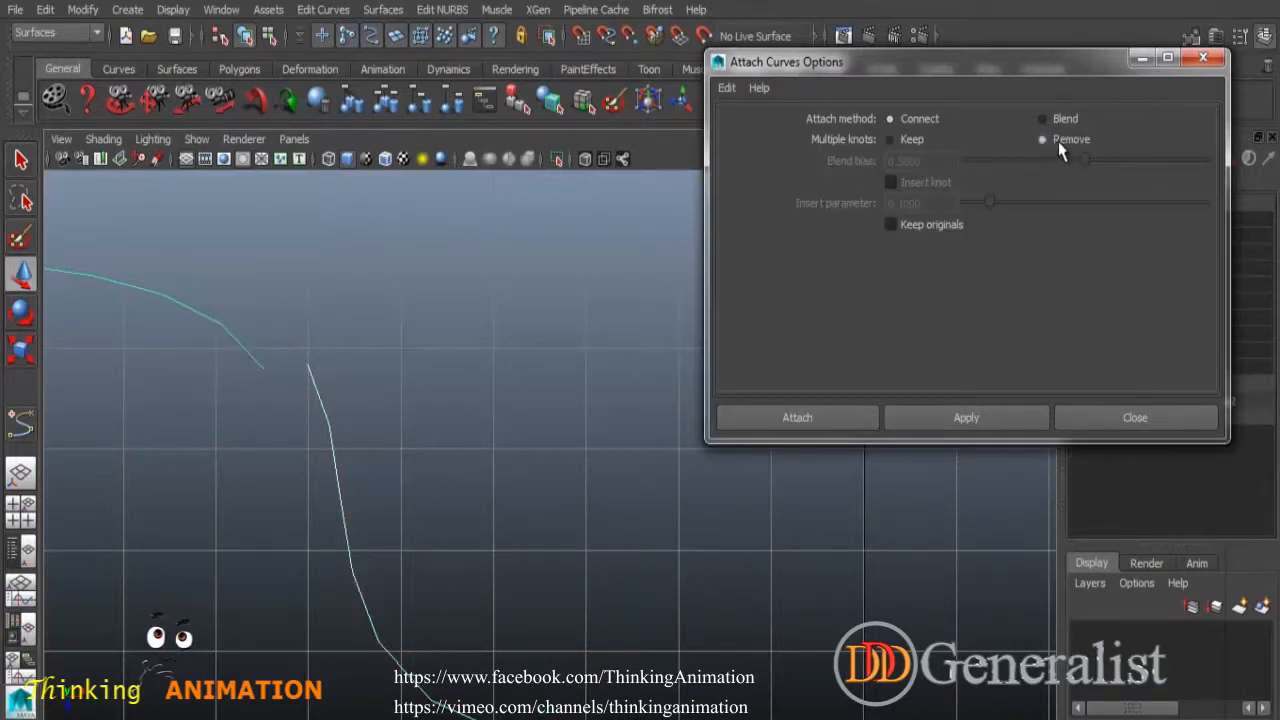
# Set Multiple knots to Remove, attach the pieces into one curve, and close the settings.
pyautogui.click(966, 420)
pyautogui.click(960, 420)
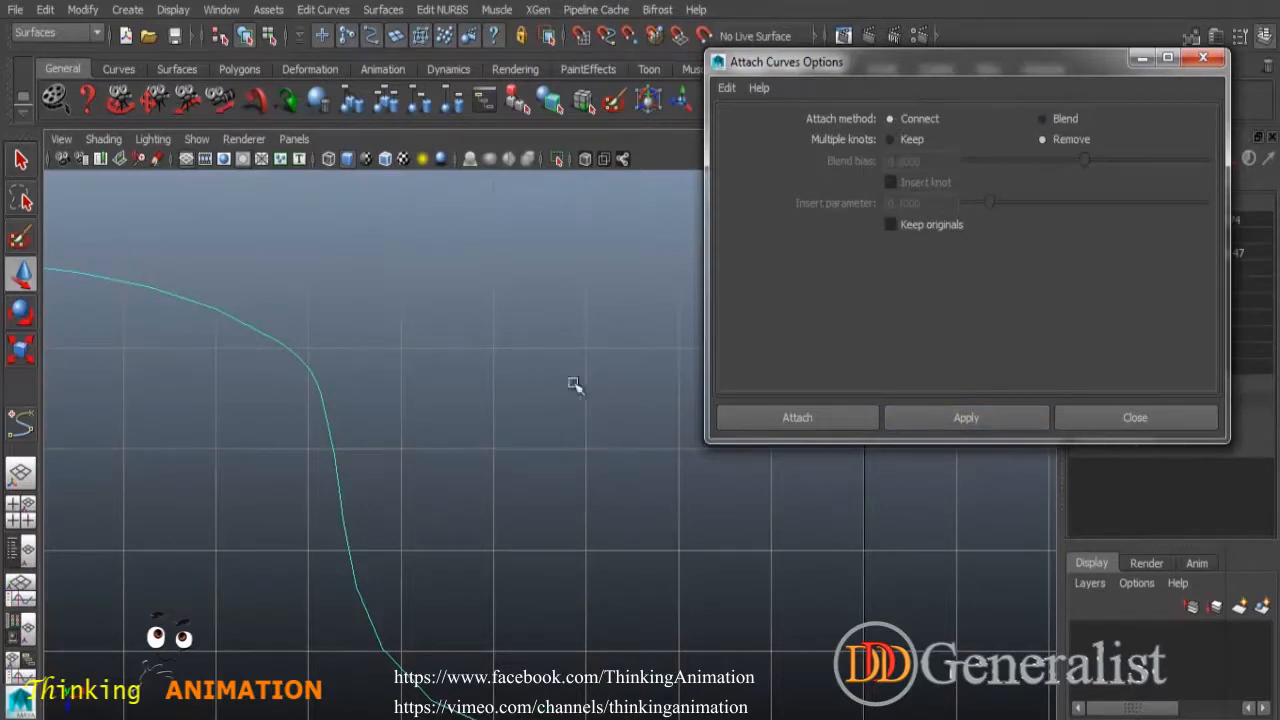
pyautogui.scroll(-5, 574, 384)
pyautogui.keyDown('alt'); pyautogui.moveTo(556, 358); pyautogui.dragTo(573, 510, button='middle'); pyautogui.keyUp('alt')
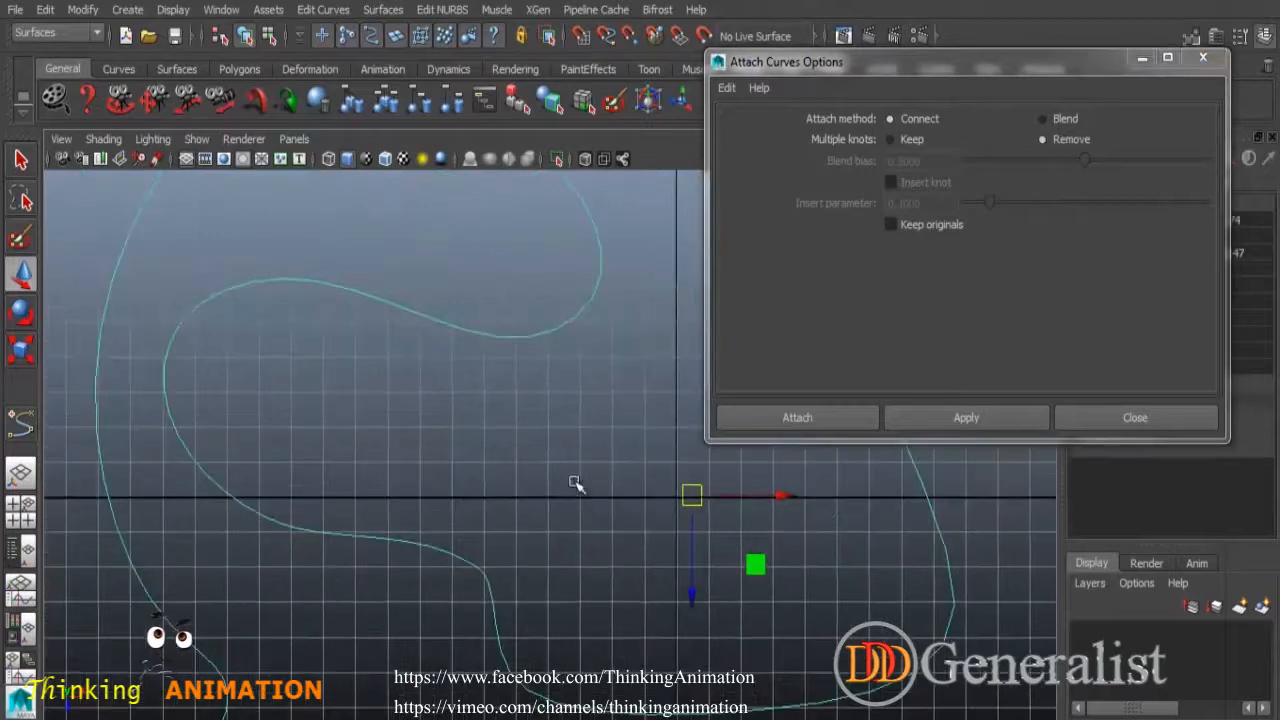
pyautogui.scroll(-2, 575, 484)
pyautogui.click(1110, 425)
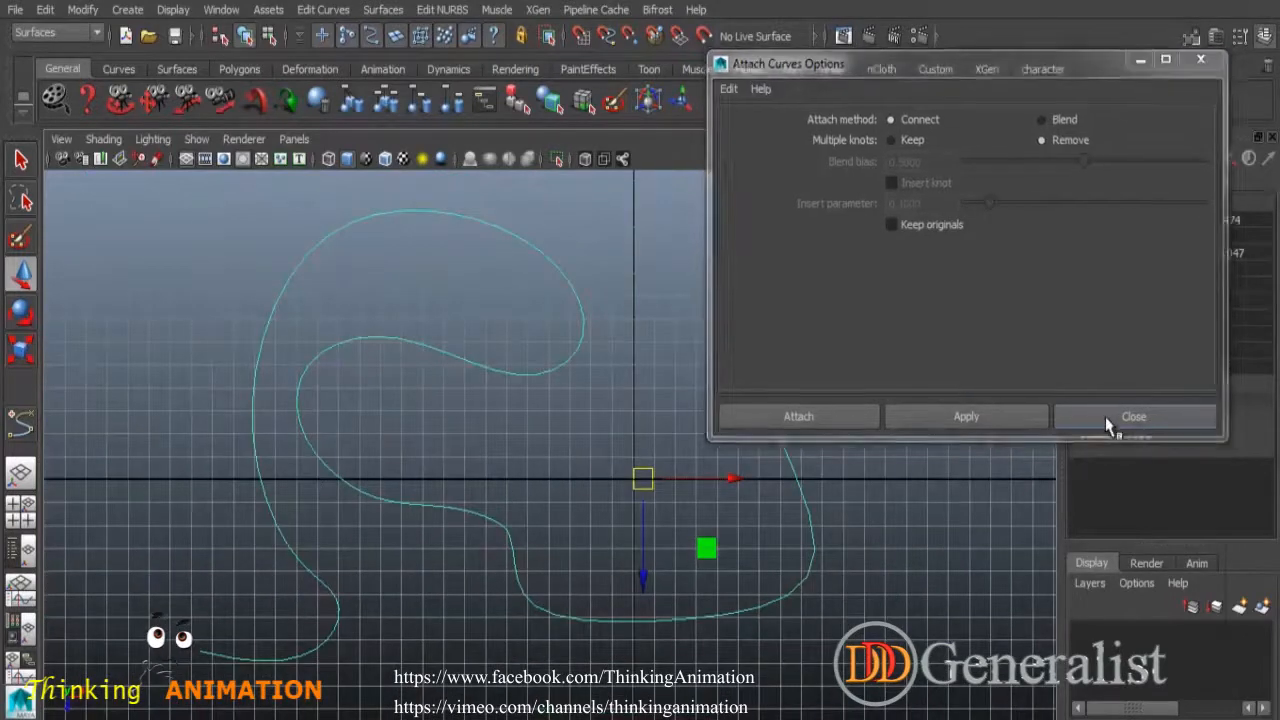
# Pick an edit point on the curve's lower bend and open the Detach Curves options.
pyautogui.moveTo(506, 527); pyautogui.dragTo(533, 384, button='right')
pyautogui.scroll(2, 571, 523)
pyautogui.scroll(2, 543, 543)
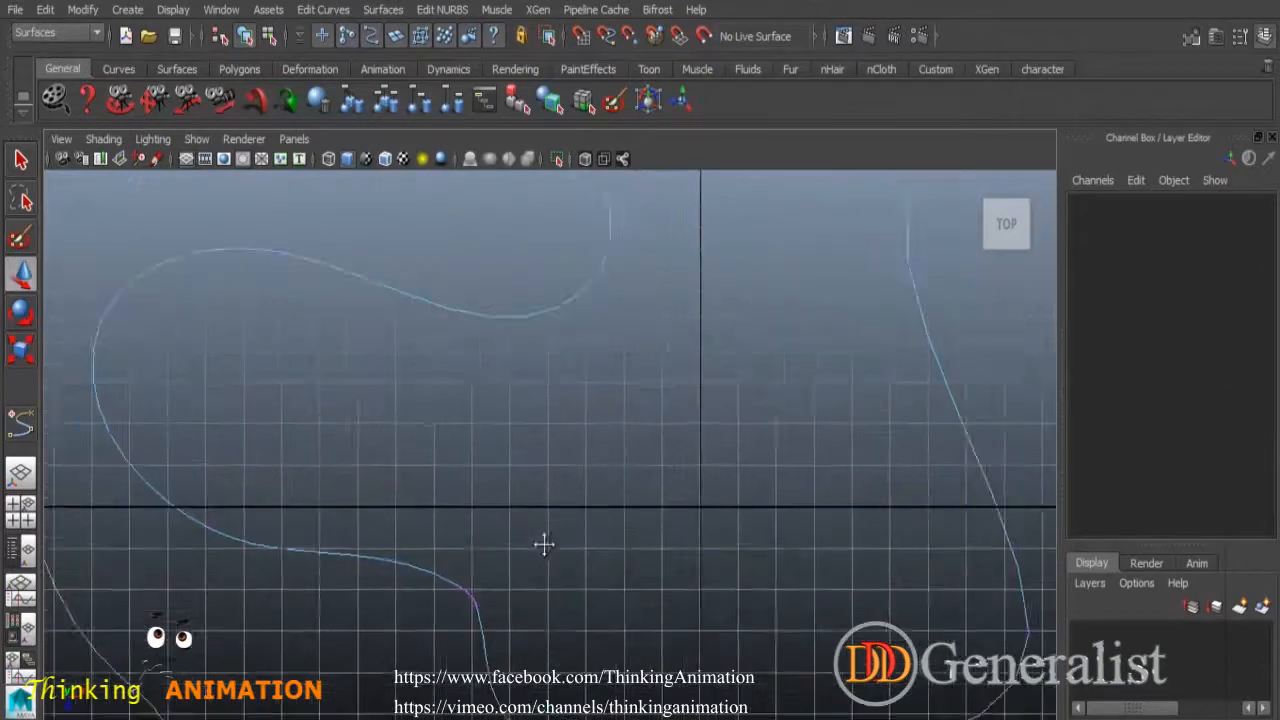
pyautogui.scroll(2, 434, 477)
pyautogui.click(466, 486)
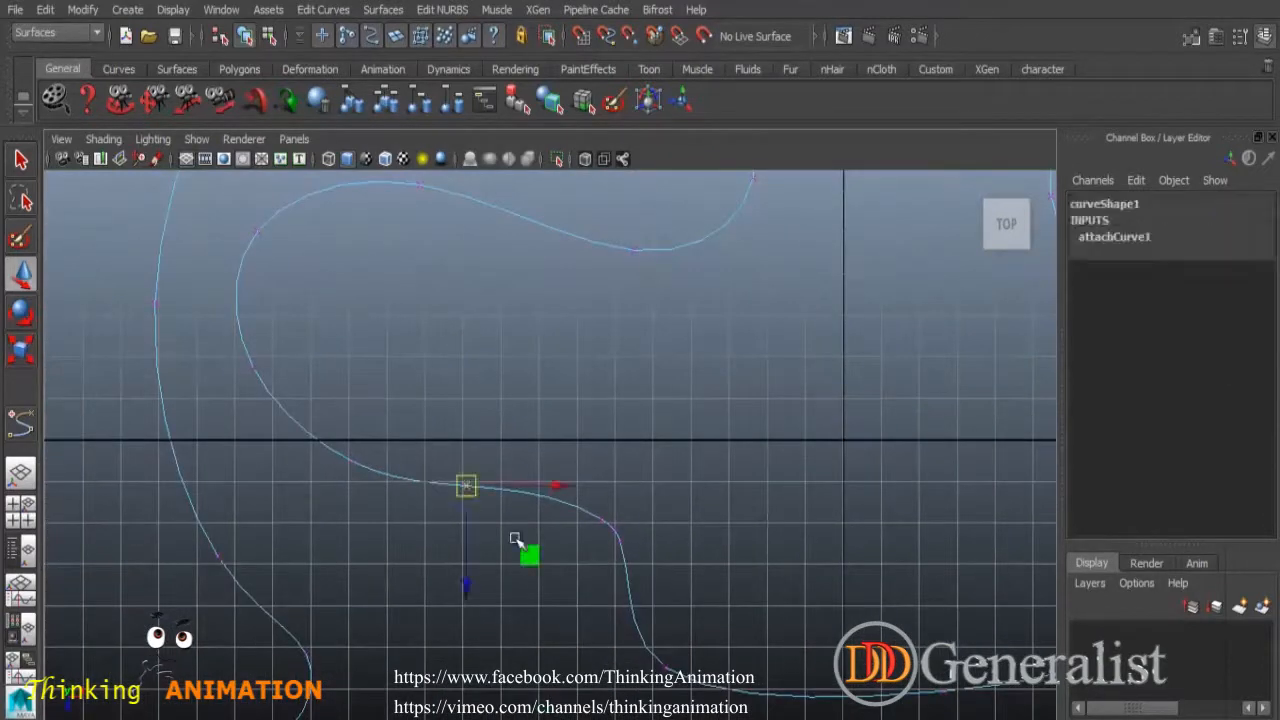
pyautogui.click(325, 12)
pyautogui.click(441, 80)
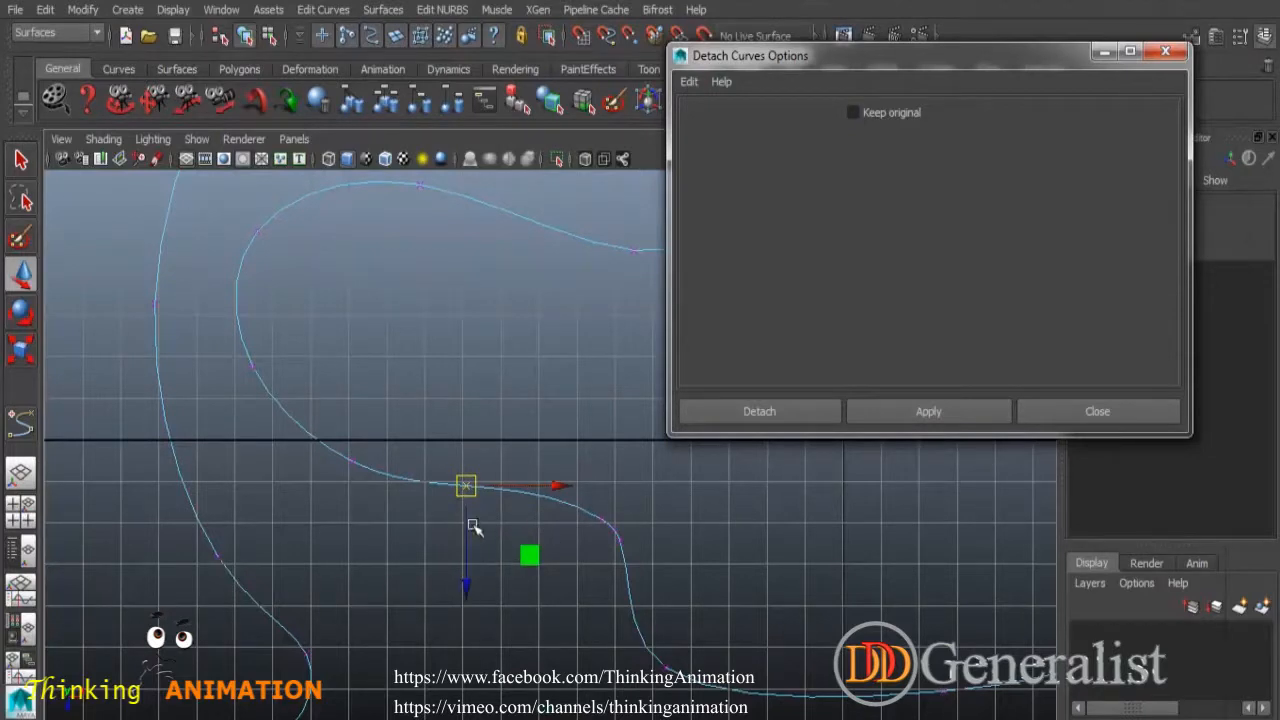
# Add a second split point on the left, detach the curve, check the pieces, and close the settings.
pyautogui.click(153, 303)
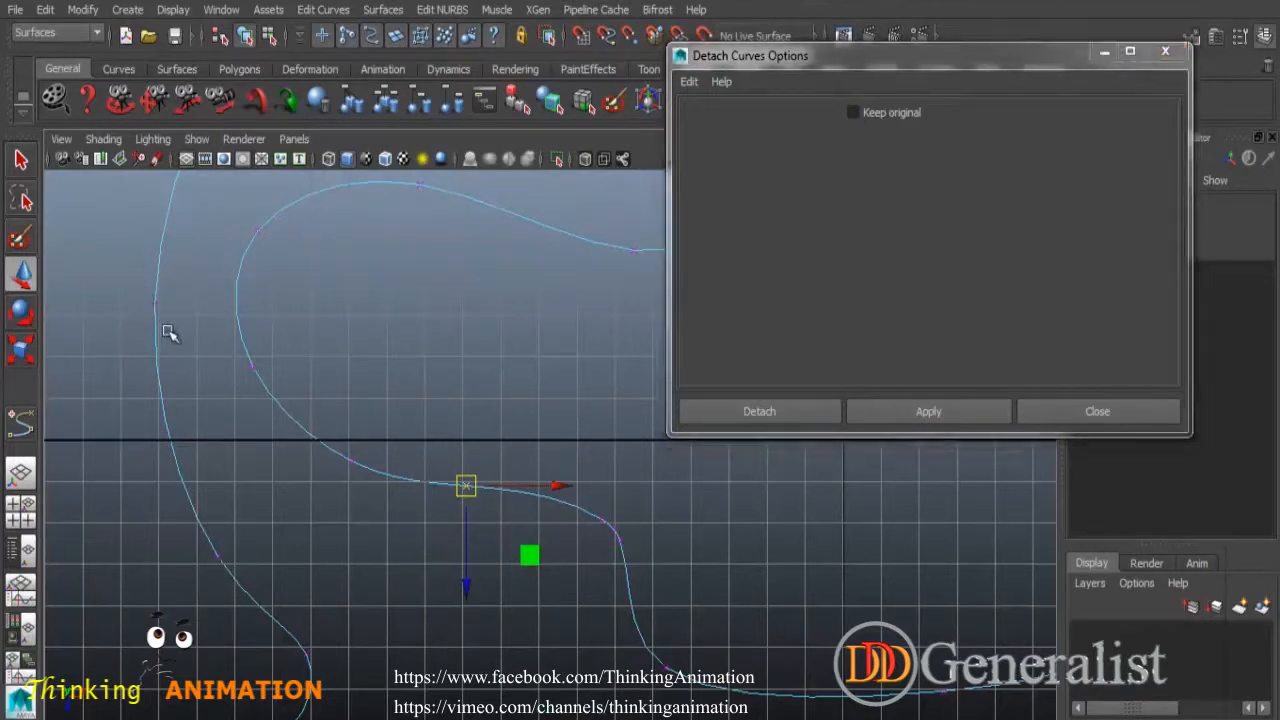
pyautogui.click(940, 417)
pyautogui.click(889, 524)
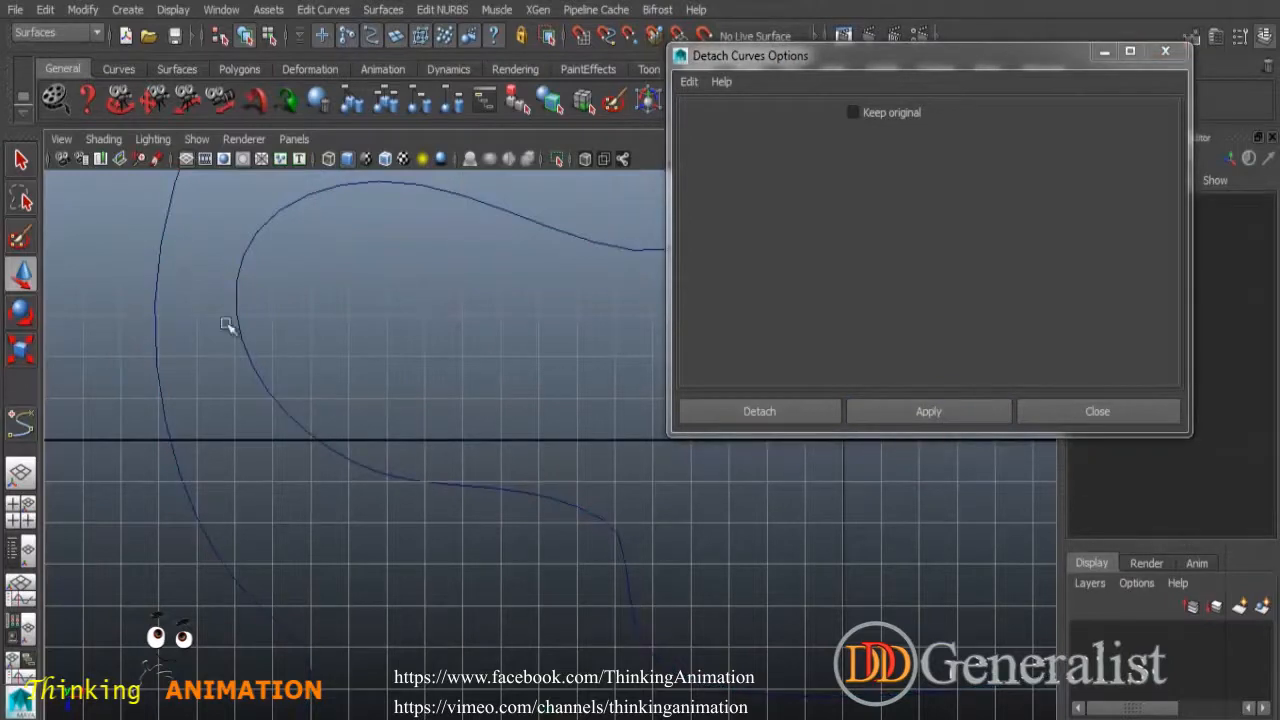
pyautogui.click(154, 361)
pyautogui.click(370, 471)
pyautogui.click(630, 602)
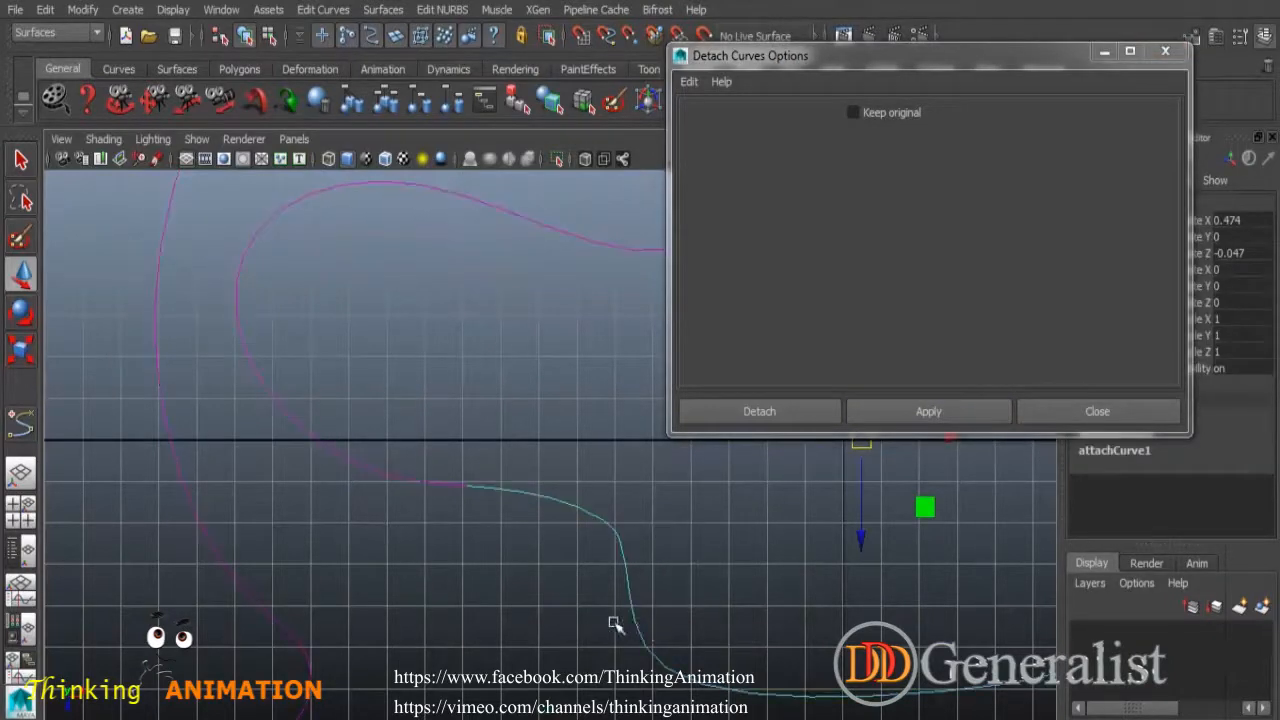
pyautogui.click(1048, 414)
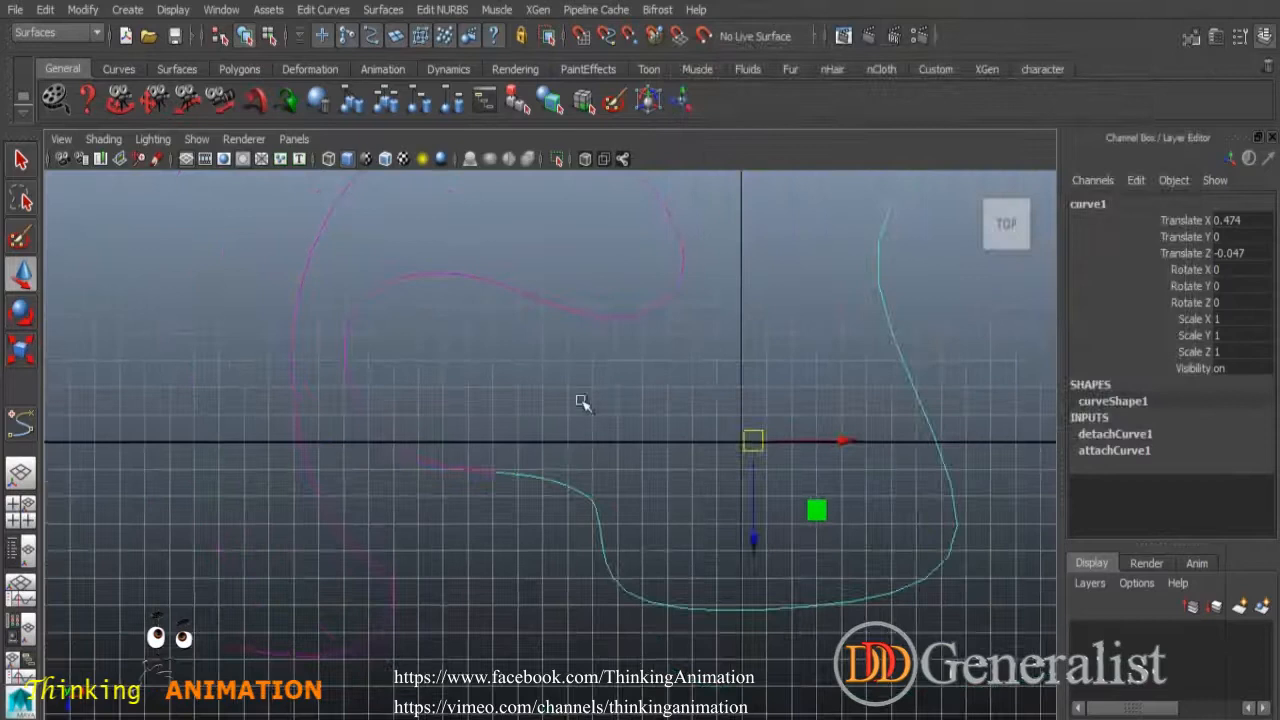
pyautogui.click(572, 398)
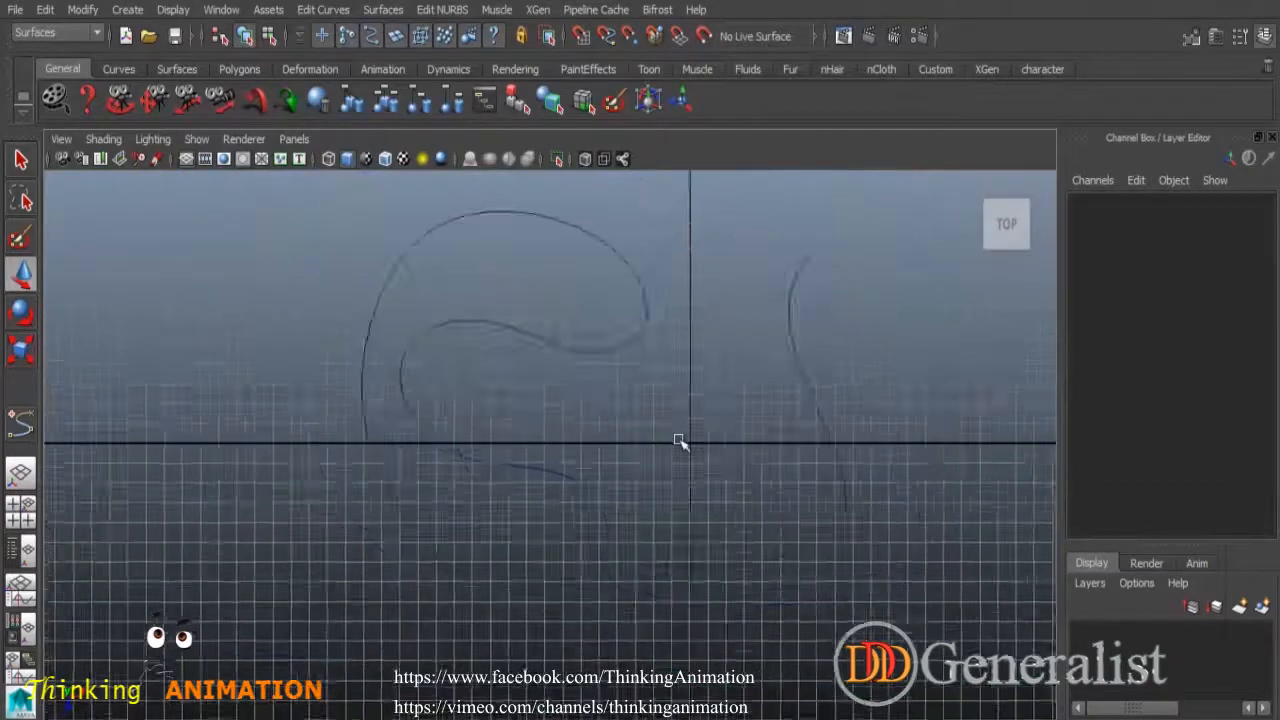
pyautogui.scroll(-4, 679, 440)
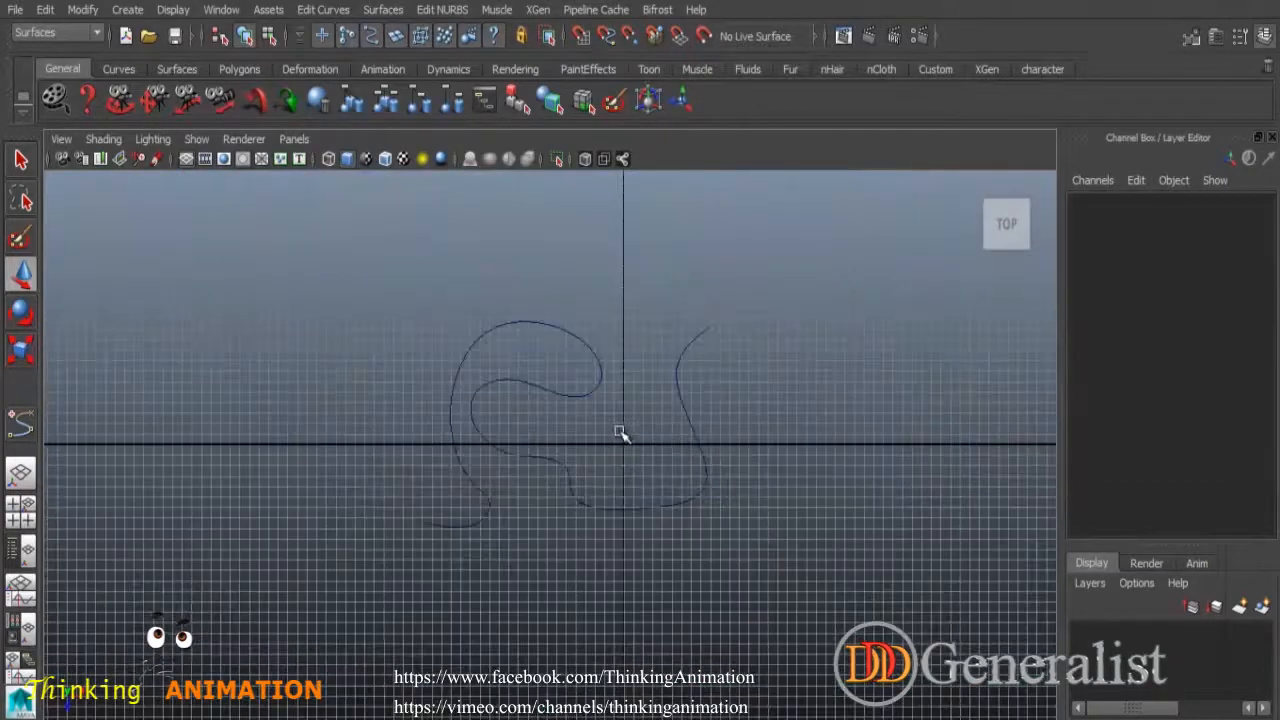
# Marquee-select every curve in the top view and delete them.
pyautogui.scroll(3, 620, 434)
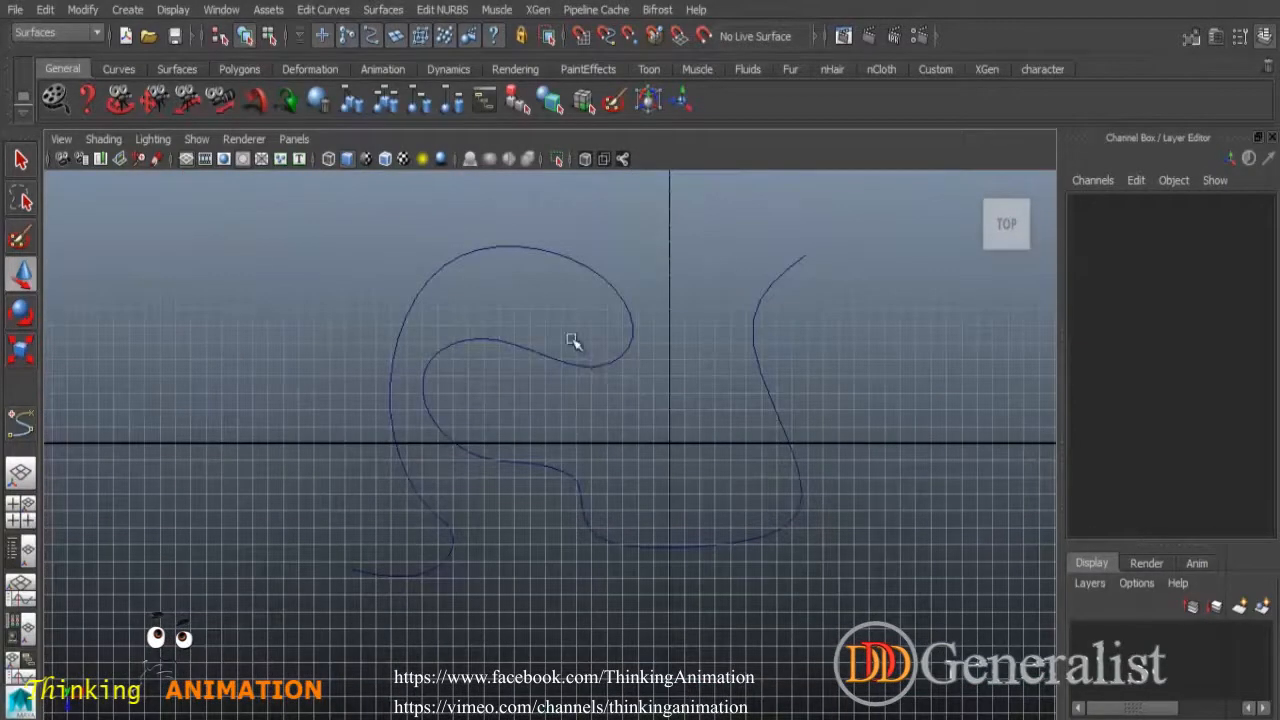
pyautogui.click(327, 11)
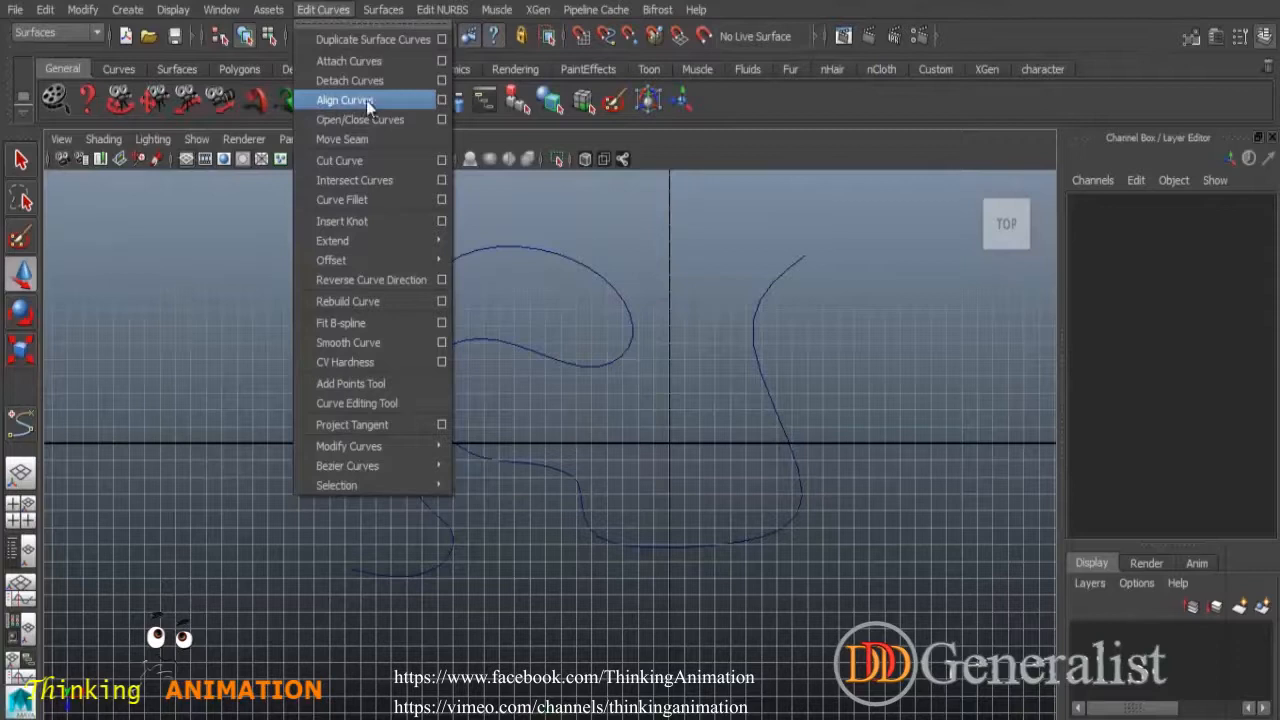
pyautogui.click(673, 257)
pyautogui.moveTo(351, 245); pyautogui.dragTo(926, 599)
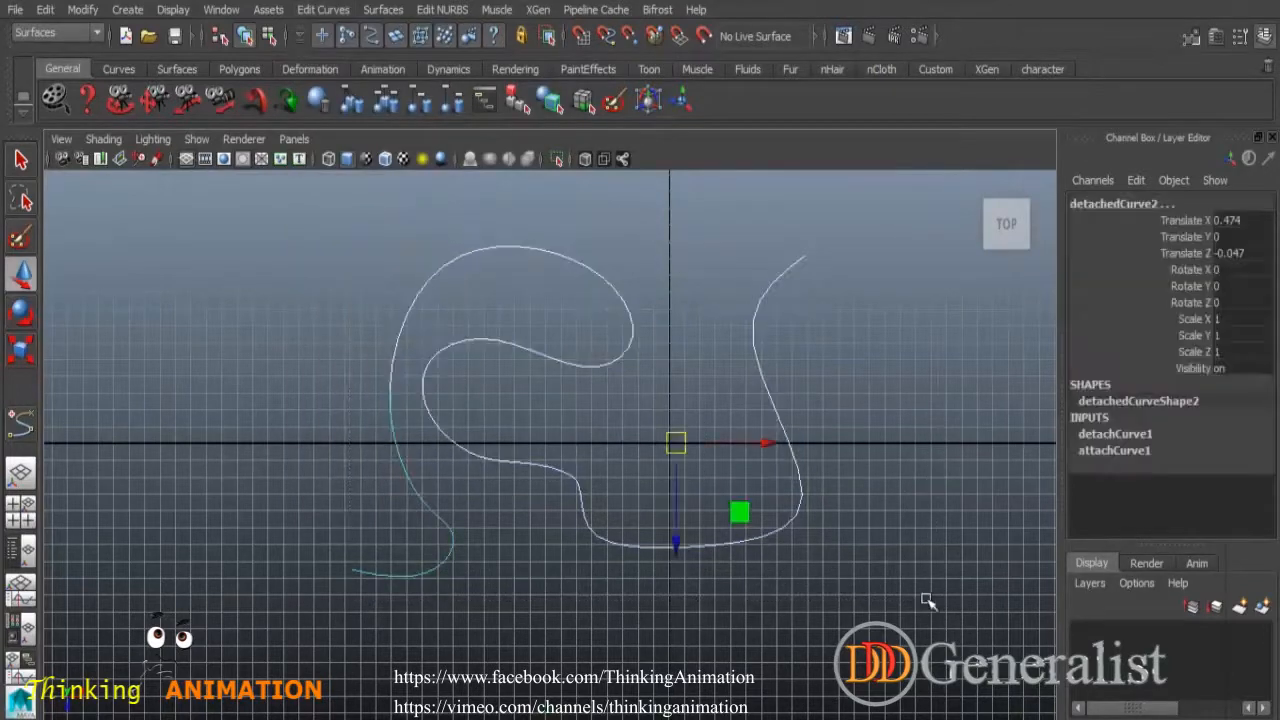
pyautogui.press('Delete')
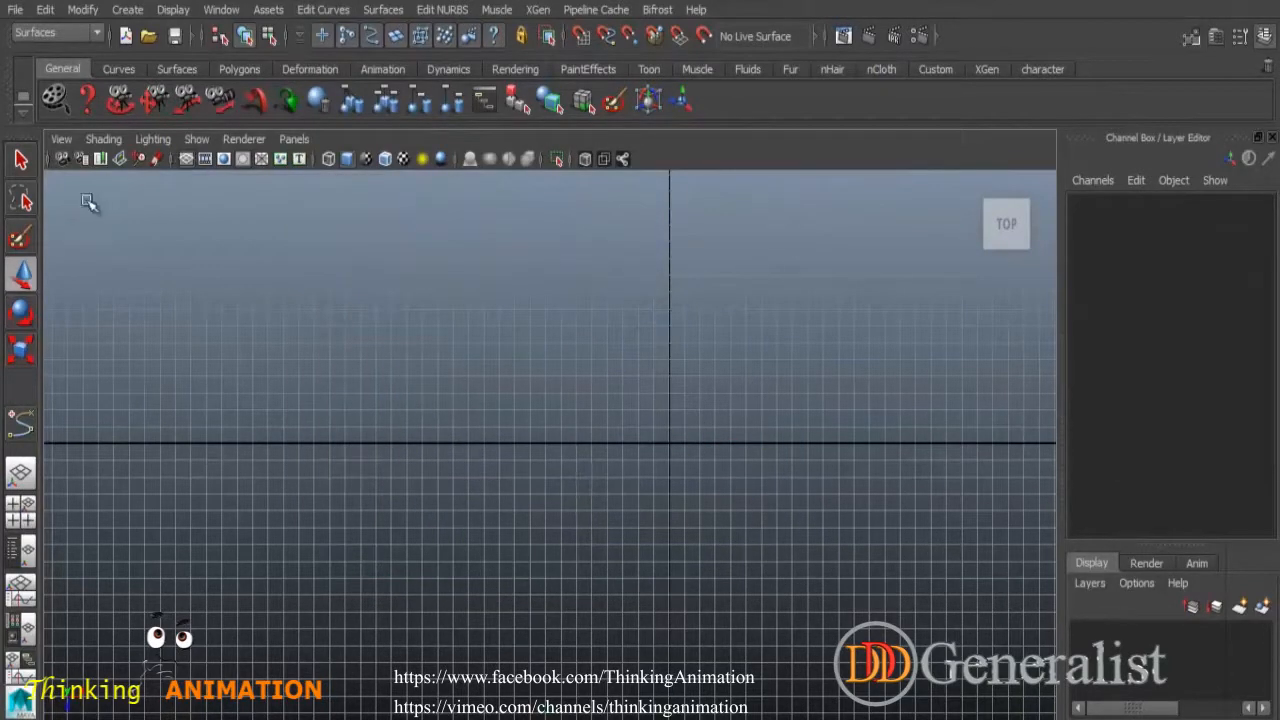
# Open the CV Curve Tool options and set Curve degree to 1 Linear.
pyautogui.click(127, 10)
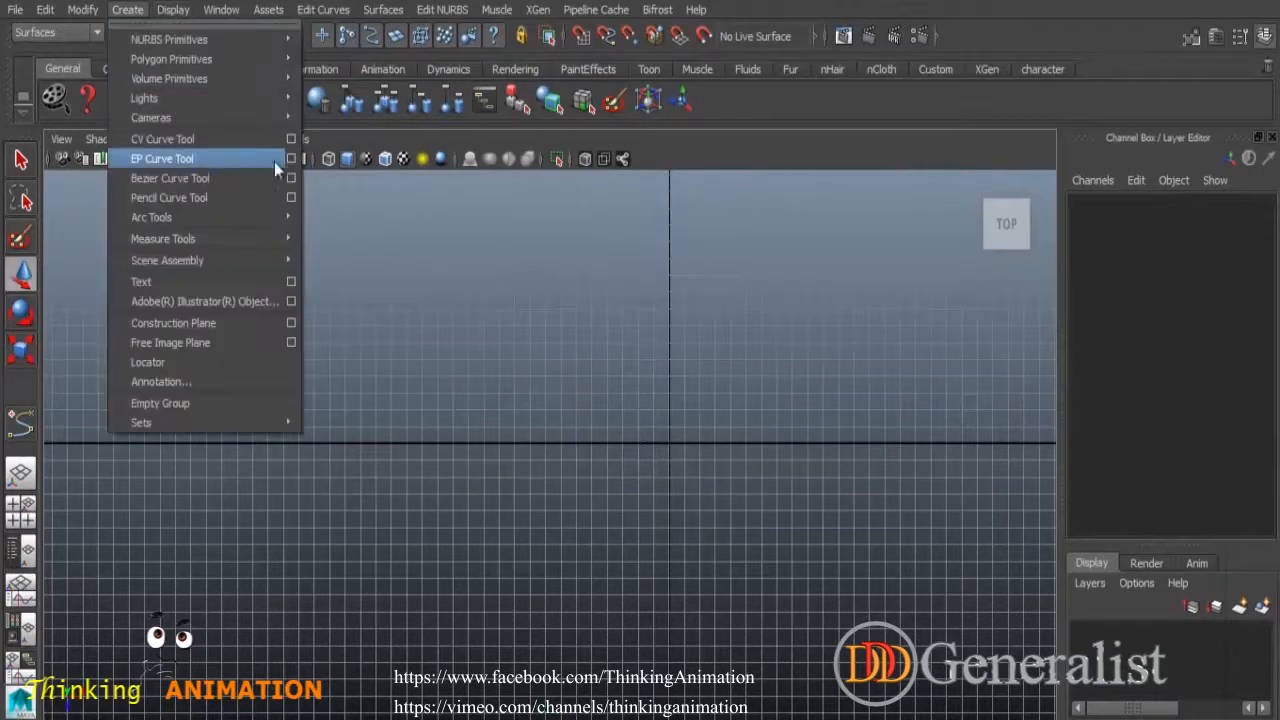
pyautogui.click(292, 141)
pyautogui.click(213, 216)
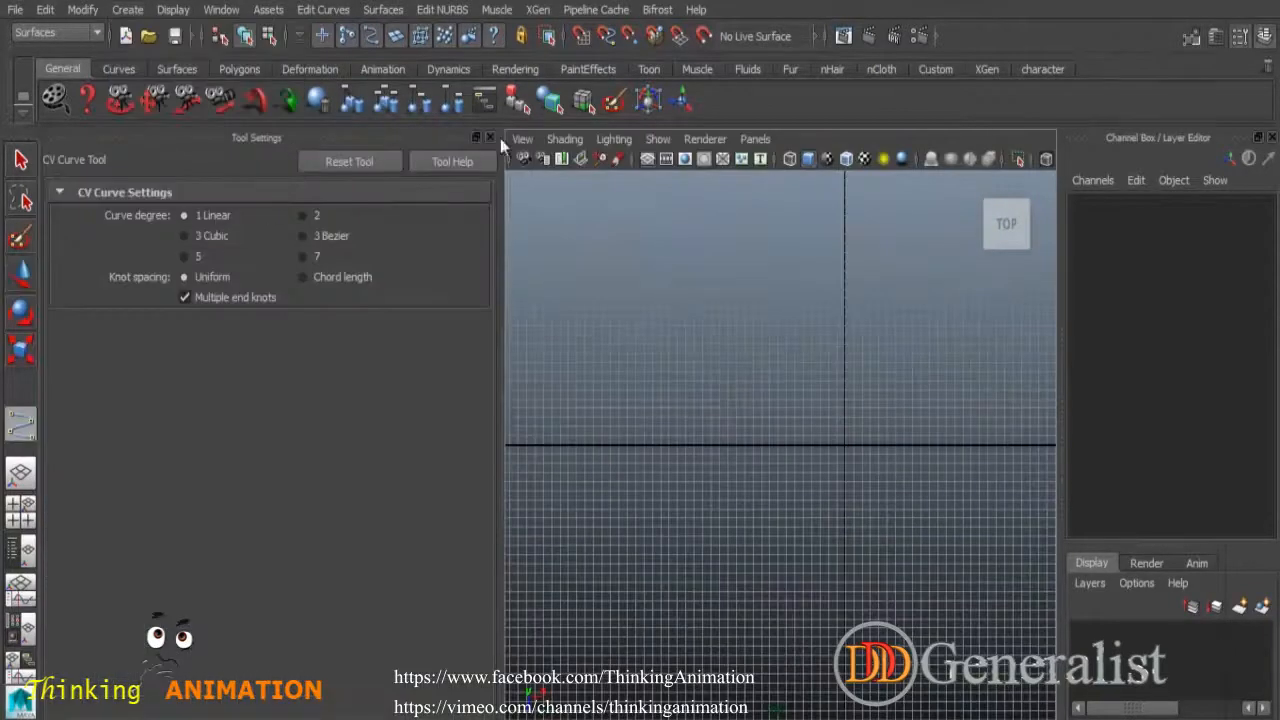
# Pan the top view and draw a first straight vertical two-point curve.
pyautogui.click(490, 137)
pyautogui.keyDown('alt'); pyautogui.moveTo(531, 316); pyautogui.dragTo(485, 409, button='middle'); pyautogui.keyUp('alt')
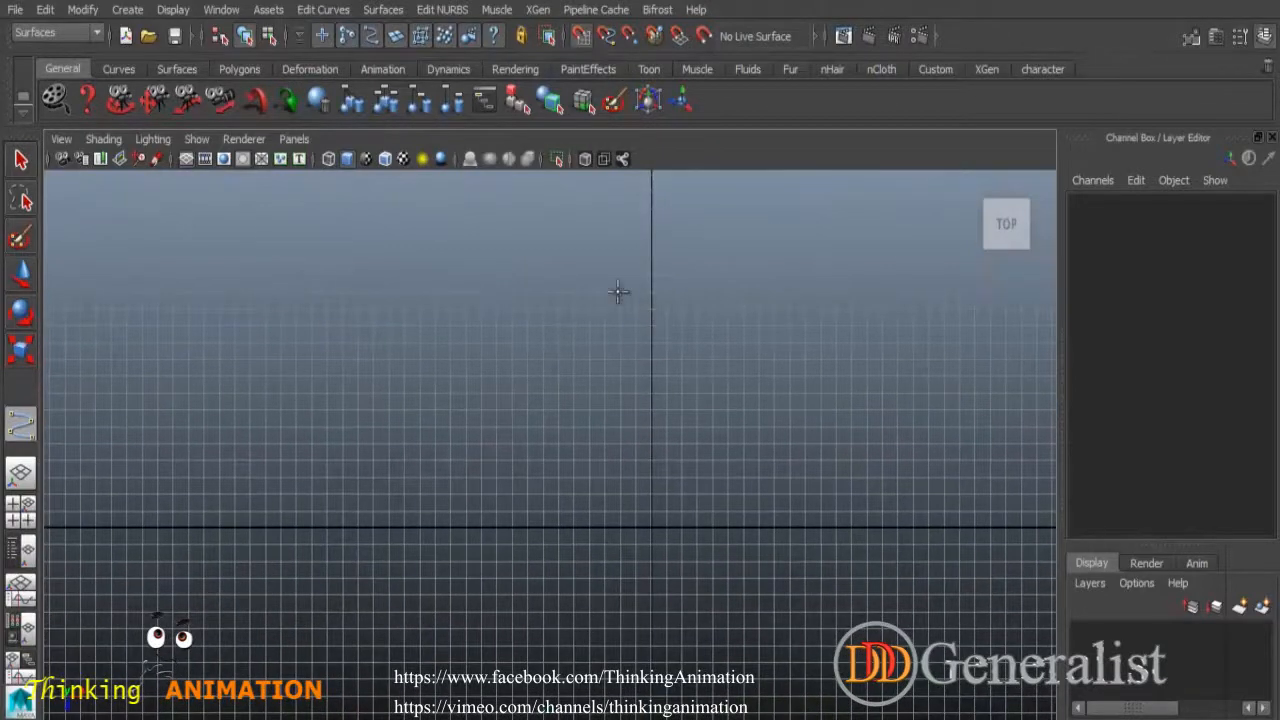
pyautogui.keyDown('alt'); pyautogui.moveTo(618, 292); pyautogui.dragTo(626, 366, button='middle'); pyautogui.keyUp('alt')
pyautogui.click(518, 275)
pyautogui.click(517, 560)
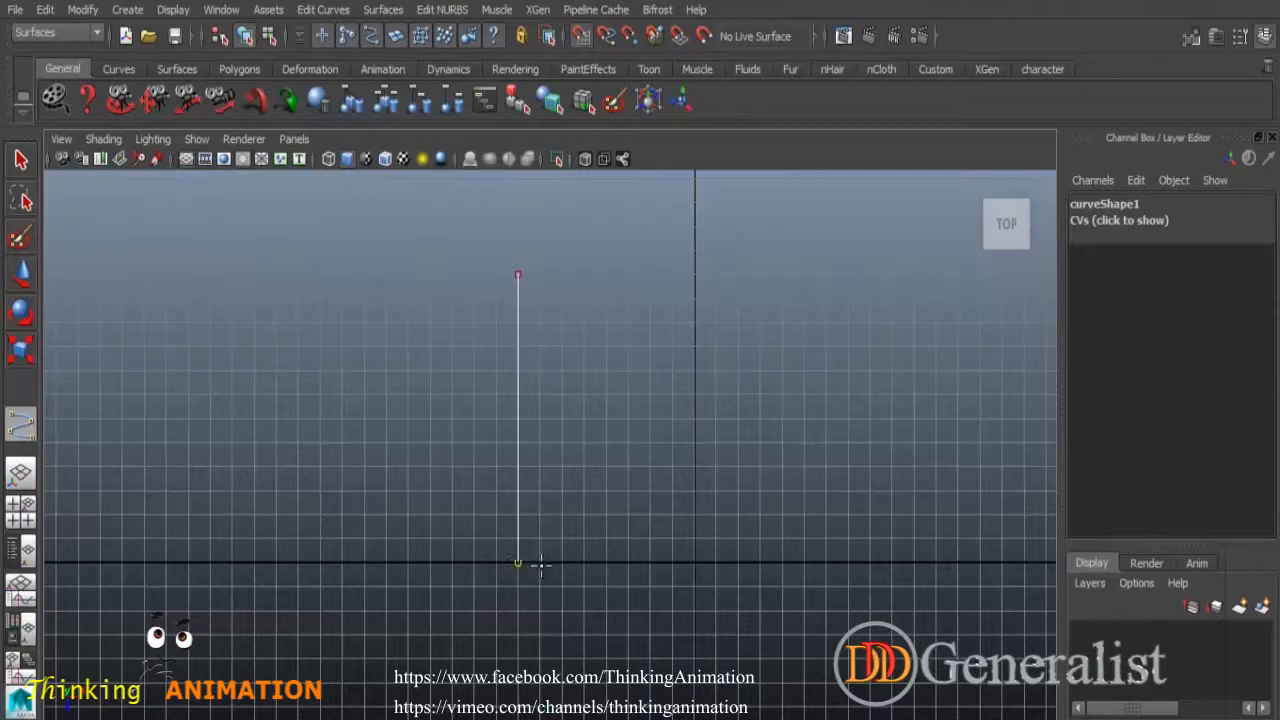
pyautogui.press('w')
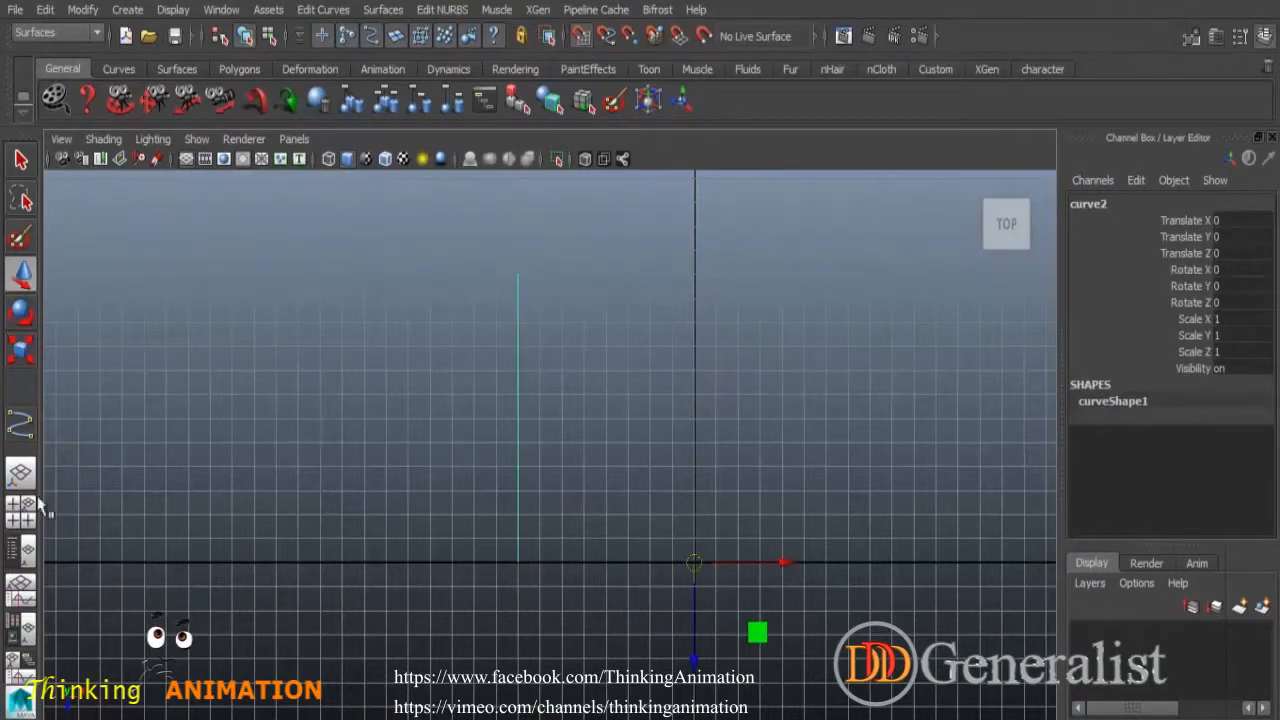
# Draw a second straight vertical CV curve to the right of the first.
pyautogui.click(20, 424)
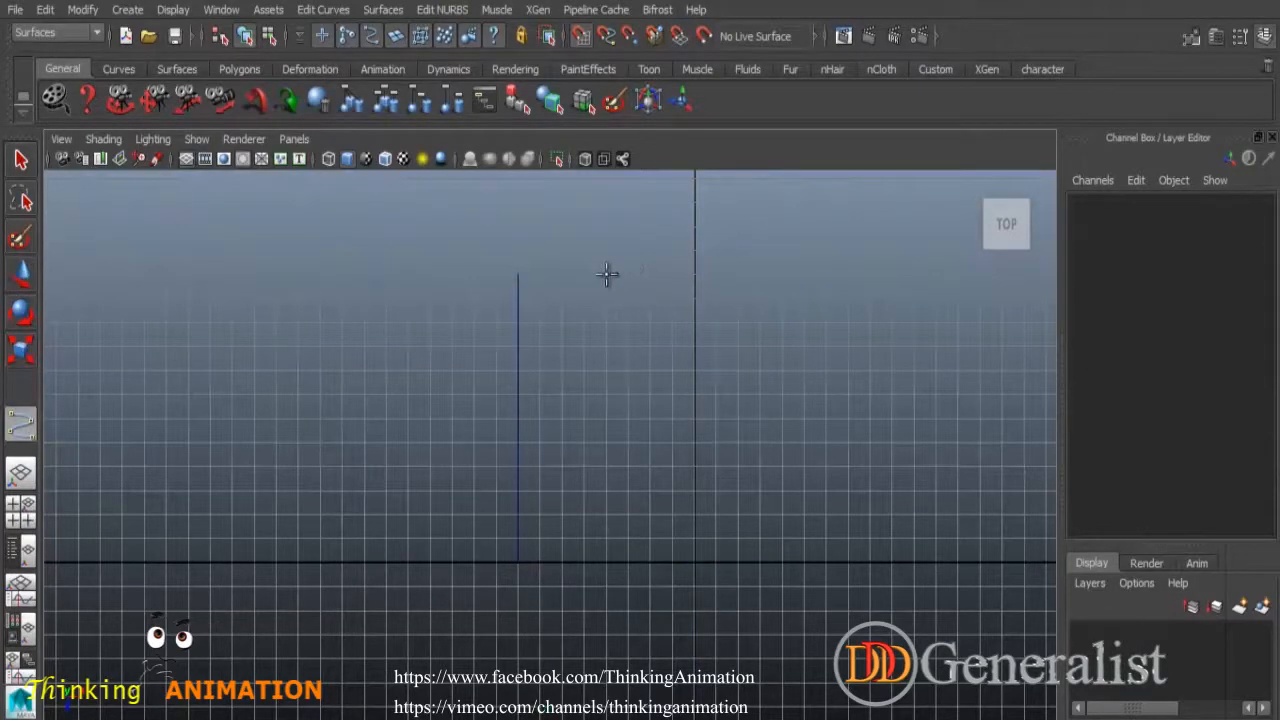
pyautogui.click(606, 274)
pyautogui.click(607, 542)
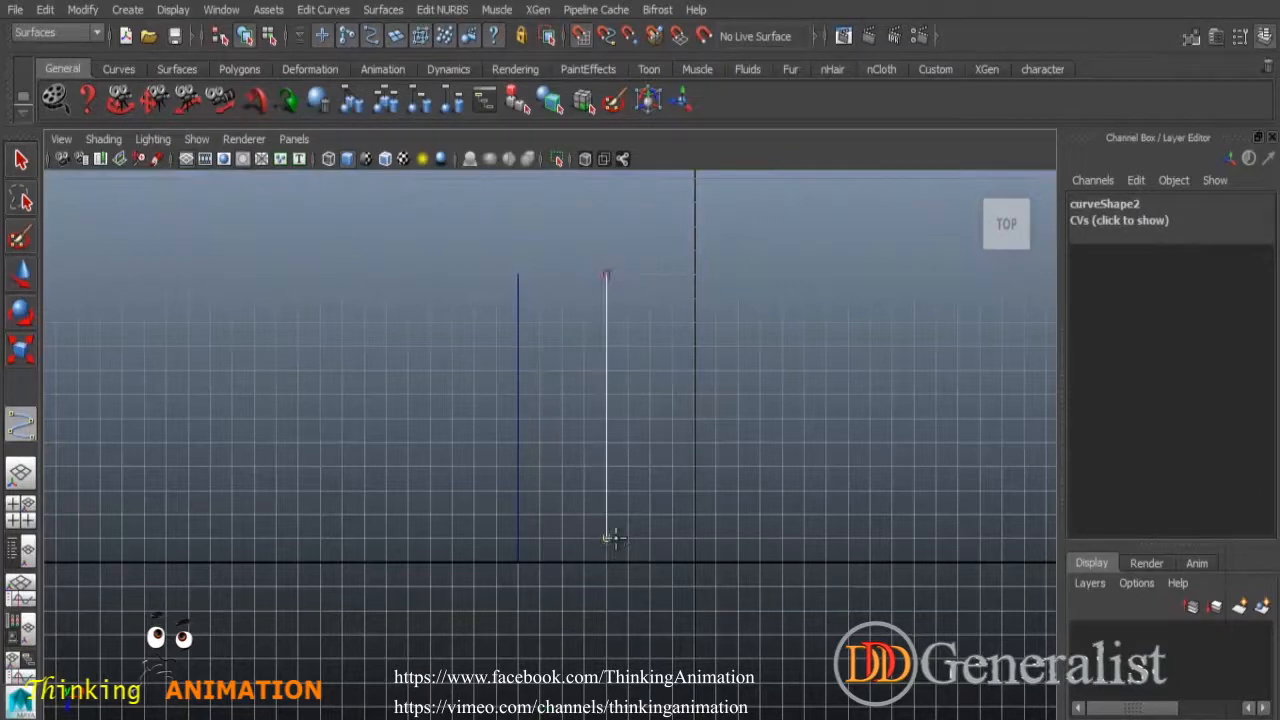
pyautogui.press('w')
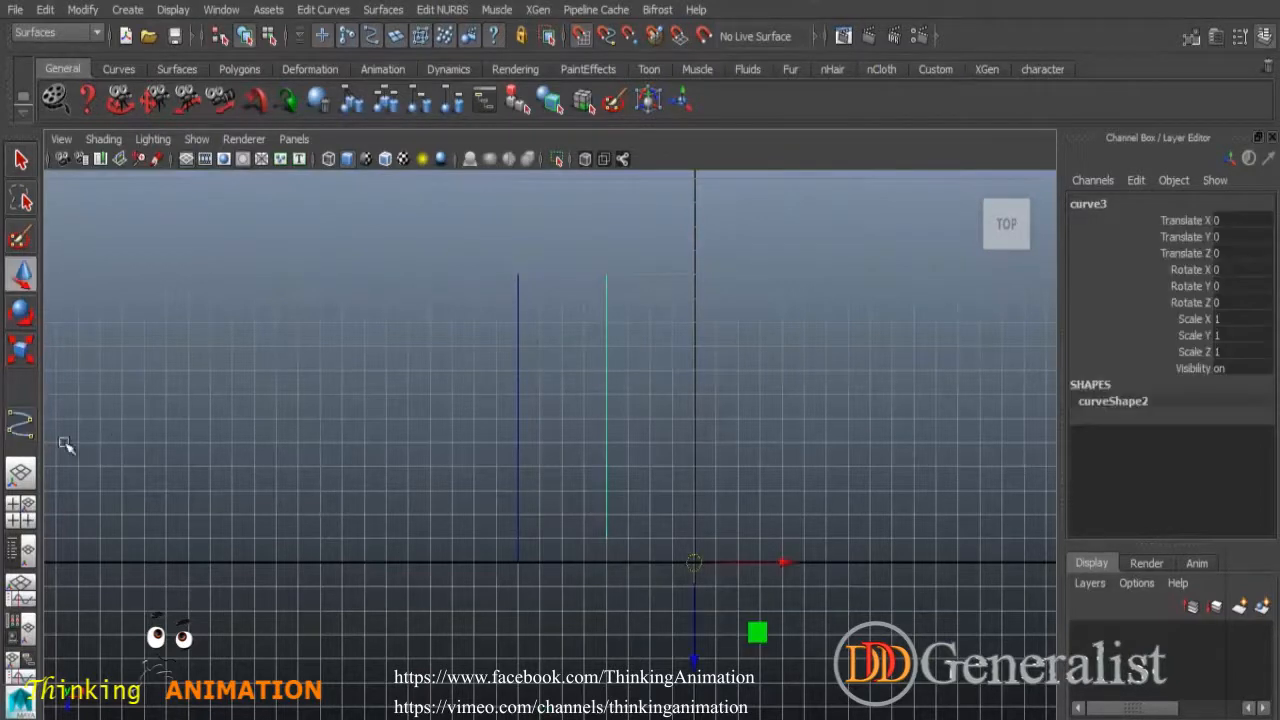
# Draw a third vertical curve on the left, then deselect it.
pyautogui.click(20, 424)
pyautogui.click(407, 274)
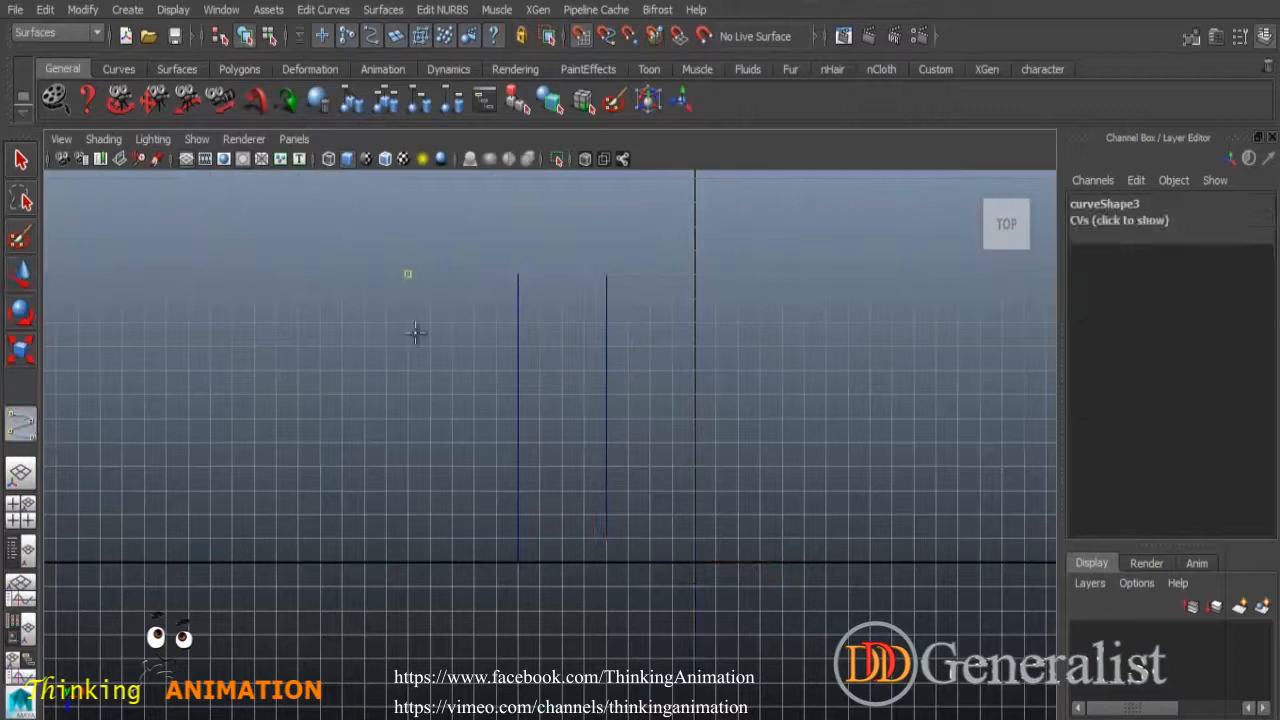
pyautogui.click(408, 490)
pyautogui.press('w')
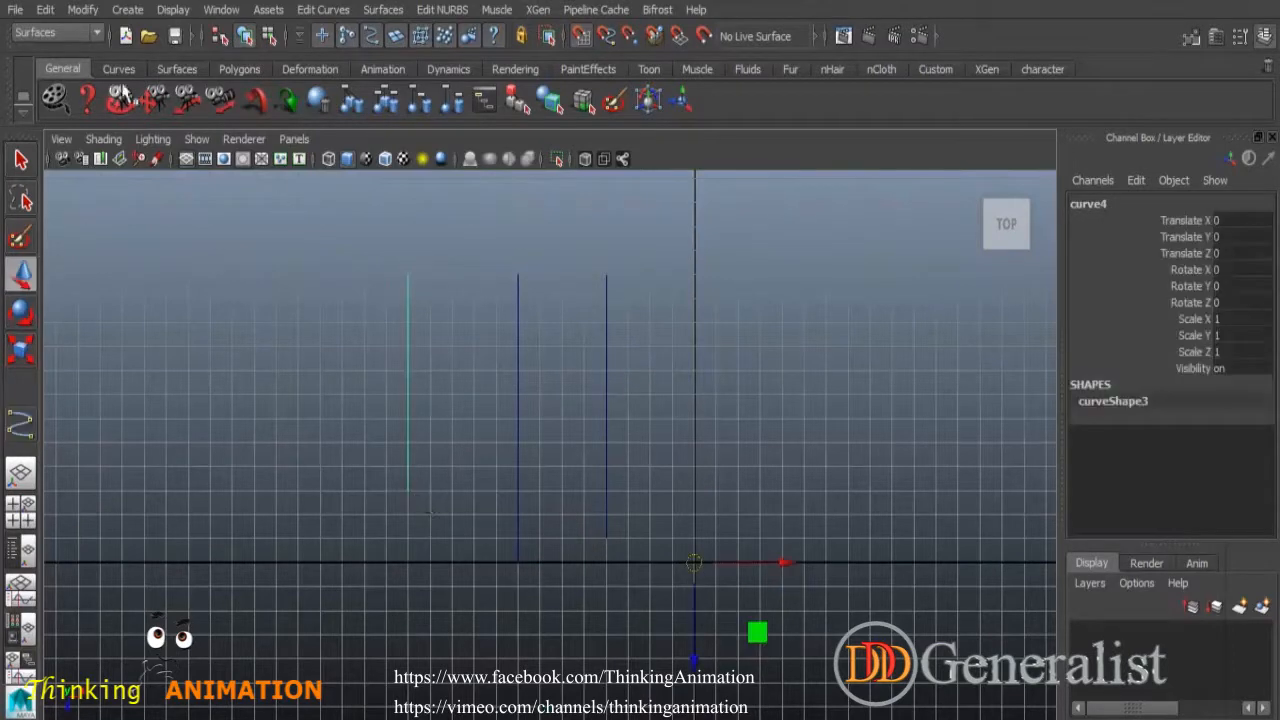
pyautogui.press('q')
pyautogui.click(724, 428)
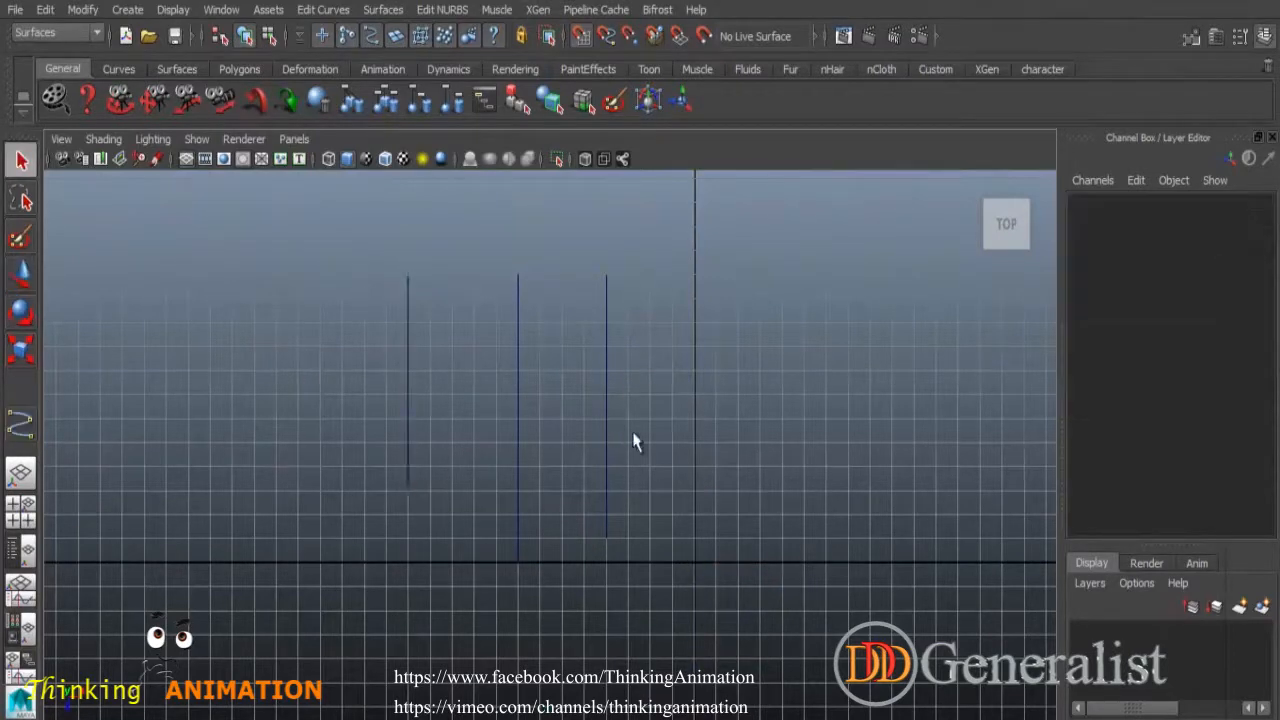
# Select the middle and right curves and reset the Align Curves options to defaults.
pyautogui.moveTo(508, 305); pyautogui.dragTo(549, 374)
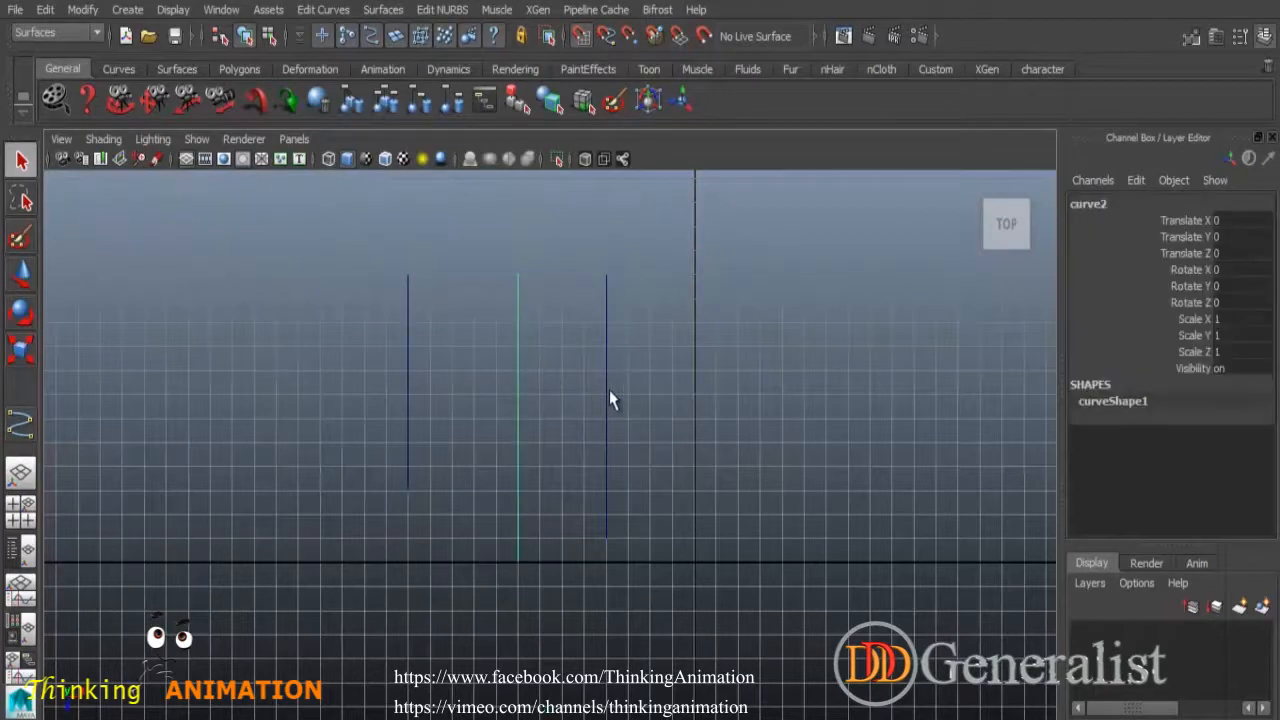
pyautogui.keyDown('shift'); pyautogui.moveTo(589, 314); pyautogui.dragTo(665, 400); pyautogui.keyUp('shift')
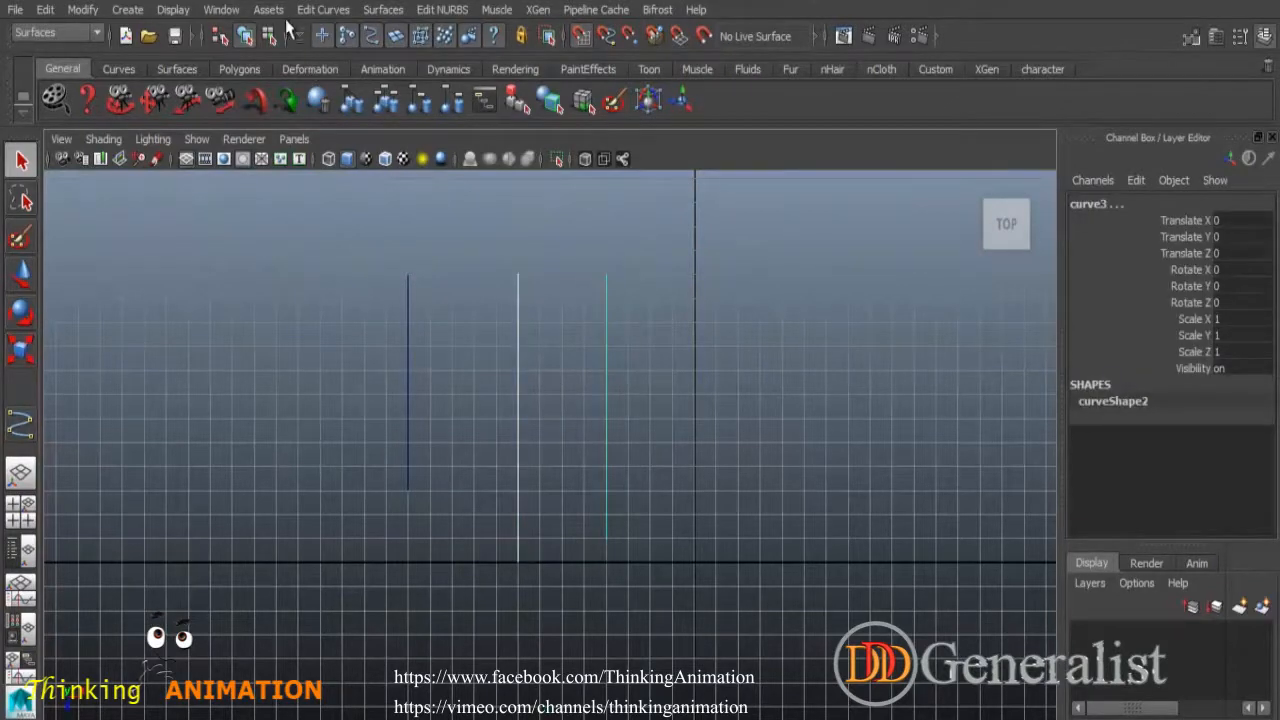
pyautogui.click(323, 9)
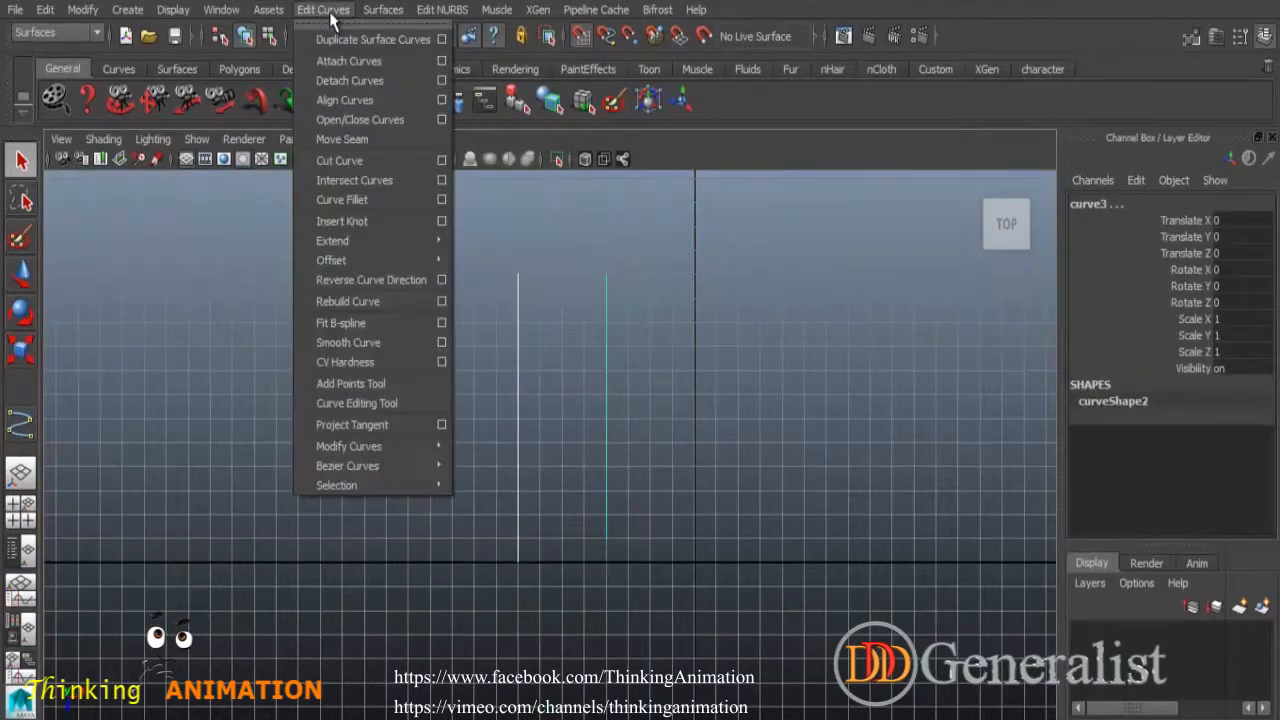
pyautogui.click(441, 100)
pyautogui.click(689, 81)
pyautogui.click(702, 125)
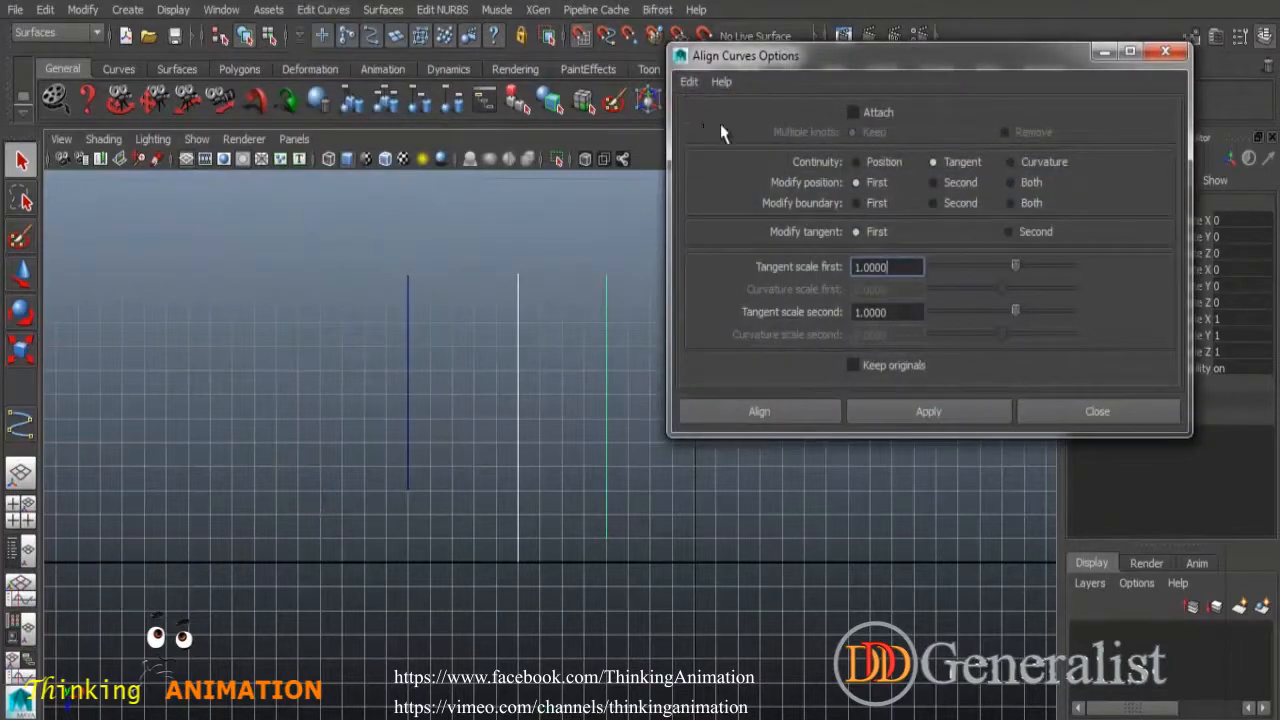
# Apply Align Curves with default tangent continuity and pan to review the result.
pyautogui.moveTo(938, 58); pyautogui.dragTo(972, 38)
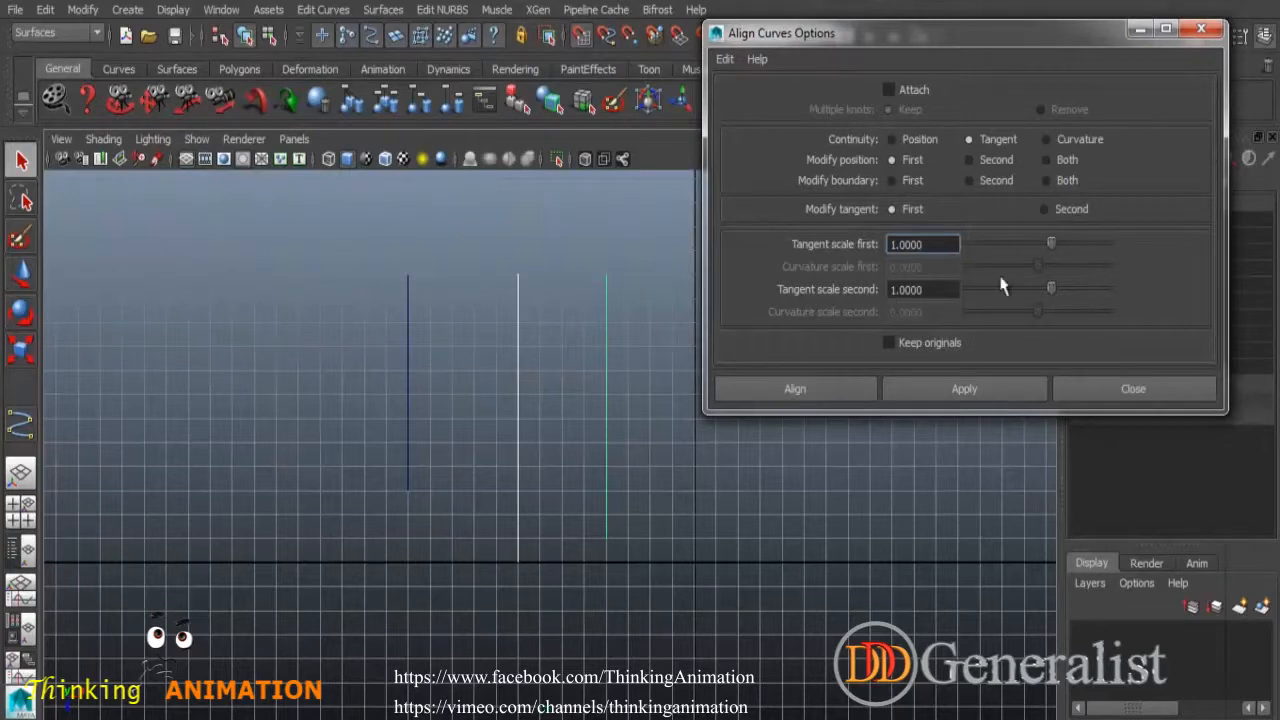
pyautogui.click(838, 393)
pyautogui.click(704, 387)
pyautogui.keyDown('alt'); pyautogui.moveTo(680, 306); pyautogui.dragTo(664, 438, button='middle'); pyautogui.keyUp('alt')
pyautogui.keyDown('alt'); pyautogui.moveTo(601, 311); pyautogui.dragTo(678, 550, button='middle'); pyautogui.keyUp('alt')
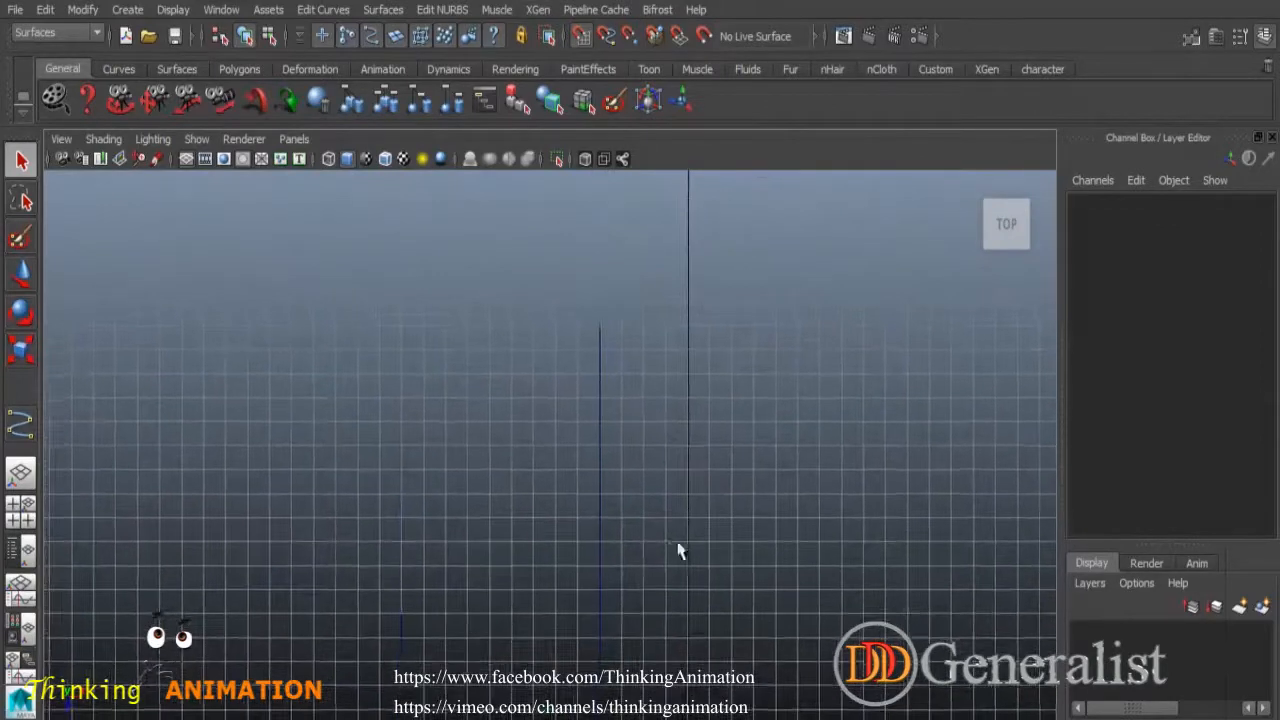
# Align the left curve to the middle curve, then undo that alignment.
pyautogui.keyDown('alt'); pyautogui.moveTo(682, 455); pyautogui.dragTo(698, 359, button='middle'); pyautogui.keyUp('alt')
pyautogui.click(407, 560)
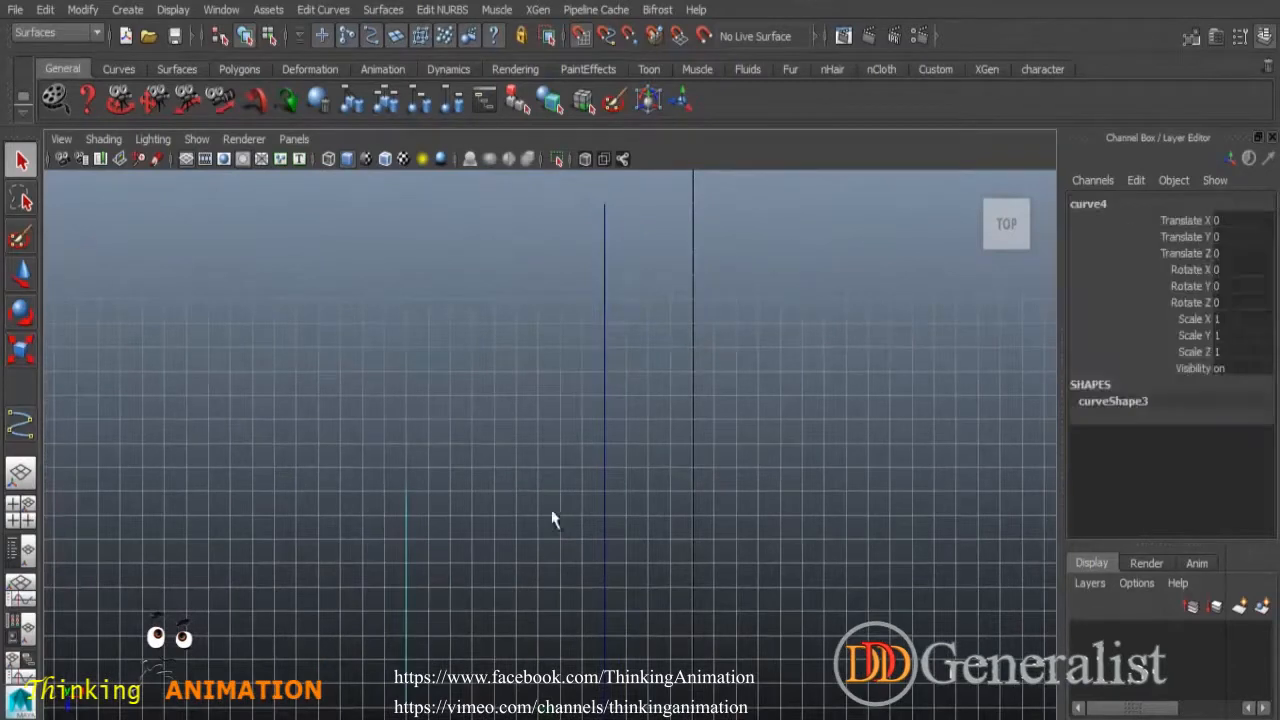
pyautogui.keyDown('shift'); pyautogui.click(605, 312); pyautogui.keyUp('shift')
pyautogui.click(399, 12)
pyautogui.click(399, 12)
pyautogui.click(428, 10)
pyautogui.moveTo(340, 12)
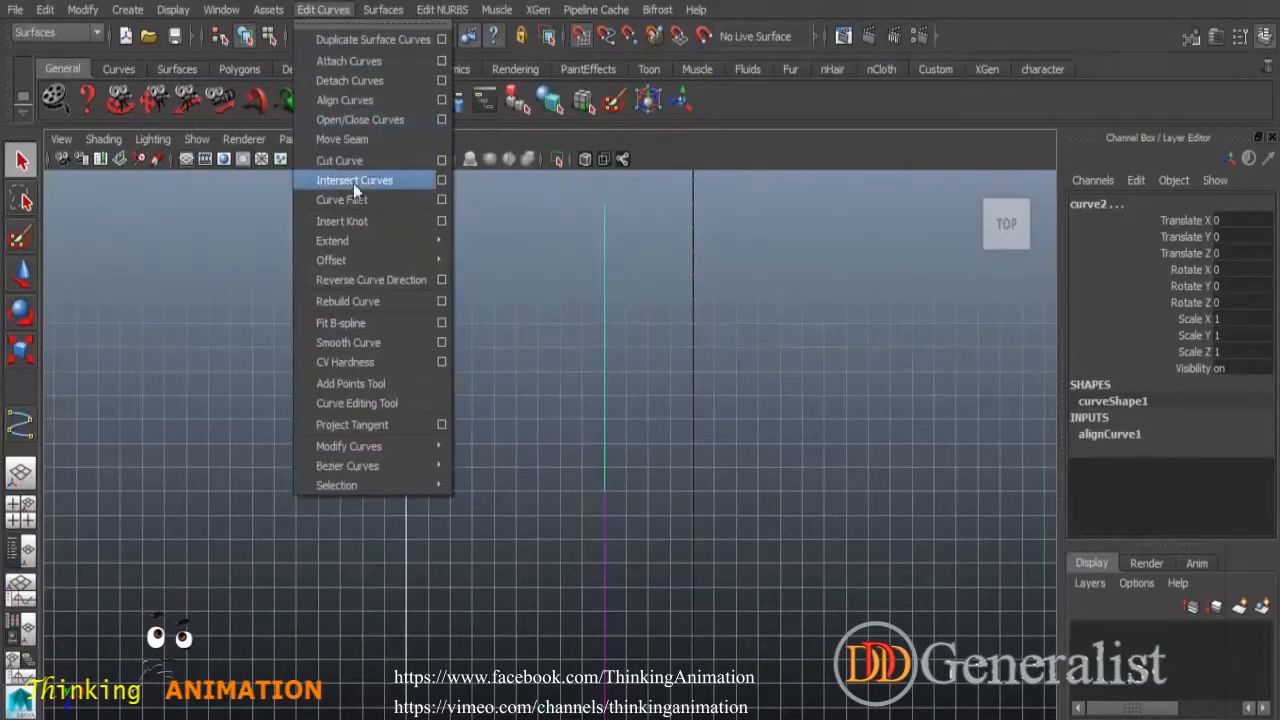
pyautogui.click(365, 100)
pyautogui.scroll(-3, 714, 557)
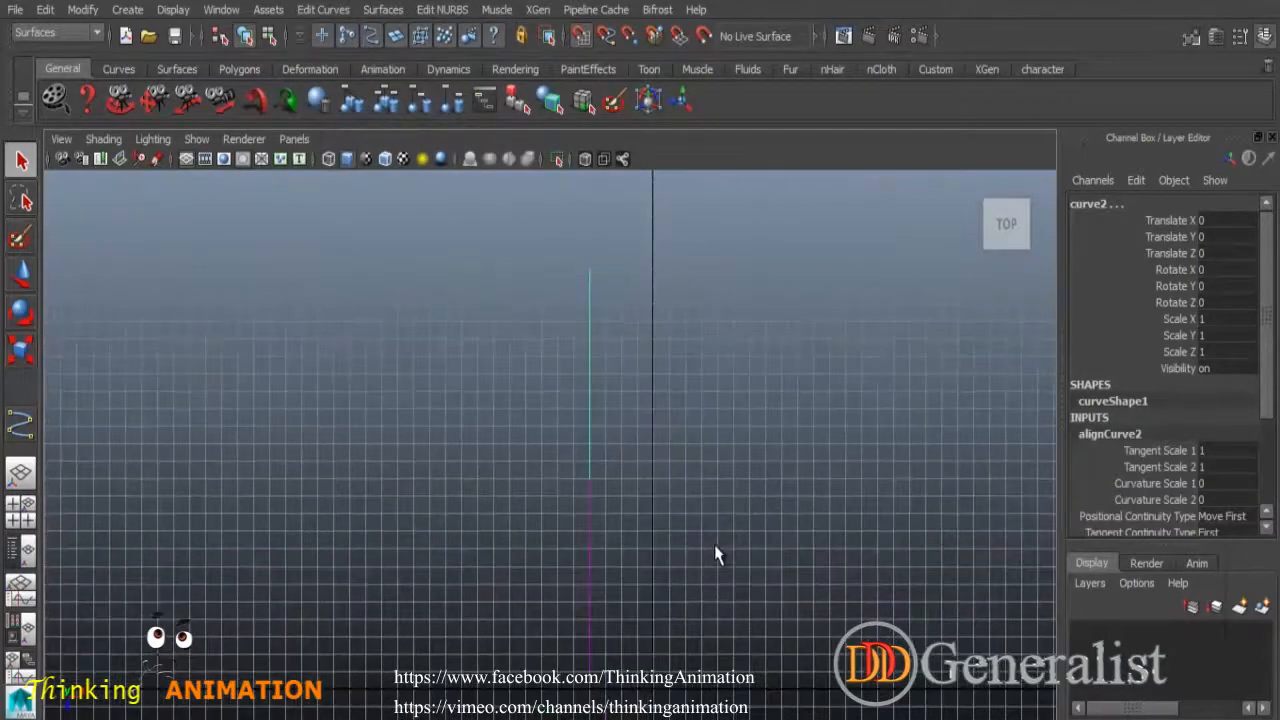
pyautogui.scroll(3, 714, 557)
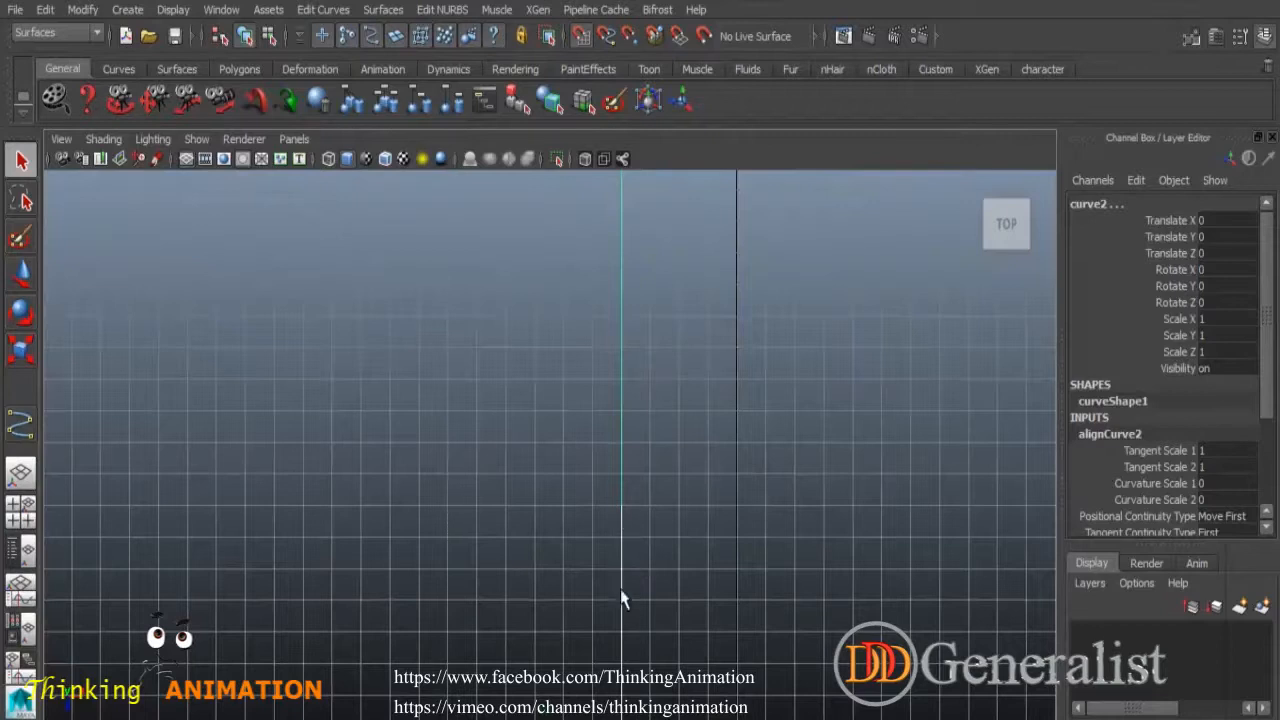
pyautogui.hotkey('ctrl', 'z')
# Align the left and right curves, then undo back to three separate curves.
pyautogui.scroll(-3, 810, 585)
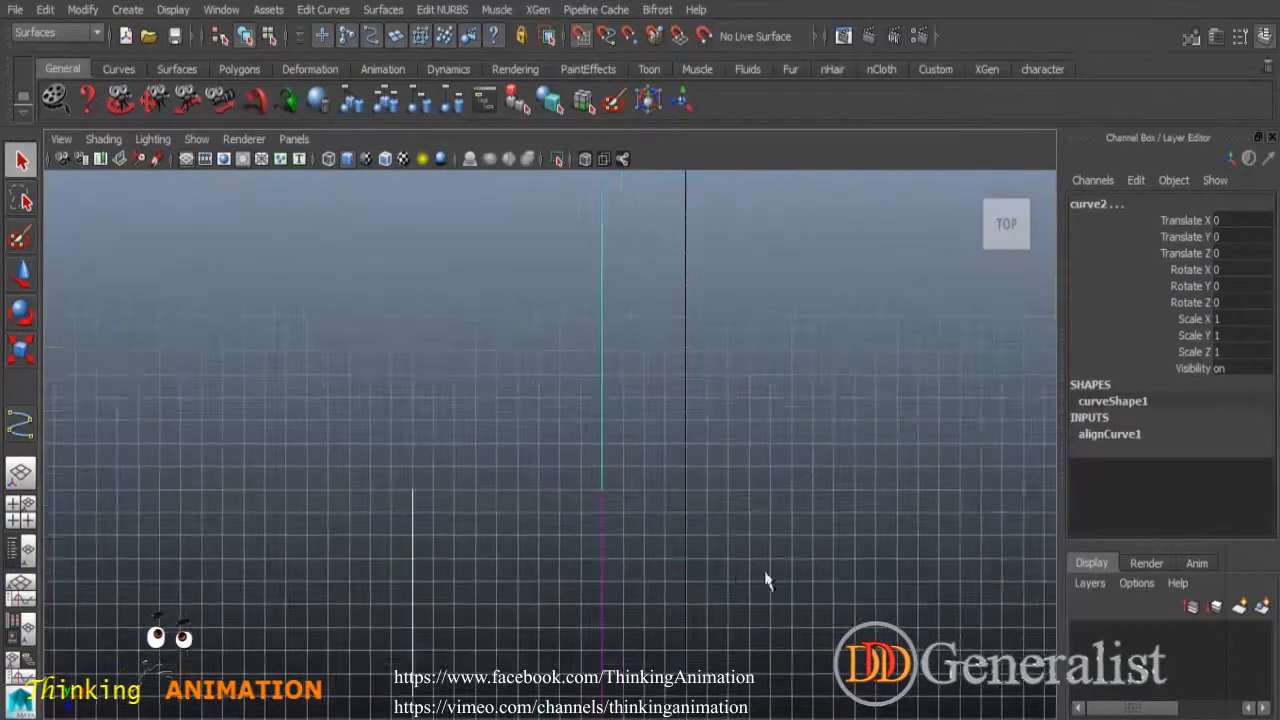
pyautogui.keyDown('alt'); pyautogui.moveTo(744, 522); pyautogui.dragTo(755, 441, button='middle'); pyautogui.keyUp('alt')
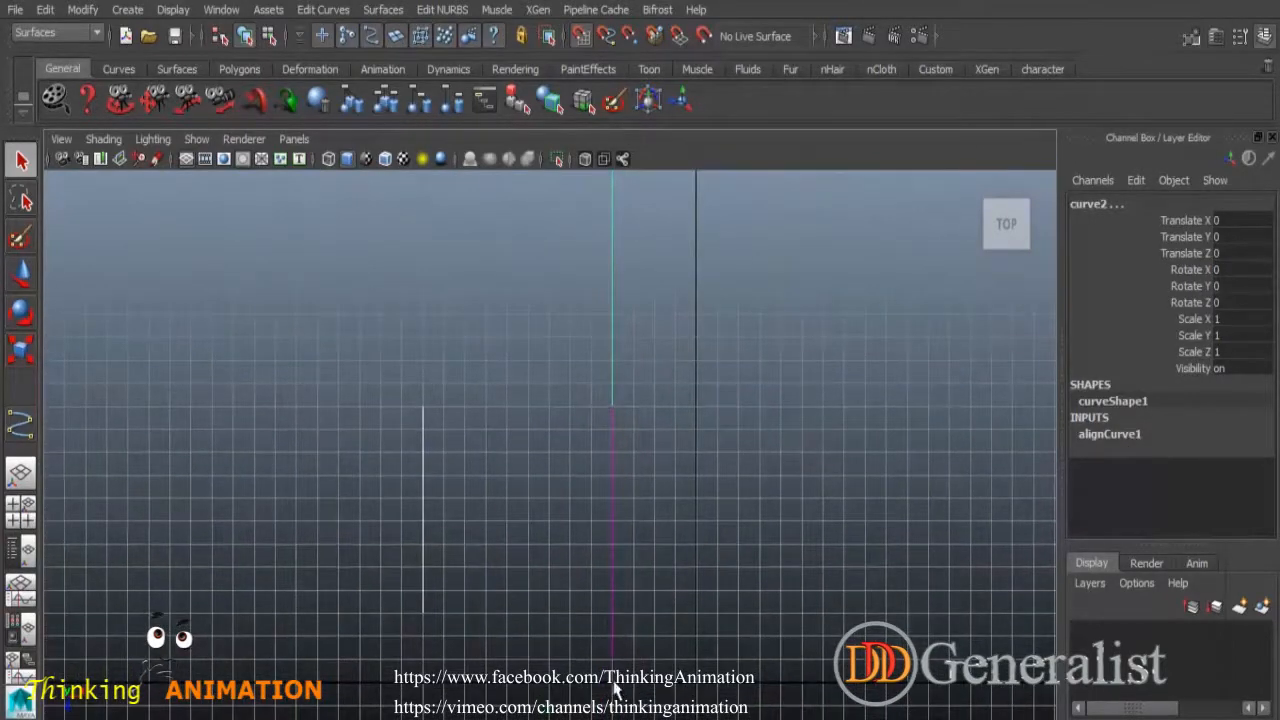
pyautogui.click(710, 629)
pyautogui.moveTo(406, 459); pyautogui.dragTo(464, 541)
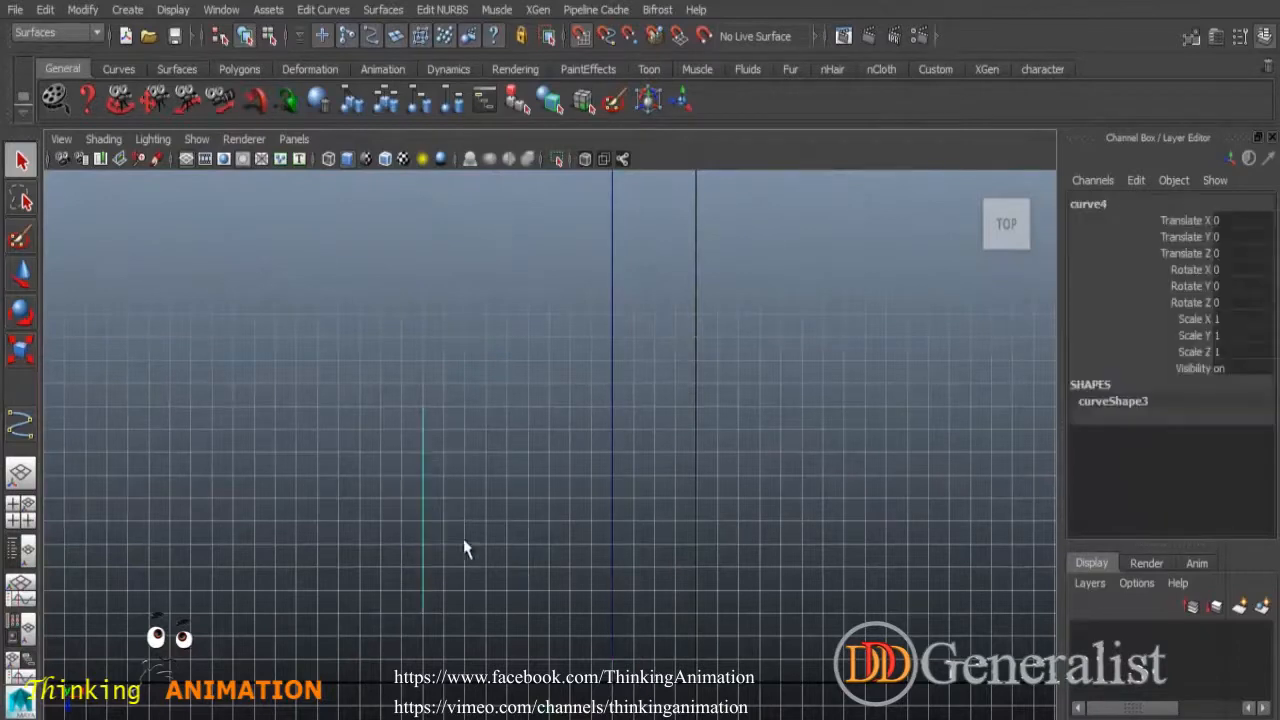
pyautogui.keyDown('shift'); pyautogui.click(606, 468); pyautogui.keyUp('shift')
pyautogui.click(333, 12)
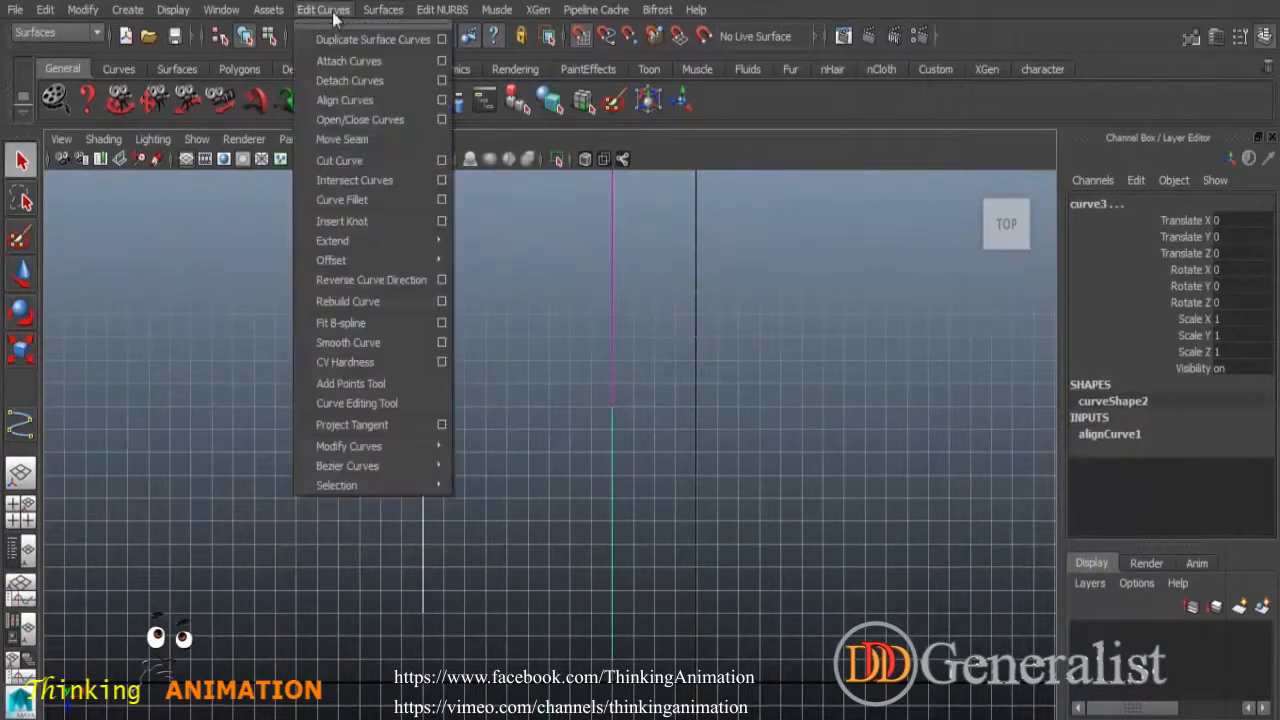
pyautogui.click(367, 98)
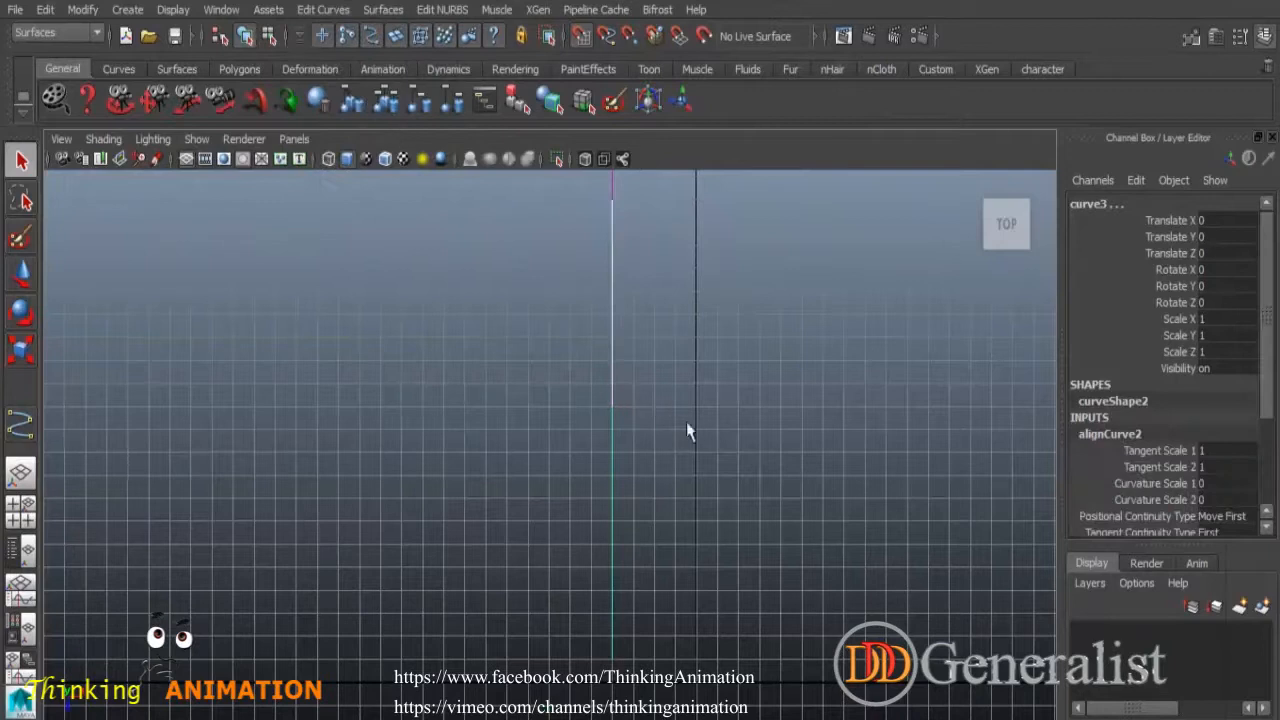
pyautogui.keyDown('alt'); pyautogui.moveTo(681, 373); pyautogui.dragTo(674, 488, button='middle'); pyautogui.keyUp('alt')
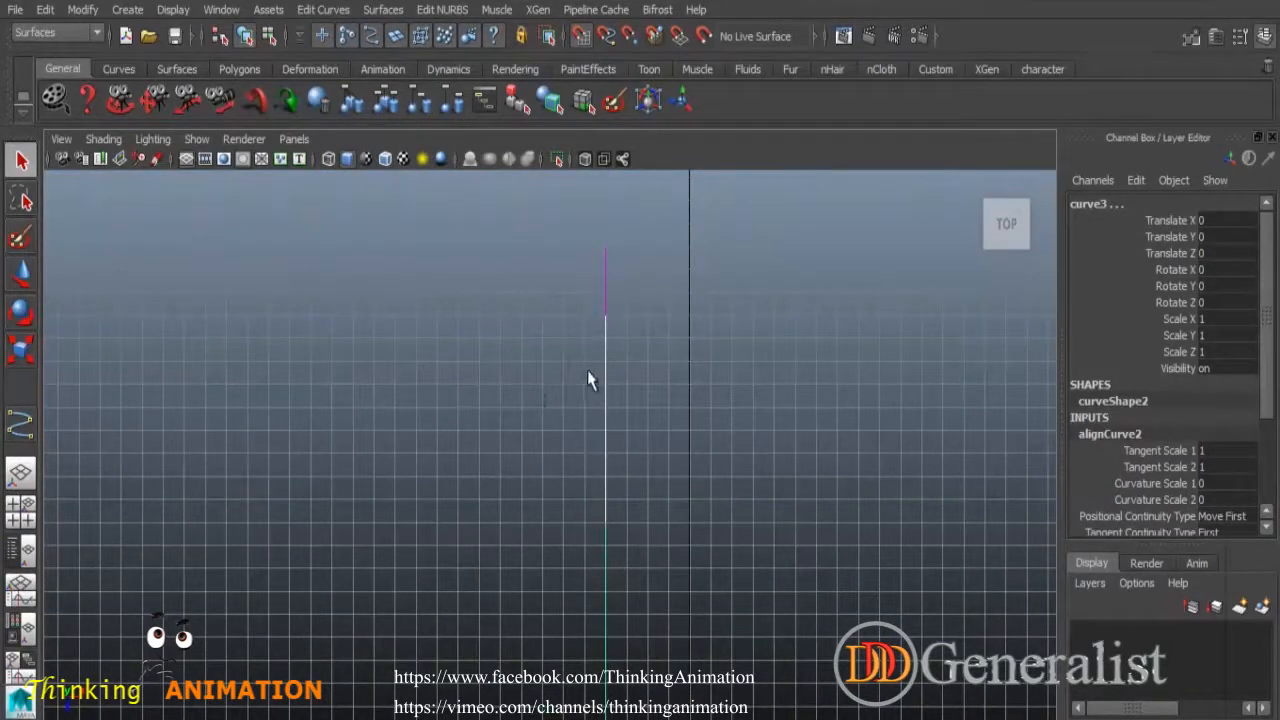
pyautogui.hotkey('ctrl', 'z')
pyautogui.keyDown('alt'); pyautogui.moveTo(687, 346); pyautogui.dragTo(685, 435, button='middle'); pyautogui.keyUp('alt')
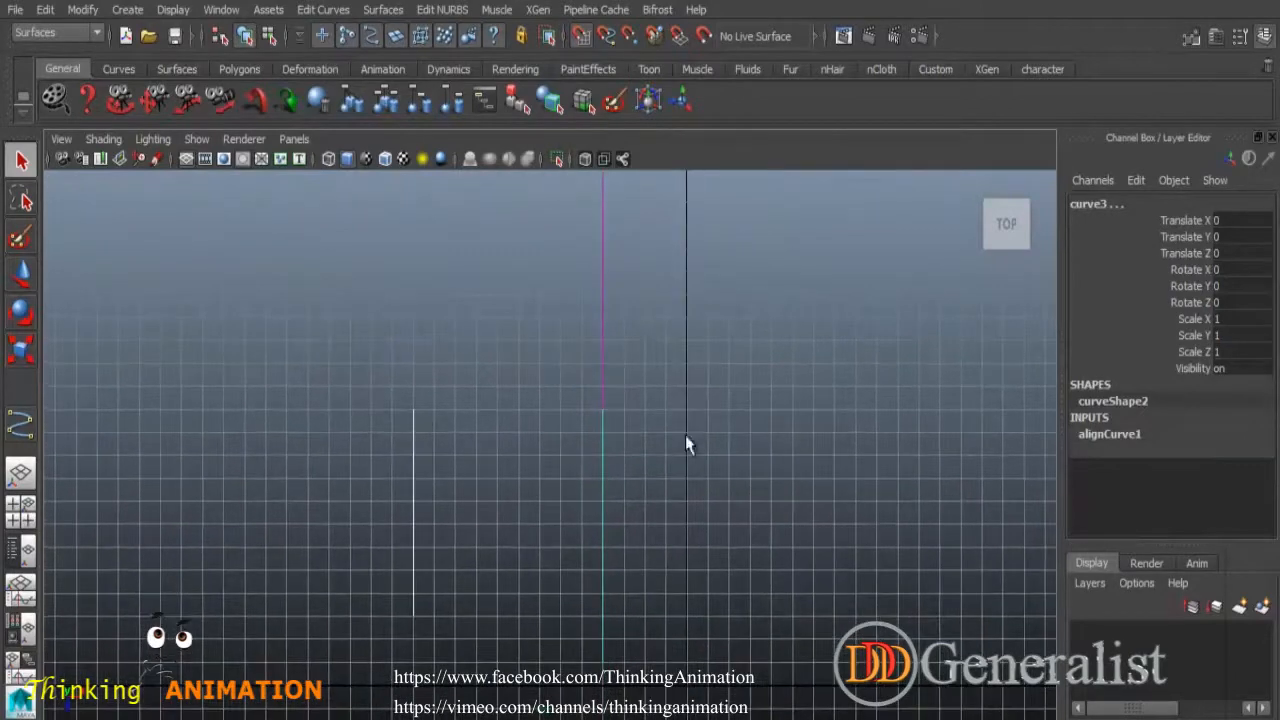
pyautogui.click(686, 480)
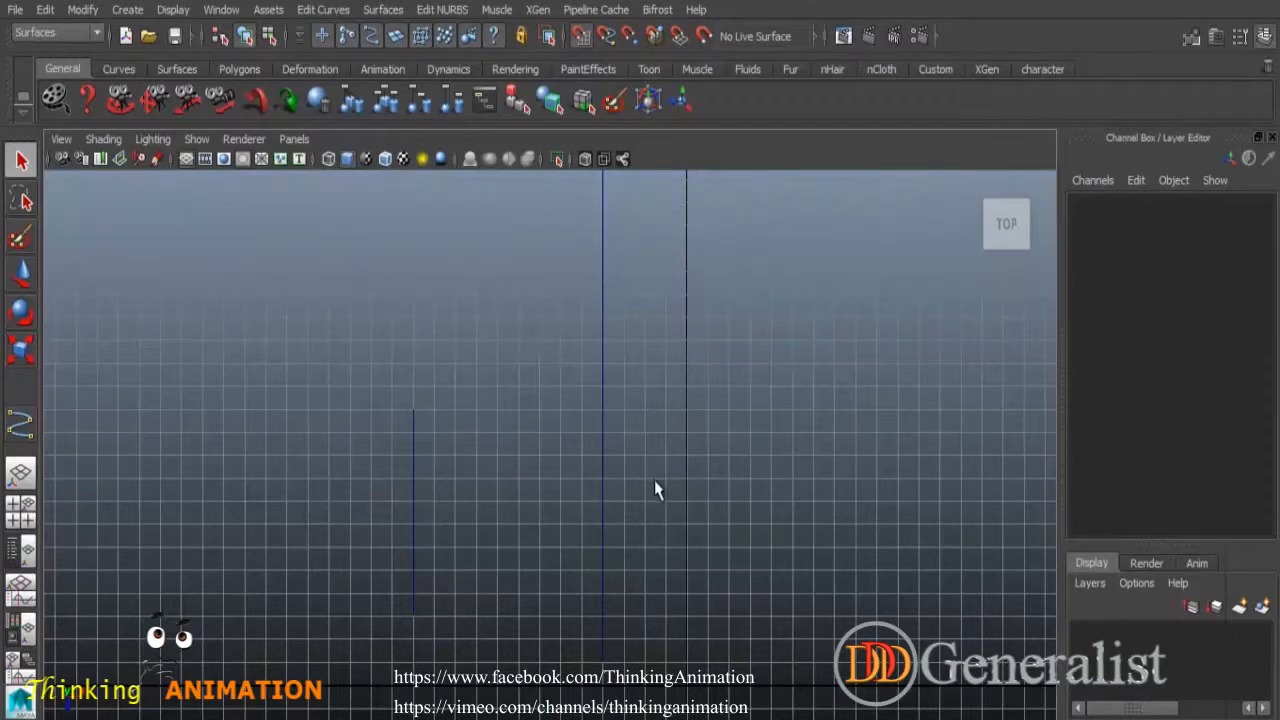
pyautogui.hotkey('ctrl', 'z')
pyautogui.hotkey('ctrl', 'z')
pyautogui.hotkey('ctrl', 'z')
pyautogui.hotkey('ctrl', 'z')
pyautogui.hotkey('ctrl', 'z')
pyautogui.hotkey('ctrl', 'z')
pyautogui.hotkey('ctrl', 'z')
pyautogui.hotkey('ctrl', 'z')
pyautogui.hotkey('ctrl', 'z')
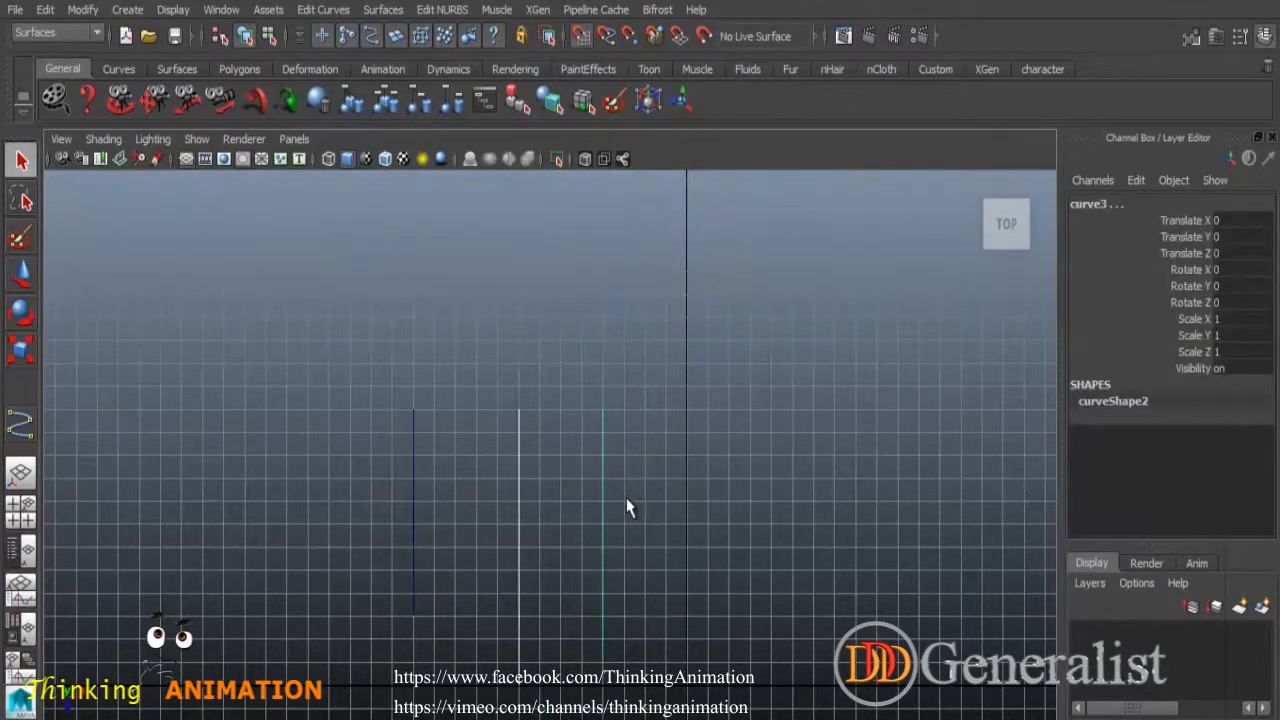
# Select the middle and right curves and align them with Align Curves.
pyautogui.click(516, 454)
pyautogui.keyDown('shift'); pyautogui.moveTo(656, 528); pyautogui.dragTo(664, 536); pyautogui.keyUp('shift')
pyautogui.click(688, 498)
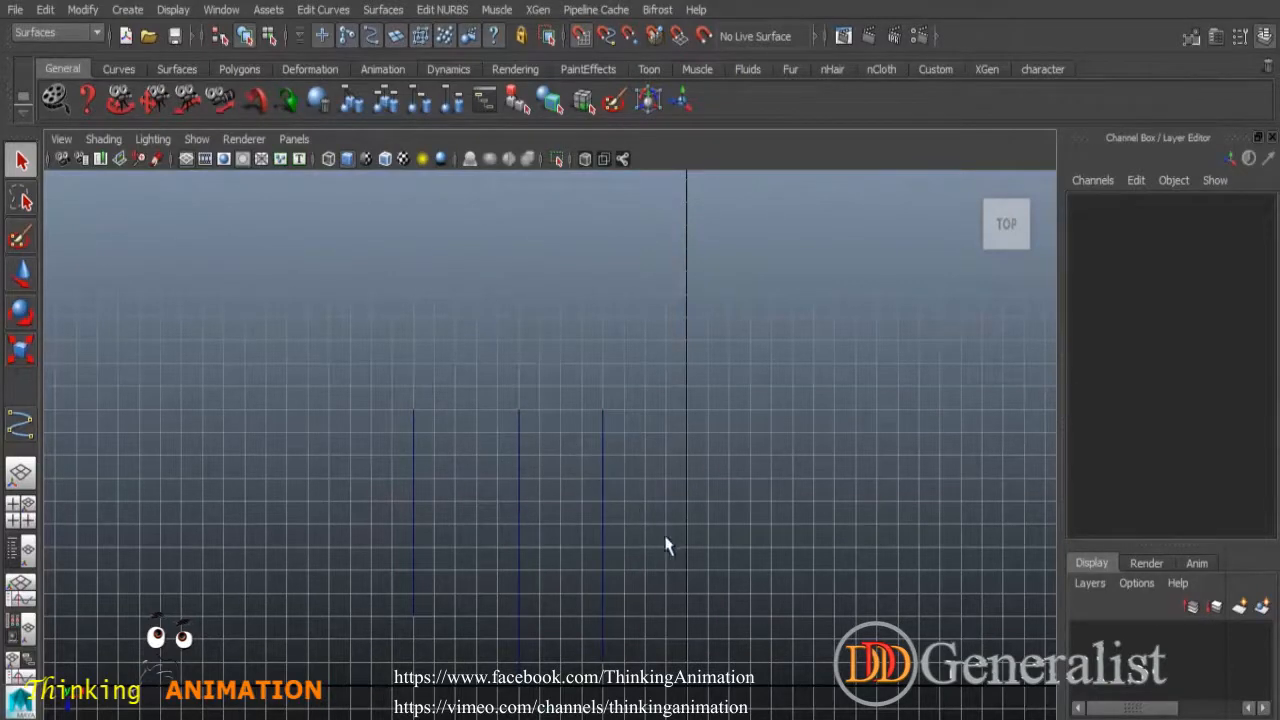
pyautogui.keyDown('alt'); pyautogui.moveTo(668, 545); pyautogui.dragTo(657, 443, button='middle'); pyautogui.keyUp('alt')
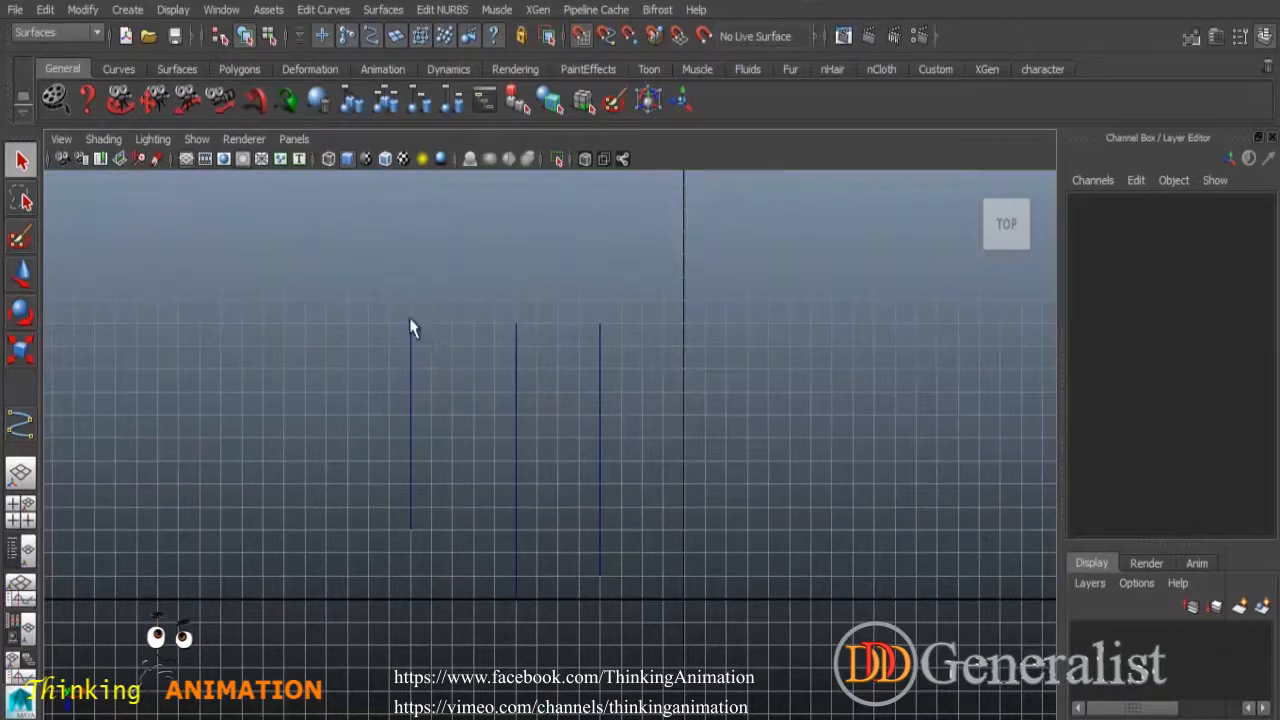
pyautogui.moveTo(438, 350); pyautogui.dragTo(440, 351)
pyautogui.click(486, 590)
pyautogui.moveTo(536, 632); pyautogui.dragTo(540, 634)
pyautogui.click(586, 650)
pyautogui.click(516, 416)
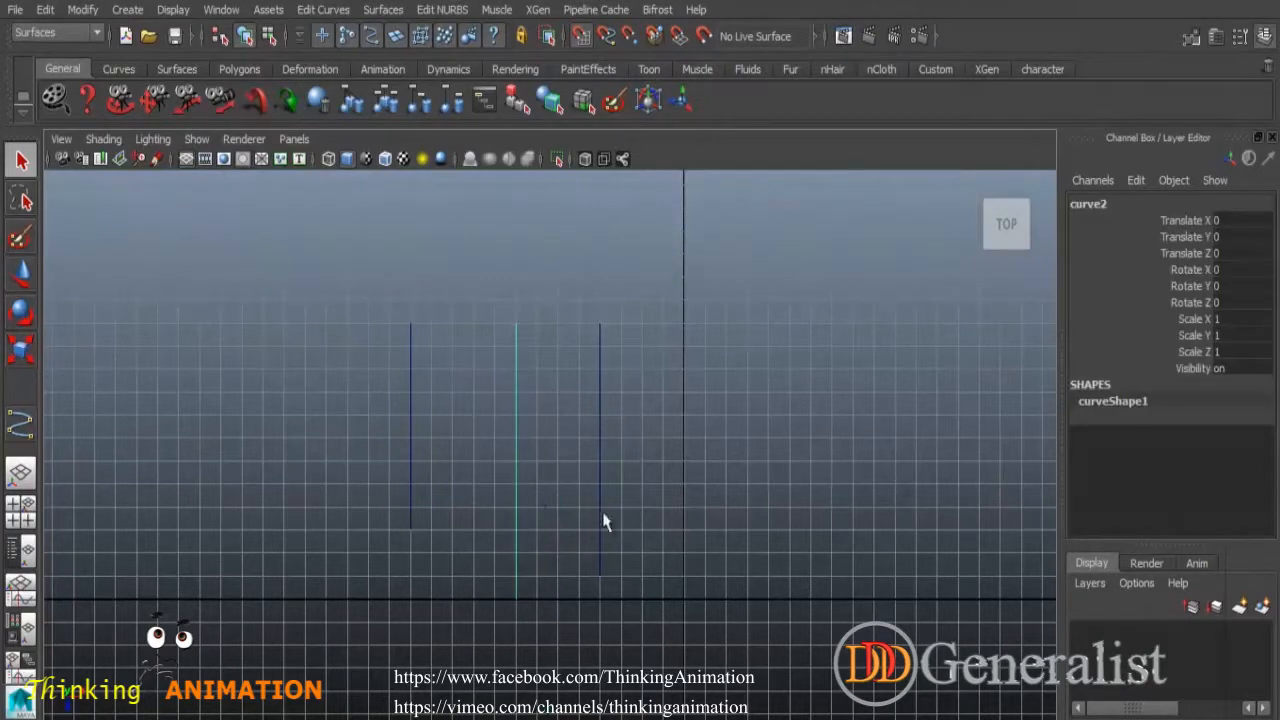
pyautogui.keyDown('shift'); pyautogui.moveTo(587, 368); pyautogui.dragTo(714, 520); pyautogui.keyUp('shift')
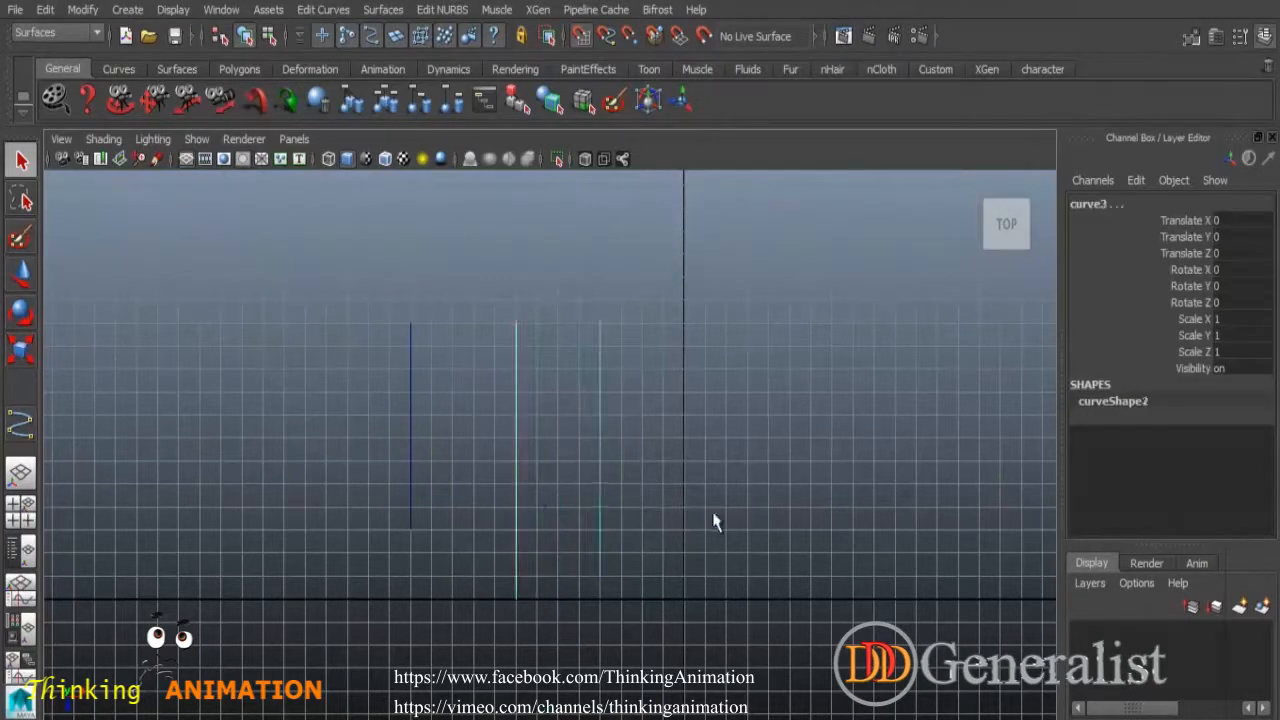
pyautogui.click(325, 10)
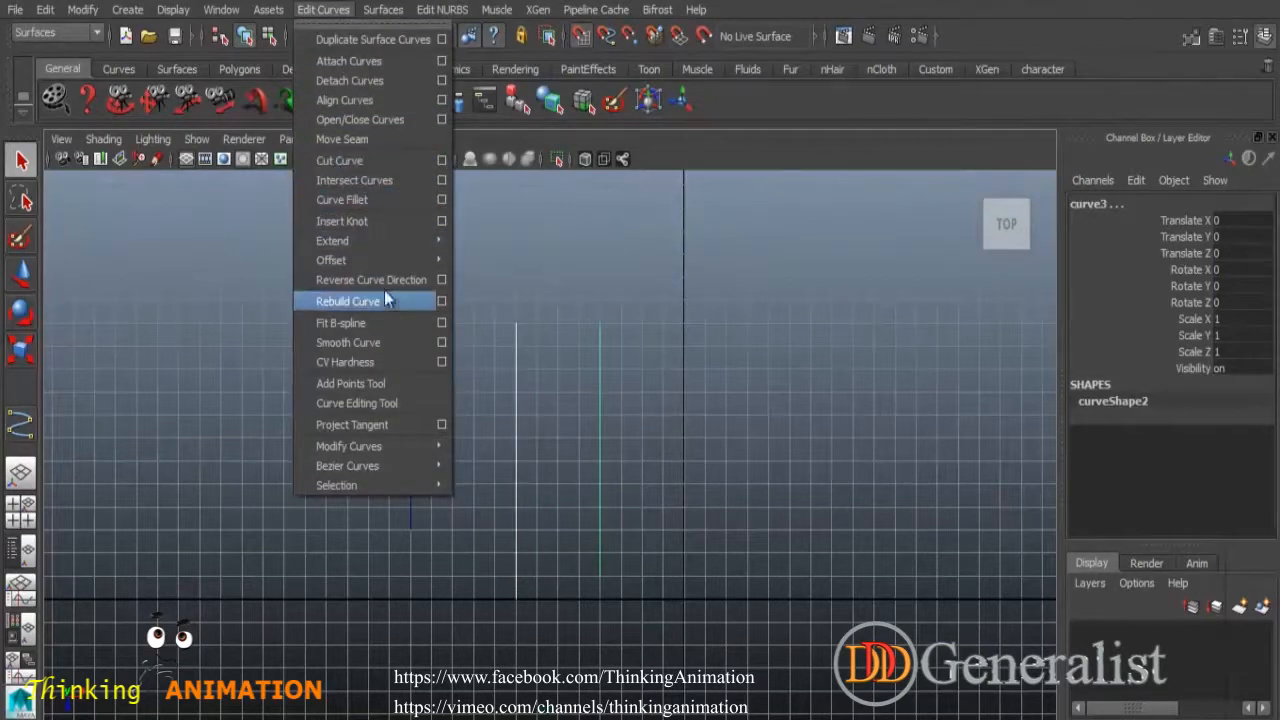
pyautogui.click(362, 101)
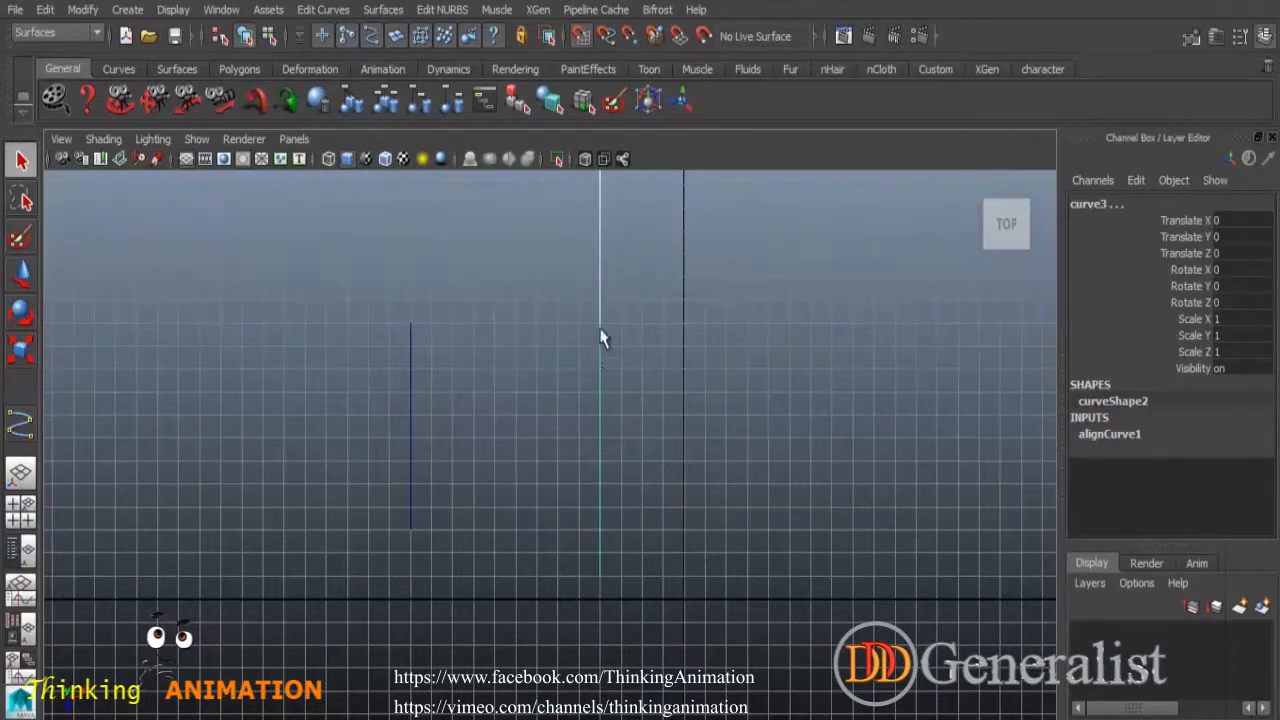
# Select only the long right-hand curve and show the Edit Curves menu.
pyautogui.click(505, 403)
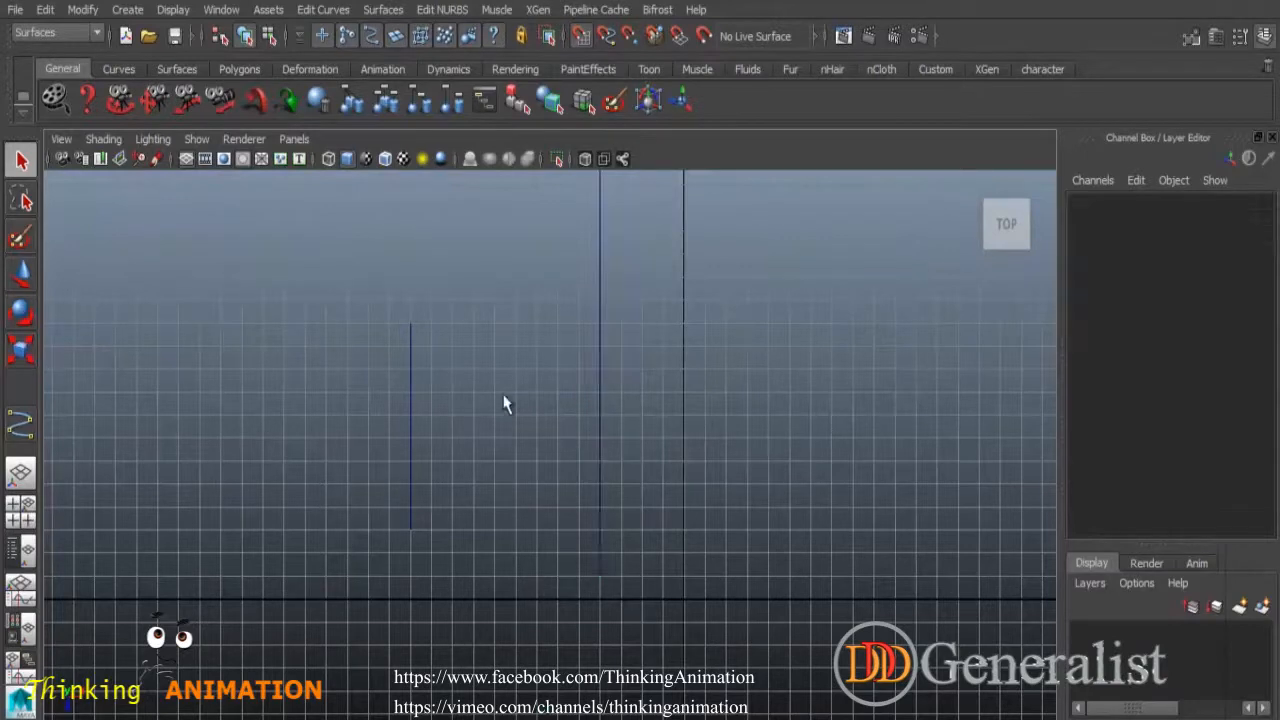
pyautogui.moveTo(376, 362); pyautogui.dragTo(457, 405)
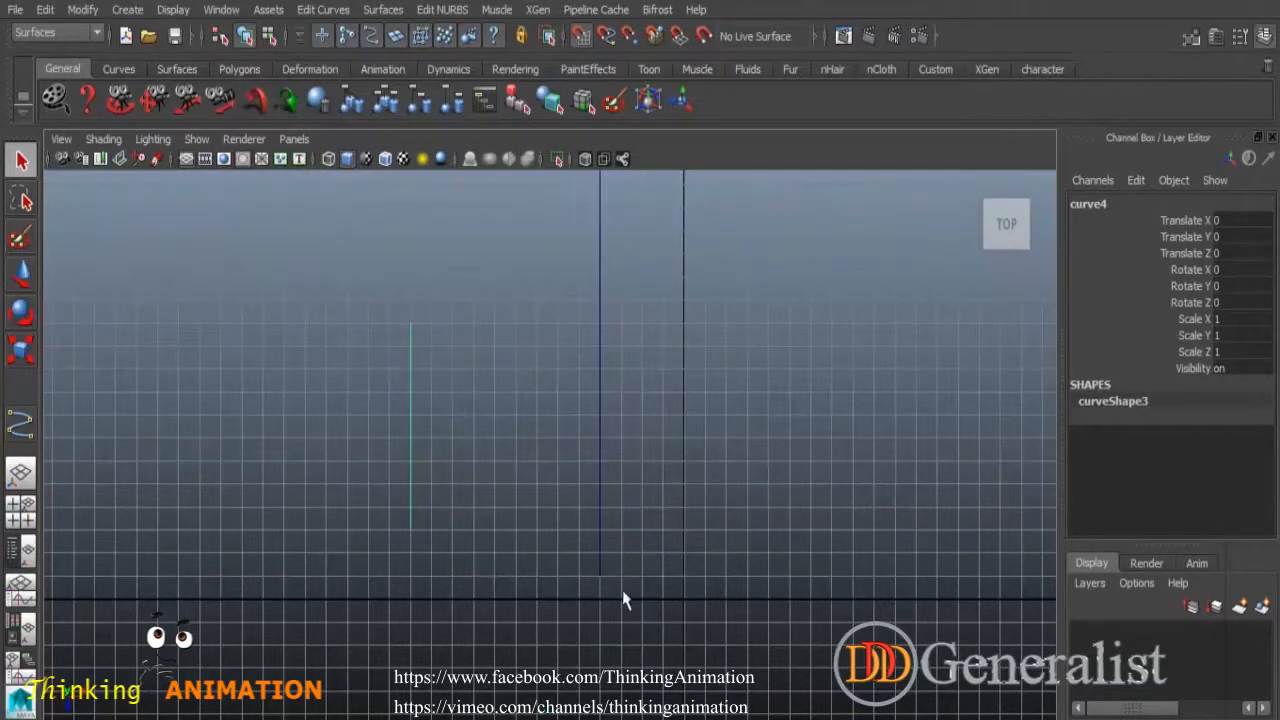
pyautogui.click(653, 490)
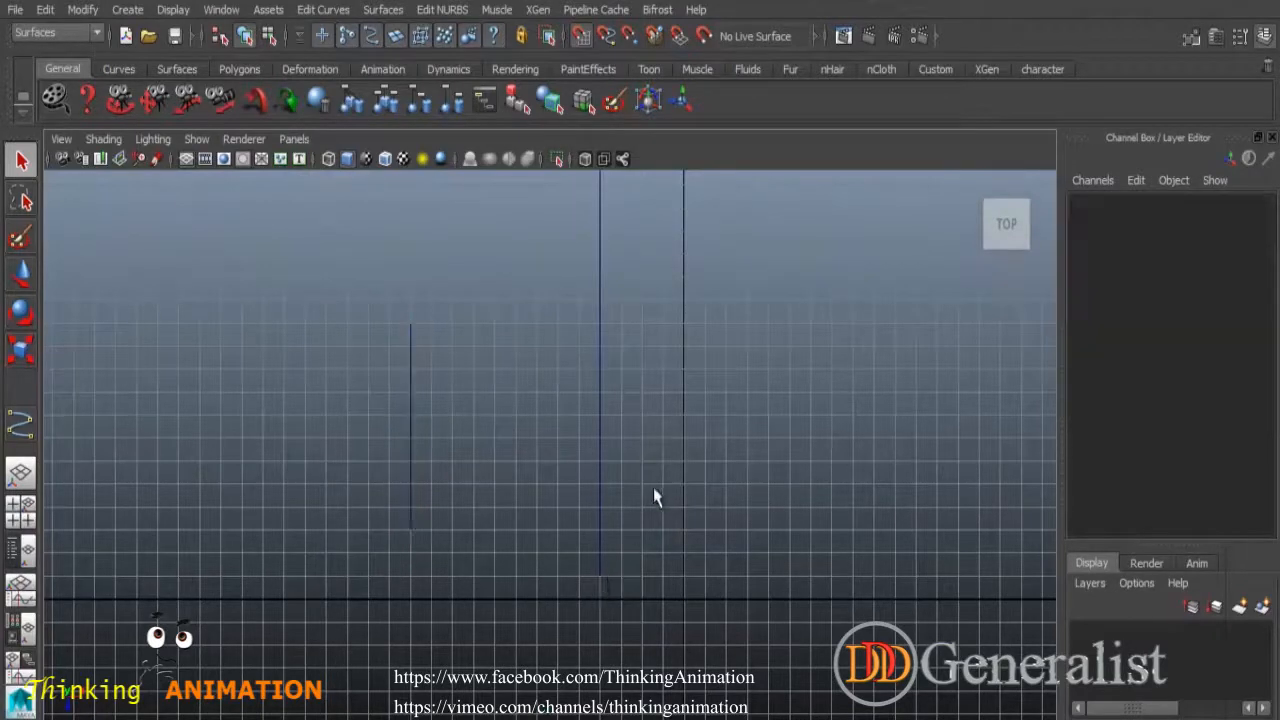
pyautogui.click(600, 392)
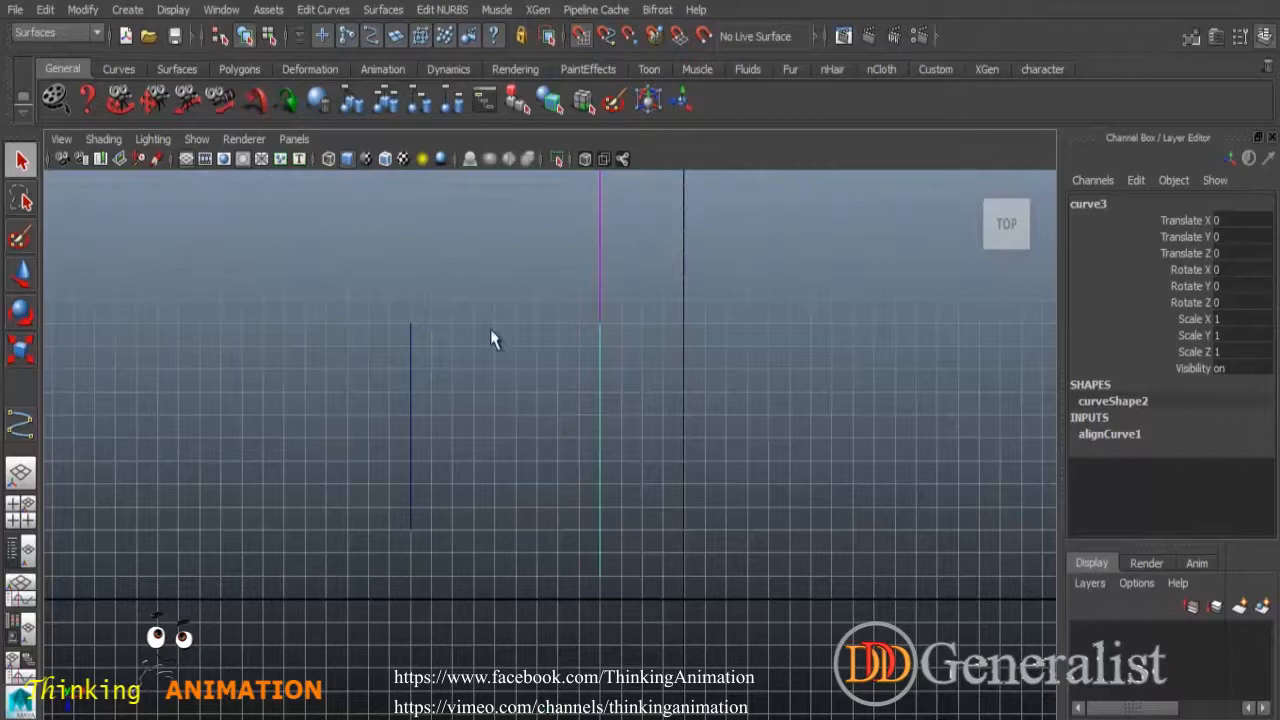
pyautogui.click(322, 10)
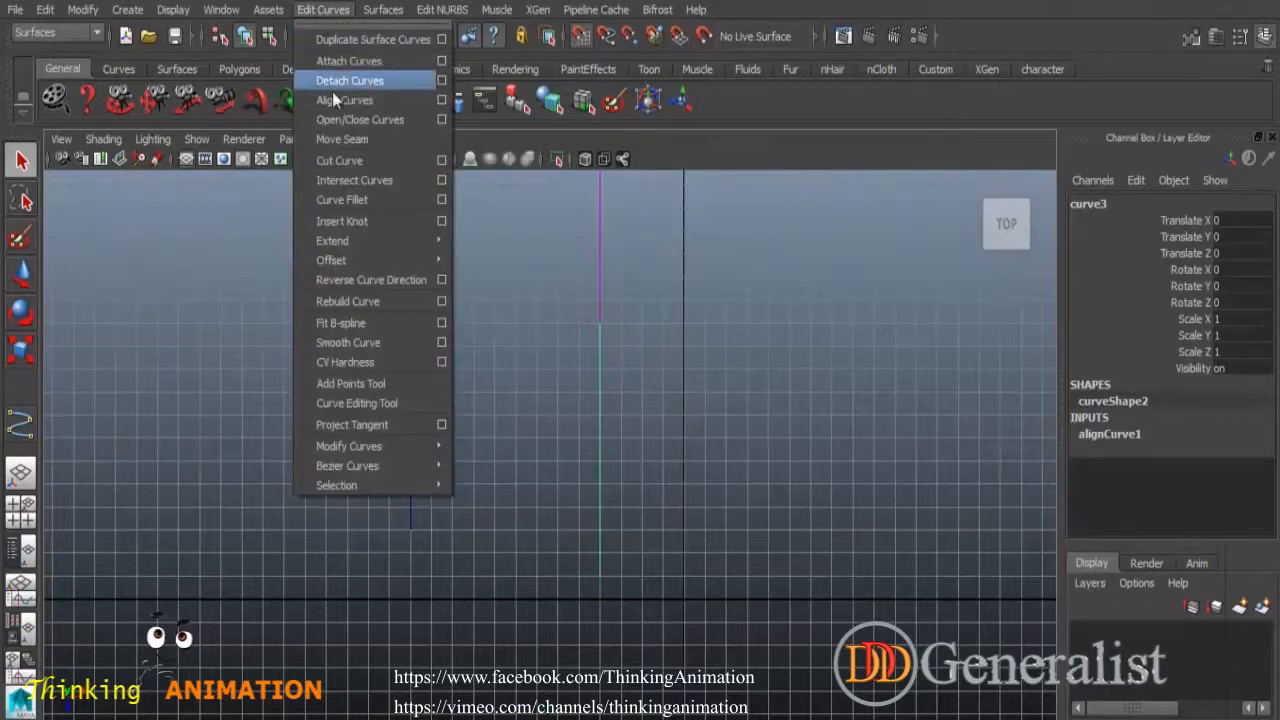
# Reverse the right curve's direction and align the left and right curves end to end.
pyautogui.click(353, 283)
pyautogui.click(537, 434)
pyautogui.moveTo(394, 380); pyautogui.dragTo(483, 478)
pyautogui.keyDown('shift'); pyautogui.click(600, 400); pyautogui.keyUp('shift')
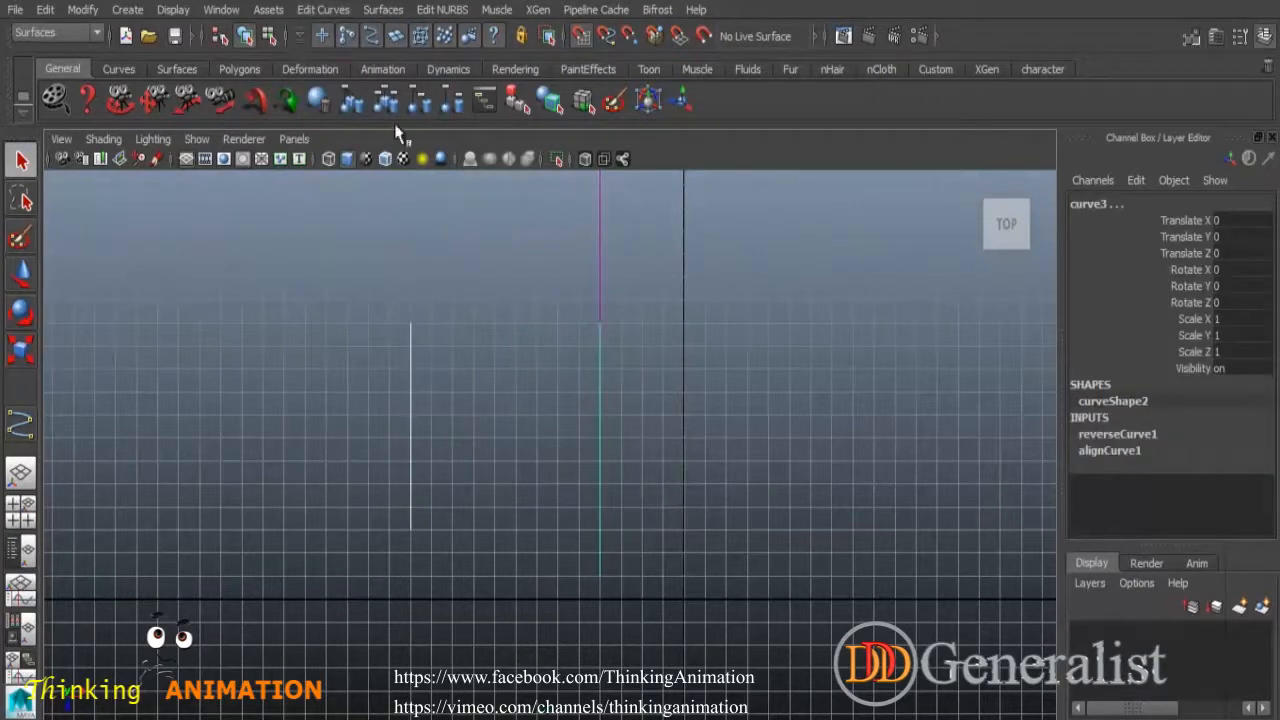
pyautogui.click(323, 10)
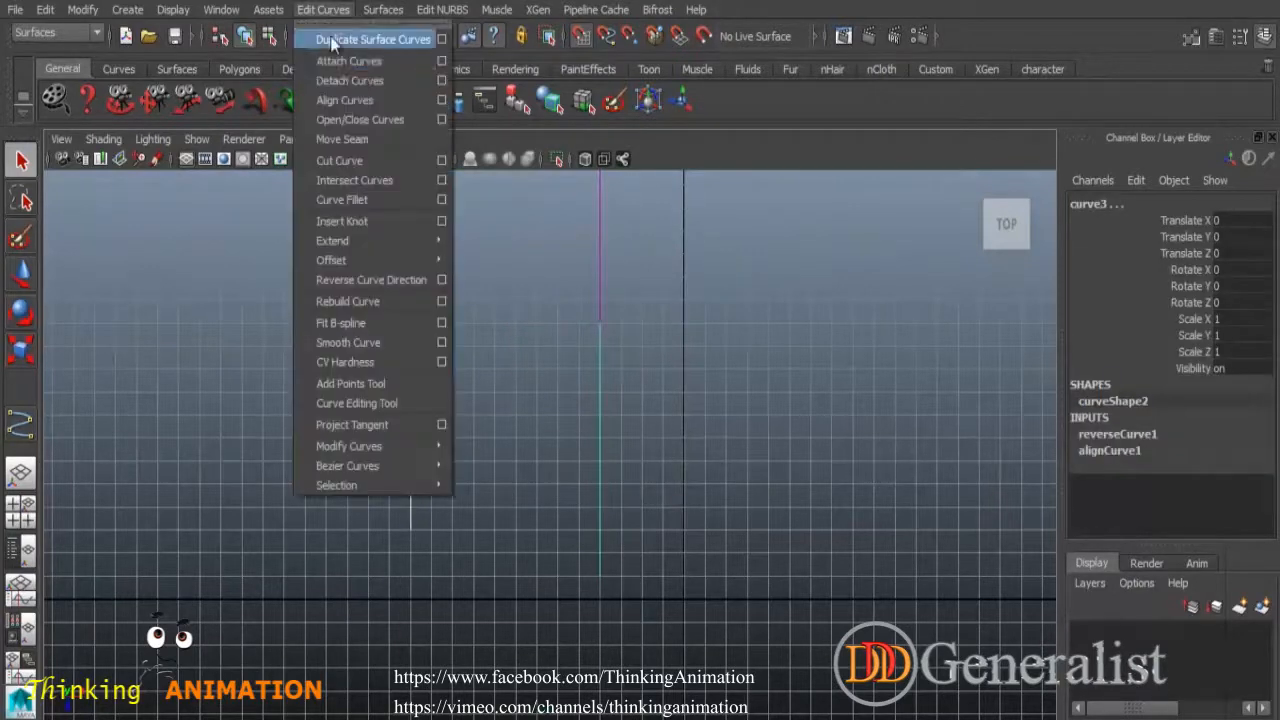
pyautogui.click(347, 101)
# Select the lower and upper joined curves and frame them in the view.
pyautogui.click(547, 390)
pyautogui.scroll(-3, 665, 462)
pyautogui.scroll(3, 651, 450)
pyautogui.moveTo(569, 417); pyautogui.dragTo(629, 460)
pyautogui.moveTo(566, 268); pyautogui.dragTo(640, 319)
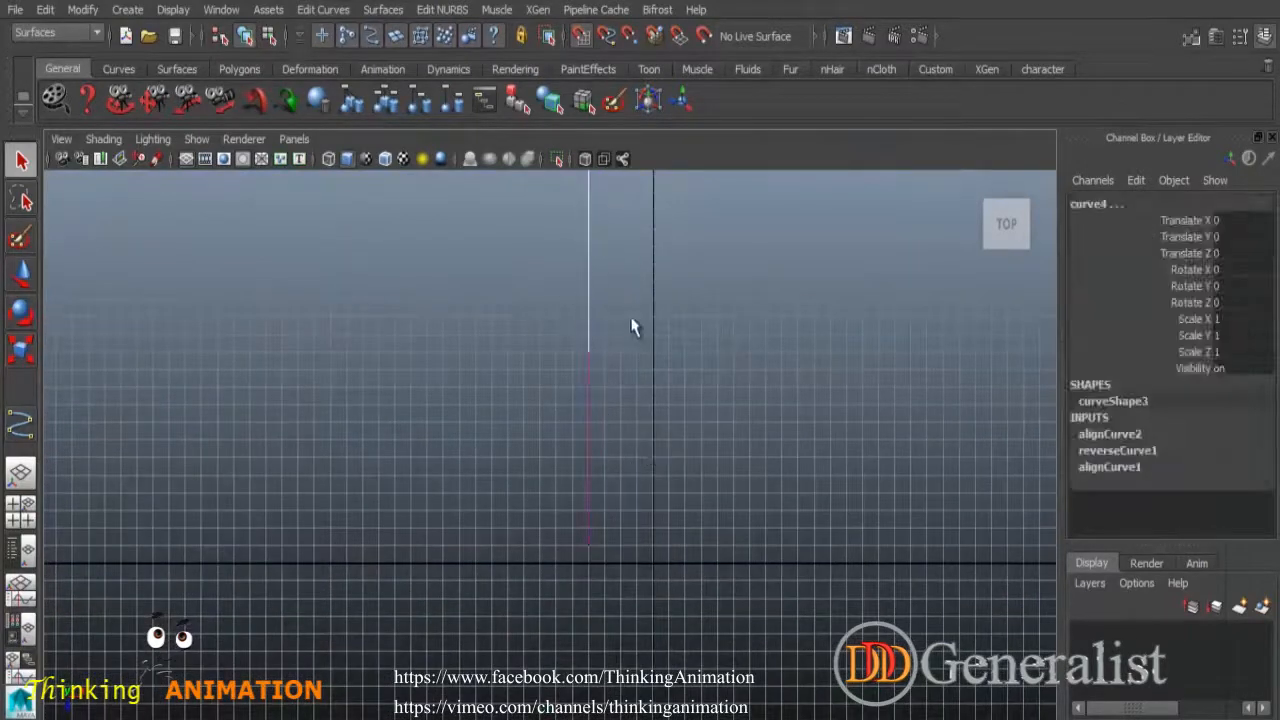
pyautogui.keyDown('alt'); pyautogui.moveTo(637, 410); pyautogui.dragTo(633, 488, button='middle'); pyautogui.keyUp('alt')
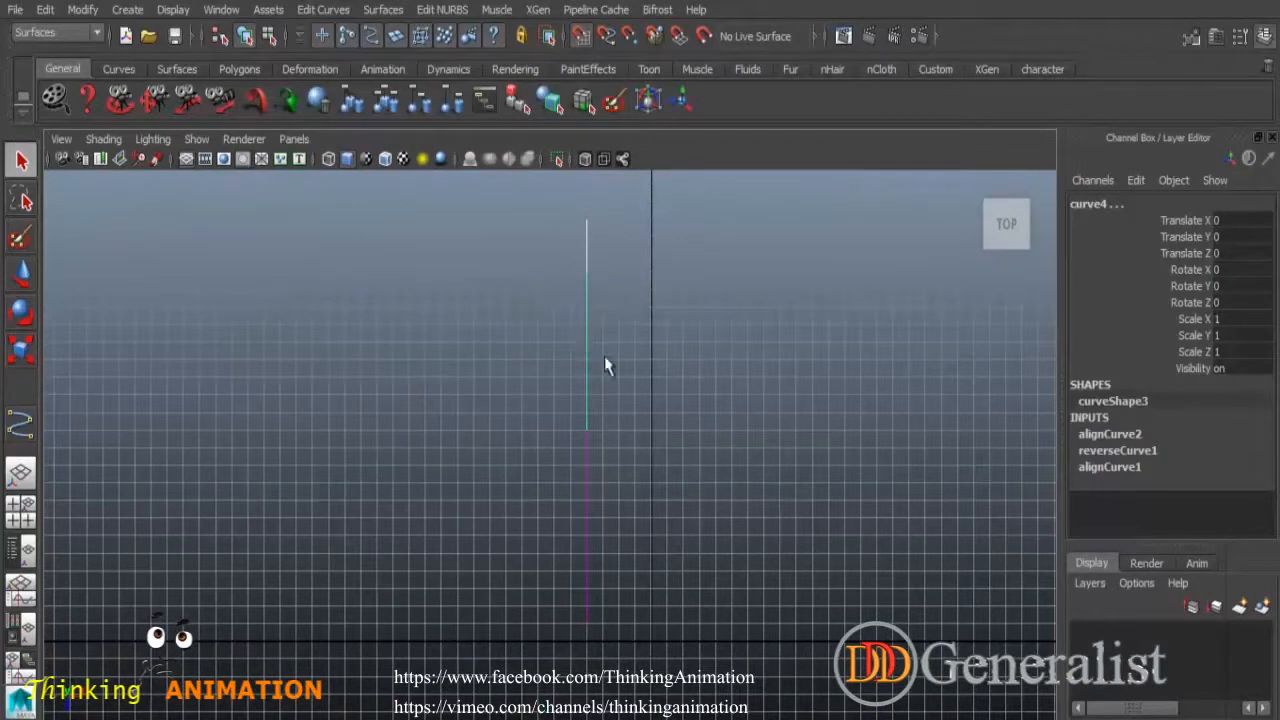
# Undo the curve alignment with the Move tool active.
pyautogui.click(612, 420)
pyautogui.hotkey('ctrl', 'z')
pyautogui.click(20, 275)
pyautogui.click(312, 398)
pyautogui.hotkey('ctrl', 'z')
# Check the curves by selecting the long right curve, then the short left curve.
pyautogui.click(548, 457)
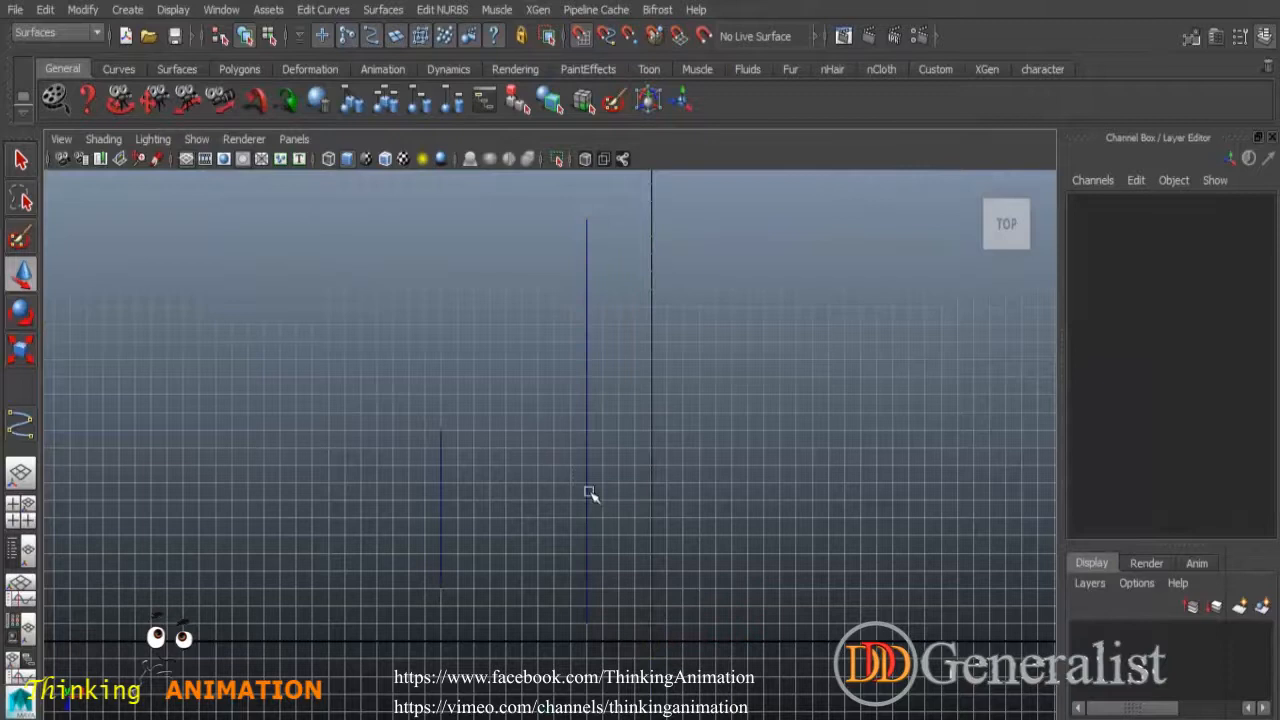
pyautogui.click(586, 531)
pyautogui.click(494, 532)
pyautogui.click(443, 486)
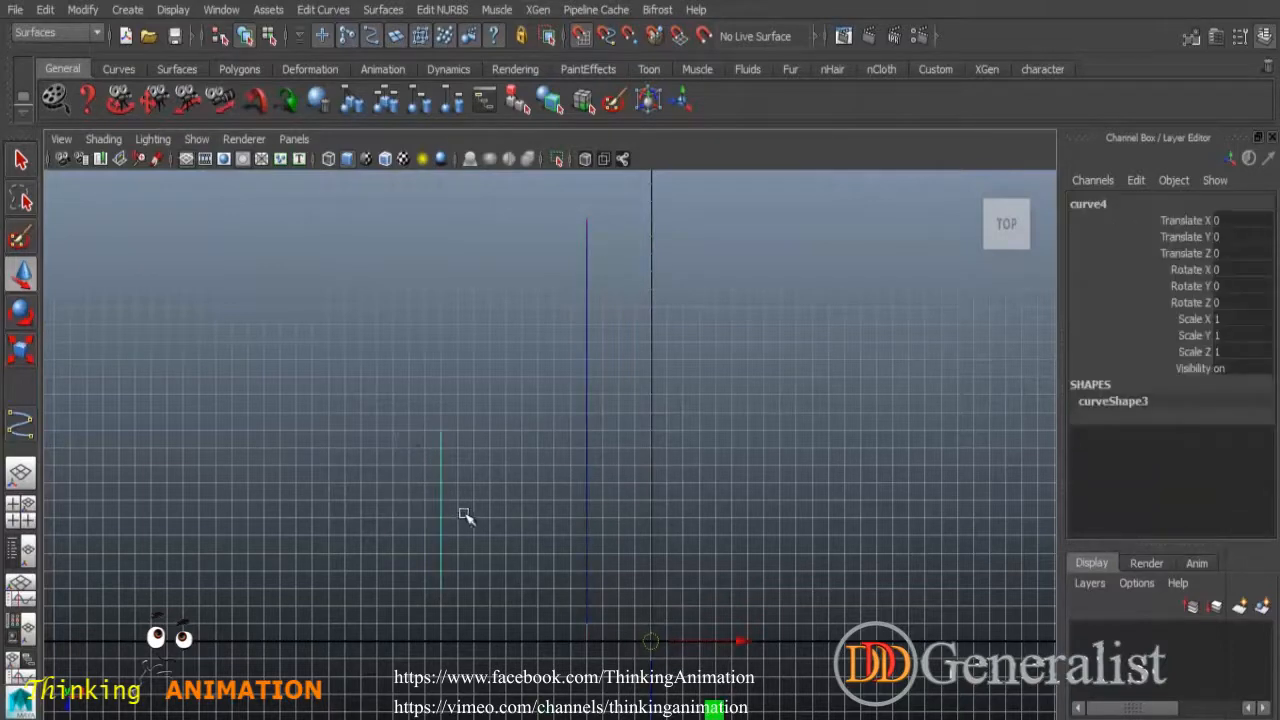
pyautogui.click(378, 464)
pyautogui.click(442, 510)
# Select the short left and long right curves and apply Align Curves again.
pyautogui.click(323, 9)
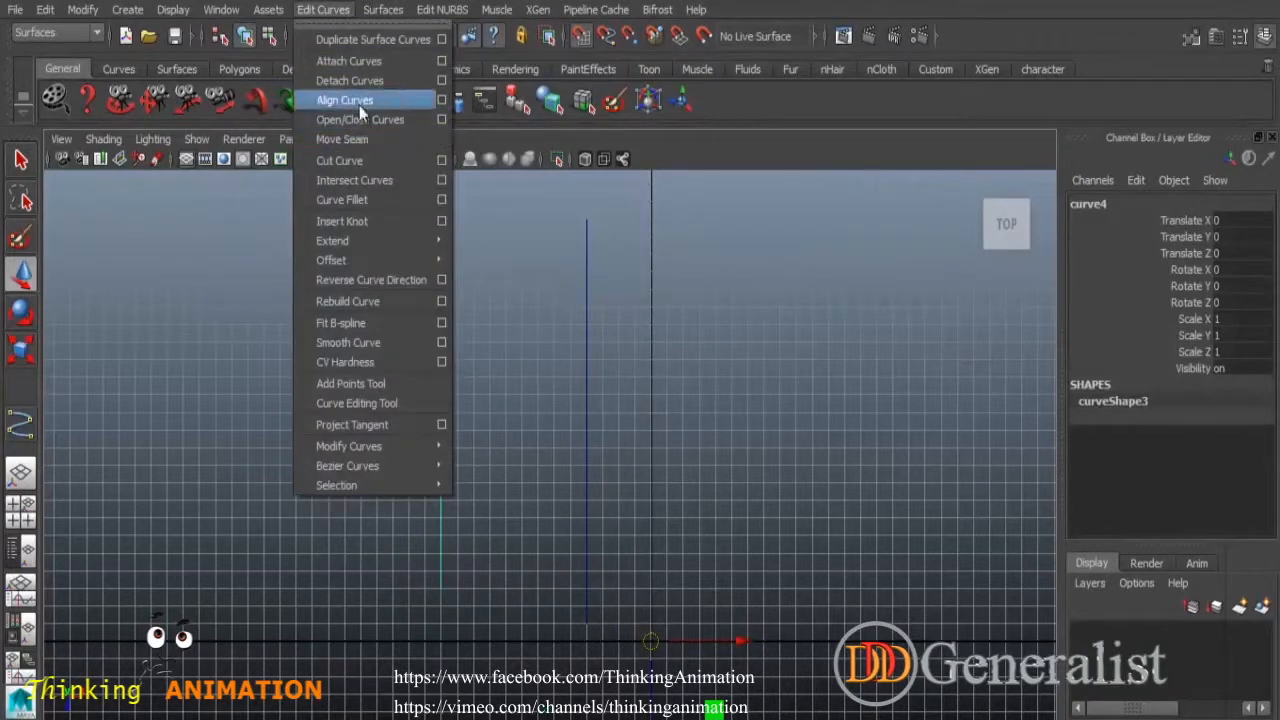
pyautogui.click(408, 280)
pyautogui.click(534, 470)
pyautogui.moveTo(414, 468); pyautogui.dragTo(496, 539)
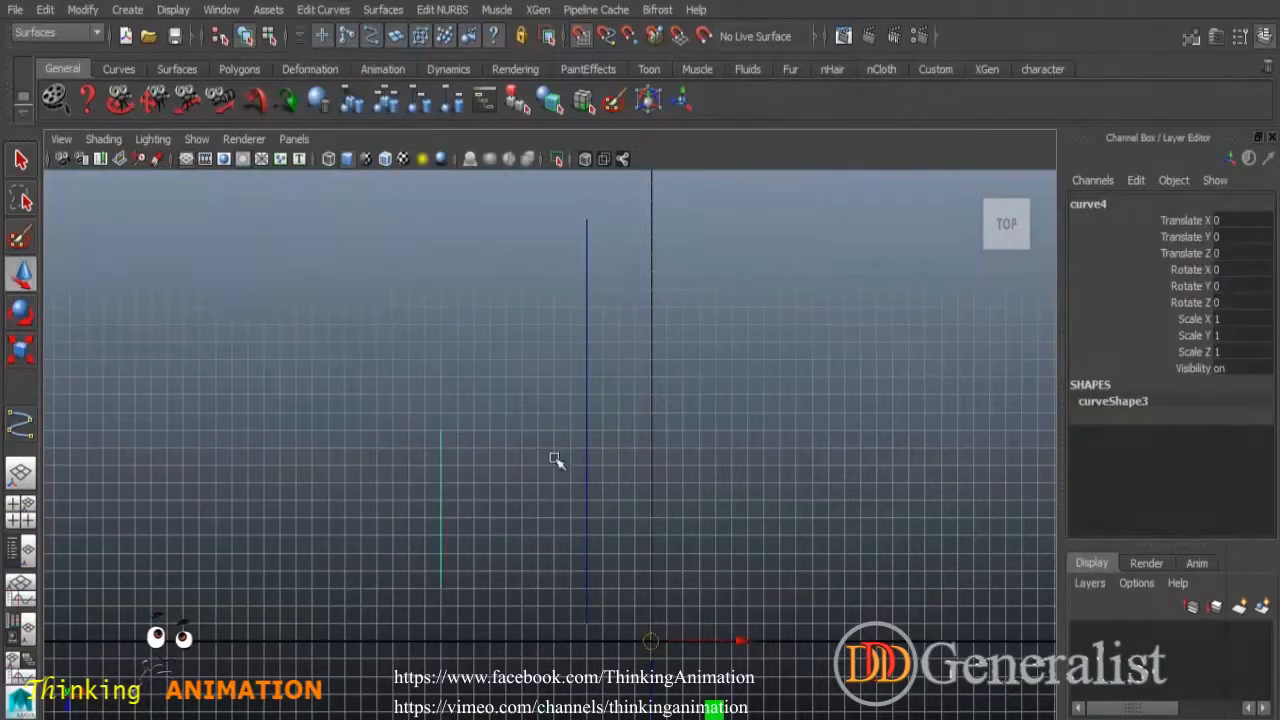
pyautogui.keyDown('shift'); pyautogui.moveTo(556, 460); pyautogui.dragTo(660, 543); pyautogui.keyUp('shift')
pyautogui.click(322, 9)
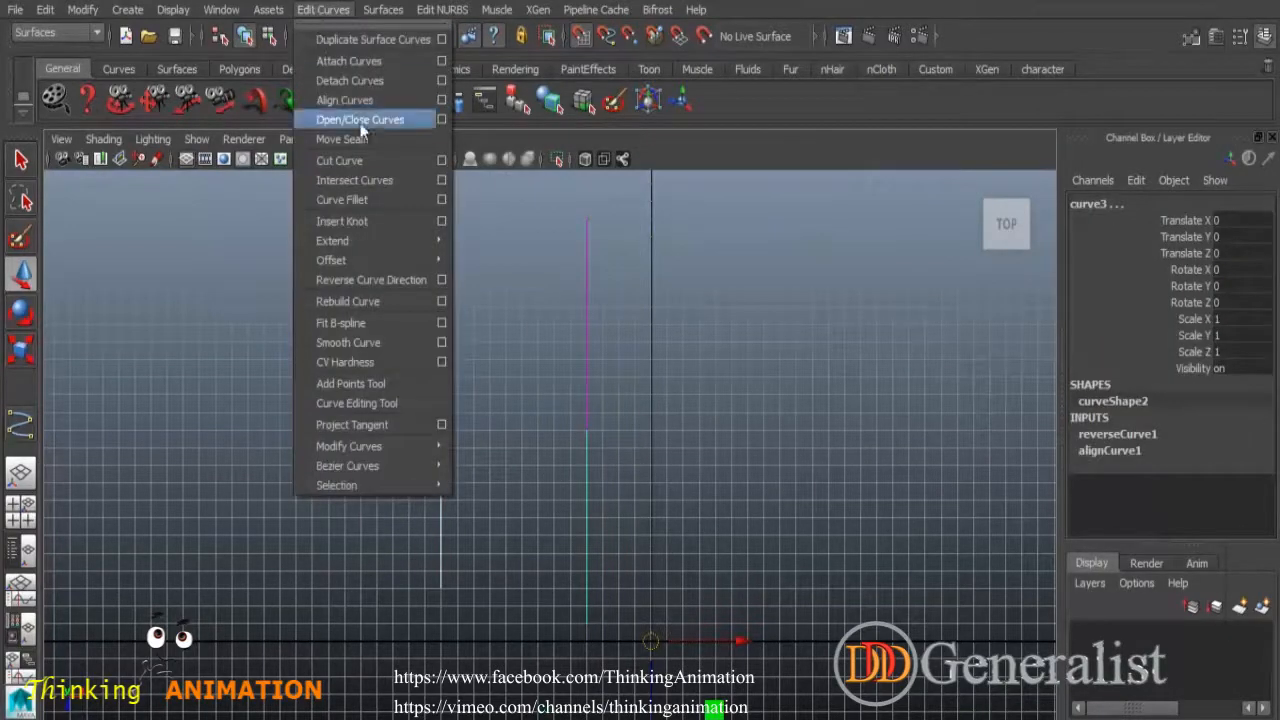
pyautogui.click(350, 100)
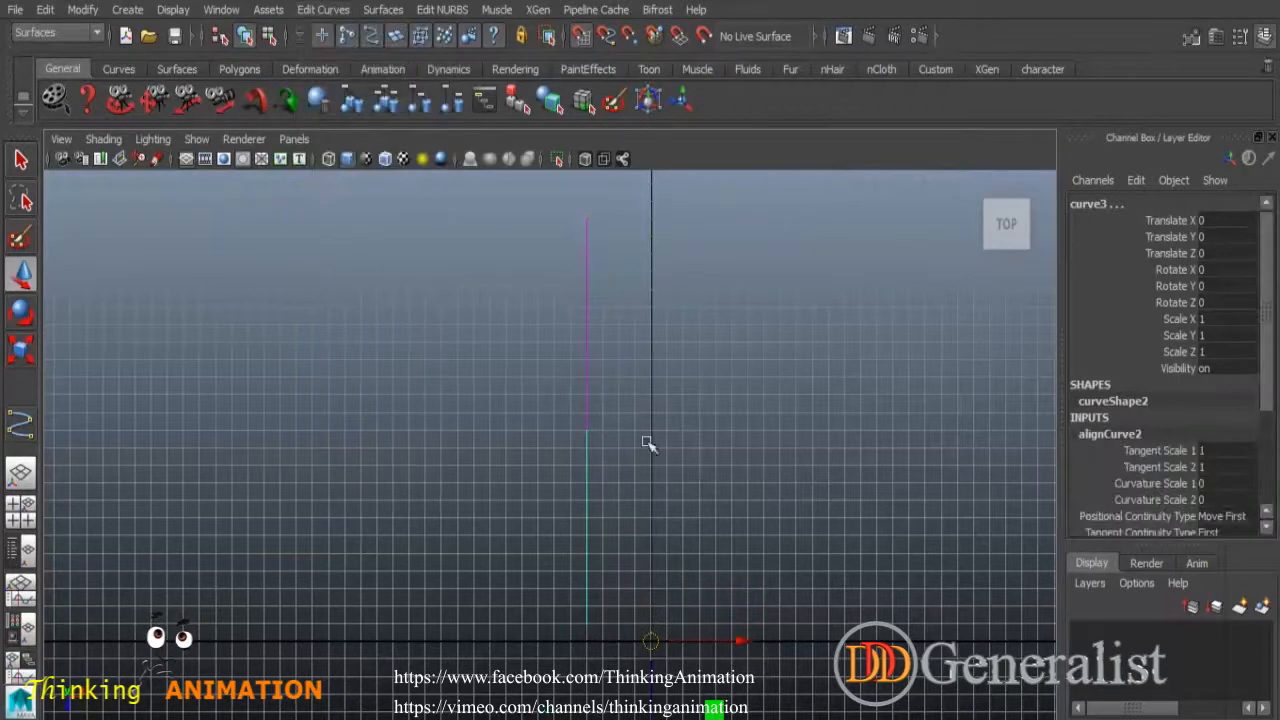
pyautogui.click(540, 455)
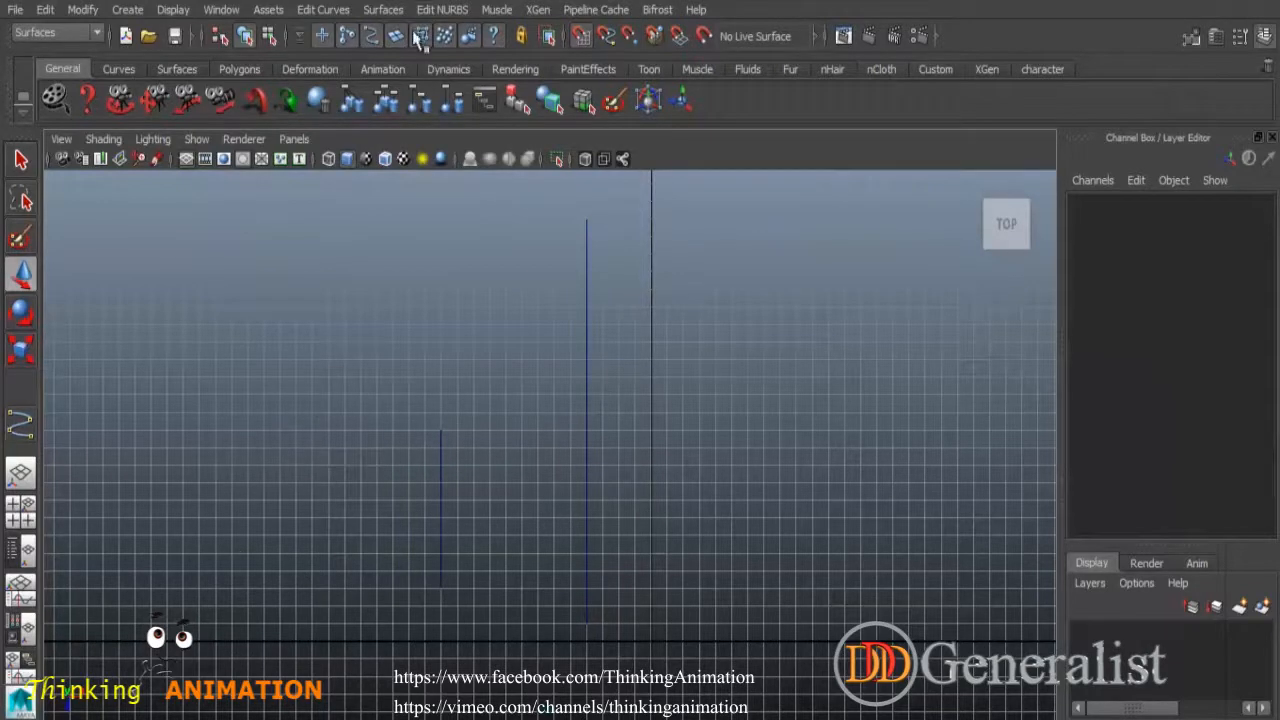
pyautogui.click(323, 9)
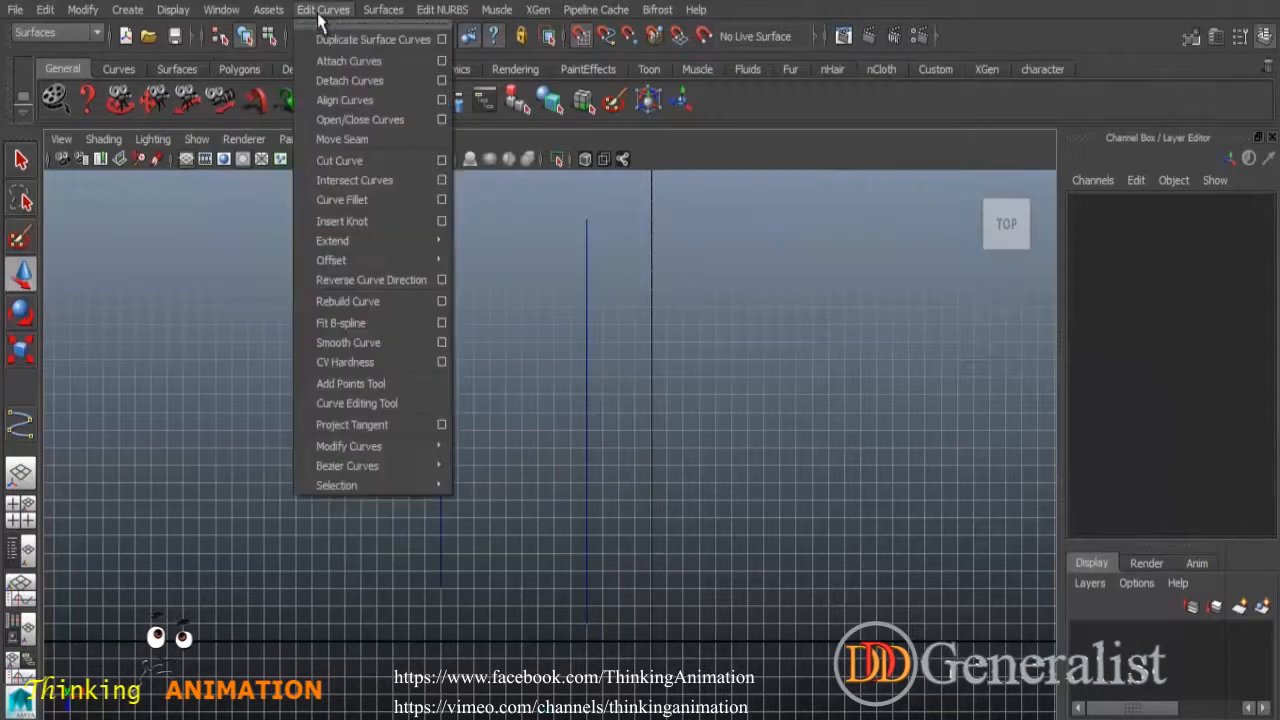
# In Align Curves options, set Modify position to Second and apply it to both curves.
pyautogui.click(441, 101)
pyautogui.moveTo(932, 40); pyautogui.dragTo(860, 45)
pyautogui.keyDown('alt'); pyautogui.moveTo(637, 388); pyautogui.dragTo(449, 340, button='middle'); pyautogui.keyUp('alt')
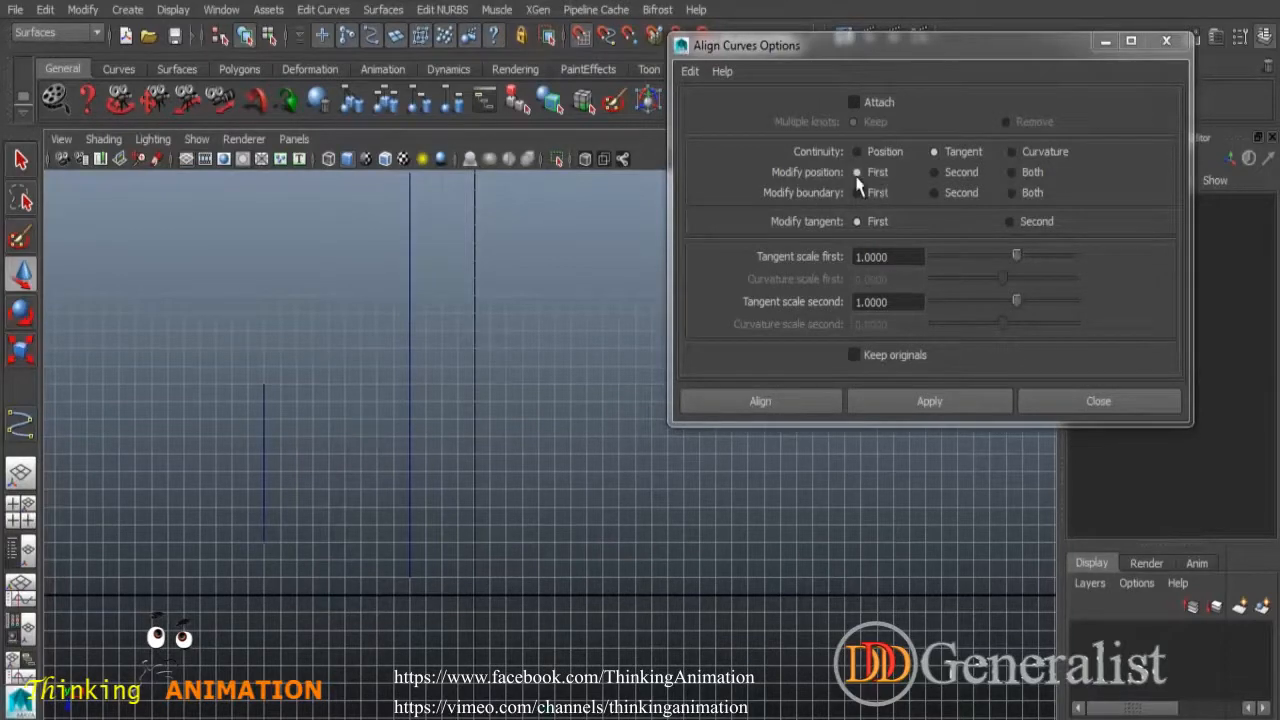
pyautogui.click(955, 175)
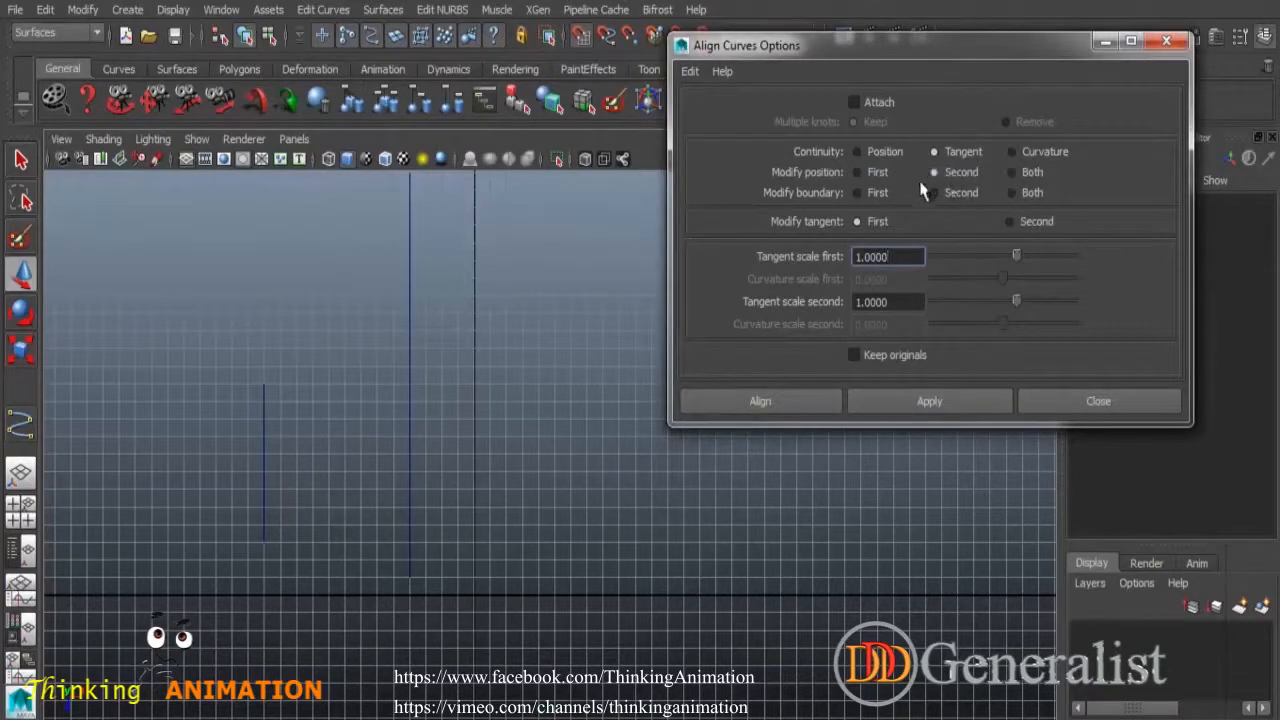
pyautogui.click(263, 418)
pyautogui.keyDown('shift'); pyautogui.click(409, 440); pyautogui.keyUp('shift')
pyautogui.click(925, 403)
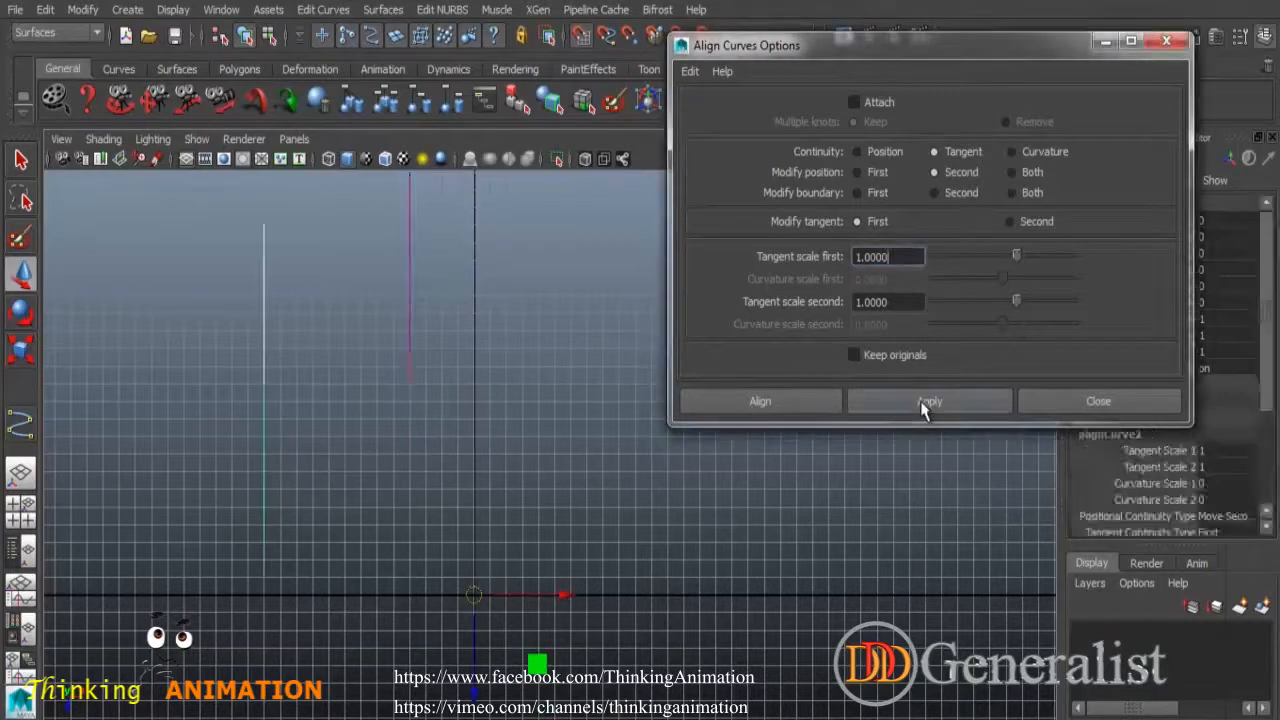
# Undo that alignment, restore Modify position to First and set Modify tangent to Second.
pyautogui.click(326, 318)
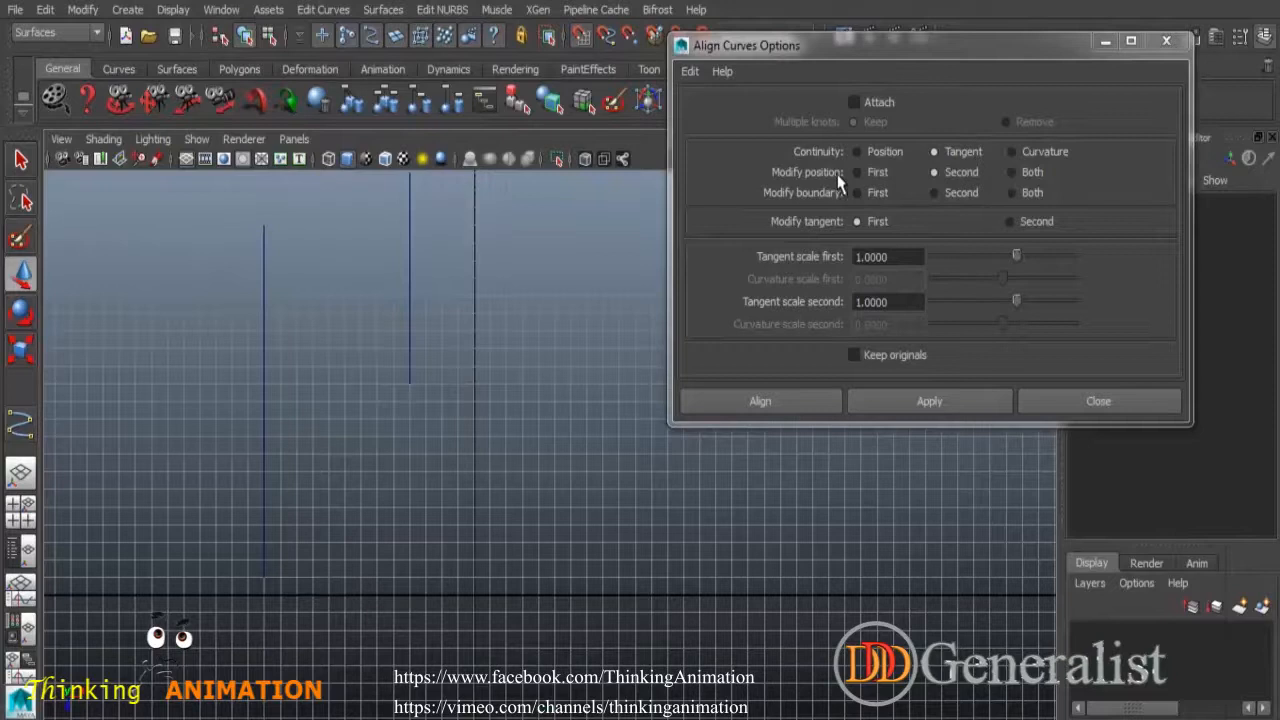
pyautogui.hotkey('ctrl', 'z')
pyautogui.hotkey('ctrl', 'z')
pyautogui.hotkey('ctrl', 'z')
pyautogui.click(563, 401)
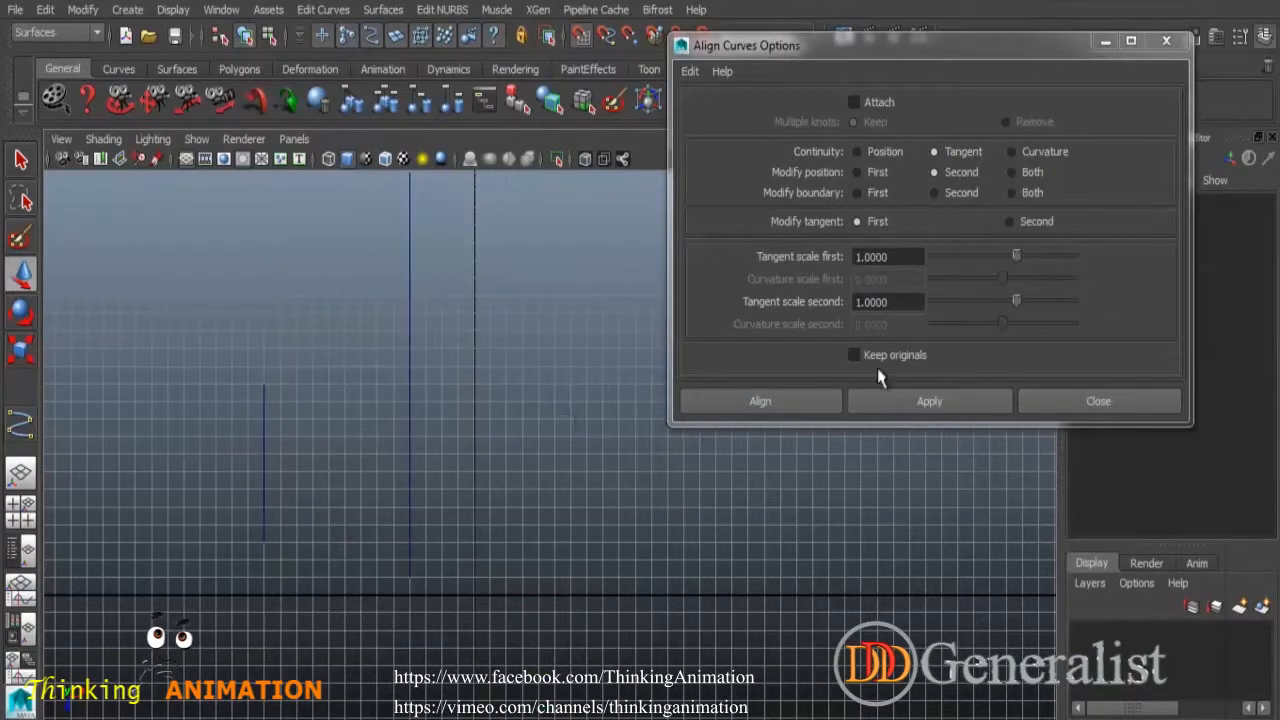
pyautogui.click(873, 176)
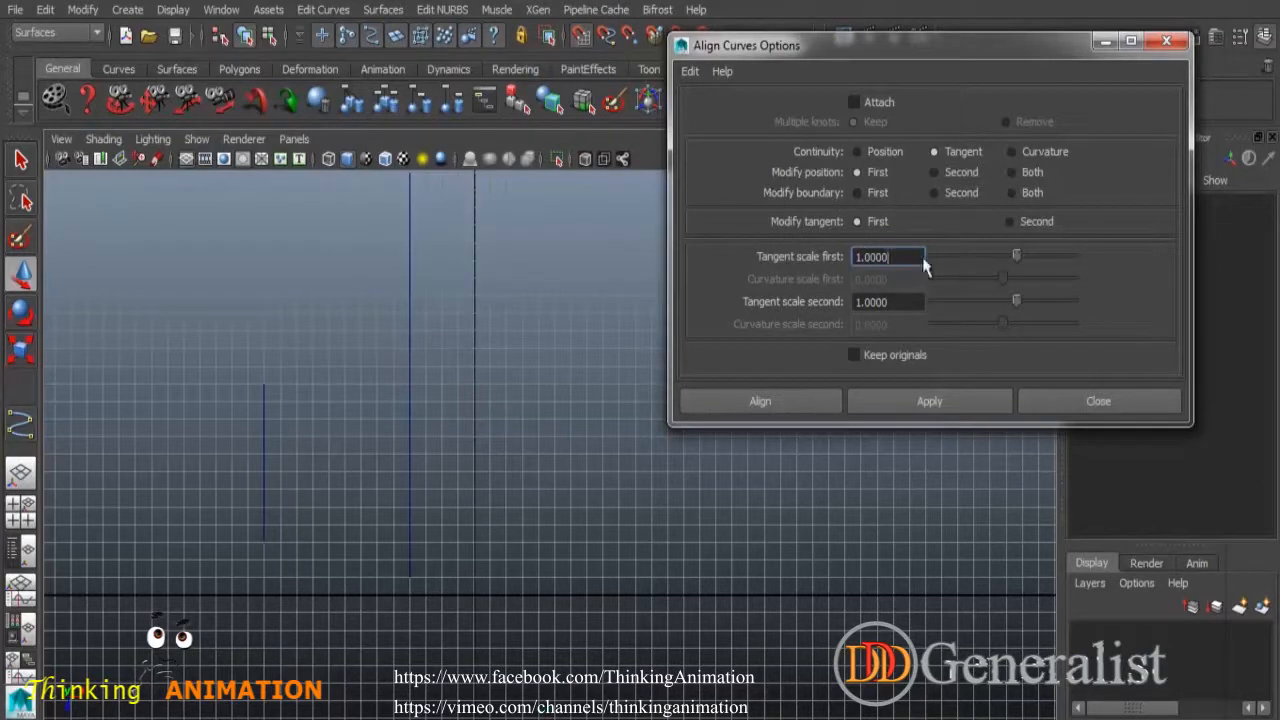
pyautogui.click(1010, 222)
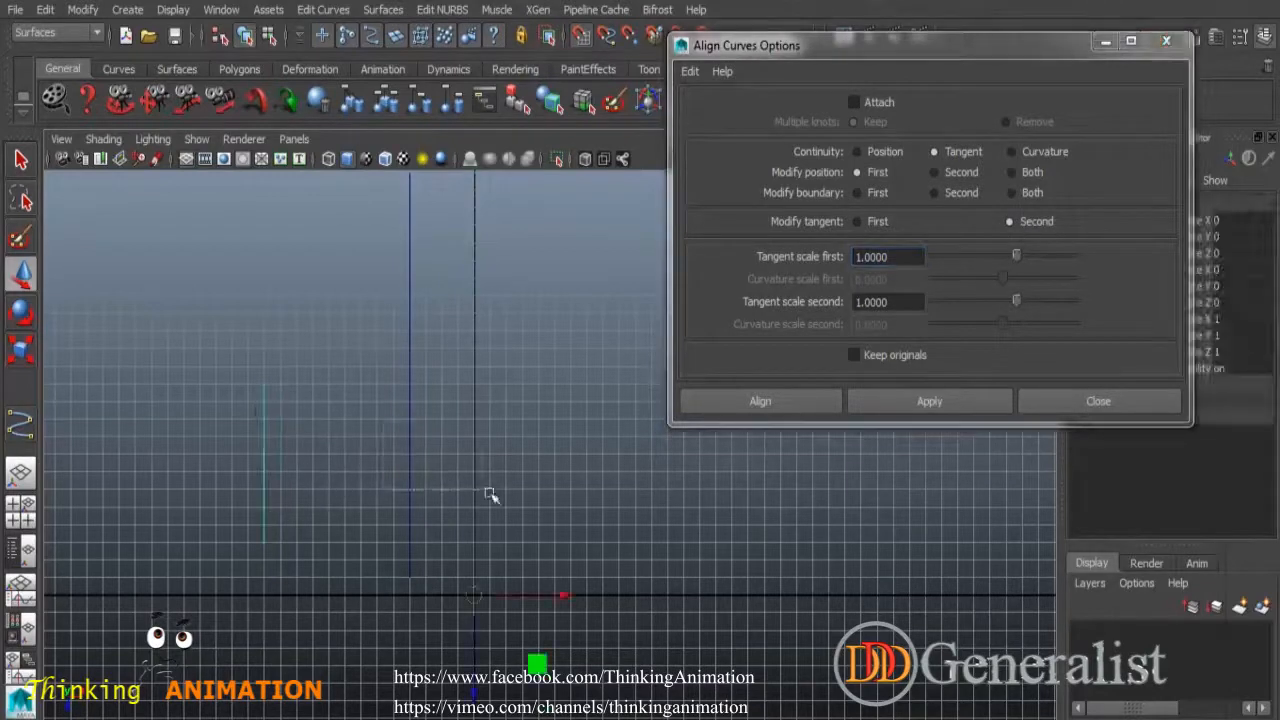
# Apply the new tangent alignment, then attach the two curves on the long vertical line.
pyautogui.click(991, 393)
pyautogui.click(609, 477)
pyautogui.keyDown('alt'); pyautogui.moveTo(547, 454); pyautogui.dragTo(500, 420, button='middle'); pyautogui.keyUp('alt')
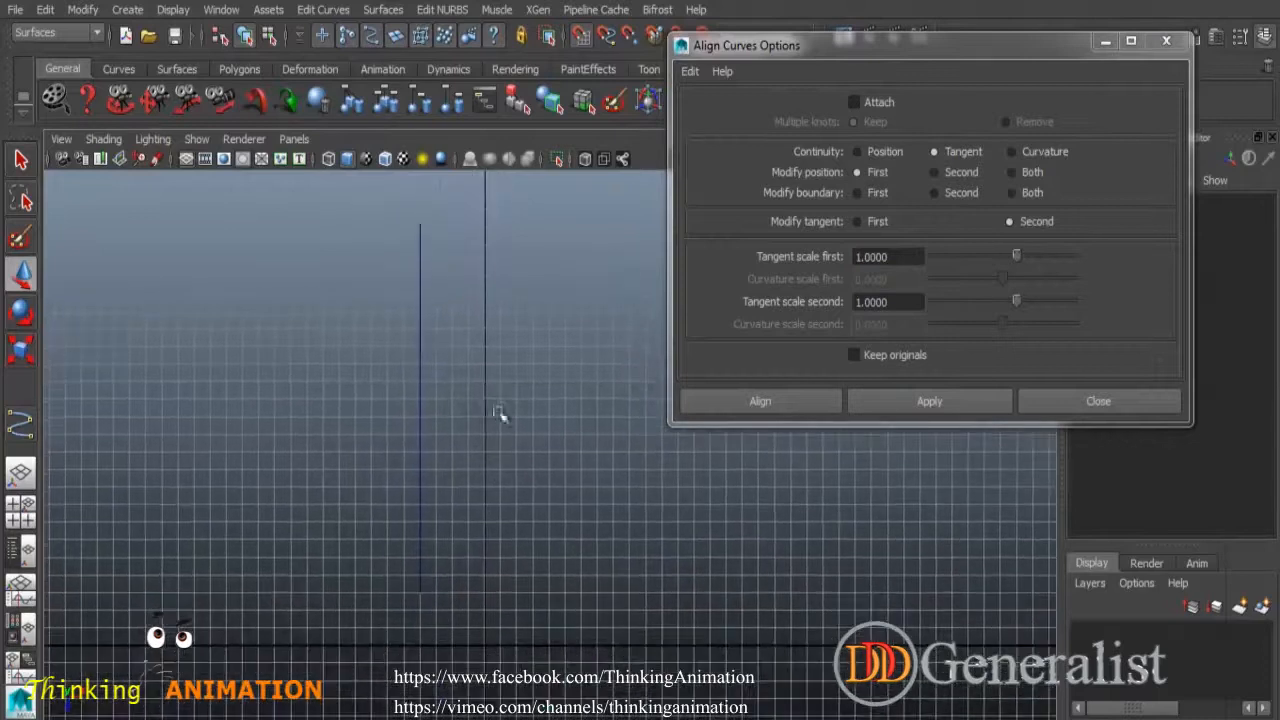
pyautogui.click(424, 474)
pyautogui.click(437, 437)
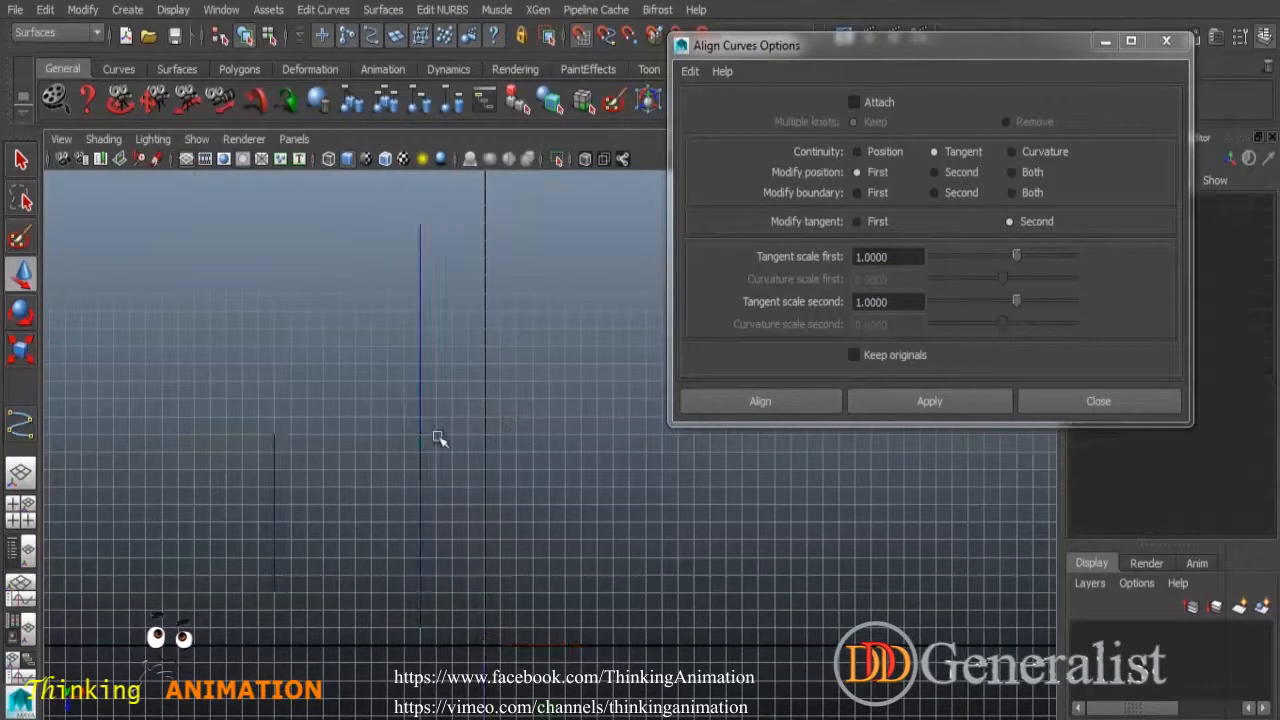
pyautogui.moveTo(485, 509); pyautogui.dragTo(494, 522)
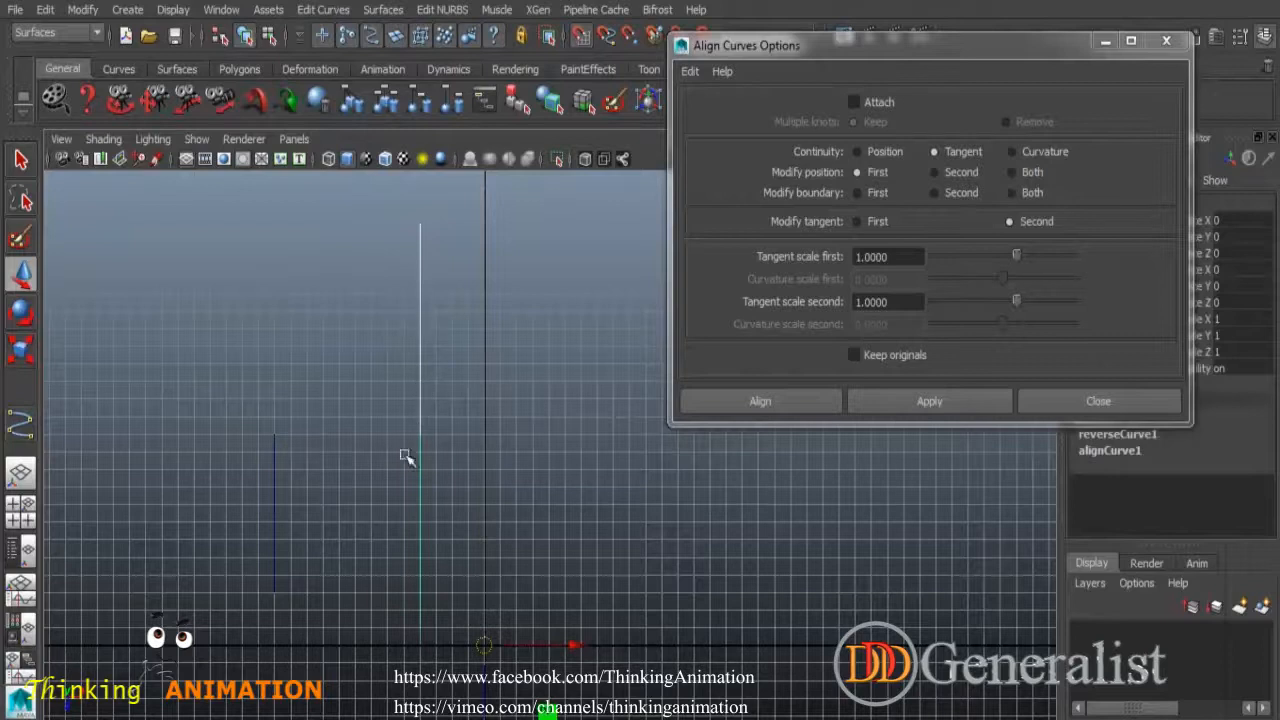
pyautogui.click(323, 9)
pyautogui.click(337, 63)
# Align the short left curve to the long curve using reset default Align Curves settings.
pyautogui.click(490, 350)
pyautogui.moveTo(401, 387); pyautogui.dragTo(461, 416)
pyautogui.click(356, 530)
pyautogui.moveTo(278, 515); pyautogui.dragTo(222, 489)
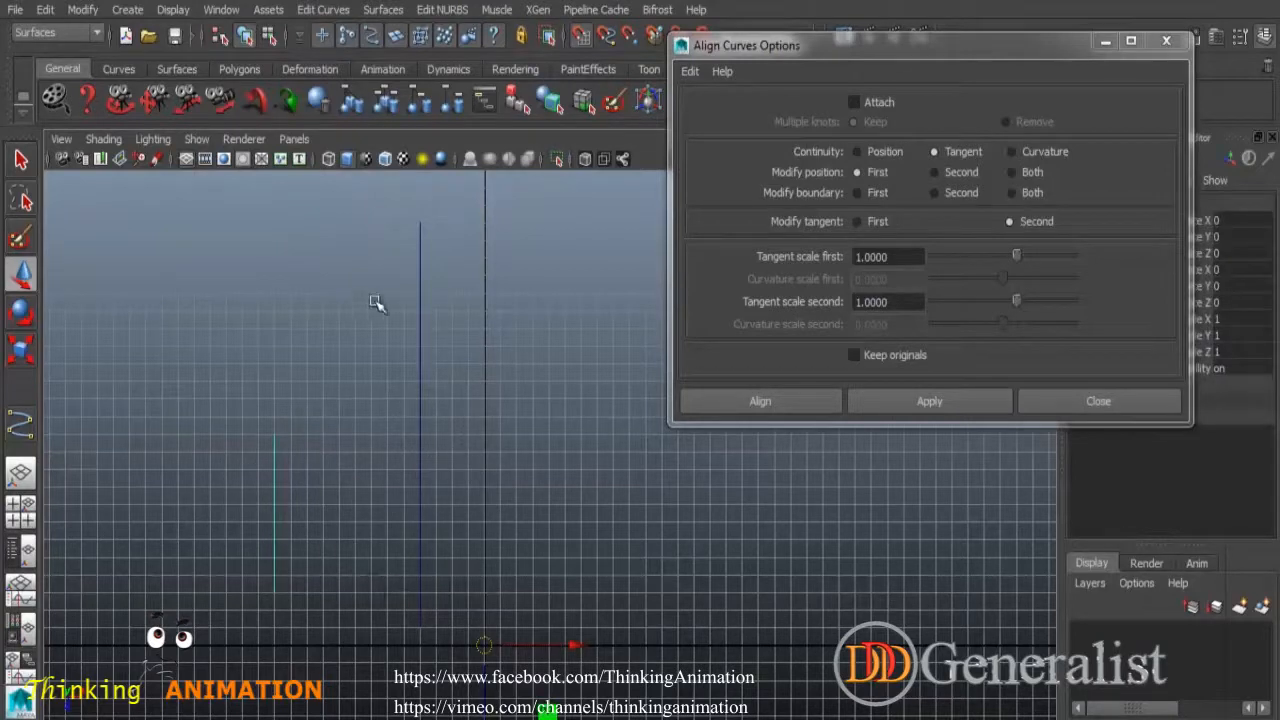
pyautogui.keyDown('shift'); pyautogui.click(420, 345); pyautogui.keyUp('shift')
pyautogui.click(704, 70)
pyautogui.click(724, 112)
pyautogui.click(920, 420)
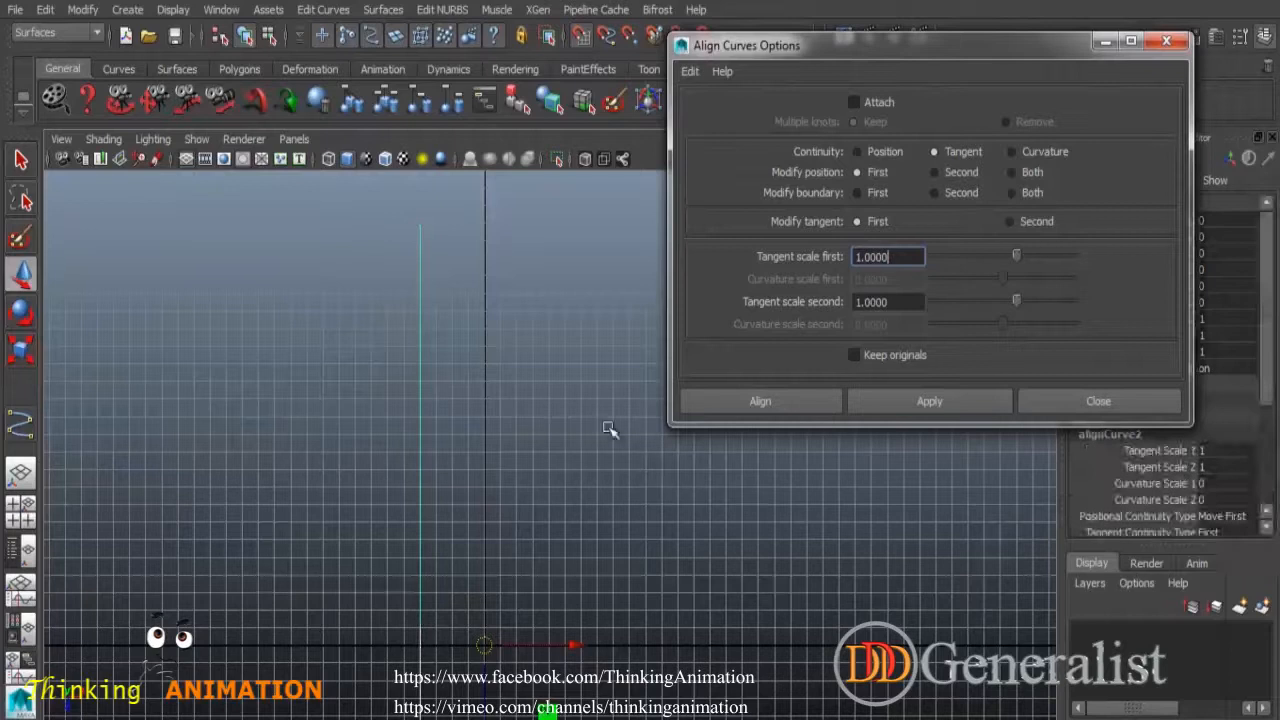
# Detach the upper vertical curve into two pieces with Detach Curves.
pyautogui.keyDown('alt'); pyautogui.moveTo(545, 478); pyautogui.dragTo(558, 349, button='middle'); pyautogui.keyUp('alt')
pyautogui.click(558, 351)
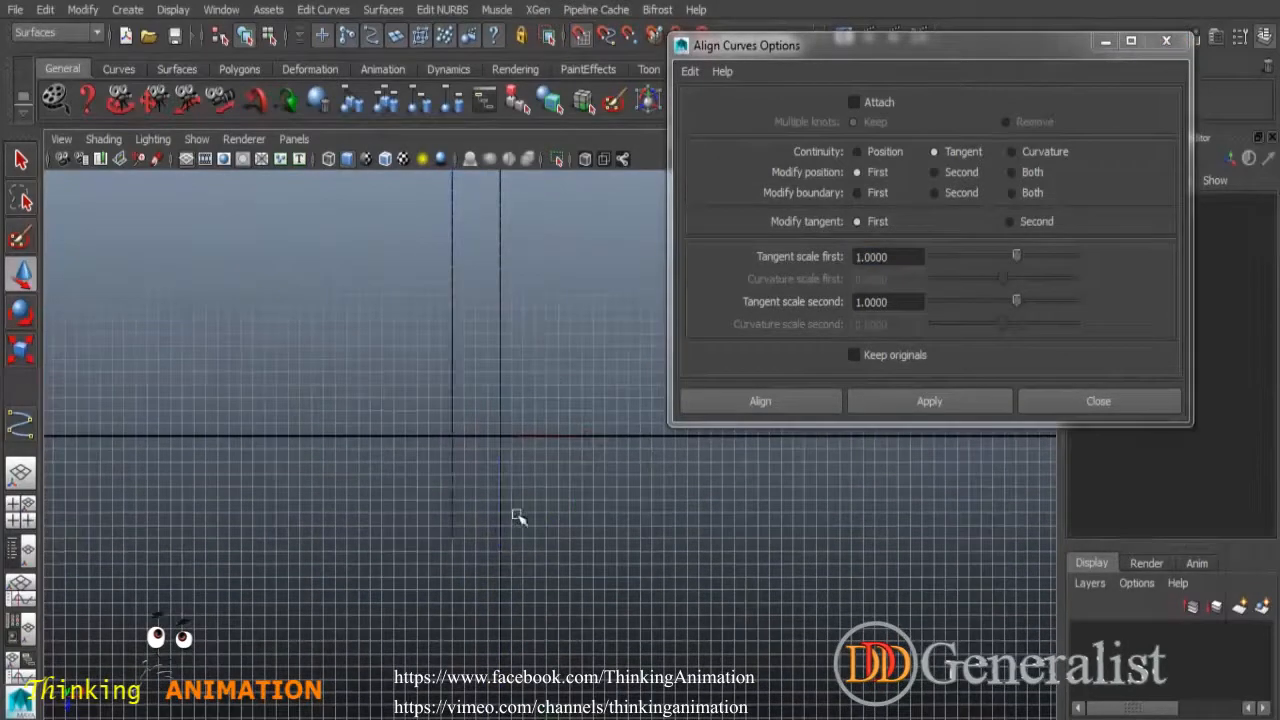
pyautogui.keyDown('alt'); pyautogui.moveTo(518, 517); pyautogui.dragTo(525, 495, button='right'); pyautogui.keyUp('alt')
pyautogui.moveTo(392, 428); pyautogui.dragTo(460, 495)
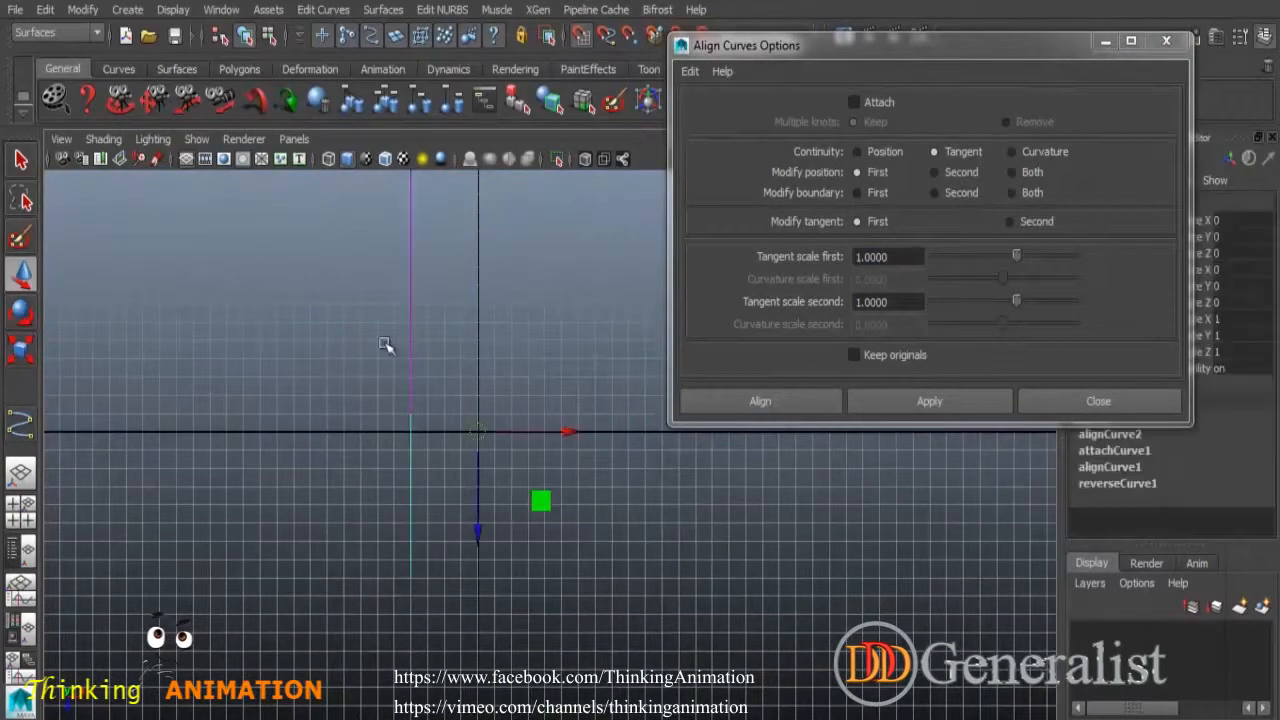
pyautogui.click(488, 339)
pyautogui.moveTo(438, 427); pyautogui.dragTo(467, 441)
pyautogui.keyDown('alt'); pyautogui.moveTo(522, 352); pyautogui.dragTo(572, 538, button='middle'); pyautogui.keyUp('alt')
pyautogui.moveTo(397, 336); pyautogui.dragTo(531, 438)
pyautogui.click(323, 9)
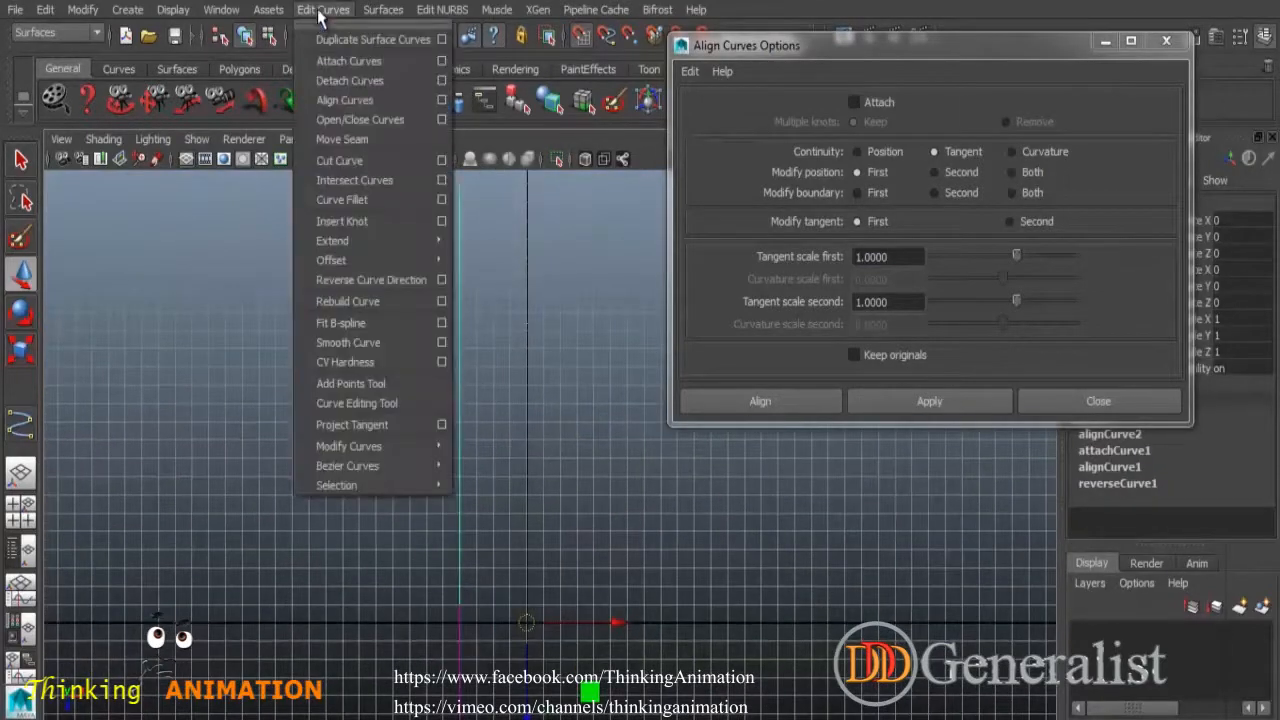
pyautogui.click(348, 81)
# Align the two detached vertical curves with each other.
pyautogui.moveTo(463, 357); pyautogui.dragTo(465, 388, button='right')
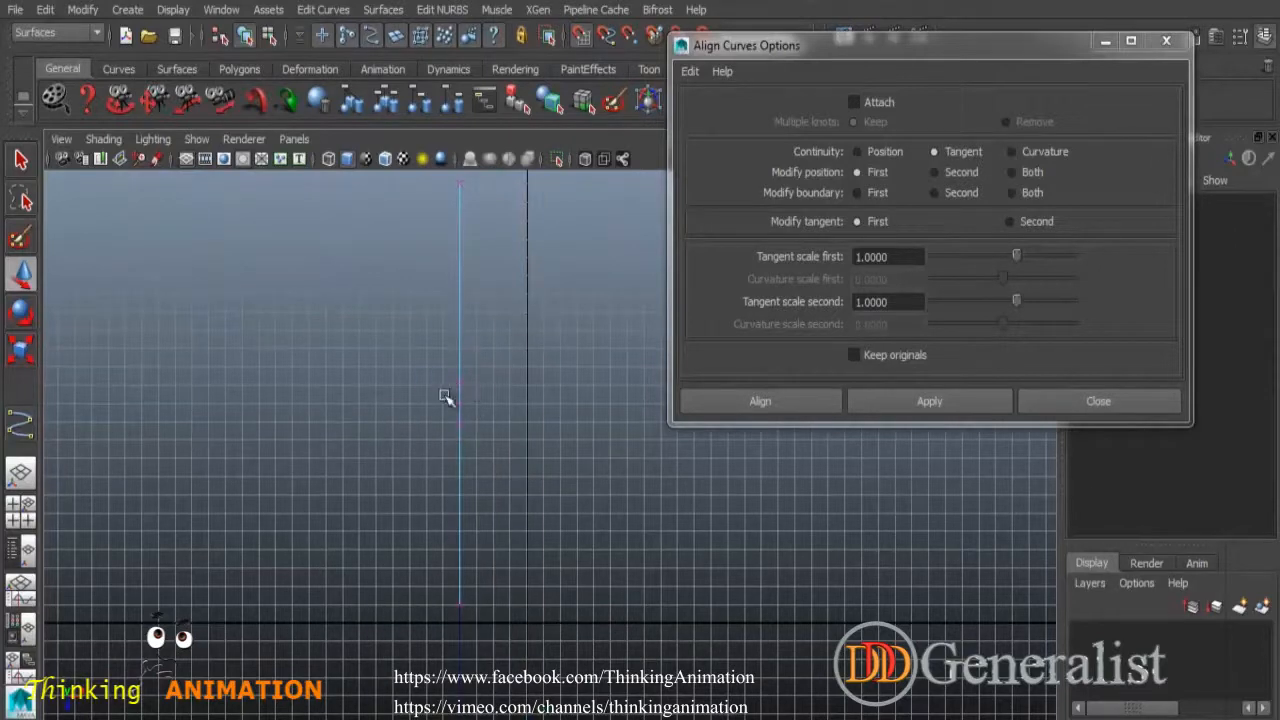
pyautogui.moveTo(446, 397); pyautogui.dragTo(479, 415)
pyautogui.click(323, 9)
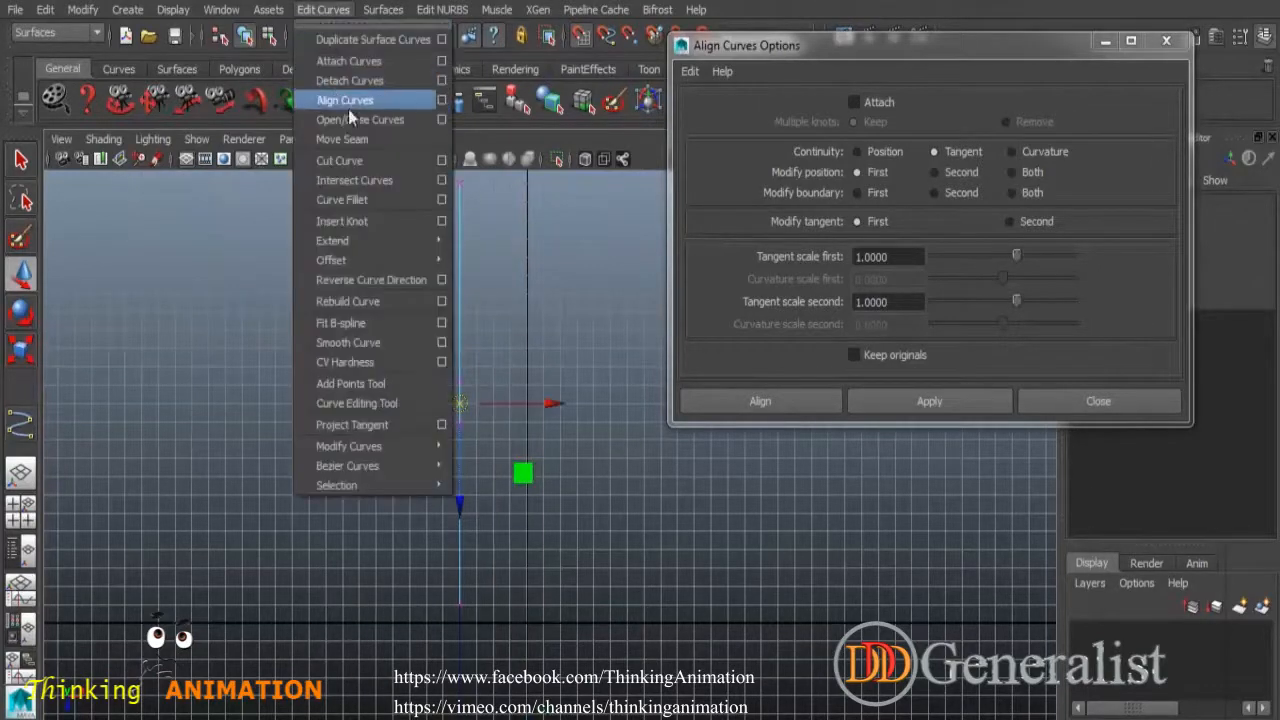
pyautogui.click(345, 92)
# Select both vertical curves, then close the Align Curves Options and deselect.
pyautogui.moveTo(484, 410); pyautogui.dragTo(450, 449)
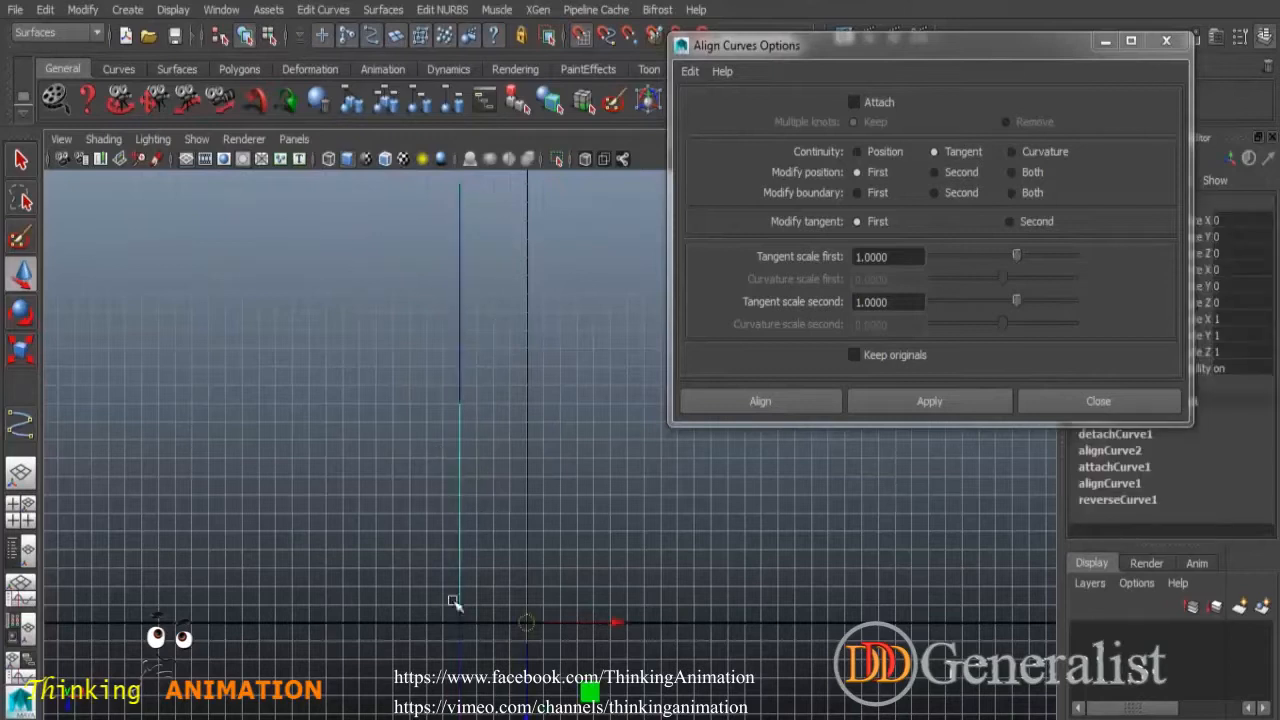
pyautogui.moveTo(445, 653); pyautogui.dragTo(476, 695)
pyautogui.keyDown('alt'); pyautogui.moveTo(517, 557); pyautogui.dragTo(538, 367, button='middle'); pyautogui.keyUp('alt')
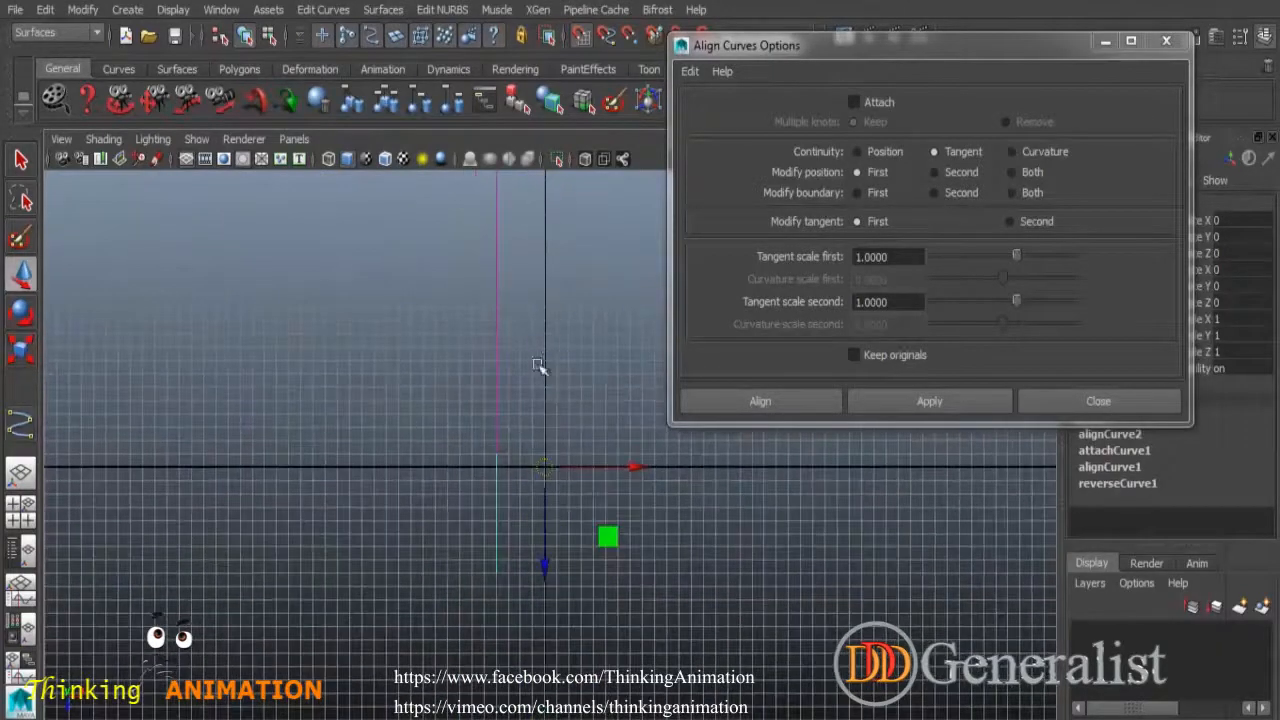
pyautogui.keyDown('alt'); pyautogui.moveTo(560, 319); pyautogui.dragTo(455, 404, button='middle'); pyautogui.keyUp('alt')
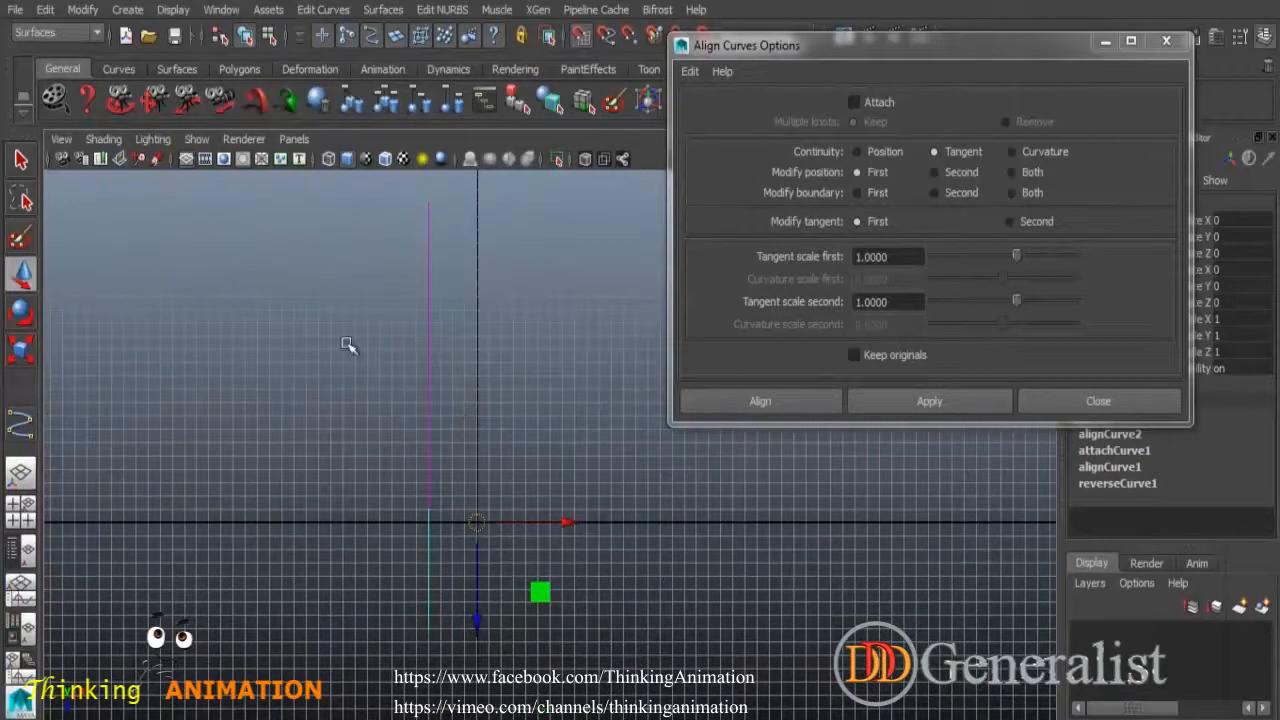
pyautogui.moveTo(350, 345); pyautogui.dragTo(557, 556)
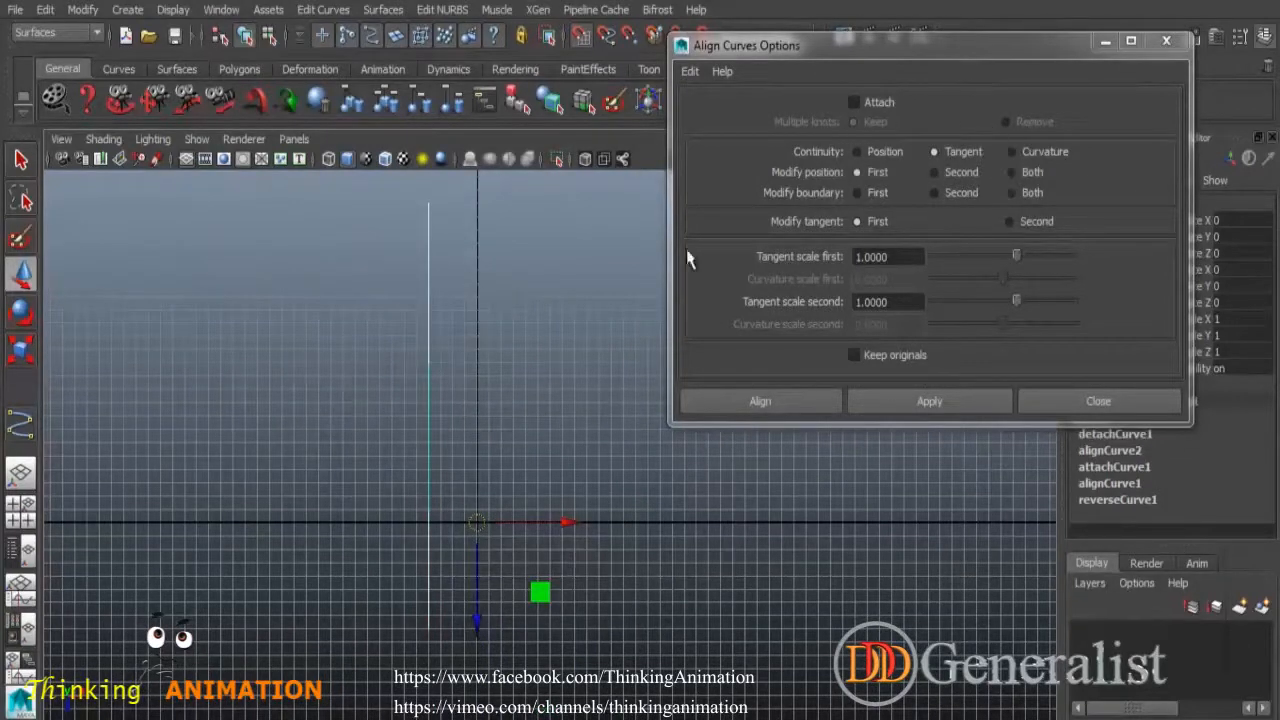
pyautogui.click(1090, 405)
pyautogui.click(766, 437)
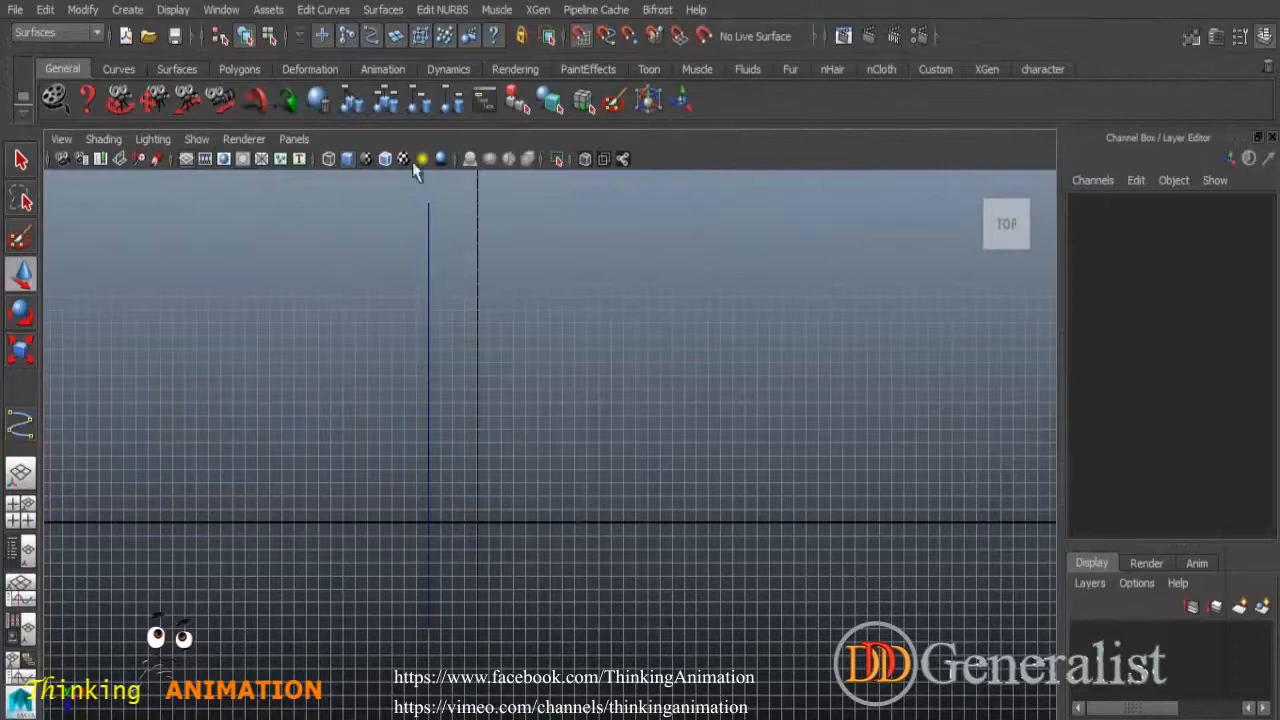
# Delete the leftover detached curve.
pyautogui.click(335, 10)
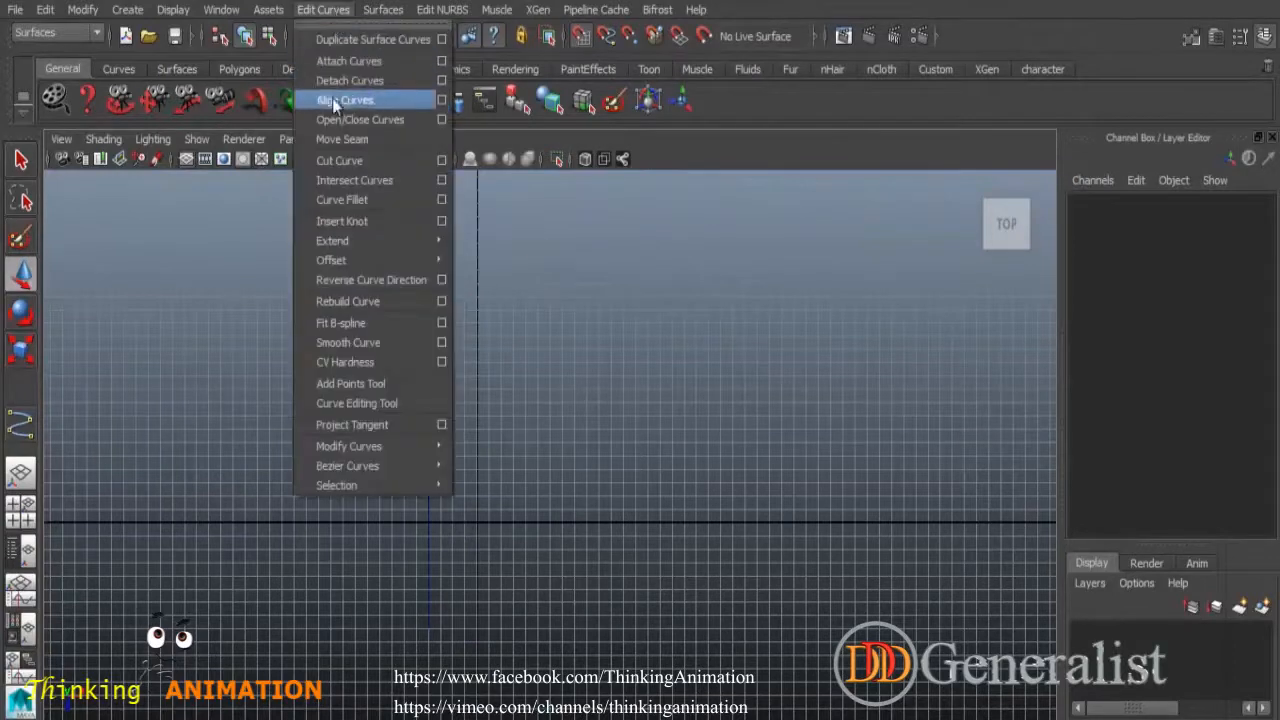
pyautogui.click(385, 137)
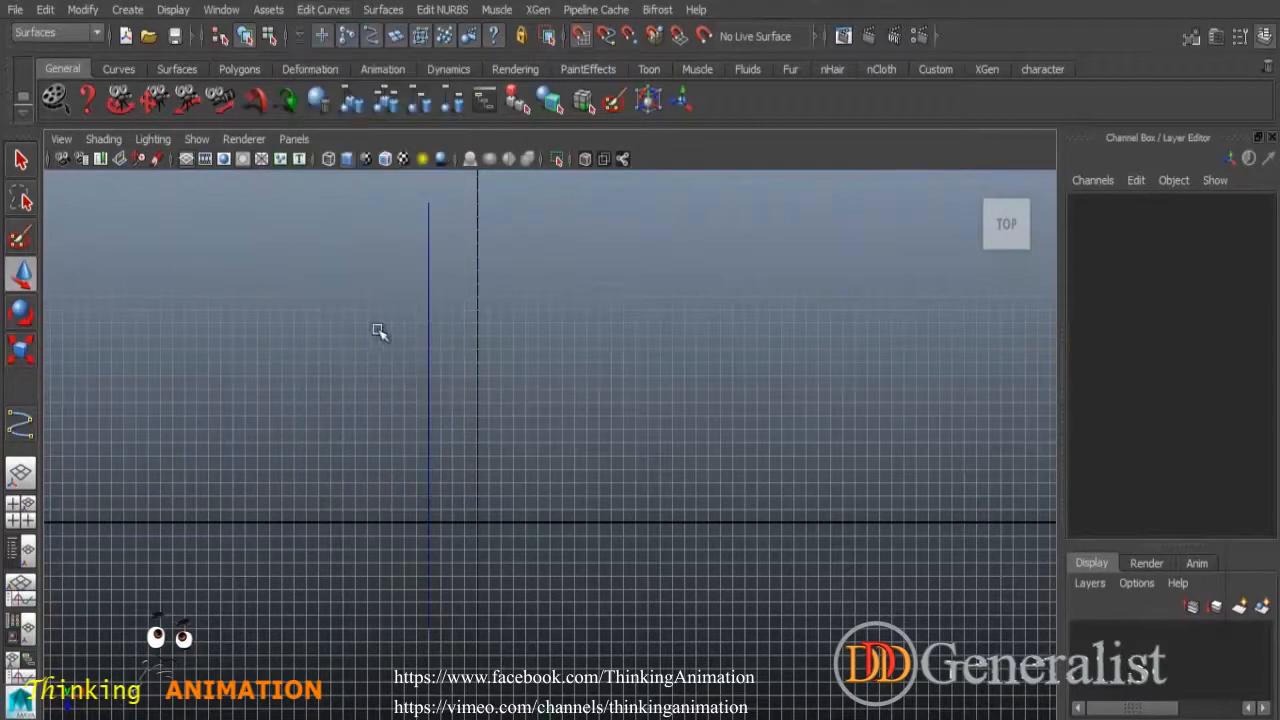
pyautogui.moveTo(378, 332); pyautogui.dragTo(595, 595)
pyautogui.press('Delete')
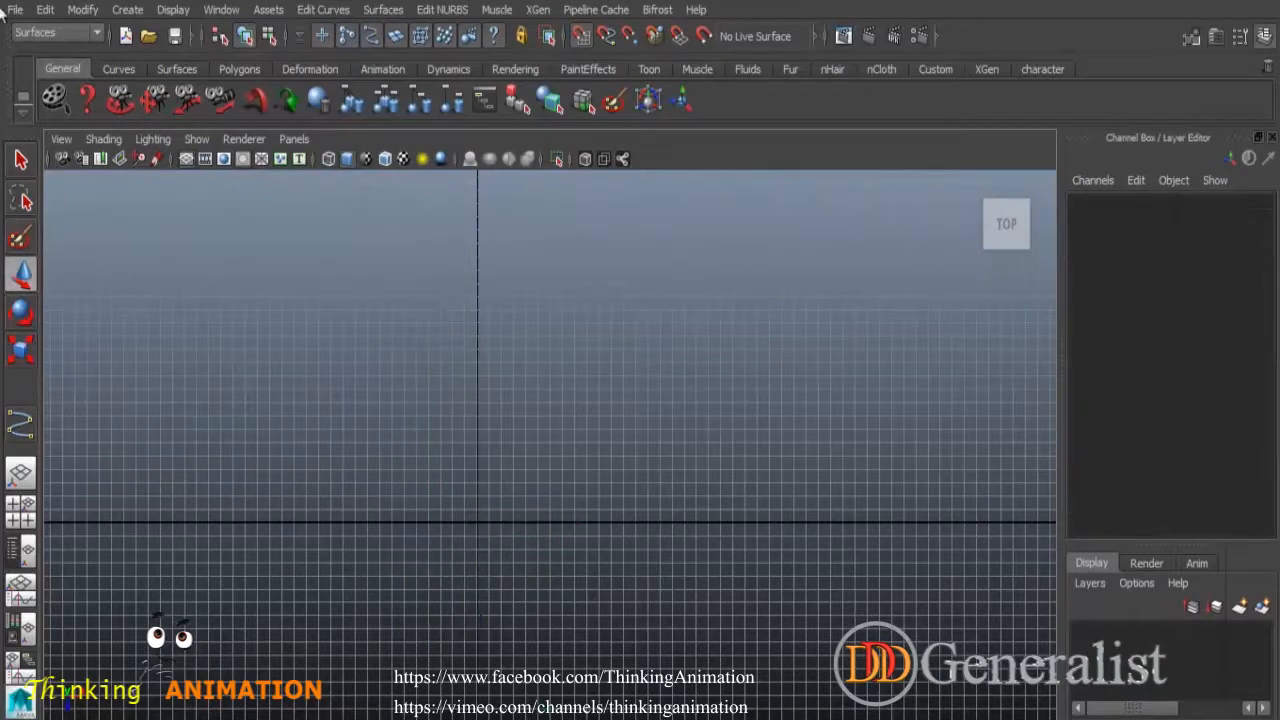
# Activate the EP Curve Tool from Create after checking the CV and EP curve settings.
pyautogui.click(20, 425)
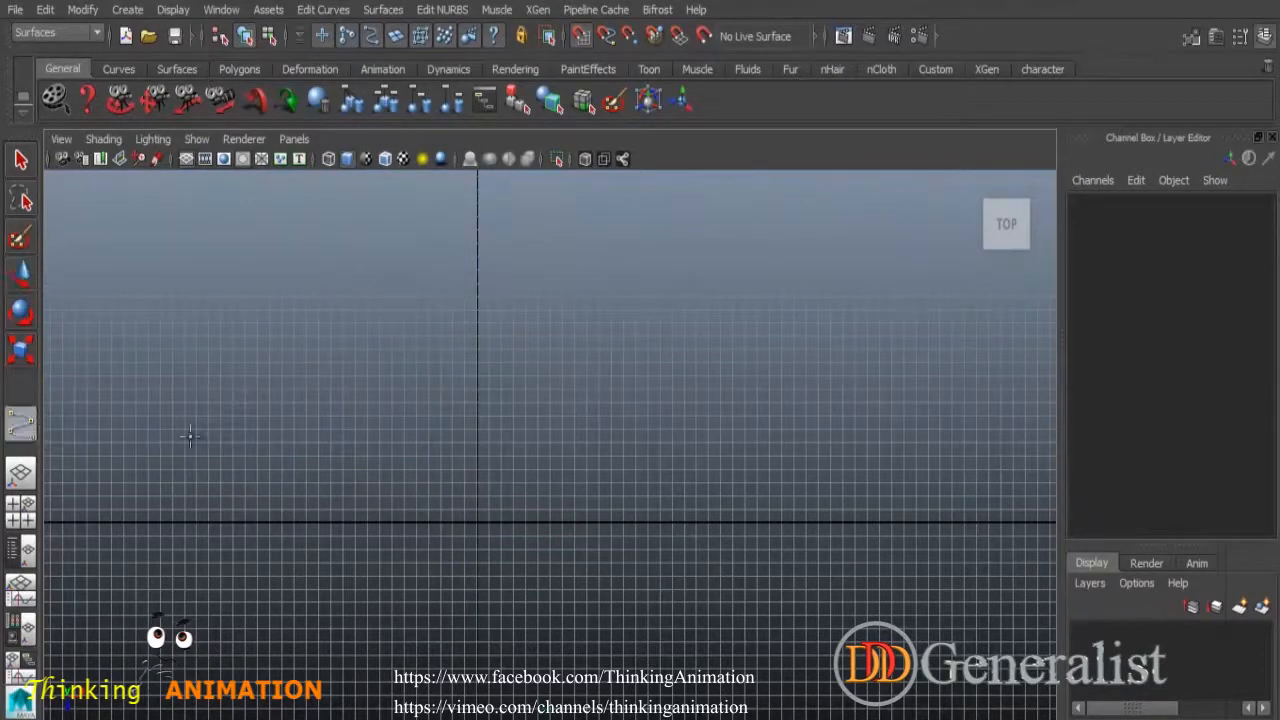
pyautogui.click(1240, 36)
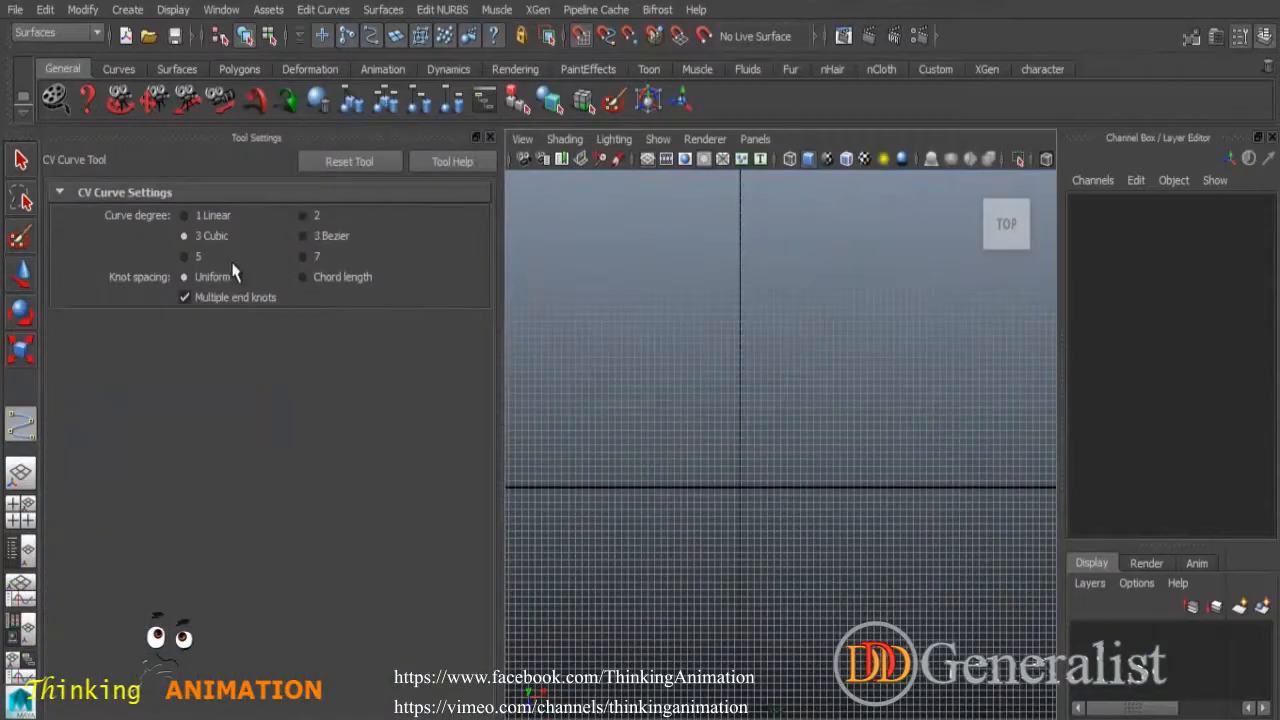
pyautogui.click(489, 137)
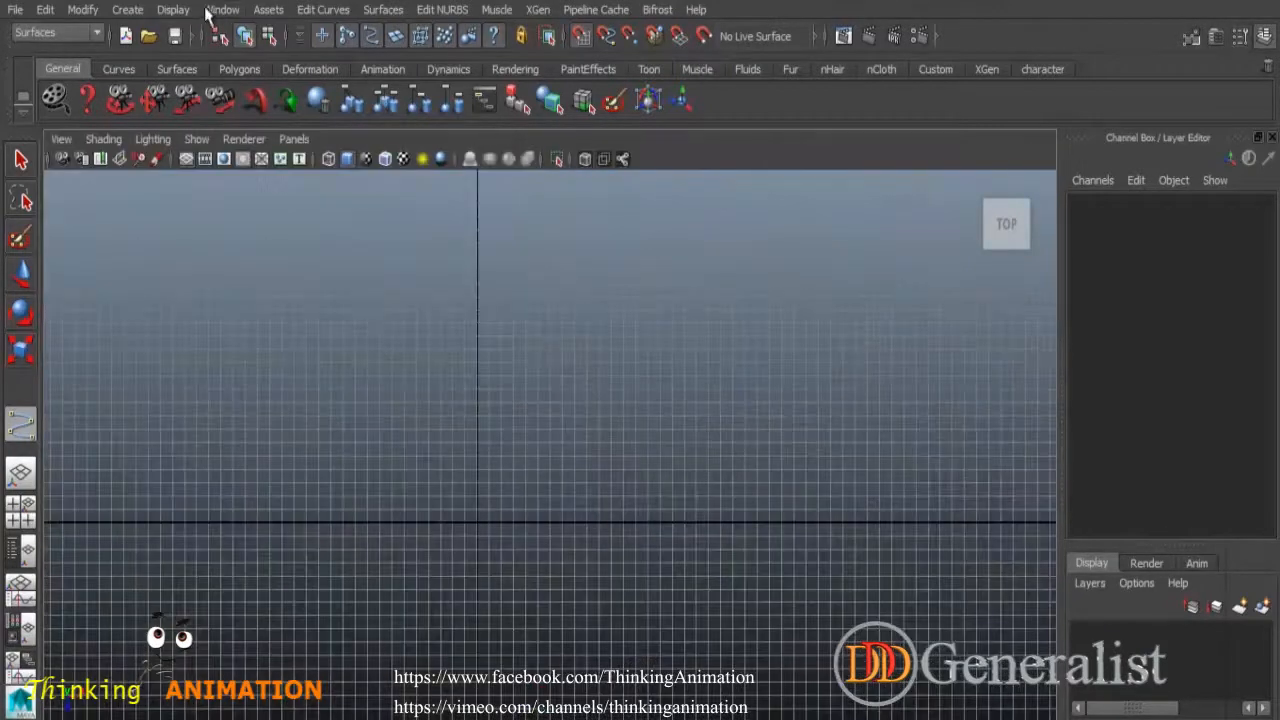
pyautogui.click(129, 12)
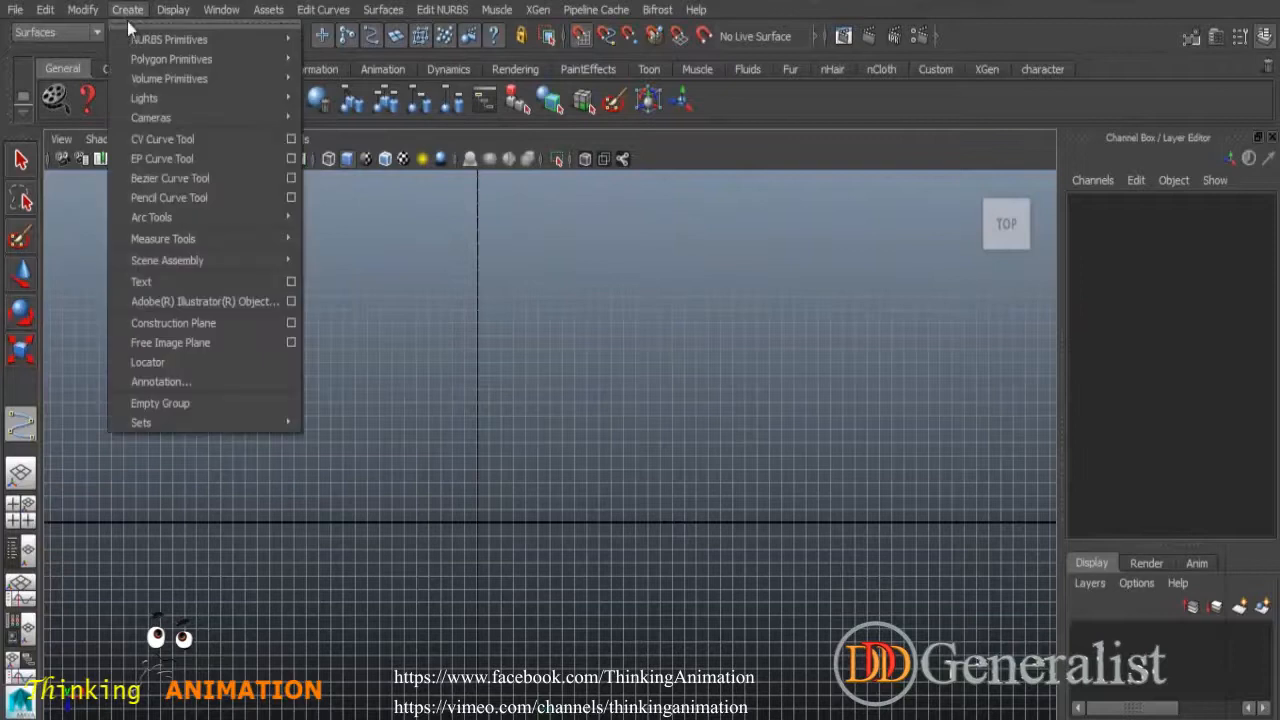
pyautogui.click(290, 159)
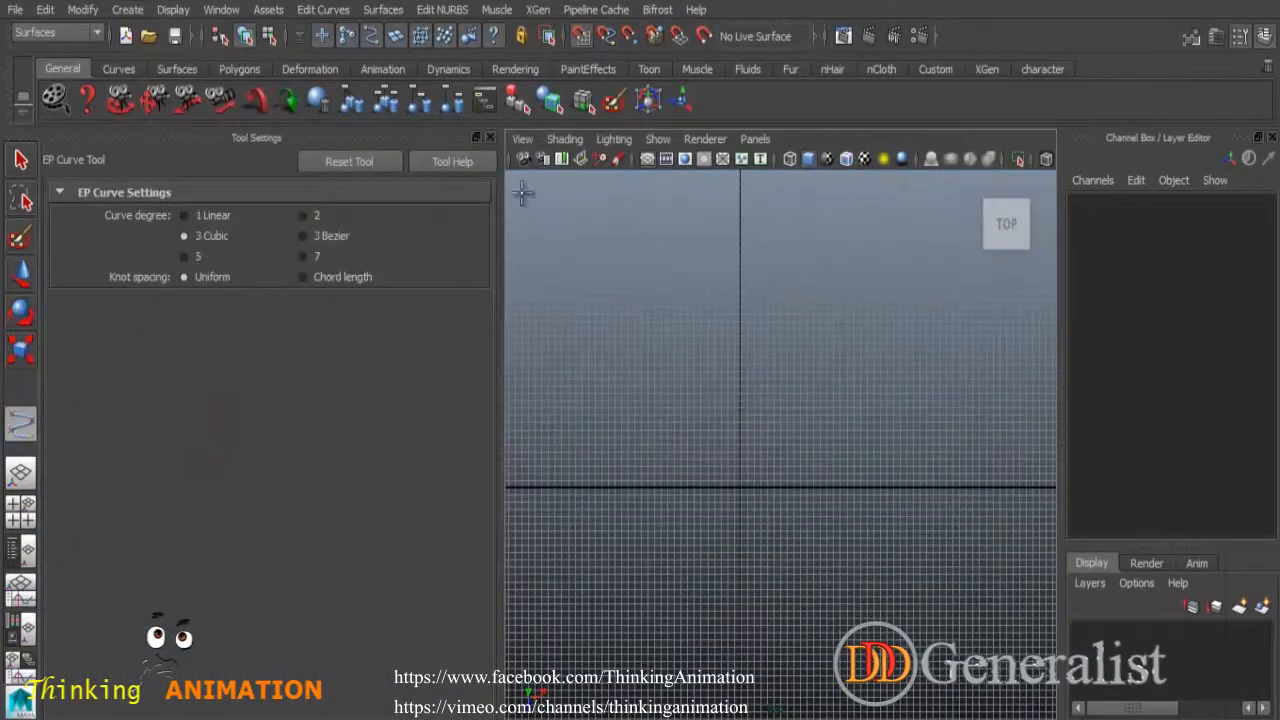
pyautogui.click(489, 137)
# Draw a six-point teardrop EP curve whose ends nearly meet at the top, then select it.
pyautogui.click(549, 310)
pyautogui.click(671, 494)
pyautogui.click(573, 654)
pyautogui.click(334, 510)
pyautogui.click(433, 349)
pyautogui.click(525, 300)
pyautogui.press('Return')
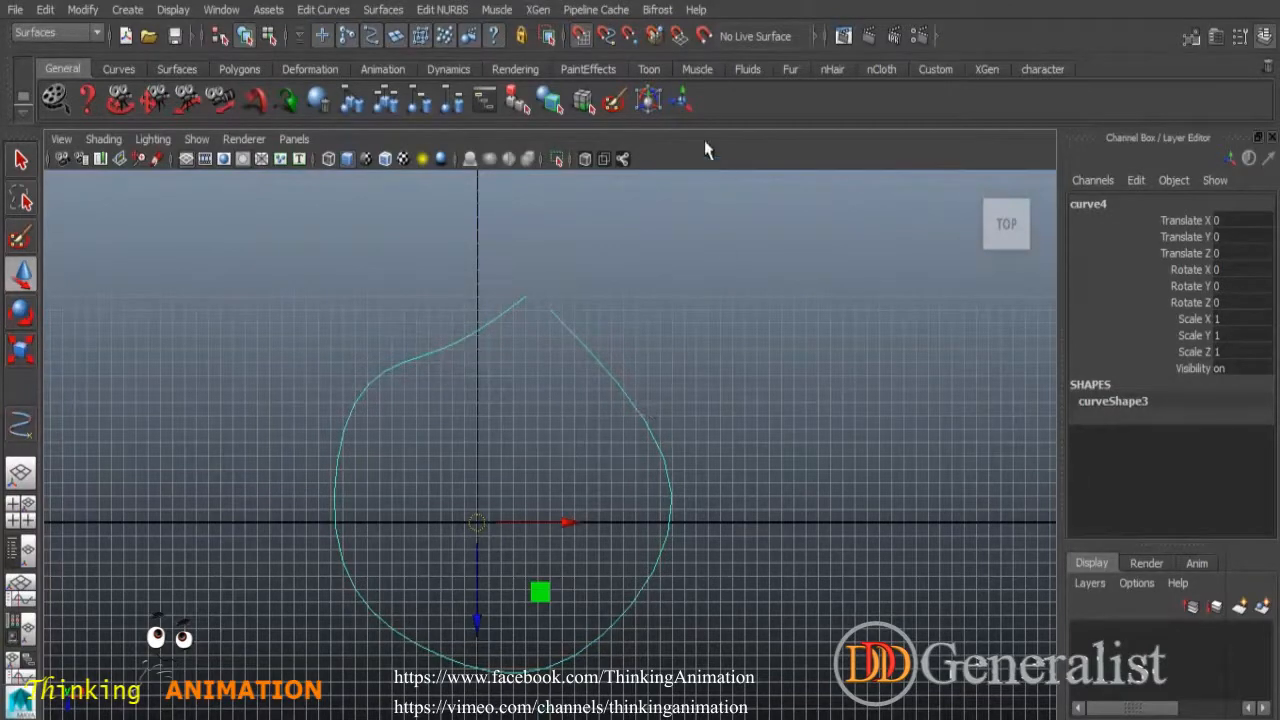
pyautogui.click(620, 292)
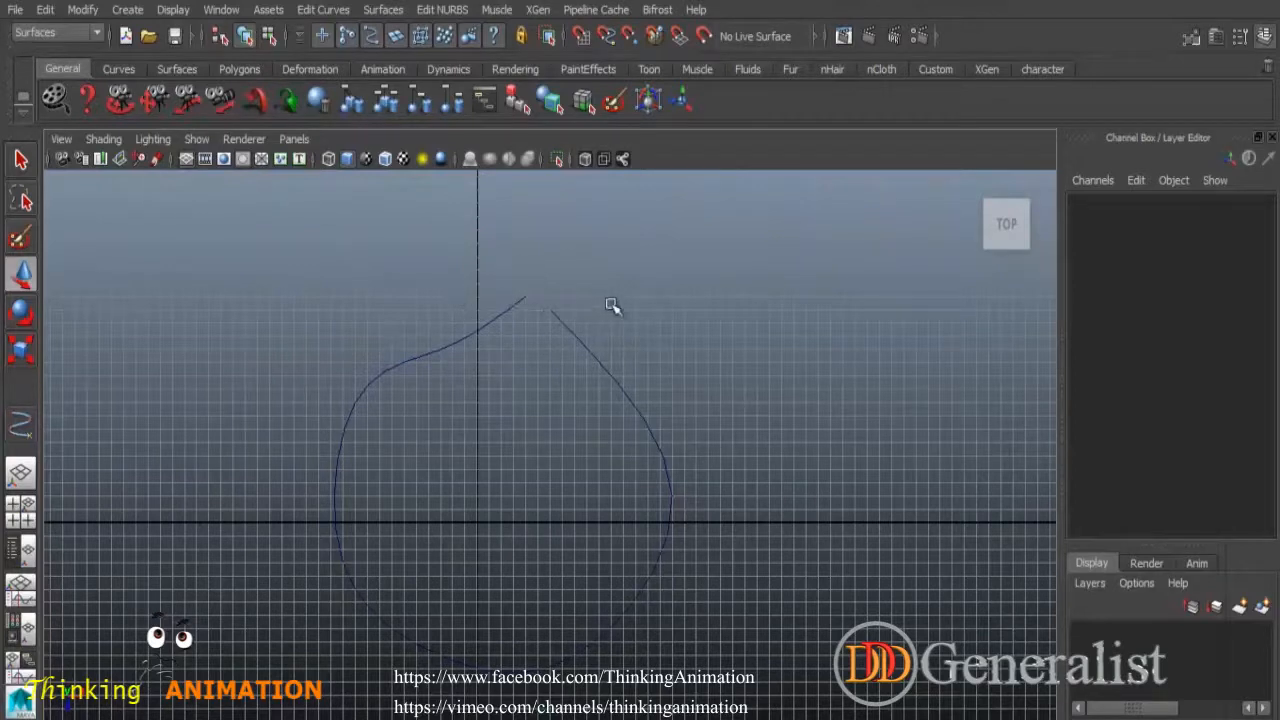
pyautogui.click(668, 425)
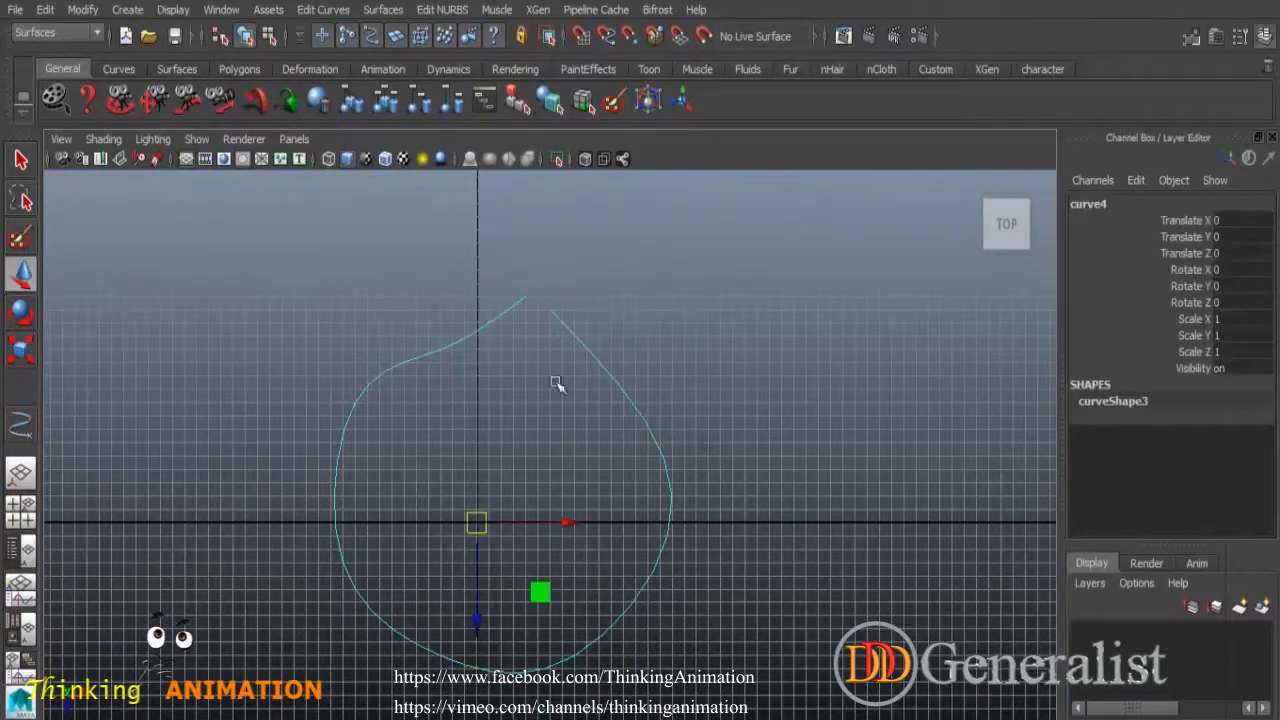
pyautogui.click(328, 12)
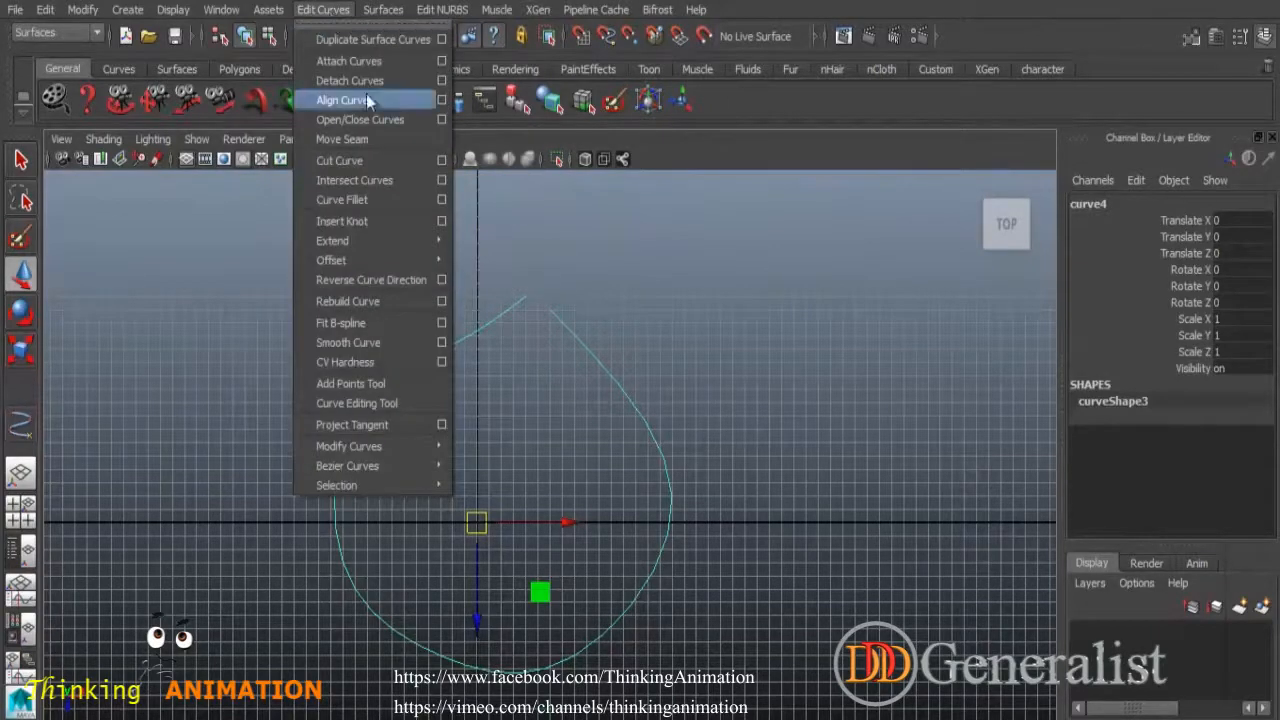
# Open the Open/Close Curve Options and reset them to defaults: Shape Blend, bias 0.5000.
pyautogui.click(441, 120)
pyautogui.click(691, 72)
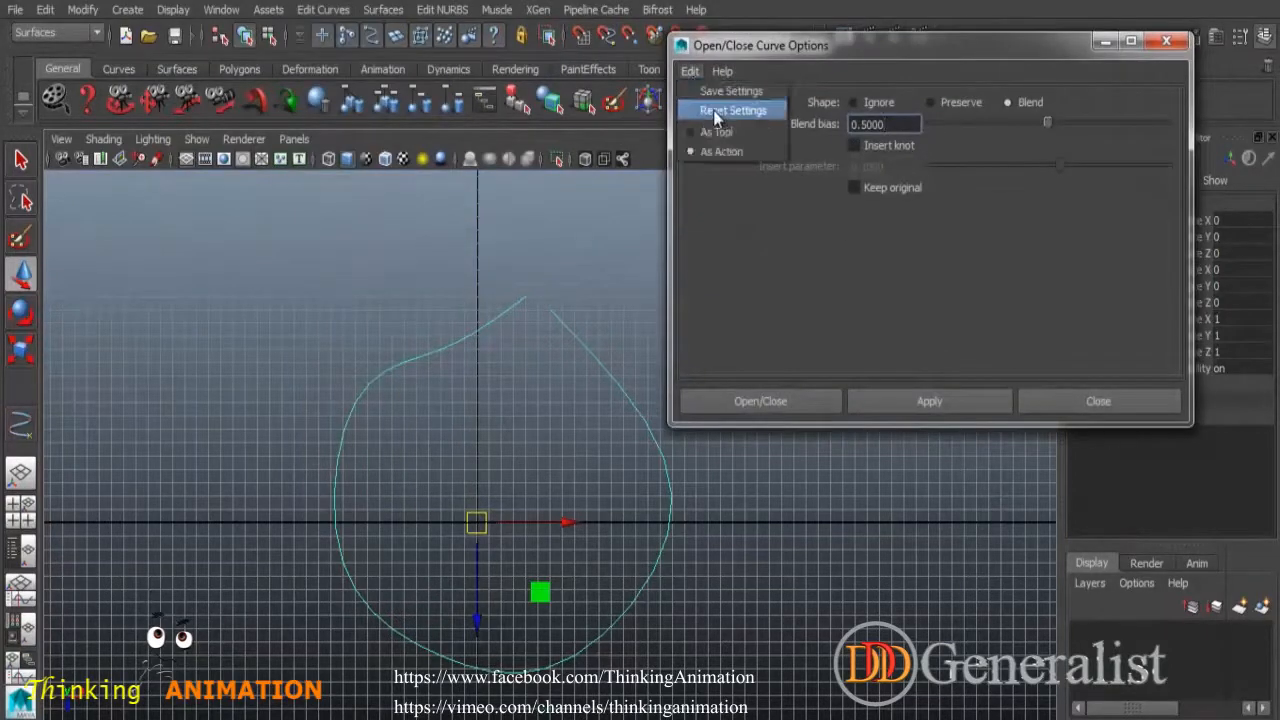
pyautogui.click(733, 111)
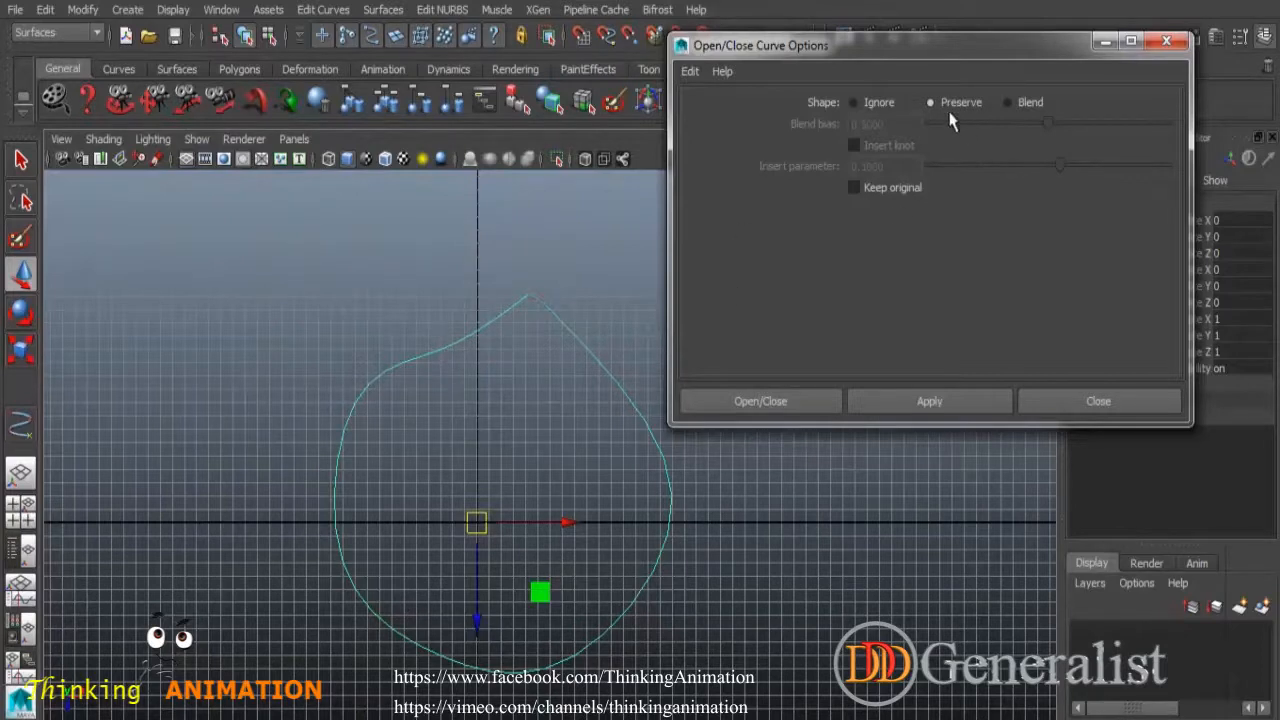
# Test closing the teardrop curve with a Blend join, then undo it.
pyautogui.click(1008, 102)
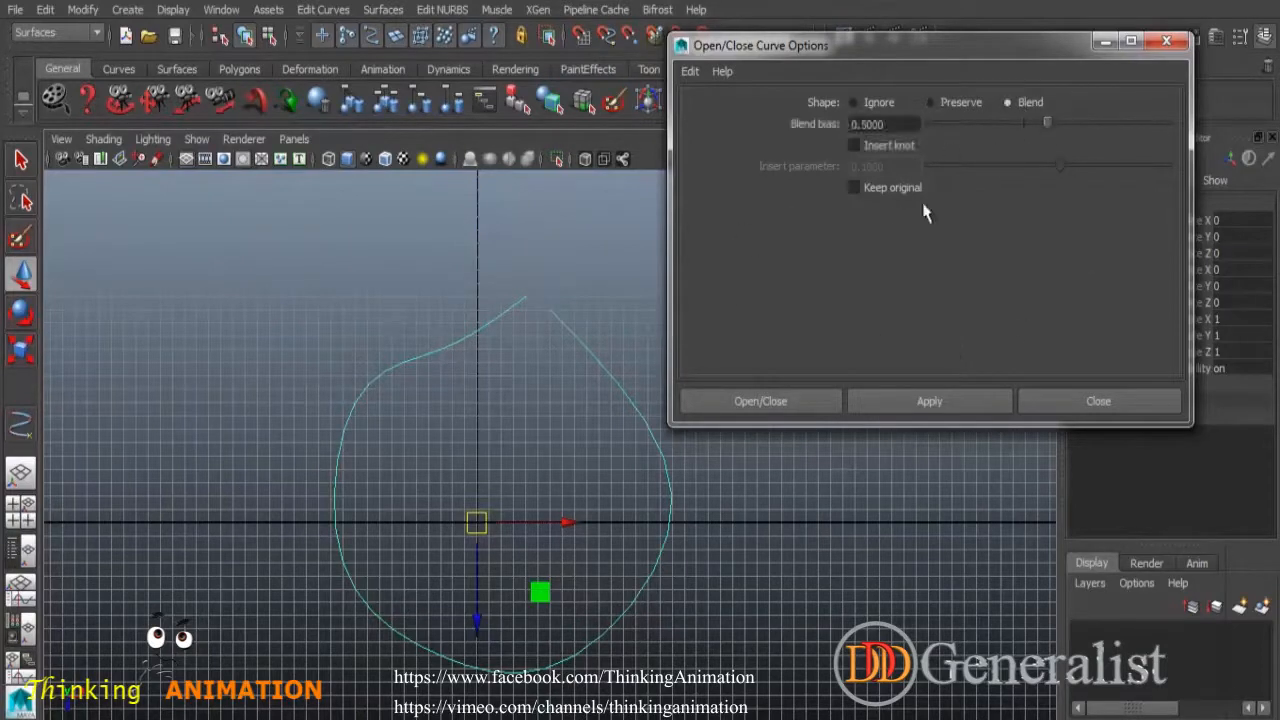
pyautogui.click(904, 404)
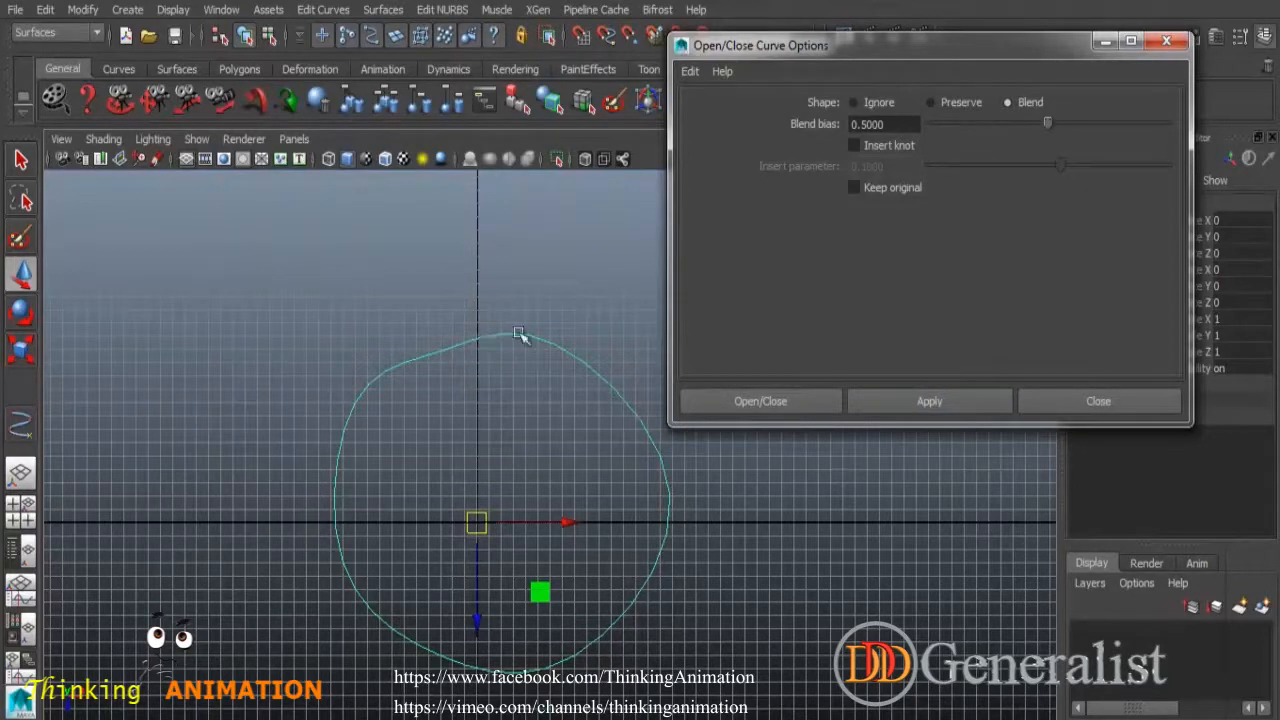
pyautogui.hotkey('ctrl', 'z')
# Close the teardrop gap with Shape set to Ignore, dismiss the options, and briefly view its CVs.
pyautogui.click(853, 102)
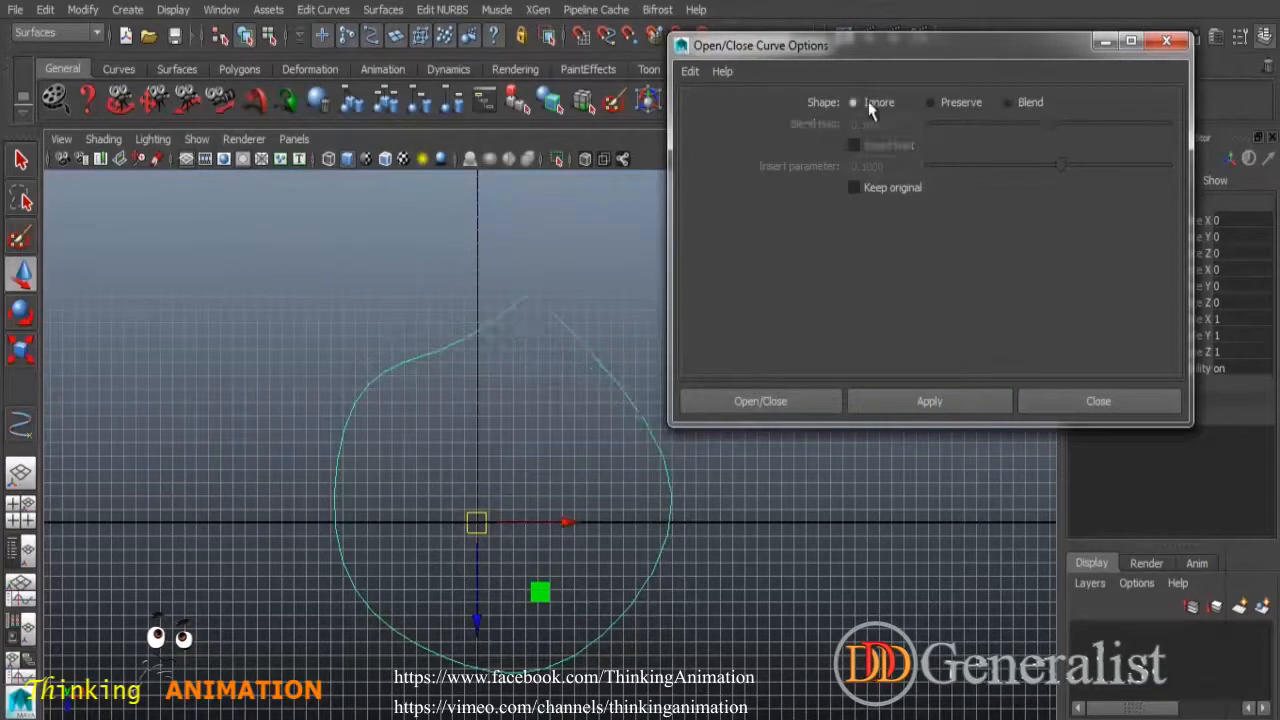
pyautogui.click(933, 405)
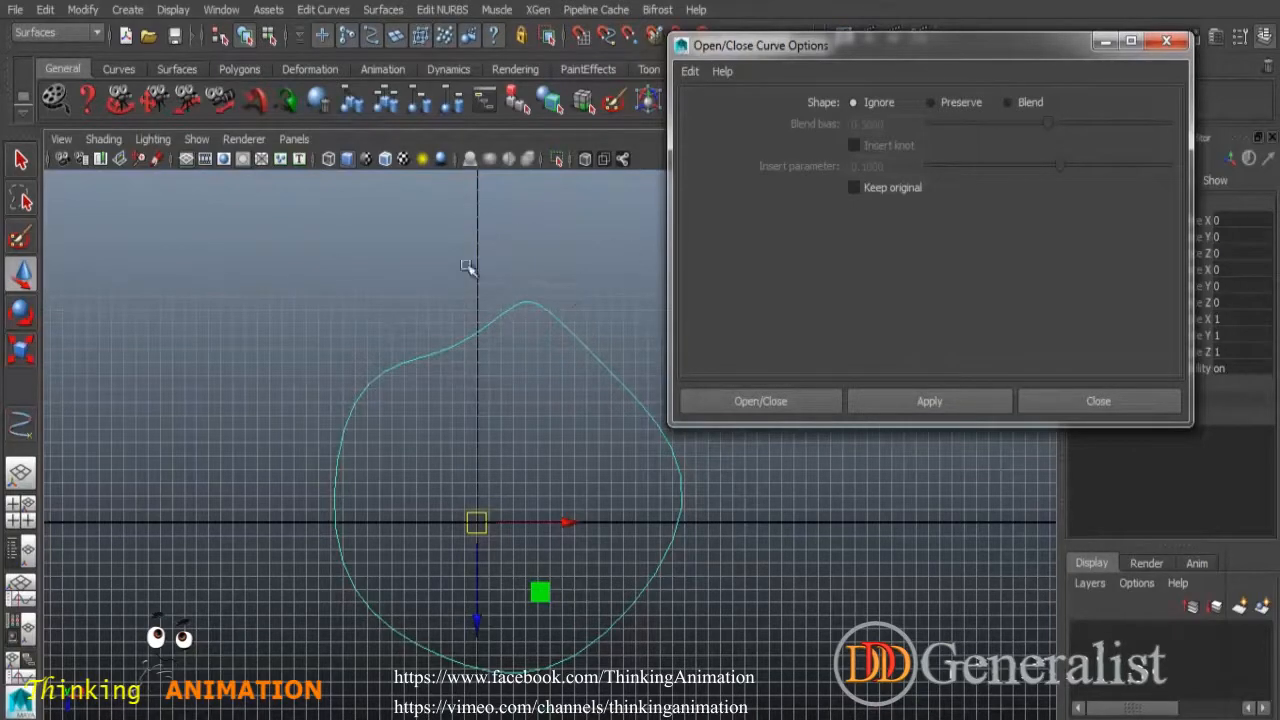
pyautogui.click(1096, 404)
pyautogui.moveTo(588, 330); pyautogui.dragTo(610, 386, button='right')
pyautogui.moveTo(588, 330); pyautogui.dragTo(668, 308, button='right')
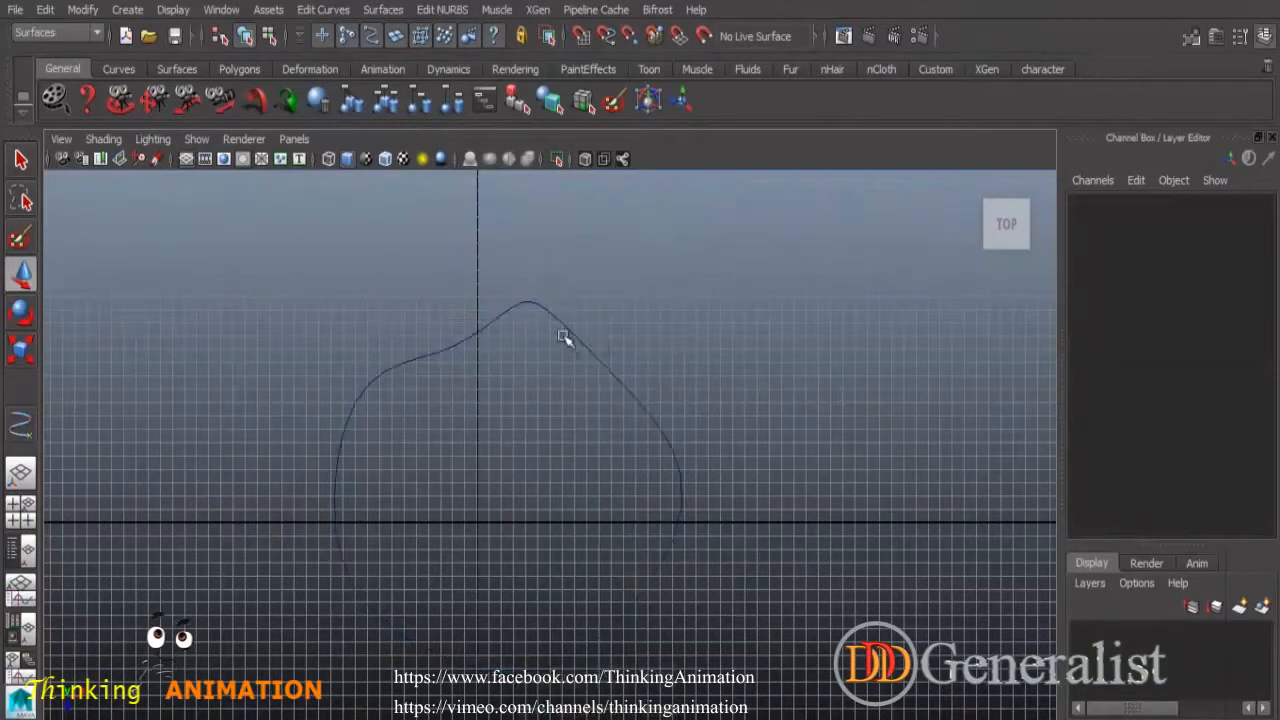
# Open the closed teardrop with Open/Close Curves, then undo it.
pyautogui.click(562, 338)
pyautogui.click(323, 9)
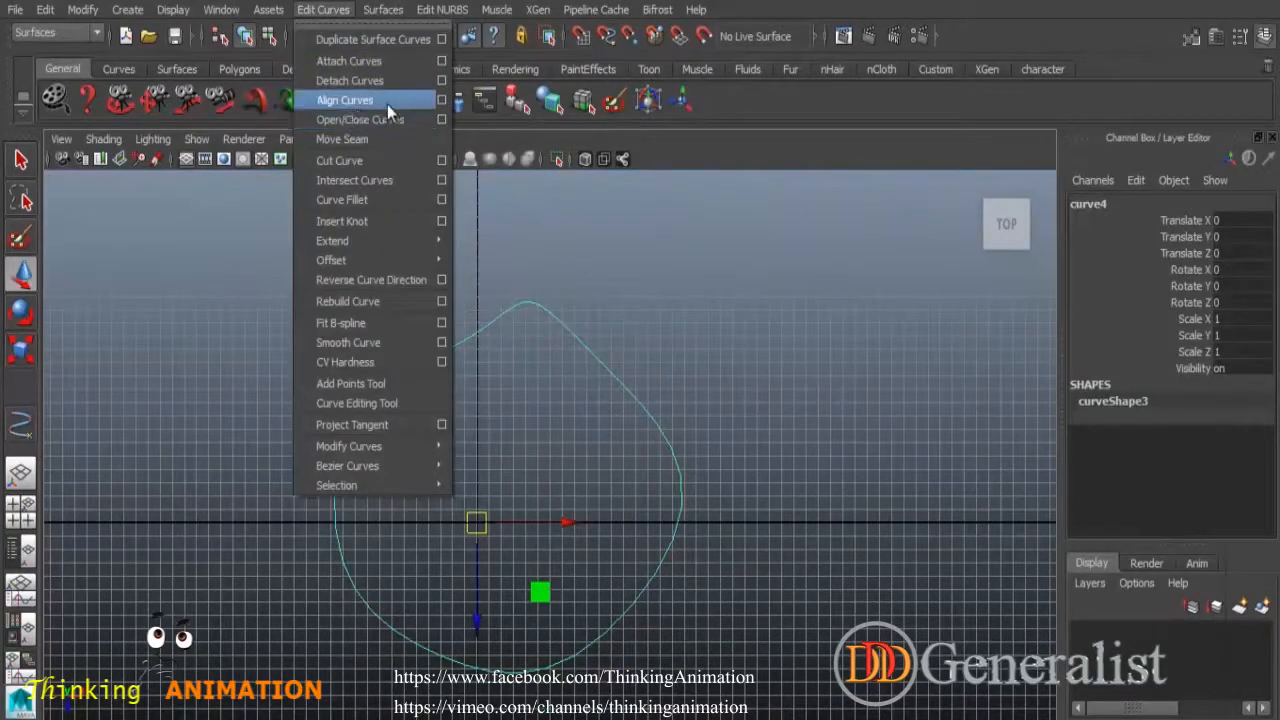
pyautogui.click(366, 120)
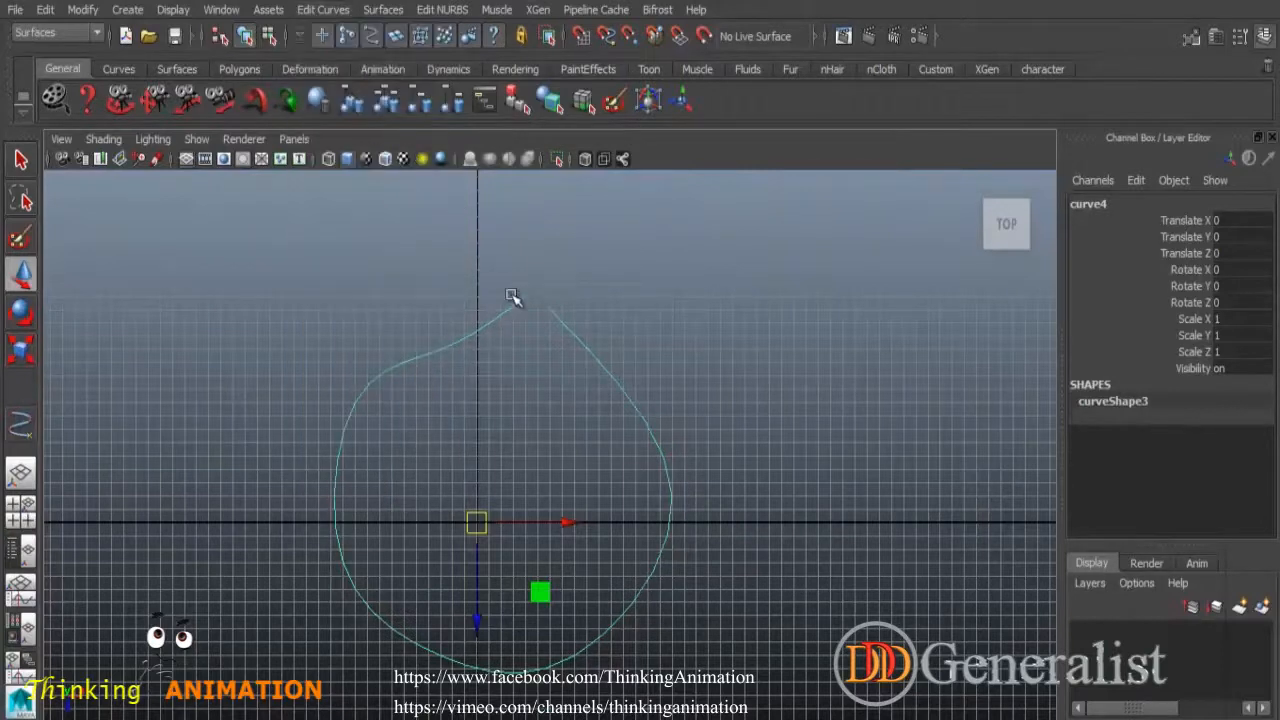
pyautogui.hotkey('ctrl', 'z')
# Try Open/Close Curves from an edit point on the teardrop's left shoulder.
pyautogui.moveTo(549, 308); pyautogui.dragTo(540, 357, button='right')
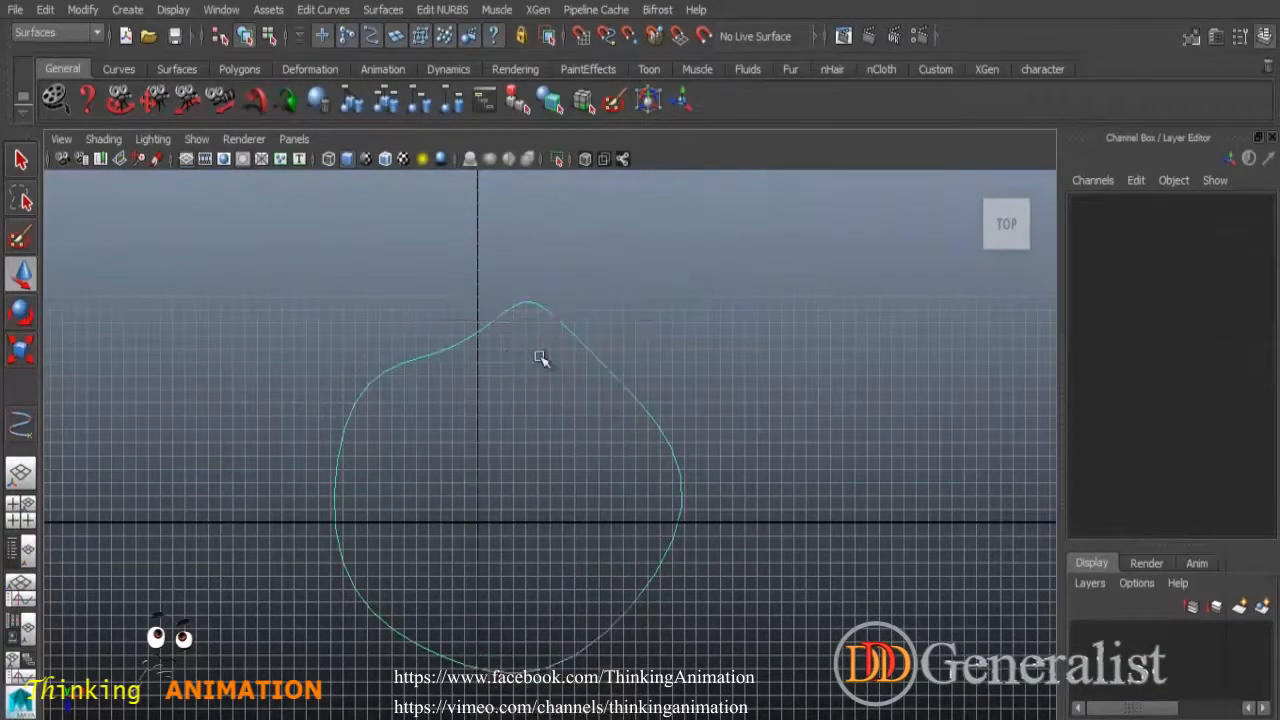
pyautogui.click(437, 355)
pyautogui.click(326, 10)
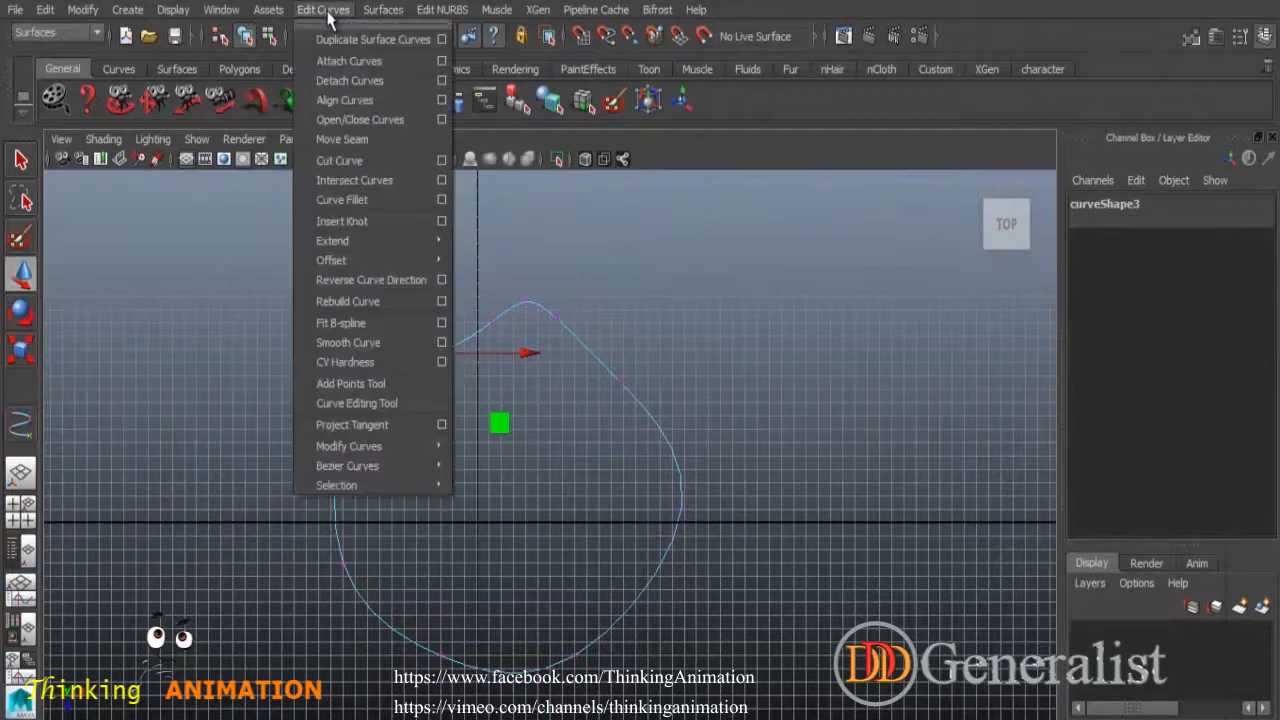
pyautogui.click(361, 121)
pyautogui.click(549, 351)
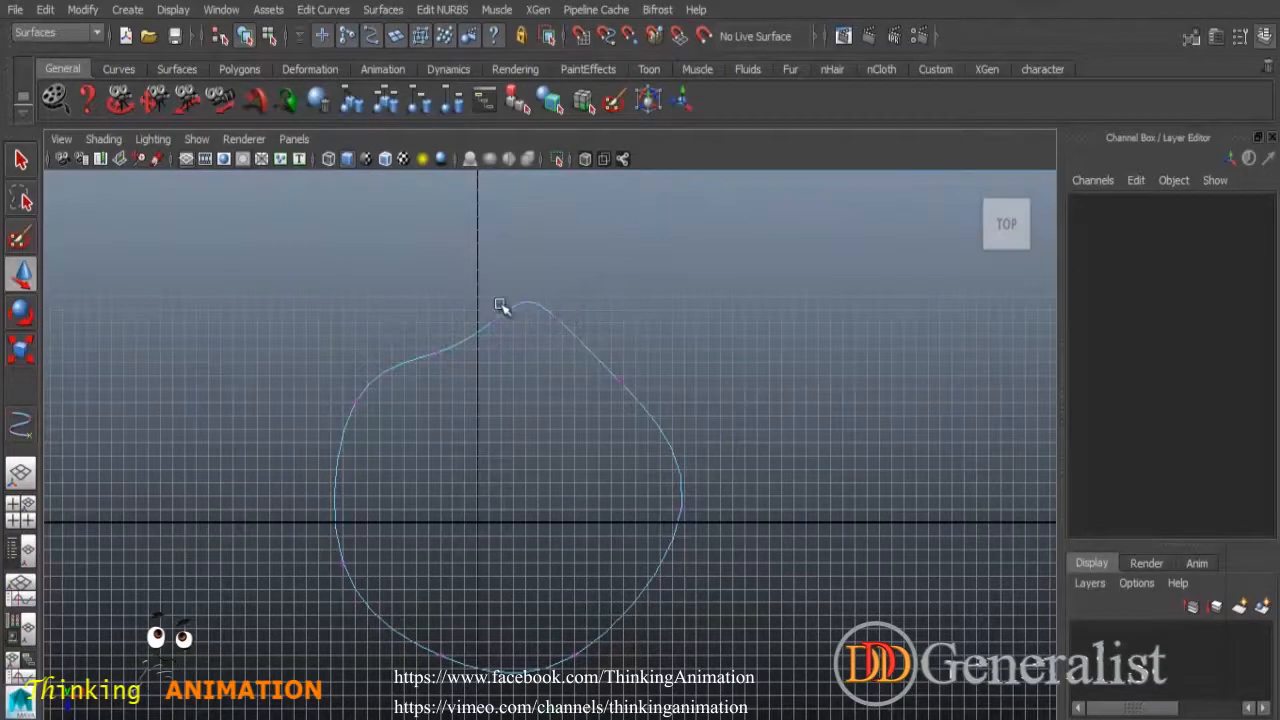
# Reselect the teardrop in Object Mode and reopen the gap at its top with Open/Close Curves.
pyautogui.press('q')
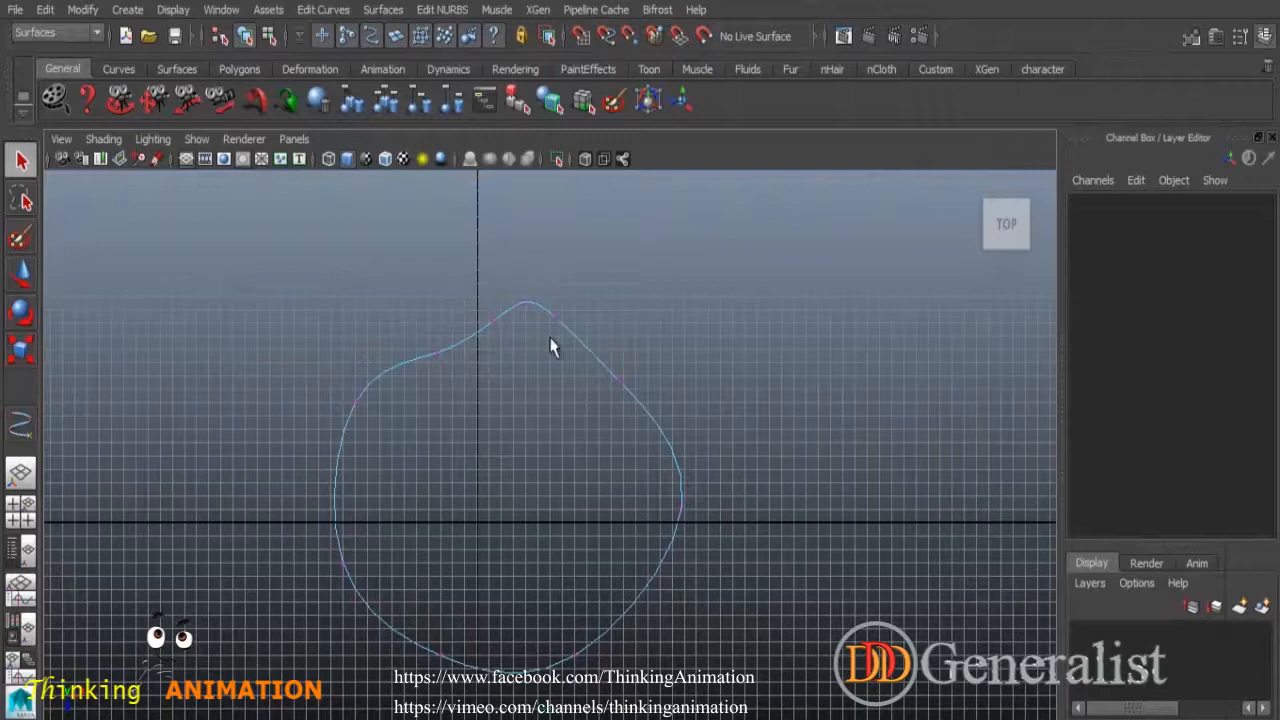
pyautogui.moveTo(560, 326); pyautogui.dragTo(640, 298, button='right')
pyautogui.click(458, 330)
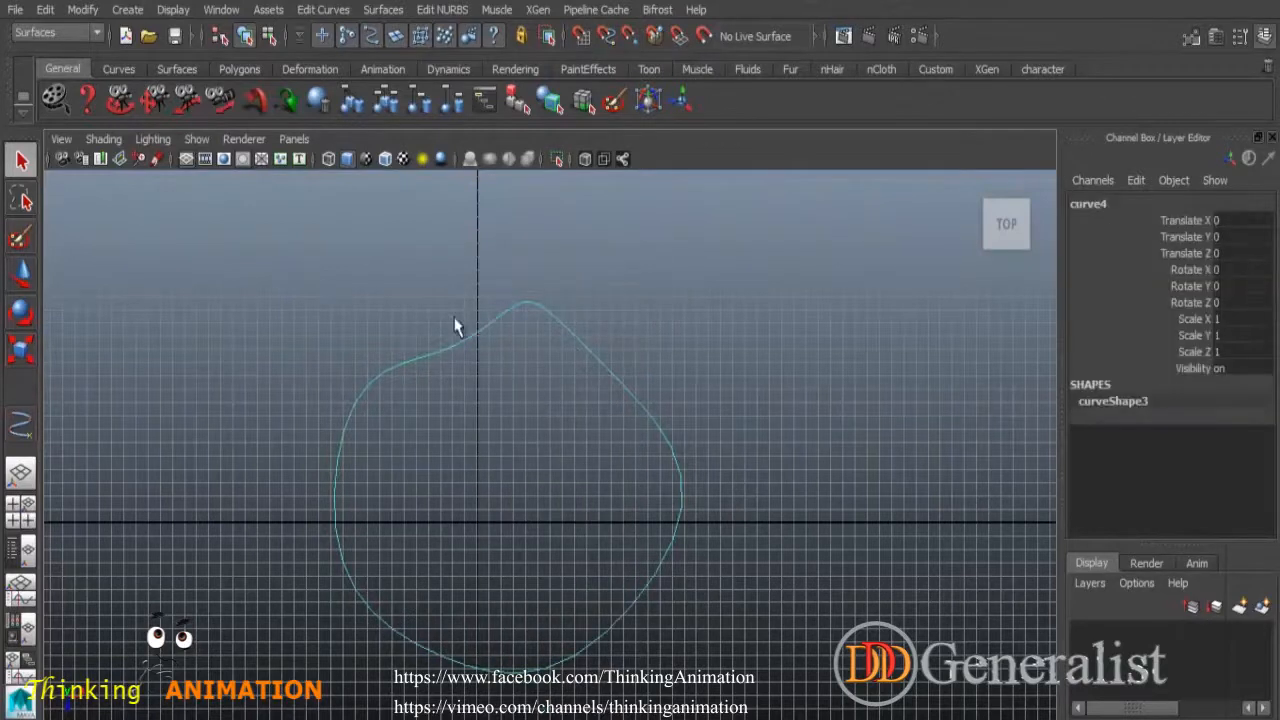
pyautogui.click(320, 12)
pyautogui.click(365, 117)
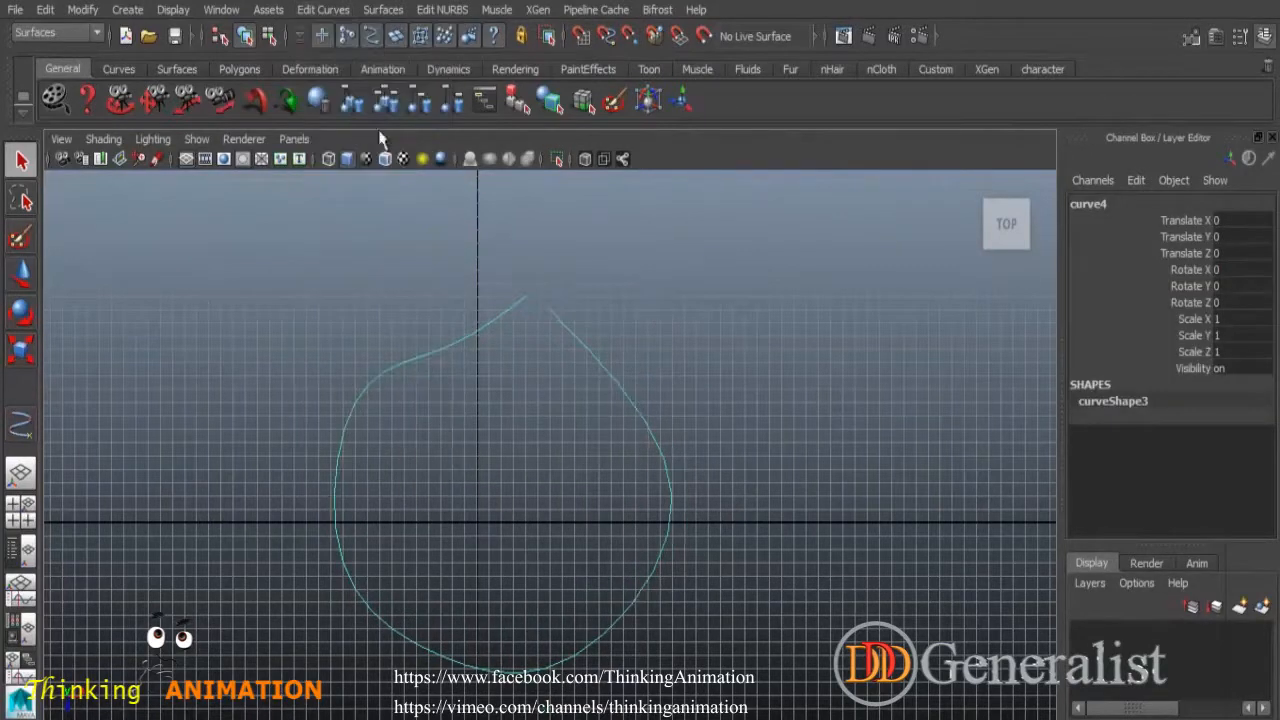
pyautogui.click(620, 308)
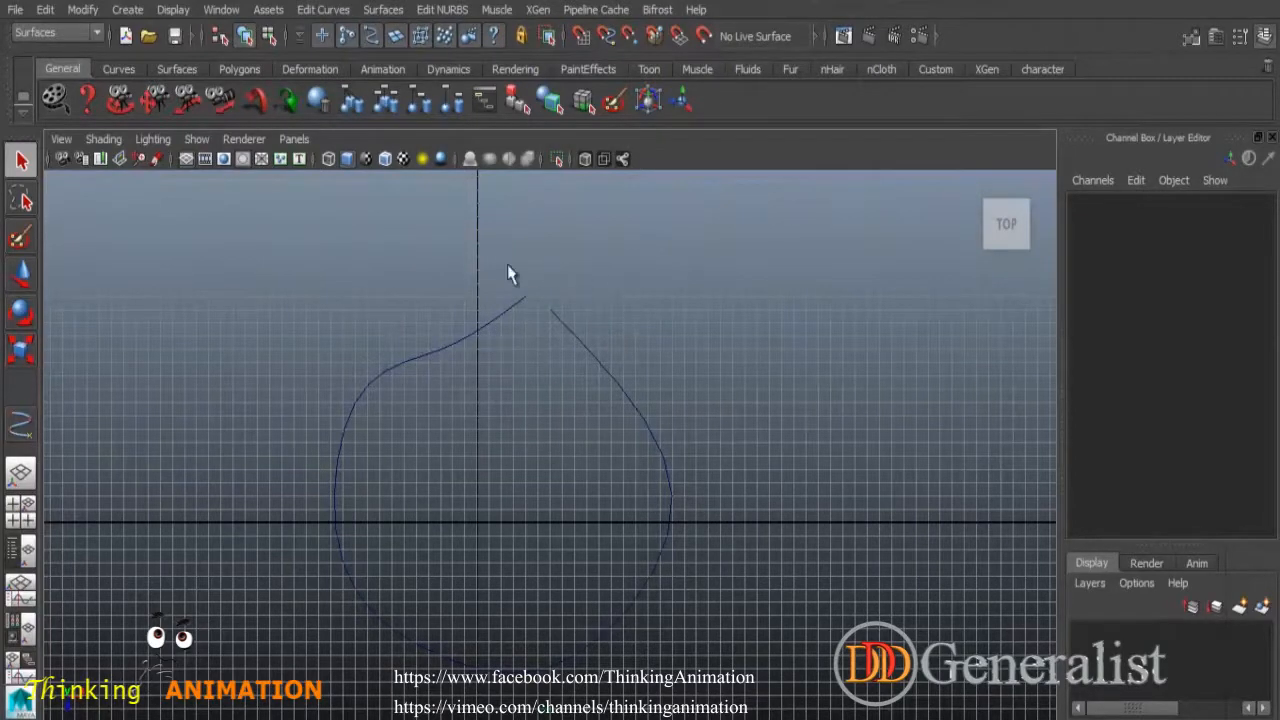
pyautogui.click(323, 10)
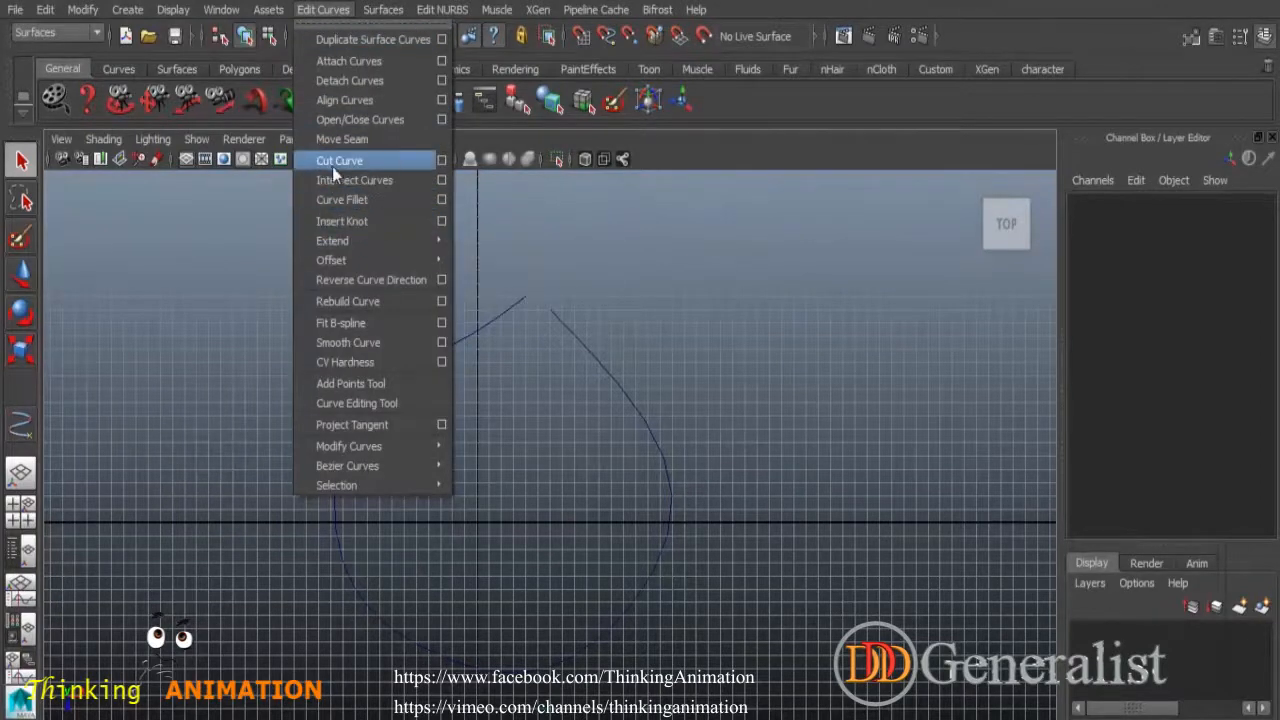
# Draw a freehand Pencil curve sweeping across the bottom of the teardrop.
pyautogui.click(627, 301)
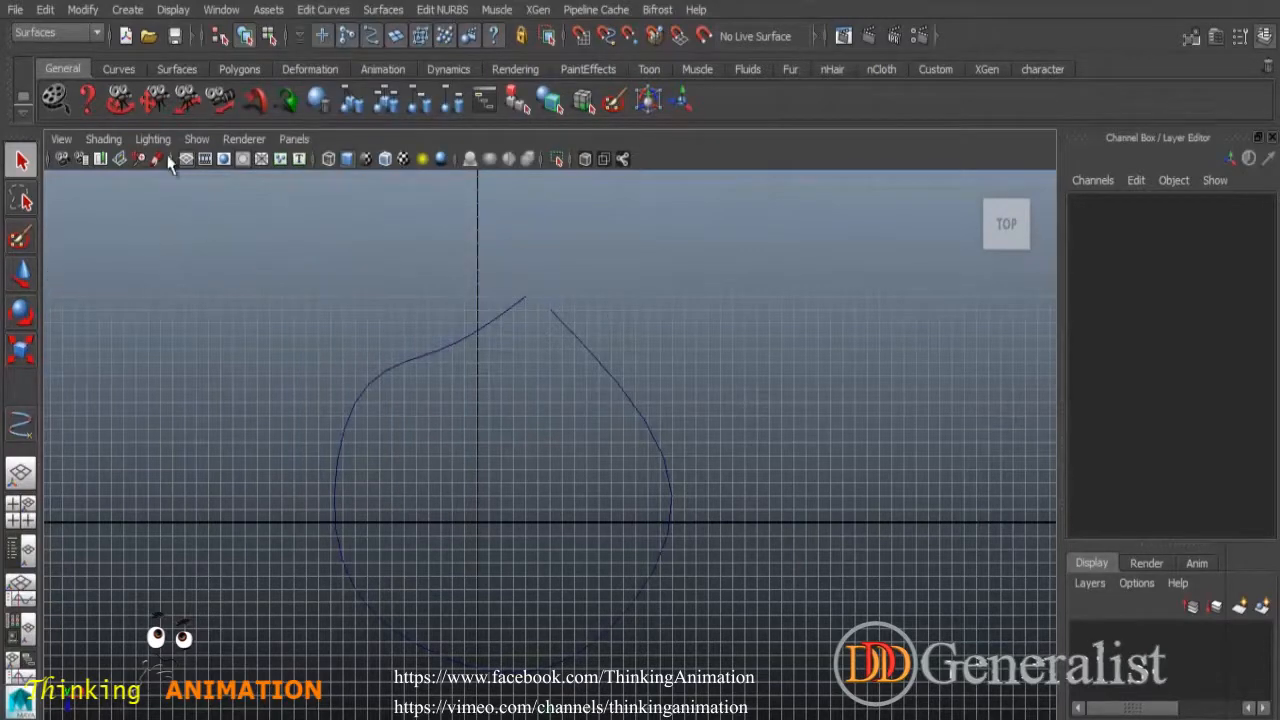
pyautogui.click(22, 426)
pyautogui.moveTo(268, 305)
pyautogui.mouseDown()
pyautogui.moveTo(376, 440)
pyautogui.moveTo(650, 512)
pyautogui.moveTo(770, 465)
pyautogui.mouseUp()
pyautogui.press('q')
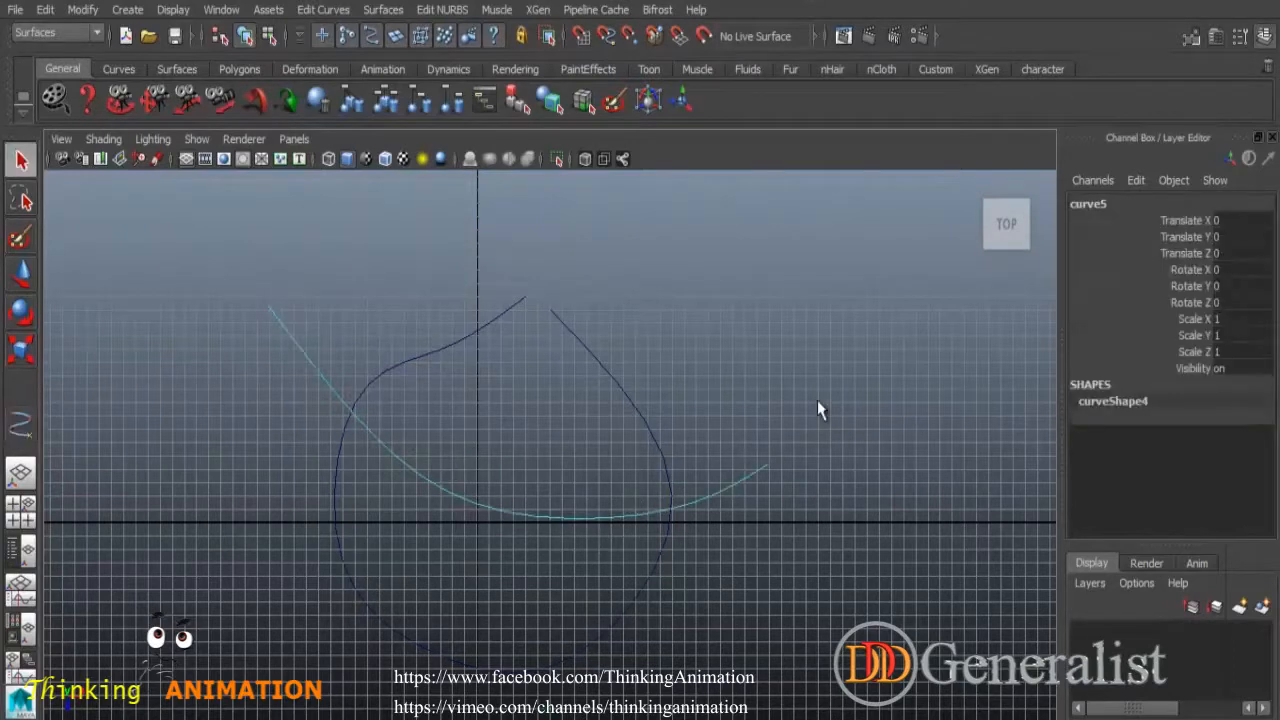
pyautogui.click(430, 408)
# Cut the teardrop and the new curve where they intersect.
pyautogui.click(335, 494)
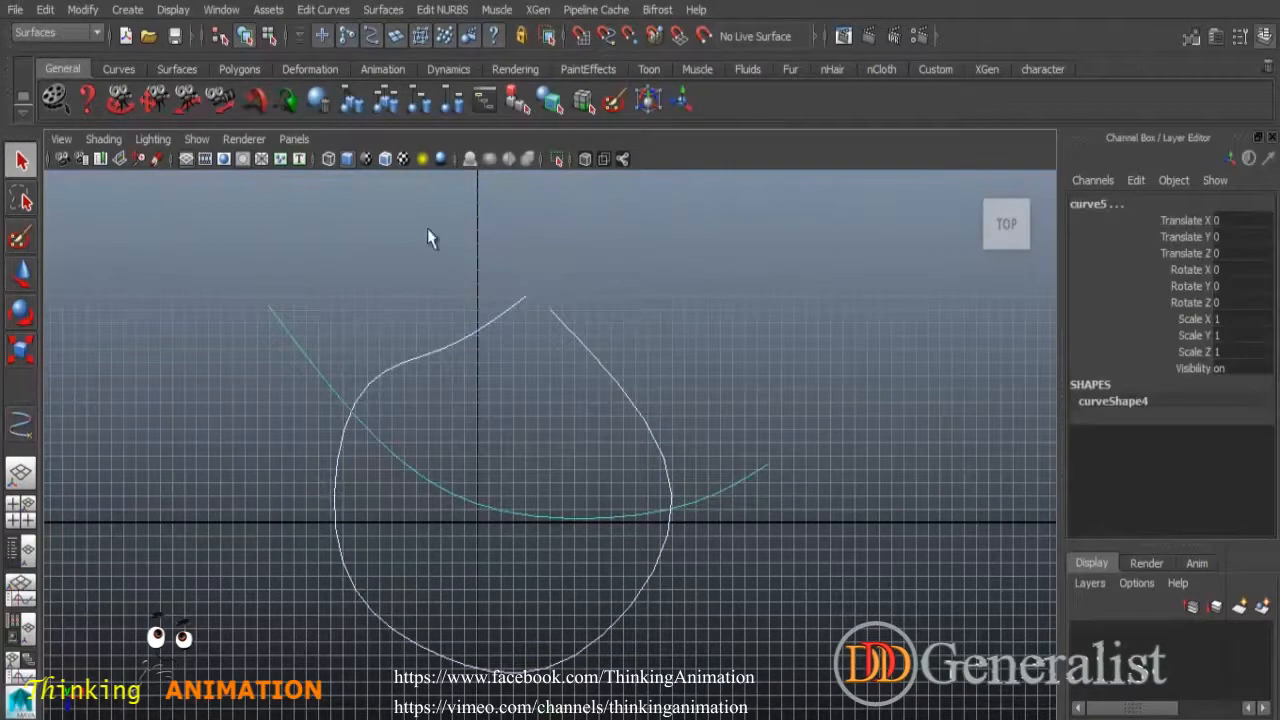
pyautogui.click(327, 12)
pyautogui.click(341, 160)
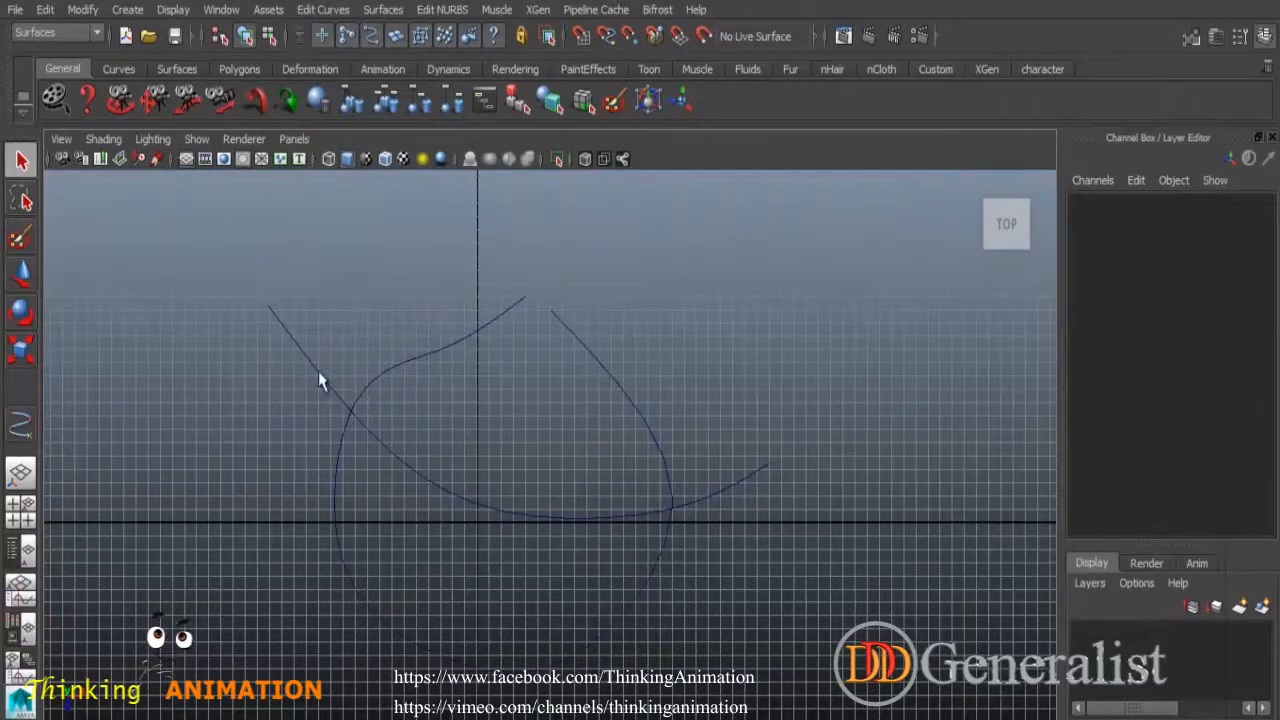
# Select the individual cut pieces to inspect the detached segments.
pyautogui.moveTo(450, 316); pyautogui.dragTo(493, 394)
pyautogui.moveTo(632, 370); pyautogui.dragTo(476, 535)
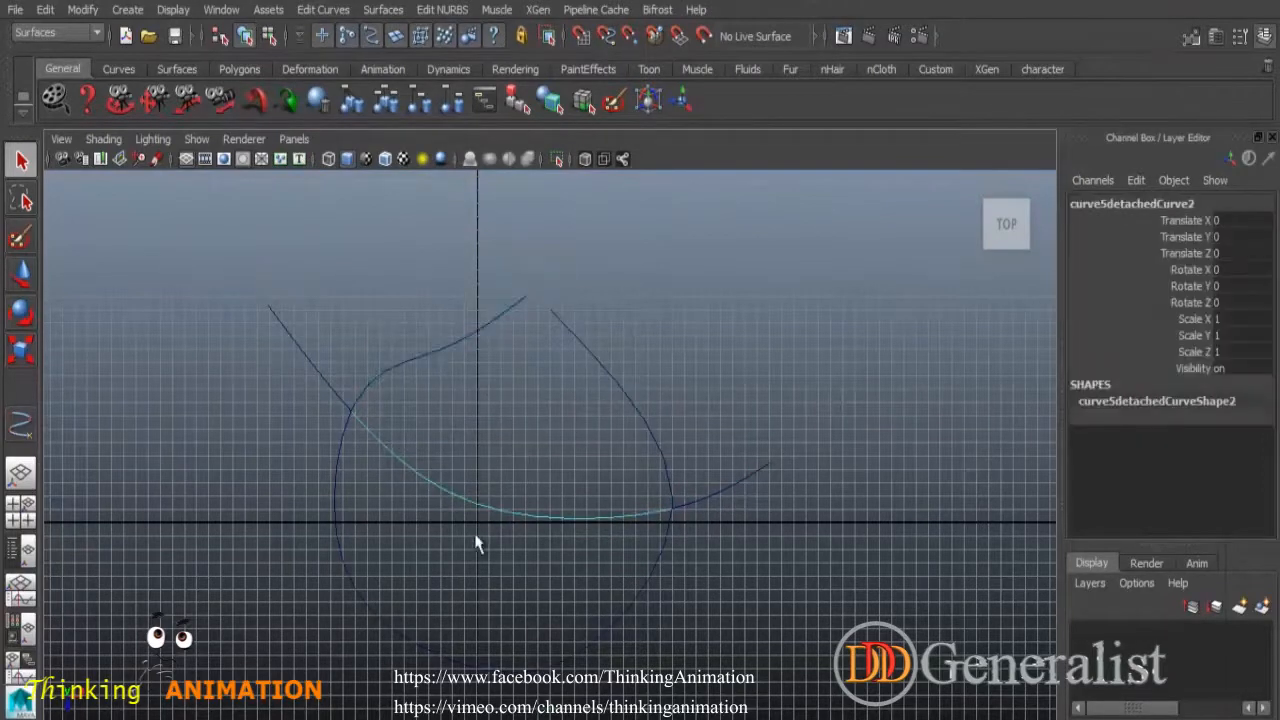
pyautogui.moveTo(741, 511); pyautogui.dragTo(733, 522)
pyautogui.moveTo(650, 640); pyautogui.dragTo(560, 590)
pyautogui.moveTo(428, 395); pyautogui.dragTo(520, 560)
# Delete every cut piece: upper-left, lower loop, lower arc, and the last two.
pyautogui.moveTo(391, 317); pyautogui.dragTo(493, 399)
pyautogui.press('Delete')
pyautogui.moveTo(390, 548); pyautogui.dragTo(355, 585)
pyautogui.press('Delete')
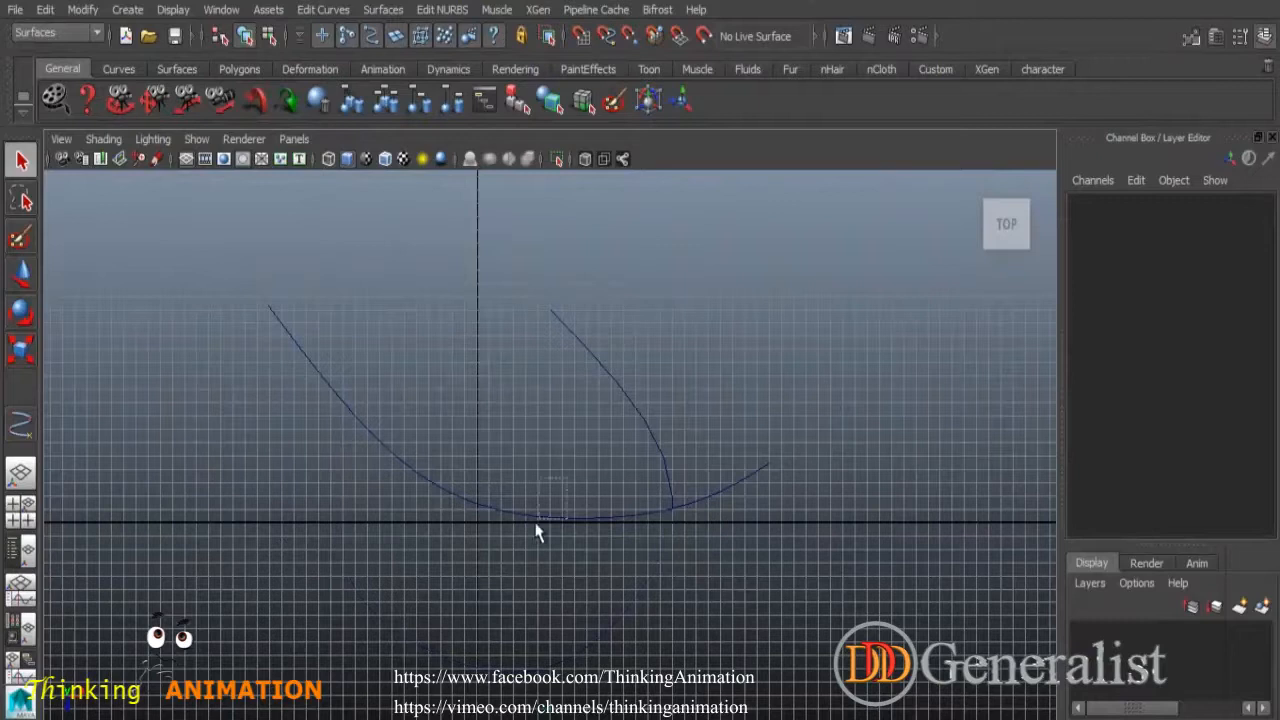
pyautogui.moveTo(535, 532); pyautogui.dragTo(546, 492)
pyautogui.press('Delete')
pyautogui.moveTo(245, 298); pyautogui.dragTo(884, 629)
pyautogui.press('Delete')
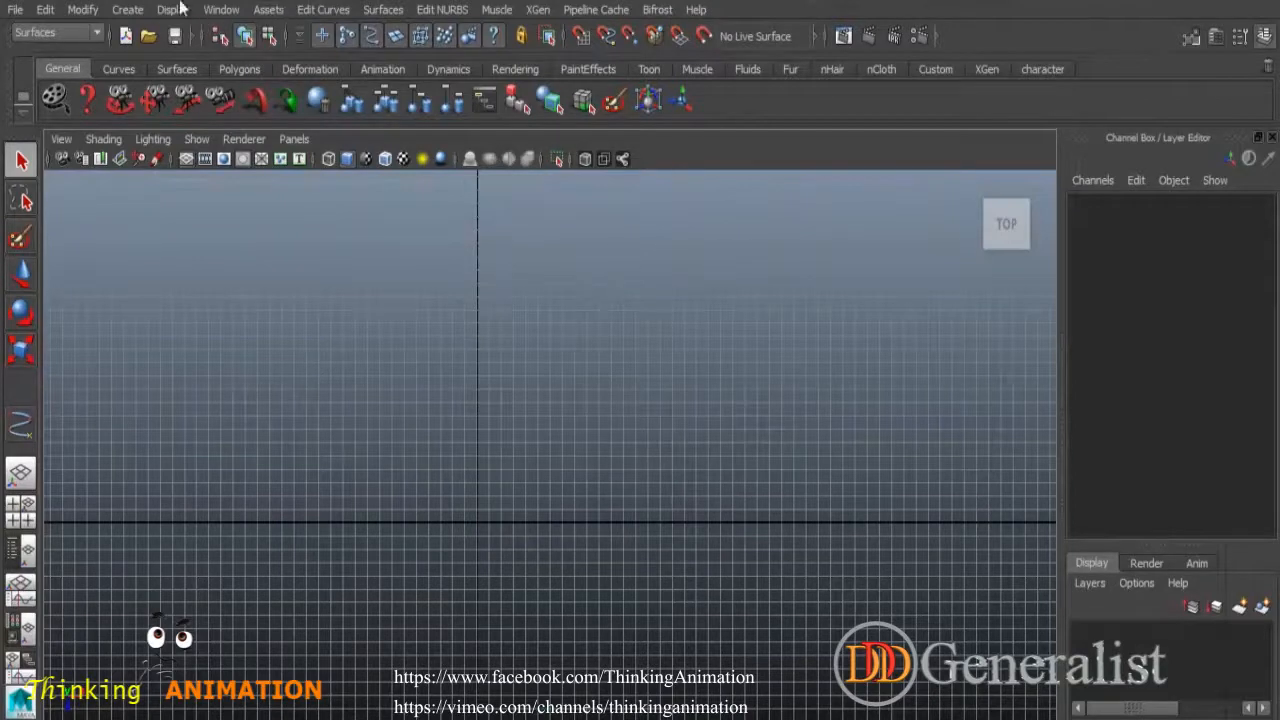
# Create a NURBS circle and centre it in the view.
pyautogui.click(127, 9)
pyautogui.moveTo(175, 59)
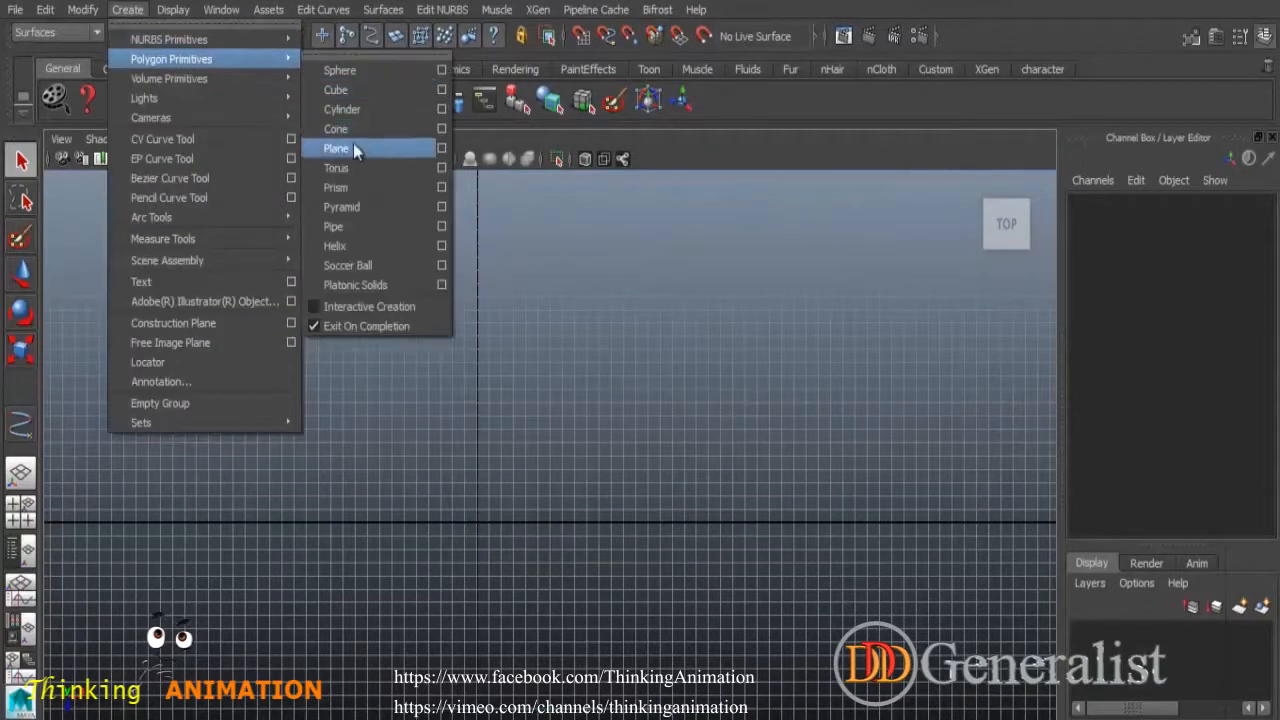
pyautogui.moveTo(270, 40)
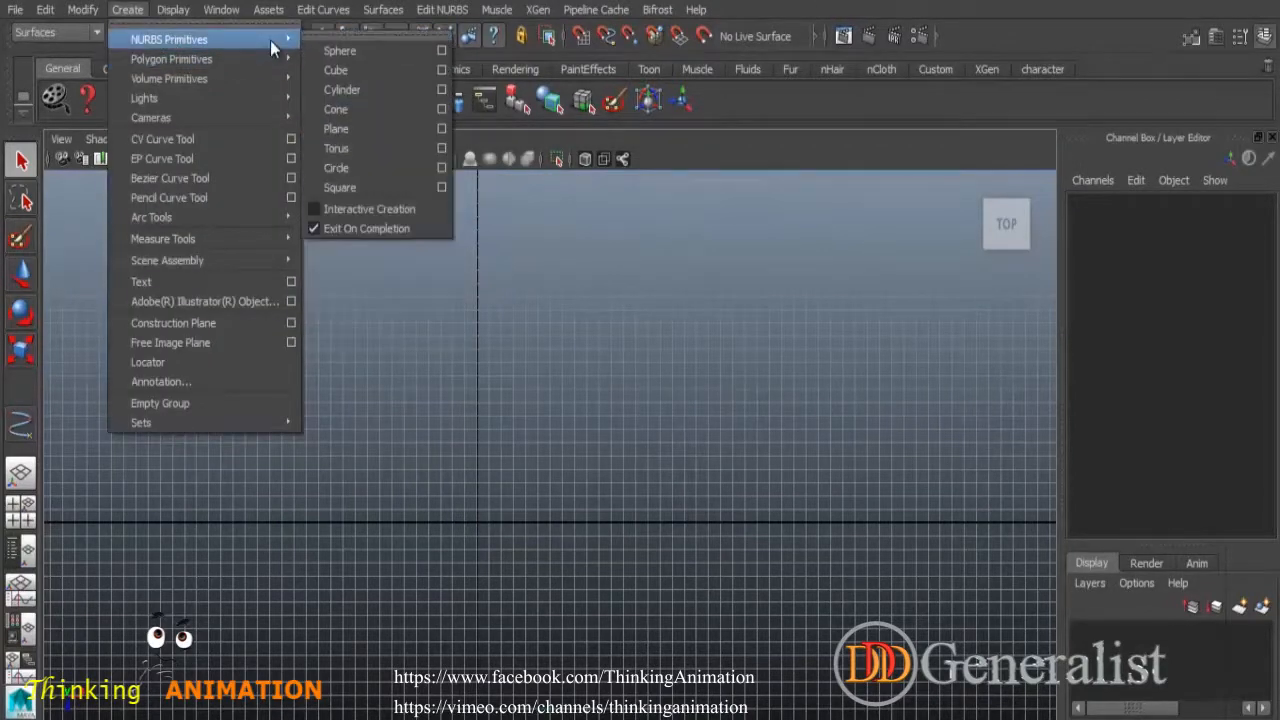
pyautogui.click(359, 168)
pyautogui.scroll(5, 492, 480)
pyautogui.keyDown('alt'); pyautogui.moveTo(496, 531); pyautogui.dragTo(608, 356, button='middle'); pyautogui.keyUp('alt')
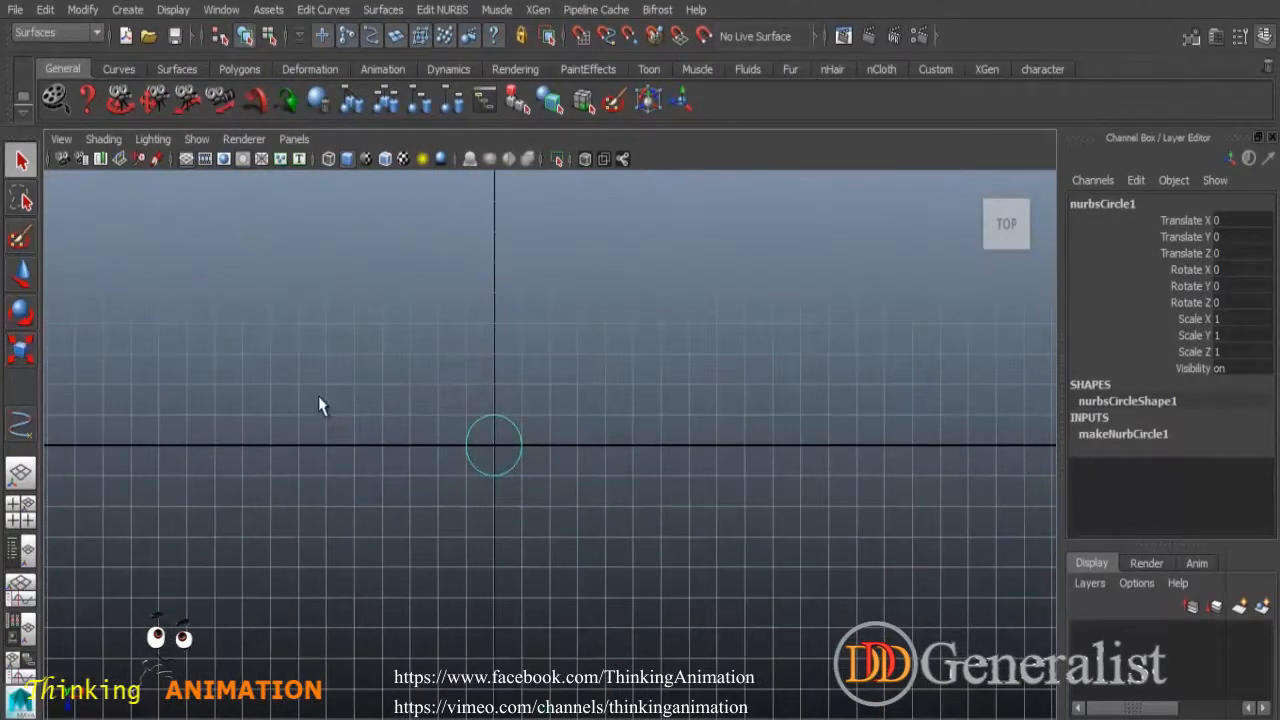
# Duplicate the circle, shift the copy right to overlap, and cut both at their intersections.
pyautogui.hotkey('ctrl', 'd')
pyautogui.click(24, 276)
pyautogui.moveTo(592, 447); pyautogui.dragTo(628, 450)
pyautogui.click(560, 420)
pyautogui.moveTo(480, 391); pyautogui.dragTo(549, 444)
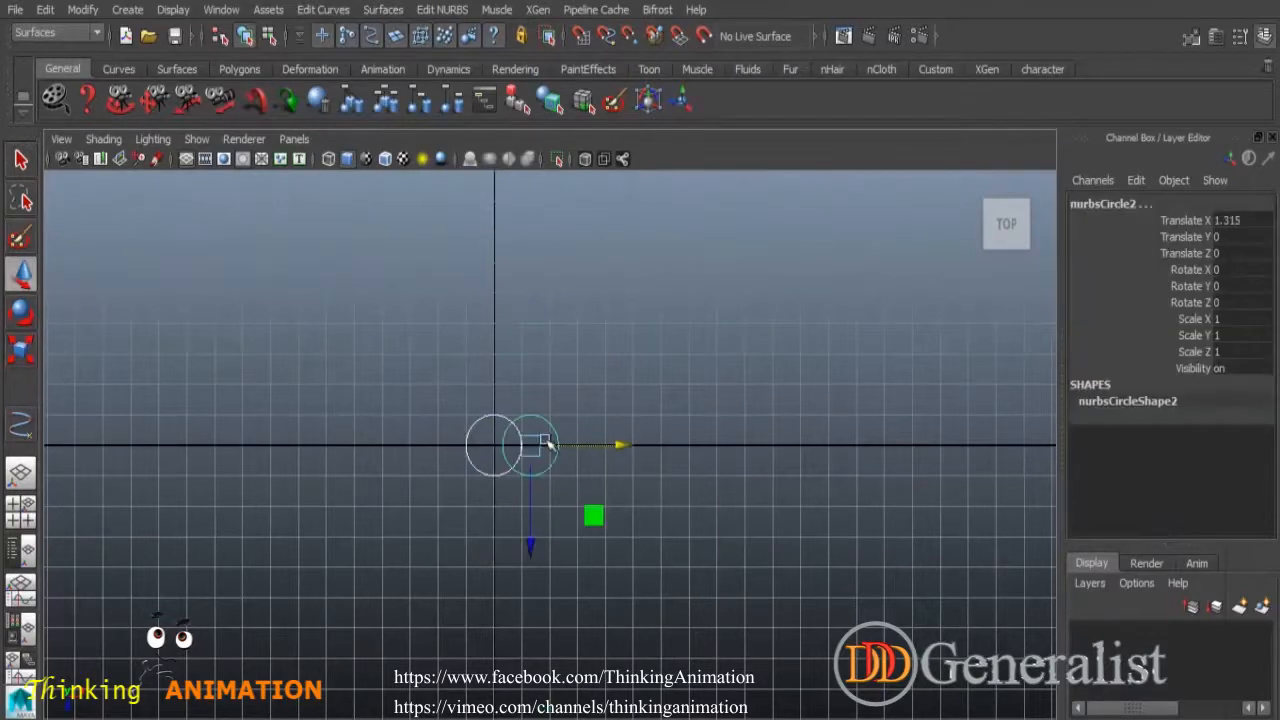
pyautogui.click(330, 10)
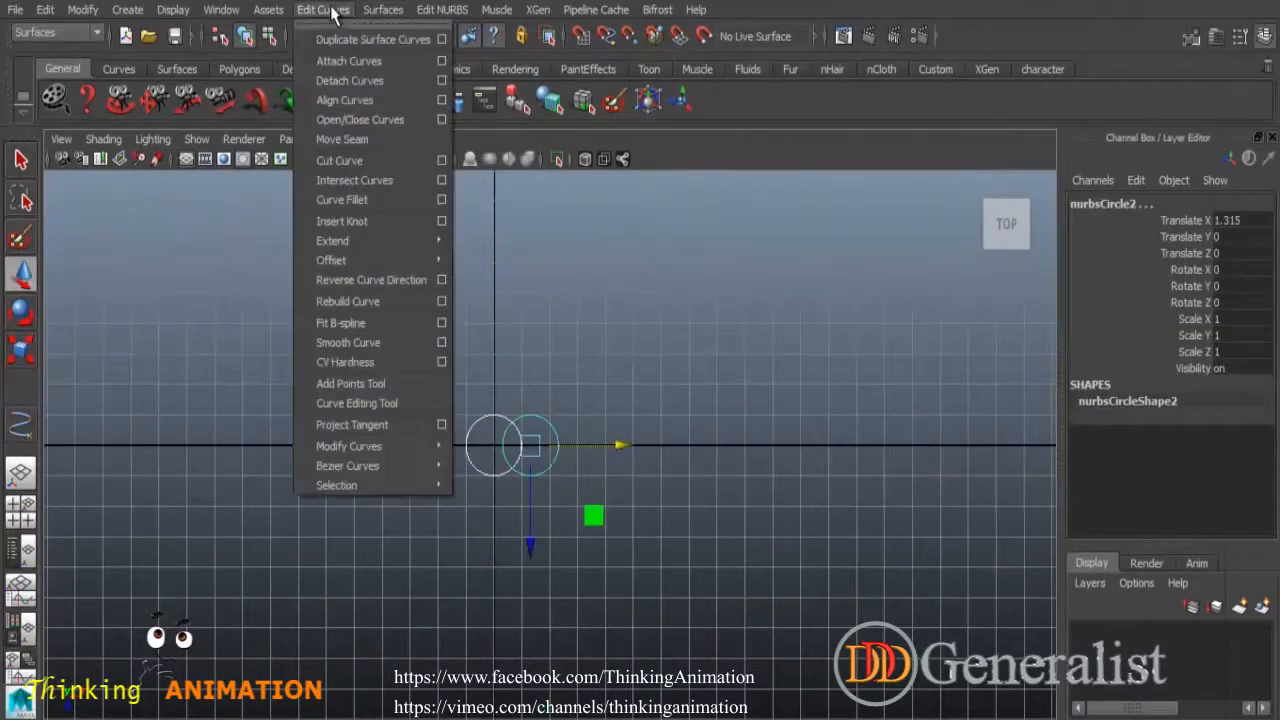
pyautogui.click(345, 160)
# Delete all the detached circle pieces, including the lens shape.
pyautogui.moveTo(549, 389); pyautogui.dragTo(615, 528)
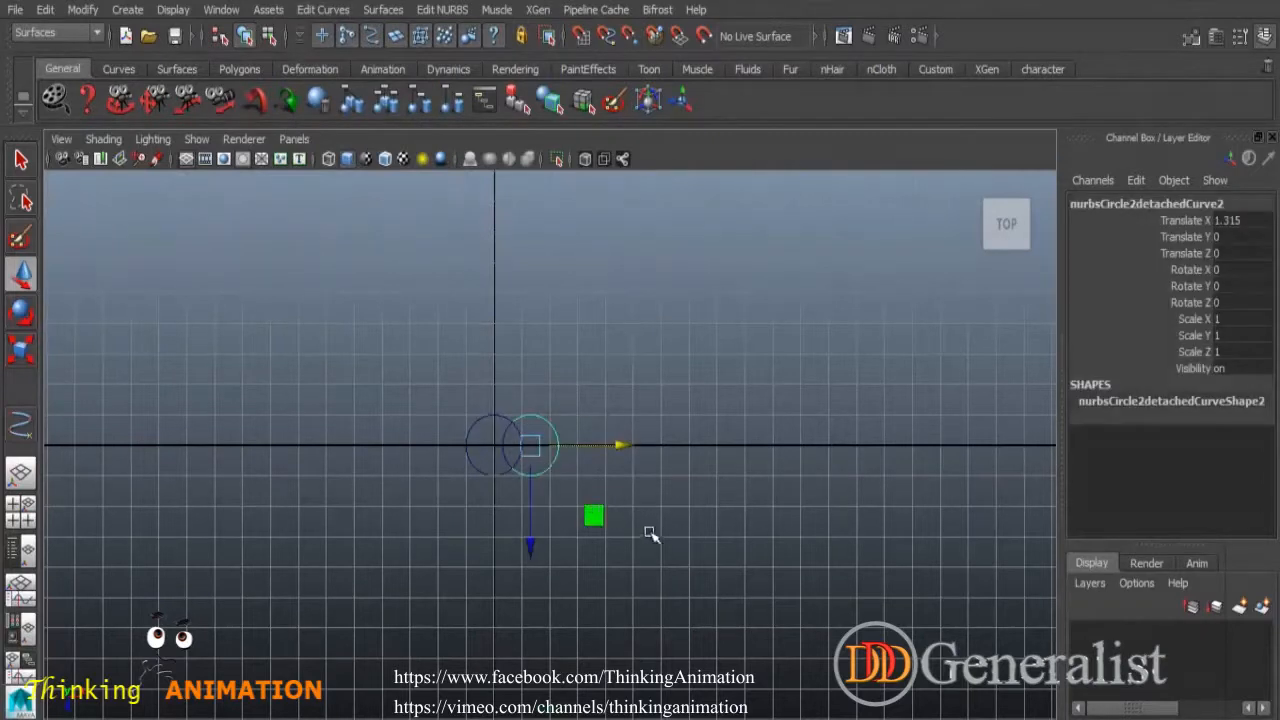
pyautogui.press('Delete')
pyautogui.moveTo(505, 430); pyautogui.dragTo(466, 516)
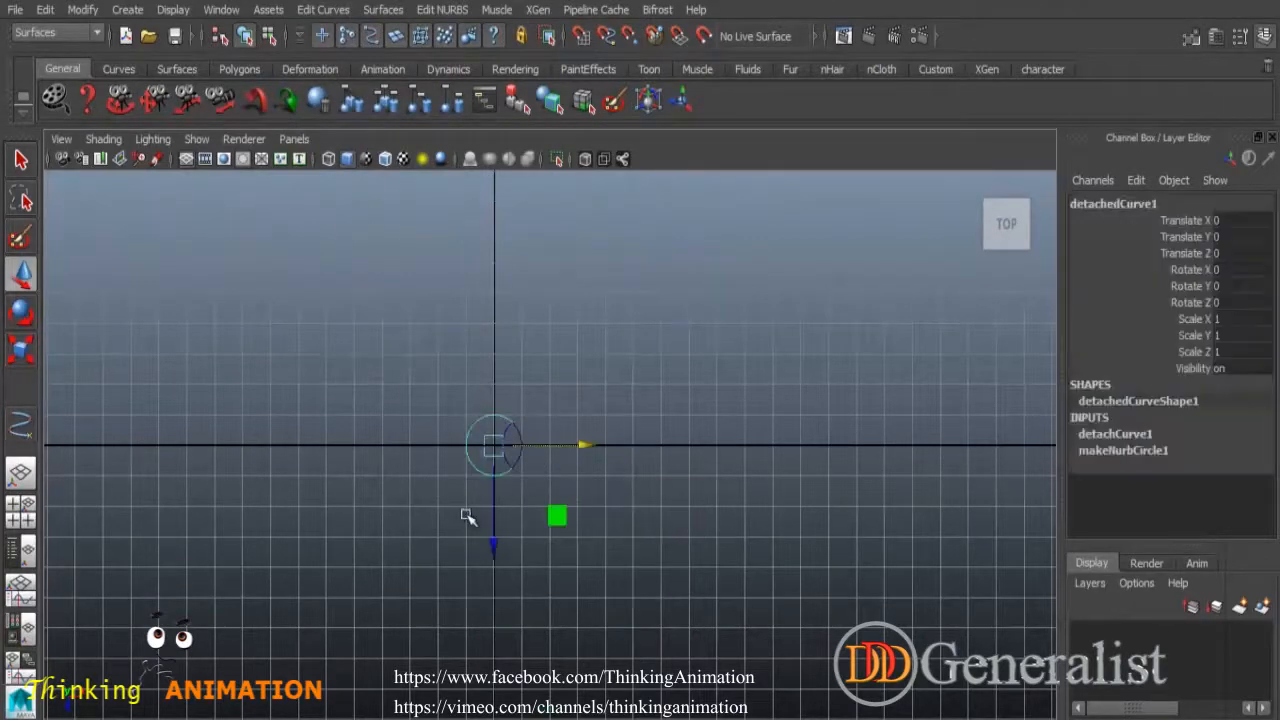
pyautogui.click(466, 516)
pyautogui.scroll(10, 608, 448)
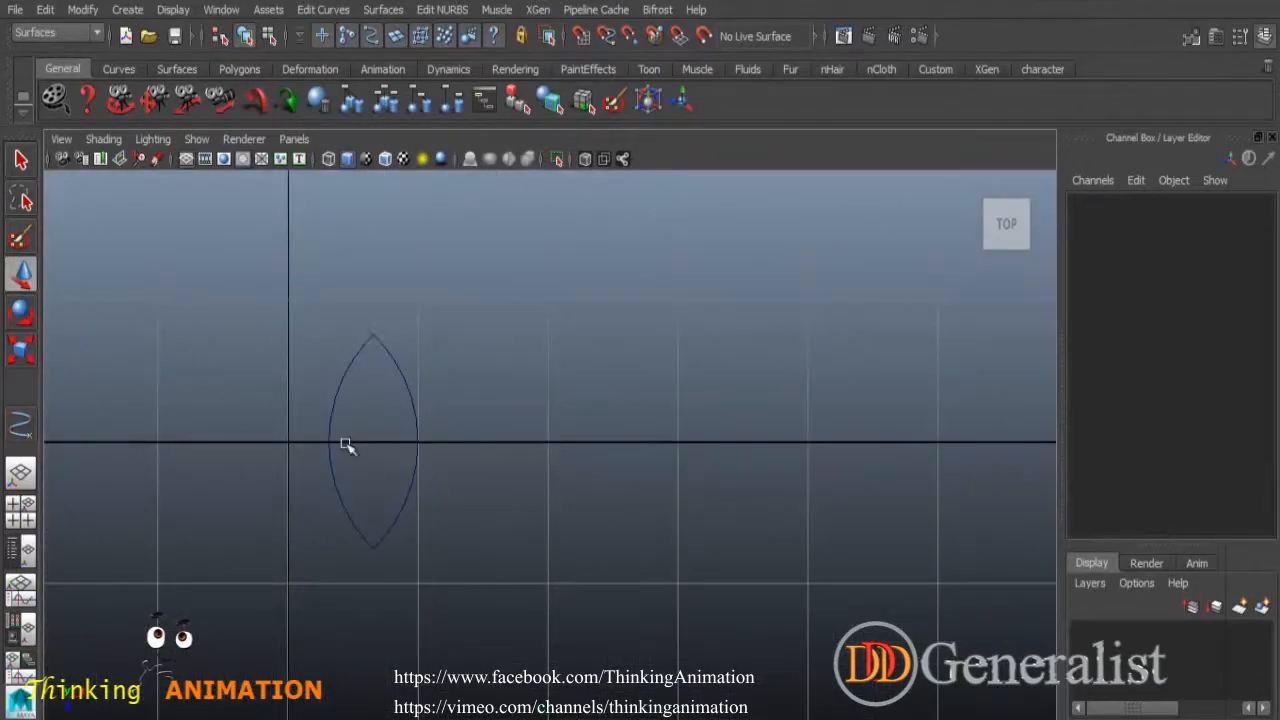
pyautogui.click(21, 160)
pyautogui.moveTo(270, 390); pyautogui.dragTo(512, 567)
pyautogui.press('Delete')
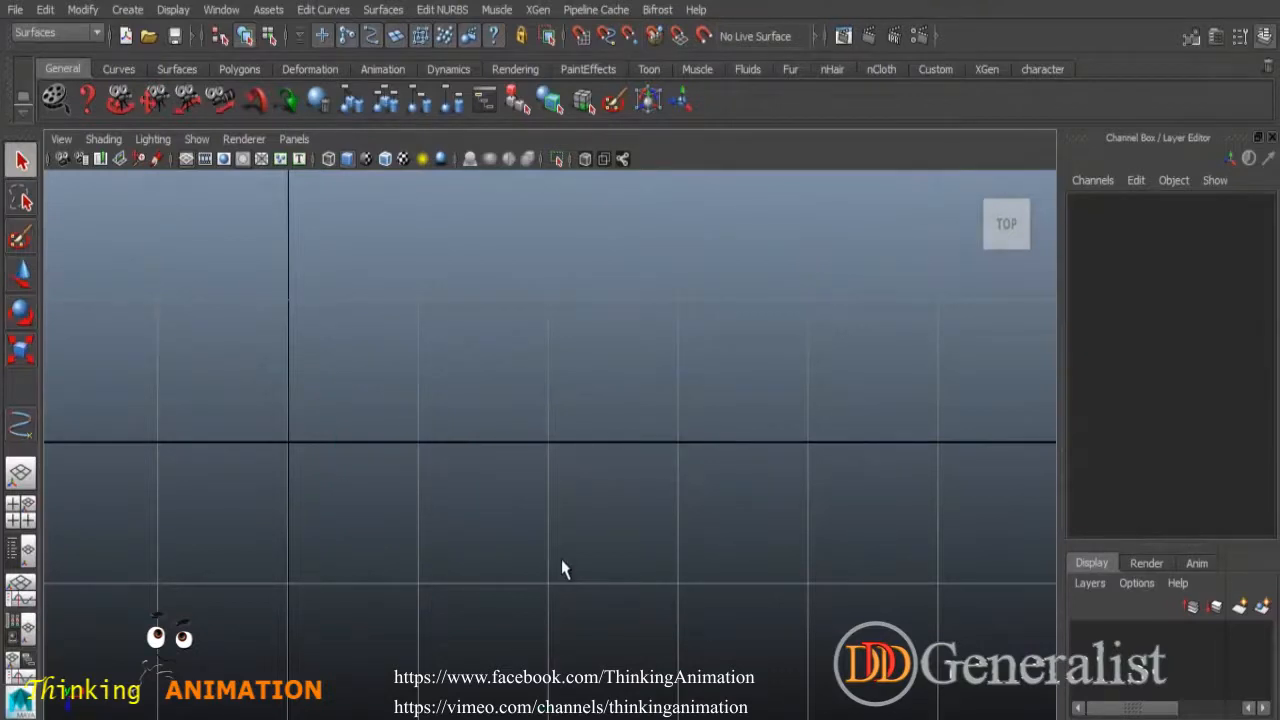
# Create a NURBS circle and a duplicate scaled down to 0.33.
pyautogui.click(140, 10)
pyautogui.moveTo(177, 36)
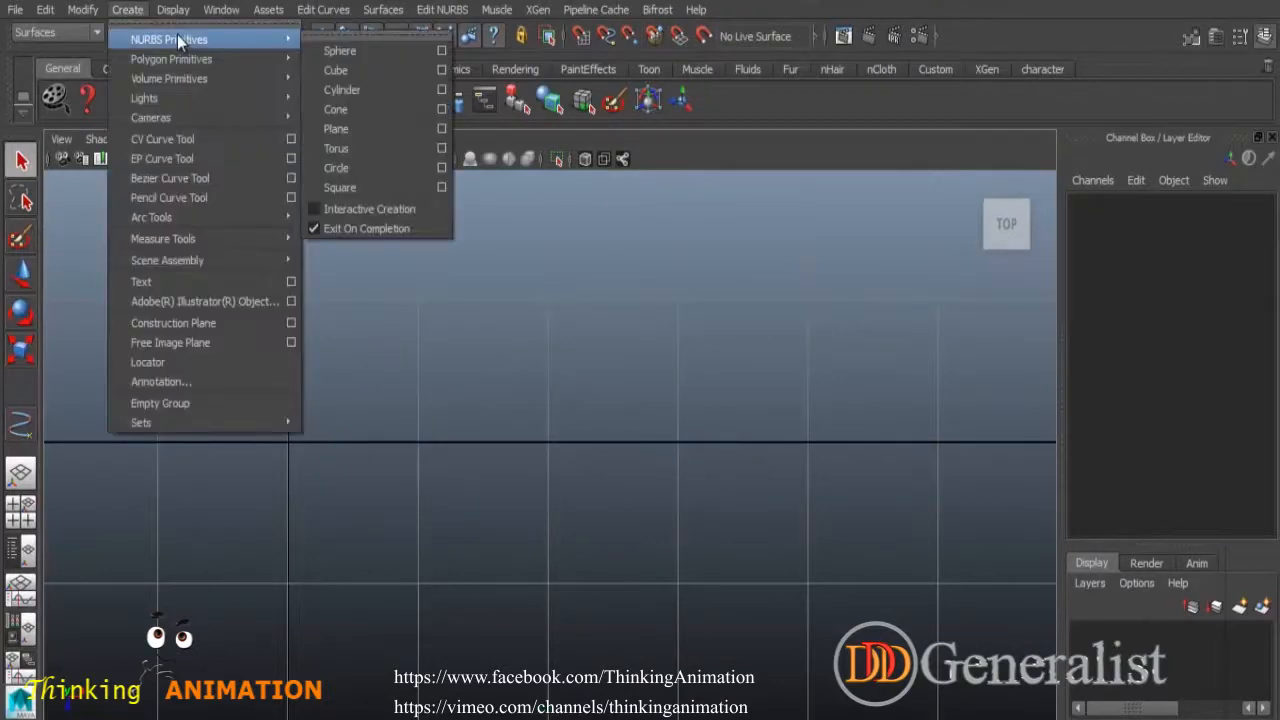
pyautogui.click(350, 167)
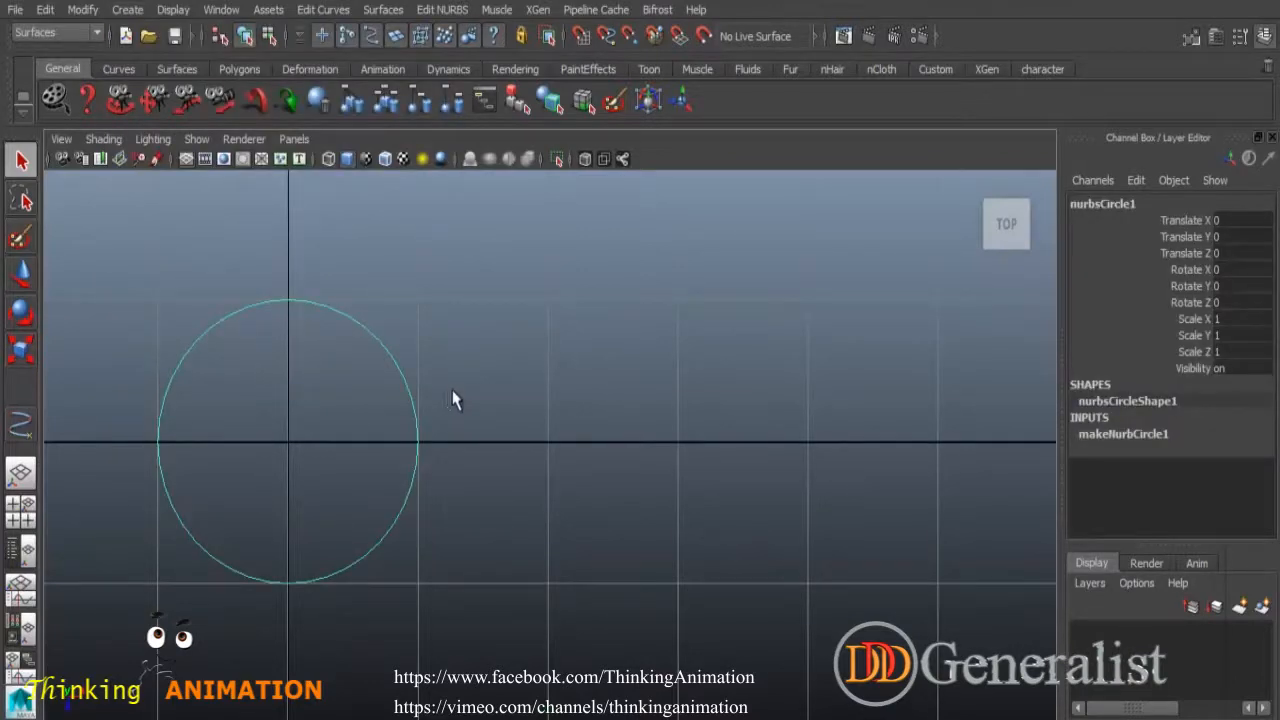
pyautogui.hotkey('ctrl', 'd')
pyautogui.click(20, 350)
pyautogui.moveTo(288, 441); pyautogui.dragTo(149, 399)
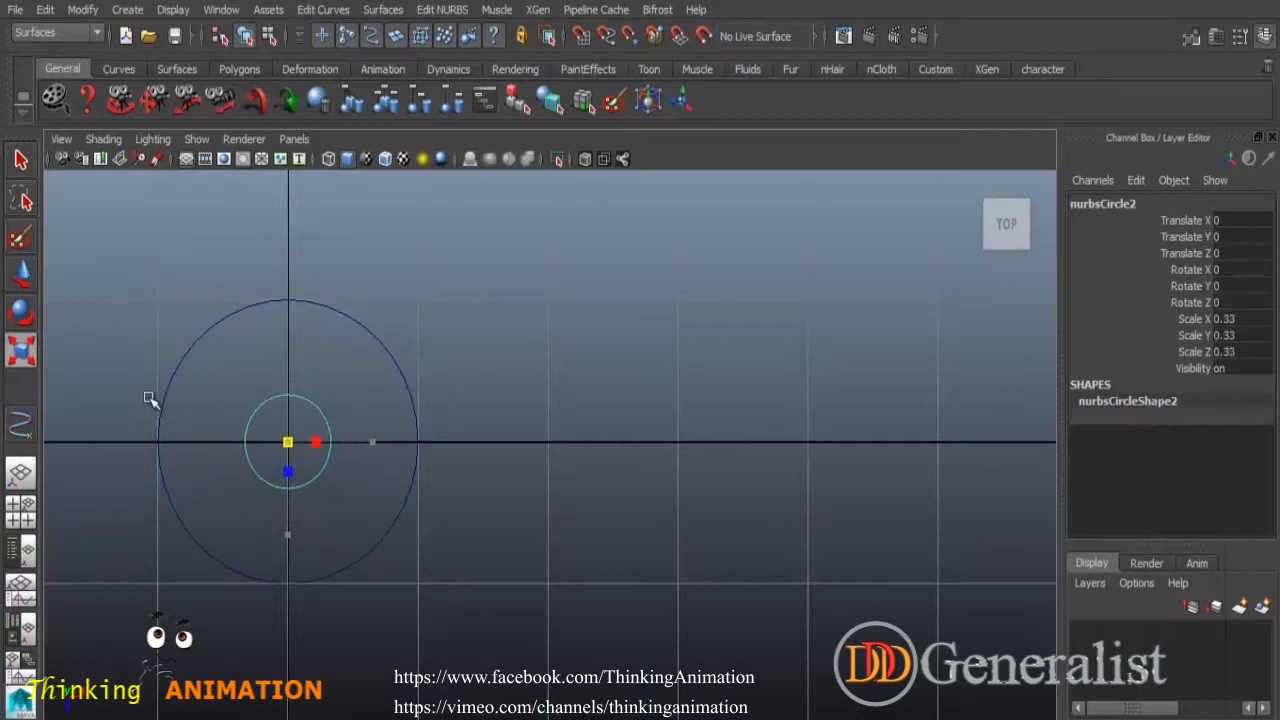
pyautogui.keyDown('alt'); pyautogui.moveTo(558, 455); pyautogui.dragTo(870, 477, button='middle'); pyautogui.keyUp('alt')
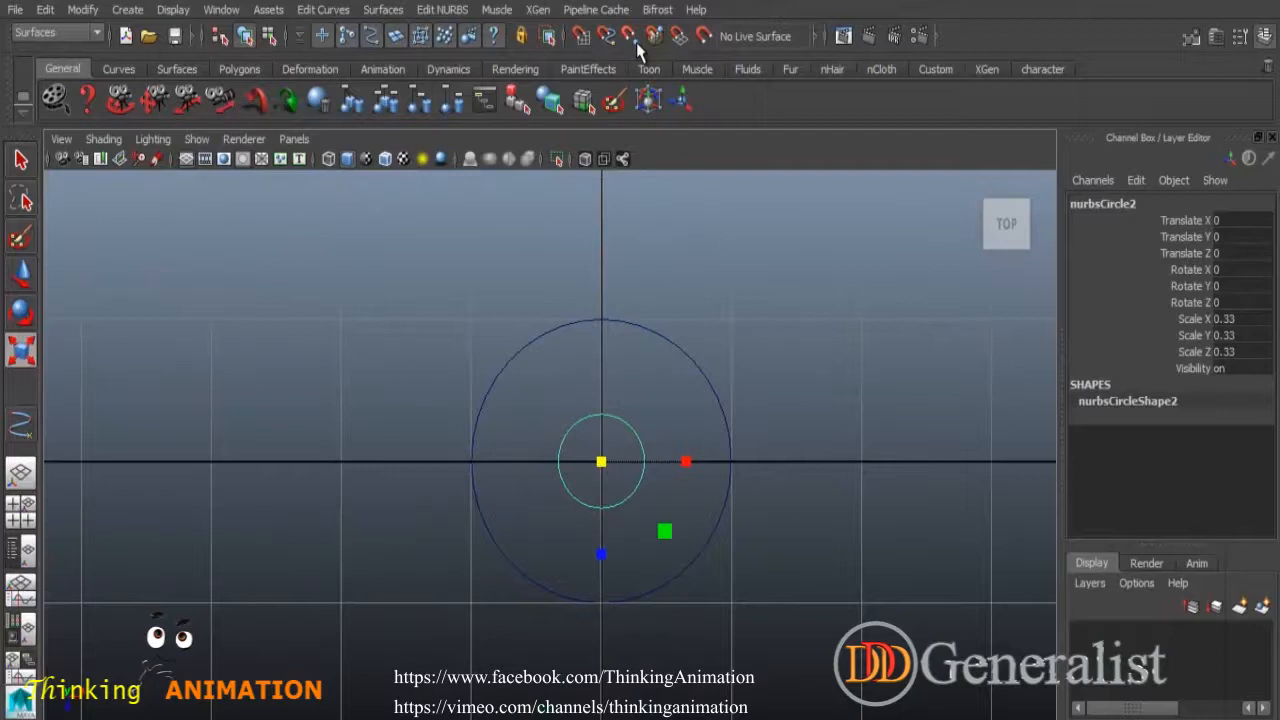
# With Snap to Curves, place small circles on the big circle's top and bottom.
pyautogui.click(606, 36)
pyautogui.press('w')
pyautogui.click(603, 560)
pyautogui.middleClick(609, 326)
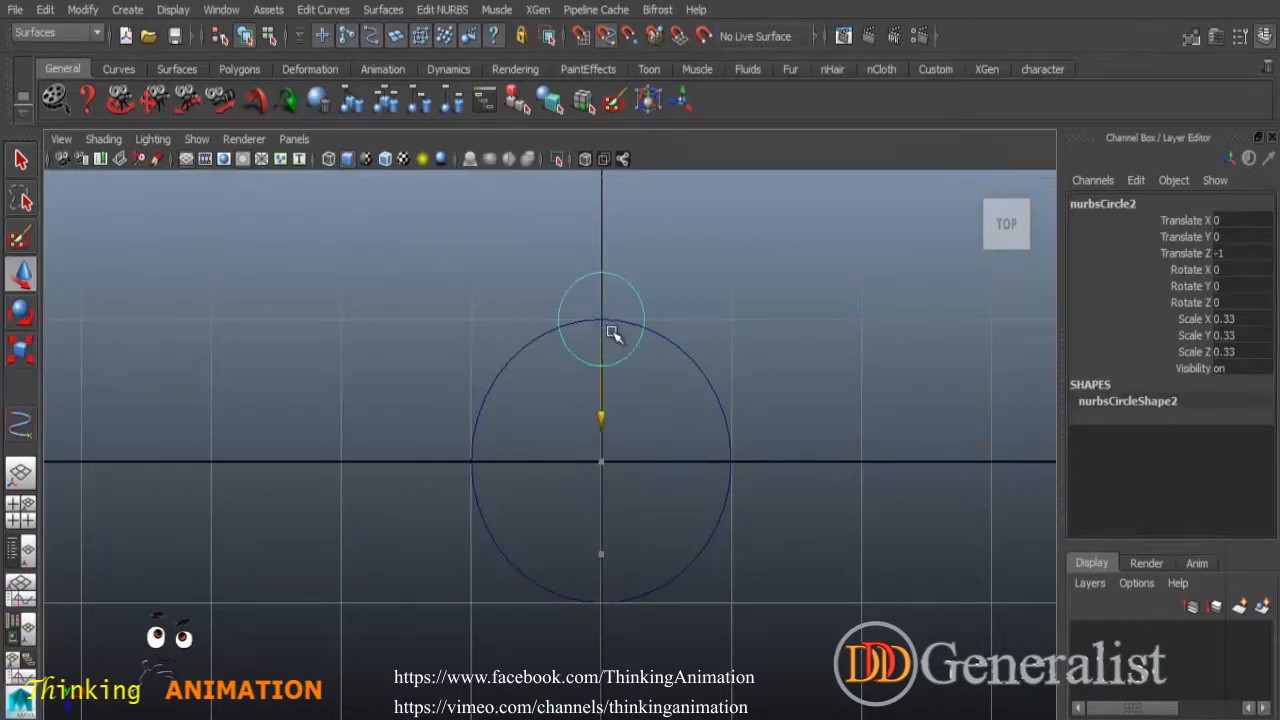
pyautogui.hotkey('ctrl', 'd')
pyautogui.middleClick(603, 591)
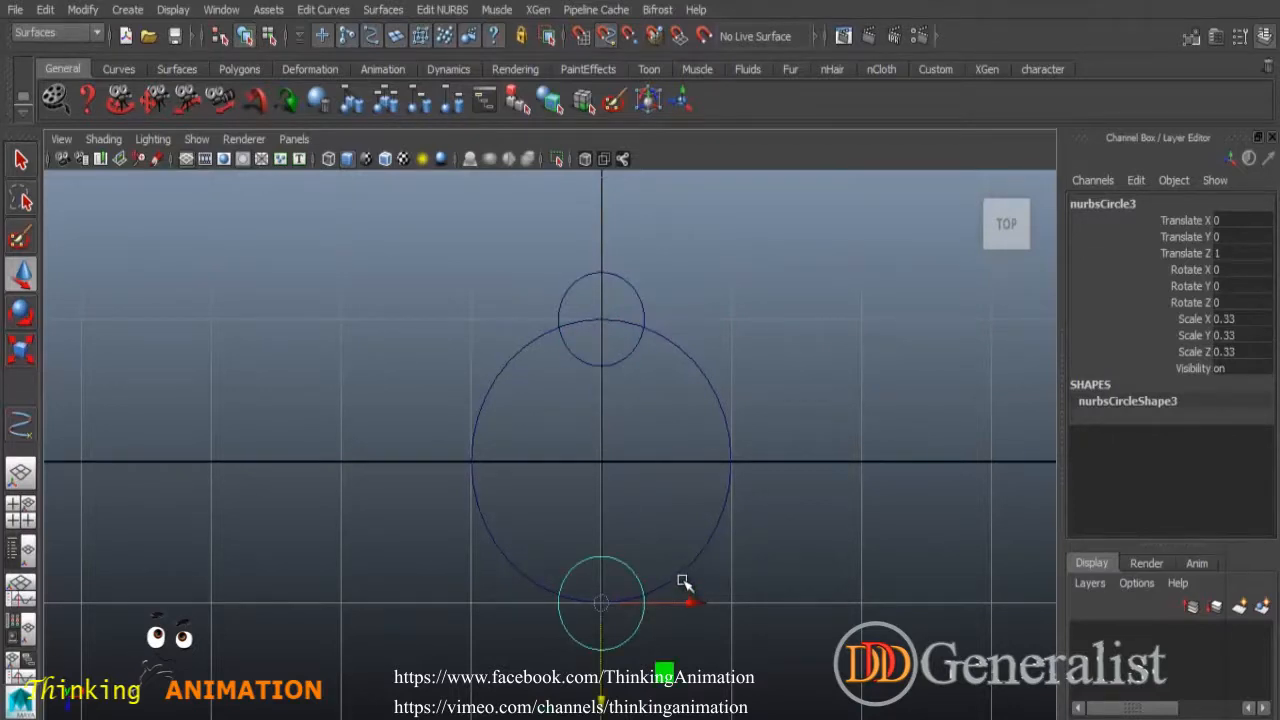
# Snap small circles onto the big circle's left and right edges along X.
pyautogui.click(606, 37)
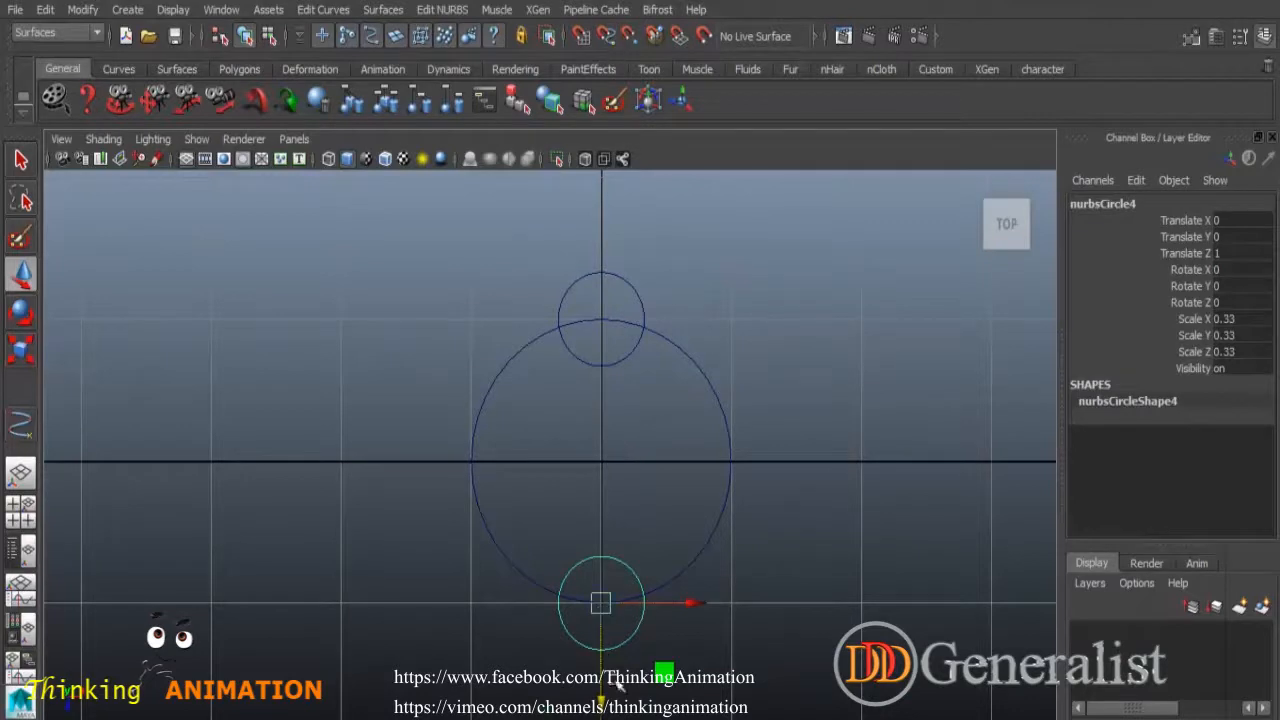
pyautogui.moveTo(605, 704); pyautogui.dragTo(606, 563, button='middle')
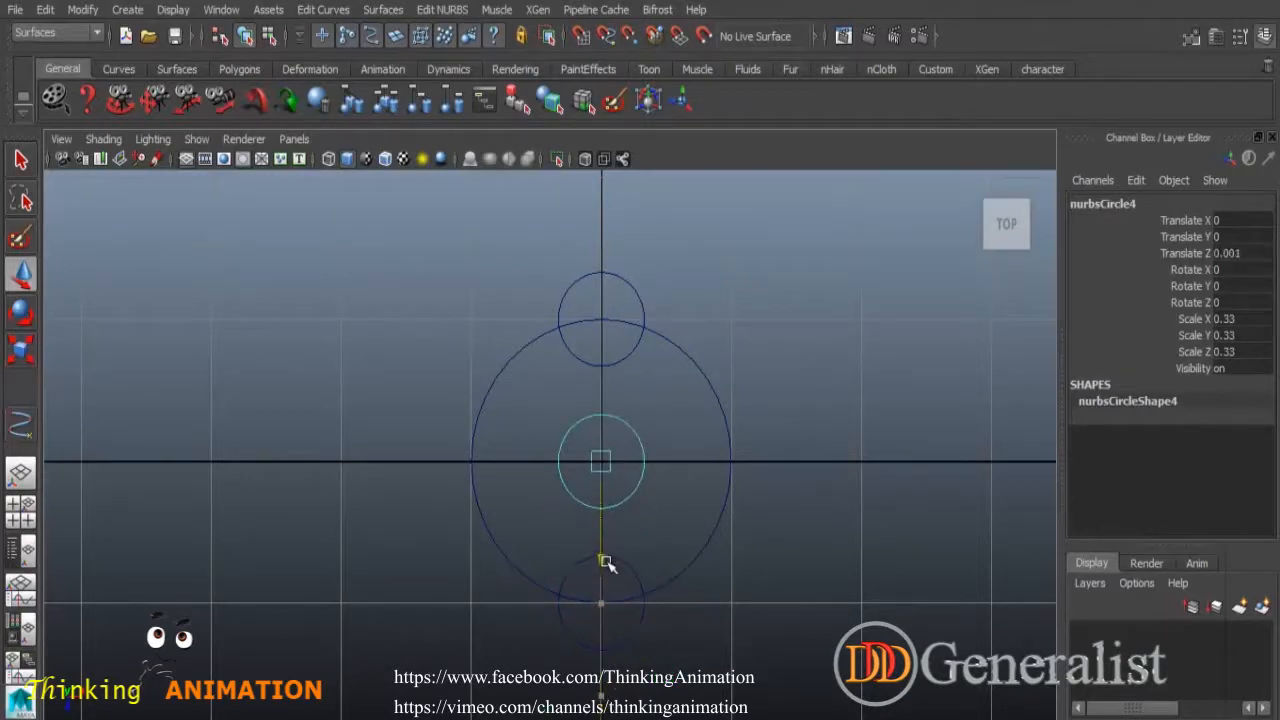
pyautogui.click(691, 461)
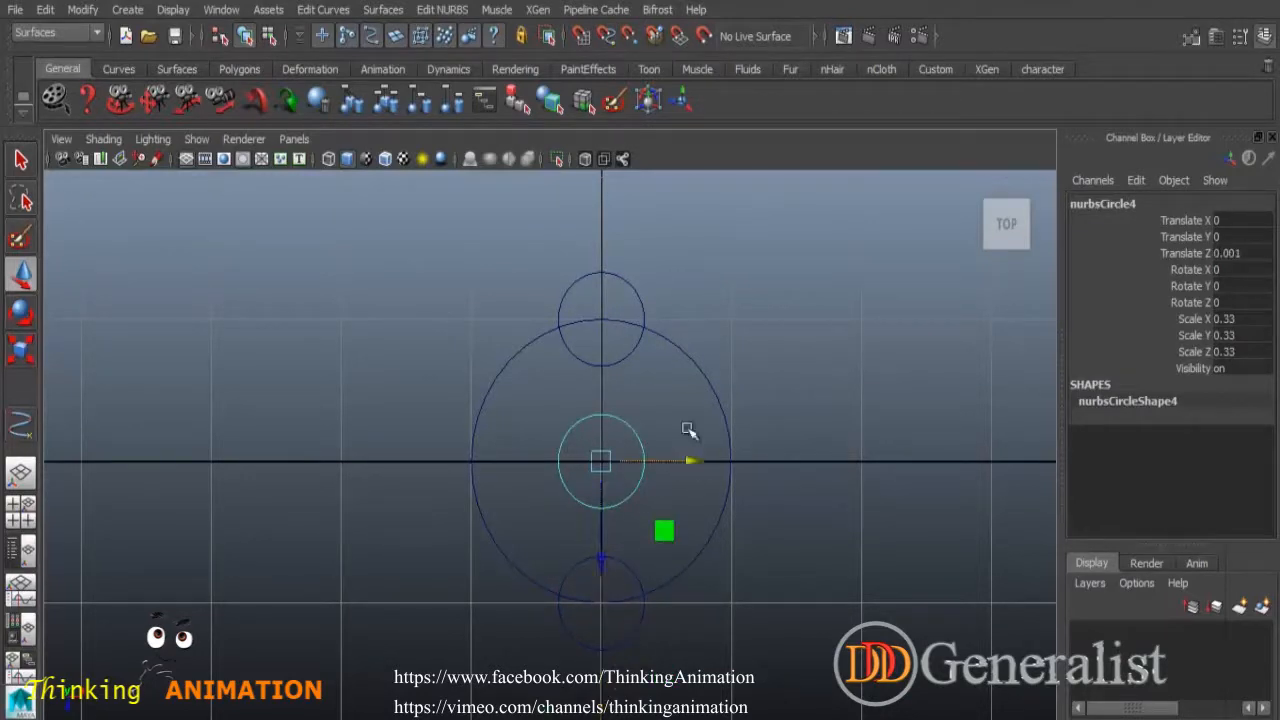
pyautogui.click(613, 37)
pyautogui.moveTo(474, 457); pyautogui.dragTo(484, 470, button='middle')
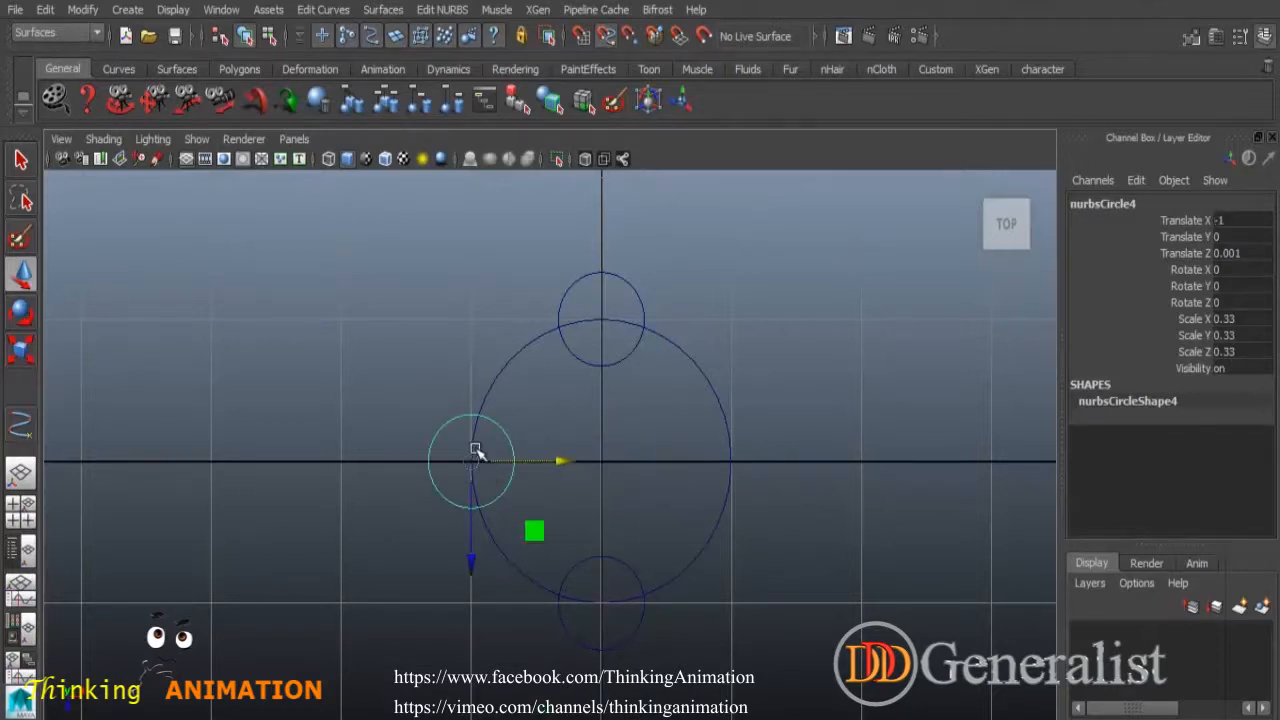
pyautogui.hotkey('ctrl', 'd')
pyautogui.middleClick(731, 462)
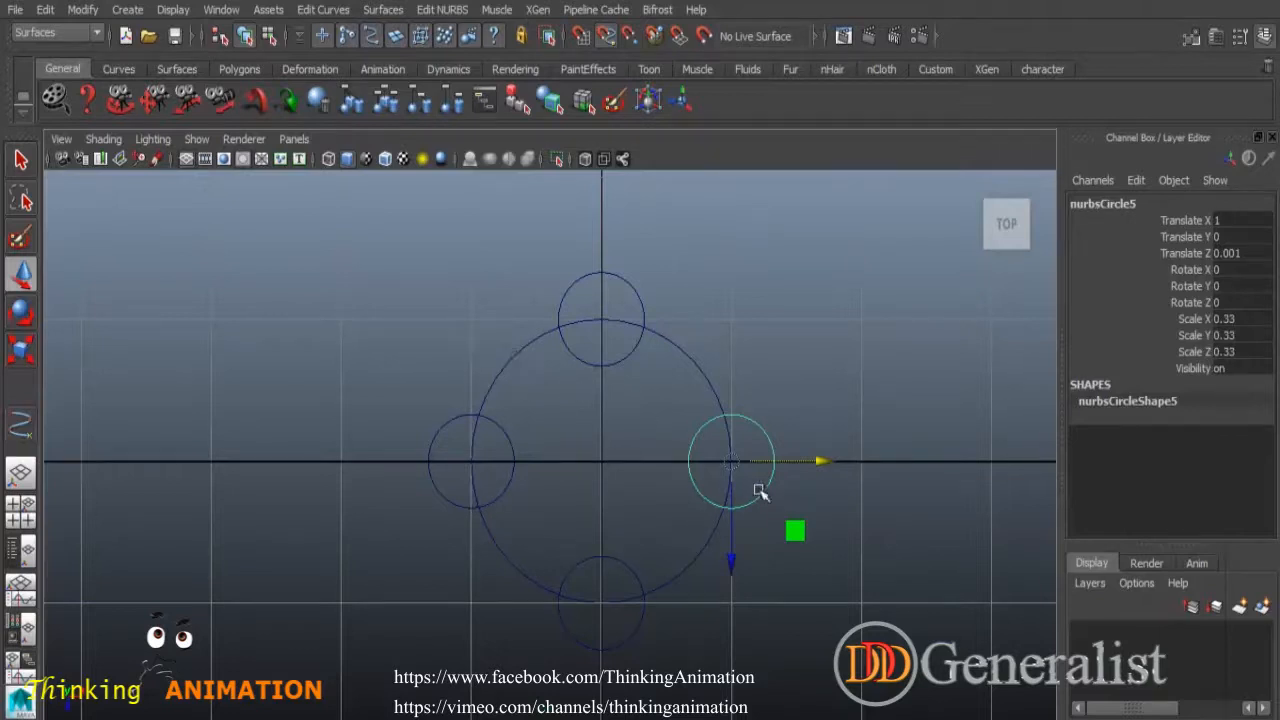
# Place four more small circles on the upper-left, upper-right, lower-right and lower-left edges.
pyautogui.click(780, 466)
pyautogui.click(766, 437)
pyautogui.click(21, 164)
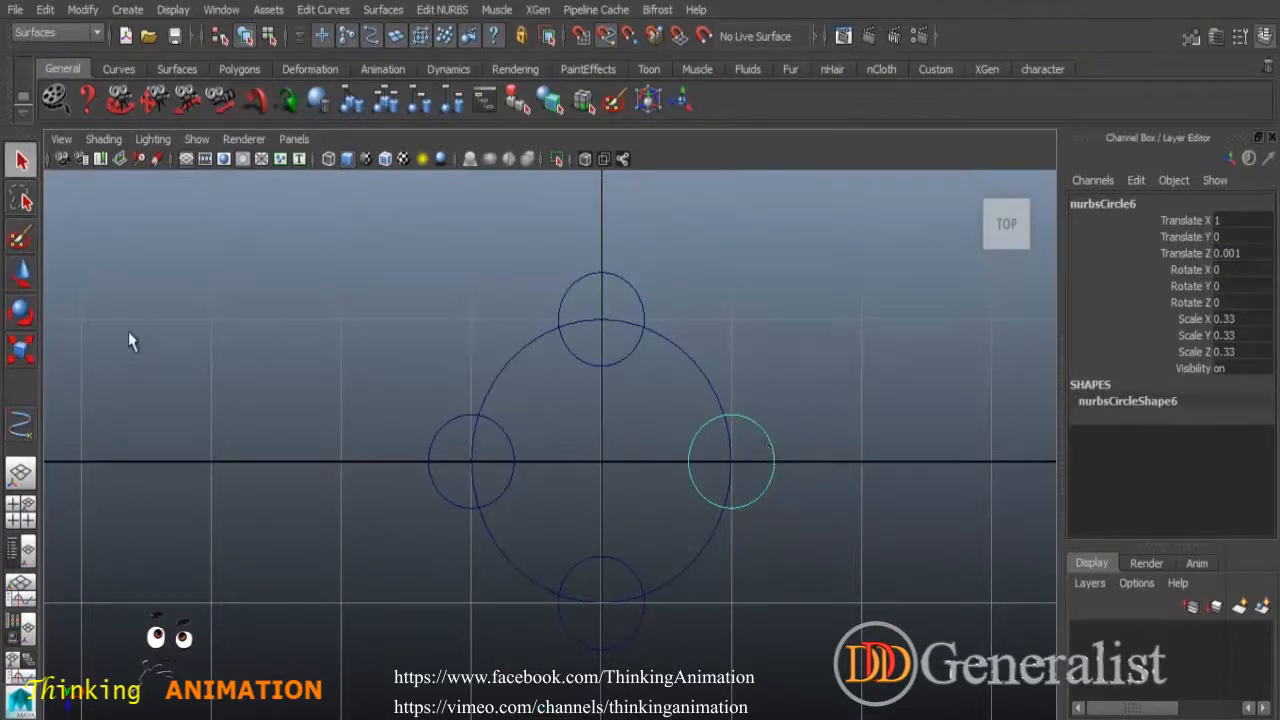
pyautogui.click(21, 272)
pyautogui.moveTo(794, 532); pyautogui.dragTo(793, 532, button='middle')
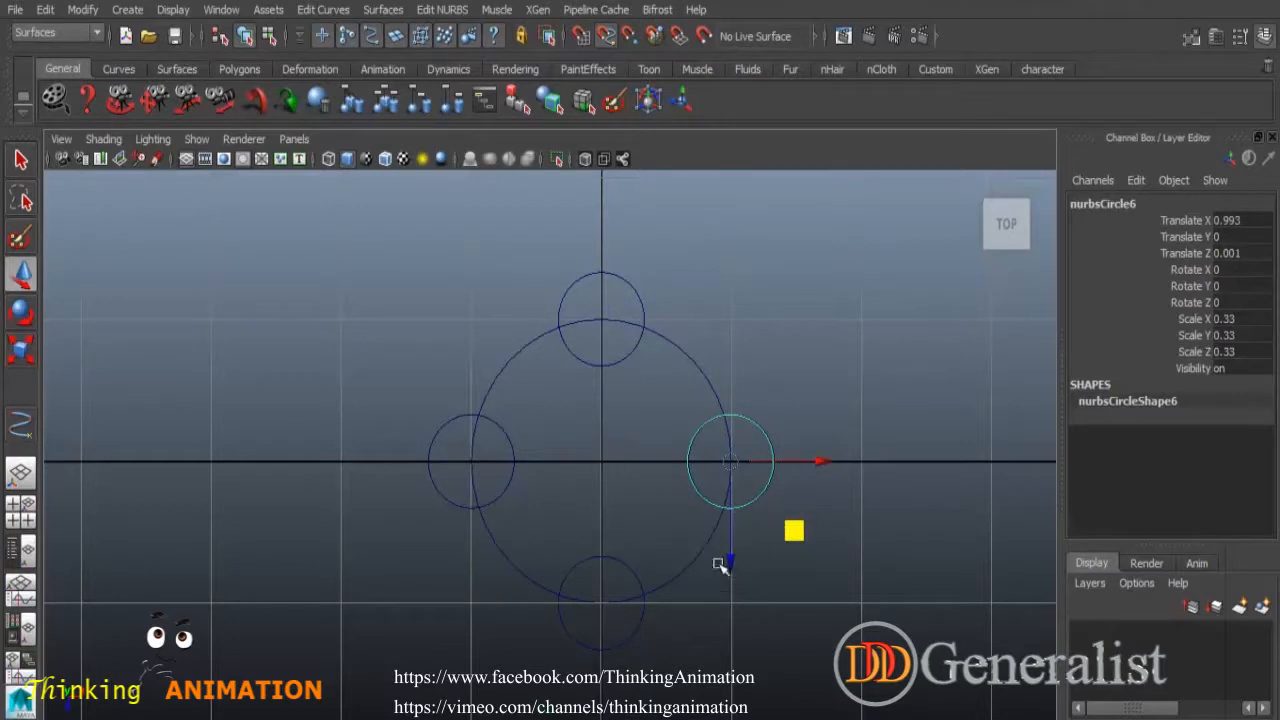
pyautogui.moveTo(523, 367); pyautogui.dragTo(520, 370, button='middle')
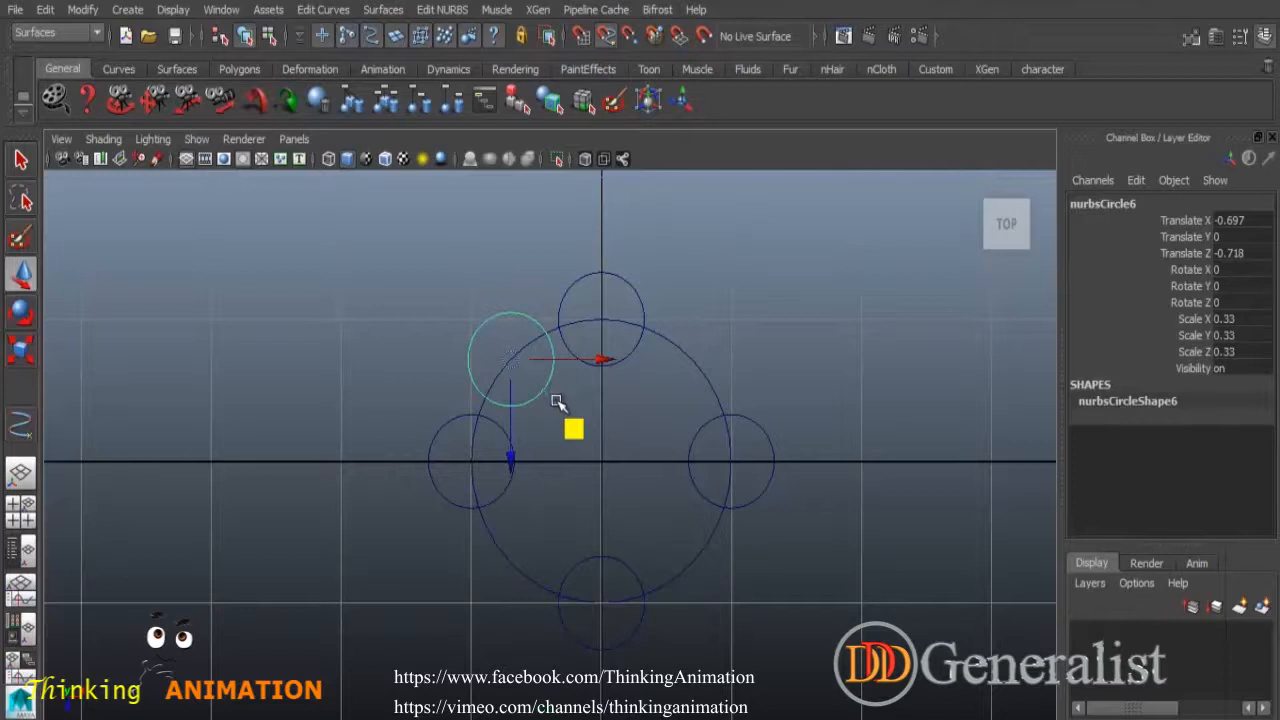
pyautogui.hotkey('ctrl', 'd')
pyautogui.moveTo(694, 357); pyautogui.dragTo(694, 363, button='middle')
pyautogui.hotkey('ctrl', 'd')
pyautogui.moveTo(697, 561); pyautogui.dragTo(693, 564, button='middle')
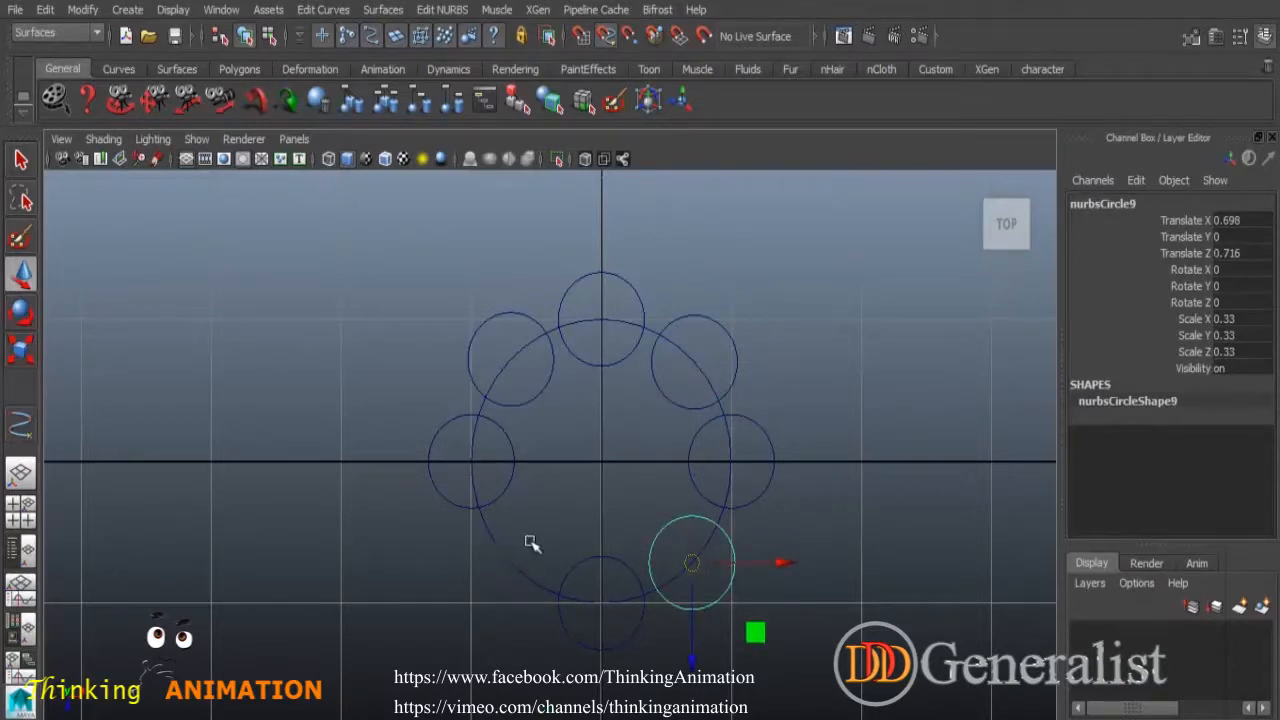
pyautogui.moveTo(503, 551); pyautogui.dragTo(507, 560, button='middle')
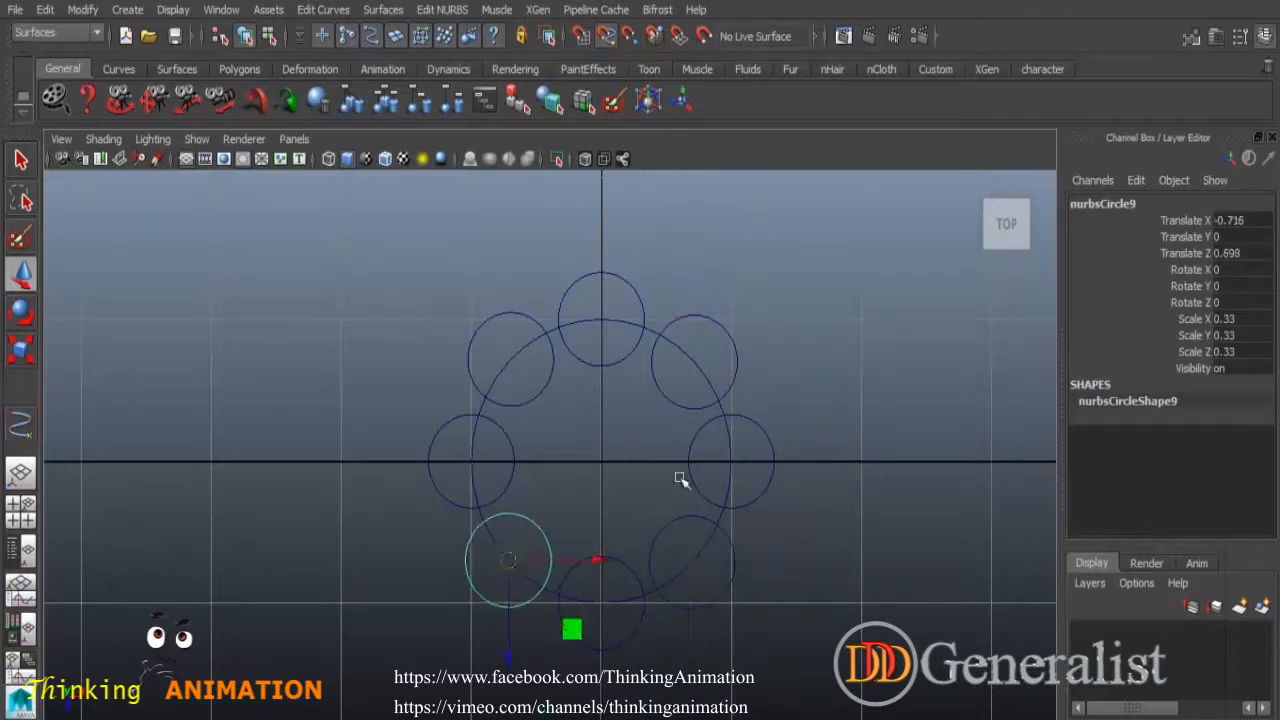
# Select all the circles together.
pyautogui.press('q')
pyautogui.click(638, 416)
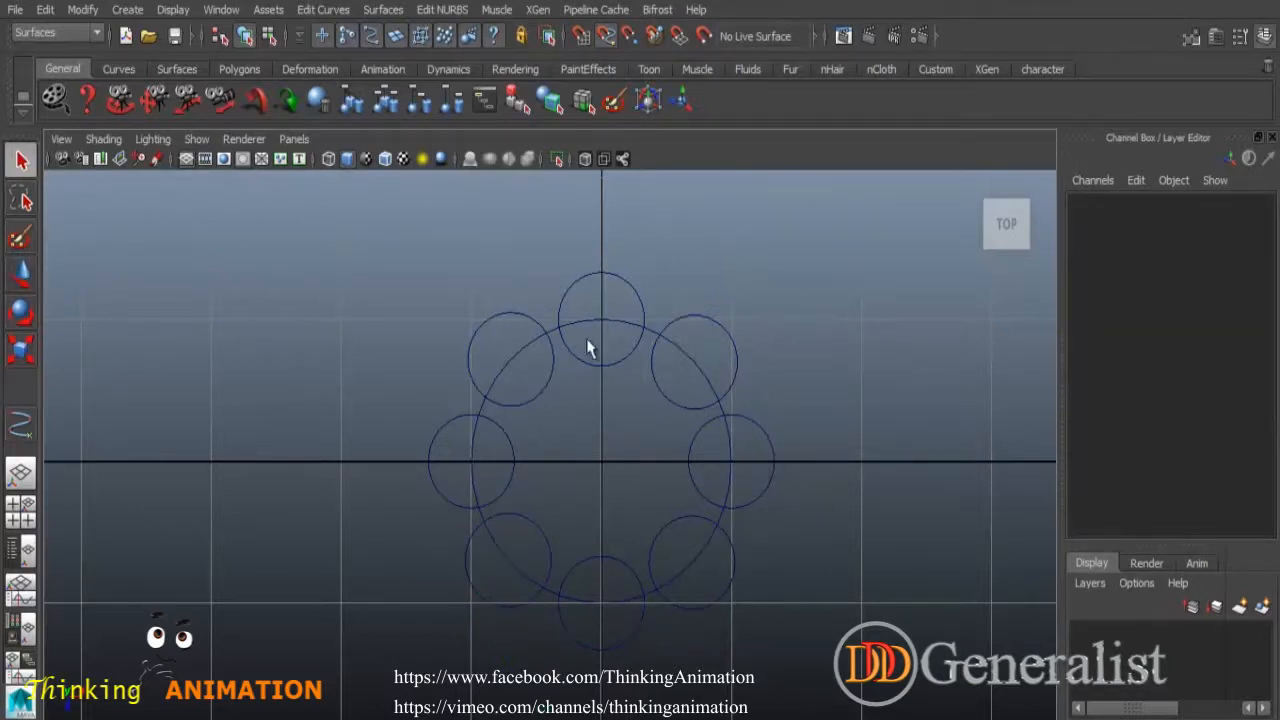
pyautogui.scroll(-2, 855, 453)
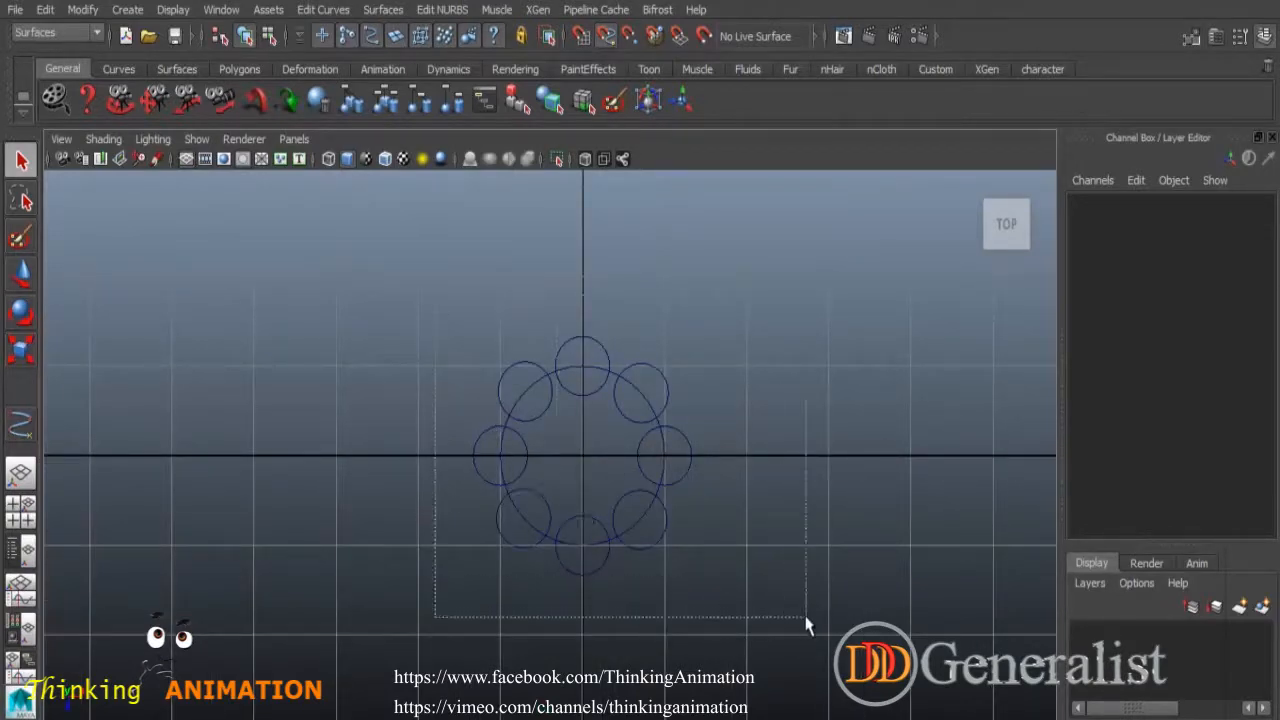
pyautogui.moveTo(806, 623); pyautogui.dragTo(423, 229)
# Cut all the circles at every point where they cross.
pyautogui.click(322, 10)
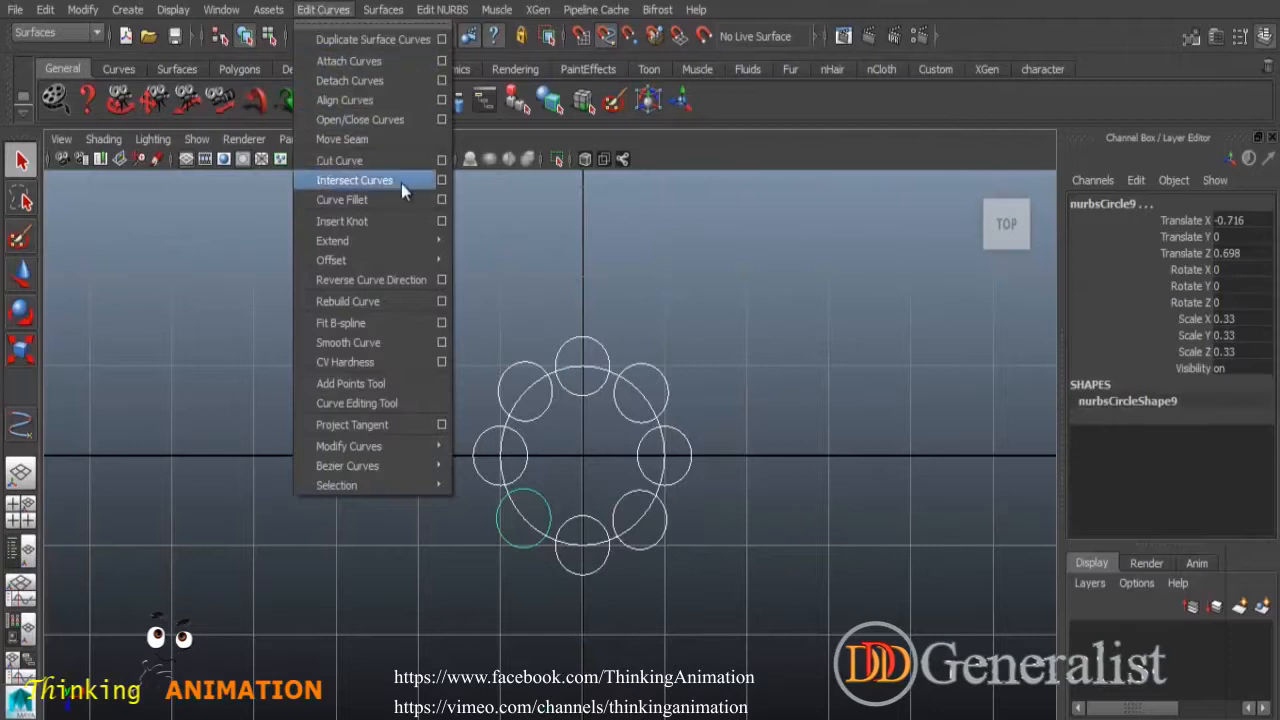
pyautogui.click(347, 160)
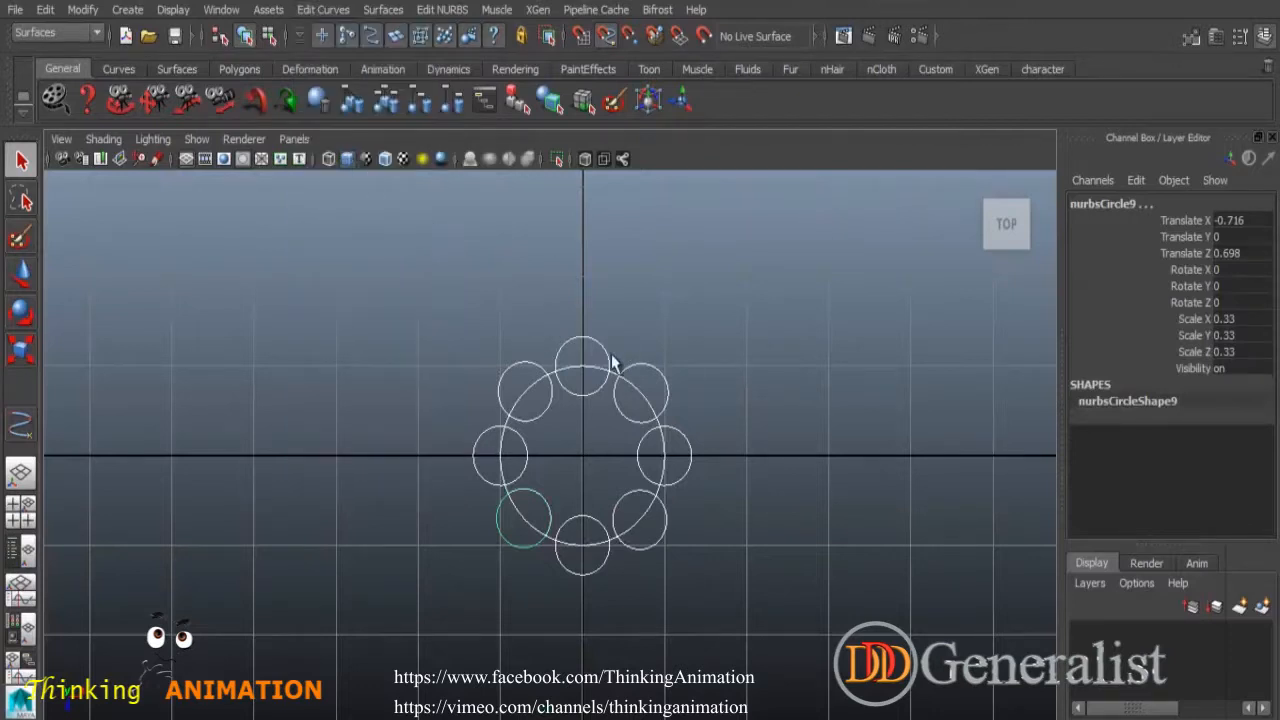
pyautogui.click(703, 396)
pyautogui.click(624, 417)
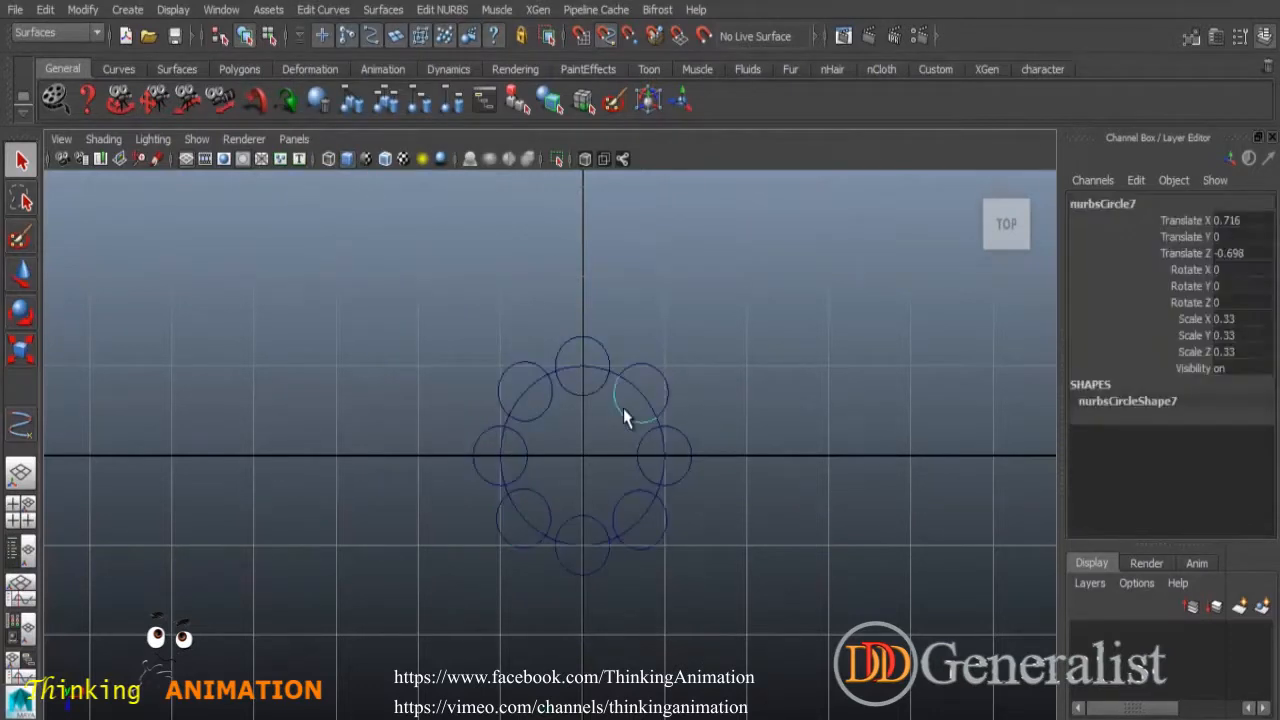
# Delete the inner arcs of the upper-right, right, lower-right, bottom and lower-left circles.
pyautogui.keyDown('shift'); pyautogui.click(645, 391); pyautogui.keyUp('shift')
pyautogui.press('Delete')
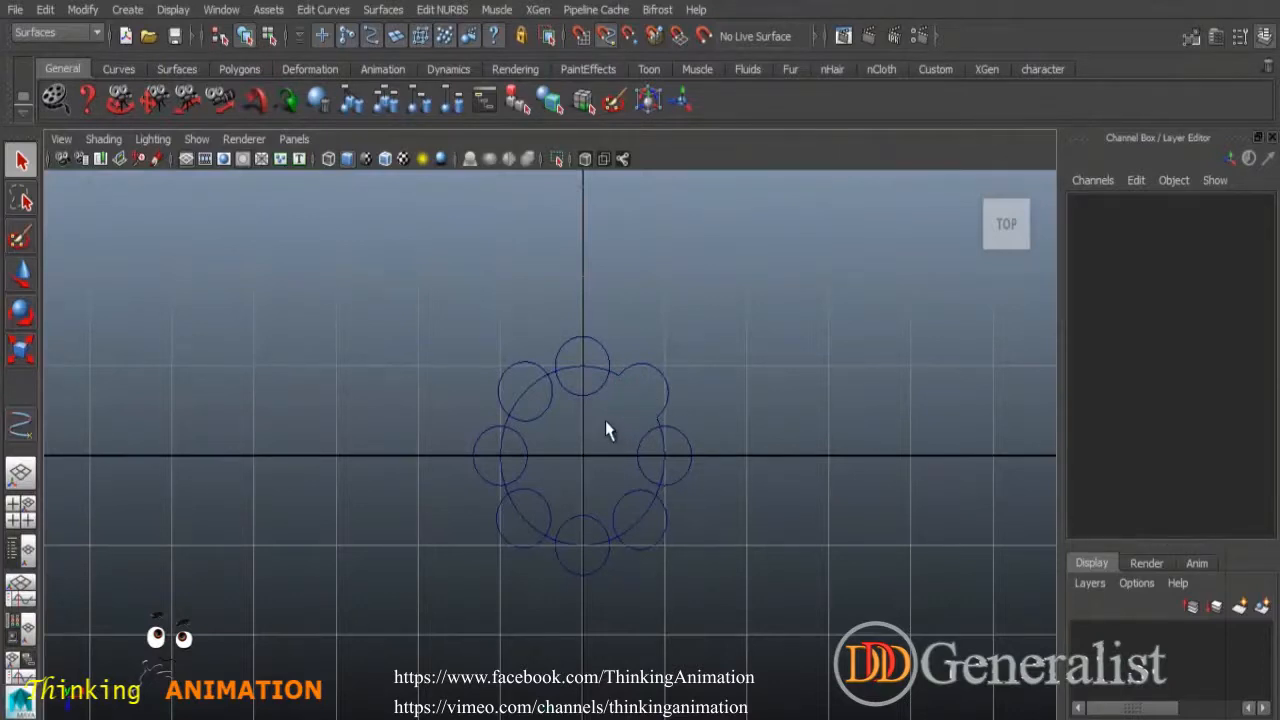
pyautogui.click(647, 462)
pyautogui.press('Delete')
pyautogui.click(622, 490)
pyautogui.press('Delete')
pyautogui.click(580, 522)
pyautogui.press('Delete')
pyautogui.click(522, 527)
pyautogui.press('Delete')
# Delete the remaining inner arcs of the left, upper-left and top circles.
pyautogui.moveTo(556, 458); pyautogui.dragTo(558, 459)
pyautogui.press('Delete')
pyautogui.moveTo(521, 385); pyautogui.dragTo(550, 426)
pyautogui.press('Delete')
pyautogui.moveTo(576, 360); pyautogui.dragTo(582, 413)
pyautogui.press('Delete')
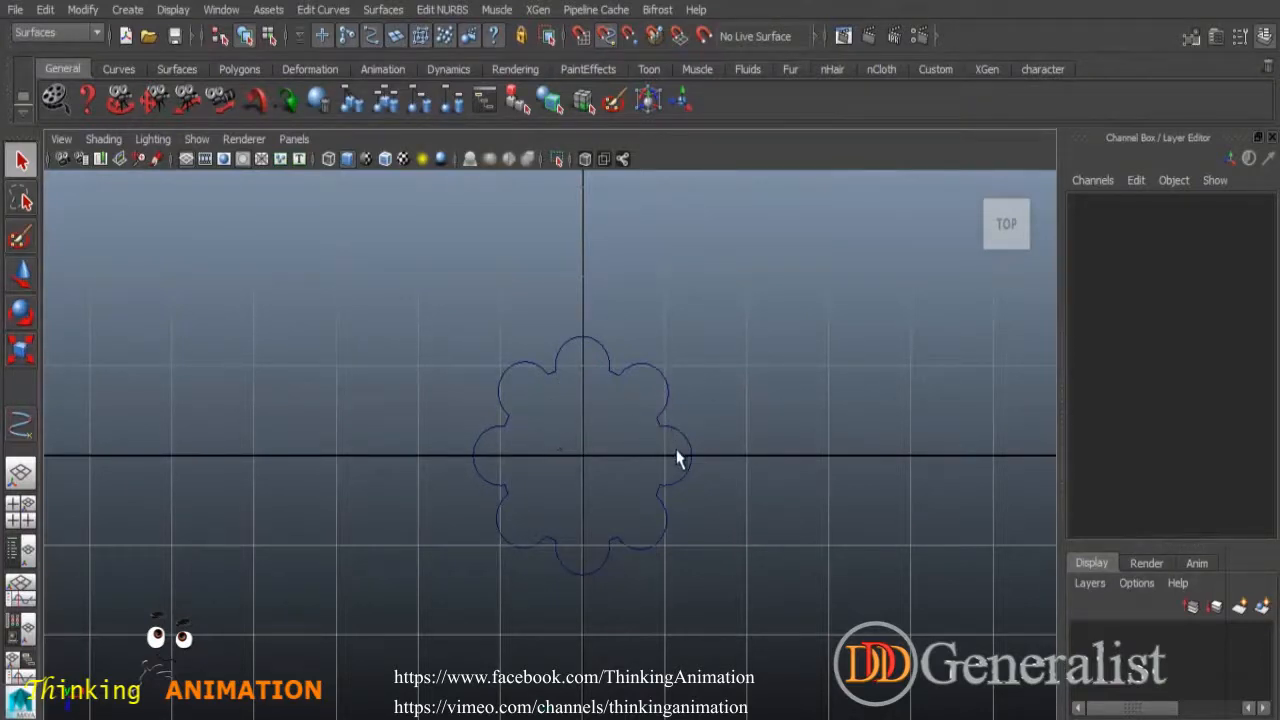
pyautogui.scroll(5, 689, 447)
pyautogui.scroll(-7, 689, 445)
pyautogui.scroll(3, 689, 450)
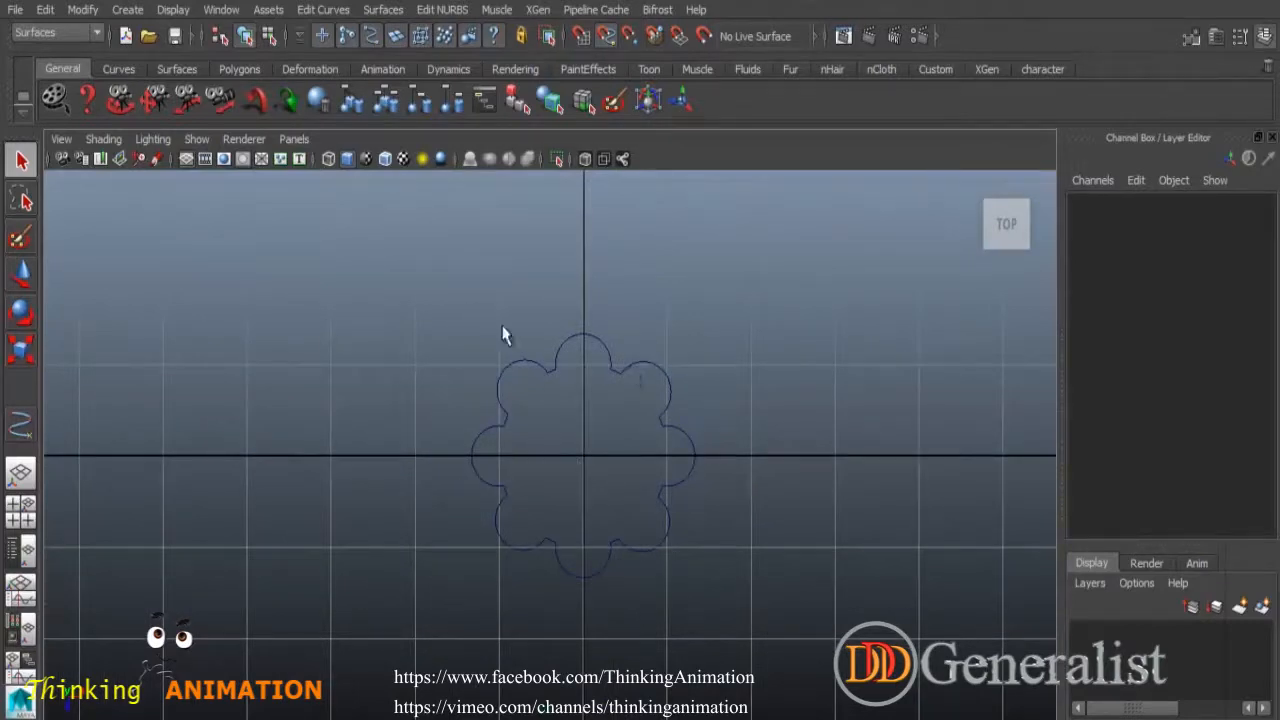
# Attach all the flower pieces into one curve with Attach Curves.
pyautogui.scroll(6, 755, 505)
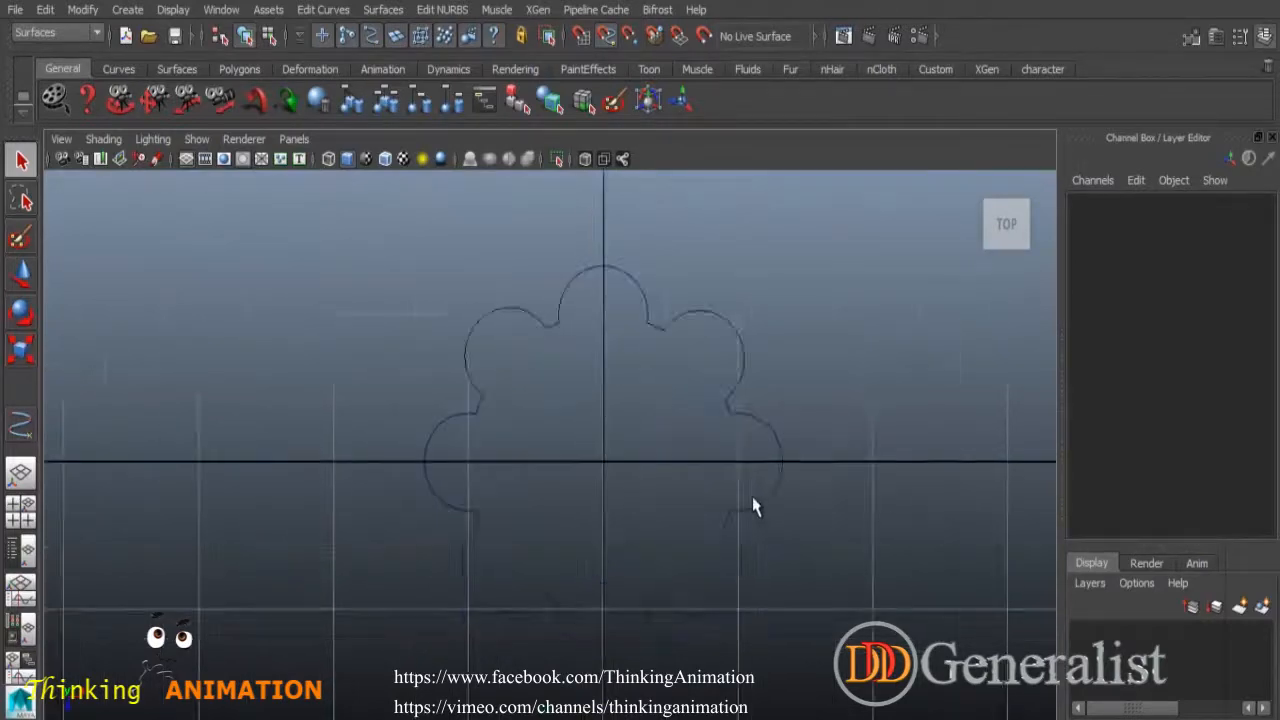
pyautogui.scroll(-8, 763, 502)
pyautogui.scroll(6, 763, 500)
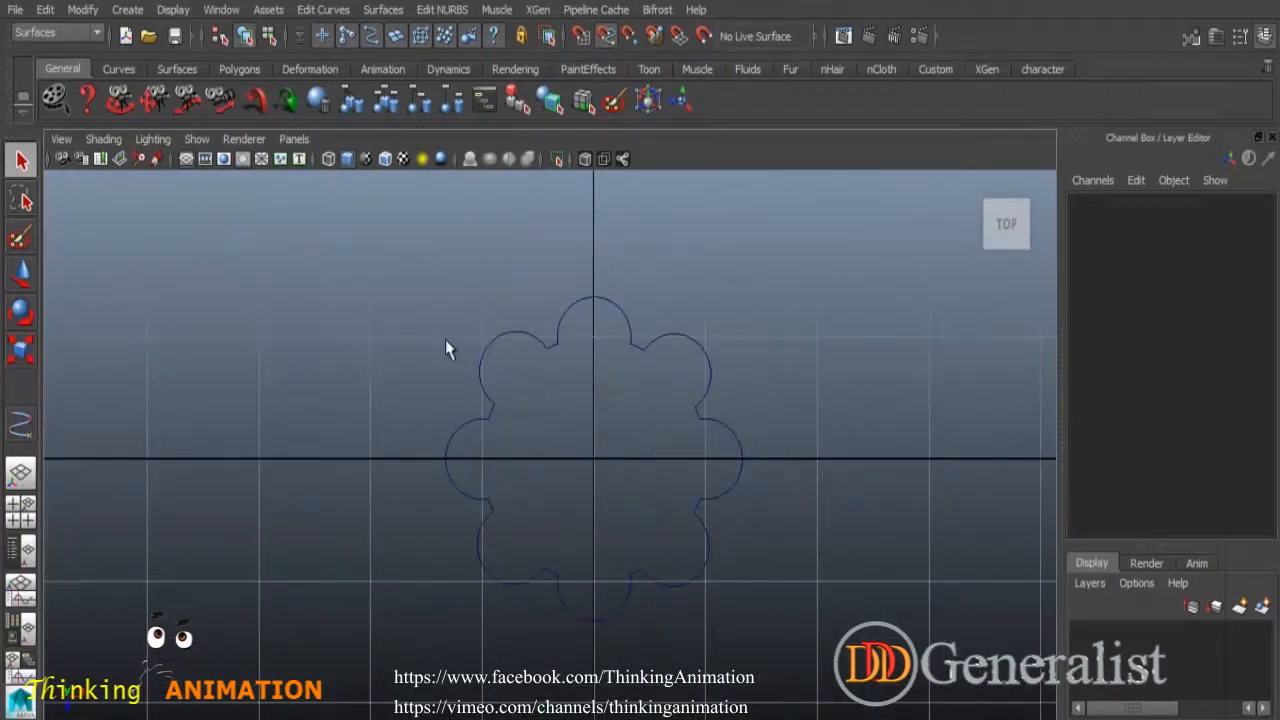
pyautogui.moveTo(351, 240); pyautogui.dragTo(843, 662)
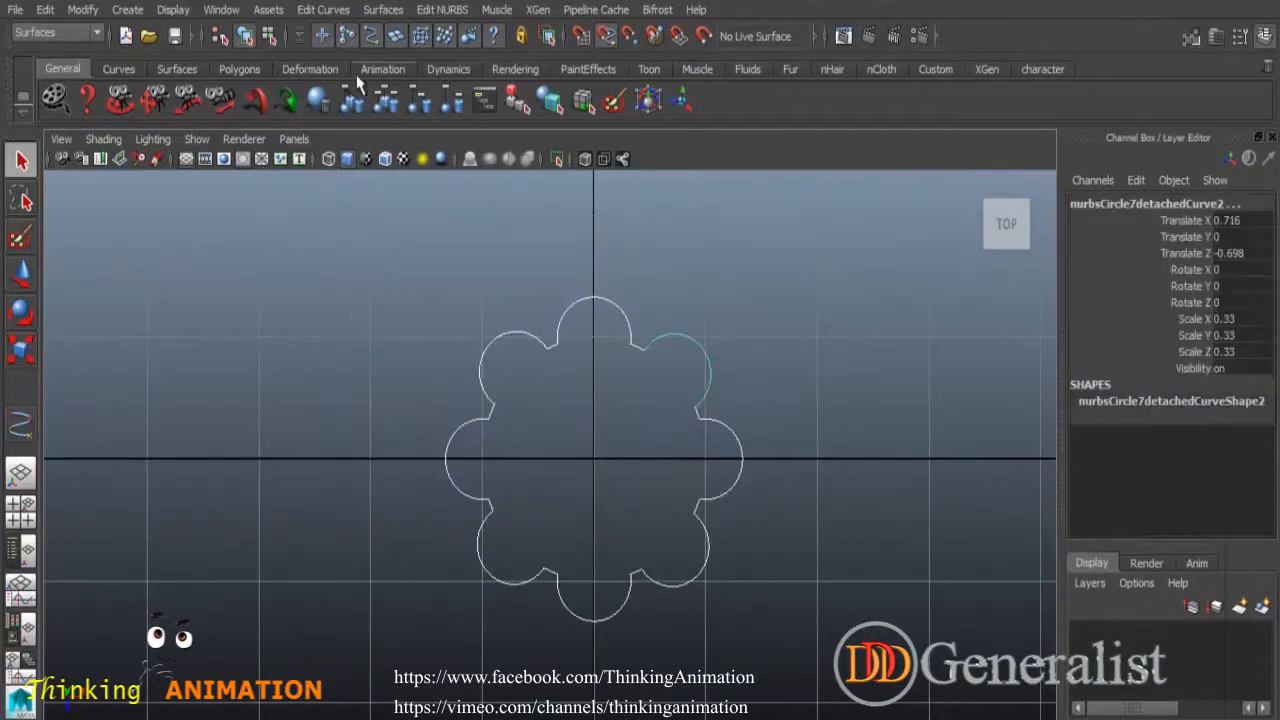
pyautogui.click(323, 9)
pyautogui.click(354, 62)
pyautogui.click(760, 365)
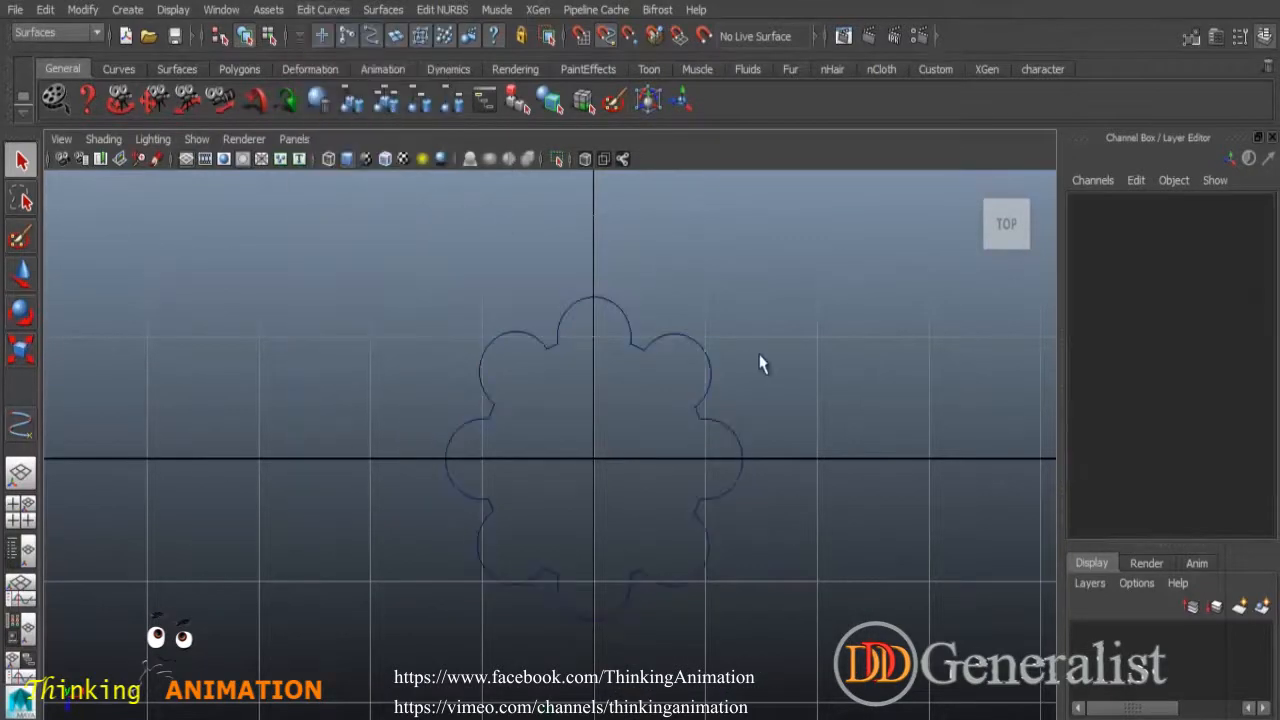
pyautogui.click(716, 430)
# Nudge the flower curve along X and delete its construction history.
pyautogui.click(21, 272)
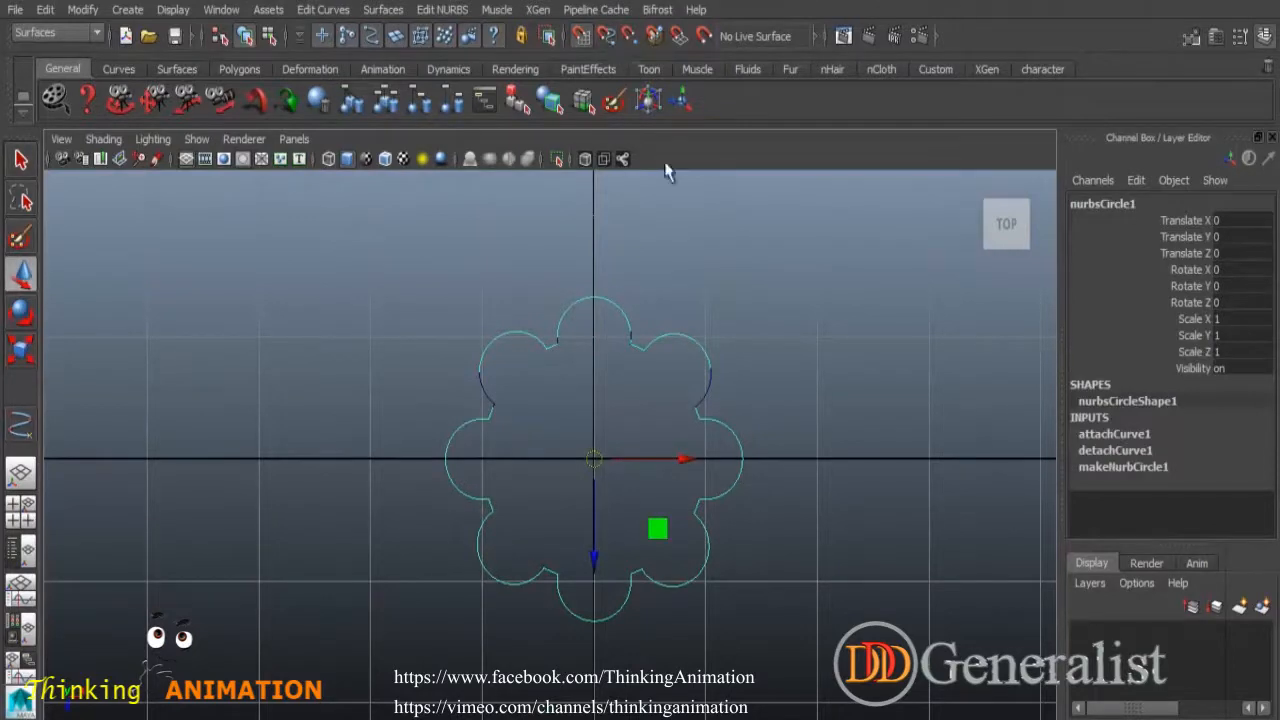
pyautogui.moveTo(690, 460)
pyautogui.mouseDown()
pyautogui.moveTo(497, 456)
pyautogui.moveTo(700, 446)
pyautogui.mouseUp()
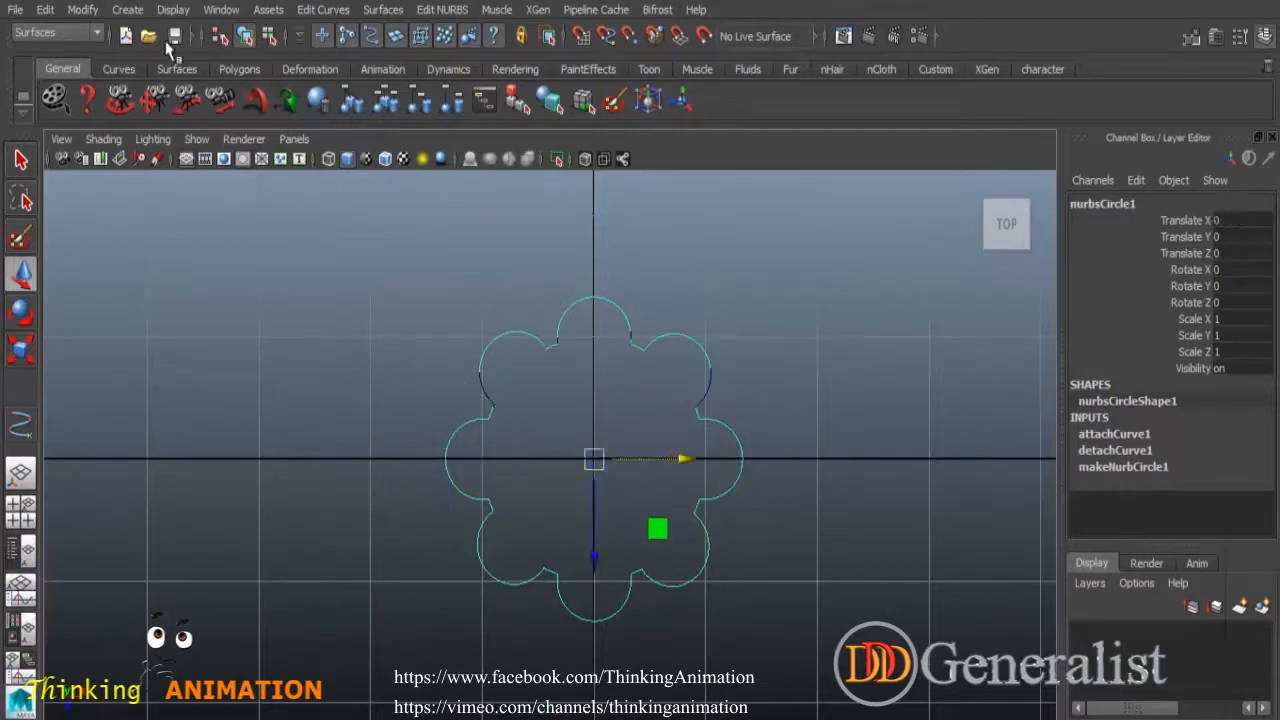
pyautogui.click(45, 10)
pyautogui.moveTo(144, 222)
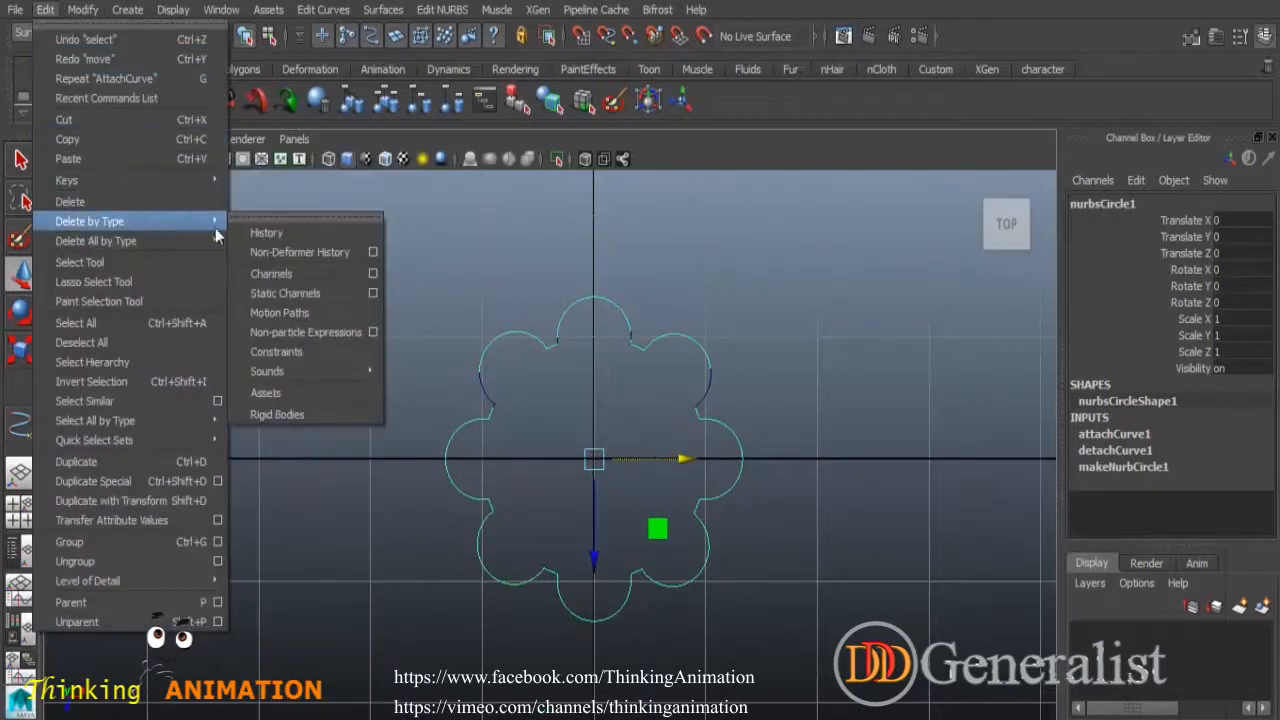
pyautogui.click(250, 232)
# Move the flower curve right, then duplicate it and raise the copy above the original.
pyautogui.moveTo(686, 460); pyautogui.dragTo(1000, 465)
pyautogui.scroll(-3, 962, 510)
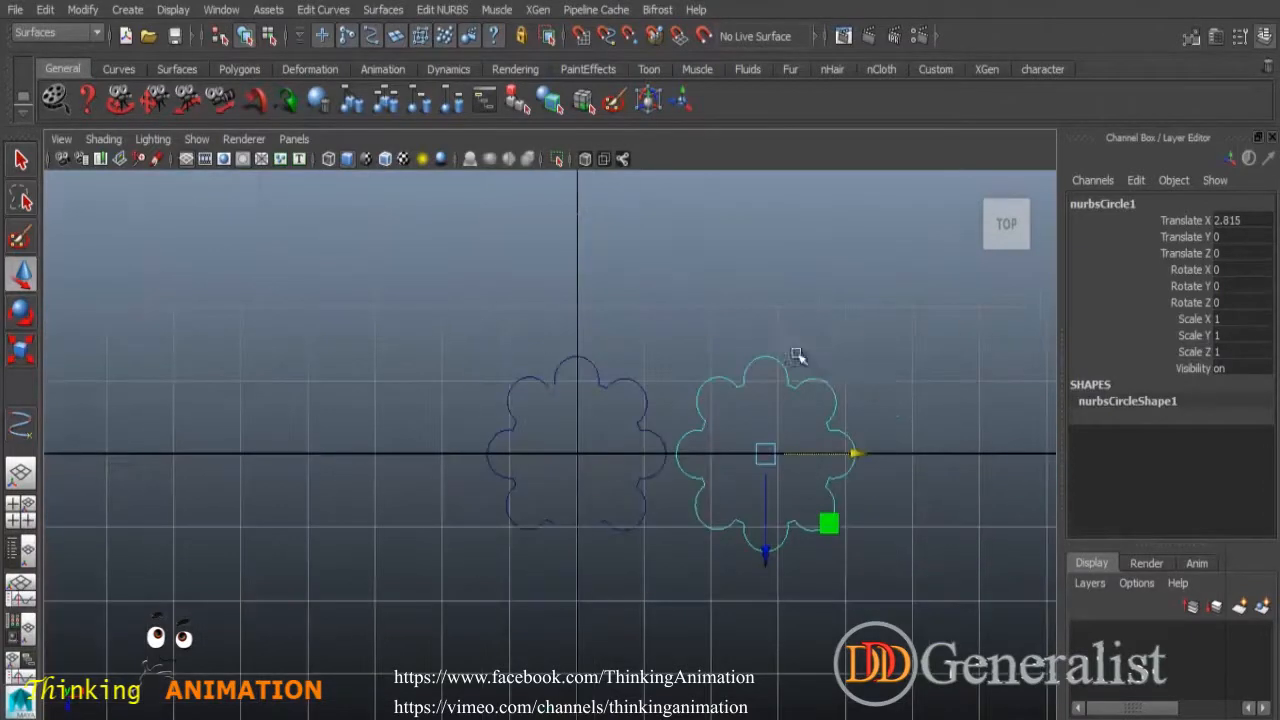
pyautogui.press('space')
pyautogui.press('space')
pyautogui.keyDown('alt'); pyautogui.moveTo(673, 480); pyautogui.dragTo(735, 510); pyautogui.keyUp('alt')
pyautogui.keyDown('alt'); pyautogui.moveTo(735, 510); pyautogui.dragTo(823, 577, button='right'); pyautogui.keyUp('alt')
pyautogui.keyDown('alt'); pyautogui.moveTo(765, 535); pyautogui.dragTo(749, 491); pyautogui.keyUp('alt')
pyautogui.keyDown('alt'); pyautogui.moveTo(749, 491); pyautogui.dragTo(946, 637, button='right'); pyautogui.keyUp('alt')
pyautogui.moveTo(676, 520)
pyautogui.keyDown('alt'); pyautogui.mouseDown()
pyautogui.moveTo(680, 550)
pyautogui.moveTo(707, 535)
pyautogui.moveTo(695, 532)
pyautogui.mouseUp(); pyautogui.keyUp('alt')
pyautogui.hotkey('ctrl', 'd')
pyautogui.moveTo(610, 427); pyautogui.dragTo(600, 417)
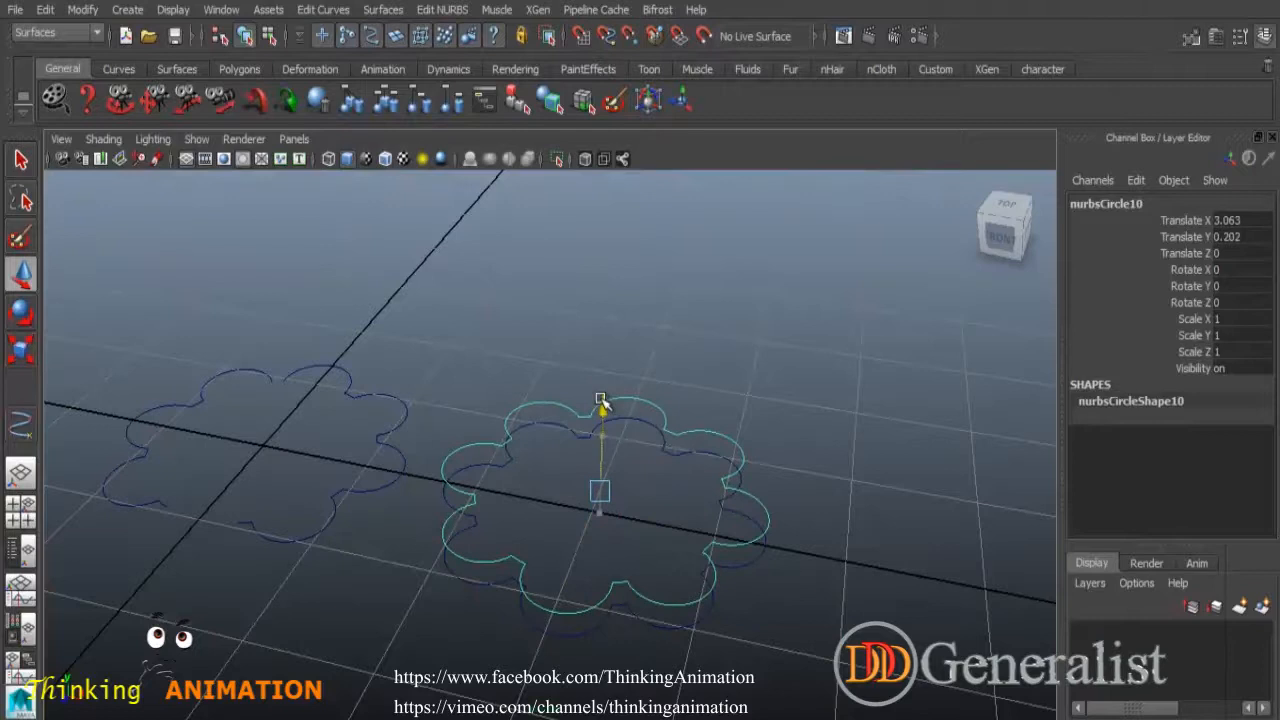
# Select both stacked flower curves and loft a side surface between them.
pyautogui.keyDown('alt'); pyautogui.moveTo(783, 591); pyautogui.dragTo(783, 566); pyautogui.keyUp('alt')
pyautogui.click(755, 546)
pyautogui.moveTo(690, 506); pyautogui.dragTo(712, 589)
pyautogui.click(383, 9)
pyautogui.click(403, 55)
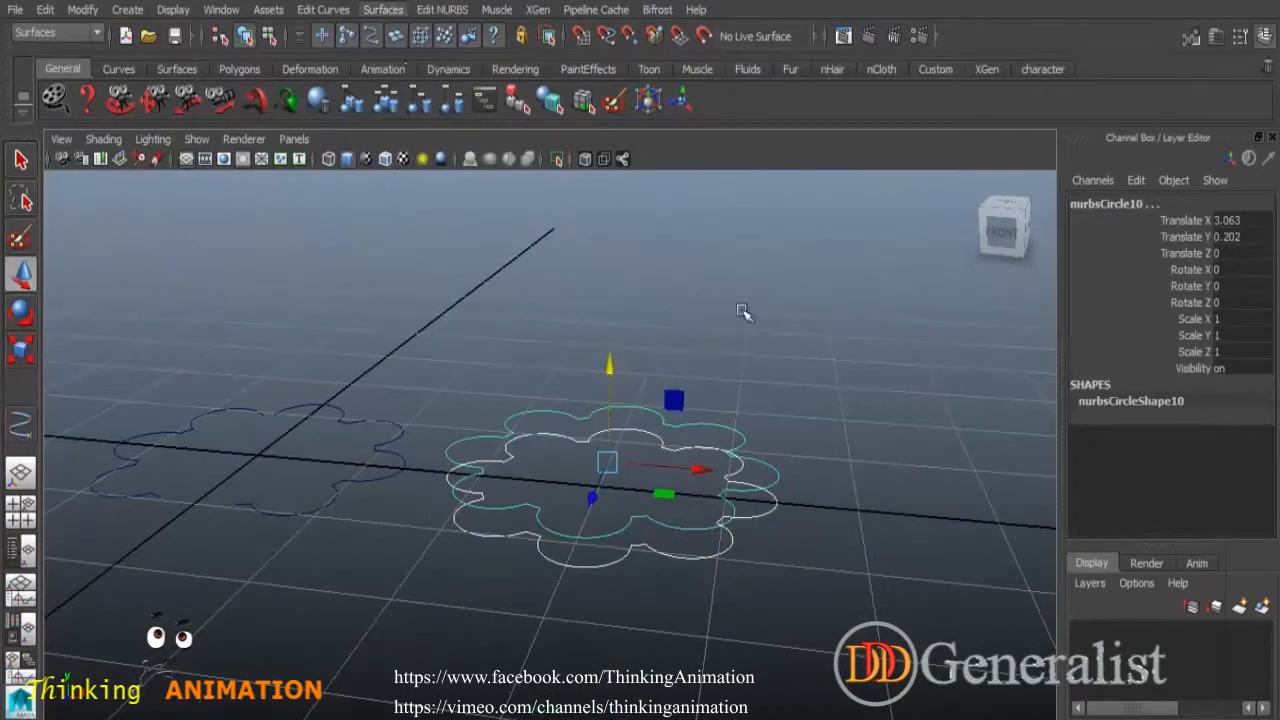
# Cap the top and bottom flower curves with flat planar surfaces.
pyautogui.click(730, 430)
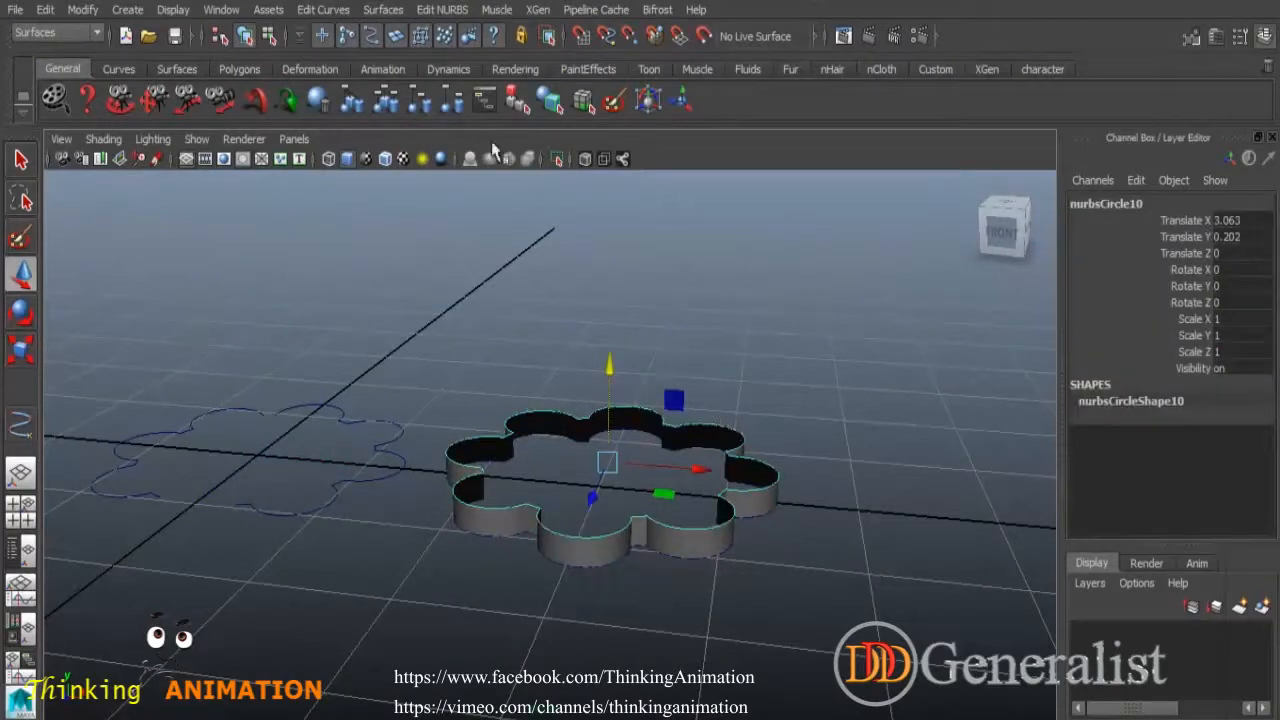
pyautogui.click(383, 9)
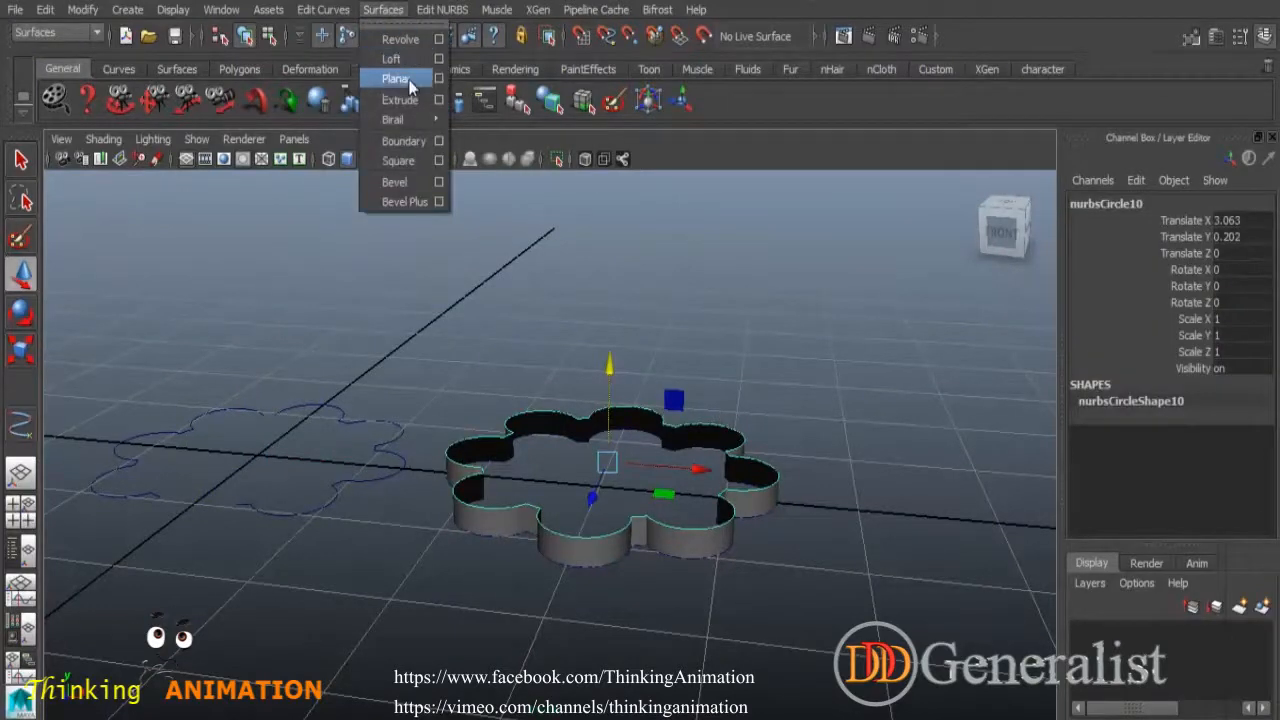
pyautogui.click(396, 78)
pyautogui.click(735, 300)
pyautogui.keyDown('alt'); pyautogui.moveTo(812, 515); pyautogui.dragTo(655, 432); pyautogui.keyUp('alt')
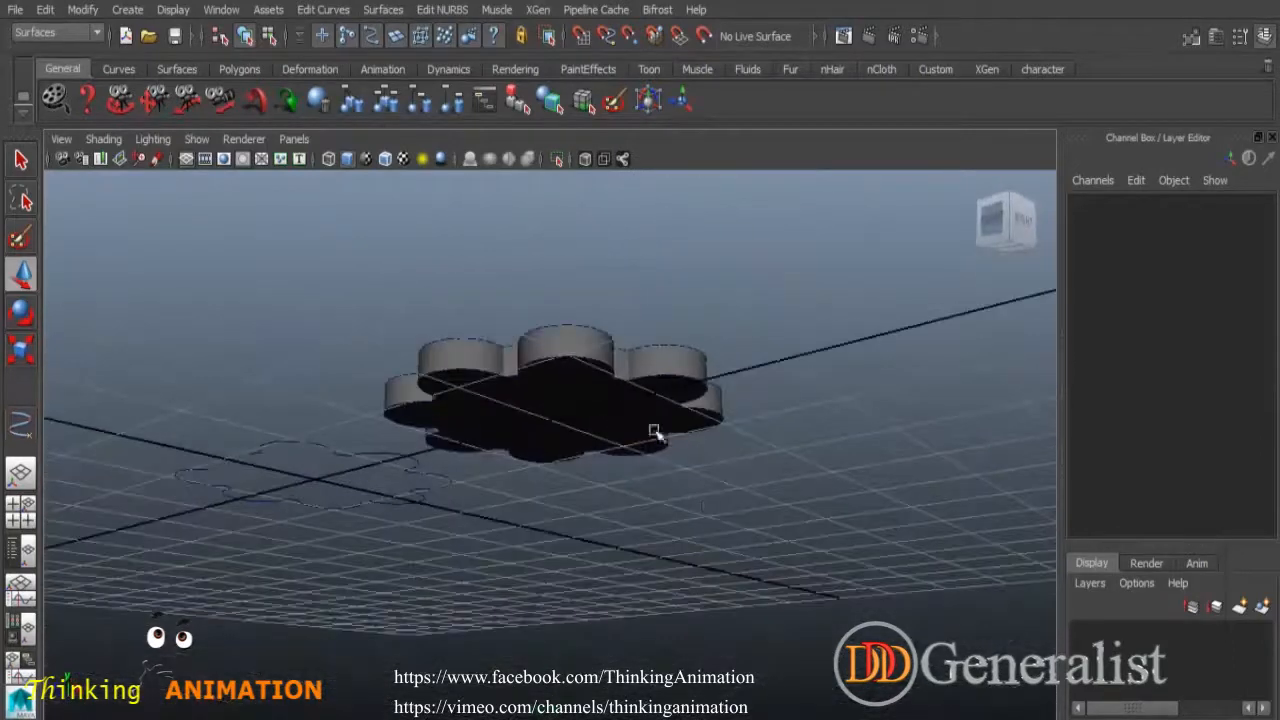
pyautogui.click(607, 366)
pyautogui.click(383, 9)
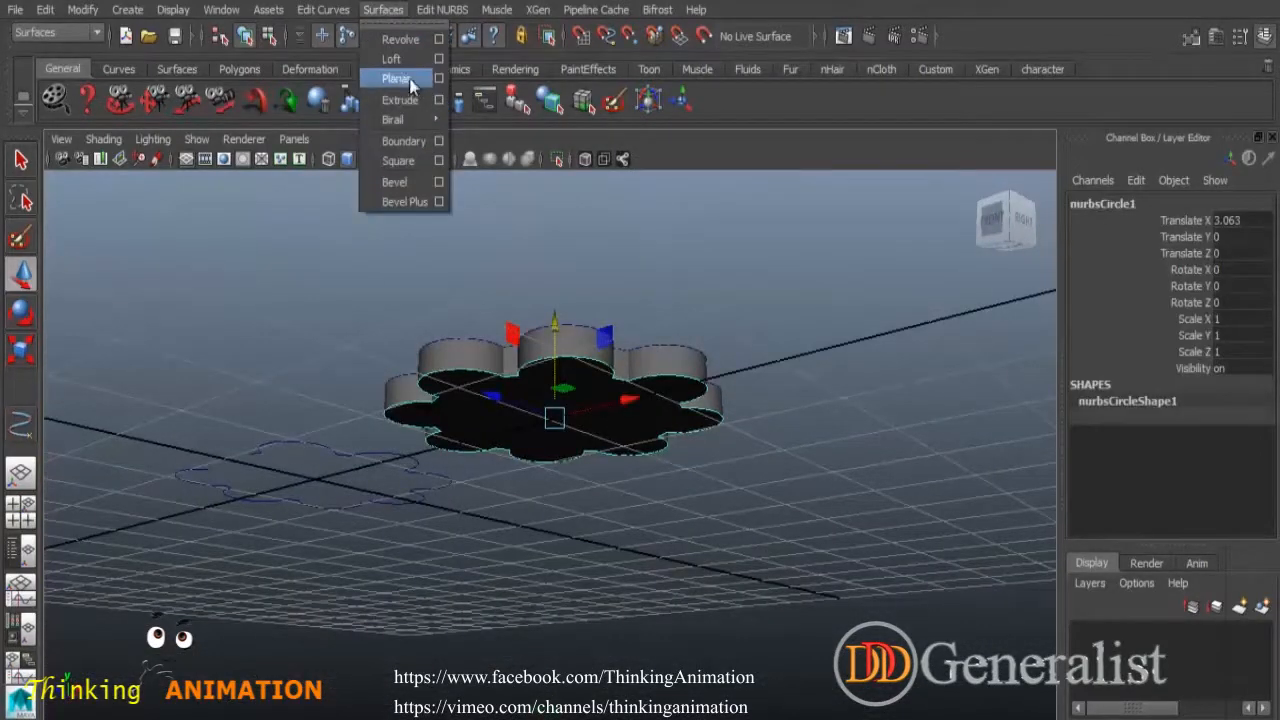
pyautogui.click(397, 78)
# Inspect the flower solid from below and select its surfaces.
pyautogui.keyDown('alt'); pyautogui.moveTo(600, 330); pyautogui.dragTo(580, 543); pyautogui.keyUp('alt')
pyautogui.click(574, 571)
pyautogui.keyDown('alt'); pyautogui.moveTo(731, 406); pyautogui.dragTo(553, 498); pyautogui.keyUp('alt')
pyautogui.moveTo(530, 402); pyautogui.dragTo(893, 622)
# Delete the flower surfaces and leftover curve, then maximize the top view.
pyautogui.press('Delete')
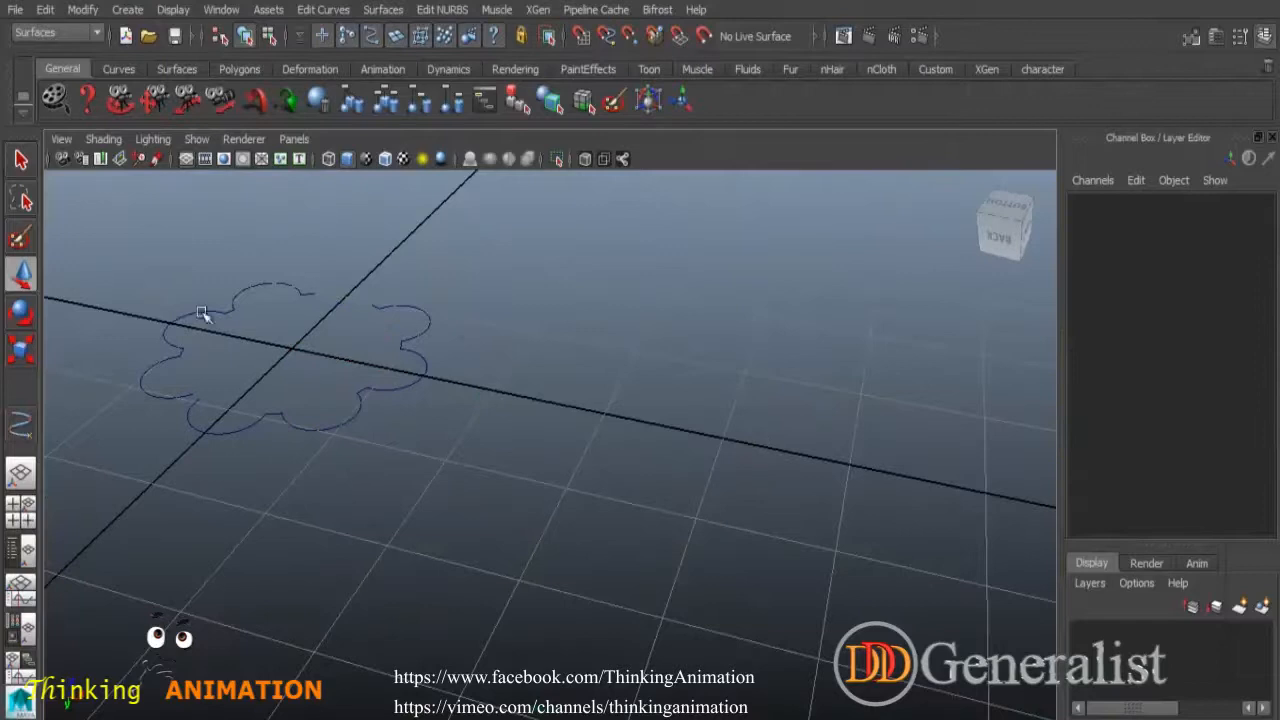
pyautogui.moveTo(257, 349); pyautogui.dragTo(584, 528)
pyautogui.press('Delete')
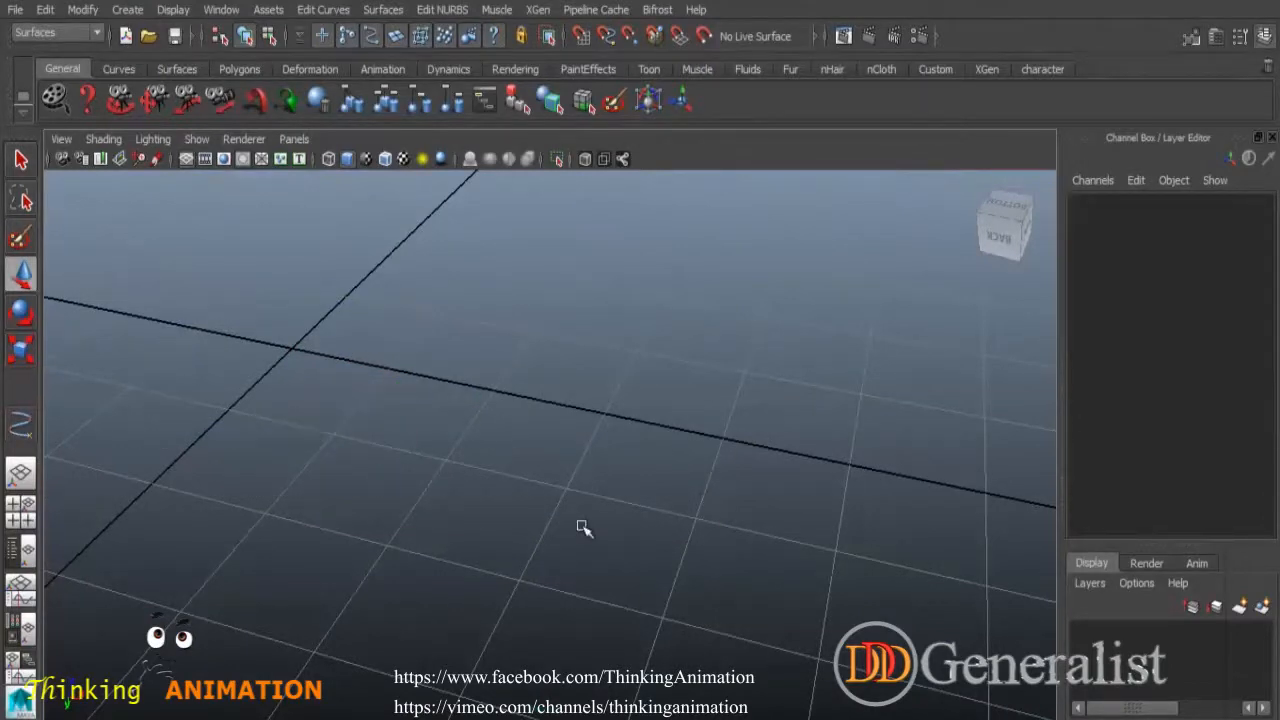
pyautogui.keyDown('alt'); pyautogui.moveTo(387, 387); pyautogui.dragTo(586, 405, button='middle'); pyautogui.keyUp('alt')
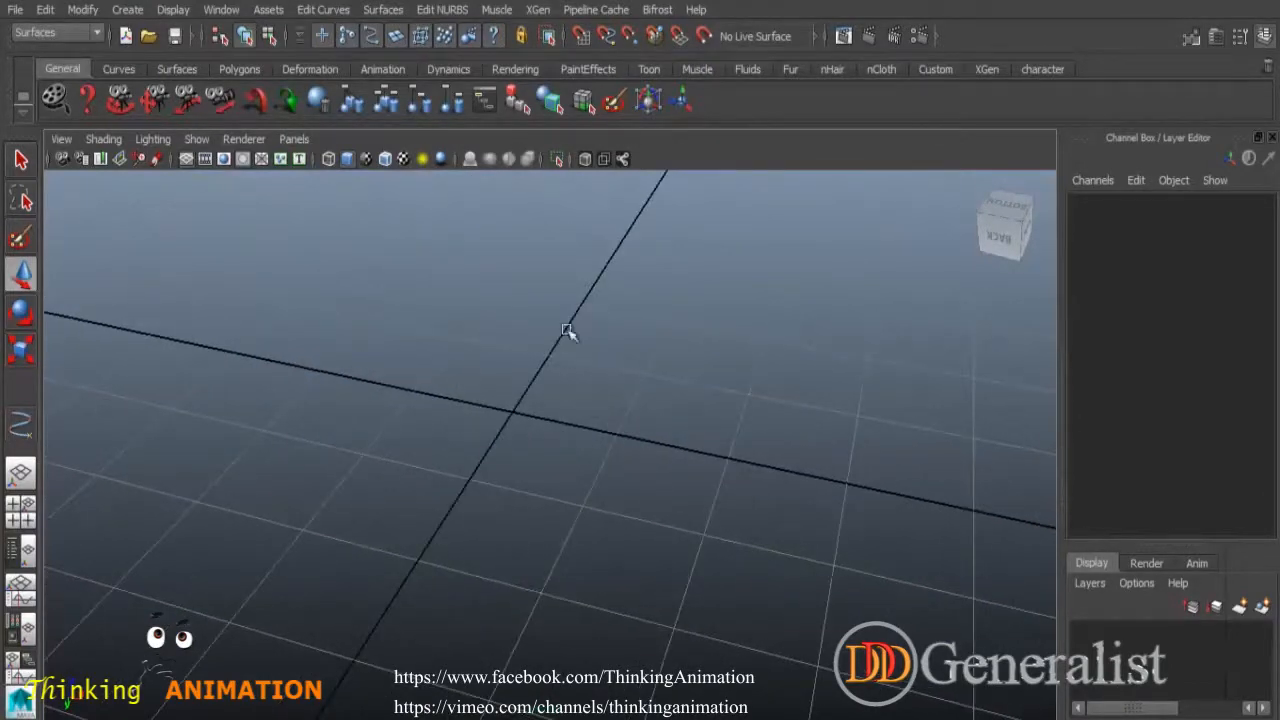
pyautogui.click(323, 9)
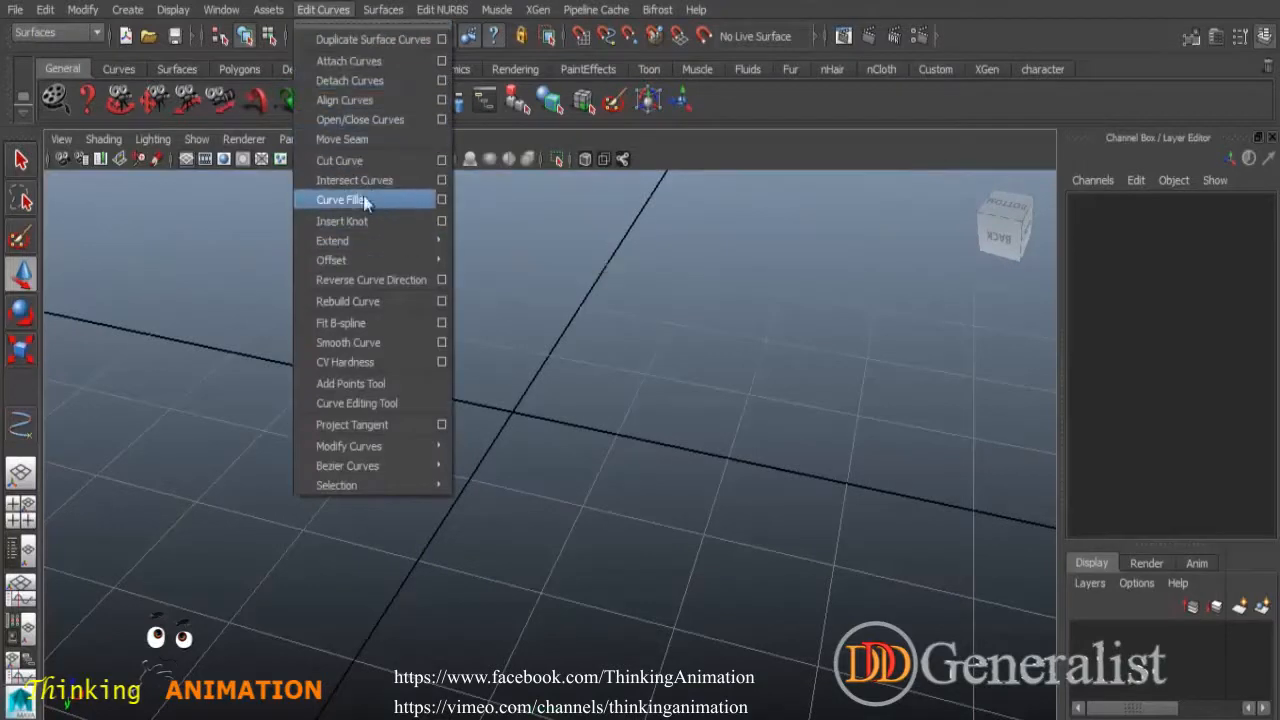
pyautogui.click(555, 306)
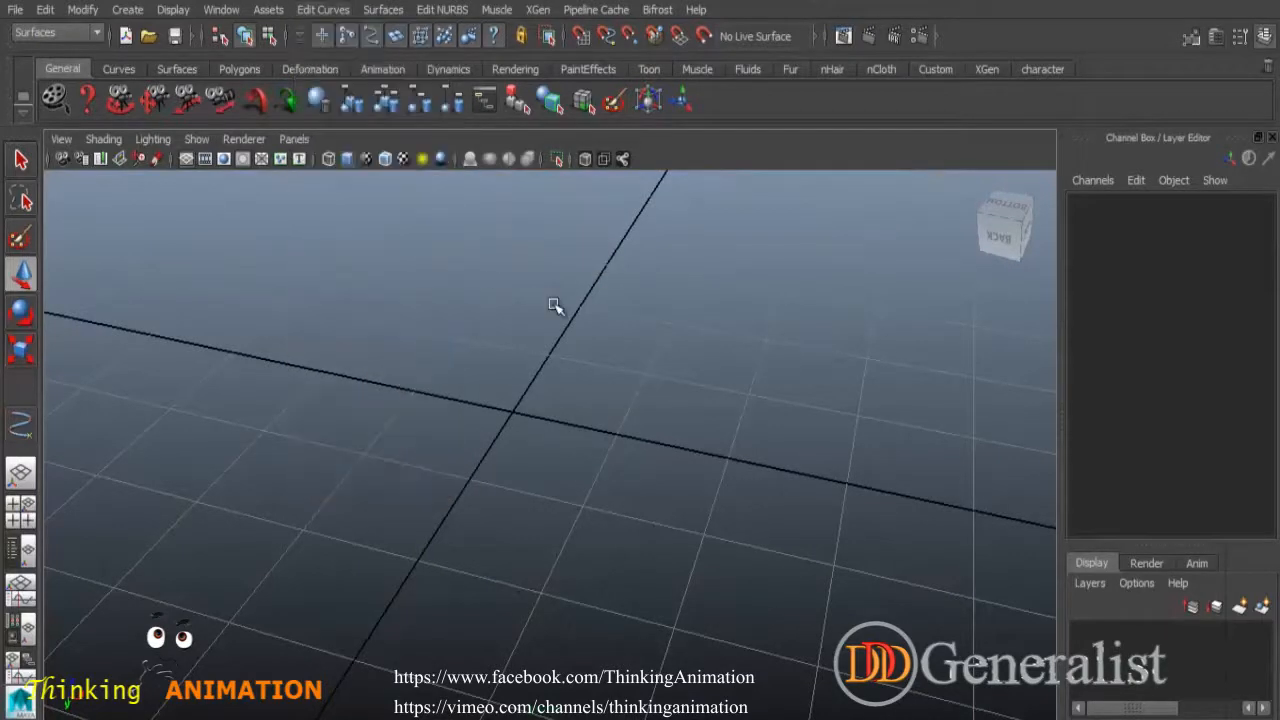
pyautogui.press('space')
pyautogui.press('space')
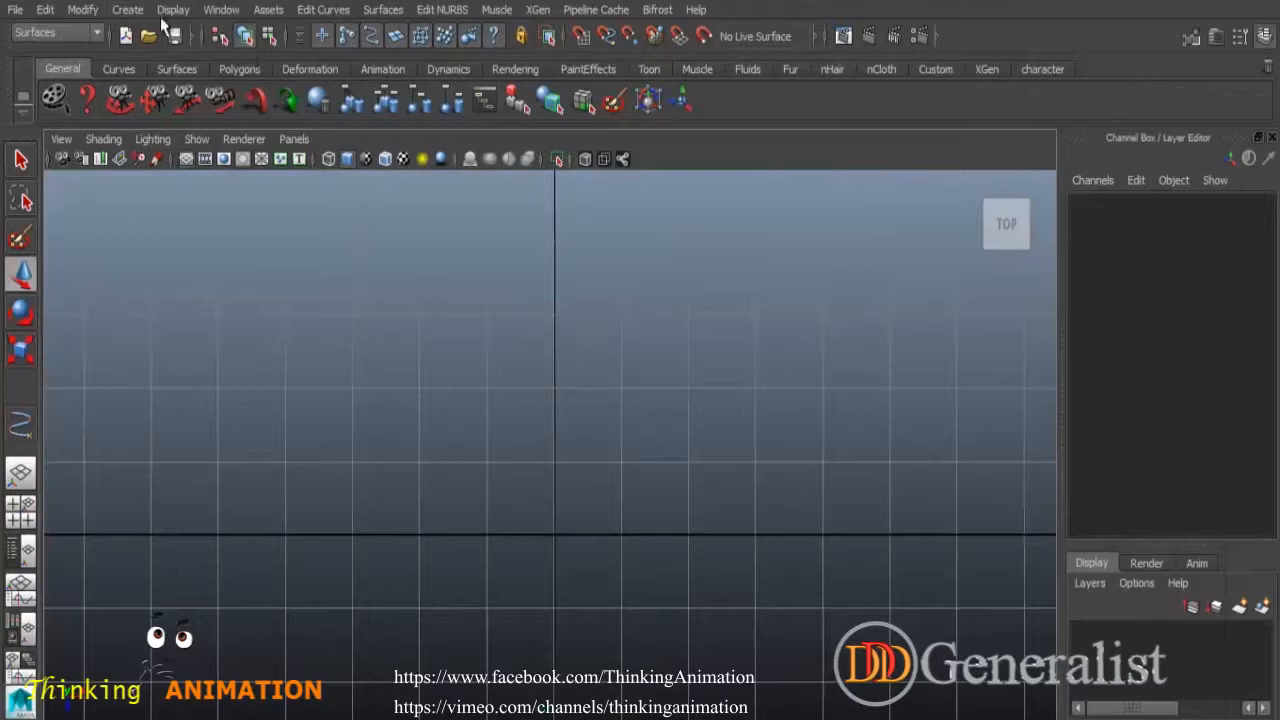
# Start the CV Curve Tool with linear settings and turn on Snap to Grid.
pyautogui.click(128, 10)
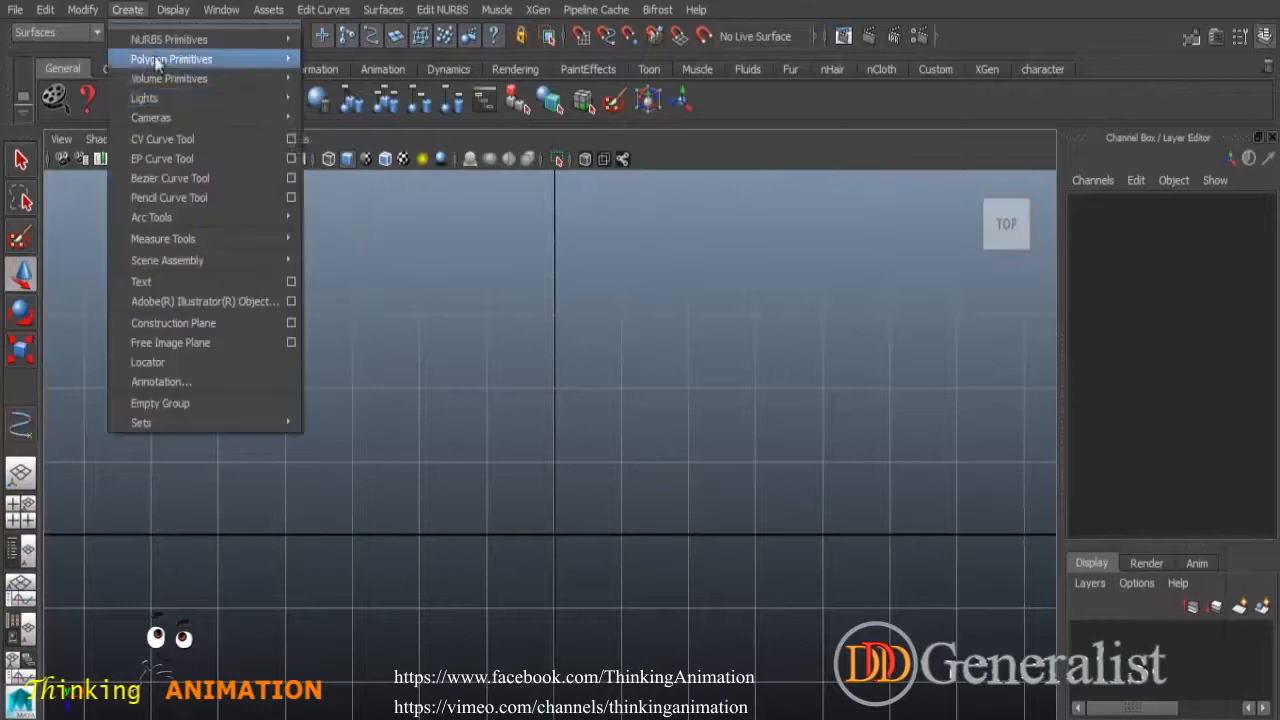
pyautogui.click(284, 139)
pyautogui.click(1239, 36)
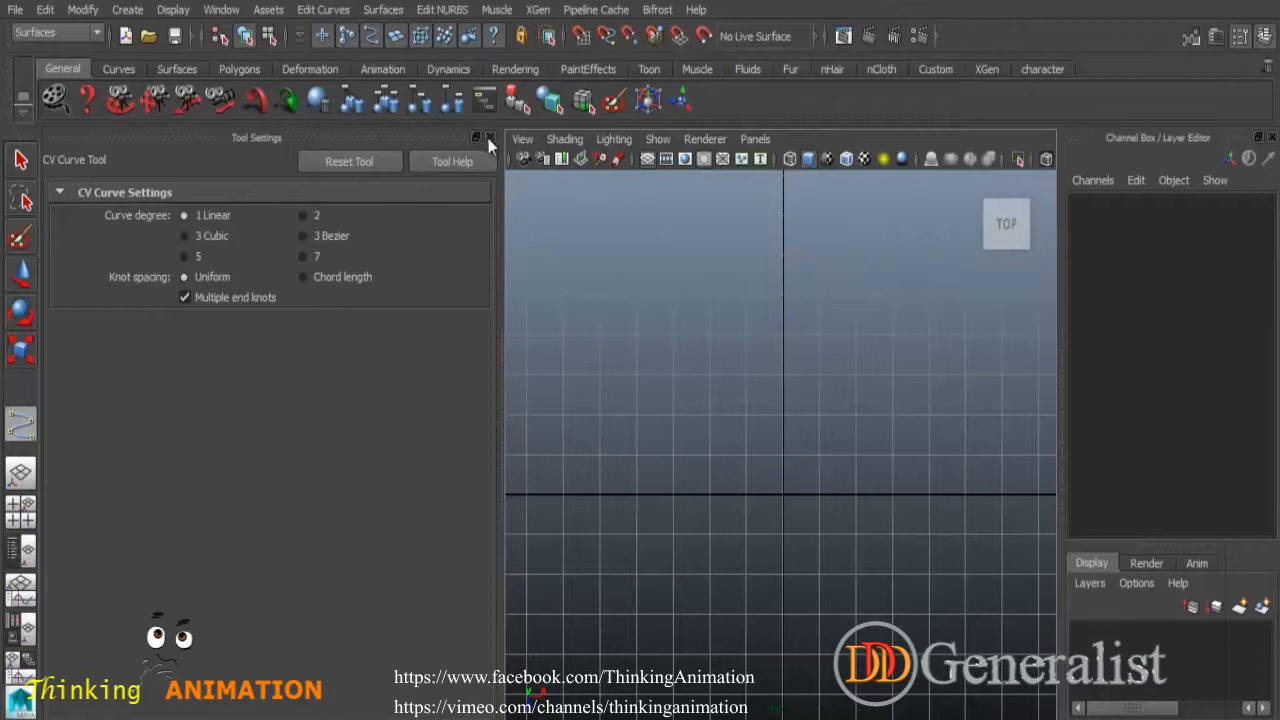
pyautogui.click(489, 137)
pyautogui.click(581, 36)
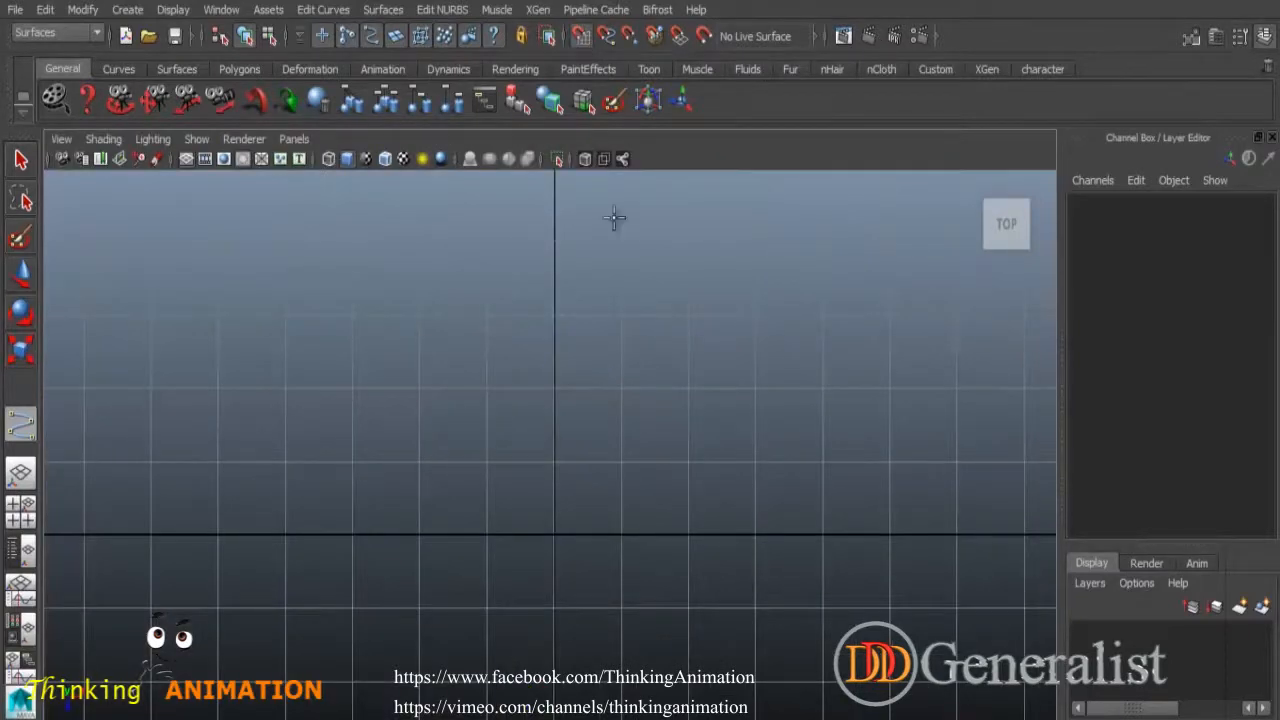
# Draw a three-point L-shaped linear curve snapped to the grid.
pyautogui.keyDown('alt'); pyautogui.moveTo(620, 395); pyautogui.dragTo(711, 423, button='middle'); pyautogui.keyUp('alt')
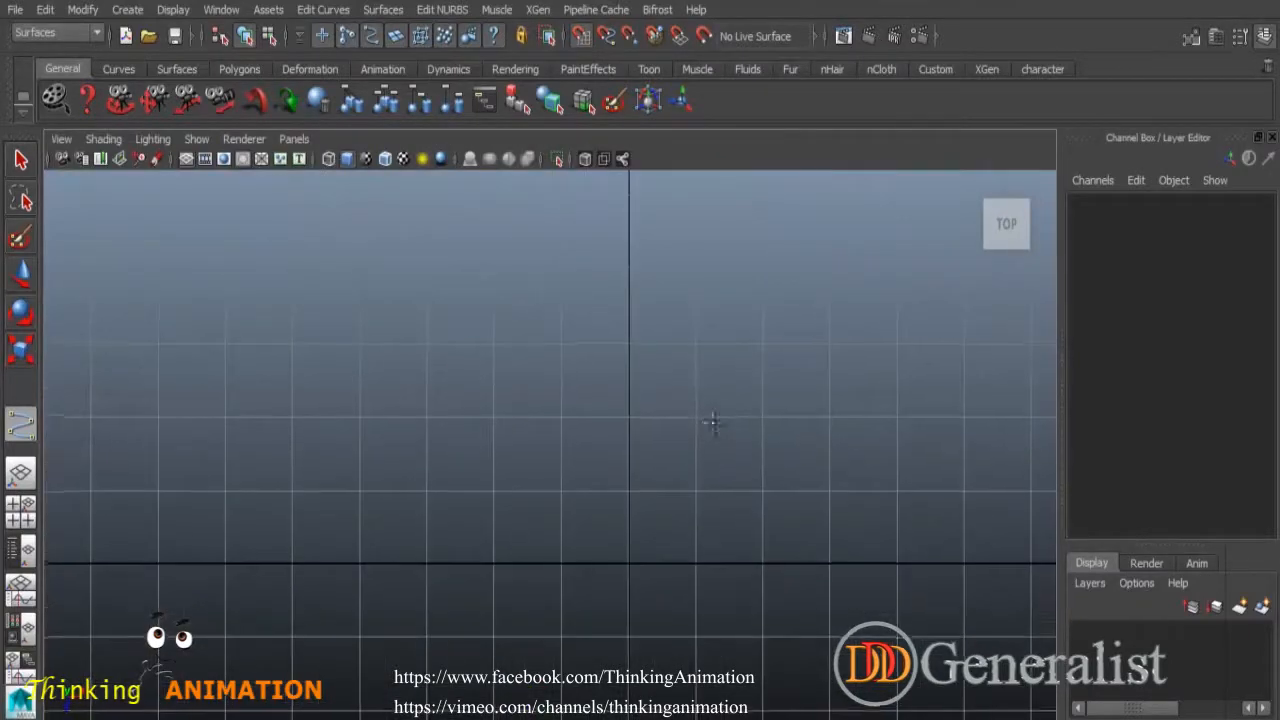
pyautogui.click(561, 271)
pyautogui.click(361, 271)
pyautogui.click(361, 491)
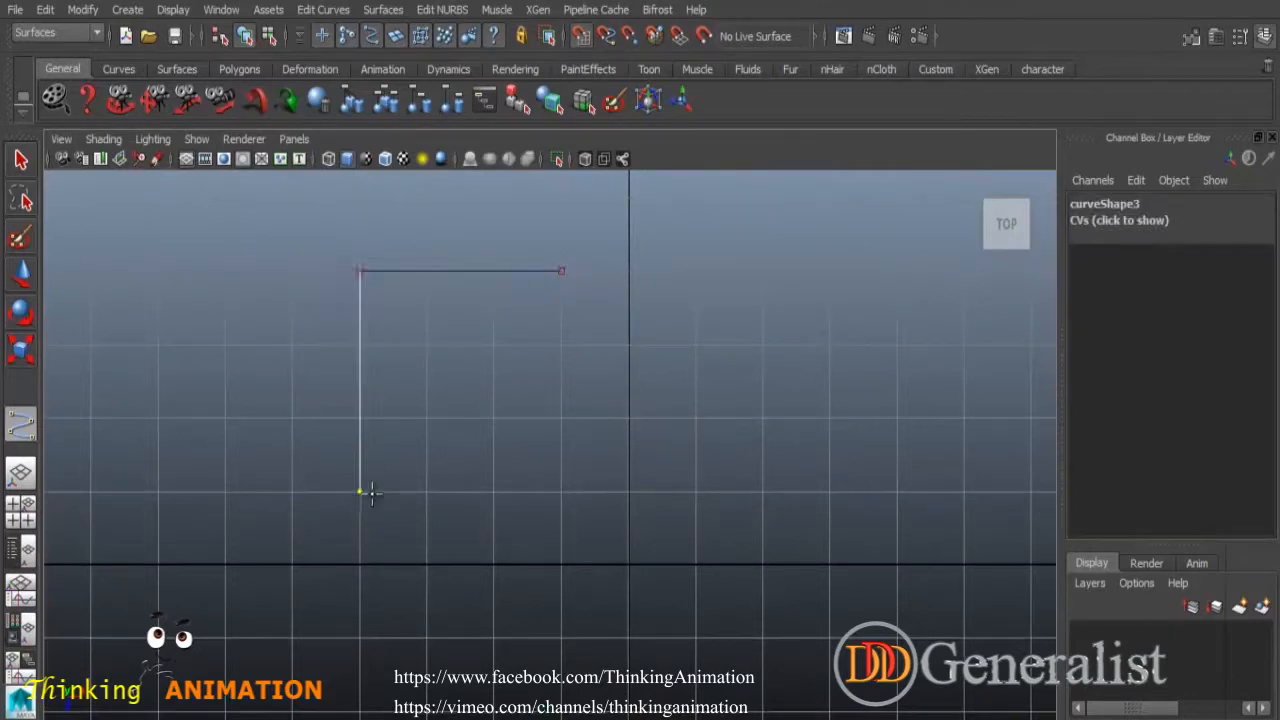
pyautogui.press('Return')
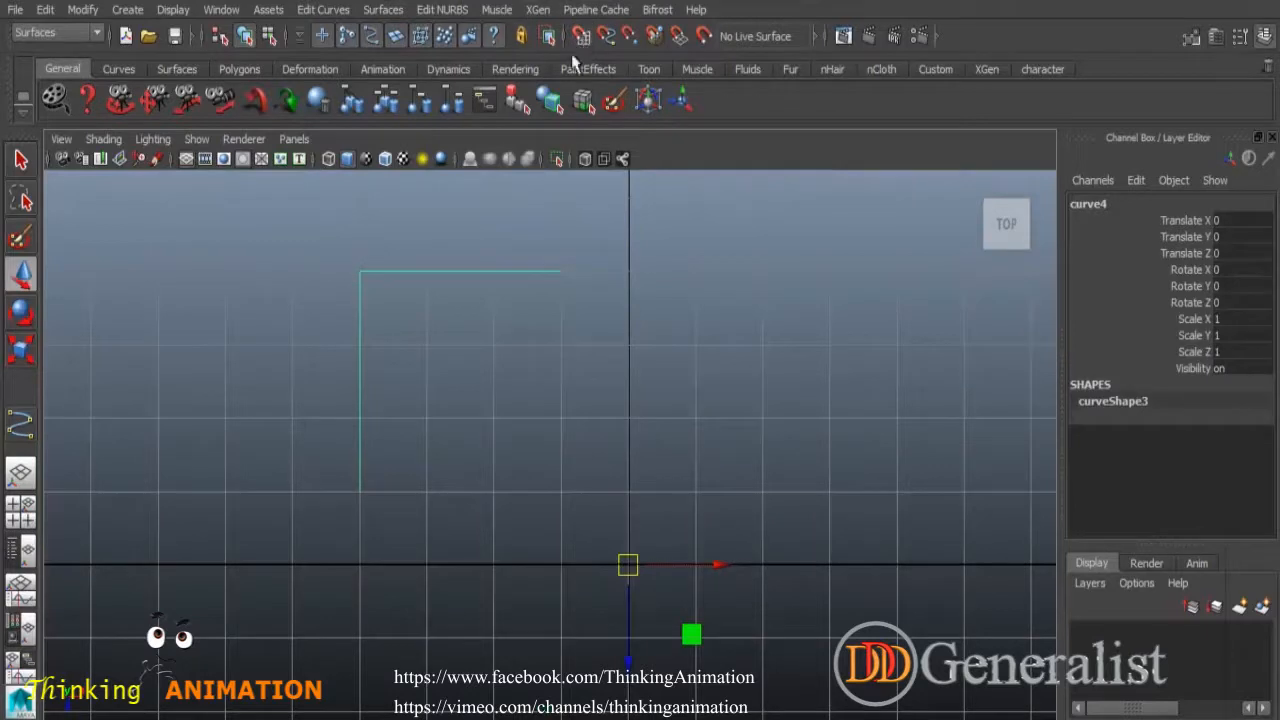
# Center the L-curve's pivot and open Curve Fillet options reset to defaults.
pyautogui.click(83, 10)
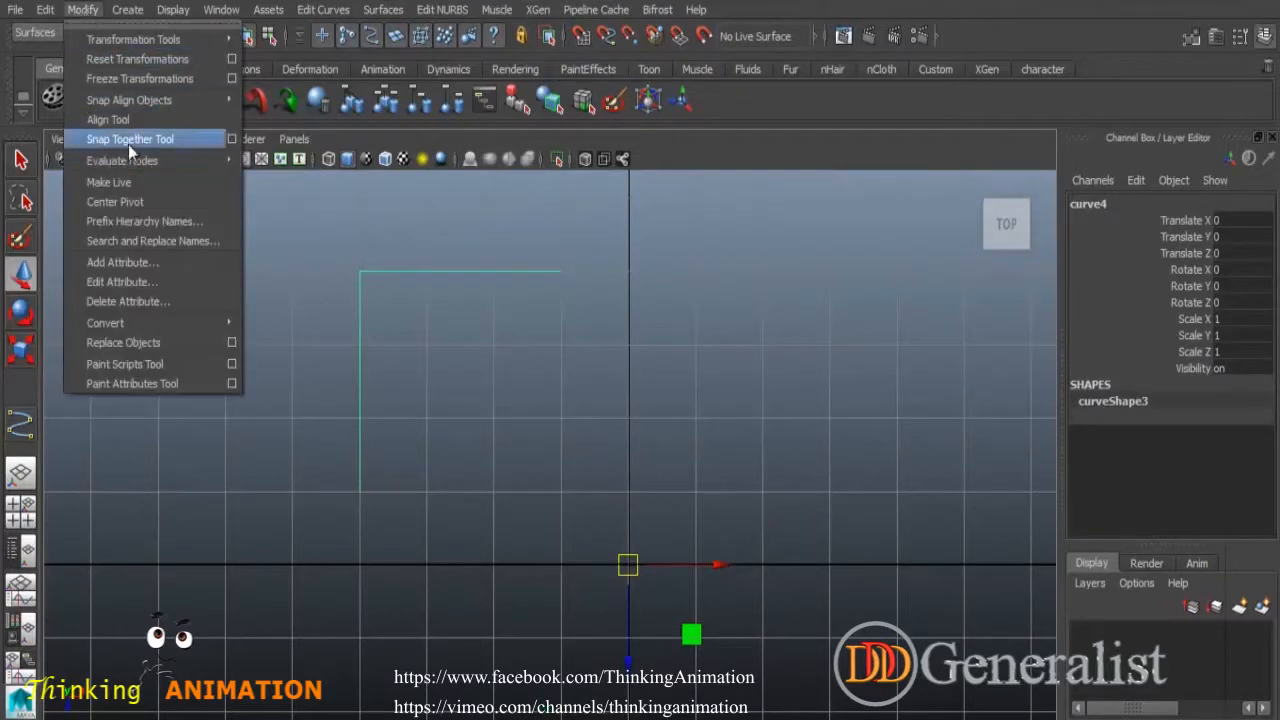
pyautogui.click(111, 203)
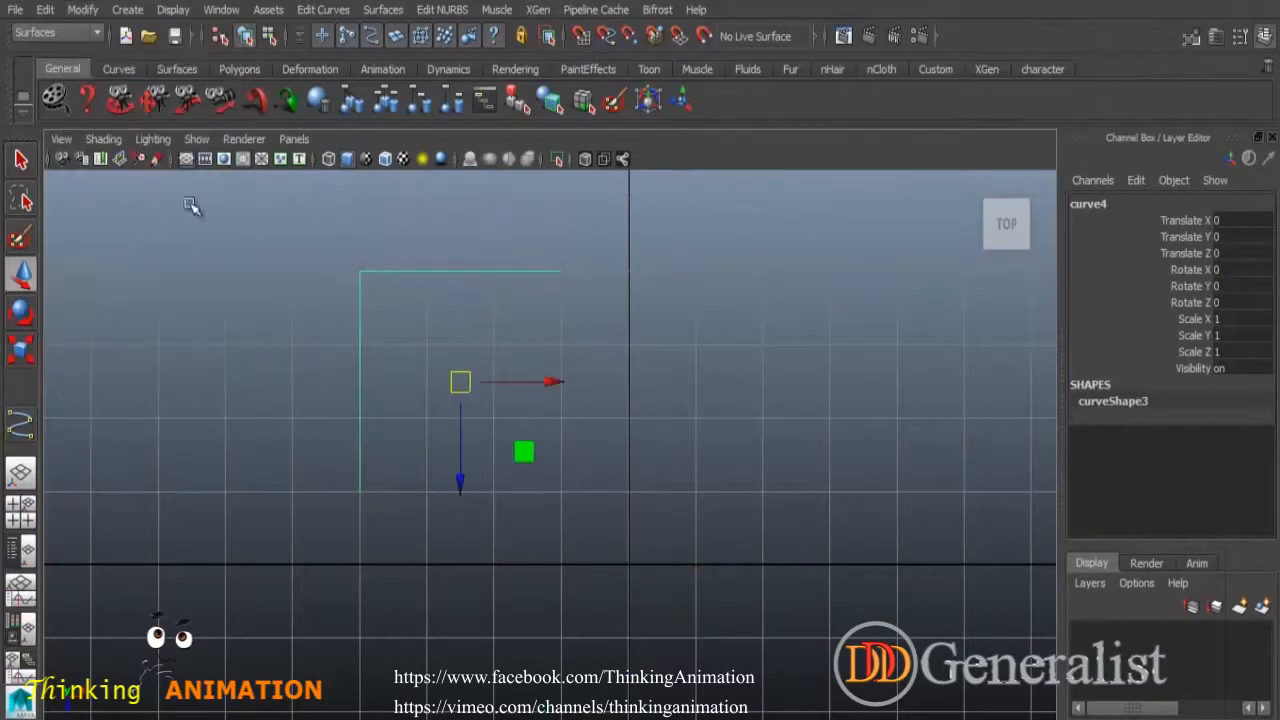
pyautogui.click(312, 10)
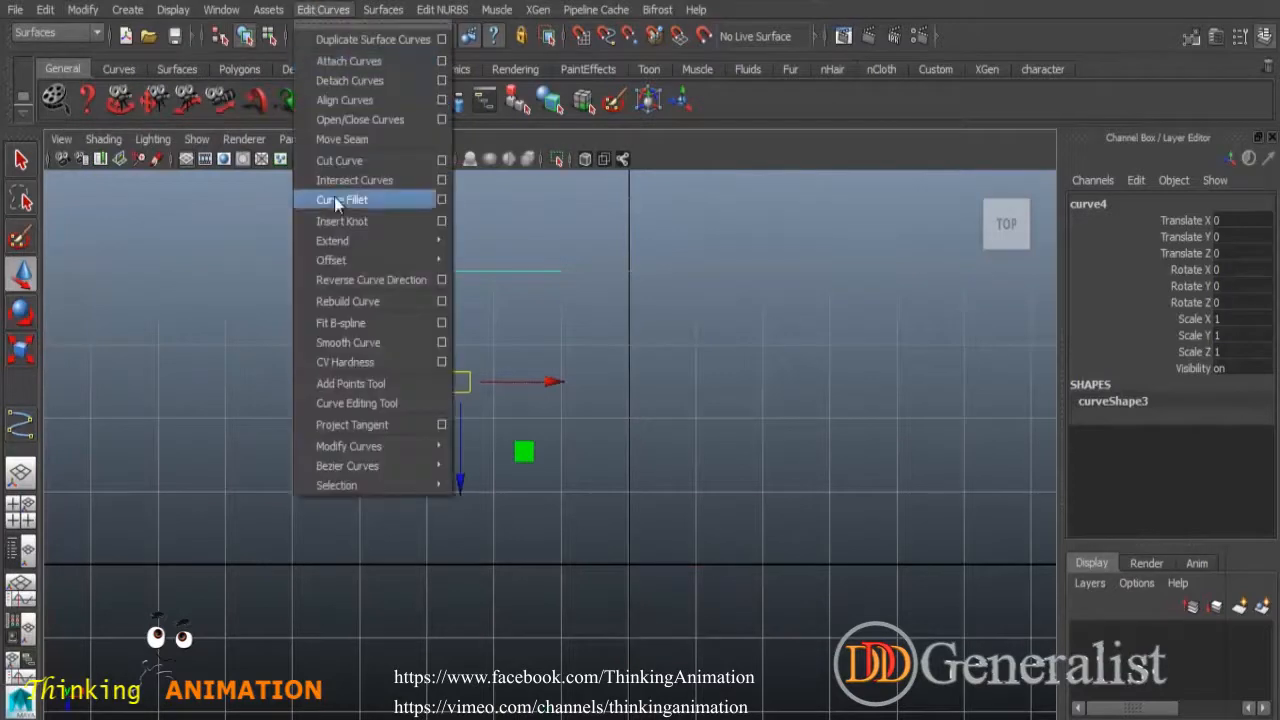
pyautogui.click(441, 201)
pyautogui.moveTo(790, 60); pyautogui.dragTo(840, 48)
pyautogui.click(740, 61)
pyautogui.click(762, 100)
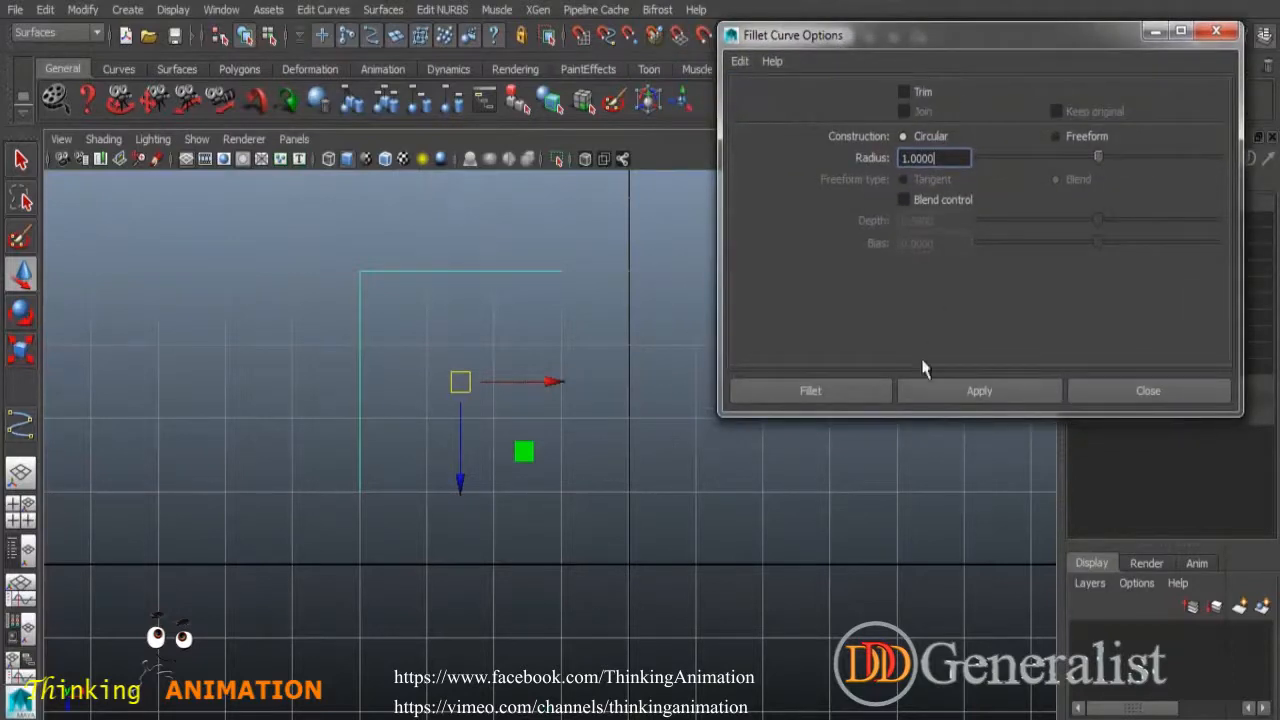
# Test a default fillet, then retry with Trim and Join enabled and undo it.
pyautogui.click(971, 398)
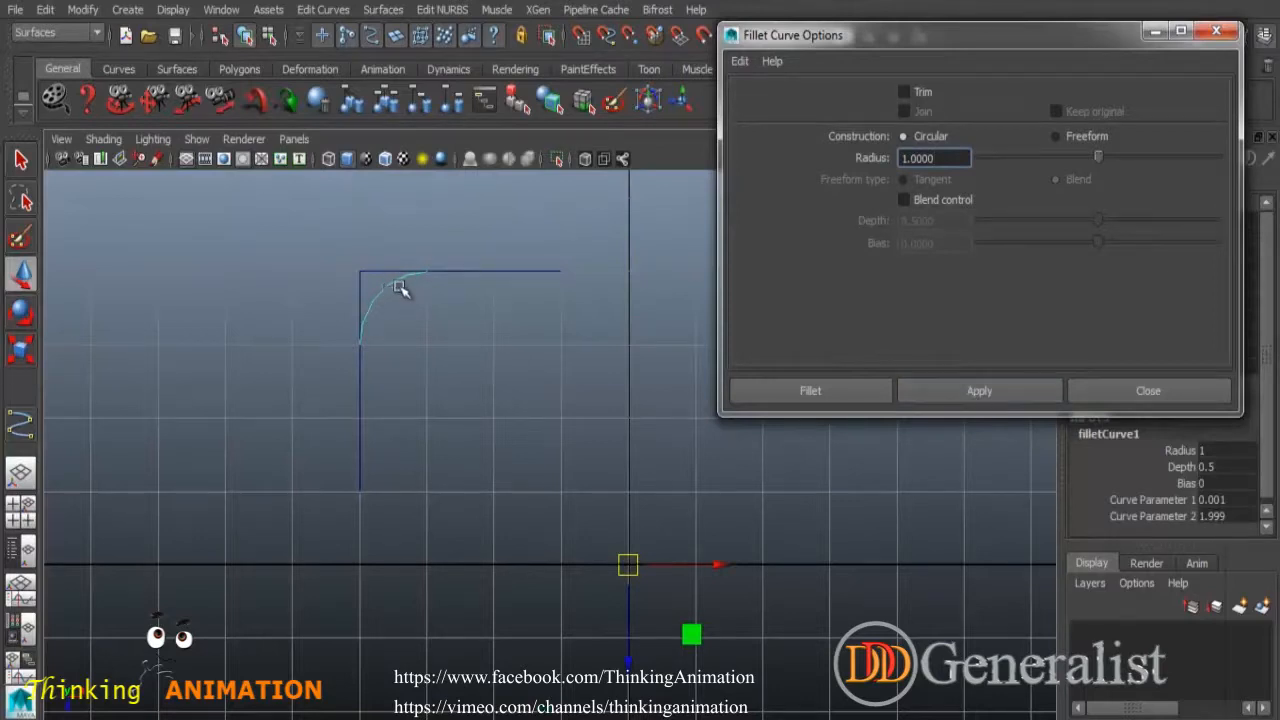
pyautogui.moveTo(628, 567)
pyautogui.mouseDown()
pyautogui.moveTo(686, 623)
pyautogui.moveTo(580, 526)
pyautogui.moveTo(655, 578)
pyautogui.moveTo(635, 565)
pyautogui.mouseUp()
pyautogui.hotkey('ctrl', 'z')
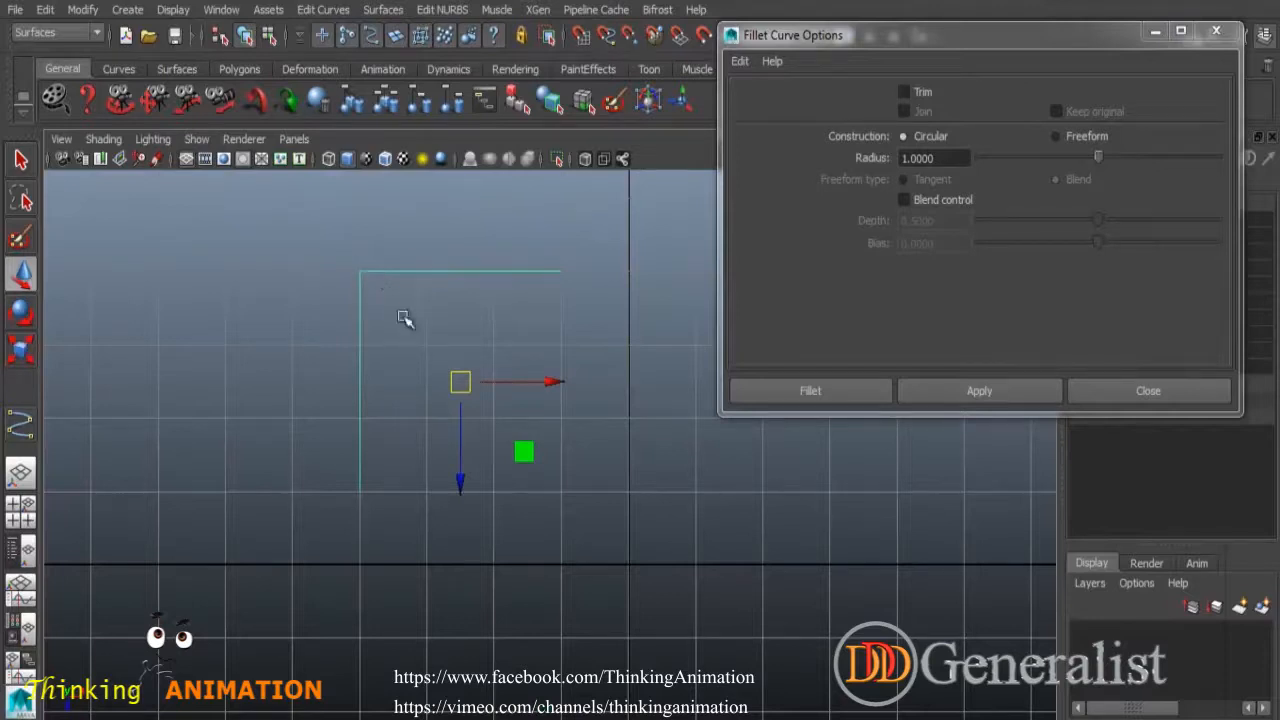
pyautogui.click(905, 91)
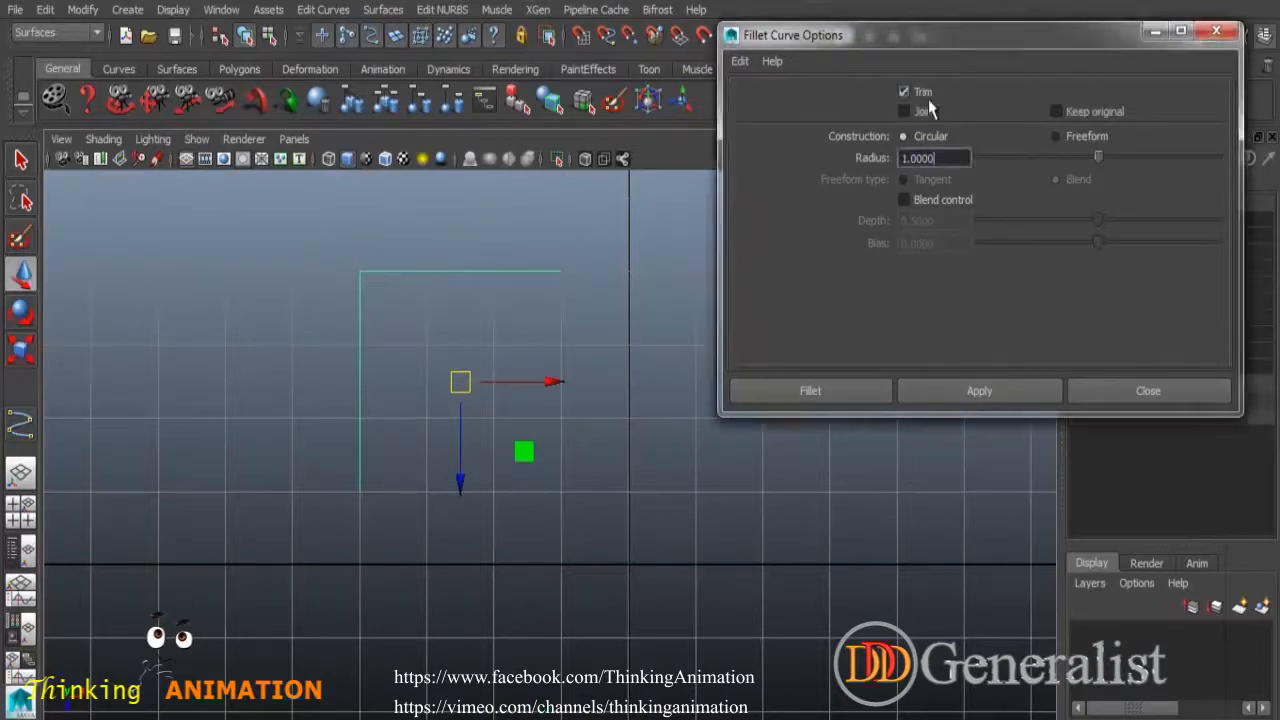
pyautogui.click(920, 113)
pyautogui.click(962, 392)
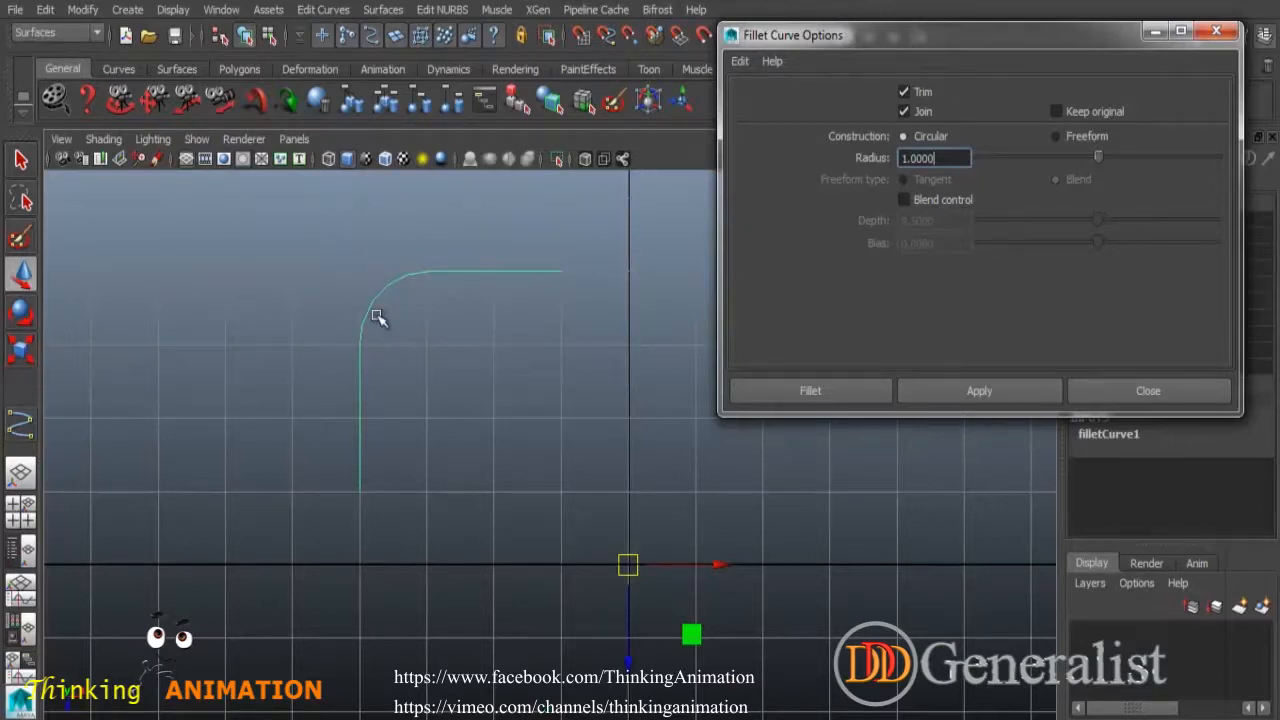
pyautogui.moveTo(945, 157); pyautogui.dragTo(877, 158)
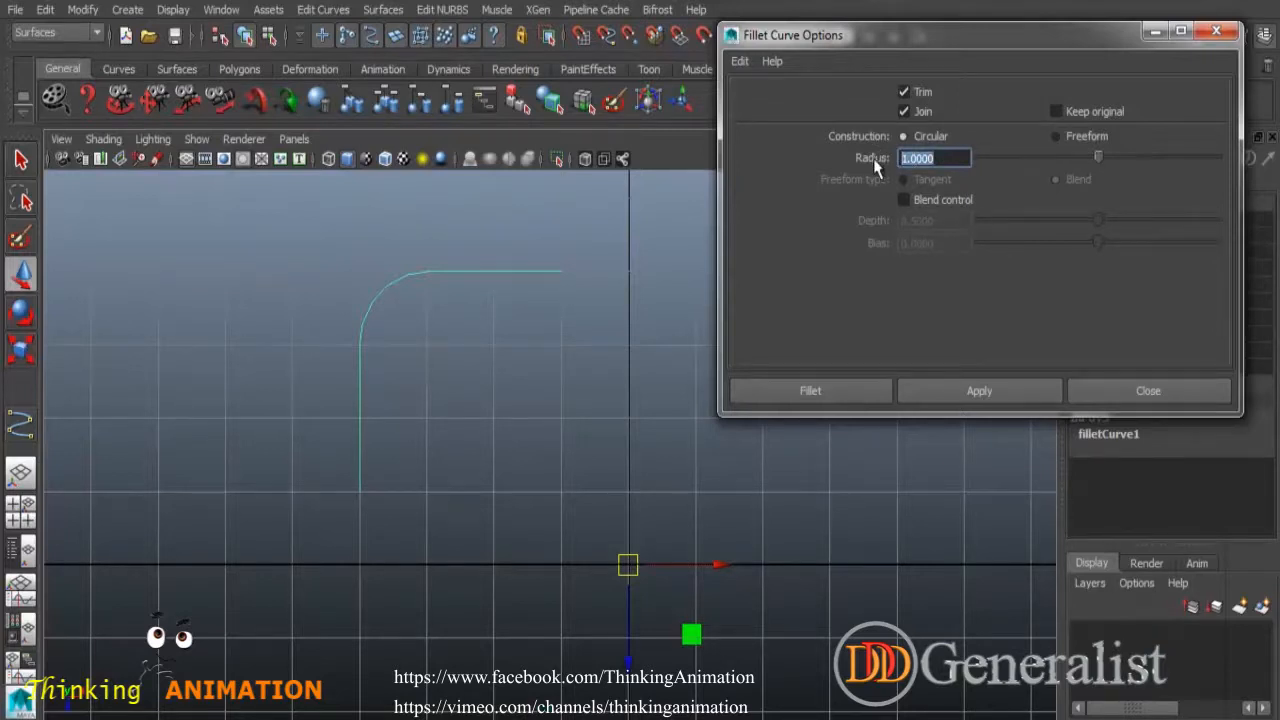
pyautogui.click(613, 296)
pyautogui.hotkey('ctrl', 'z')
pyautogui.hotkey('ctrl', 'z')
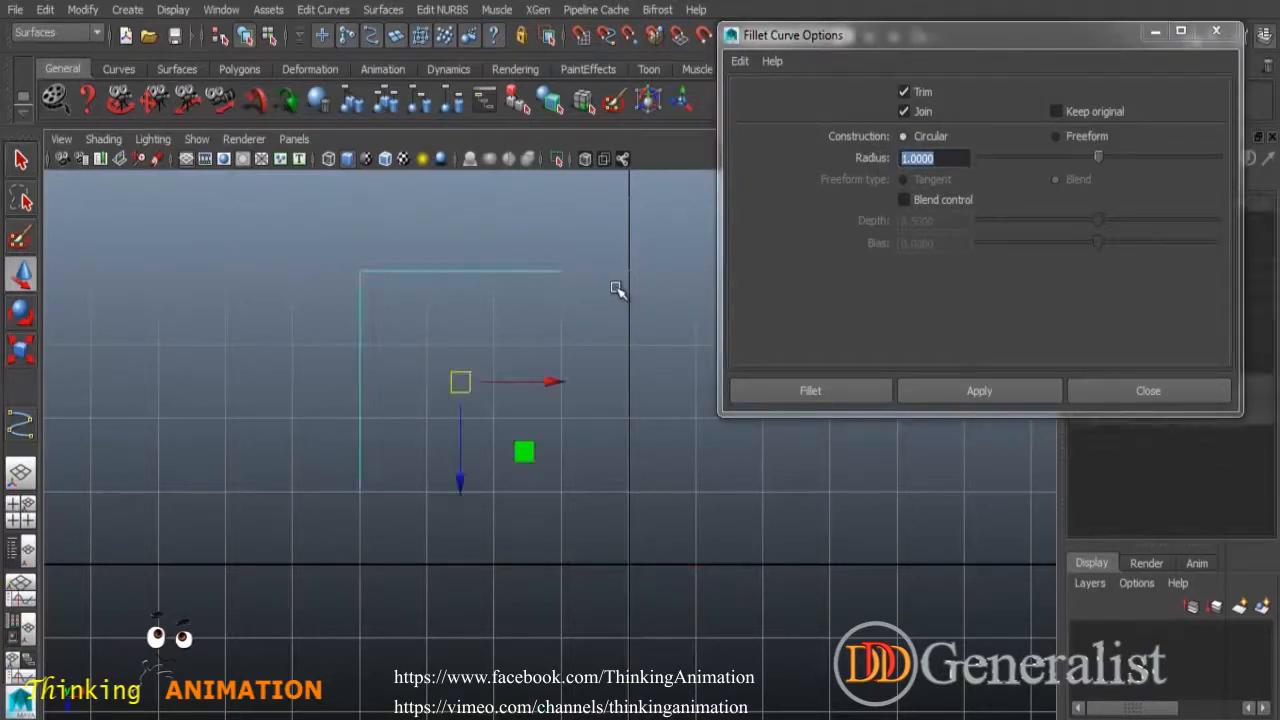
# Set the fillet radius to 0.5, apply the trimmed, joined fillet, and select the result.
pyautogui.moveTo(947, 160); pyautogui.dragTo(846, 168)
pyautogui.write('.5')
pyautogui.press('Return')
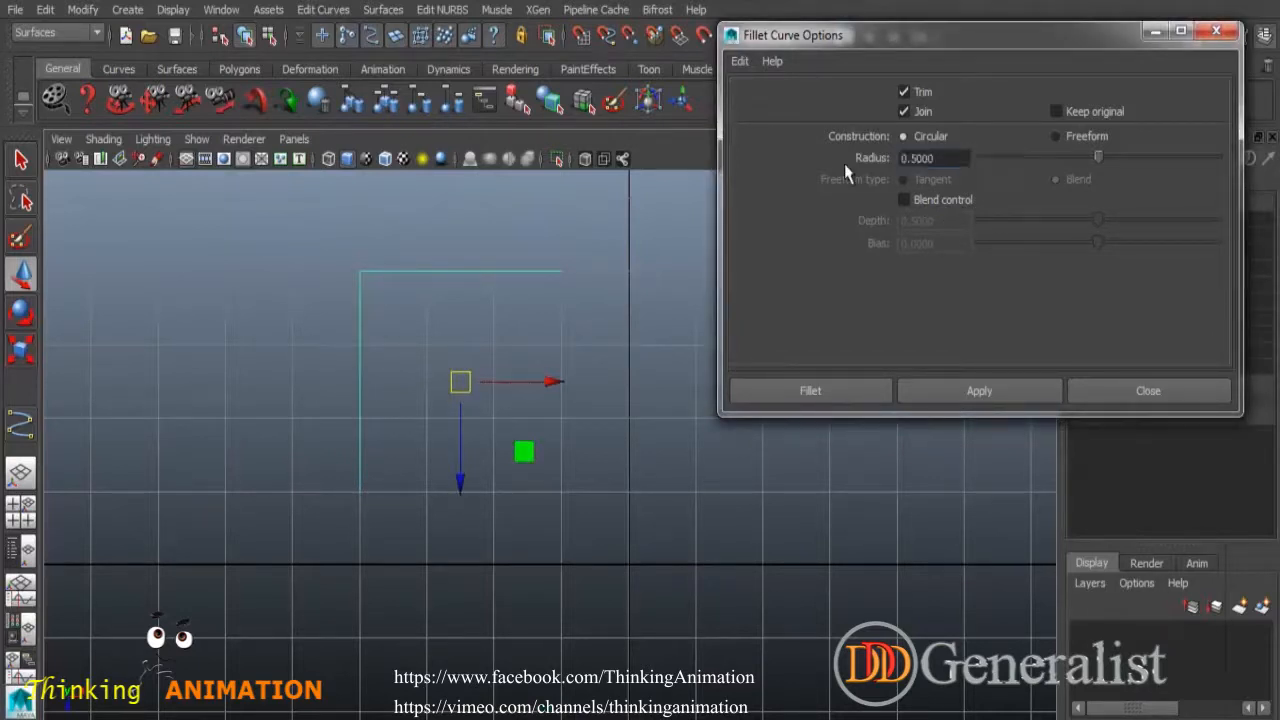
pyautogui.click(979, 391)
pyautogui.click(460, 347)
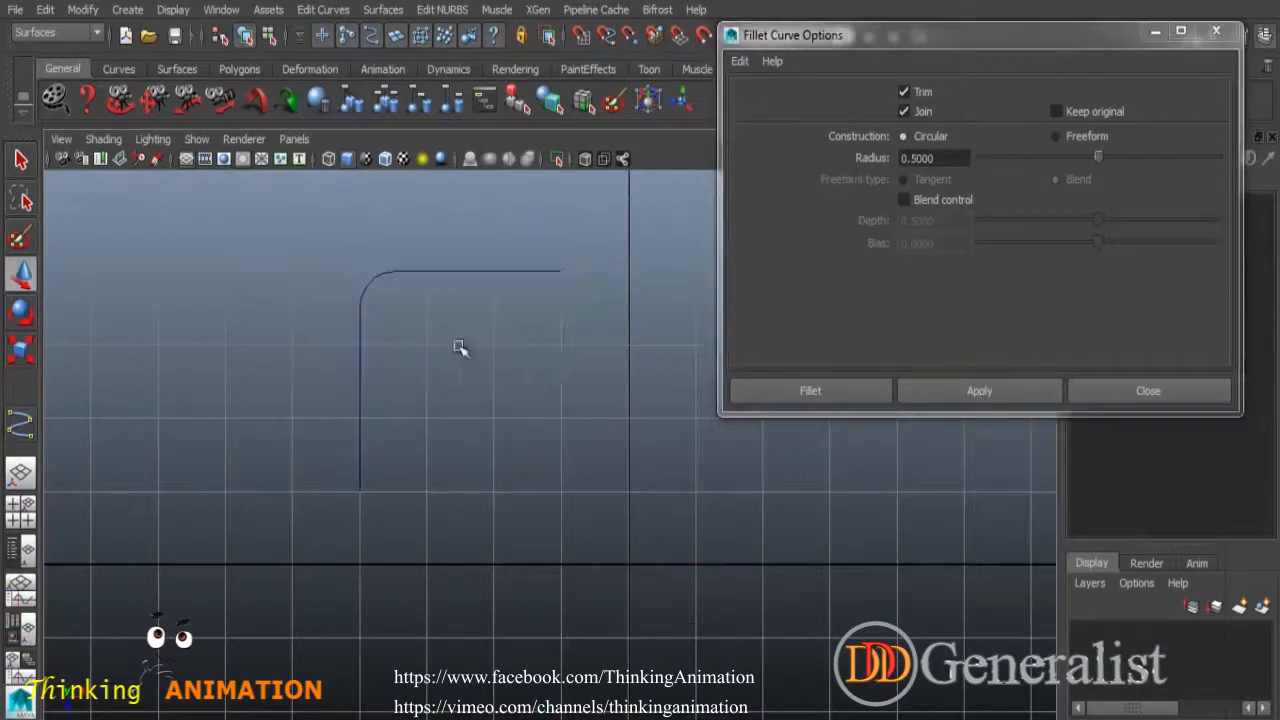
pyautogui.click(367, 280)
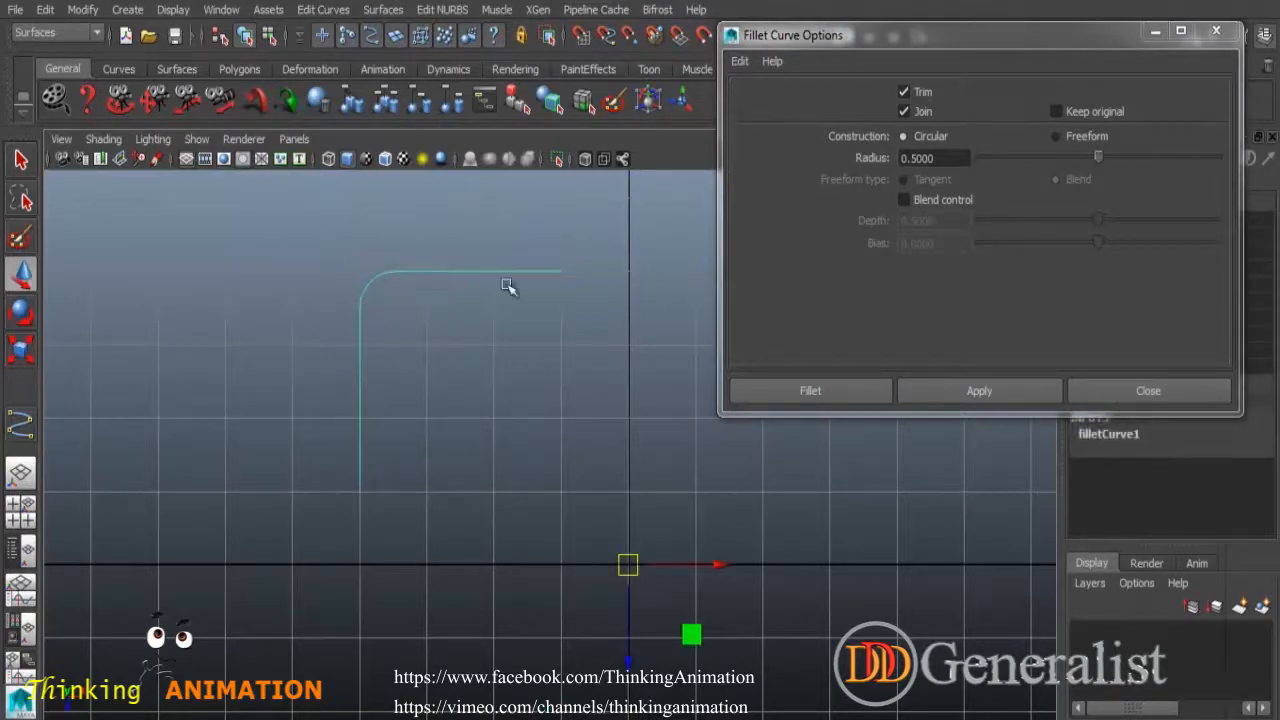
pyautogui.click(323, 11)
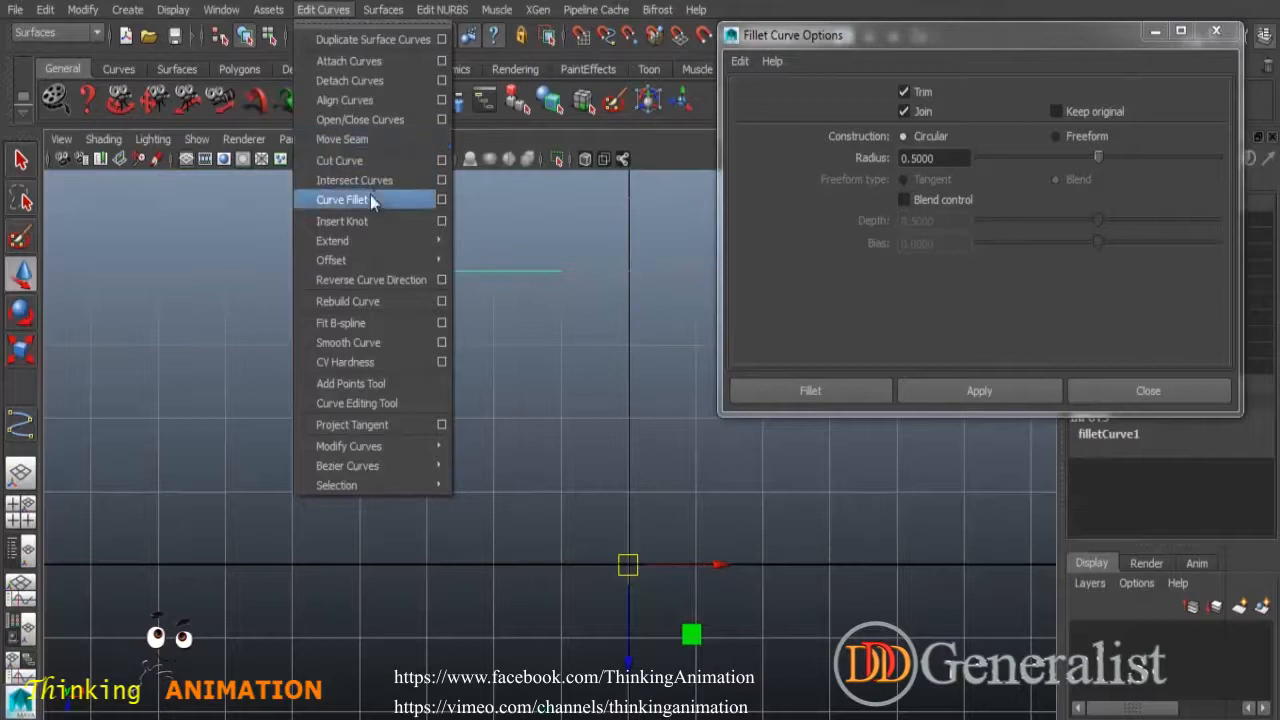
pyautogui.moveTo(376, 262)
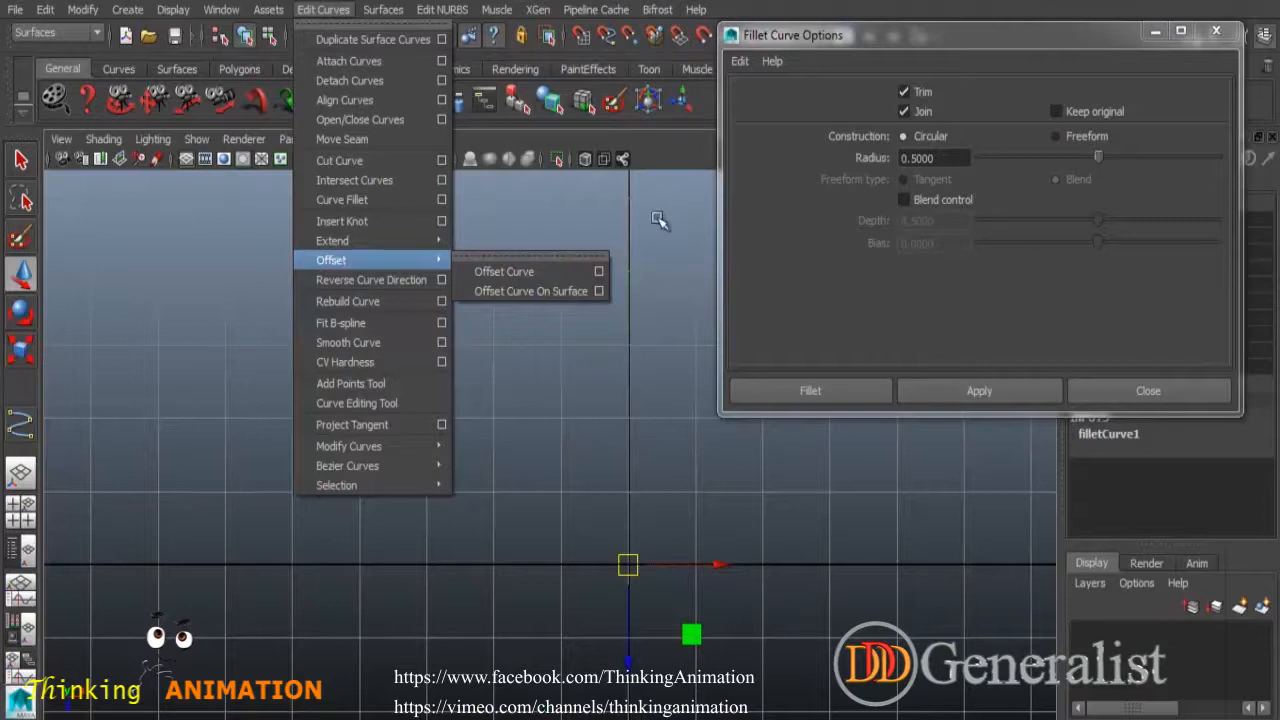
# Select the filleted curve and delete its construction history.
pyautogui.click(526, 374)
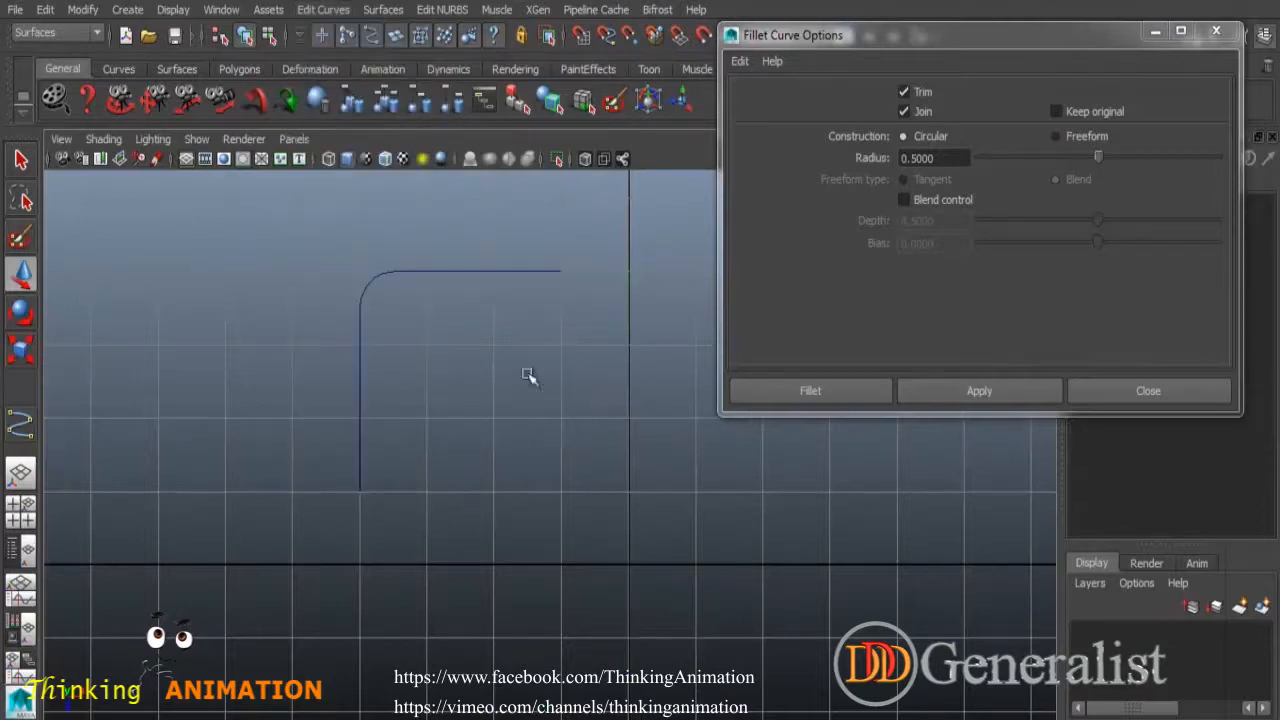
pyautogui.click(405, 271)
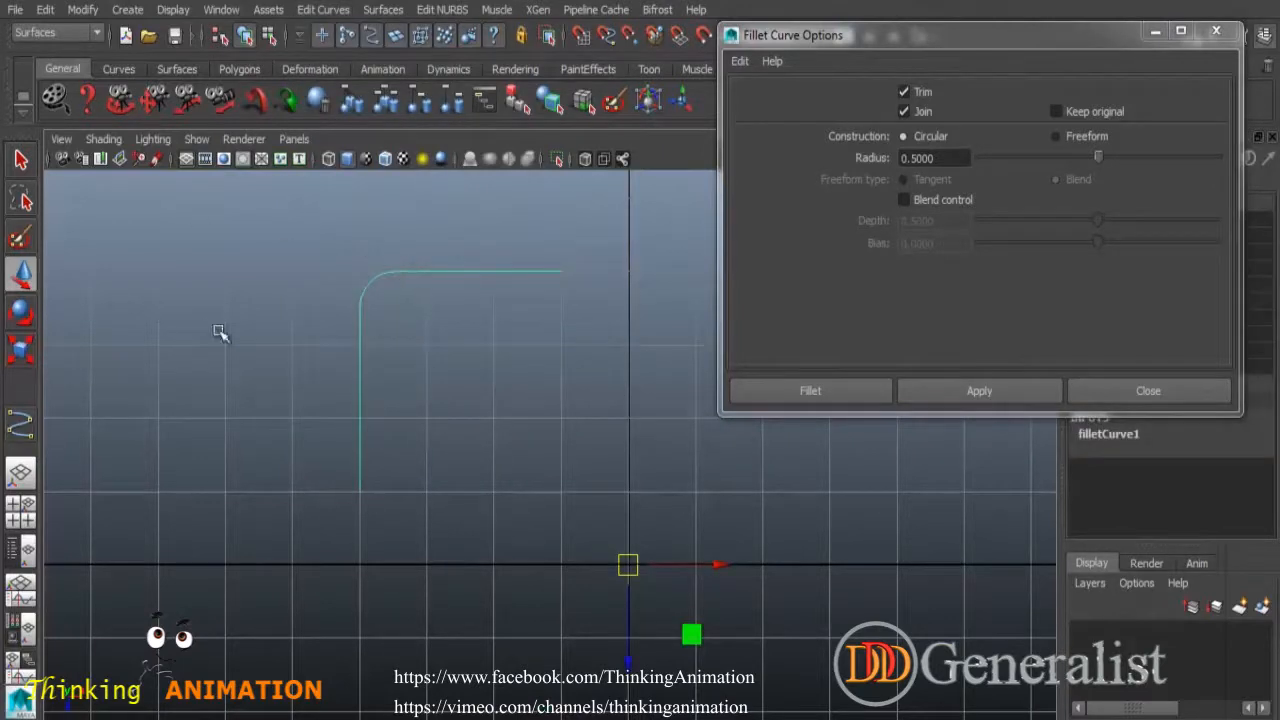
pyautogui.hotkey('alt', 'shift', 'd')
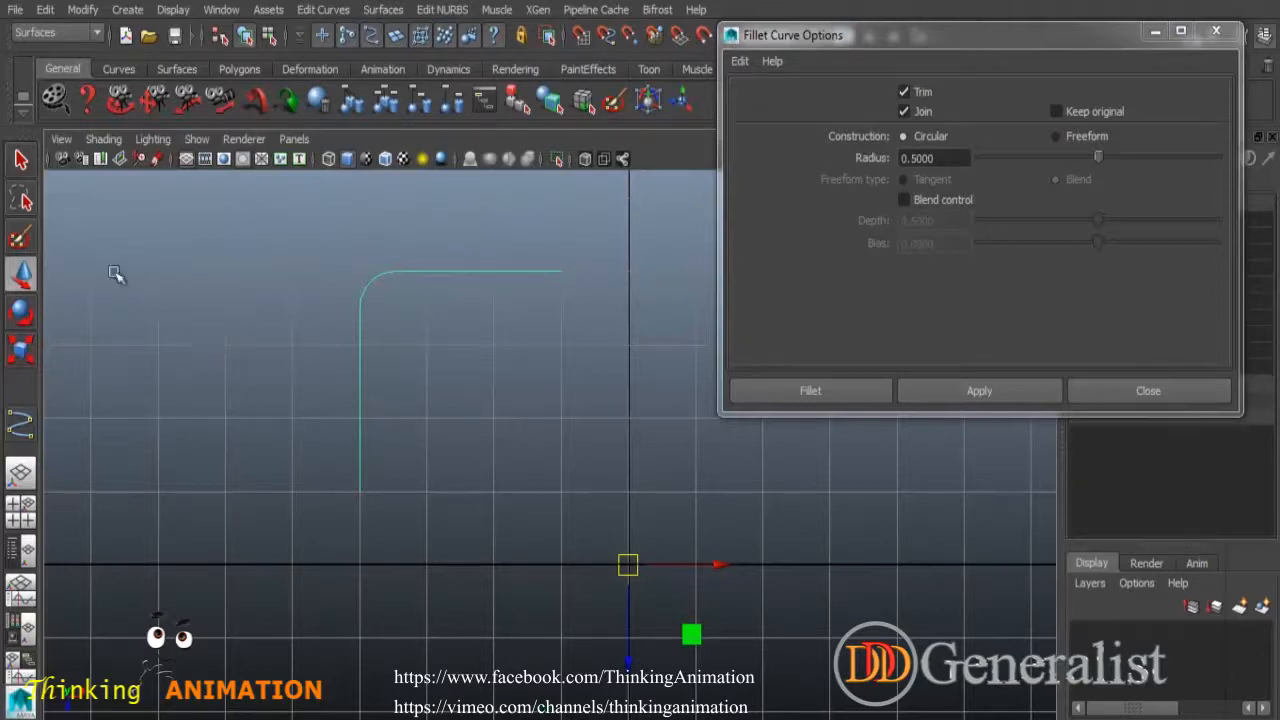
# Duplicate the filleted curve as a test, then delete the duplicate.
pyautogui.hotkey('ctrl', 'd')
pyautogui.moveTo(627, 565); pyautogui.dragTo(639, 577)
pyautogui.scroll(3, 640, 470)
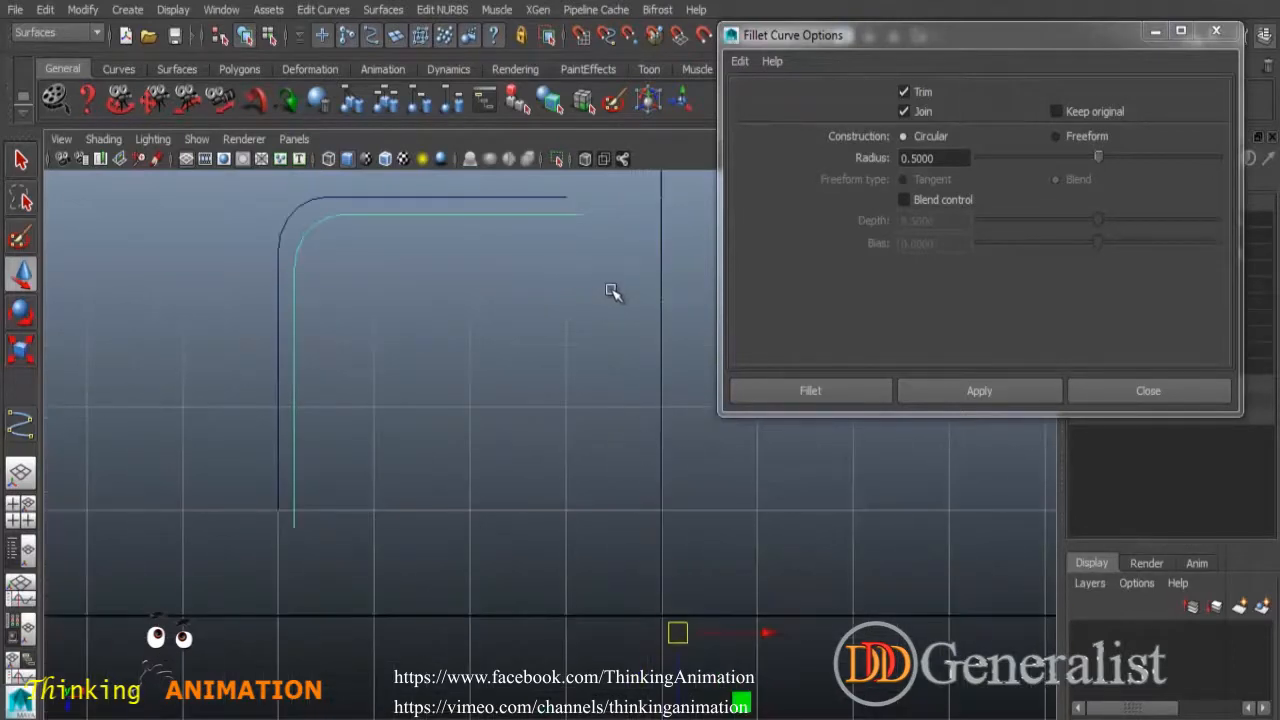
pyautogui.keyDown('alt'); pyautogui.moveTo(608, 289); pyautogui.dragTo(606, 394, button='middle'); pyautogui.keyUp('alt')
pyautogui.click(551, 329)
pyautogui.click(549, 311)
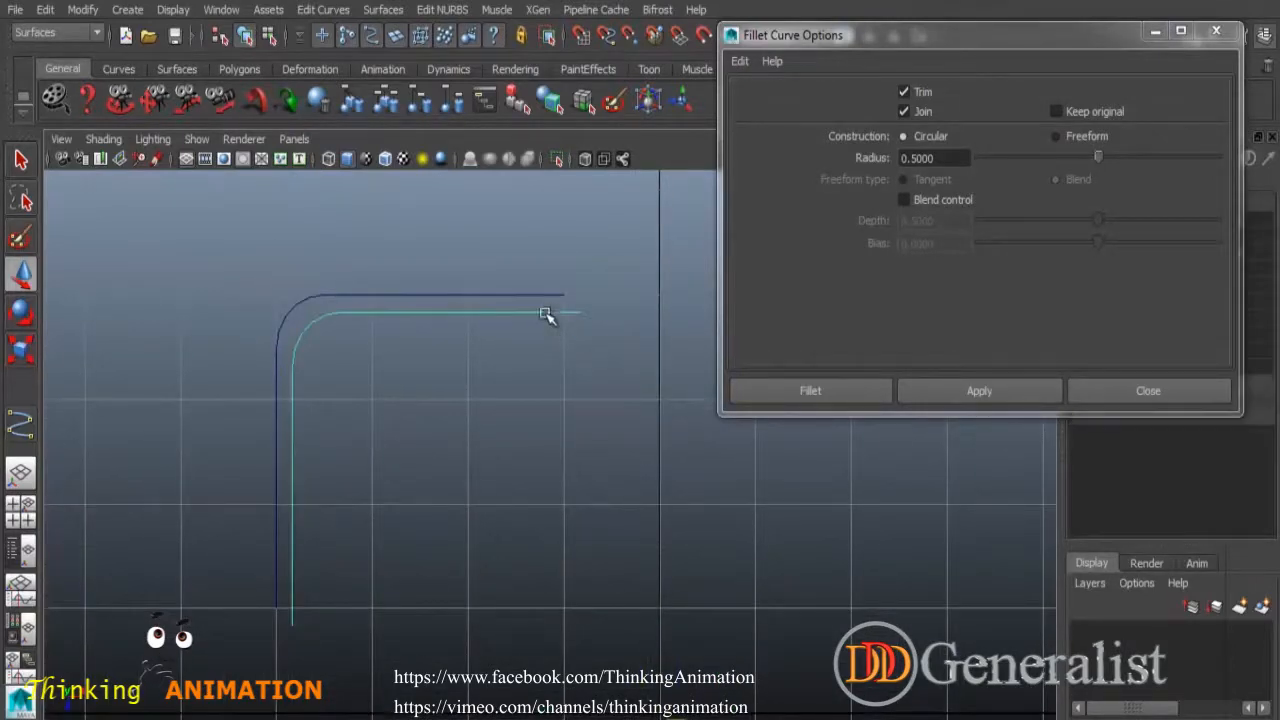
pyautogui.click(551, 294)
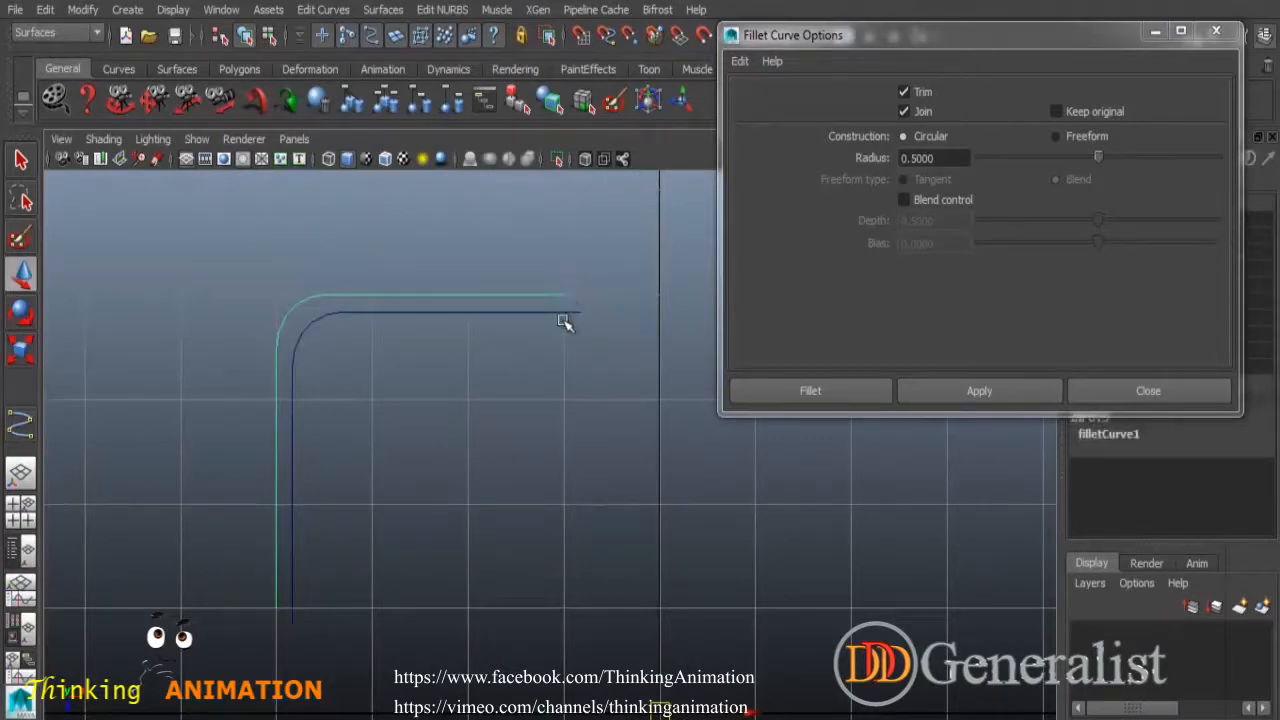
pyautogui.click(548, 315)
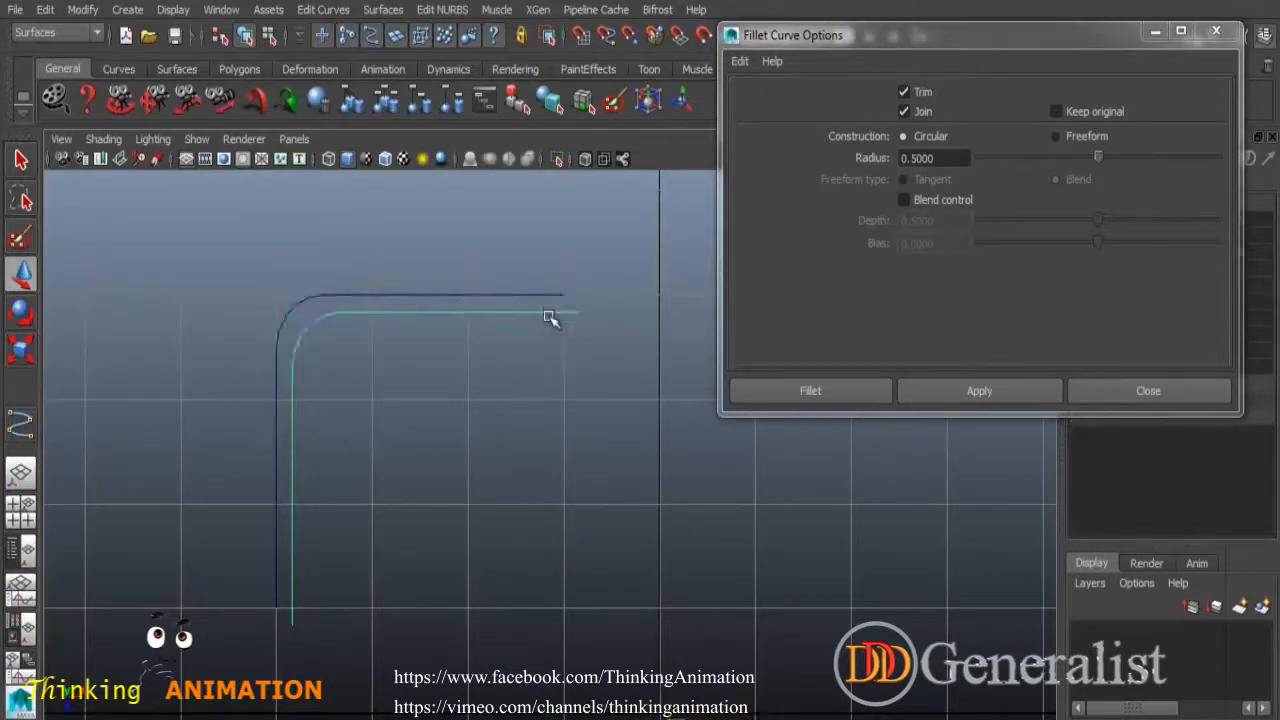
pyautogui.press('Delete')
# Create a test offset of the fillet curve, delete it, and reselect the fillet curve.
pyautogui.moveTo(478, 267); pyautogui.dragTo(470, 363)
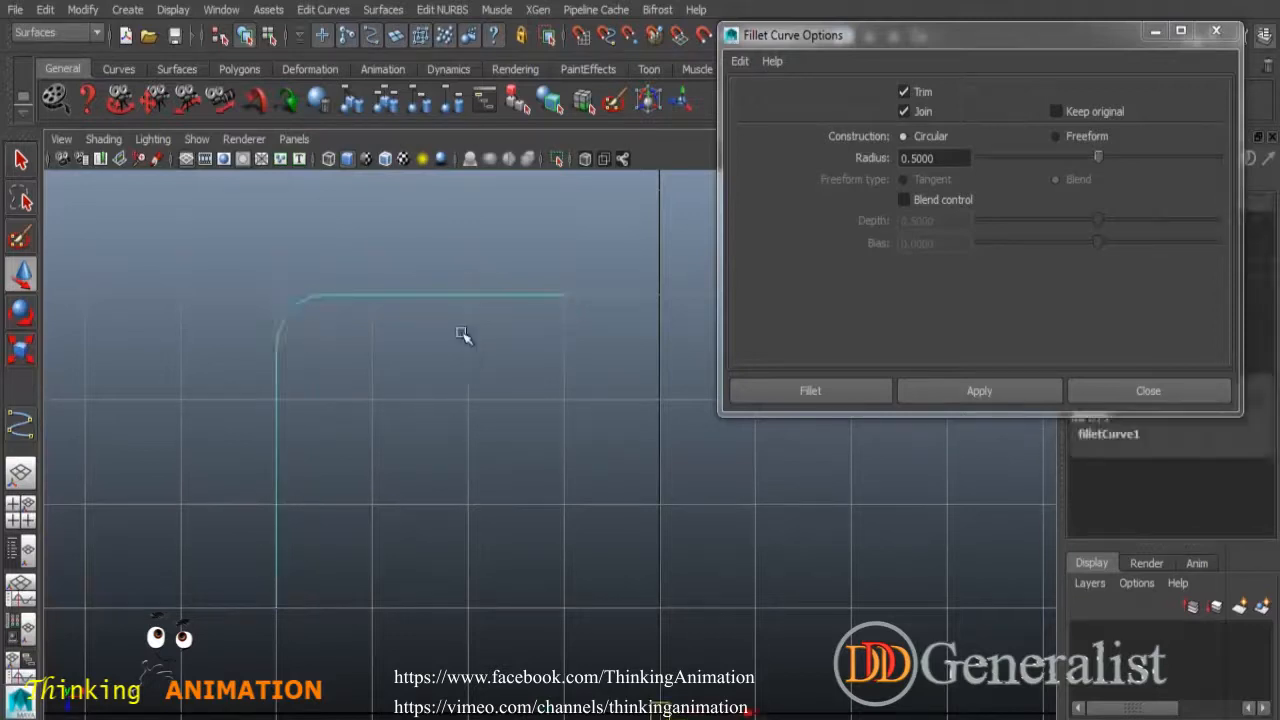
pyautogui.click(336, 12)
pyautogui.moveTo(372, 259)
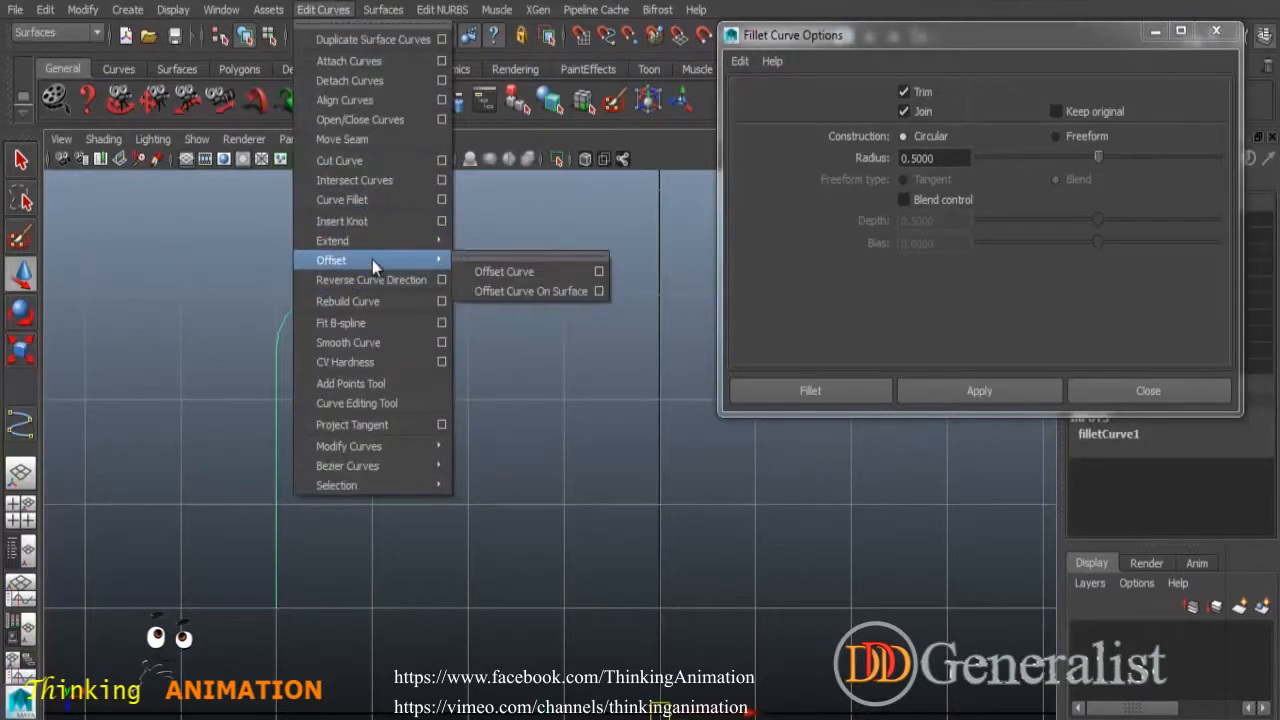
pyautogui.click(545, 271)
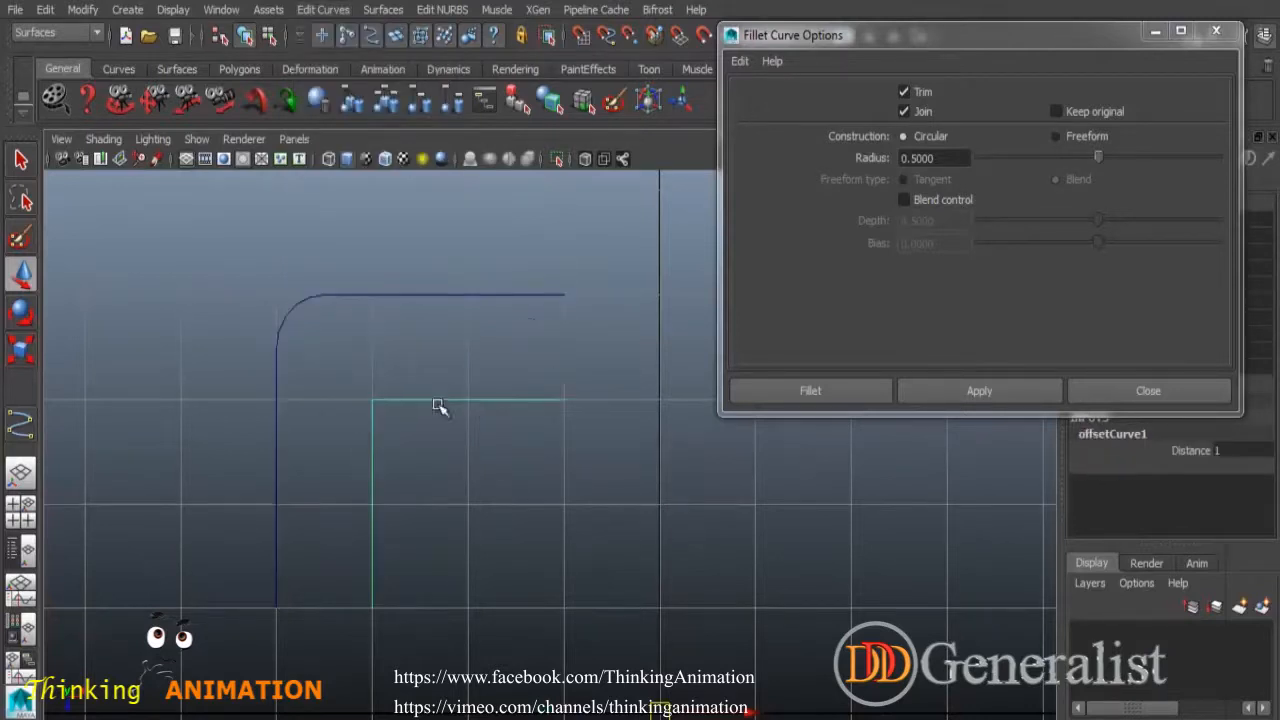
pyautogui.click(395, 399)
pyautogui.press('Delete')
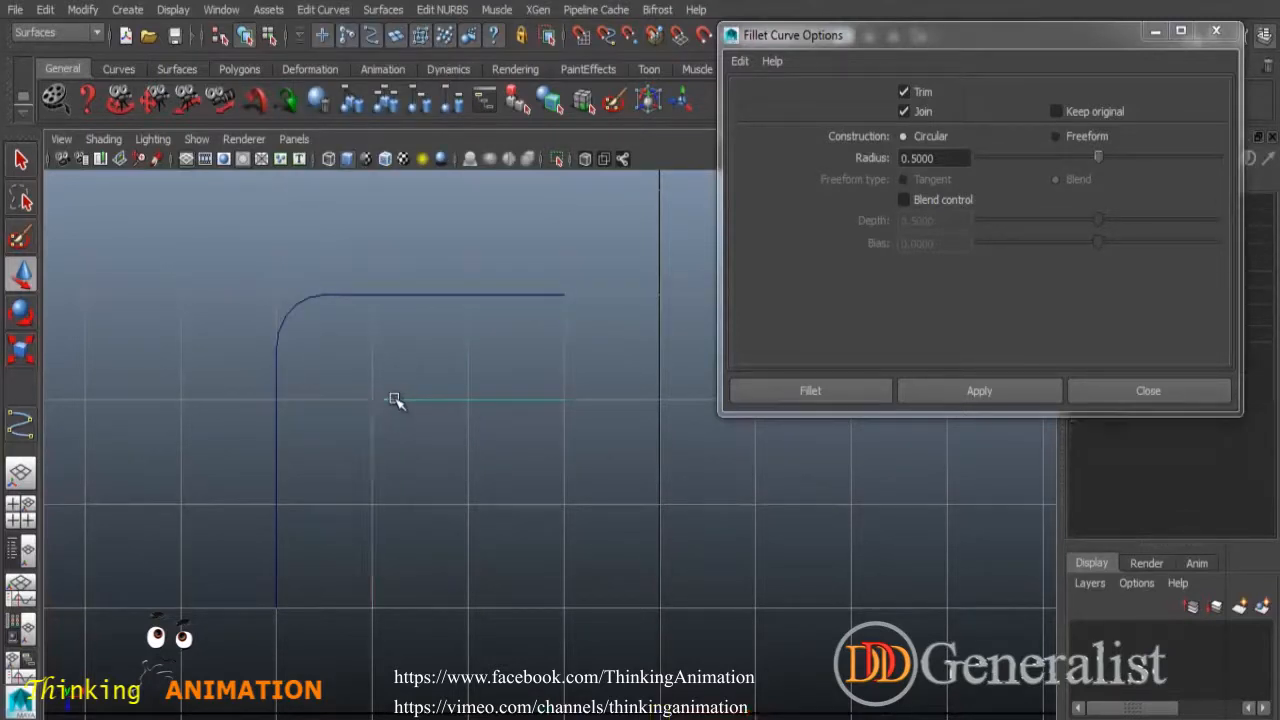
pyautogui.click(307, 300)
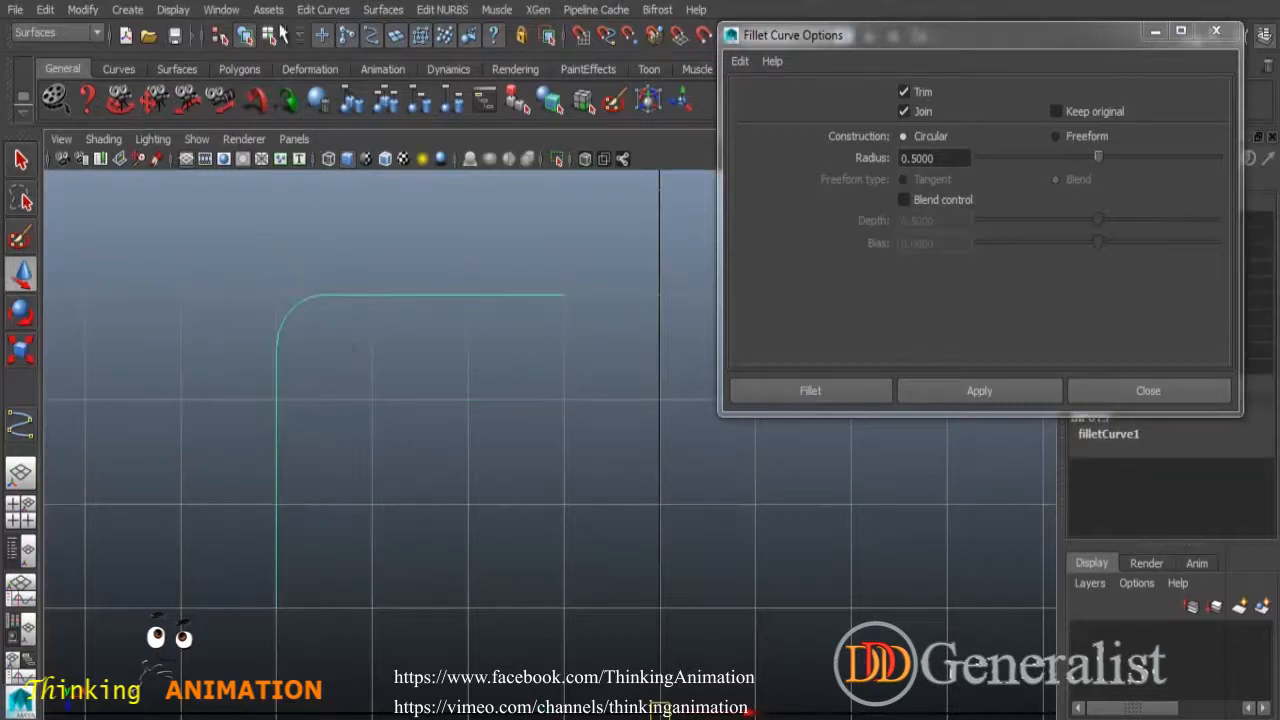
pyautogui.click(323, 10)
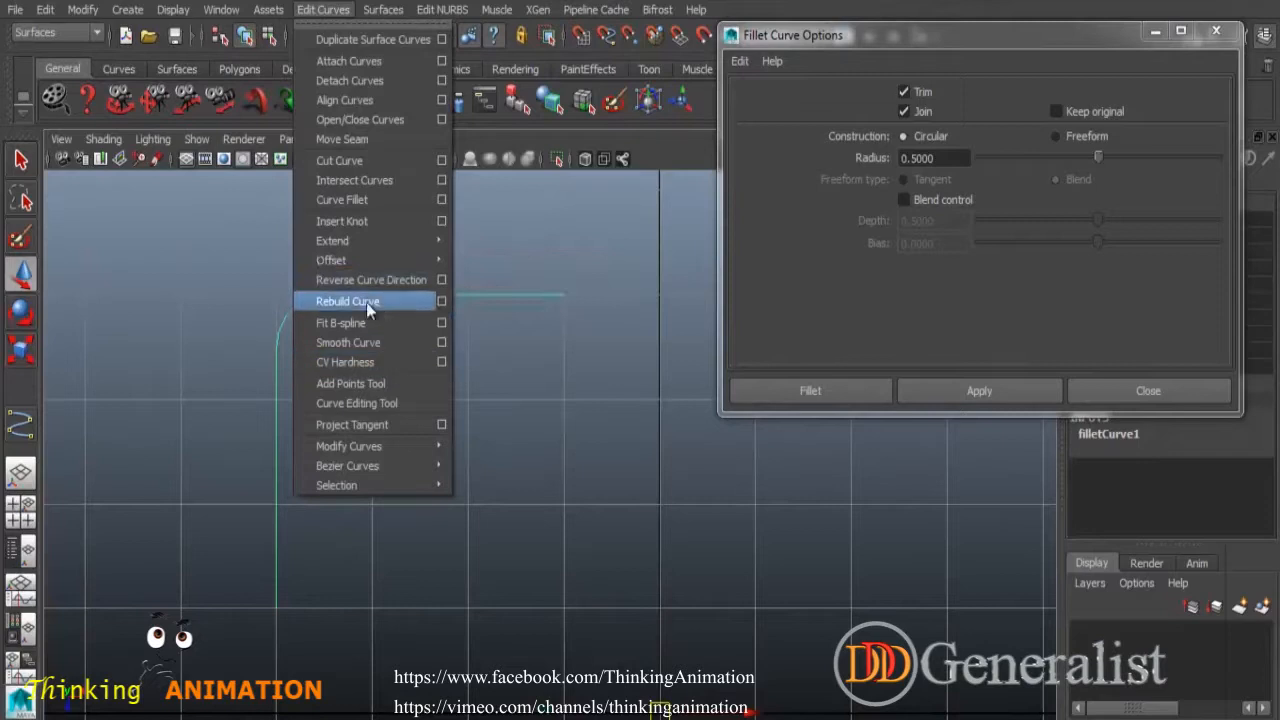
# Reset Offset Curve options to defaults, test a default offset, and undo it.
pyautogui.moveTo(395, 260)
pyautogui.click(598, 271)
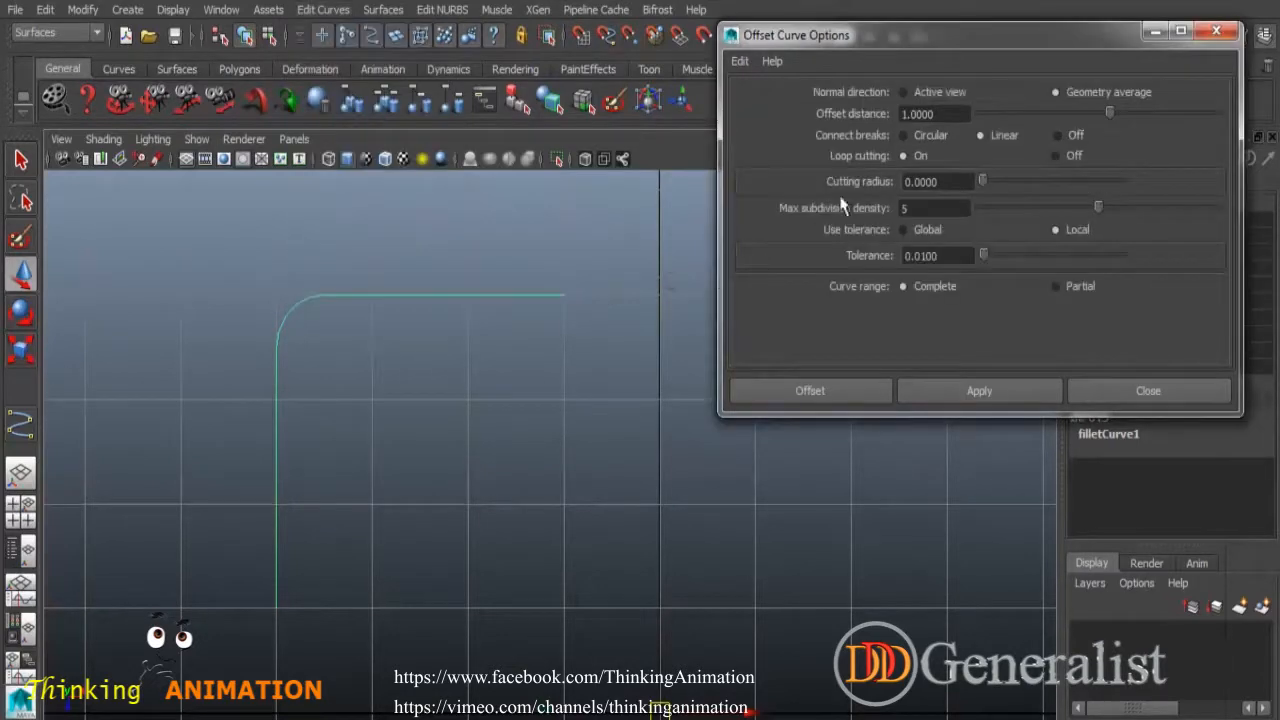
pyautogui.click(740, 62)
pyautogui.click(772, 100)
pyautogui.click(834, 390)
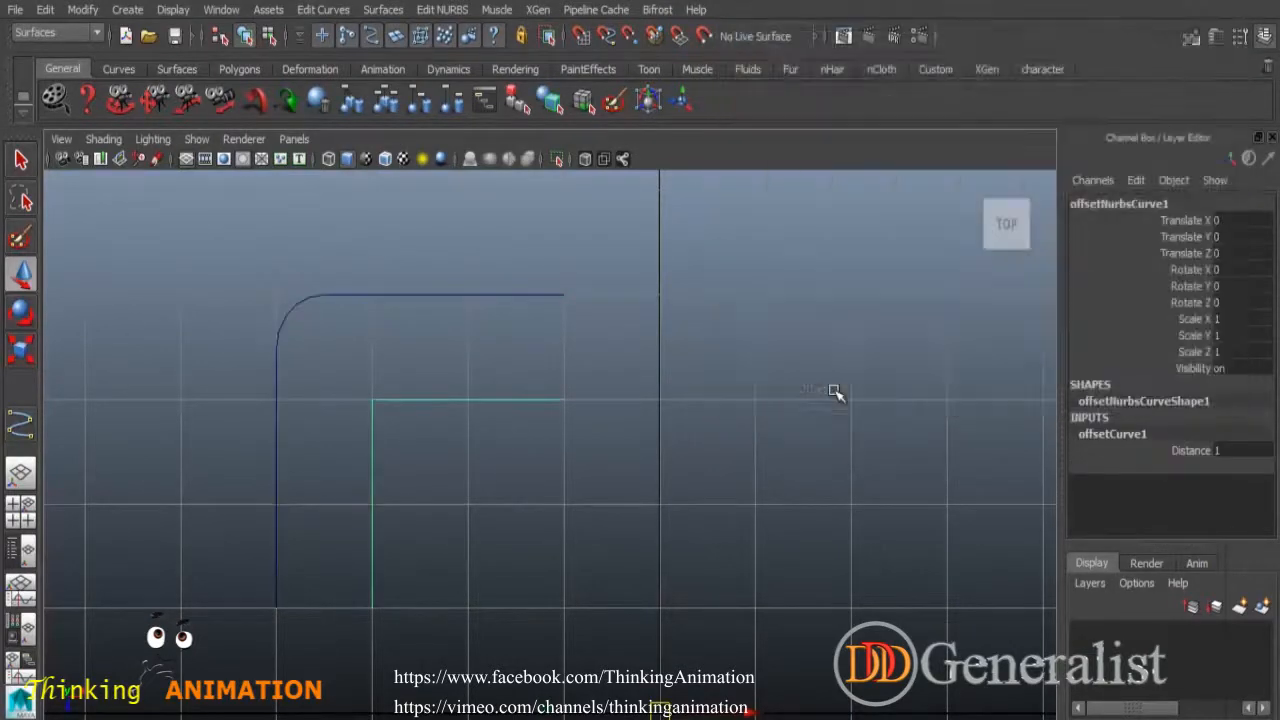
pyautogui.click(443, 434)
pyautogui.click(414, 400)
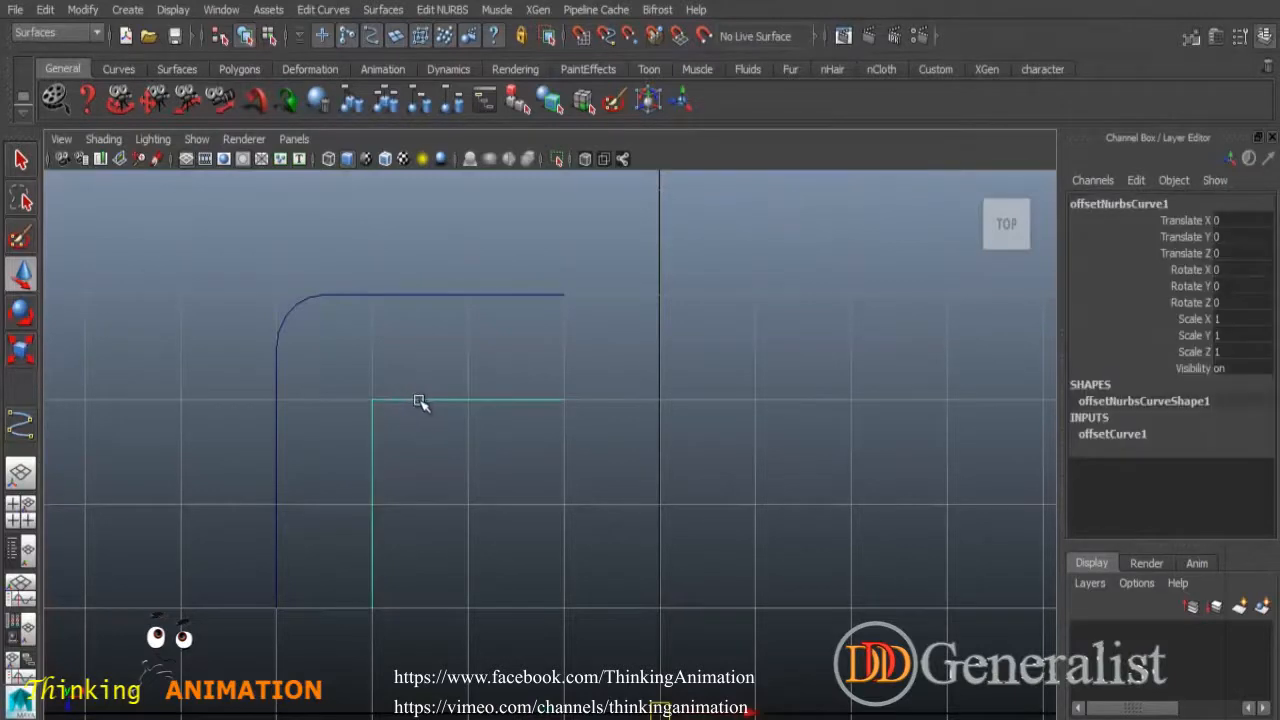
pyautogui.hotkey('ctrl', 'z')
pyautogui.hotkey('ctrl', 'z')
pyautogui.hotkey('ctrl', 'z')
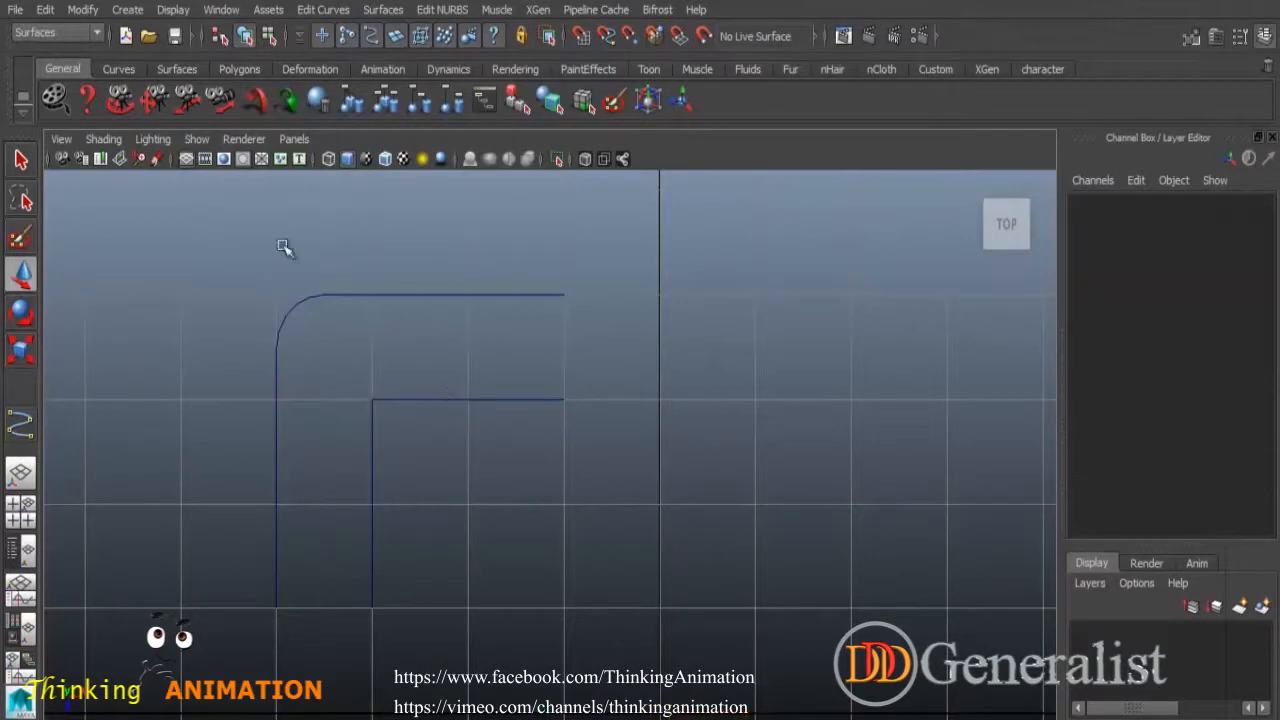
# Set the offset distance to 0.5 and create the inner offset curve.
pyautogui.click(322, 10)
pyautogui.moveTo(404, 259)
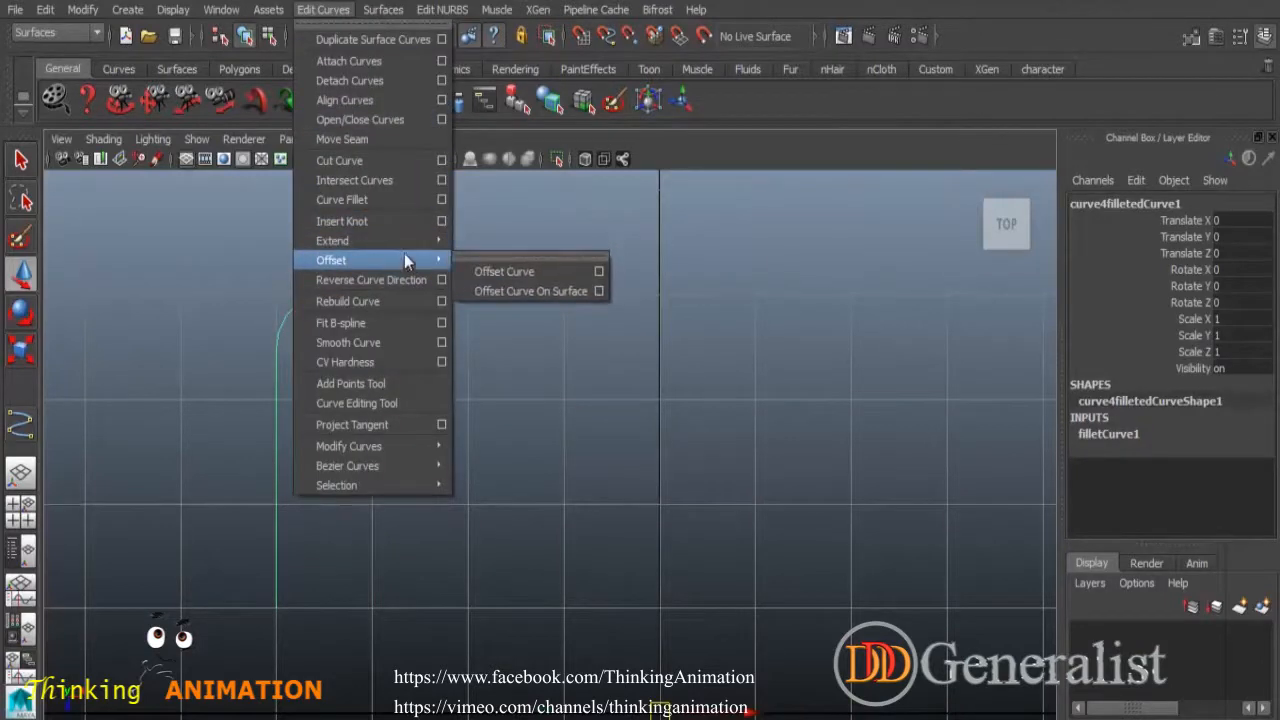
pyautogui.click(504, 271)
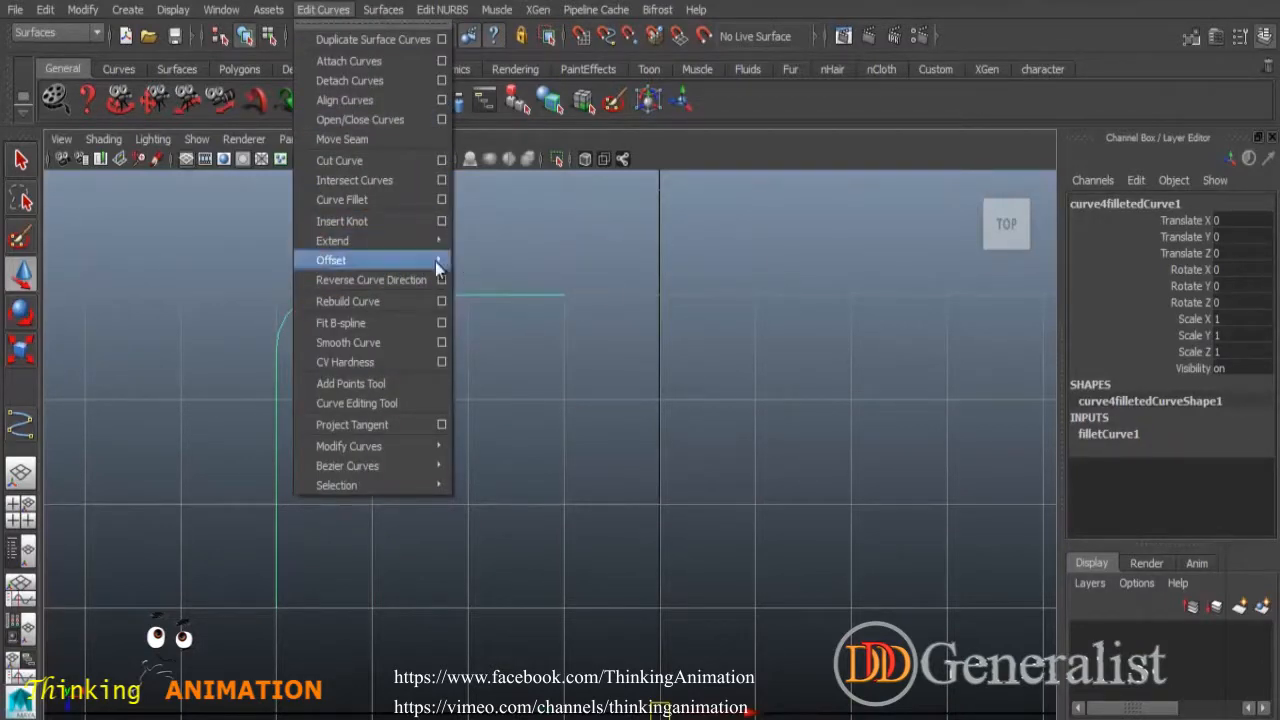
pyautogui.moveTo(435, 261)
pyautogui.click(595, 273)
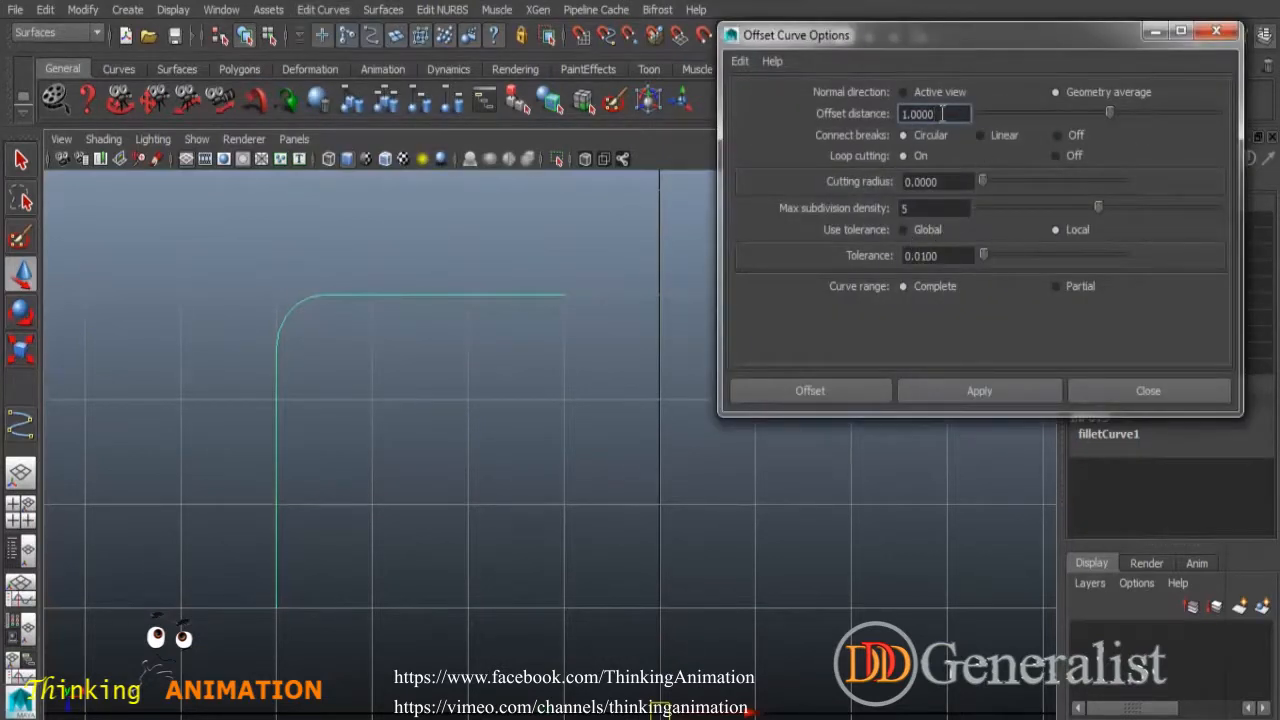
pyautogui.moveTo(954, 115); pyautogui.dragTo(903, 114)
pyautogui.write('.')
pyautogui.press('Return')
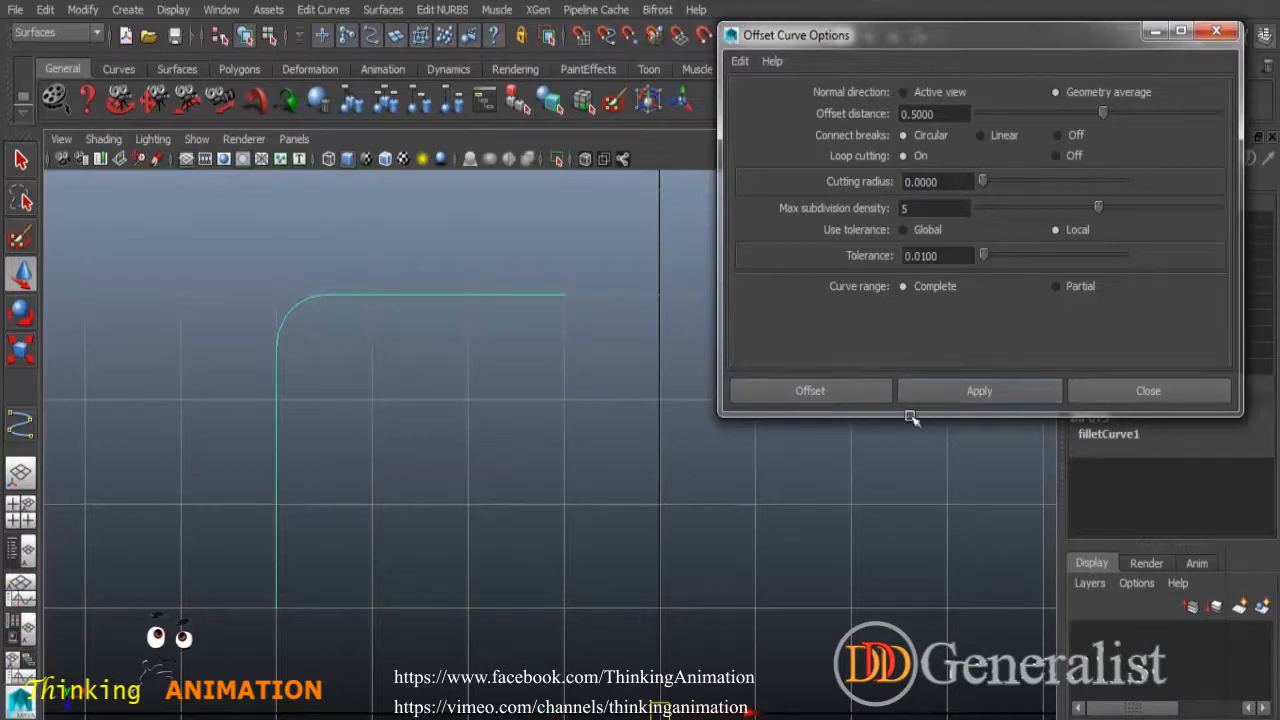
pyautogui.click(975, 395)
# Fillet the inner curve's corner, select both rounded curves, and close the offset options.
pyautogui.click(600, 430)
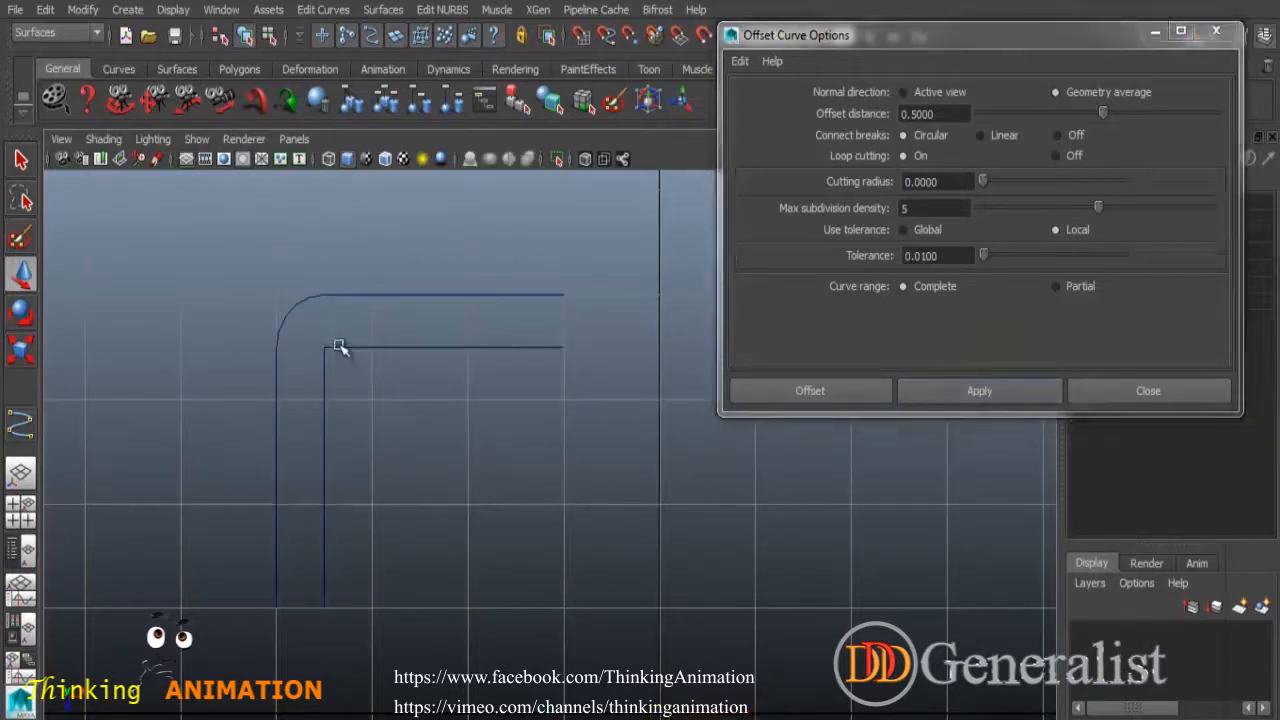
pyautogui.click(339, 347)
pyautogui.click(316, 12)
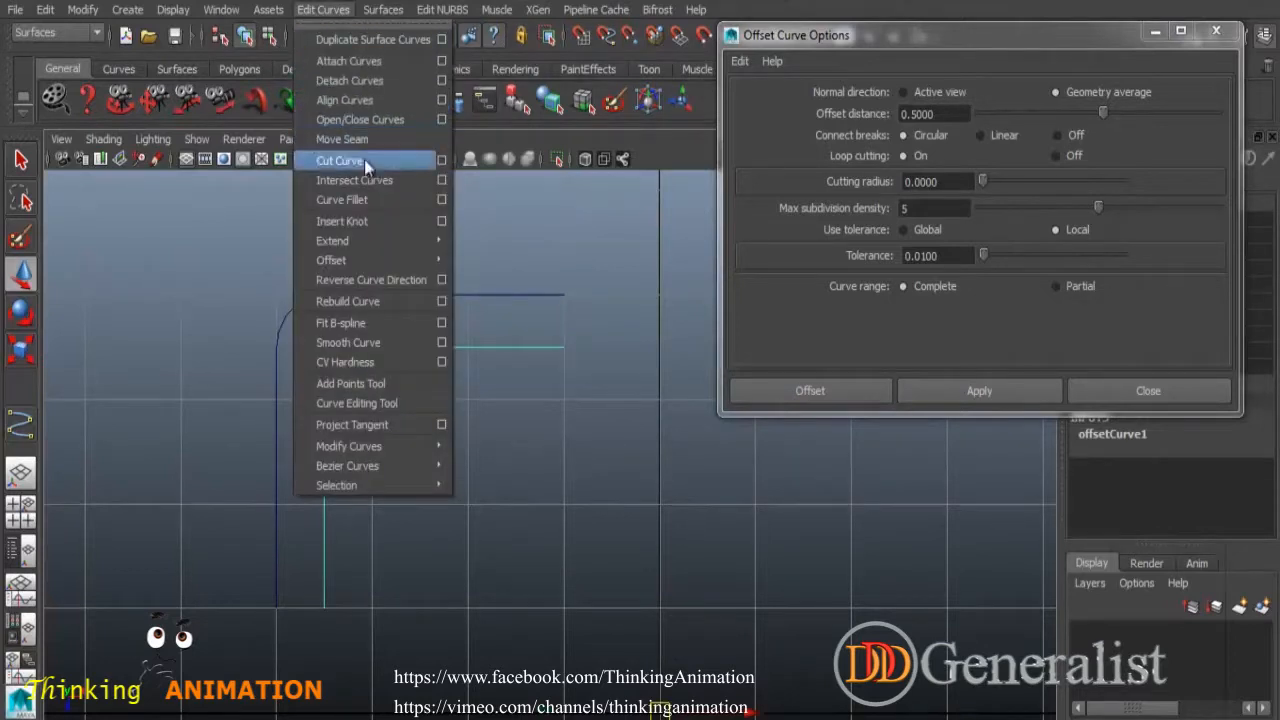
pyautogui.click(345, 200)
pyautogui.click(440, 393)
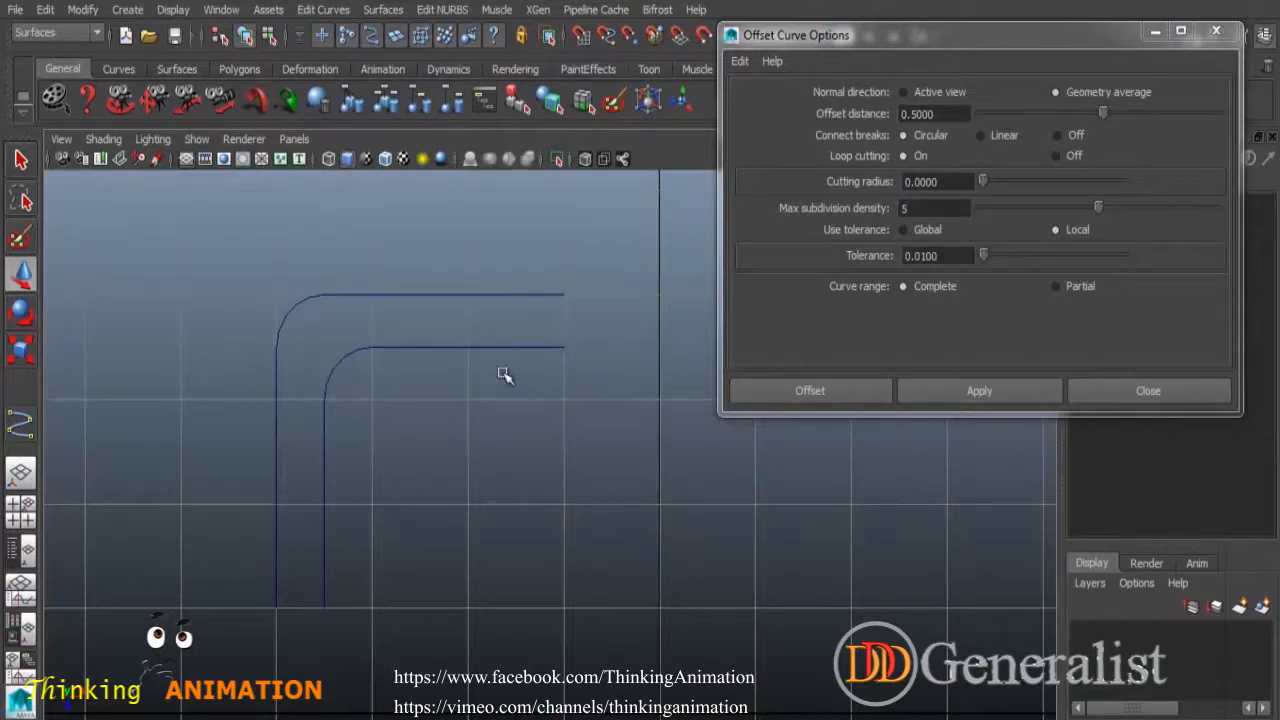
pyautogui.moveTo(391, 289); pyautogui.dragTo(477, 432)
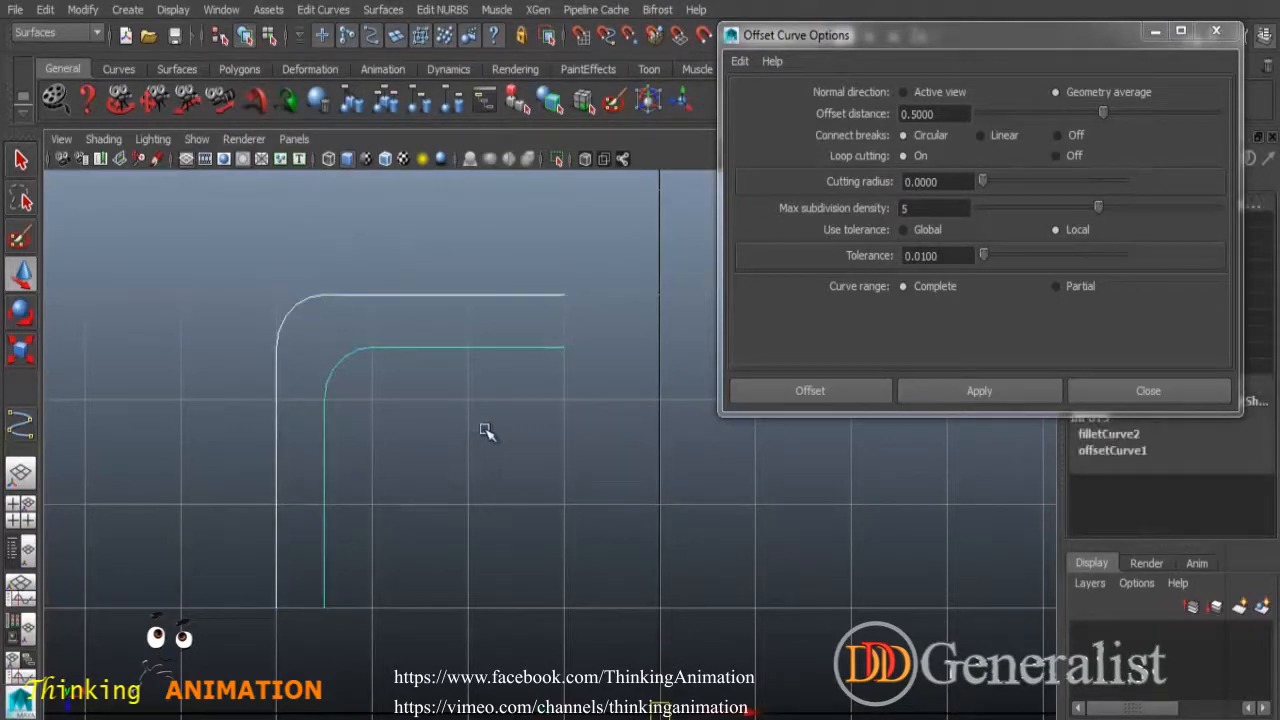
pyautogui.click(1148, 392)
pyautogui.press('space')
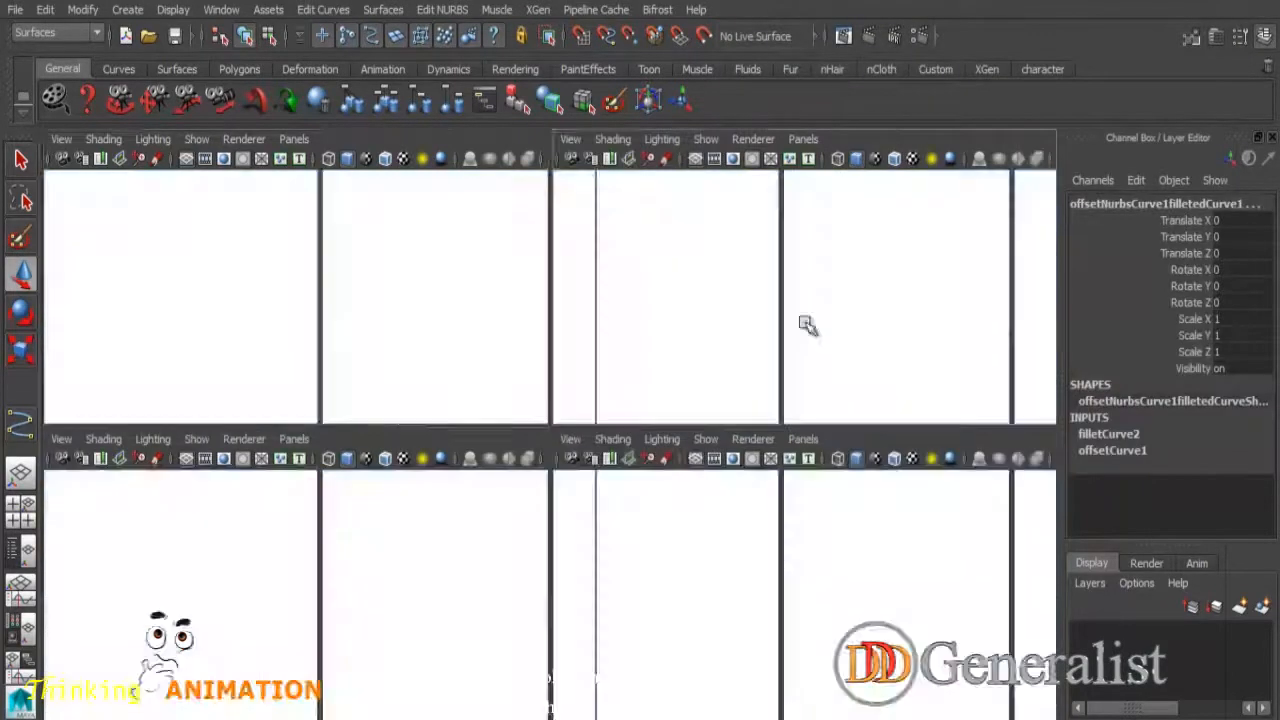
# Duplicate the two rounded curves and move the copies down below the originals.
pyautogui.press('space')
pyautogui.keyDown('alt'); pyautogui.moveTo(386, 451); pyautogui.dragTo(526, 511); pyautogui.keyUp('alt')
pyautogui.hotkey('alt', 'shift', 'd')
pyautogui.click(23, 280)
pyautogui.moveTo(801, 608); pyautogui.dragTo(647, 498)
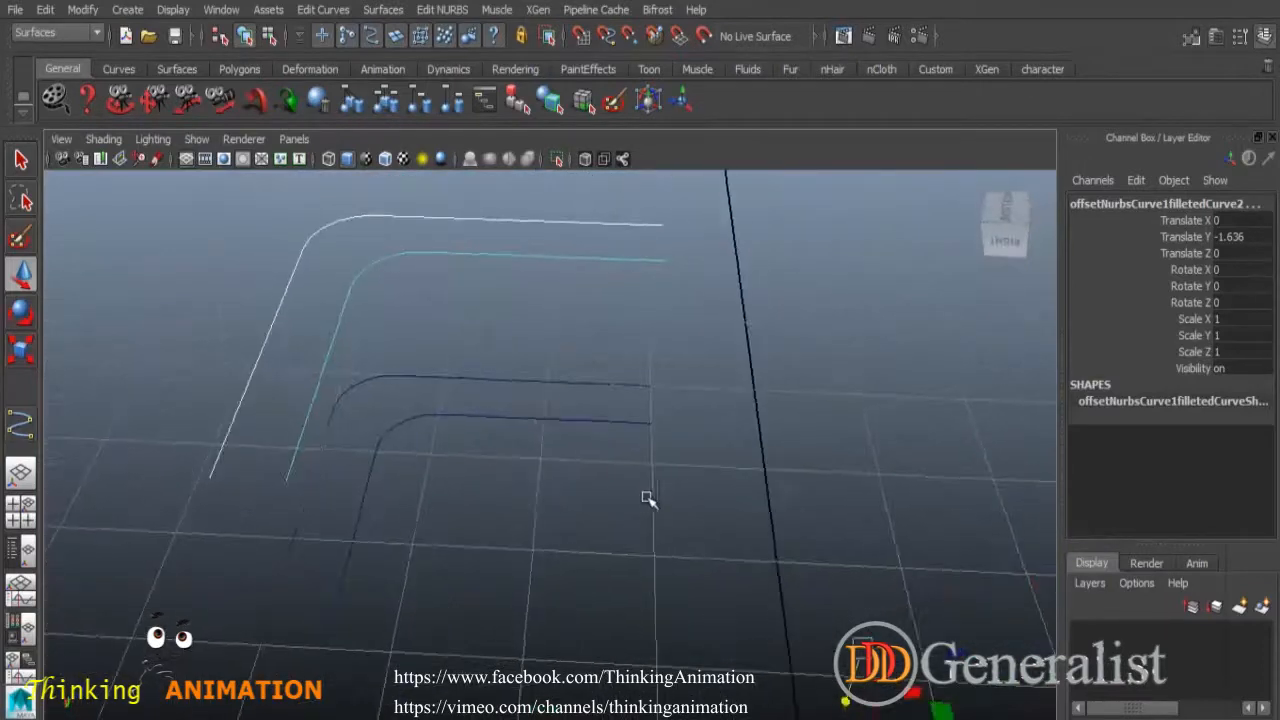
# Select the upper and lower outer curves and loft a wall between them.
pyautogui.click(686, 286)
pyautogui.click(654, 223)
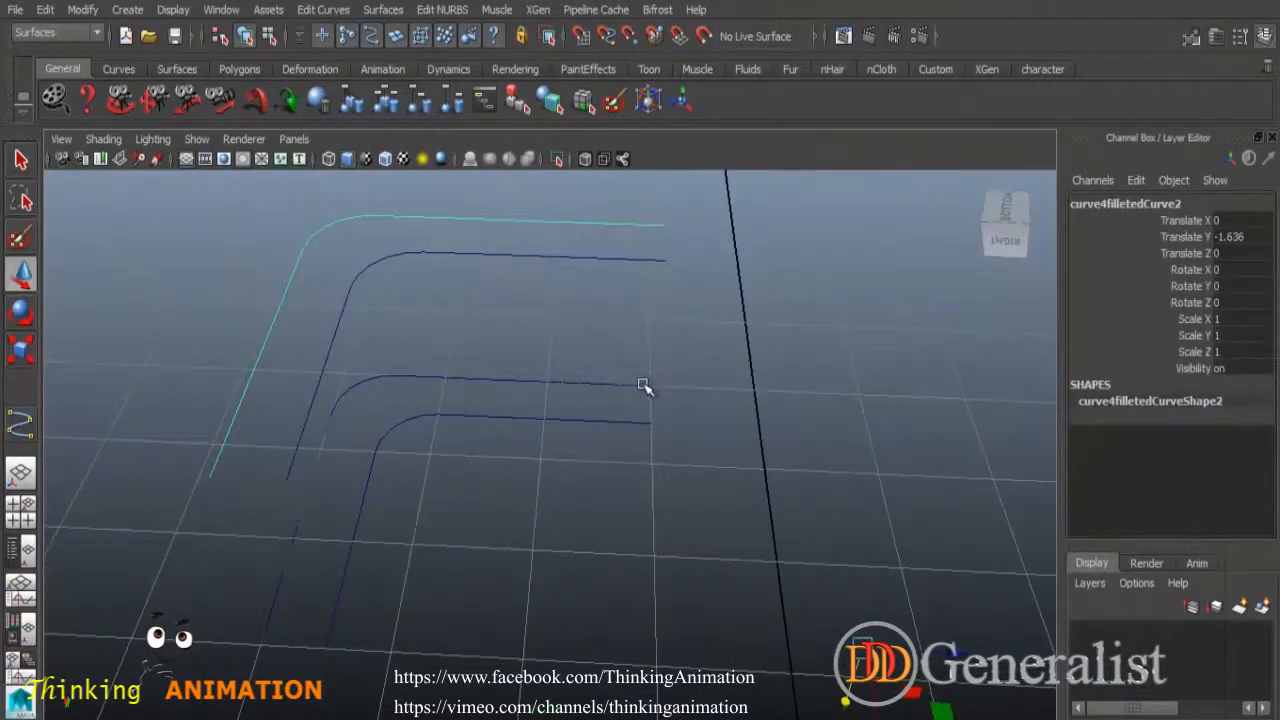
pyautogui.keyDown('shift'); pyautogui.click(644, 387); pyautogui.keyUp('shift')
pyautogui.click(390, 9)
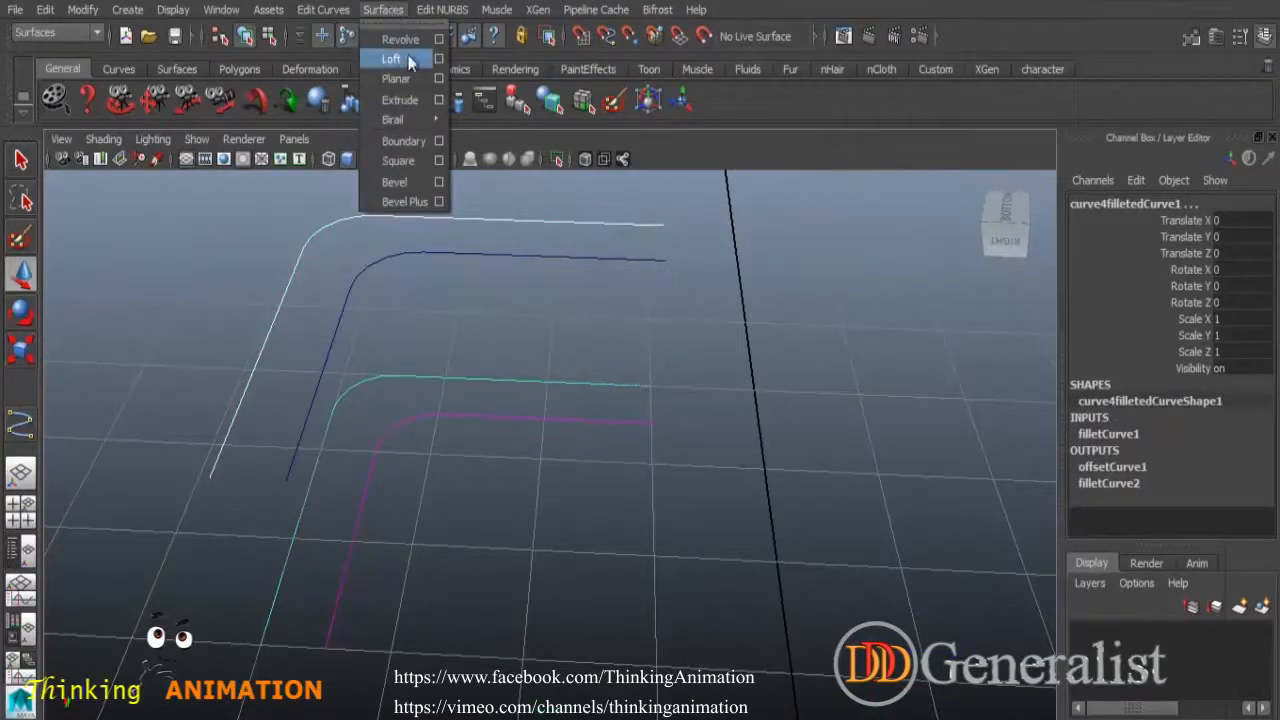
pyautogui.click(400, 58)
# Loft an inner wall between the upper and lower inner curves.
pyautogui.click(780, 432)
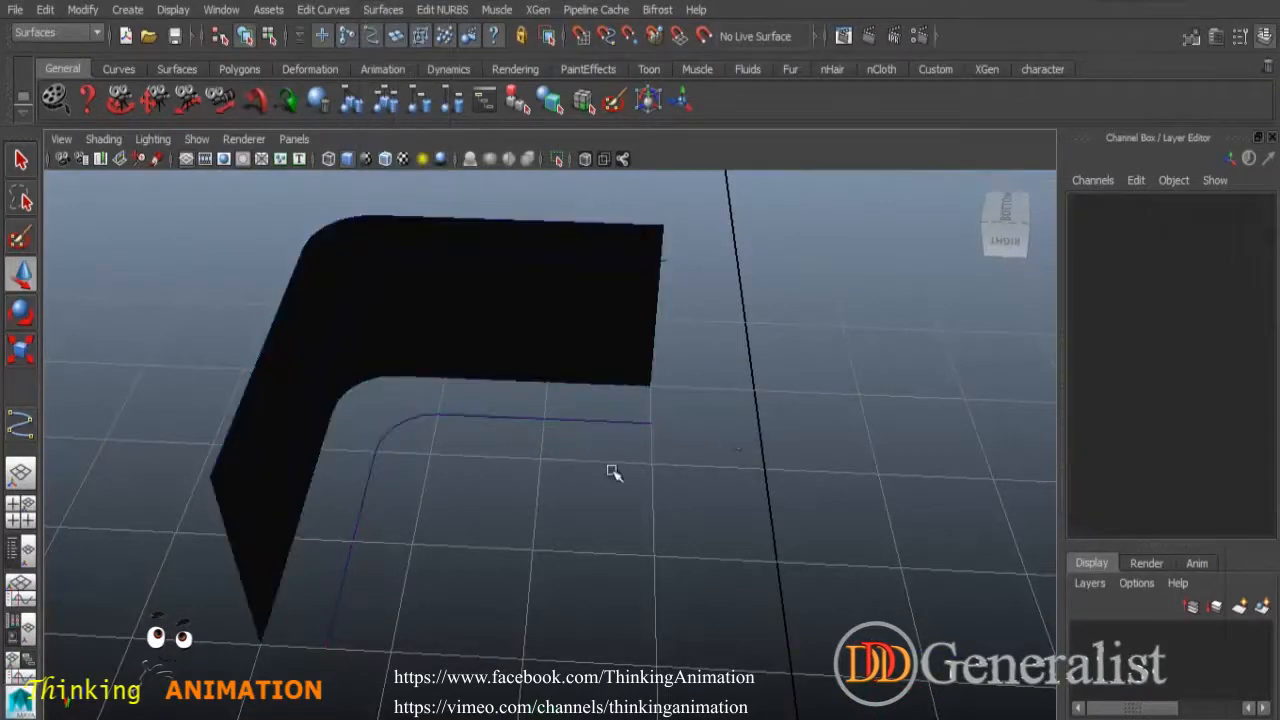
pyautogui.keyDown('alt'); pyautogui.moveTo(771, 460); pyautogui.dragTo(535, 416); pyautogui.keyUp('alt')
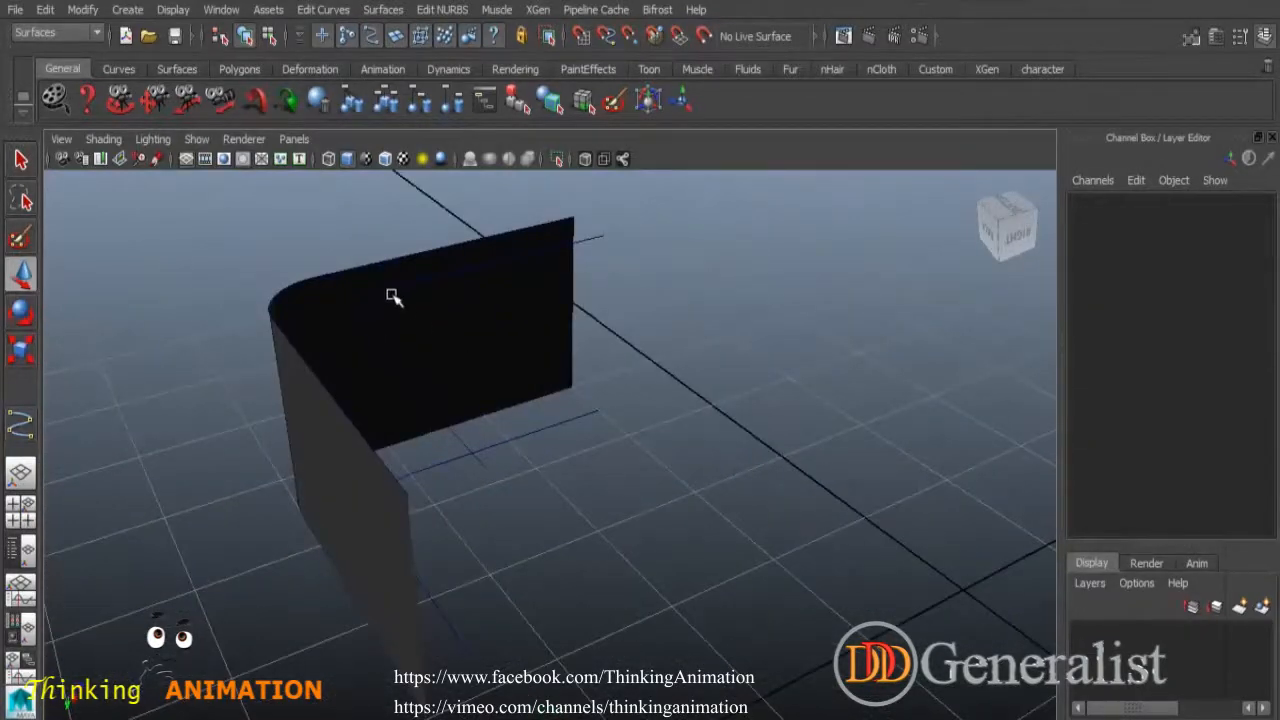
pyautogui.moveTo(392, 297); pyautogui.dragTo(478, 381)
pyautogui.keyDown('shift'); pyautogui.click(533, 428); pyautogui.keyUp('shift')
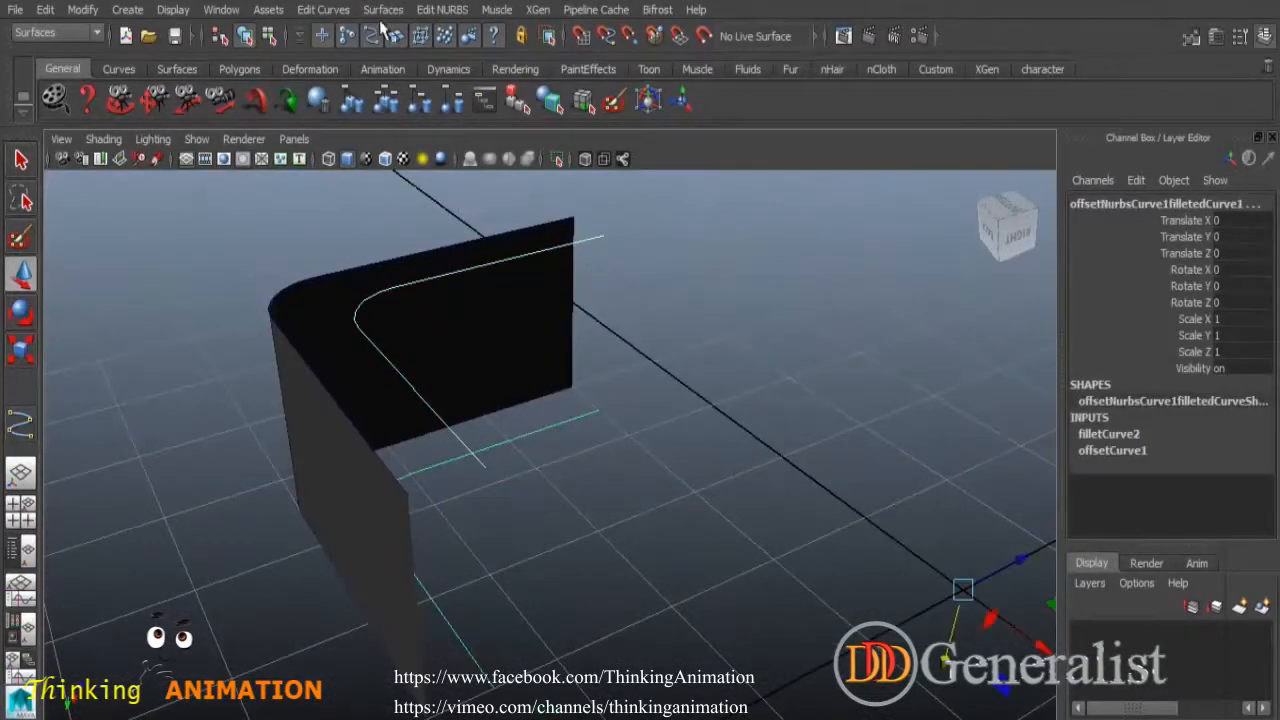
pyautogui.click(383, 10)
pyautogui.click(396, 61)
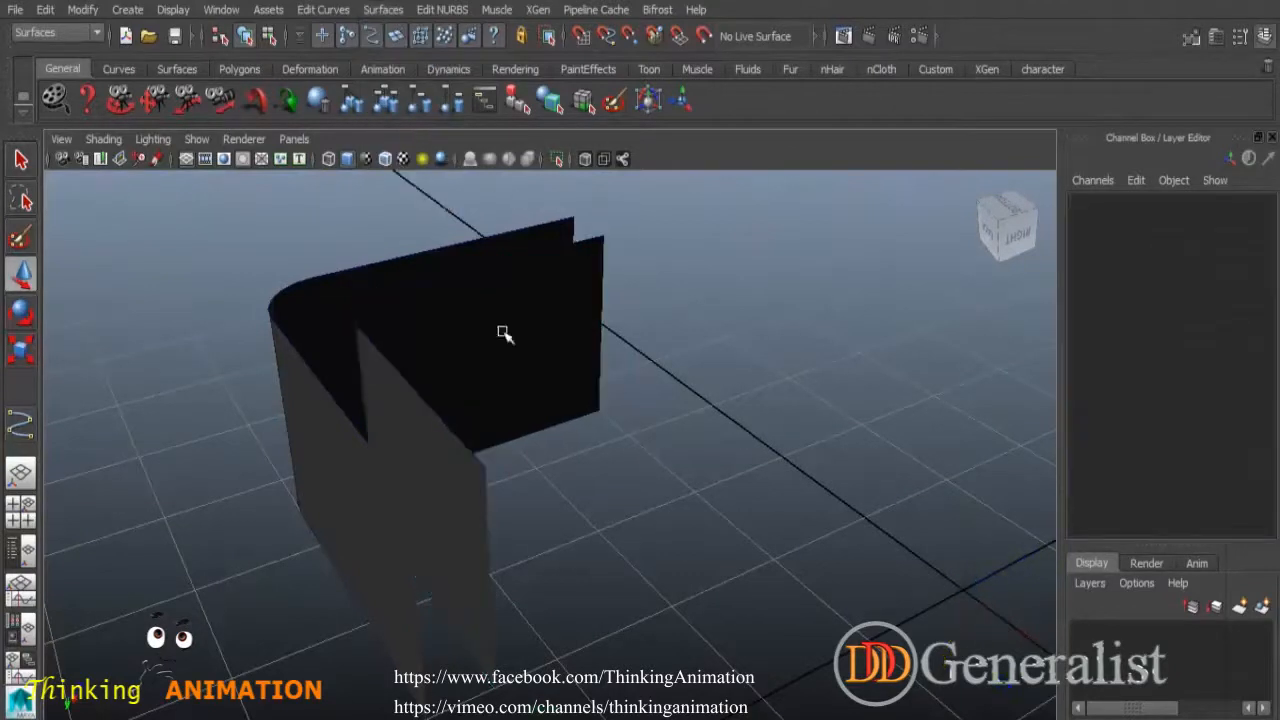
# Loft a top cap between the top outer and inner curves.
pyautogui.click(447, 271)
pyautogui.click(434, 240)
pyautogui.click(383, 10)
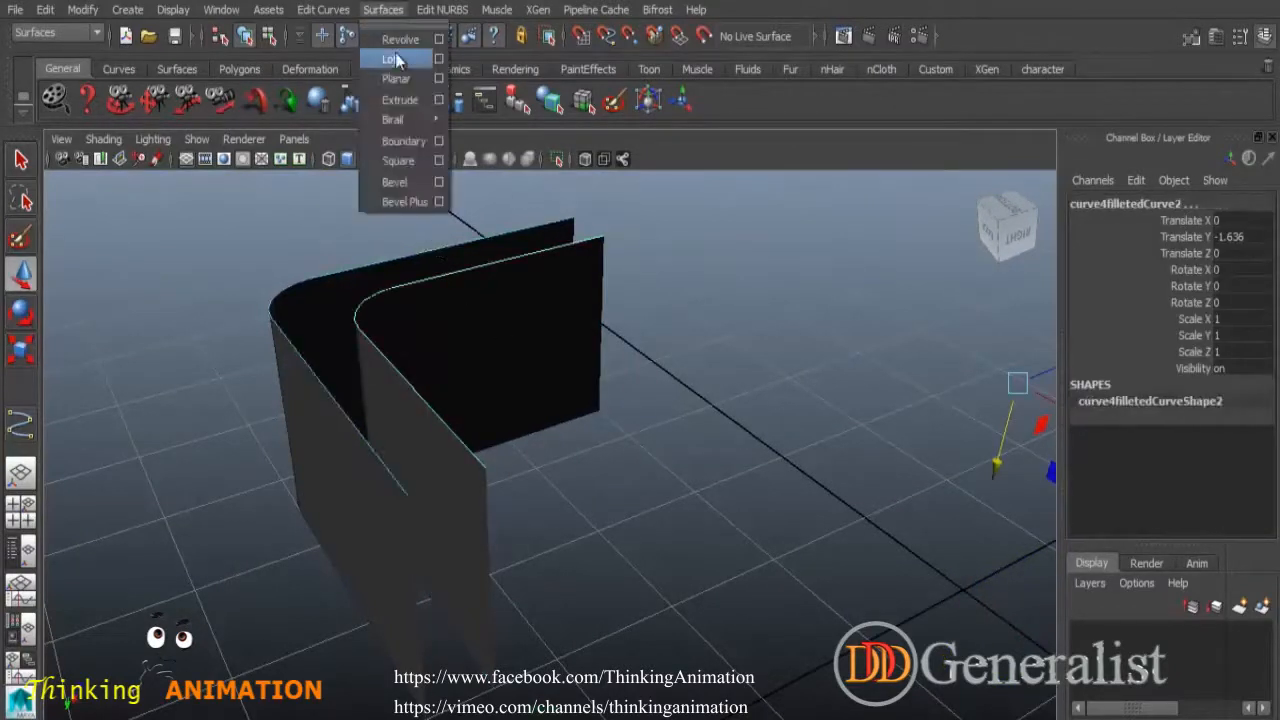
pyautogui.click(396, 61)
pyautogui.click(686, 449)
pyautogui.moveTo(595, 452)
pyautogui.keyDown('alt'); pyautogui.mouseDown()
pyautogui.moveTo(849, 430)
pyautogui.moveTo(571, 517)
pyautogui.moveTo(354, 506)
pyautogui.moveTo(320, 440)
pyautogui.moveTo(789, 466)
pyautogui.moveTo(500, 446)
pyautogui.moveTo(512, 440)
pyautogui.mouseUp(); pyautogui.keyUp('alt')
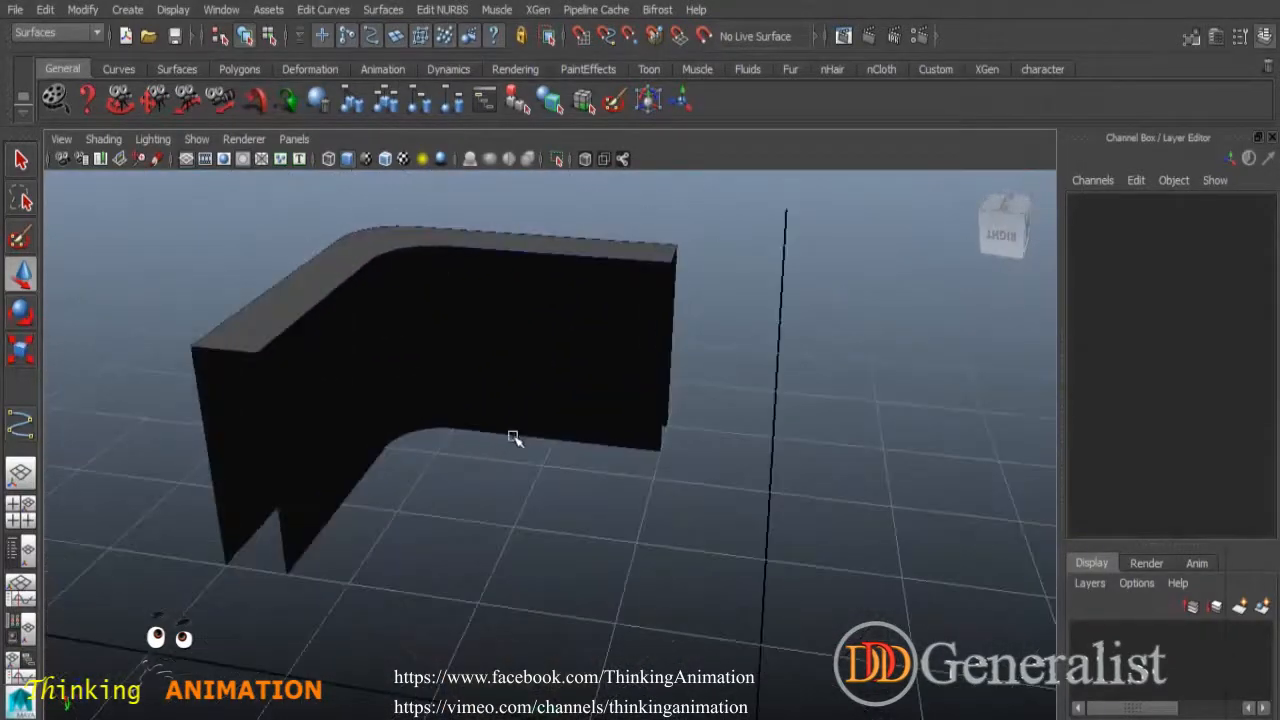
# Select the lofted surfaces and delete them.
pyautogui.click(22, 161)
pyautogui.scroll(-5, 645, 573)
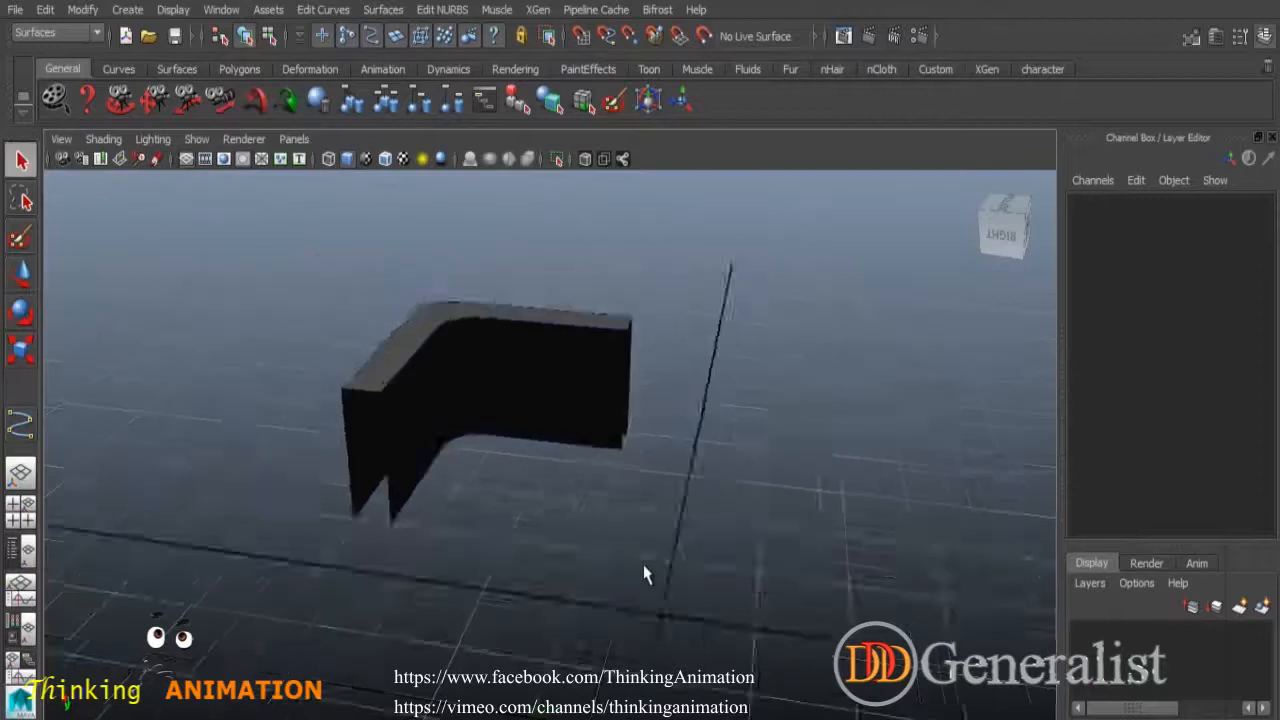
pyautogui.moveTo(392, 333); pyautogui.dragTo(825, 620)
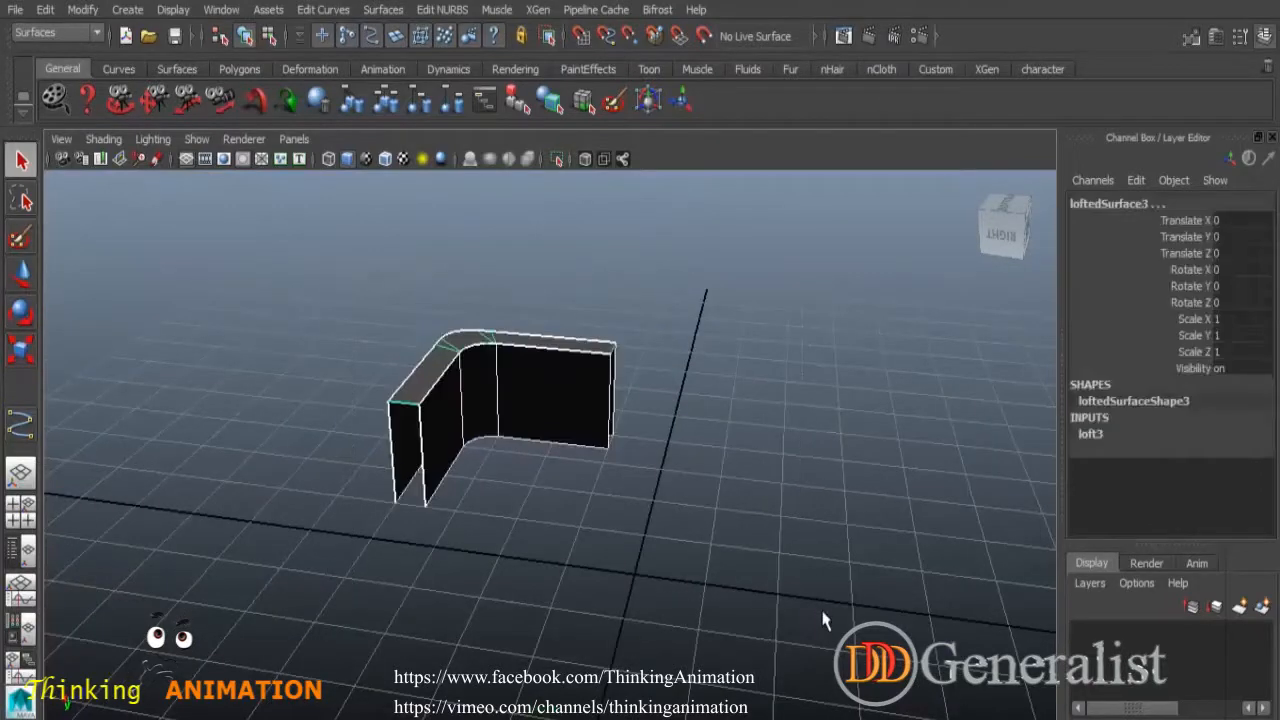
pyautogui.press('Delete')
# Undo three times to remove the lofted surfaces, leaving the filleted curves.
pyautogui.click(323, 9)
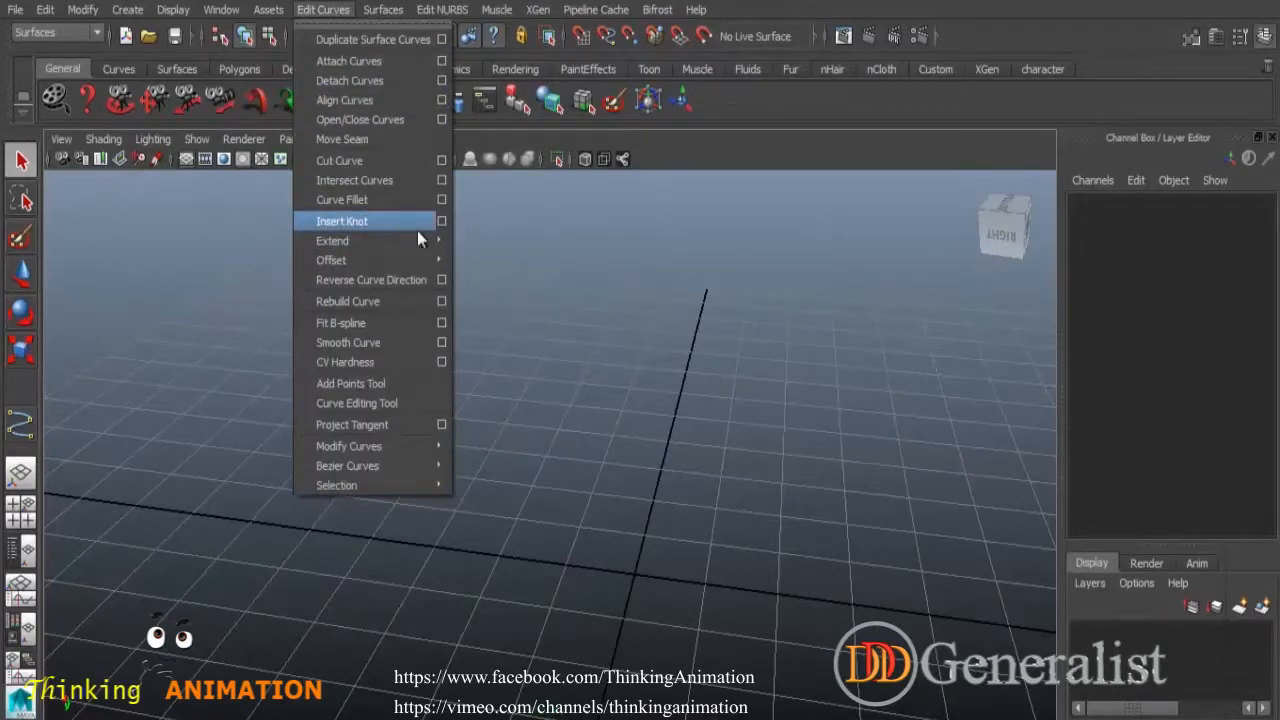
pyautogui.moveTo(337, 241)
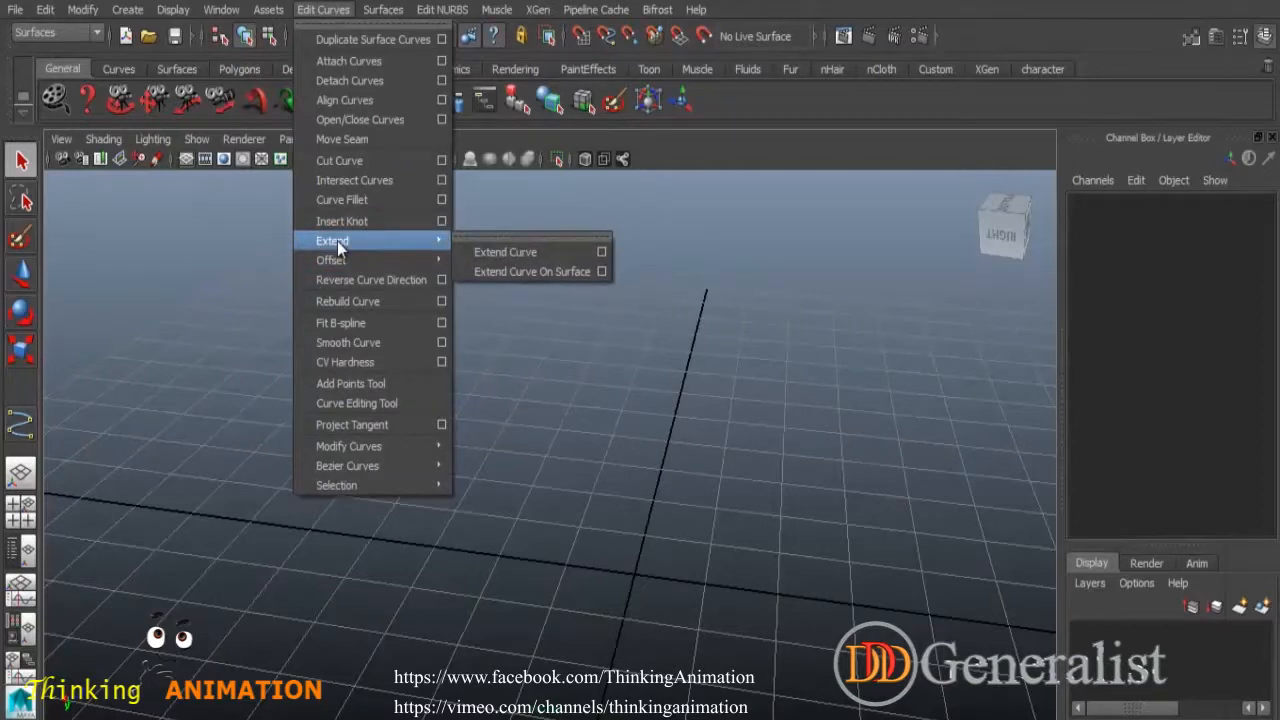
pyautogui.click(347, 301)
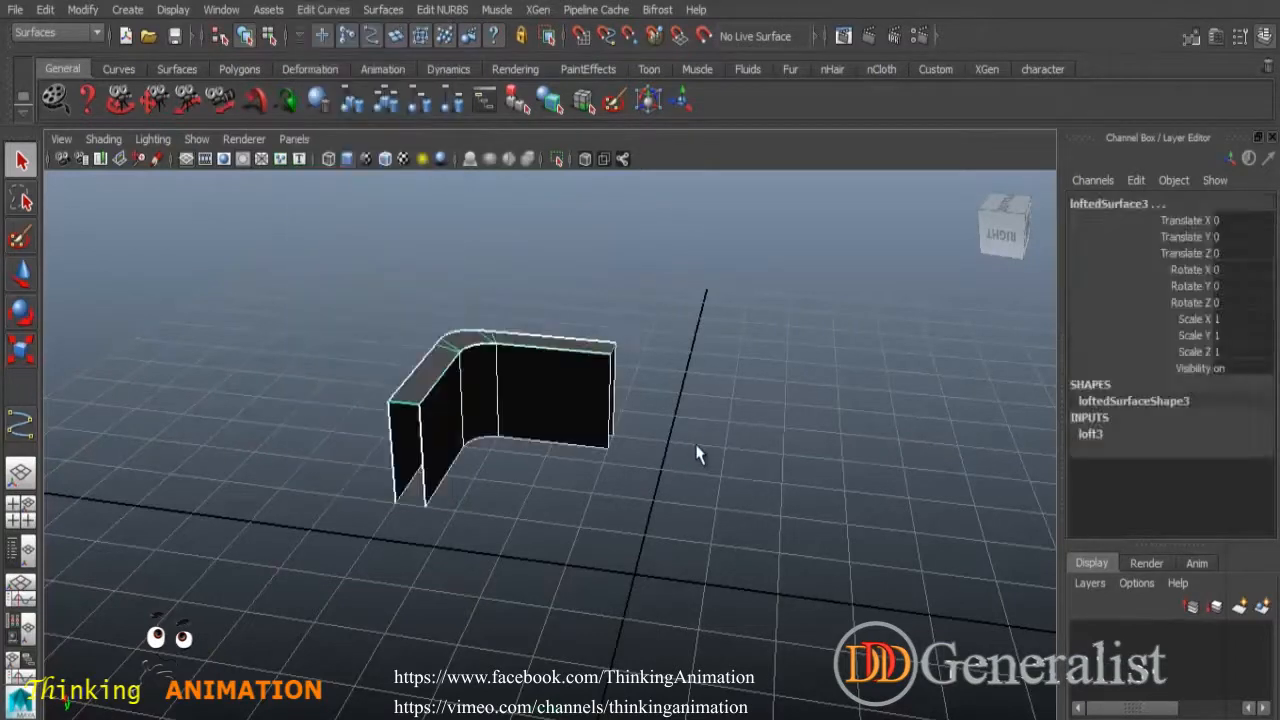
pyautogui.hotkey('ctrl', 'z')
pyautogui.hotkey('ctrl', 'z')
pyautogui.hotkey('ctrl', 'z')
pyautogui.hotkey('ctrl', 'z')
pyautogui.hotkey('ctrl', 'z')
pyautogui.hotkey('ctrl', 'z')
pyautogui.hotkey('ctrl', 'z')
pyautogui.hotkey('ctrl', 'z')
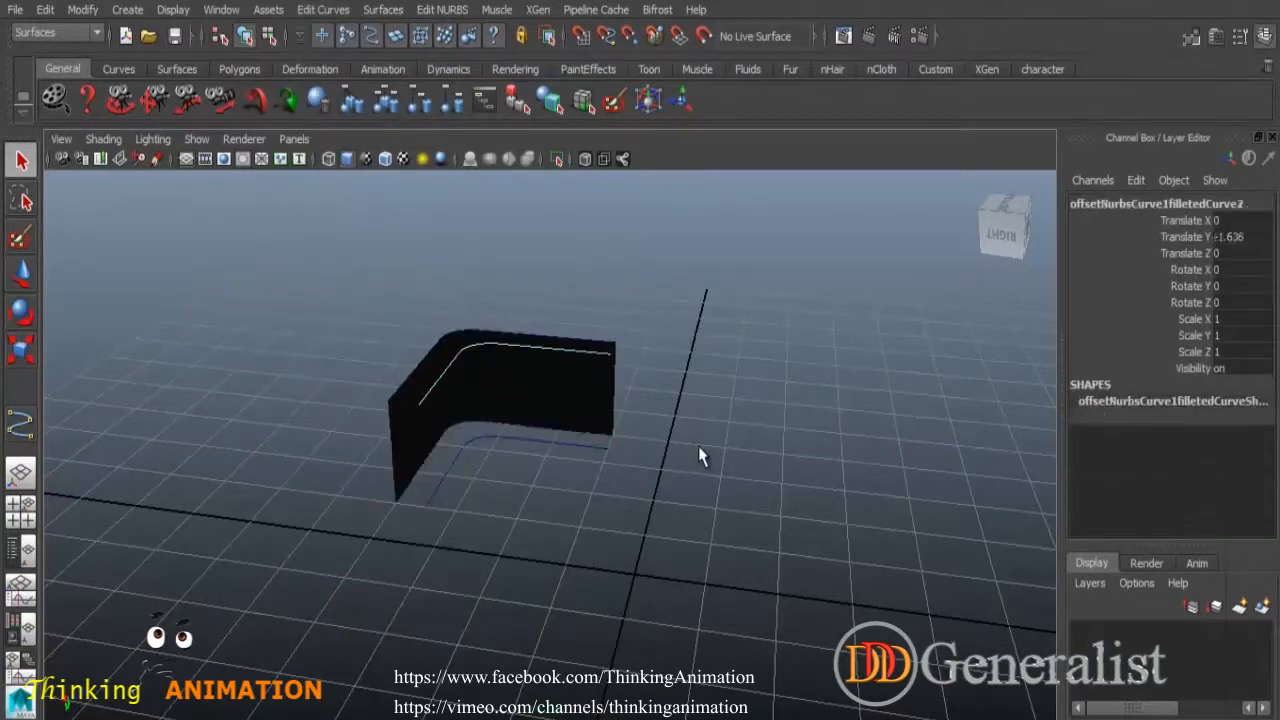
pyautogui.hotkey('ctrl', 'z')
pyautogui.hotkey('ctrl', 'z')
pyautogui.hotkey('ctrl', 'z')
pyautogui.hotkey('ctrl', 'z')
pyautogui.hotkey('ctrl', 'z')
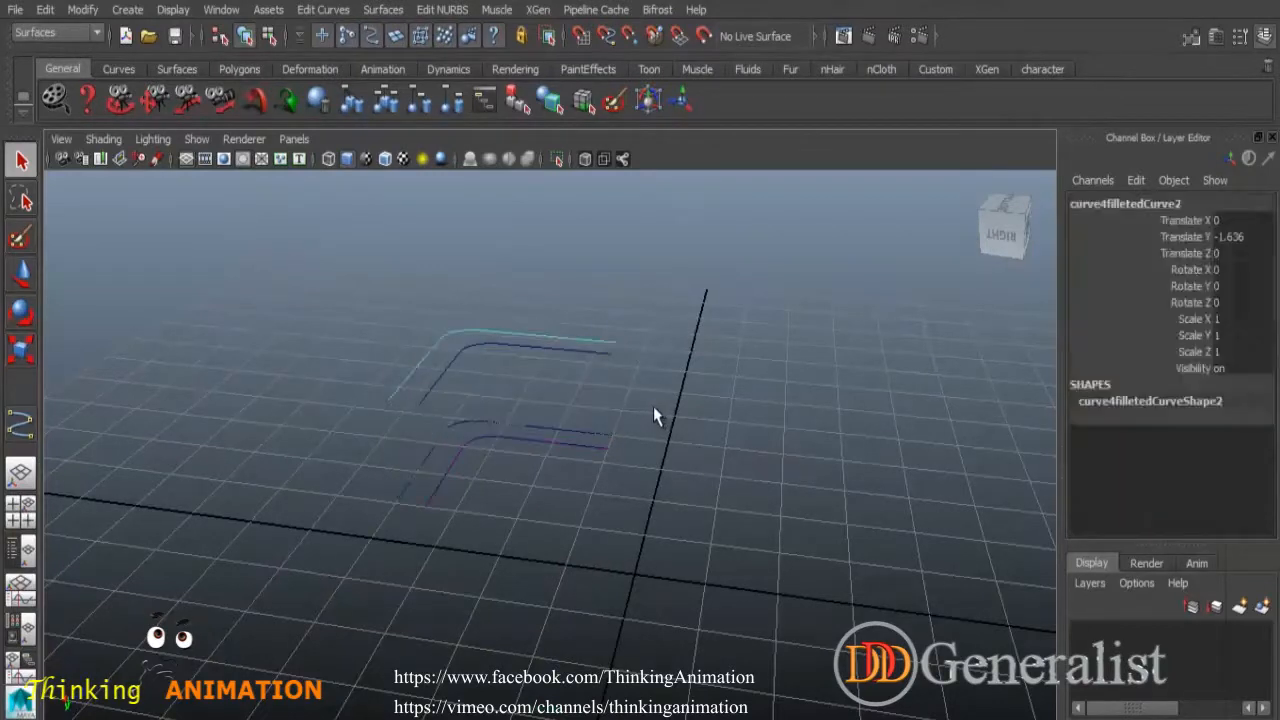
pyautogui.hotkey('ctrl', 'z')
pyautogui.hotkey('ctrl', 'z')
# Maximize and zoom into the Top view, then select the outer rounded curve.
pyautogui.press('space')
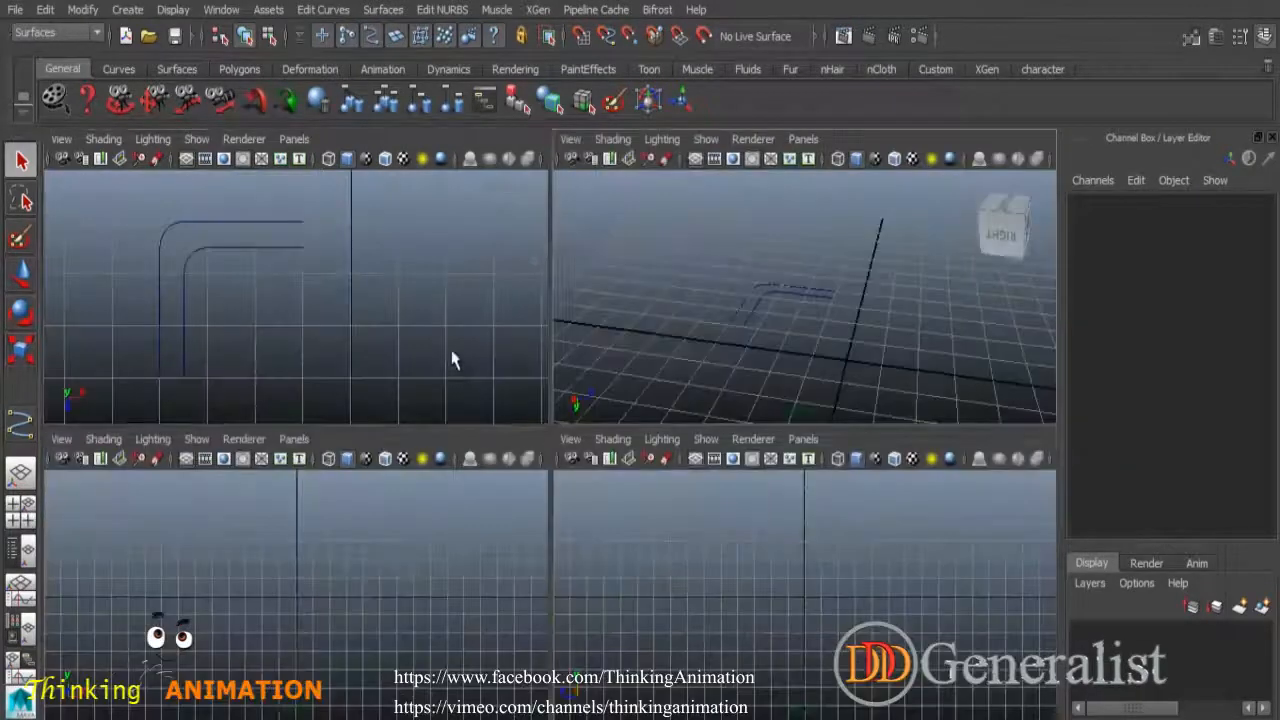
pyautogui.press('space')
pyautogui.scroll(2, 630, 380)
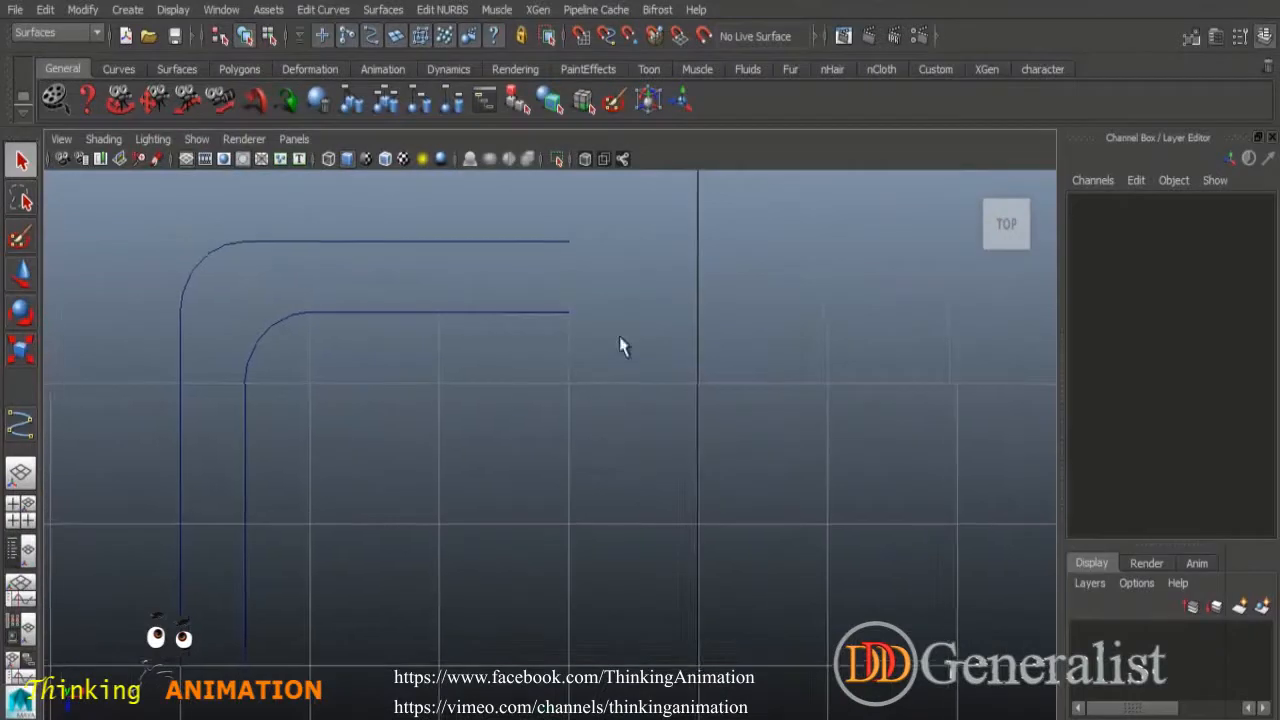
pyautogui.click(547, 244)
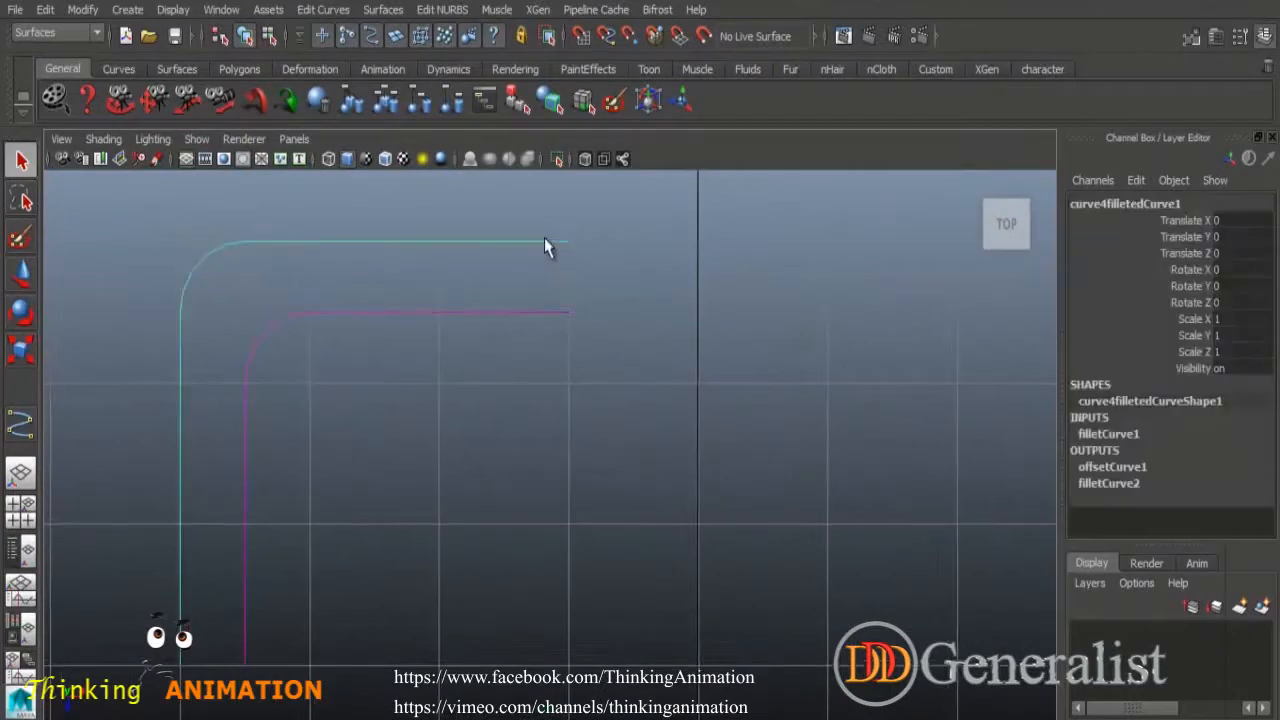
# Extend the selected curve by a distance of 10 at its end.
pyautogui.click(328, 12)
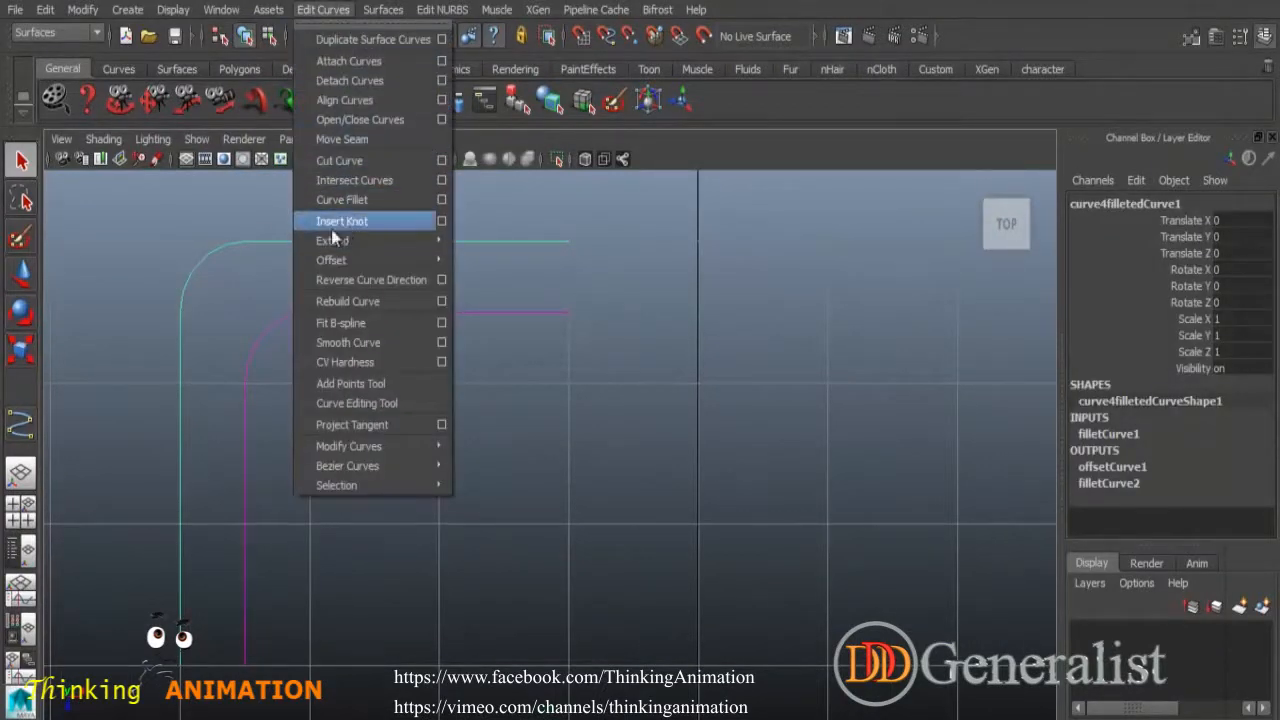
pyautogui.moveTo(429, 245)
pyautogui.click(600, 250)
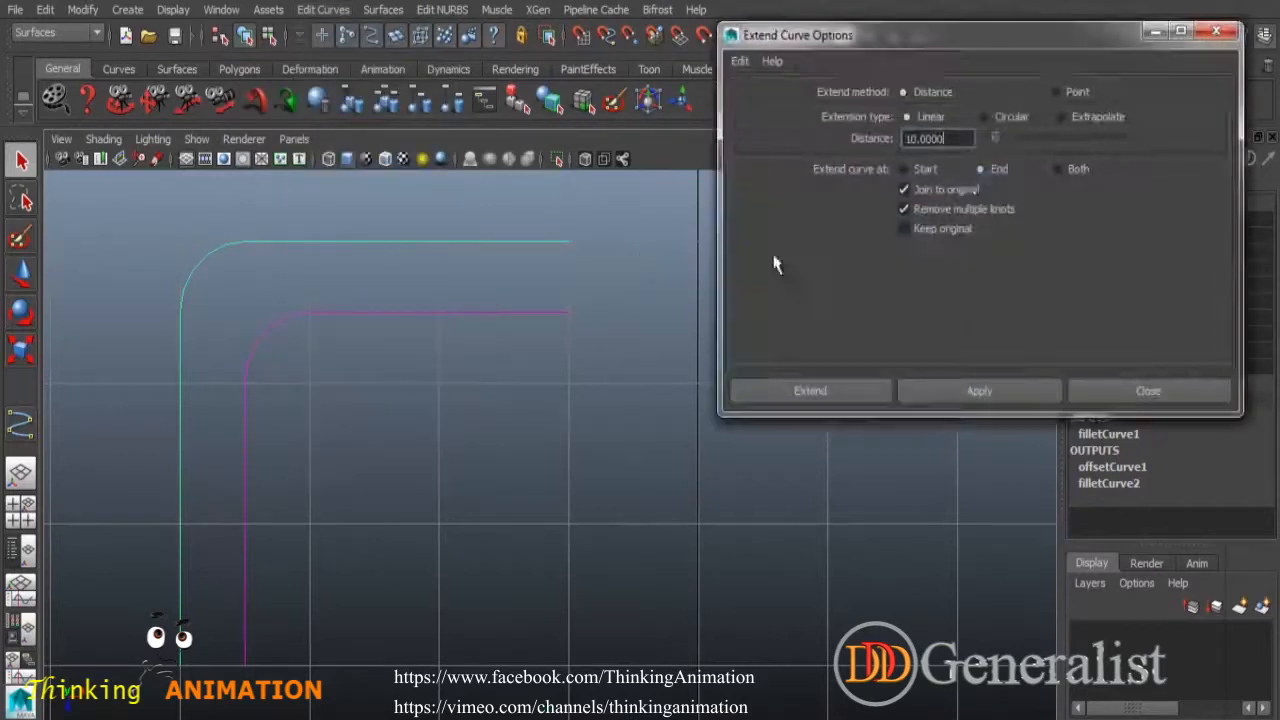
pyautogui.moveTo(955, 138); pyautogui.dragTo(876, 145)
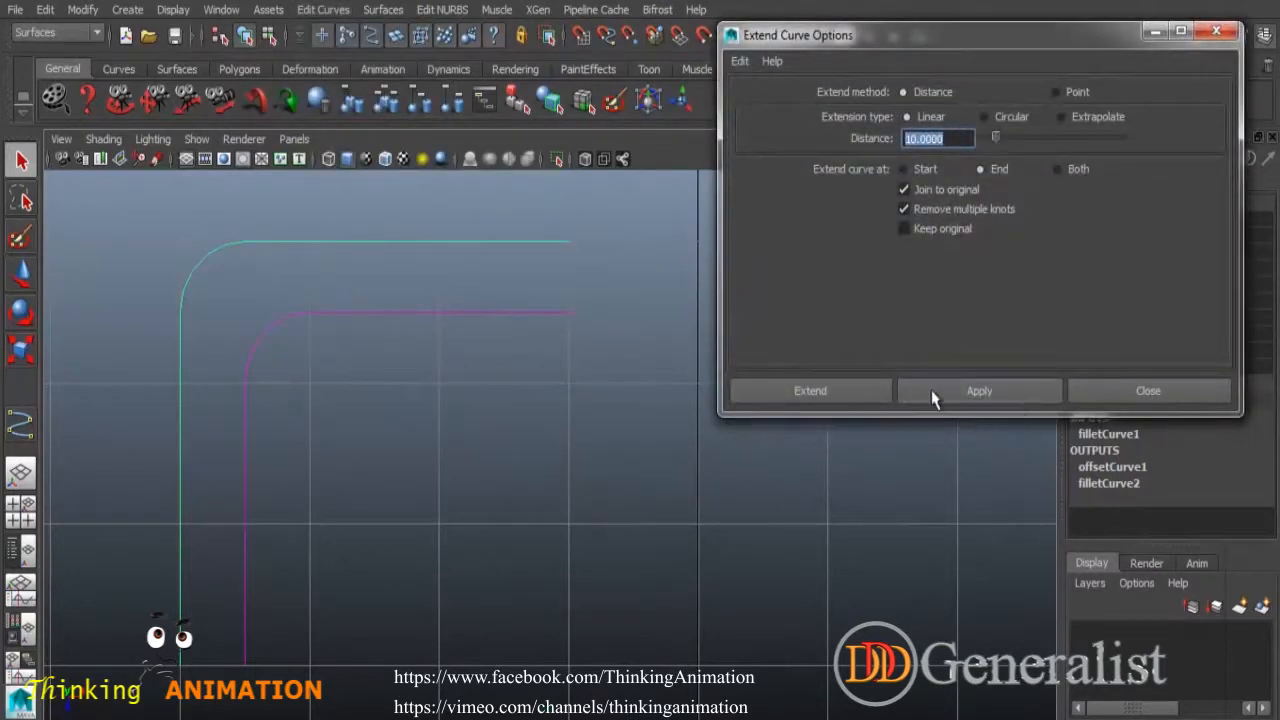
pyautogui.click(956, 400)
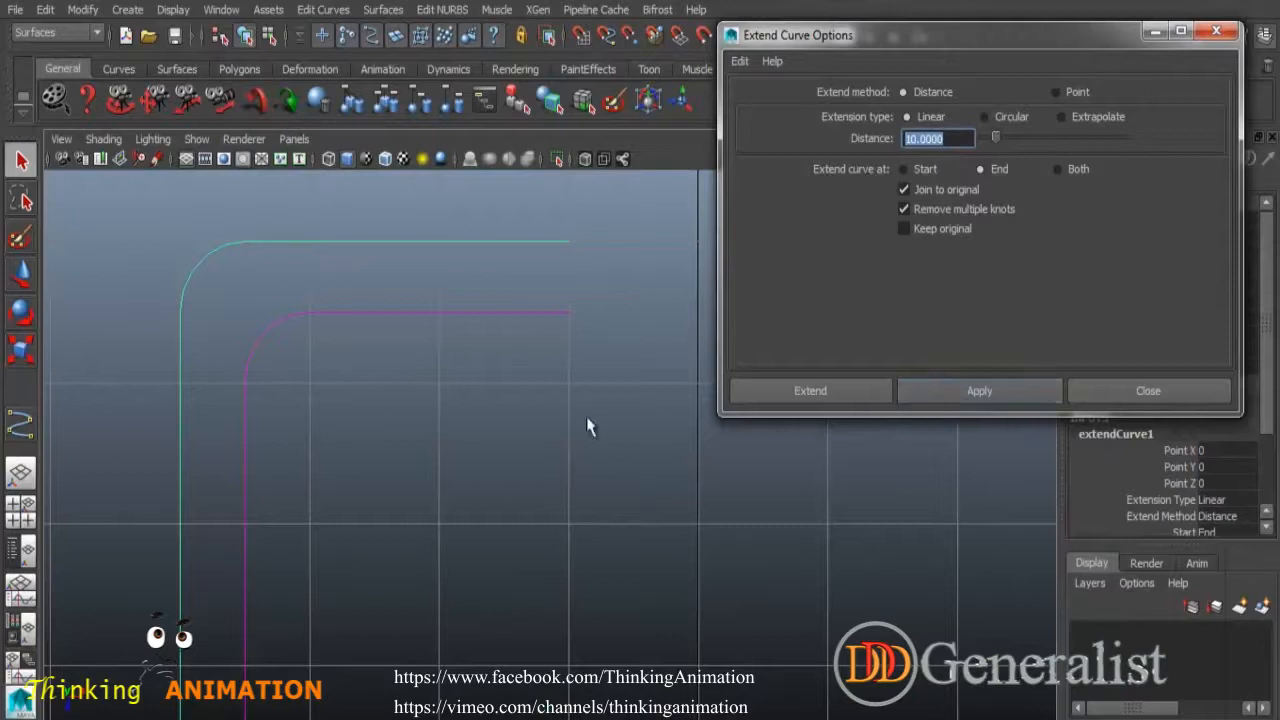
# Select only the outer curve and reverse its direction.
pyautogui.keyDown('alt'); pyautogui.moveTo(678, 570); pyautogui.dragTo(460, 430, button='right'); pyautogui.keyUp('alt')
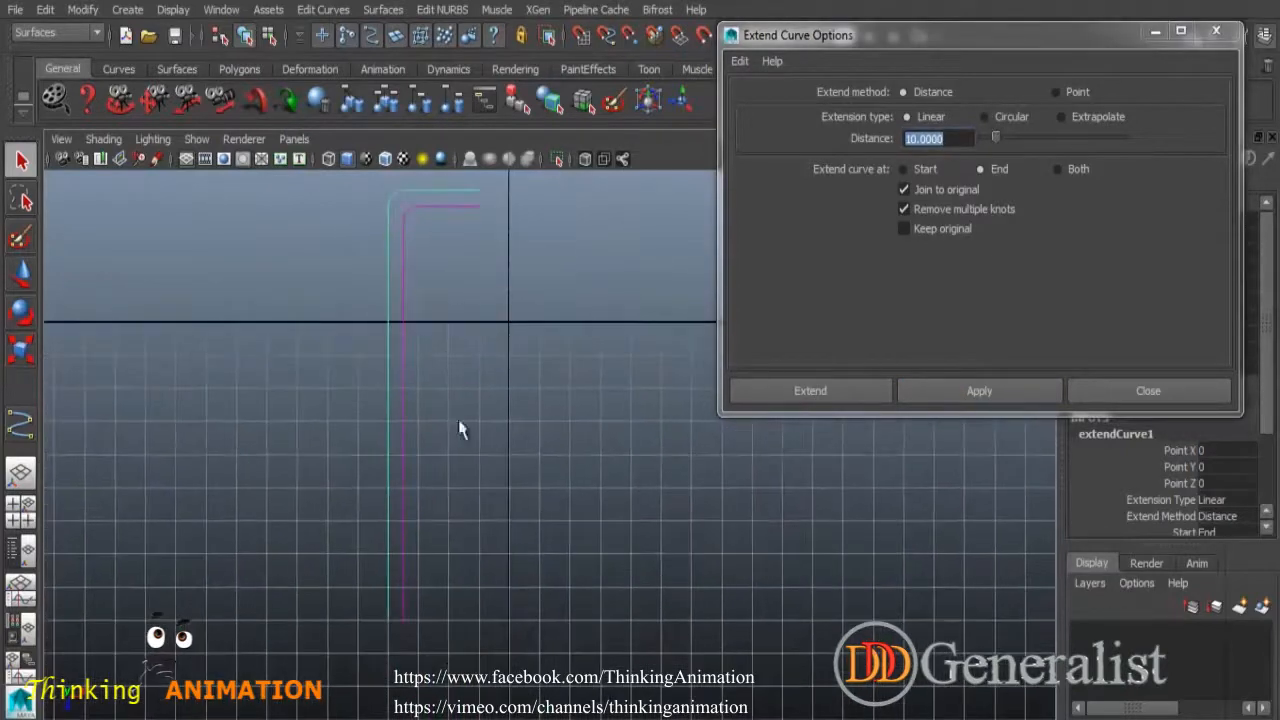
pyautogui.keyDown('alt'); pyautogui.moveTo(395, 617); pyautogui.dragTo(388, 337, button='right'); pyautogui.keyUp('alt')
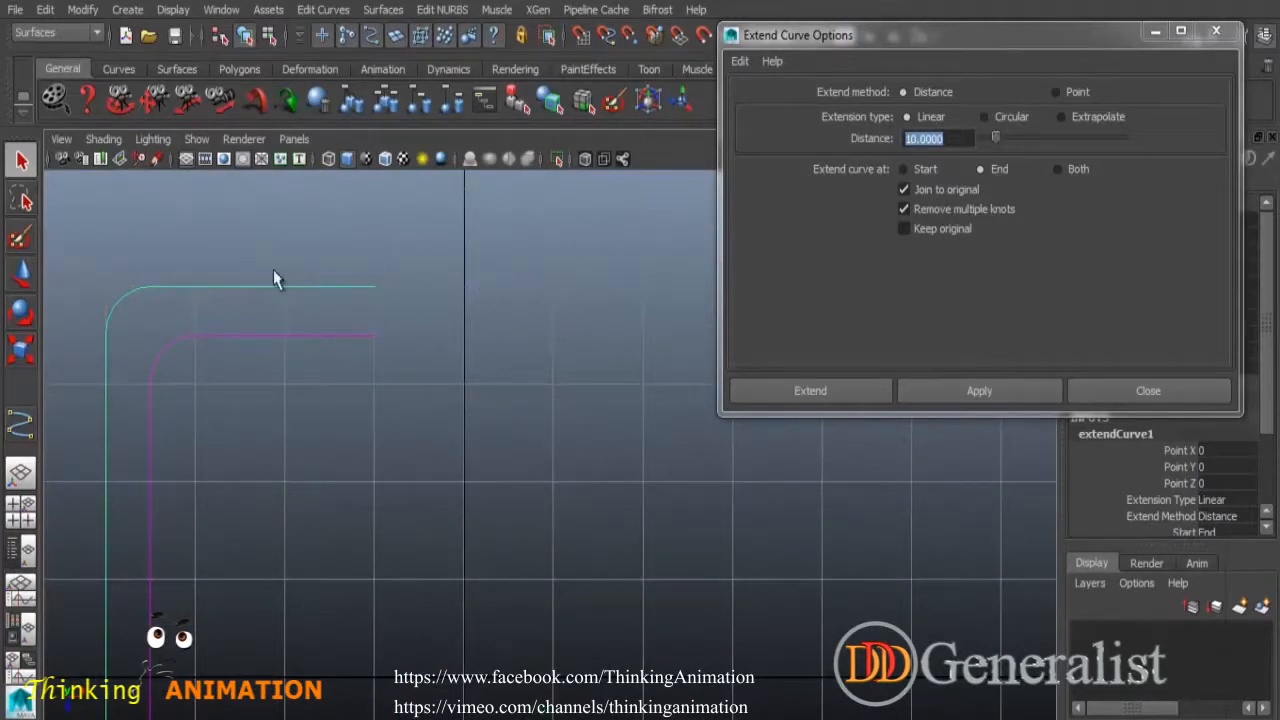
pyautogui.click(307, 274)
pyautogui.moveTo(307, 274); pyautogui.dragTo(364, 307)
pyautogui.click(322, 8)
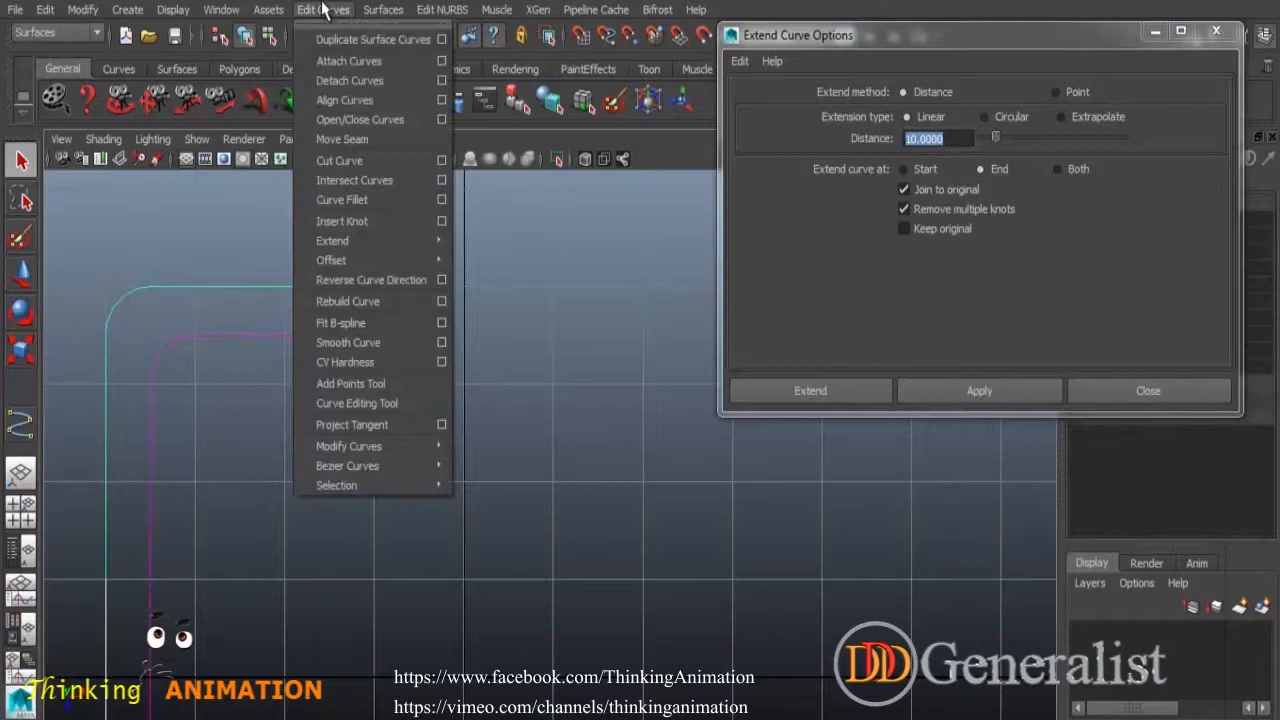
pyautogui.click(338, 278)
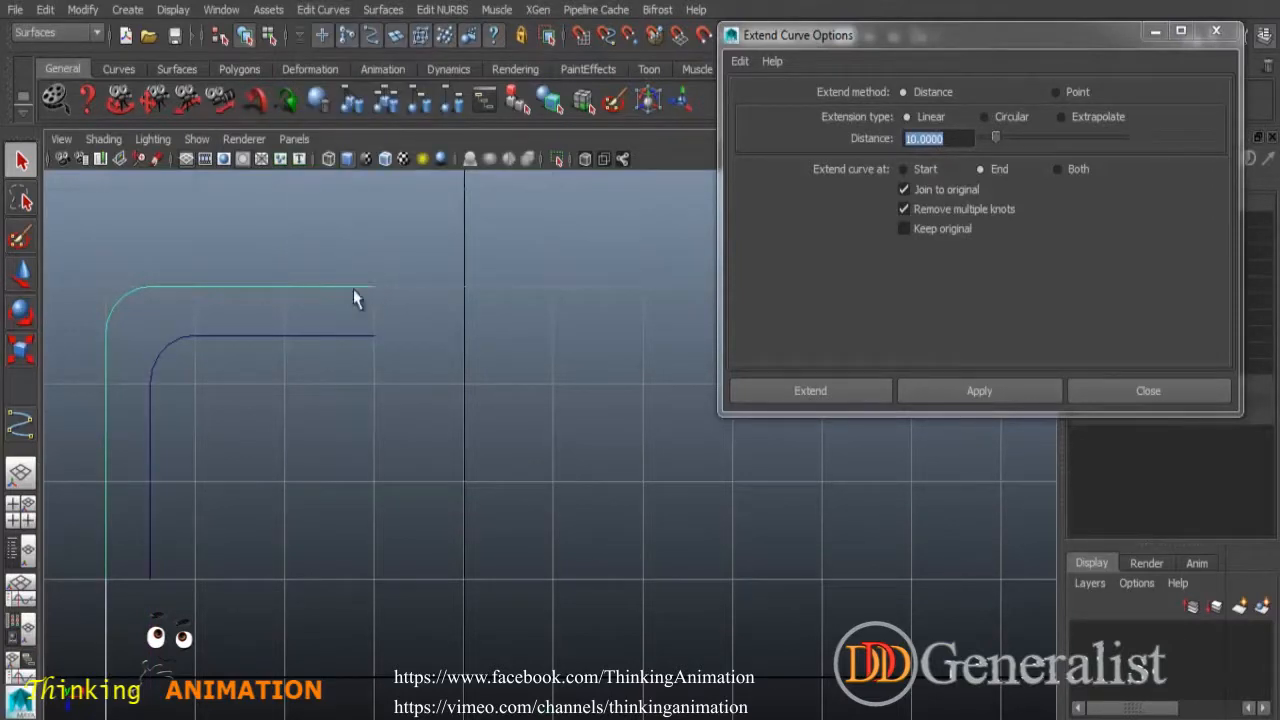
# Extend the outer curve again so it reaches past the inner offset curve.
pyautogui.click(1004, 392)
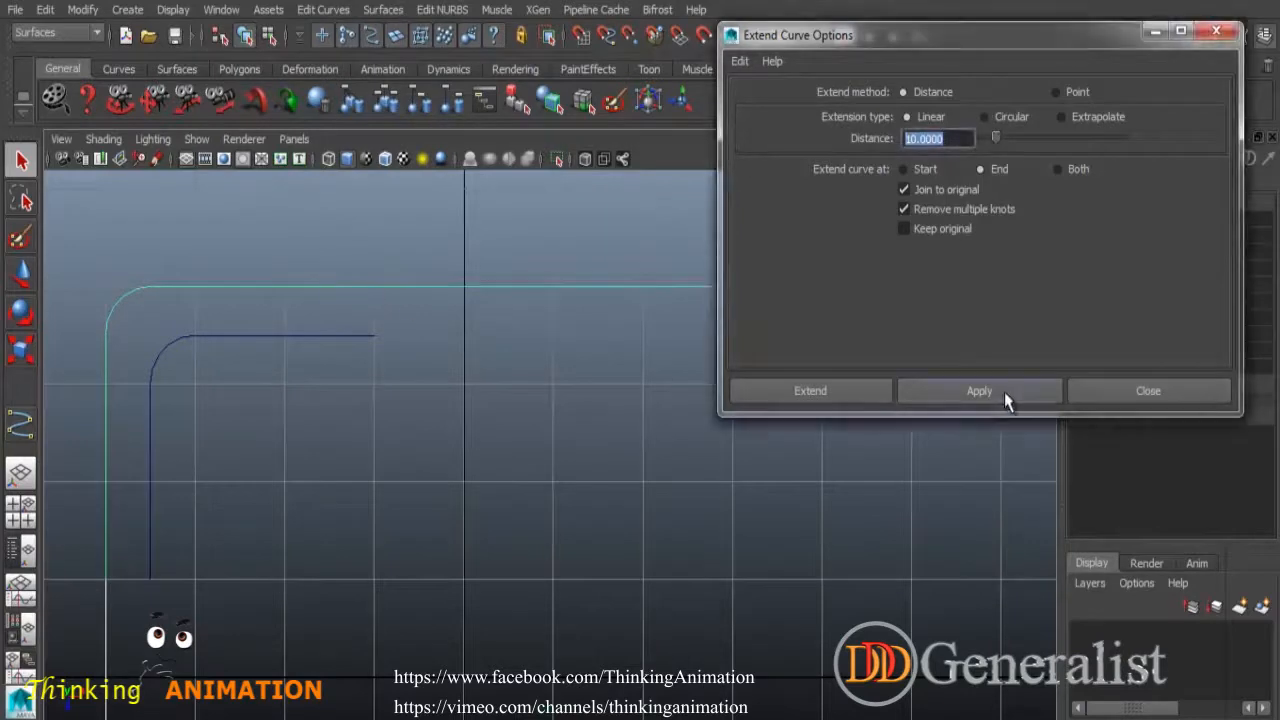
pyautogui.scroll(-5, 548, 420)
pyautogui.keyDown('alt'); pyautogui.moveTo(545, 427); pyautogui.dragTo(388, 320, button='middle'); pyautogui.keyUp('alt')
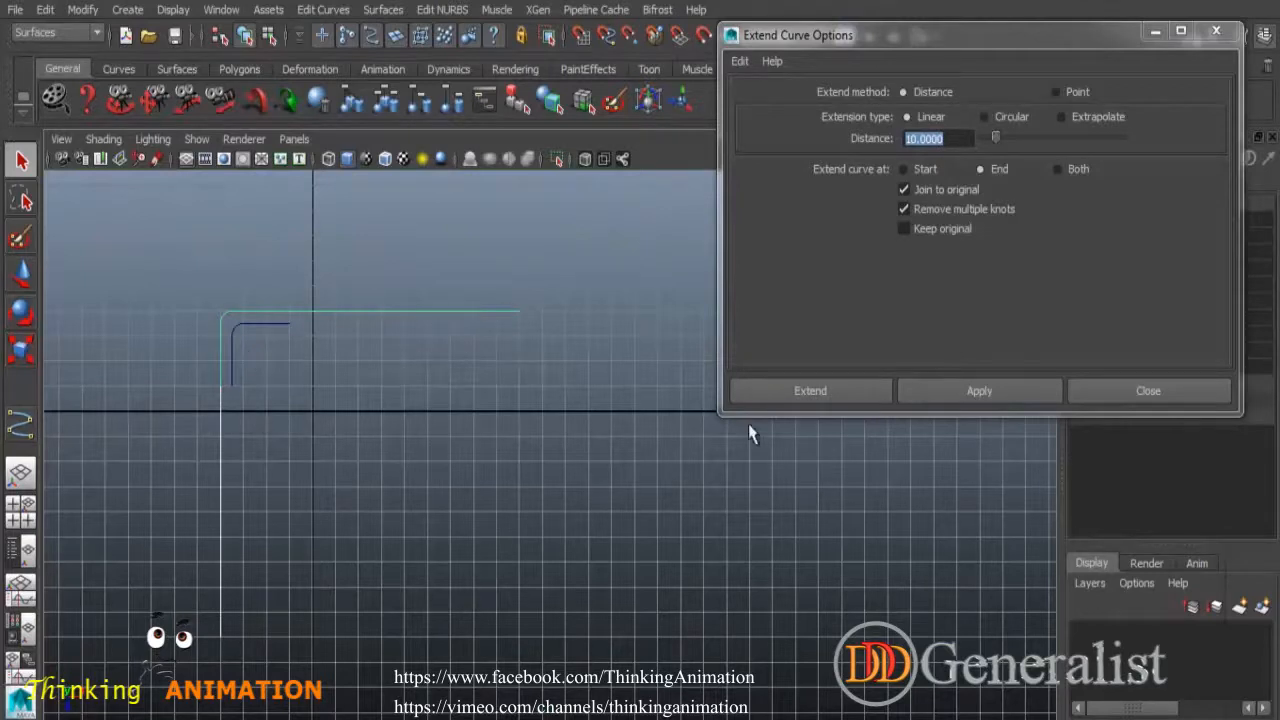
pyautogui.click(323, 9)
pyautogui.moveTo(406, 250)
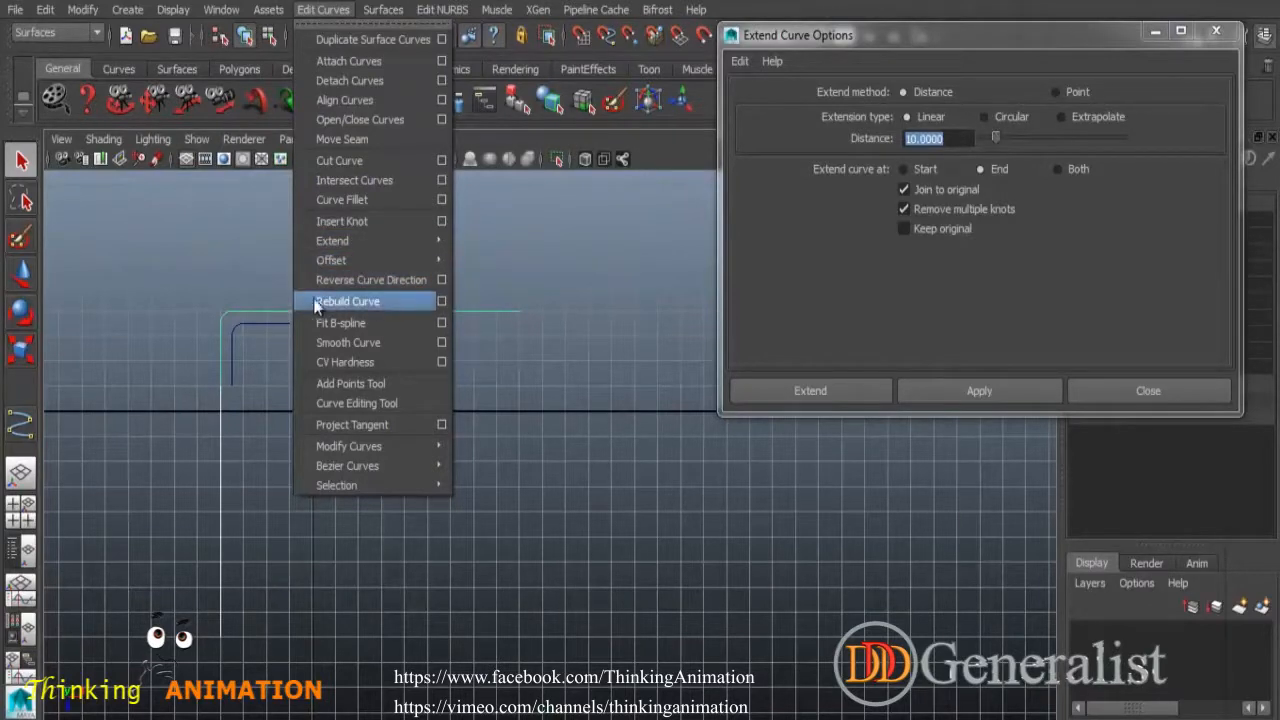
# Rebuild the extended curve with 4 spans as a degree 3 cubic.
pyautogui.click(464, 330)
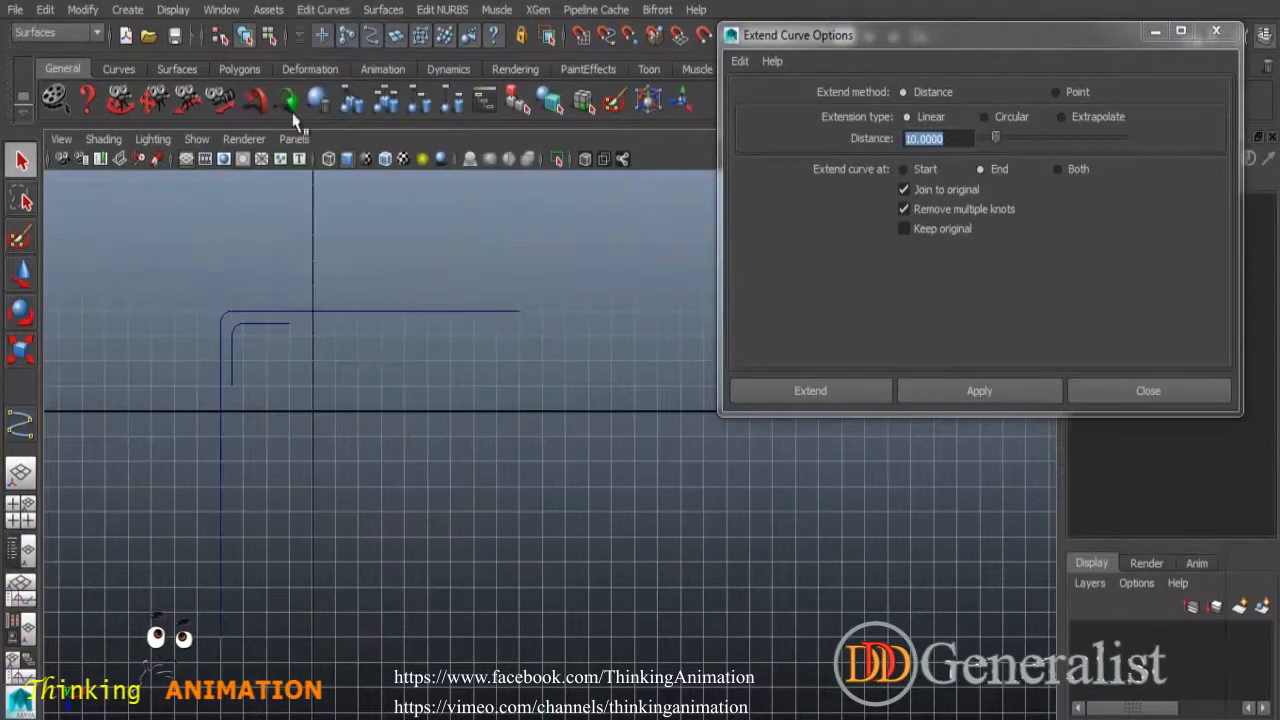
pyautogui.click(362, 309)
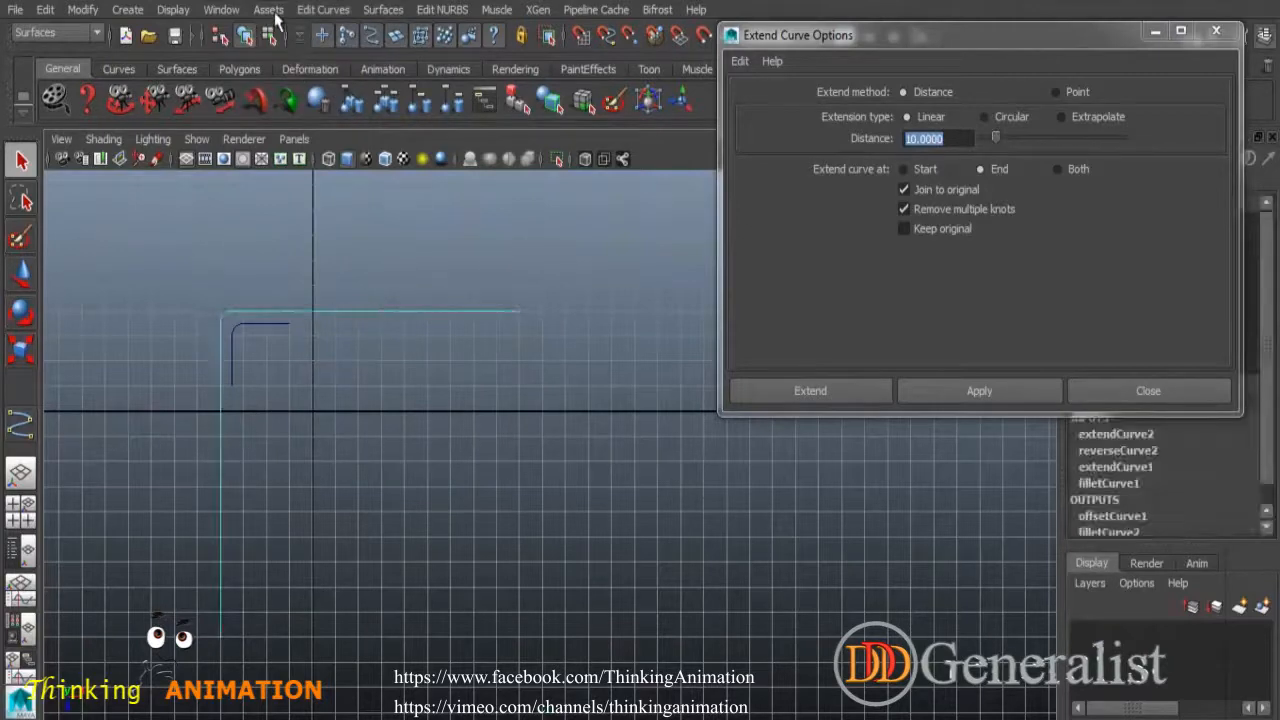
pyautogui.click(320, 10)
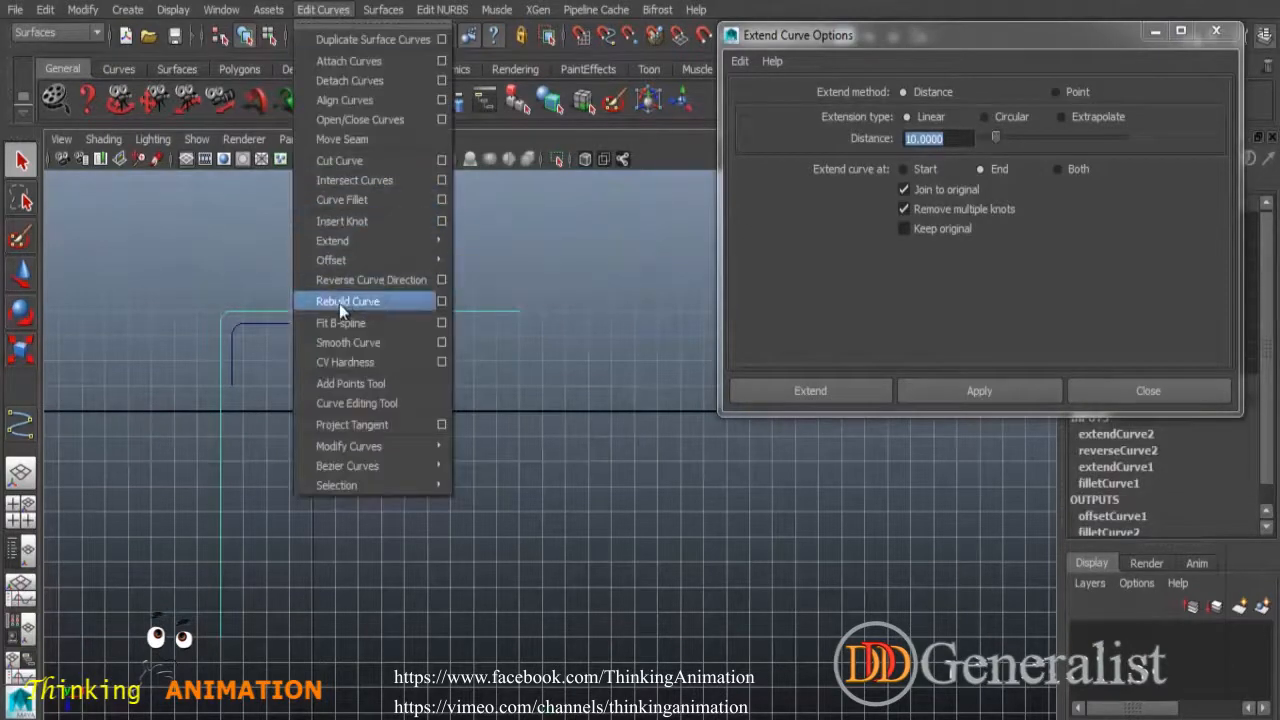
pyautogui.click(442, 301)
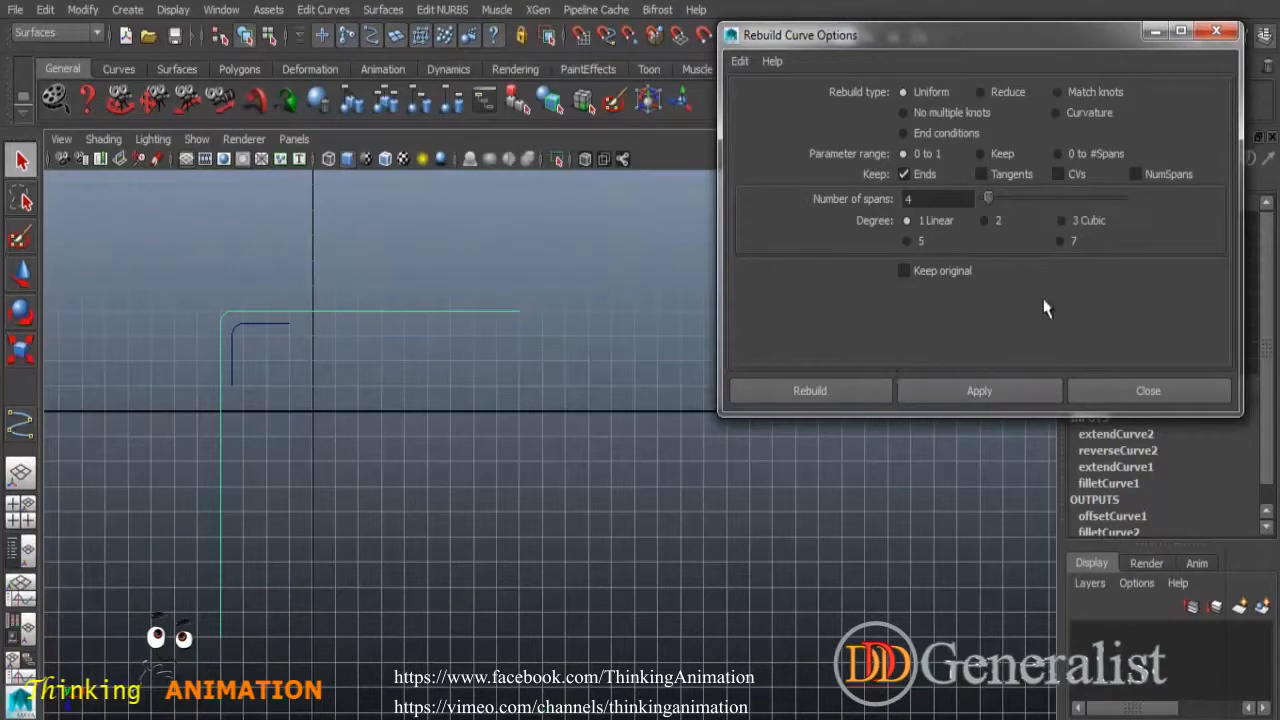
pyautogui.click(1082, 222)
pyautogui.click(977, 389)
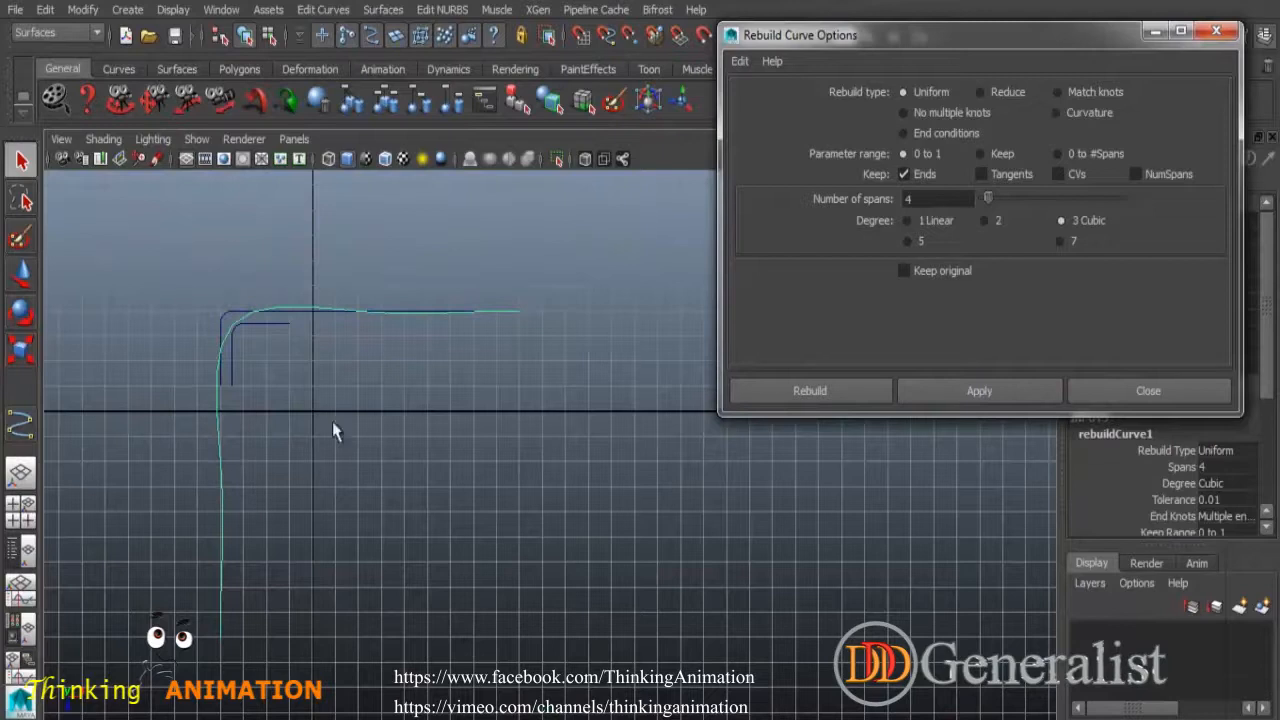
# Rebuild the curve again with degree 1 linear, 4 spans.
pyautogui.keyDown('alt'); pyautogui.click(380, 424); pyautogui.keyUp('alt')
pyautogui.keyDown('alt'); pyautogui.moveTo(331, 350); pyautogui.dragTo(369, 346, button='right'); pyautogui.keyUp('alt')
pyautogui.keyDown('alt'); pyautogui.moveTo(369, 346); pyautogui.dragTo(690, 377, button='middle'); pyautogui.keyUp('alt')
pyautogui.keyDown('alt'); pyautogui.moveTo(529, 396); pyautogui.dragTo(500, 420, button='middle'); pyautogui.keyUp('alt')
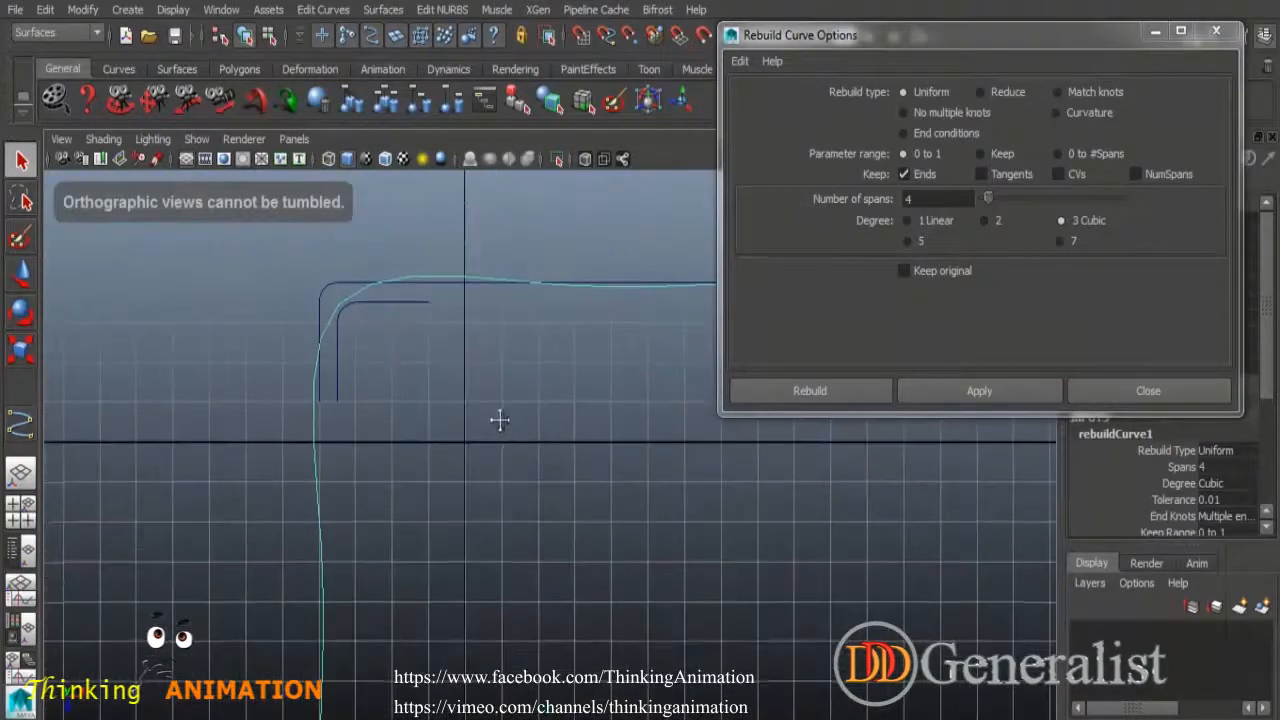
pyautogui.click(935, 221)
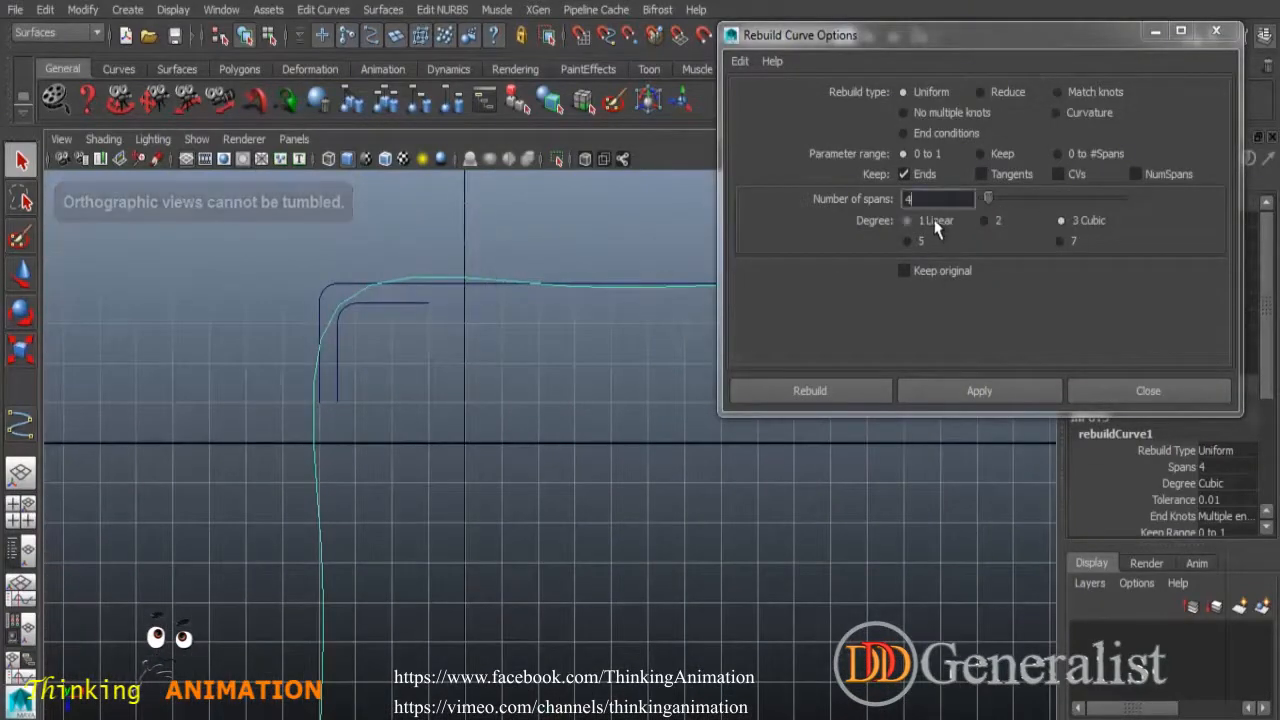
pyautogui.click(942, 394)
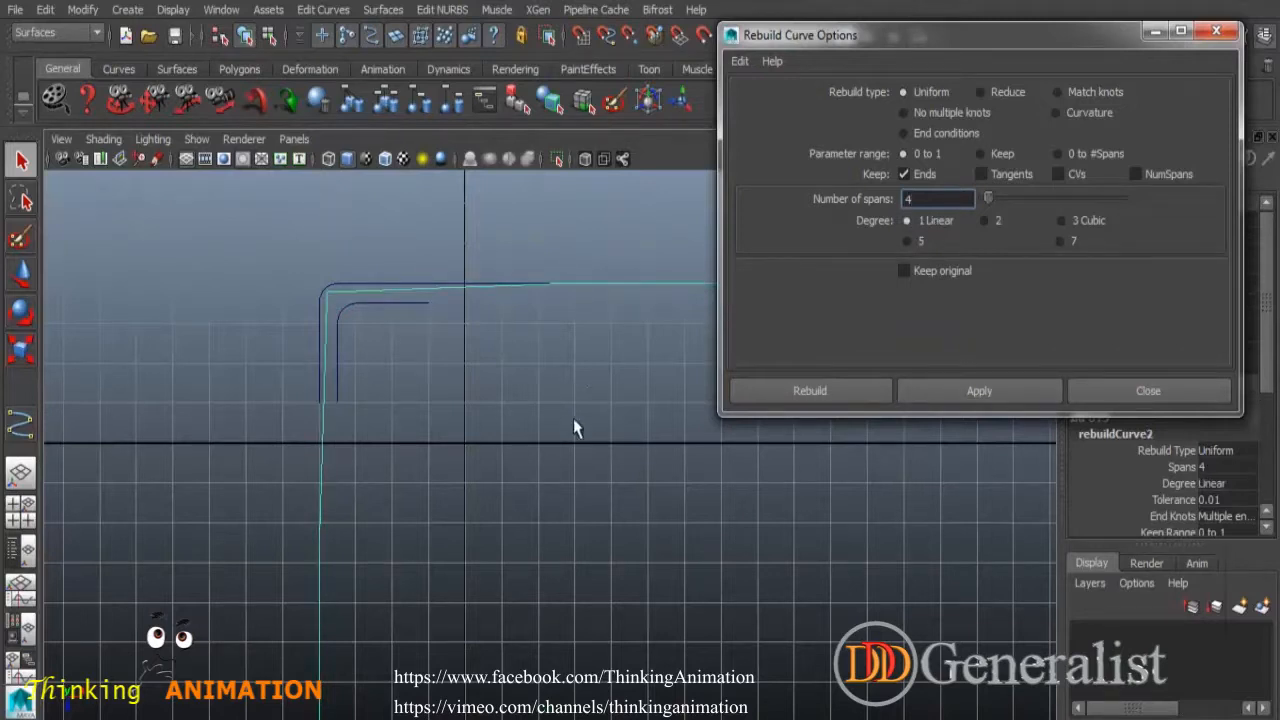
# Marquee-select all the curves in the scene and delete them.
pyautogui.keyDown('alt'); pyautogui.moveTo(553, 402); pyautogui.dragTo(480, 366, button='right'); pyautogui.keyUp('alt')
pyautogui.keyDown('alt'); pyautogui.moveTo(566, 381); pyautogui.dragTo(402, 424, button='middle'); pyautogui.keyUp('alt')
pyautogui.keyDown('alt'); pyautogui.moveTo(470, 408); pyautogui.dragTo(405, 385, button='right'); pyautogui.keyUp('alt')
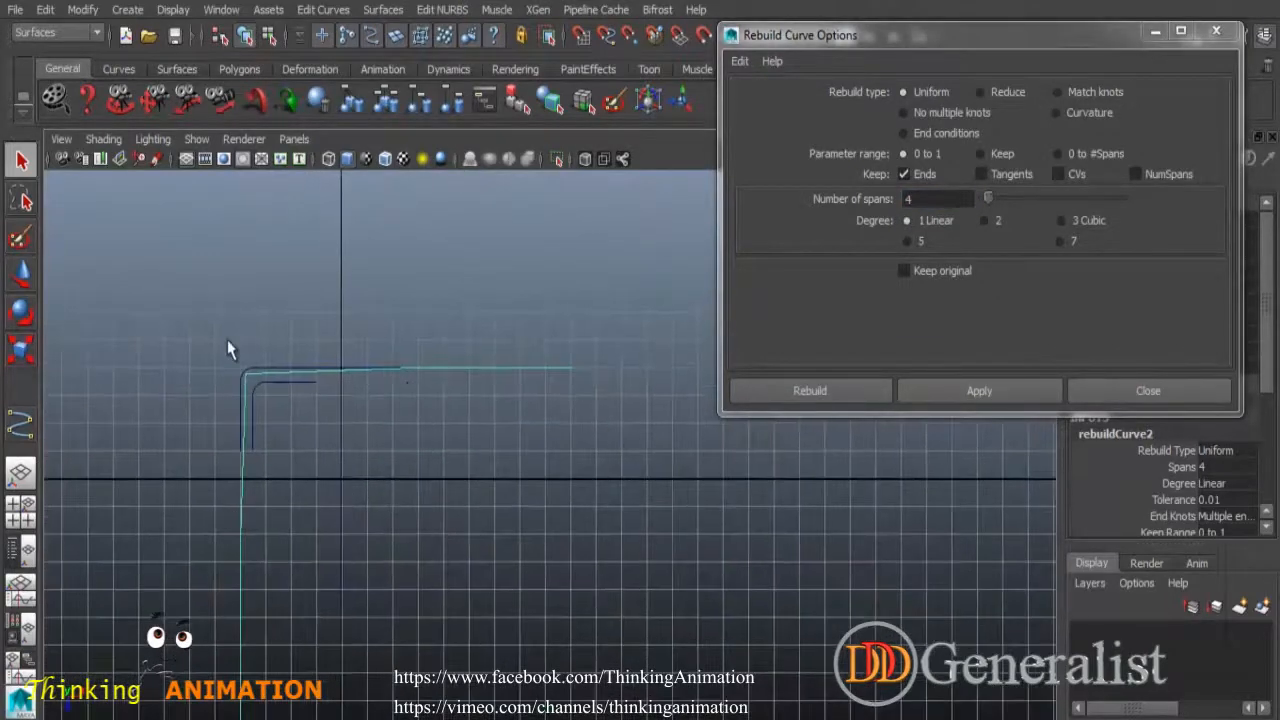
pyautogui.moveTo(228, 341); pyautogui.dragTo(468, 576)
pyautogui.press('Delete')
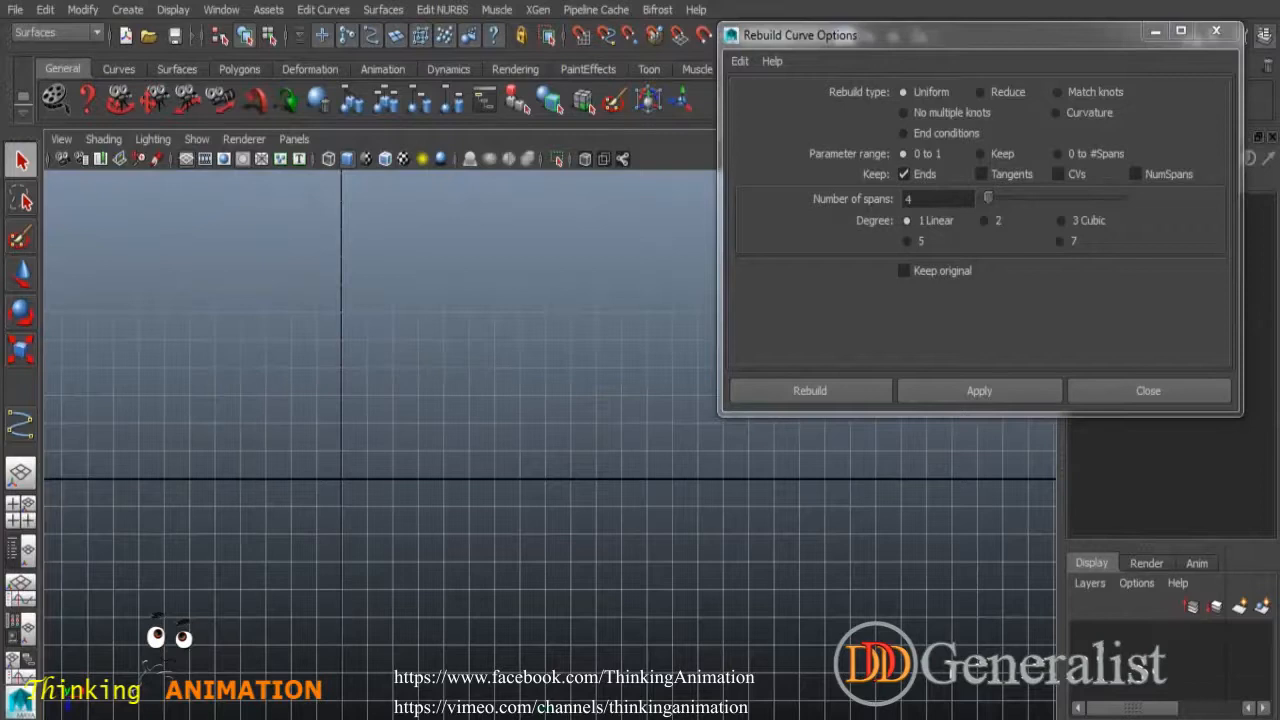
# Draw a seven-point linear CV curve in the top view.
pyautogui.click(127, 9)
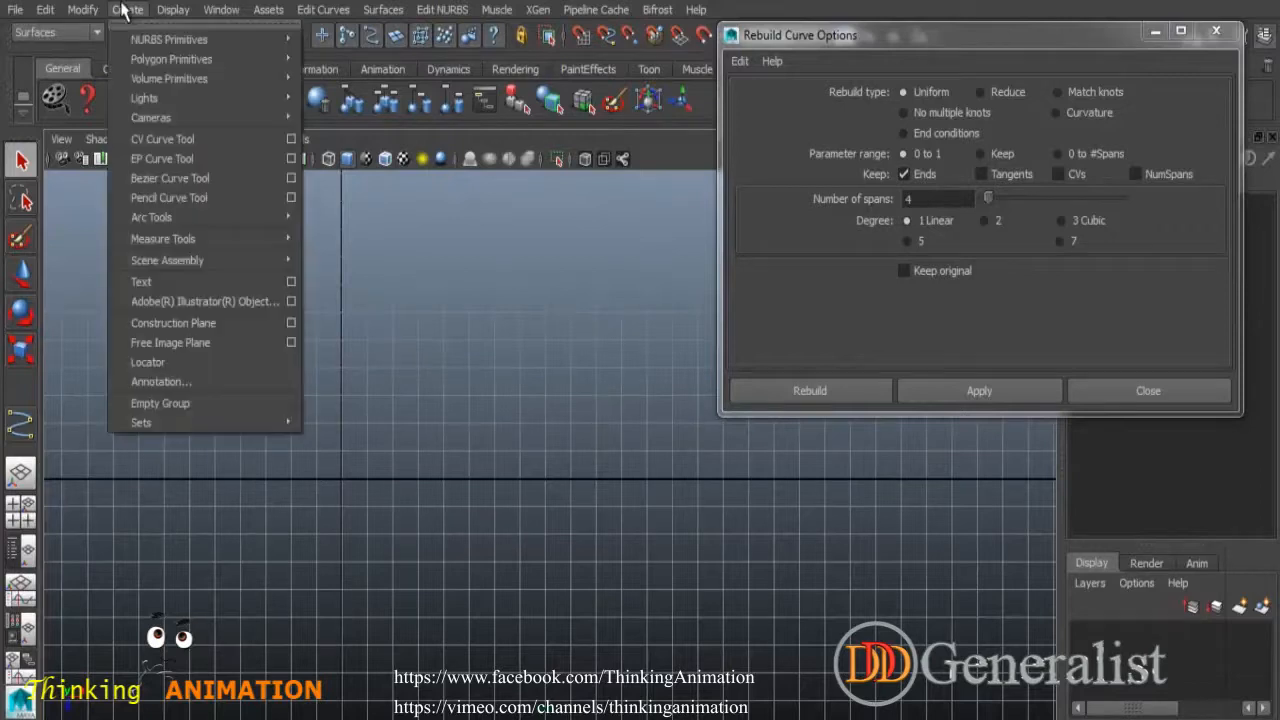
pyautogui.click(291, 139)
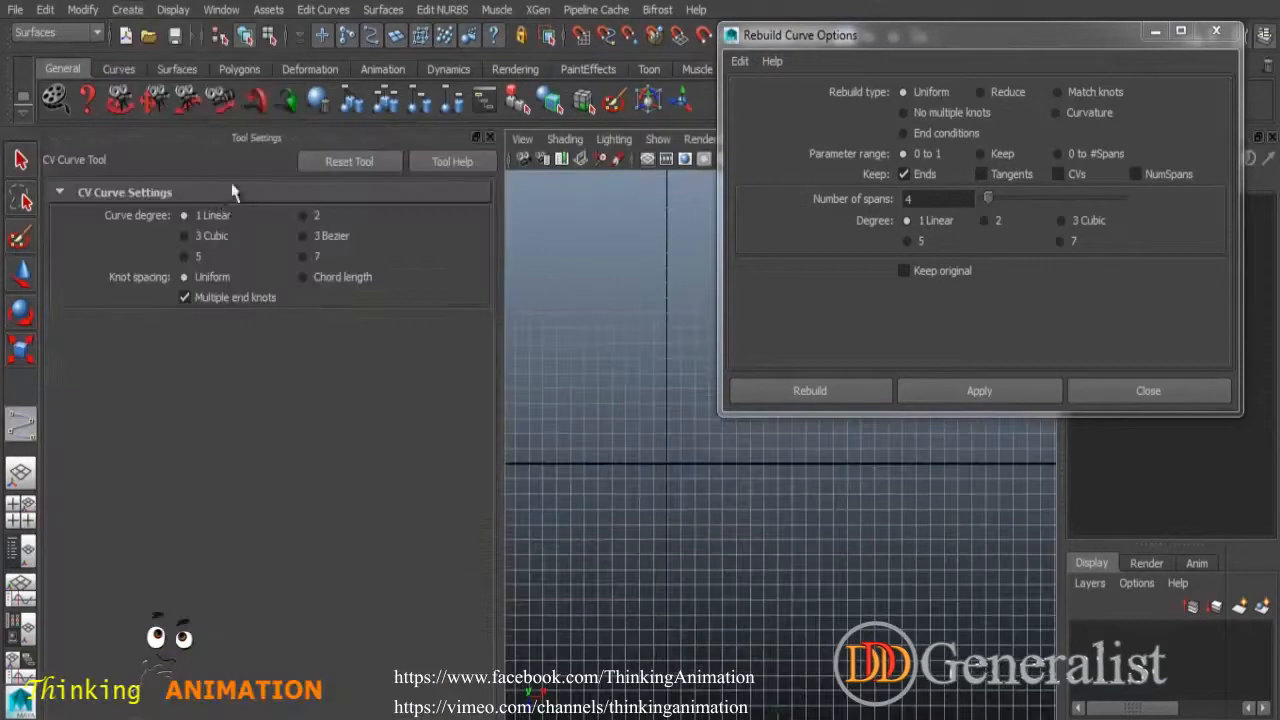
pyautogui.click(489, 138)
pyautogui.click(569, 245)
pyautogui.click(435, 280)
pyautogui.click(446, 449)
pyautogui.click(427, 578)
pyautogui.click(290, 578)
pyautogui.click(190, 522)
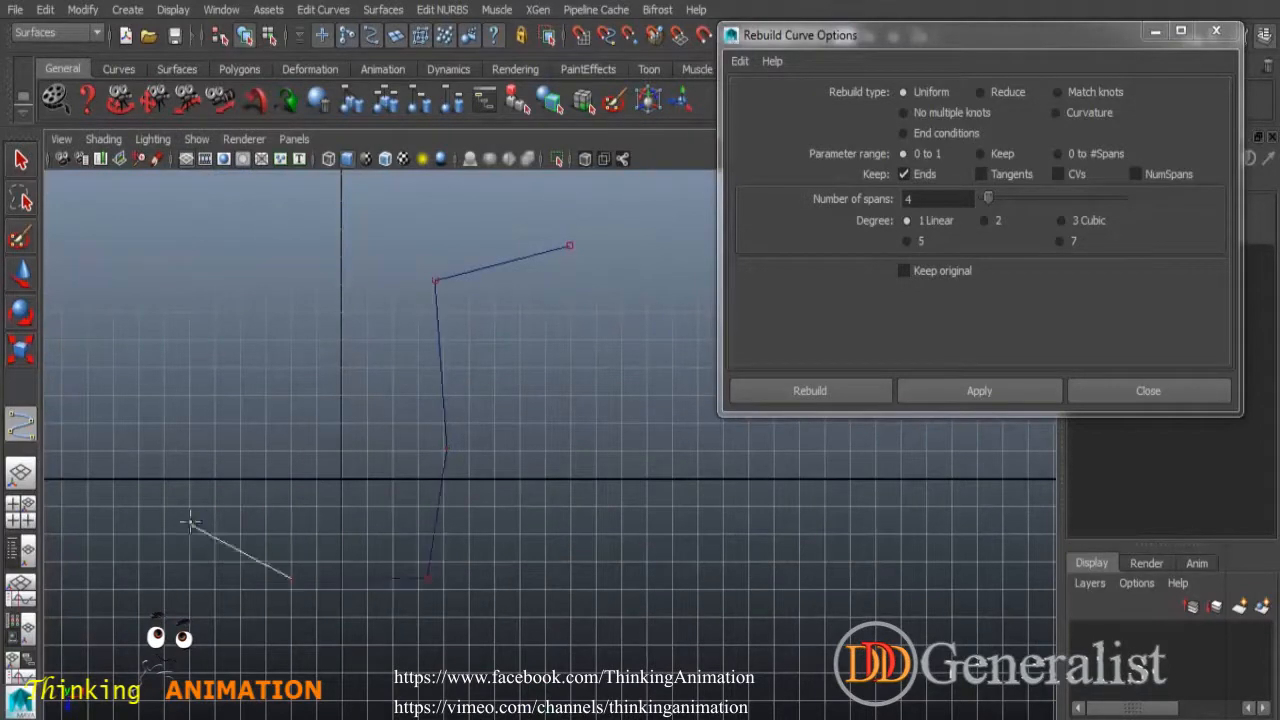
pyautogui.click(170, 420)
pyautogui.press('Return')
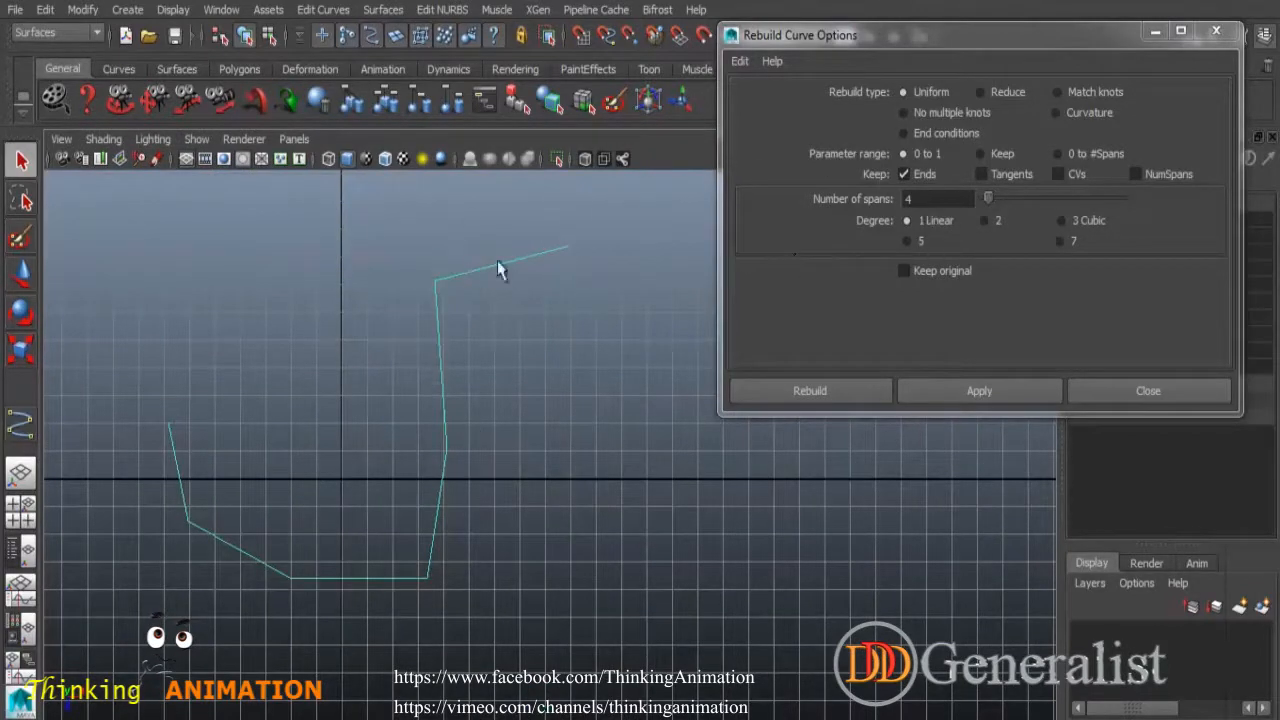
# Rebuild the drawn curve as a 4-span degree 3 cubic and close the rebuild options.
pyautogui.click(1088, 222)
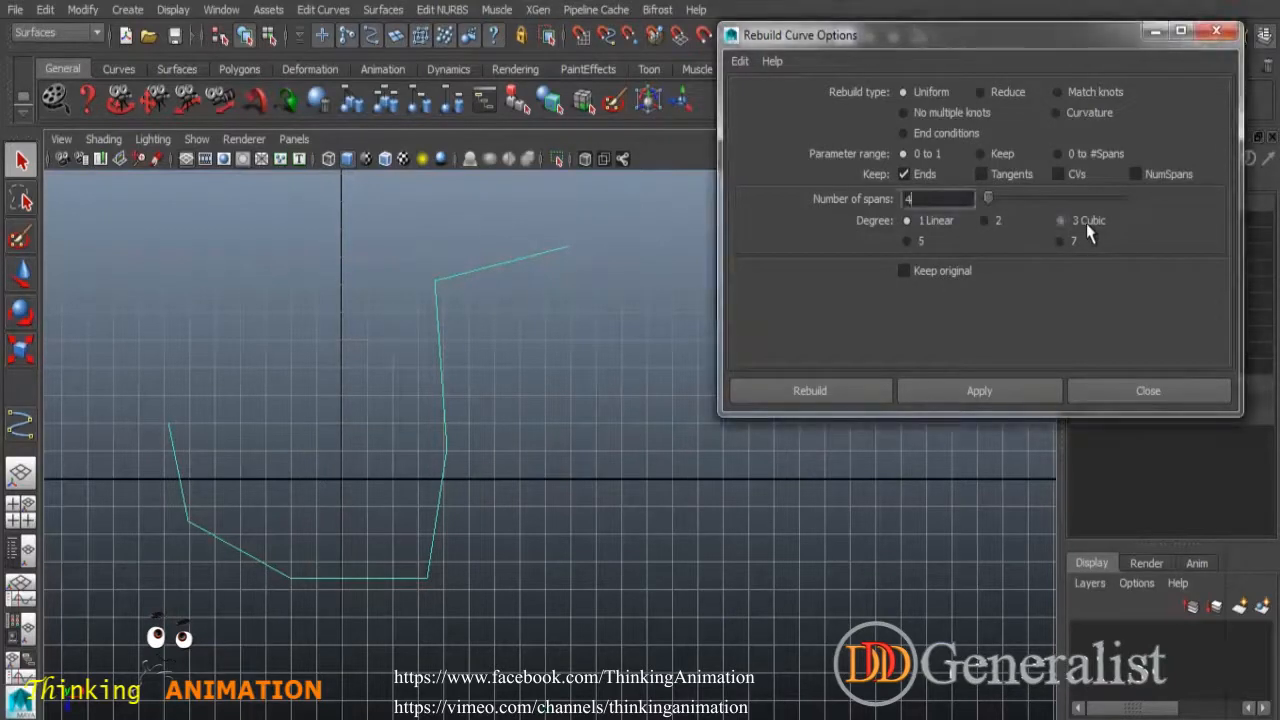
pyautogui.click(986, 391)
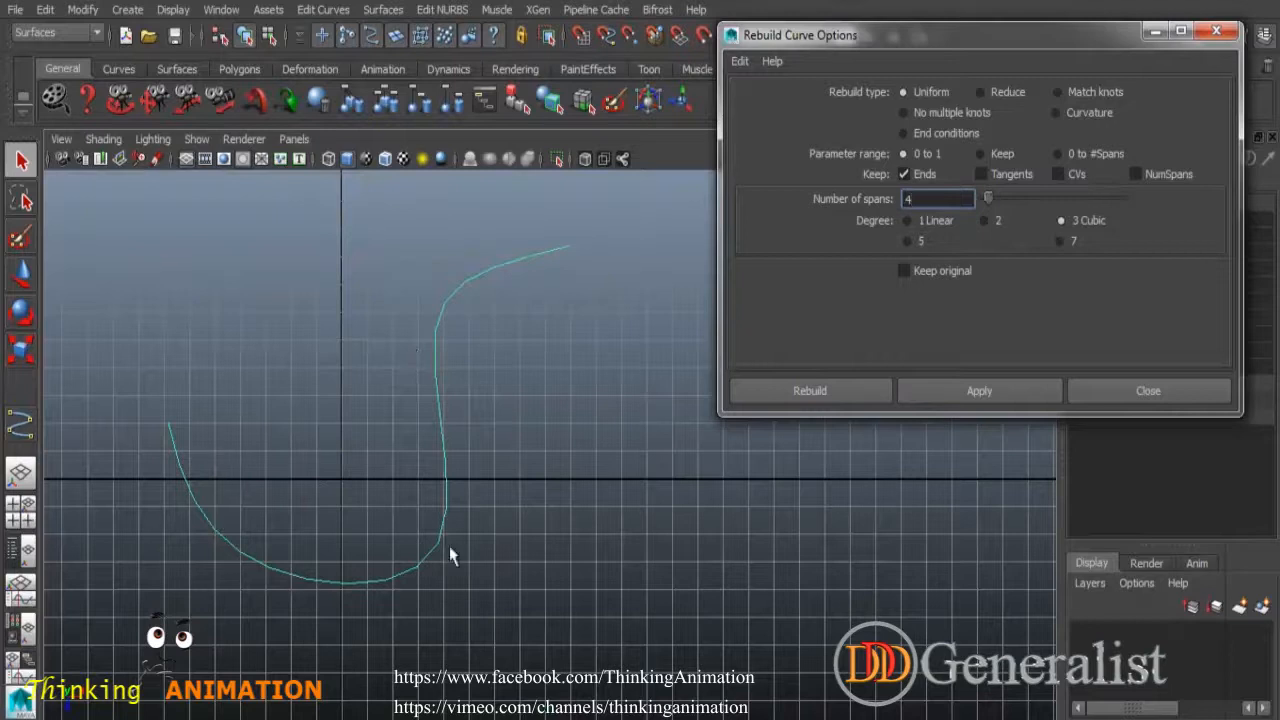
pyautogui.click(1114, 393)
pyautogui.click(694, 380)
pyautogui.hotkey('ctrl', 'z')
pyautogui.click(338, 11)
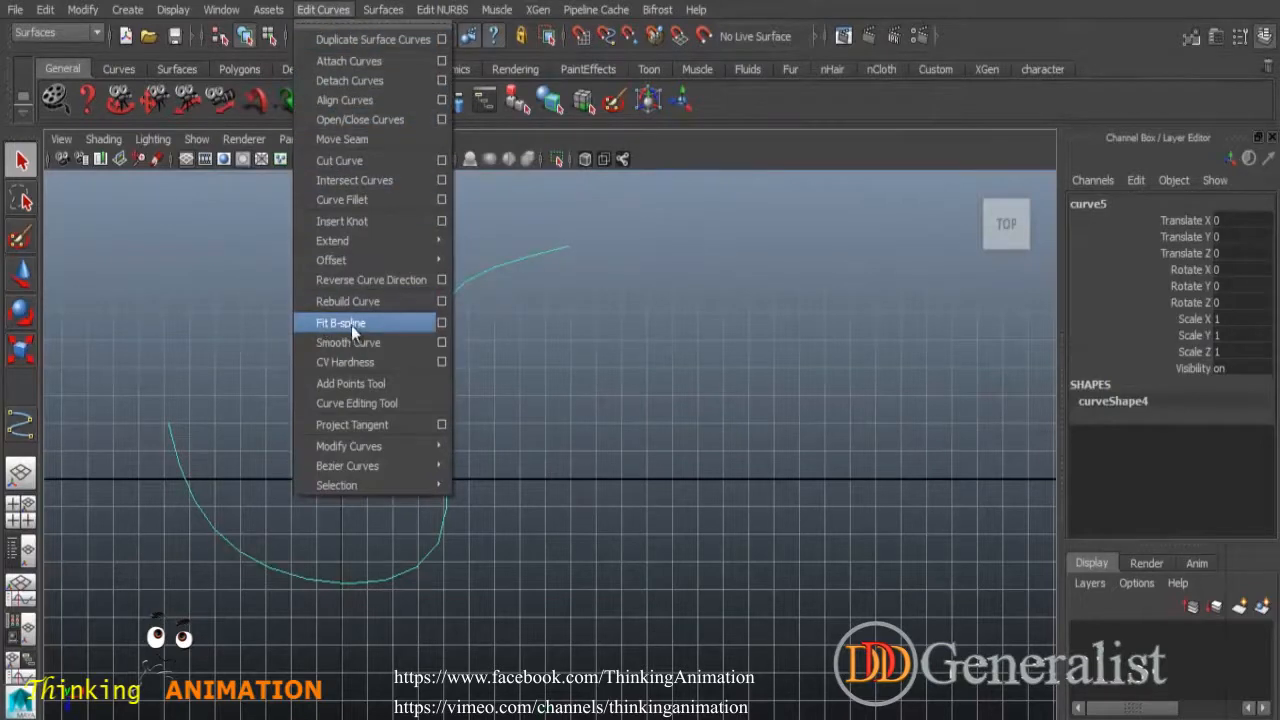
pyautogui.click(442, 322)
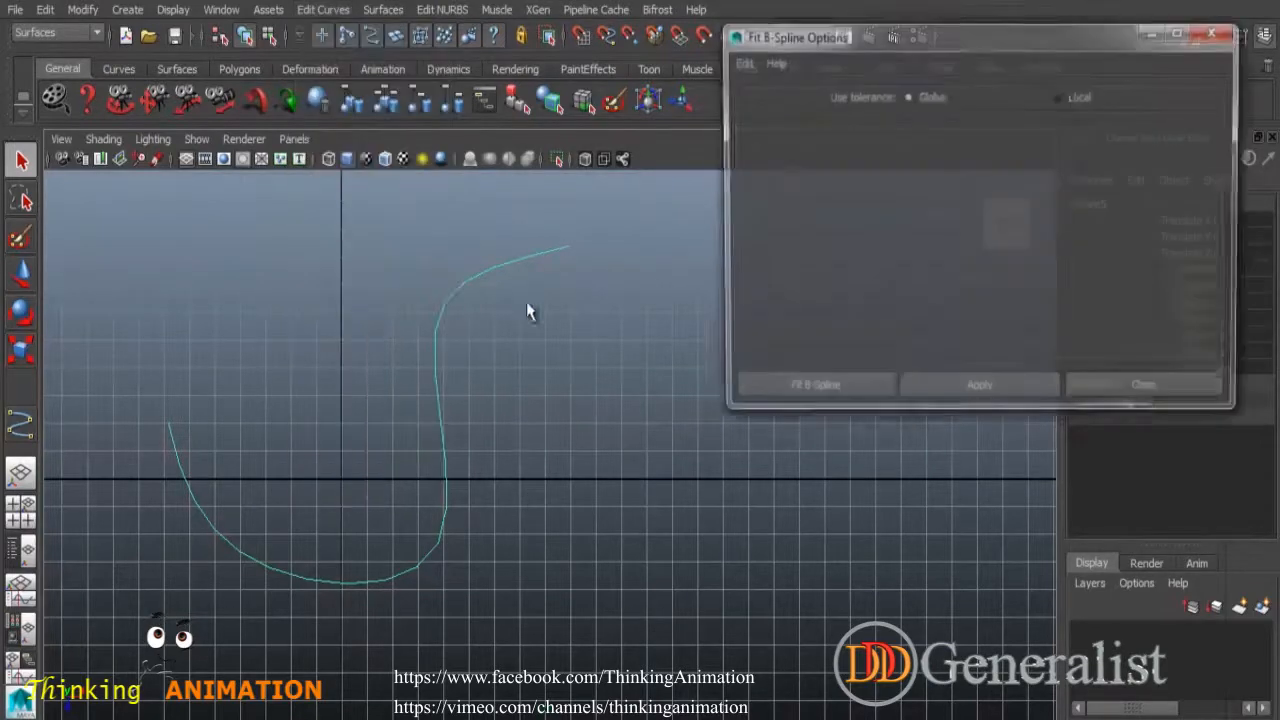
pyautogui.click(975, 395)
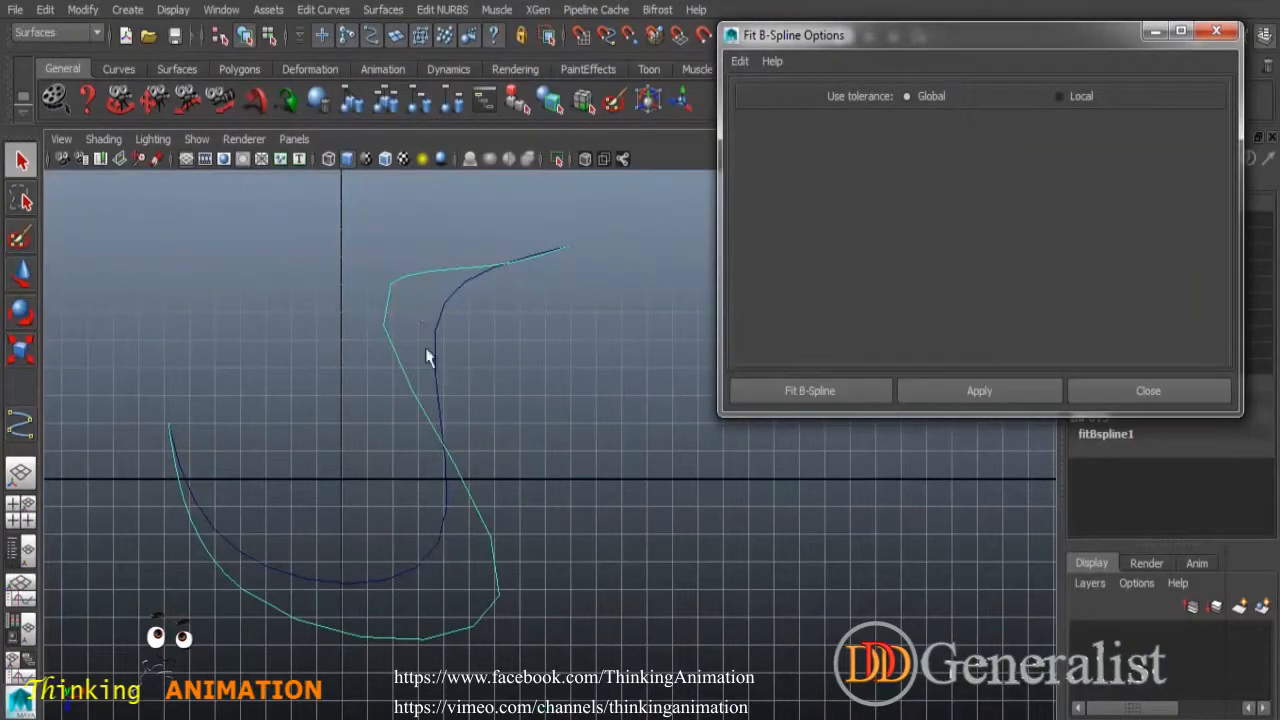
pyautogui.click(1117, 398)
pyautogui.click(645, 384)
pyautogui.moveTo(394, 263); pyautogui.dragTo(417, 326)
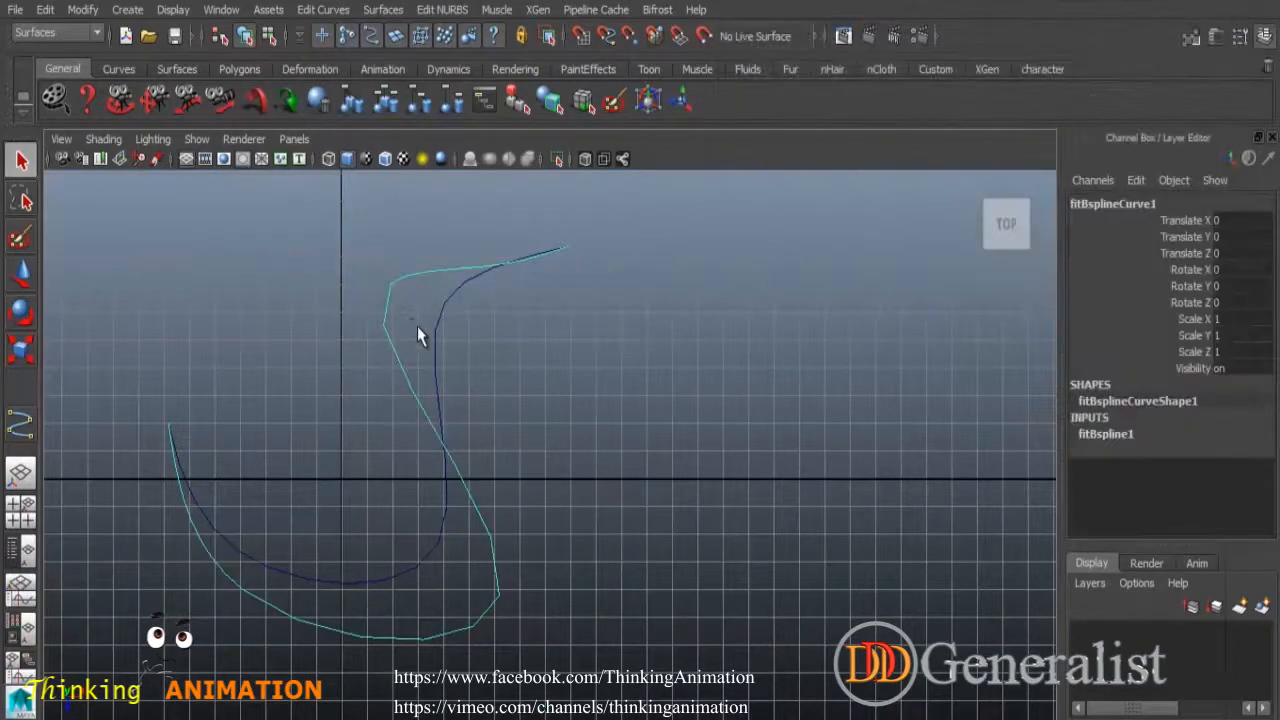
pyautogui.press('Delete')
pyautogui.moveTo(514, 377); pyautogui.dragTo(425, 390)
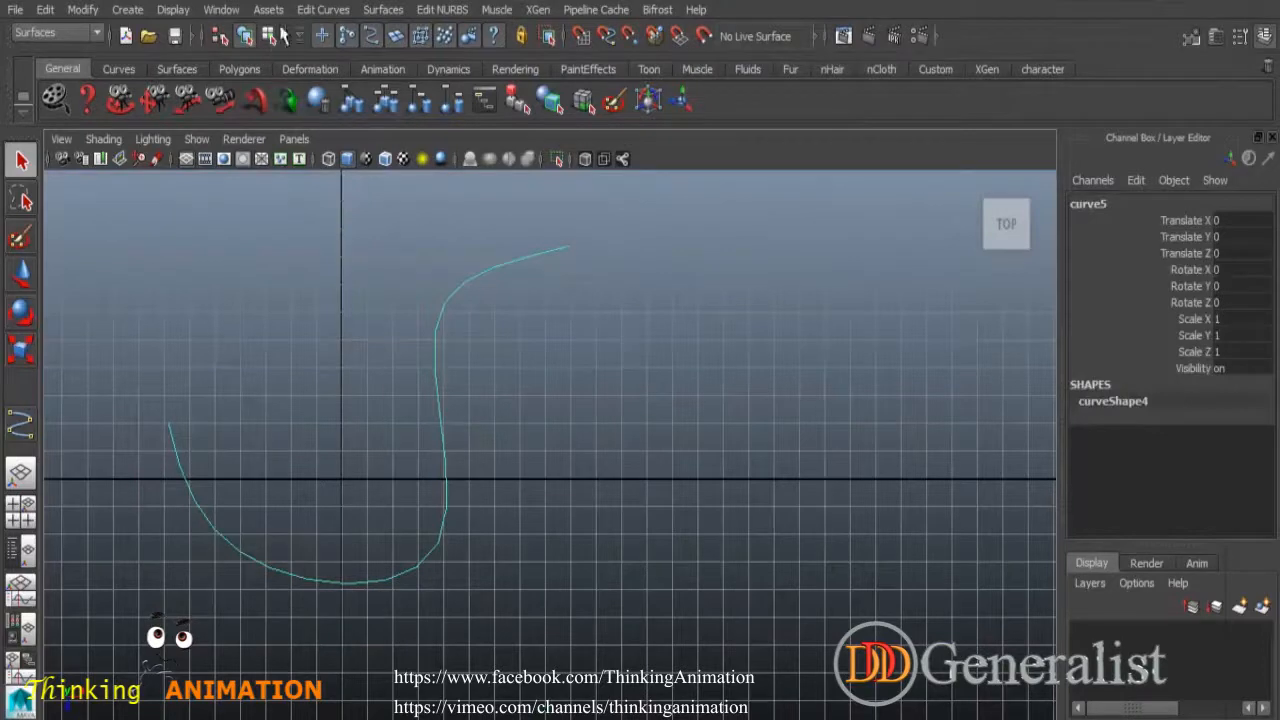
pyautogui.click(323, 9)
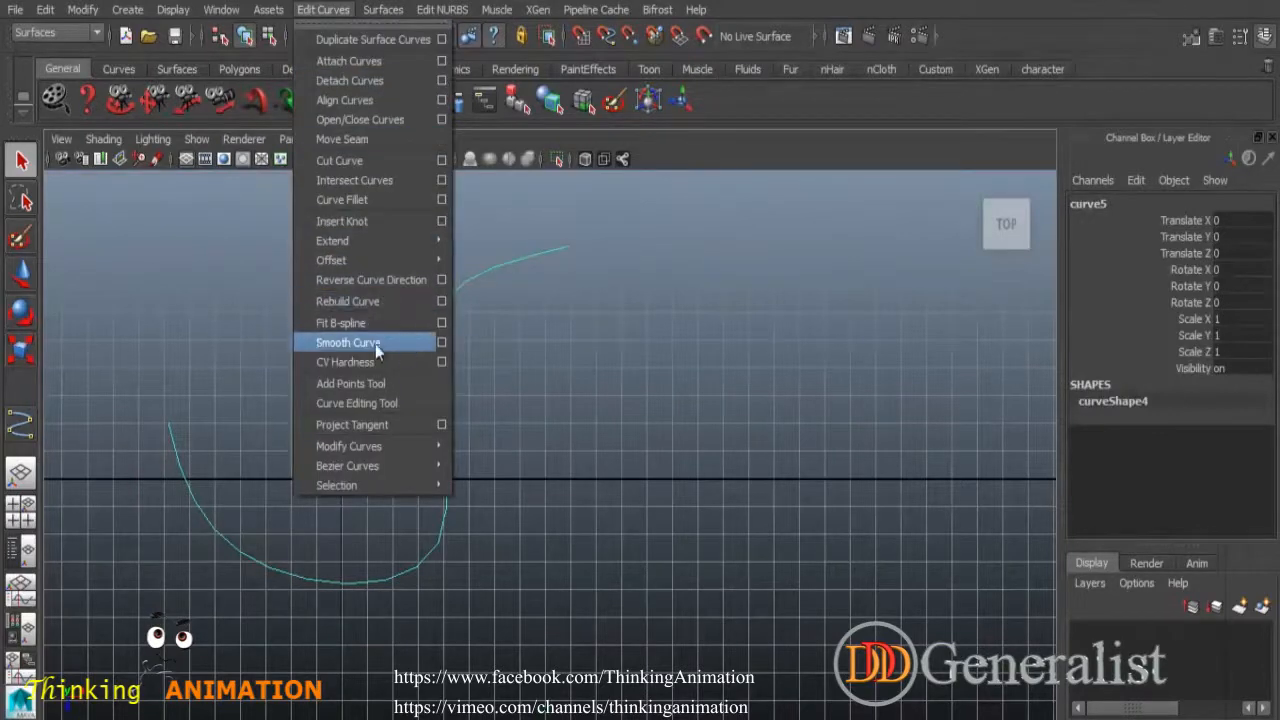
# Smooth the curve at smoothness 20, then again at smoothness 5.
pyautogui.click(441, 342)
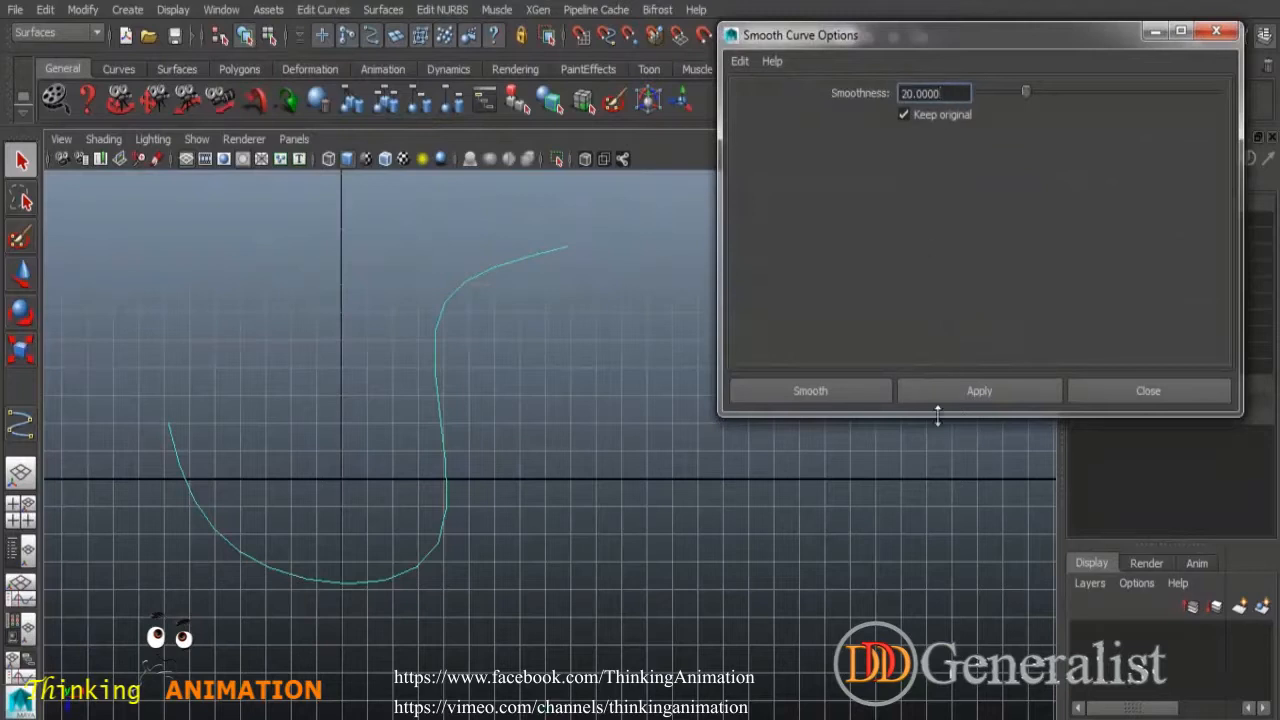
pyautogui.click(970, 396)
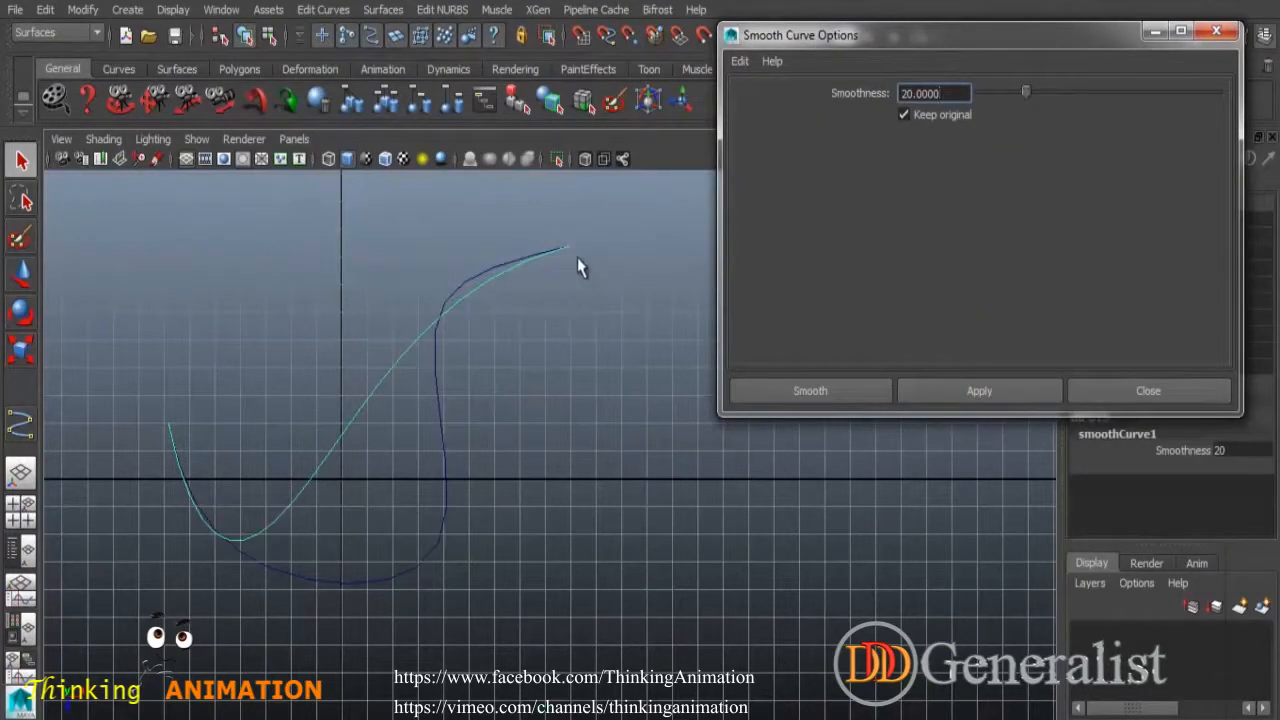
pyautogui.moveTo(947, 94); pyautogui.dragTo(868, 97)
pyautogui.write('5')
pyautogui.press('Return')
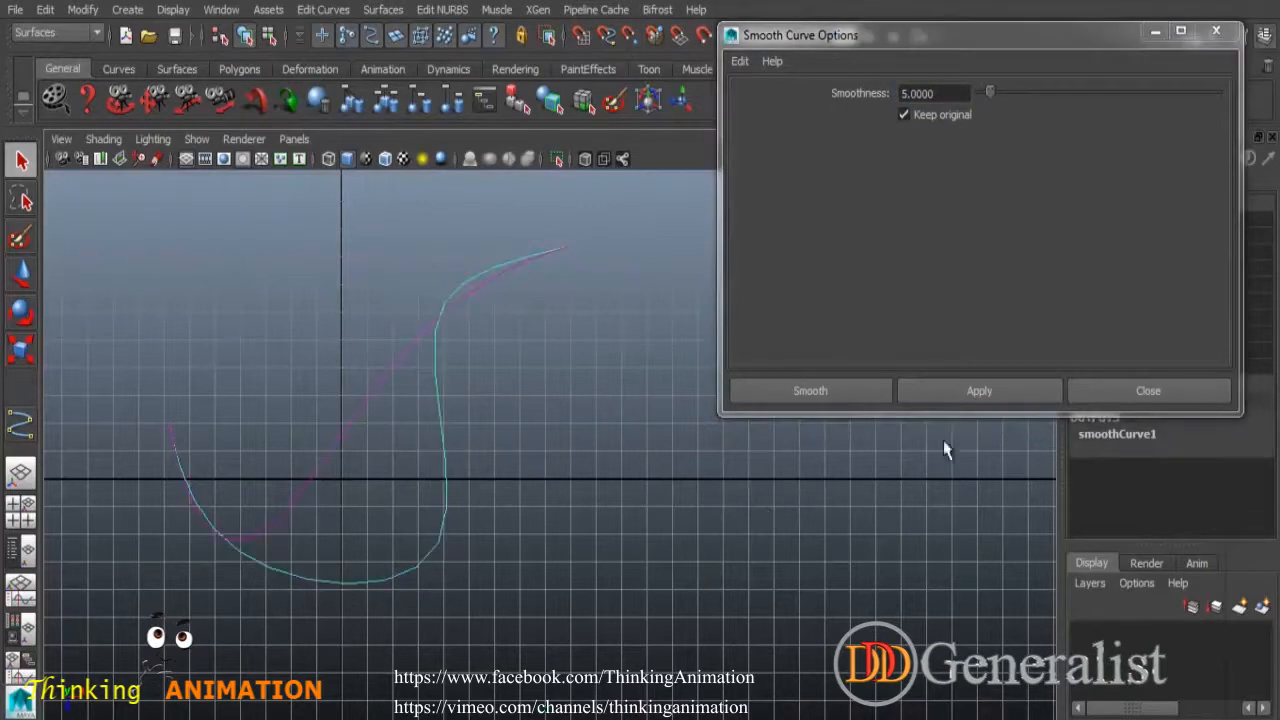
pyautogui.click(972, 393)
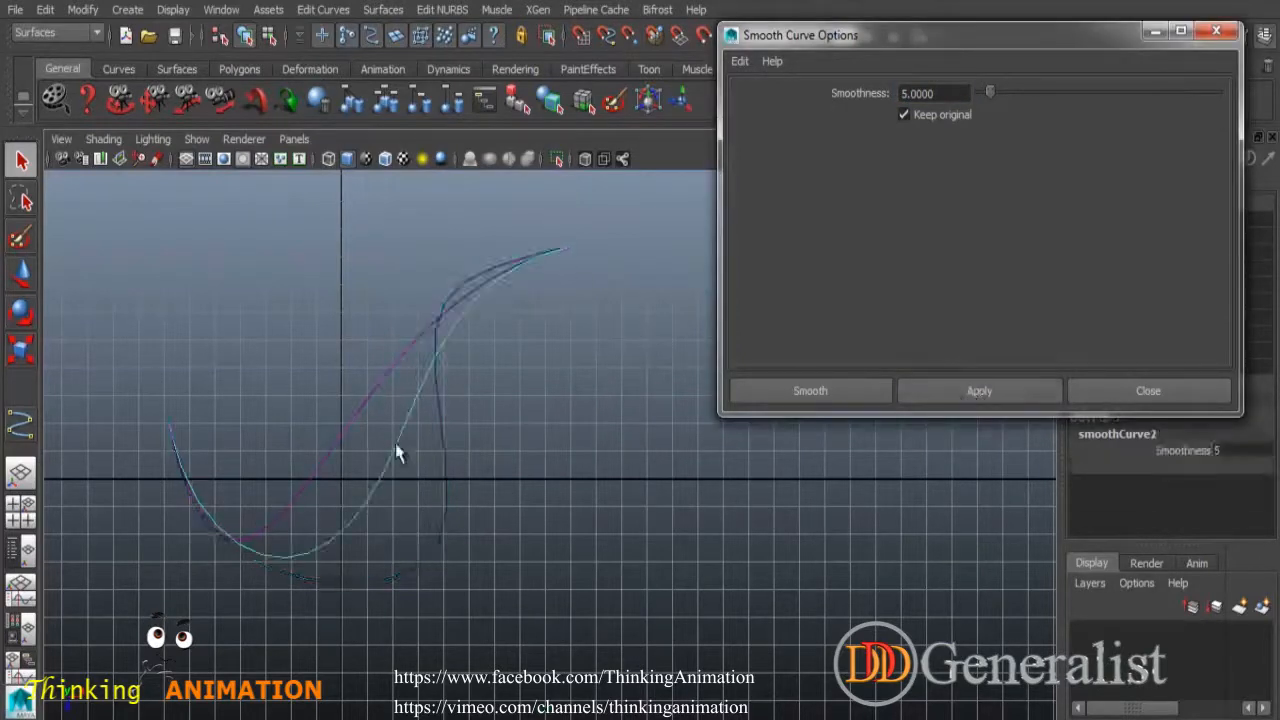
# Smooth at 5 with Keep original turned off, then close Smooth Curve options.
pyautogui.moveTo(934, 93); pyautogui.dragTo(886, 89)
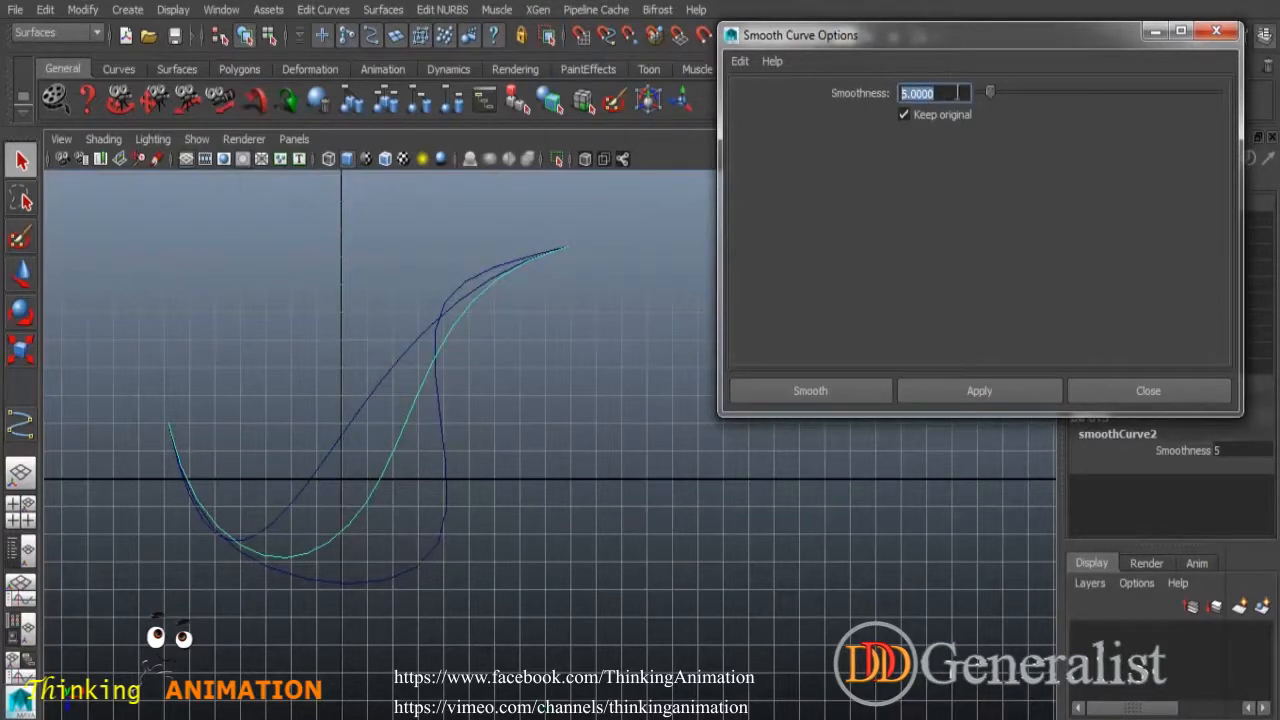
pyautogui.click(904, 116)
pyautogui.click(955, 395)
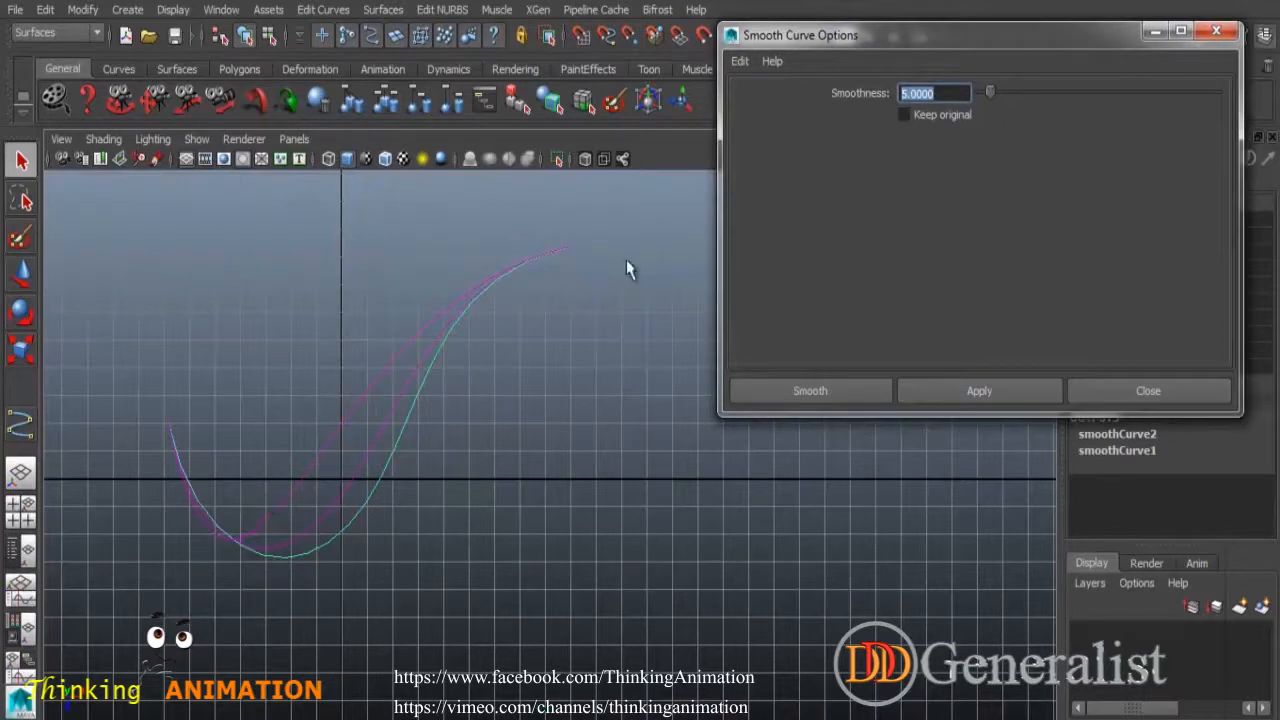
pyautogui.click(1146, 392)
# Marquee-select all the curves in the top view.
pyautogui.click(498, 195)
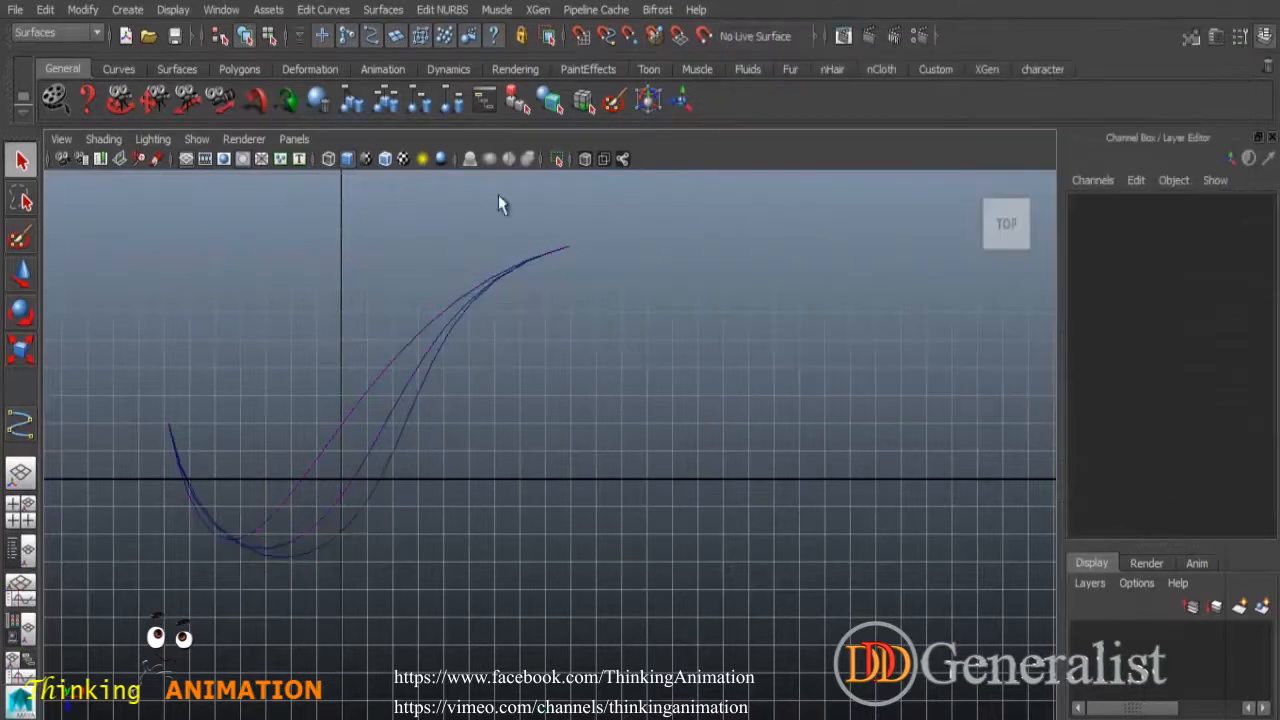
pyautogui.click(318, 12)
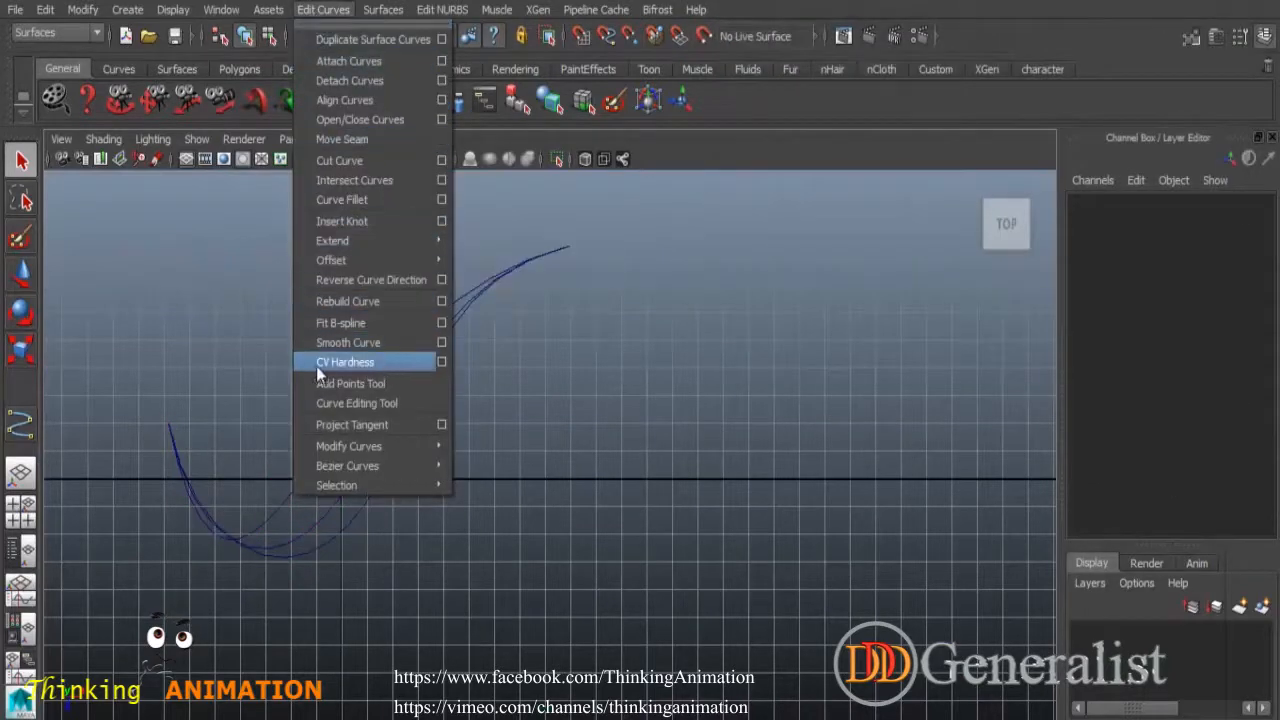
pyautogui.click(560, 437)
pyautogui.moveTo(570, 513); pyautogui.dragTo(591, 523)
# Delete the selected curves and ready the CV Curve Tool with its settings closed.
pyautogui.press('Delete')
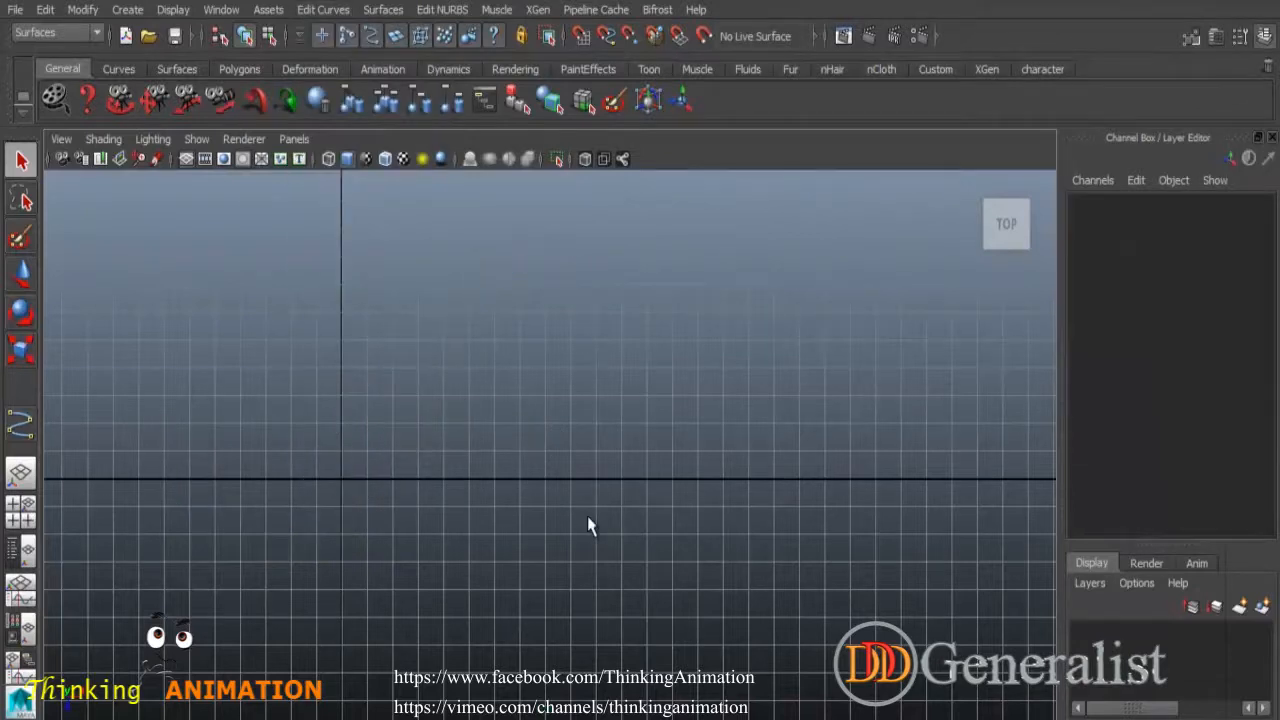
pyautogui.click(127, 9)
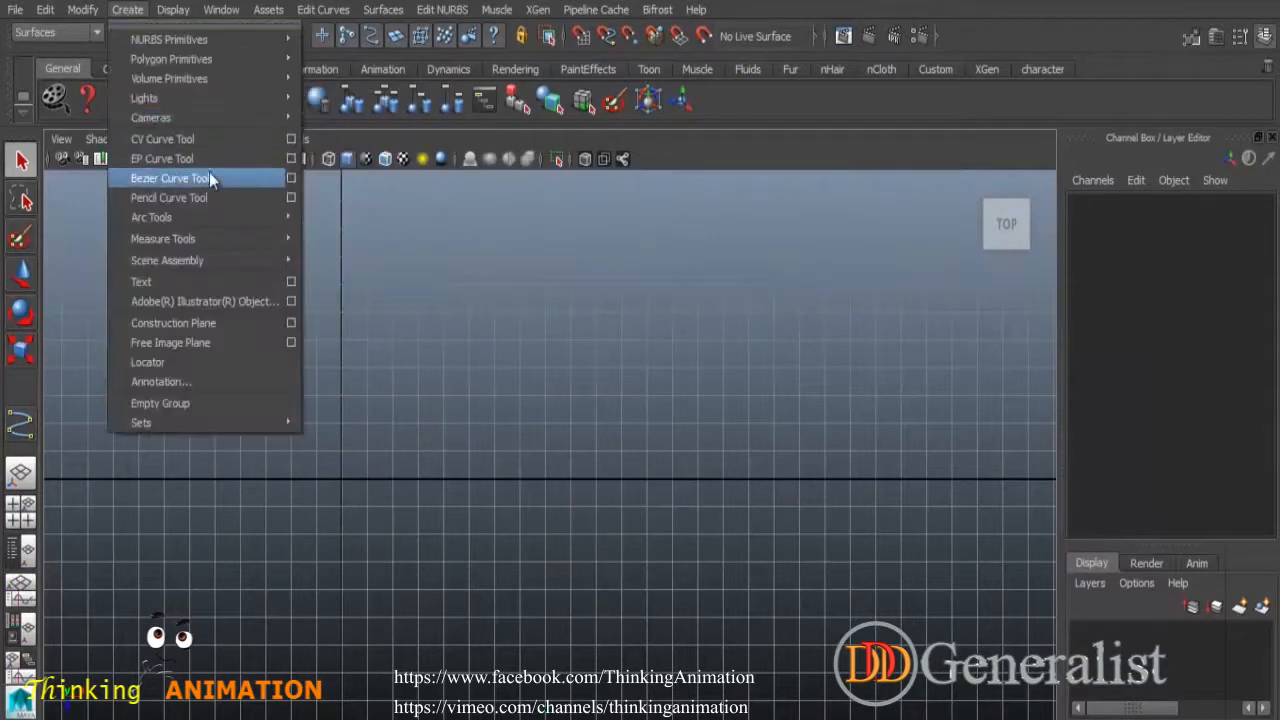
pyautogui.click(290, 158)
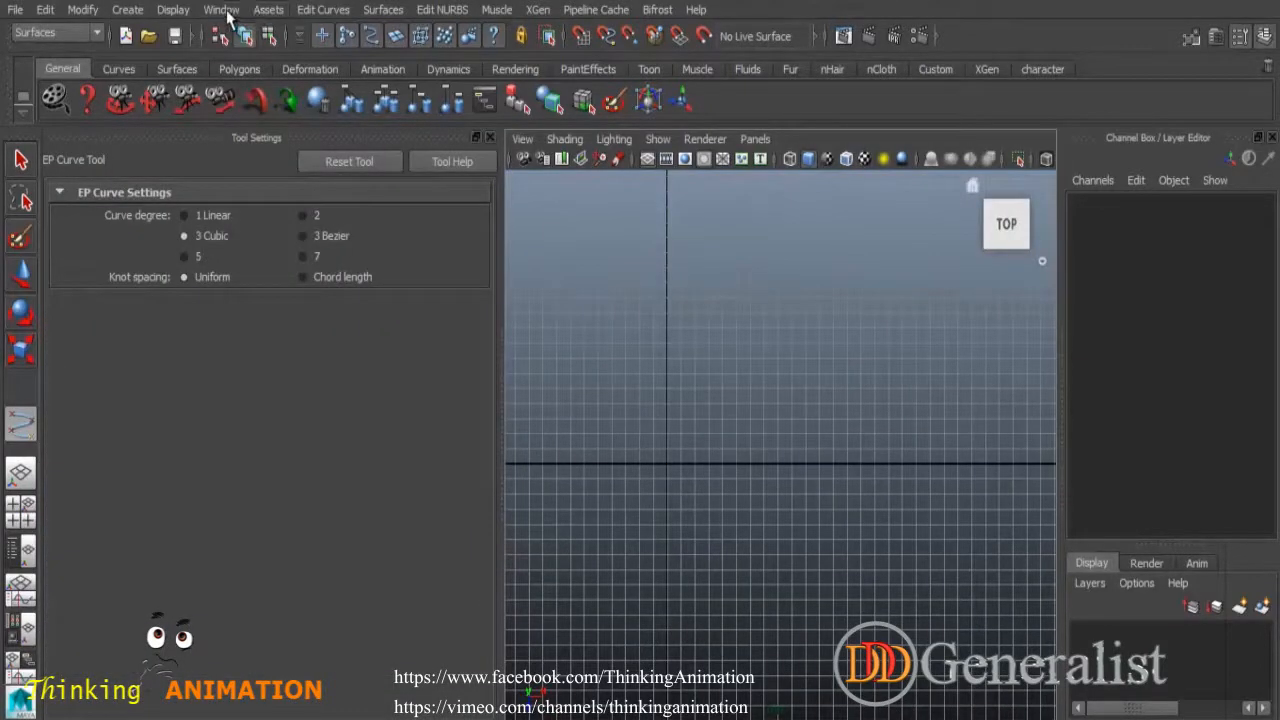
pyautogui.click(127, 12)
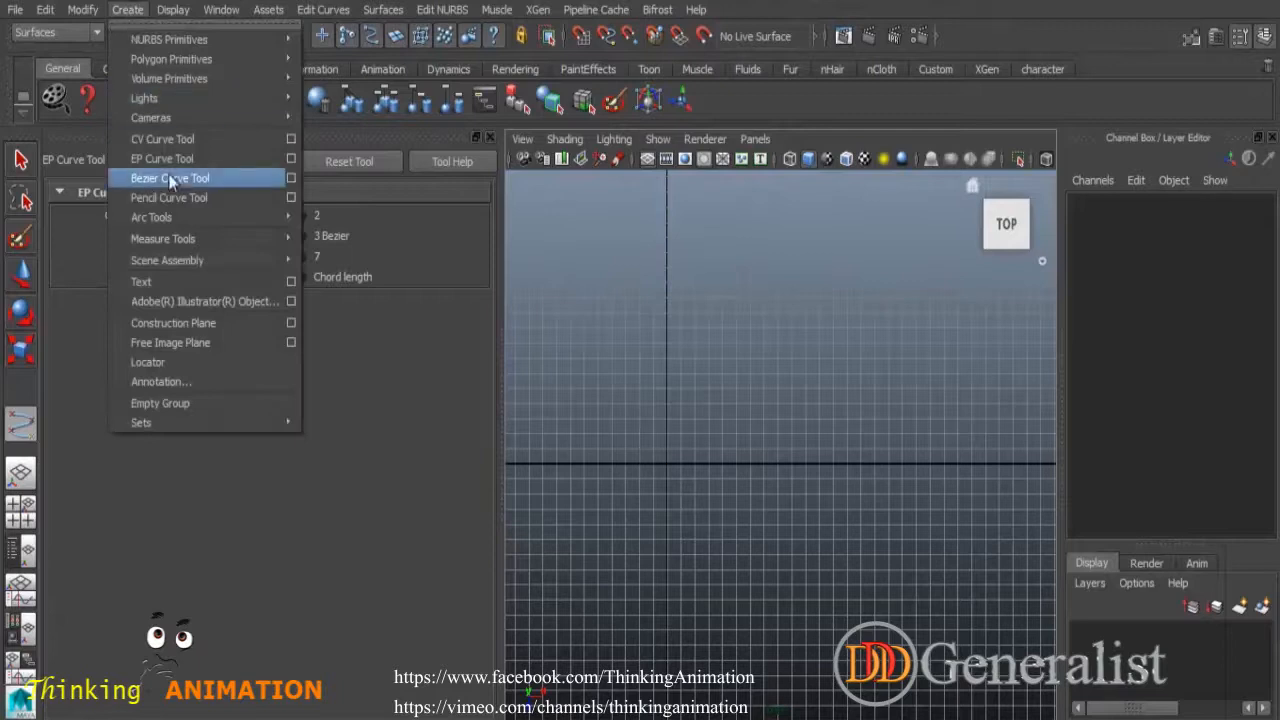
pyautogui.click(290, 136)
pyautogui.click(489, 139)
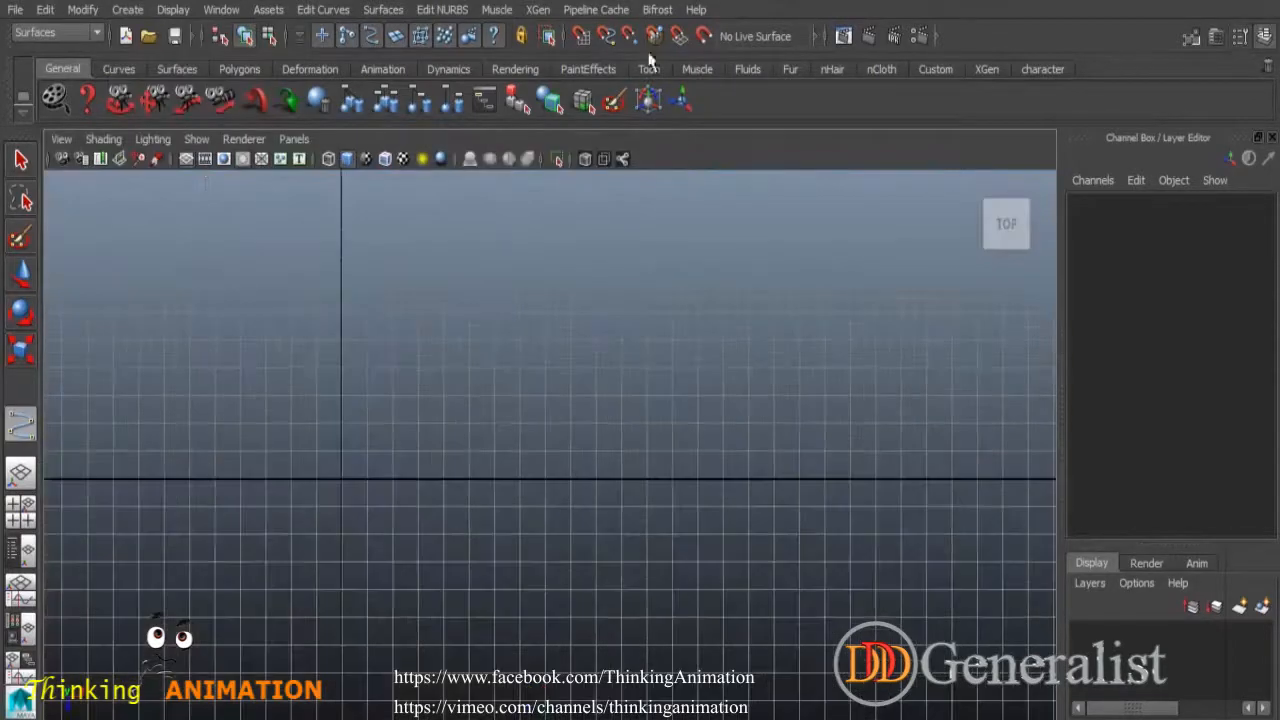
# Draw an eight-point CV curve forming an L with a rounded bottom corner.
pyautogui.click(316, 284)
pyautogui.click(214, 286)
pyautogui.click(165, 286)
pyautogui.click(140, 313)
pyautogui.click(140, 369)
pyautogui.click(141, 424)
pyautogui.click(153, 467)
pyautogui.click(214, 478)
pyautogui.press('Return')
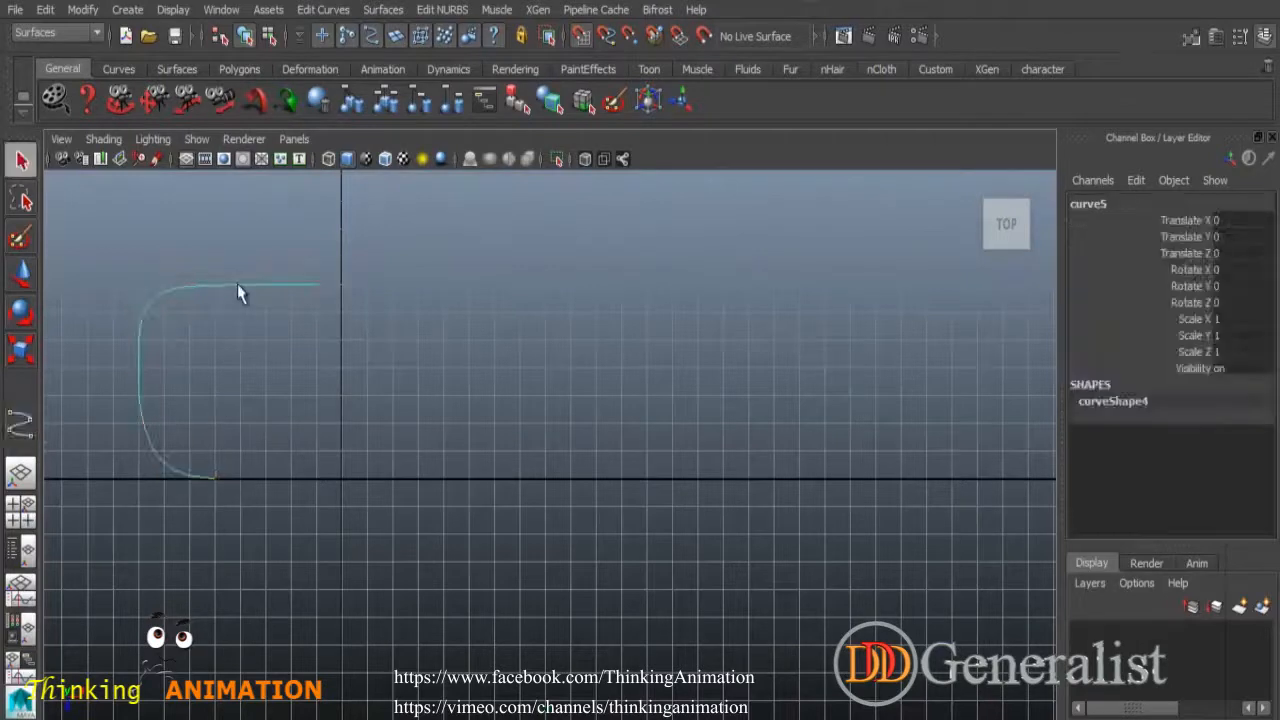
# Show the curve's control vertices and select the upper-left CV.
pyautogui.moveTo(238, 285); pyautogui.dragTo(170, 289, button='right')
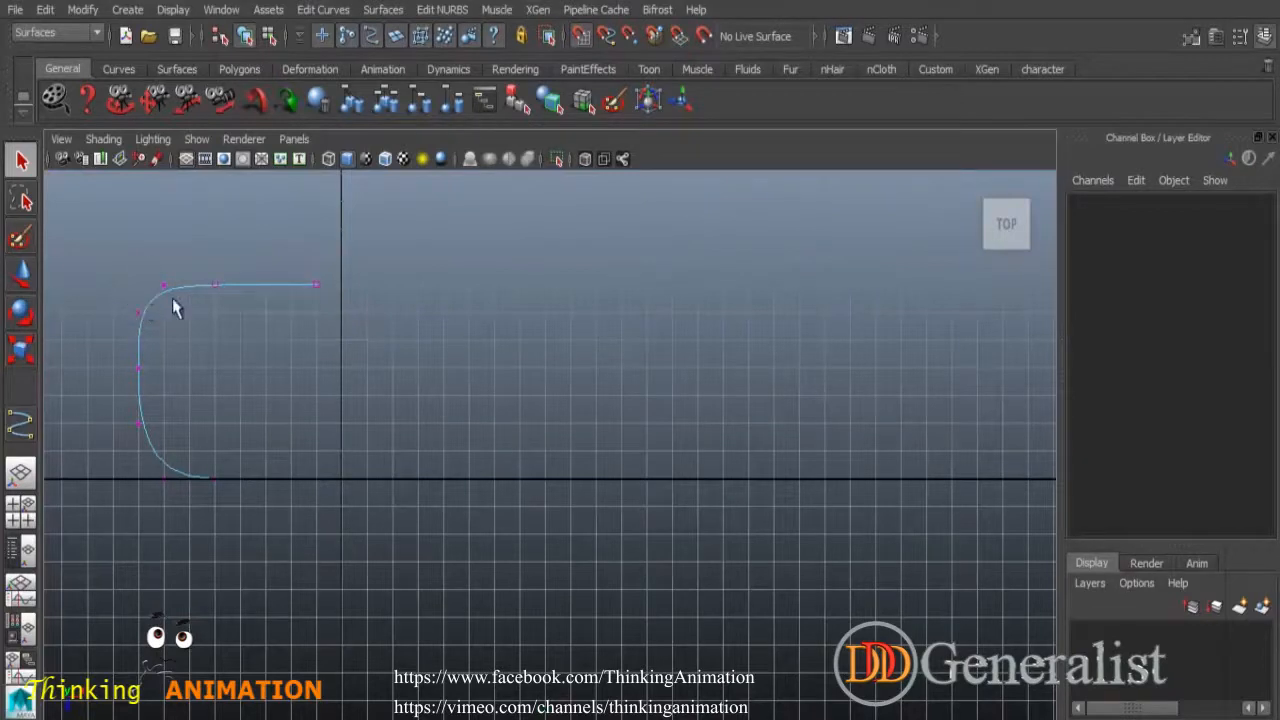
pyautogui.click(164, 287)
pyautogui.keyDown('alt'); pyautogui.moveTo(276, 257); pyautogui.dragTo(551, 403, button='middle'); pyautogui.keyUp('alt')
pyautogui.scroll(4, 537, 398)
# Apply CV Hardness to the chosen control vertex of the corner curve.
pyautogui.click(323, 9)
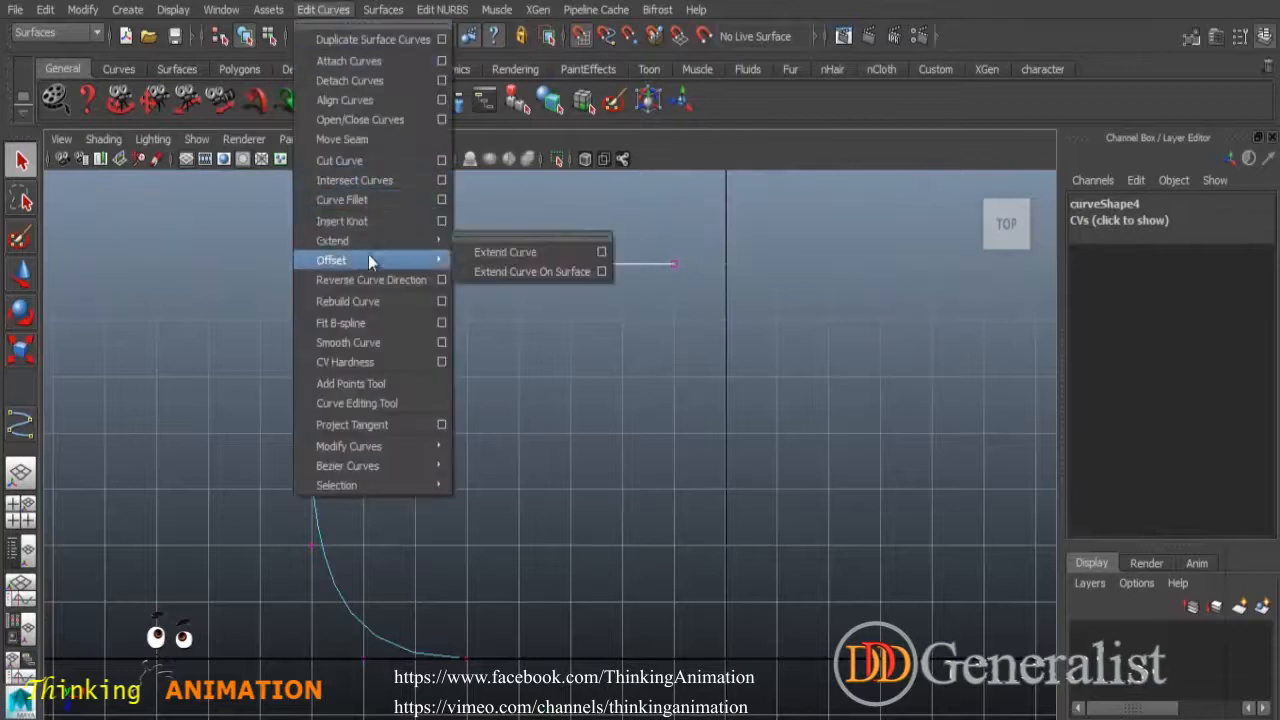
pyautogui.click(361, 365)
pyautogui.click(318, 287)
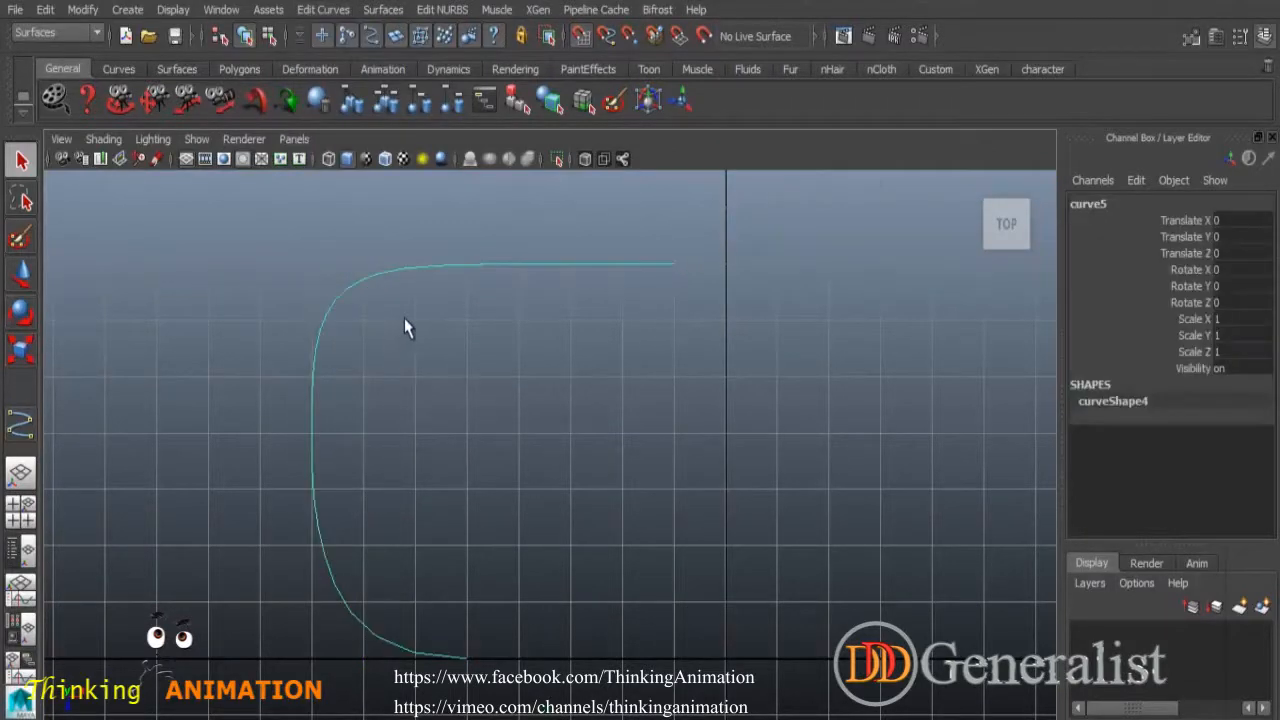
pyautogui.scroll(2, 420, 325)
pyautogui.keyDown('alt'); pyautogui.moveTo(395, 283); pyautogui.dragTo(471, 414, button='middle'); pyautogui.keyUp('alt')
# Tighten the corner by moving a top-edge CV left and the corner CV up-right.
pyautogui.moveTo(406, 309); pyautogui.dragTo(345, 311, button='right')
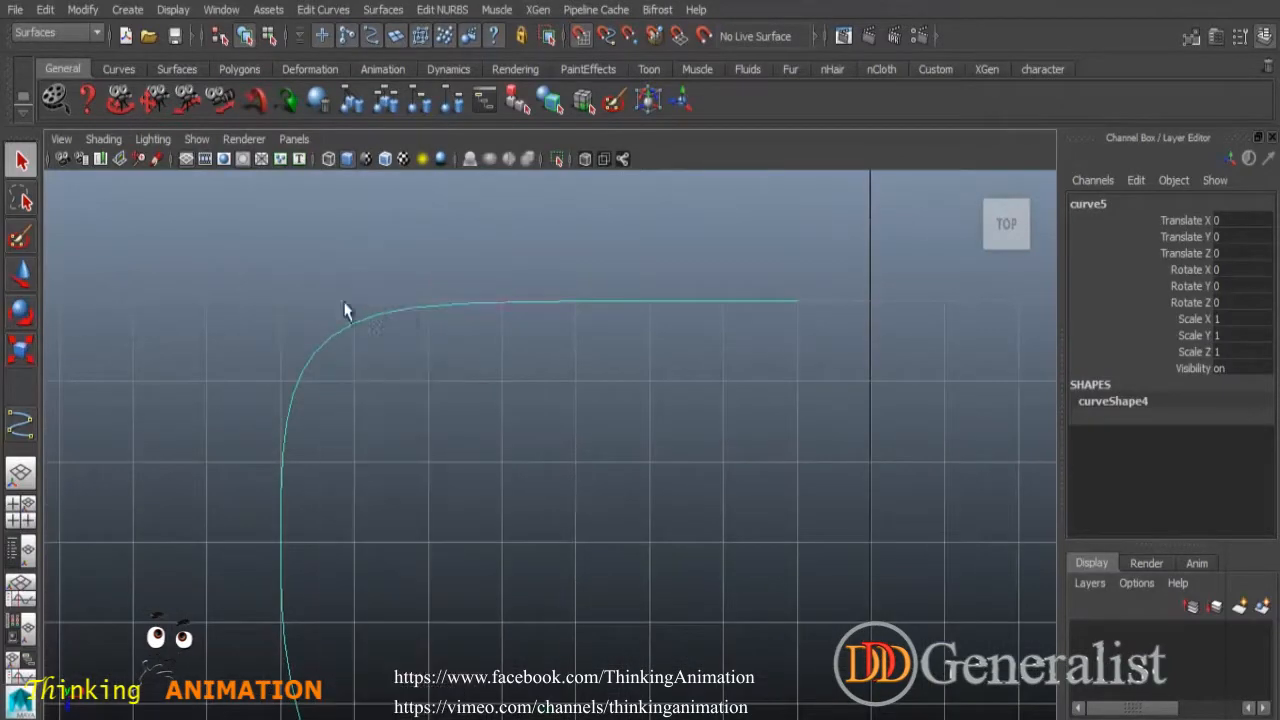
pyautogui.moveTo(539, 333); pyautogui.dragTo(490, 292)
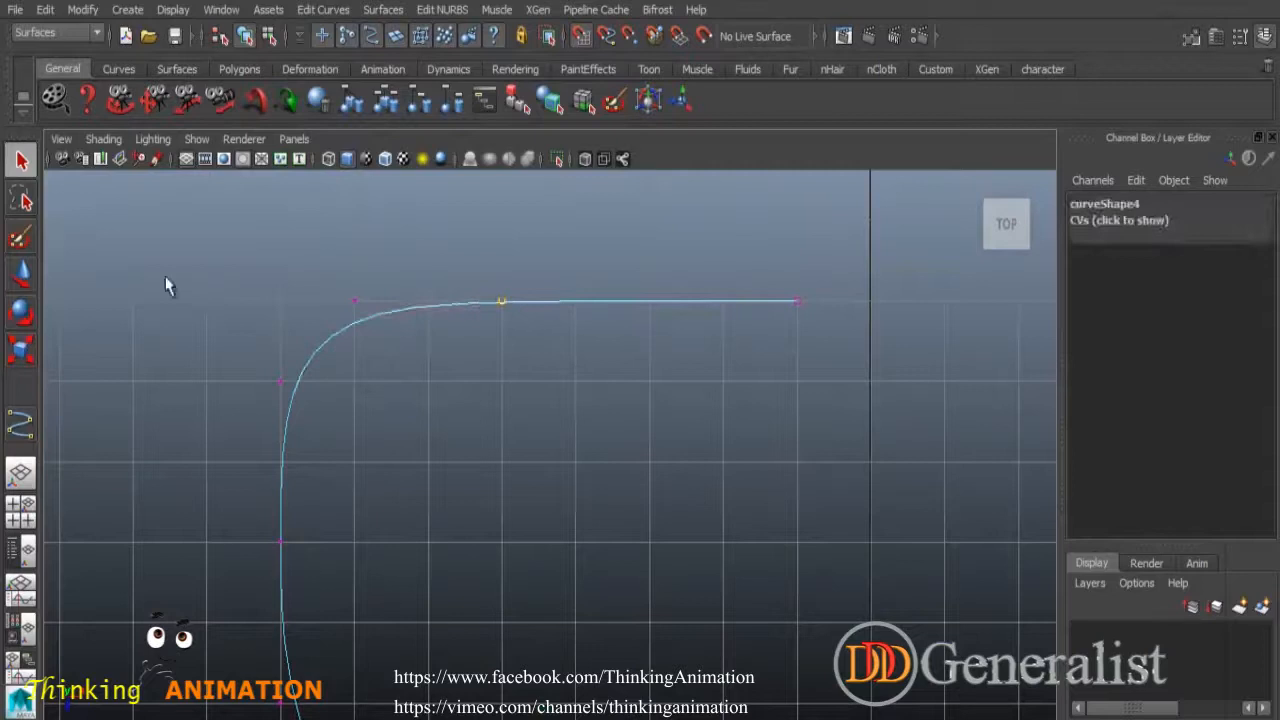
pyautogui.click(20, 272)
pyautogui.moveTo(590, 300); pyautogui.dragTo(503, 300)
pyautogui.click(279, 379)
pyautogui.moveTo(279, 379); pyautogui.dragTo(342, 315)
pyautogui.click(350, 315)
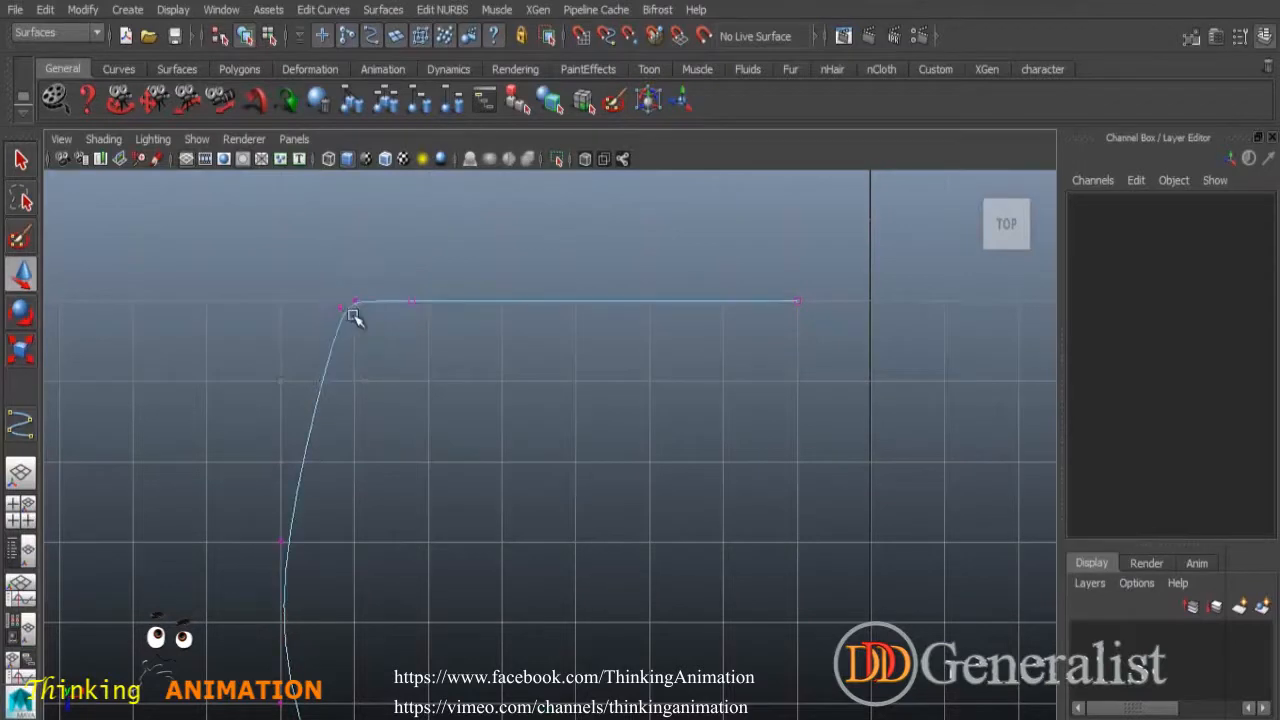
# Return to object mode, select the whole curve and delete it.
pyautogui.scroll(3, 352, 313)
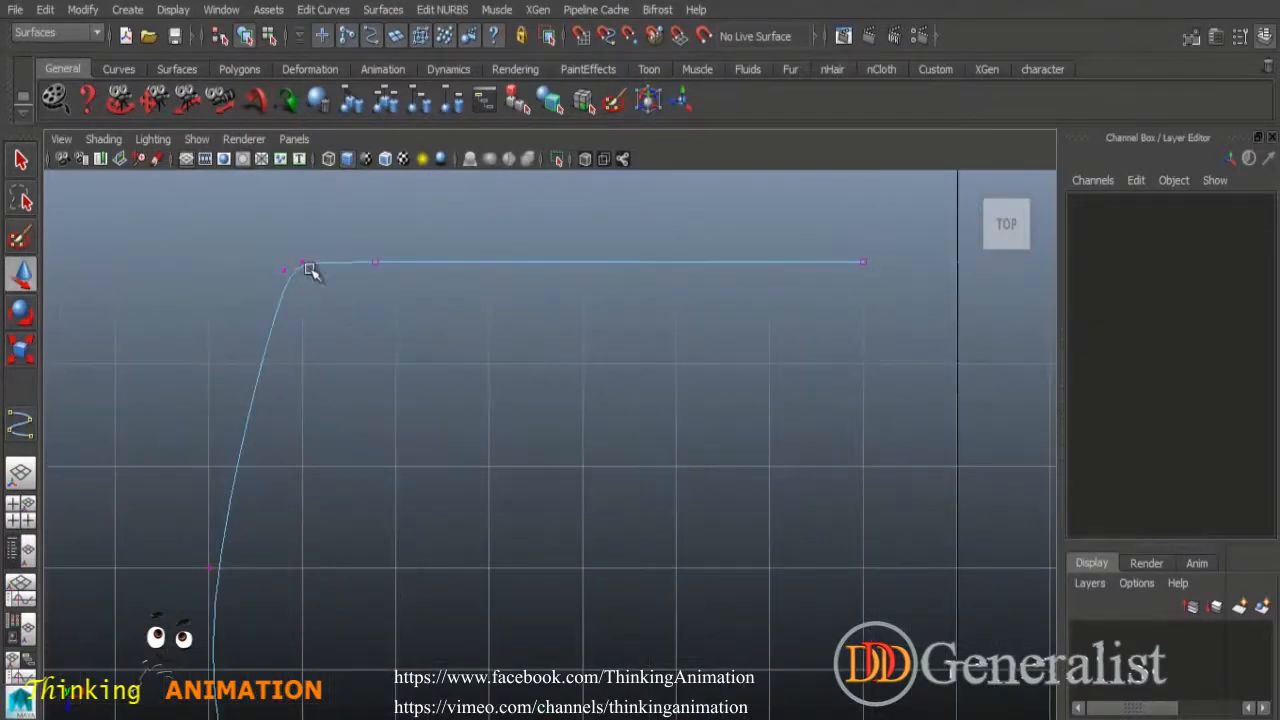
pyautogui.moveTo(503, 260); pyautogui.dragTo(601, 249, button='right')
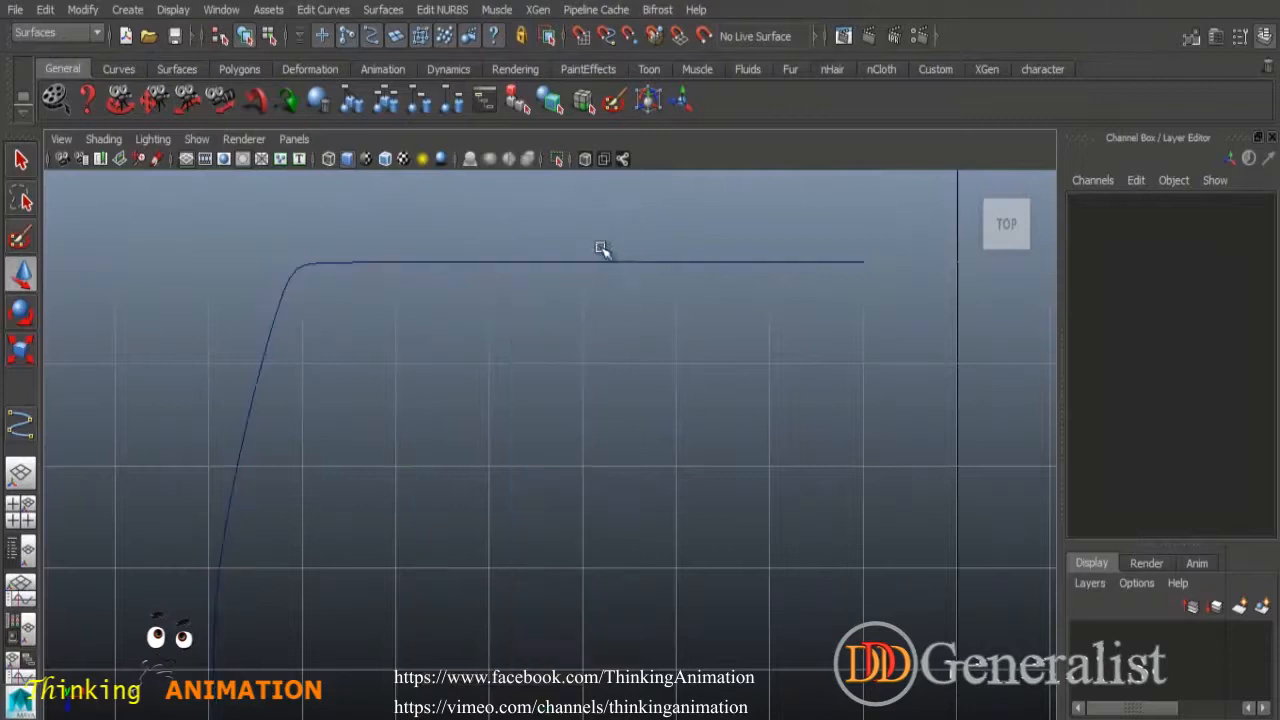
pyautogui.moveTo(601, 249); pyautogui.dragTo(645, 343)
pyautogui.press('Delete')
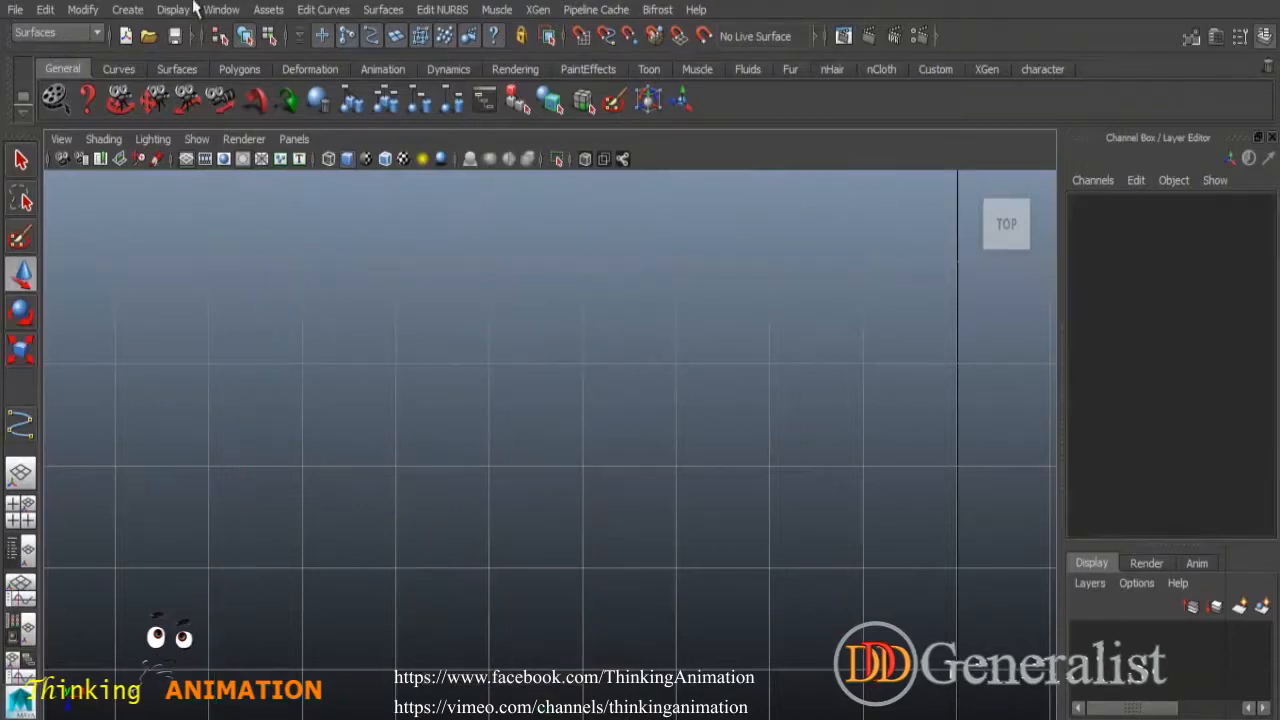
# Draw a fourteen-point CV curve sweeping in a hook and S-bend across the top view.
pyautogui.click(127, 9)
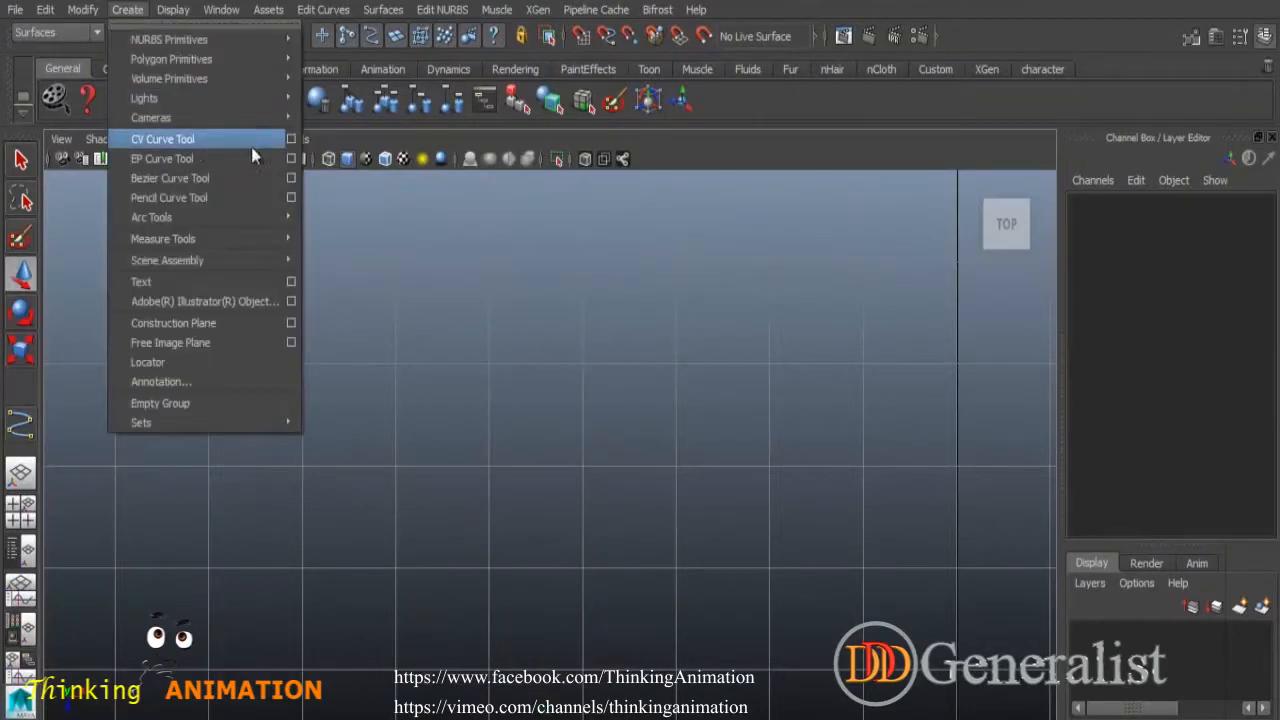
pyautogui.click(200, 139)
pyautogui.click(596, 279)
pyautogui.click(435, 305)
pyautogui.click(384, 404)
pyautogui.click(427, 520)
pyautogui.click(600, 583)
pyautogui.click(729, 555)
pyautogui.click(692, 455)
pyautogui.click(660, 411)
pyautogui.click(655, 375)
pyautogui.click(757, 359)
pyautogui.click(872, 397)
pyautogui.click(932, 353)
pyautogui.click(892, 296)
pyautogui.click(782, 250)
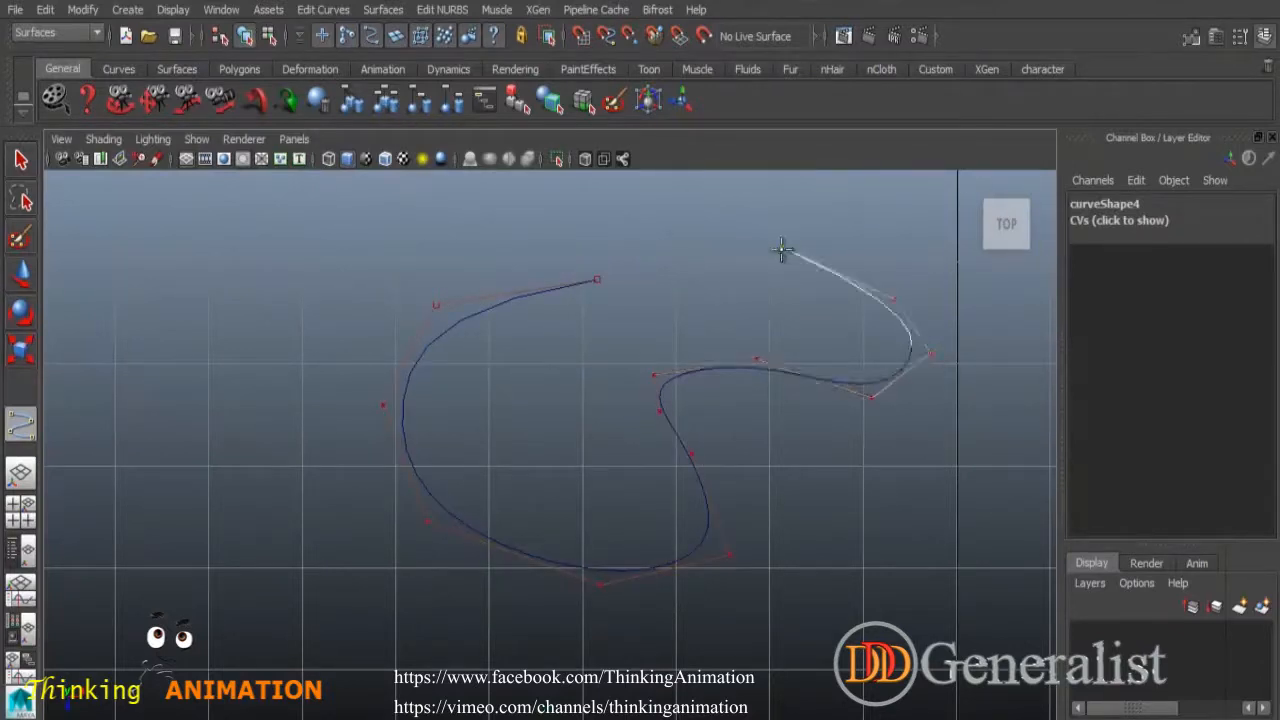
pyautogui.press('Return')
# Show the curve's control vertices and select one in the middle.
pyautogui.moveTo(676, 382); pyautogui.dragTo(598, 344, button='right')
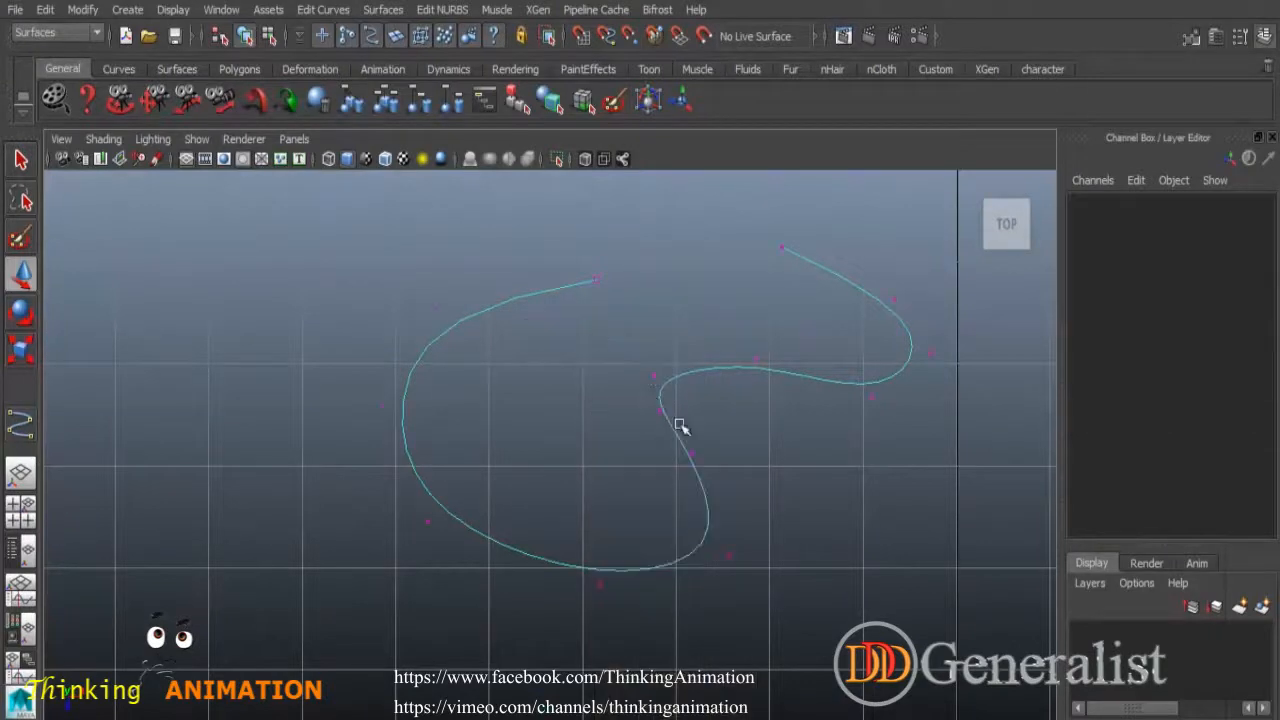
pyautogui.click(653, 374)
pyautogui.click(323, 9)
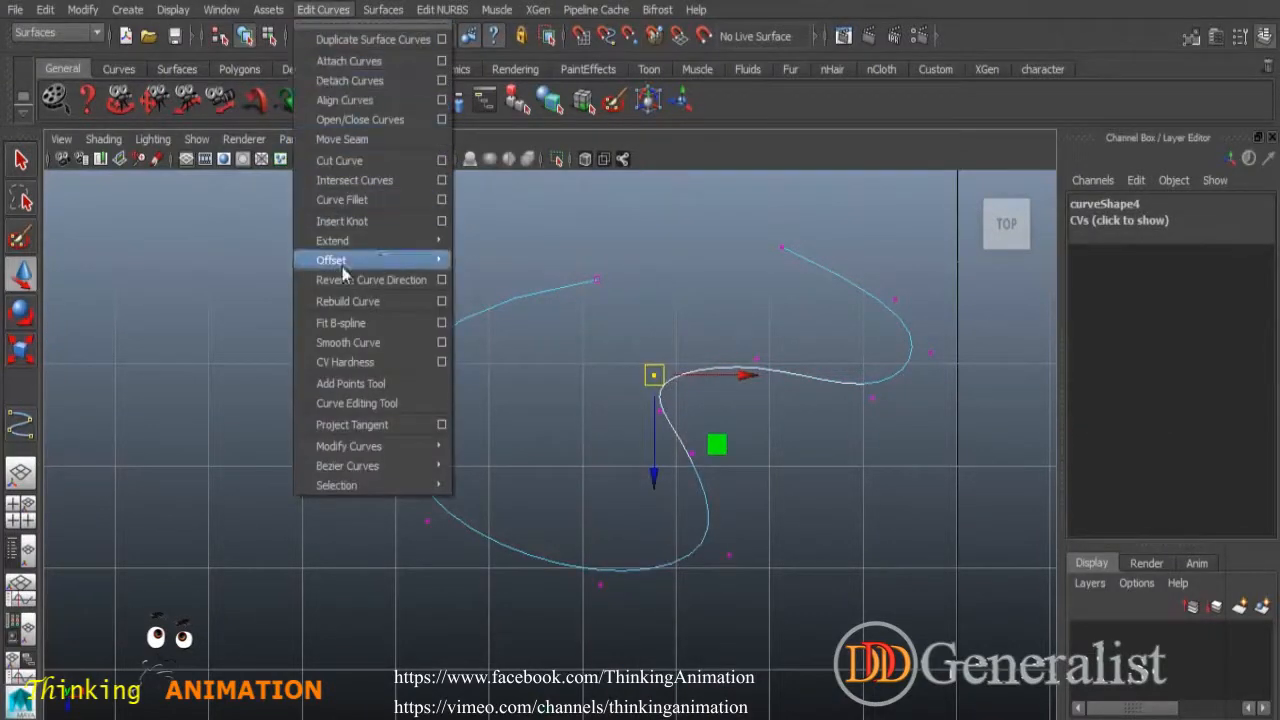
# Harden the middle CV, undo back to a smooth bend, then re-harden it for a sharp kink.
pyautogui.click(352, 362)
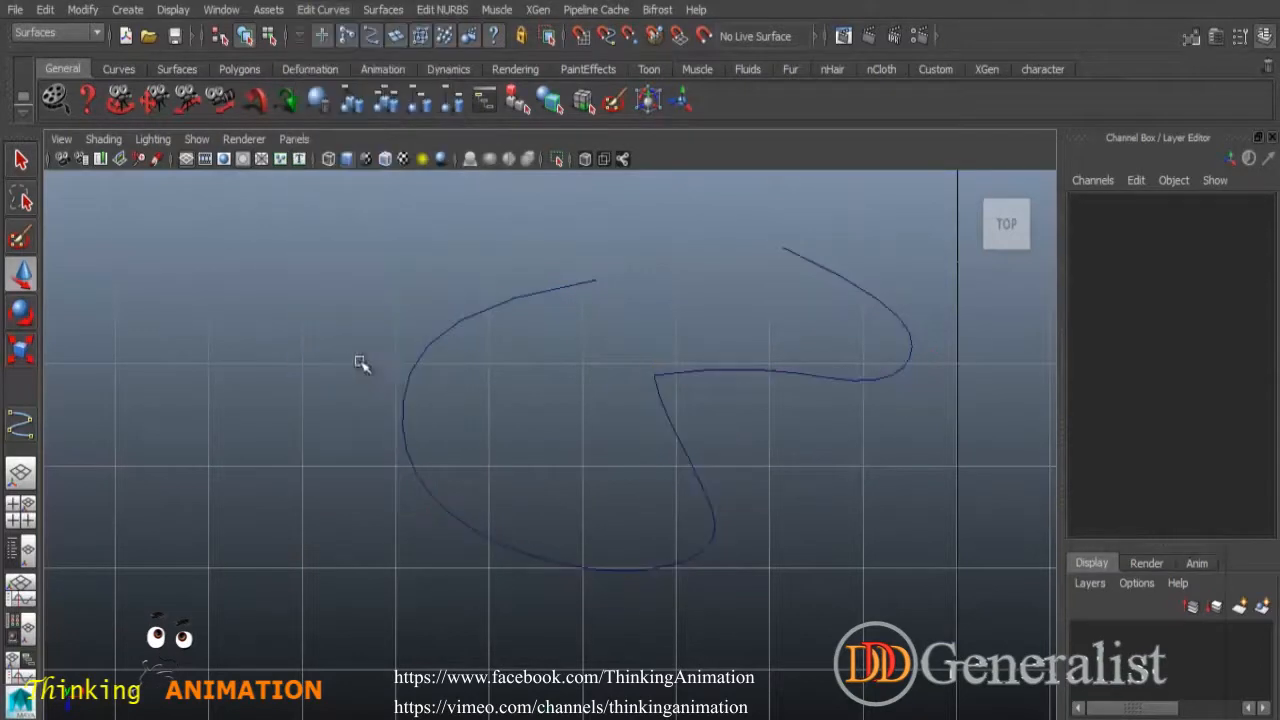
pyautogui.scroll(5, 714, 457)
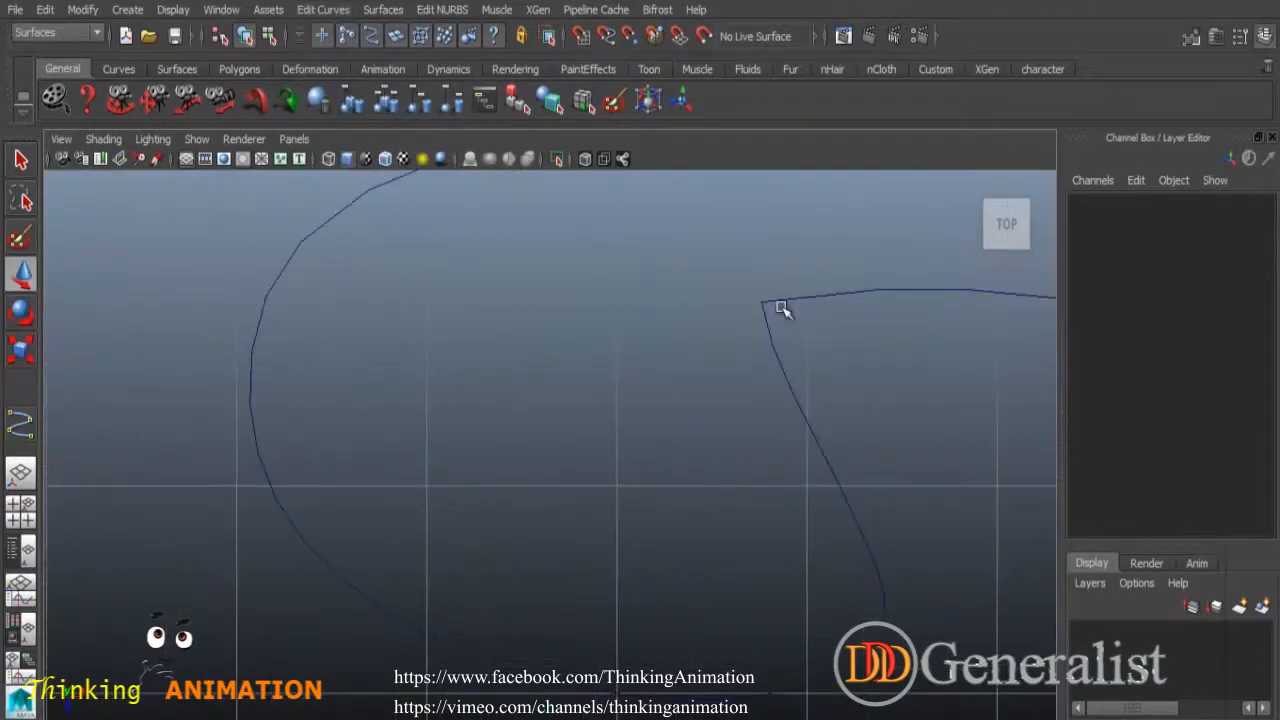
pyautogui.keyDown('alt'); pyautogui.moveTo(820, 331); pyautogui.dragTo(757, 350, button='middle'); pyautogui.keyUp('alt')
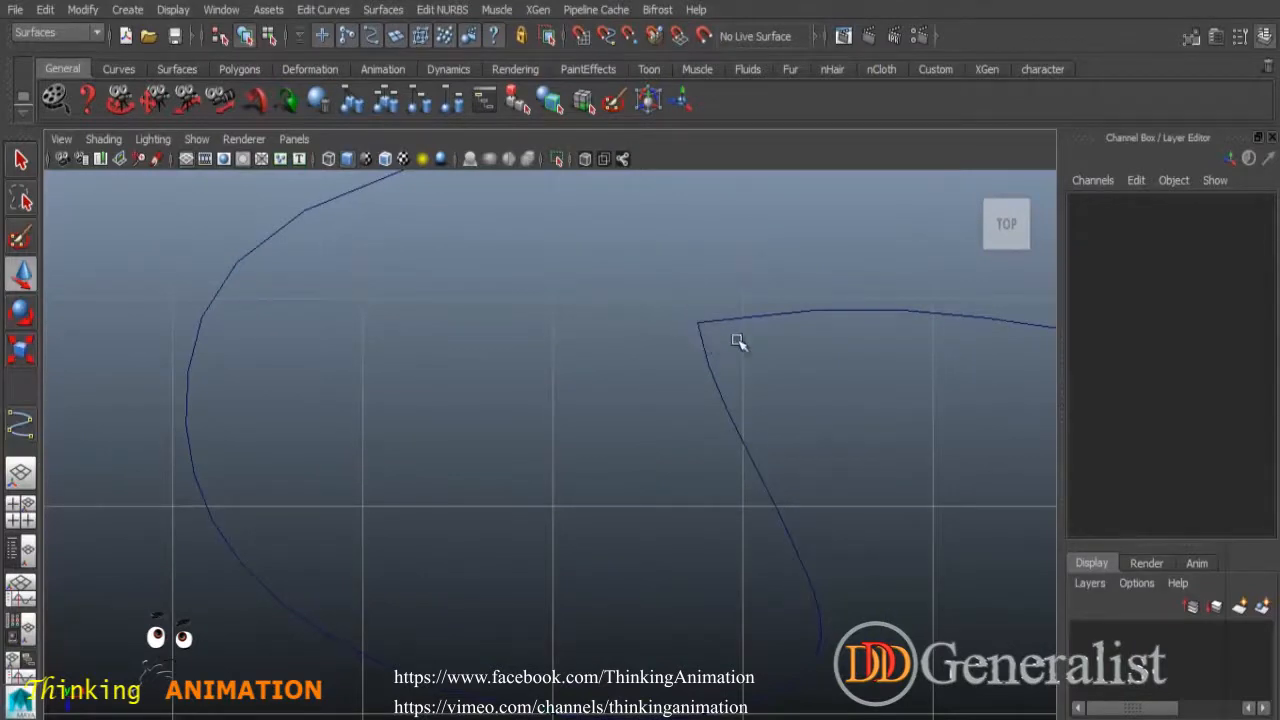
pyautogui.hotkey('ctrl', 'z')
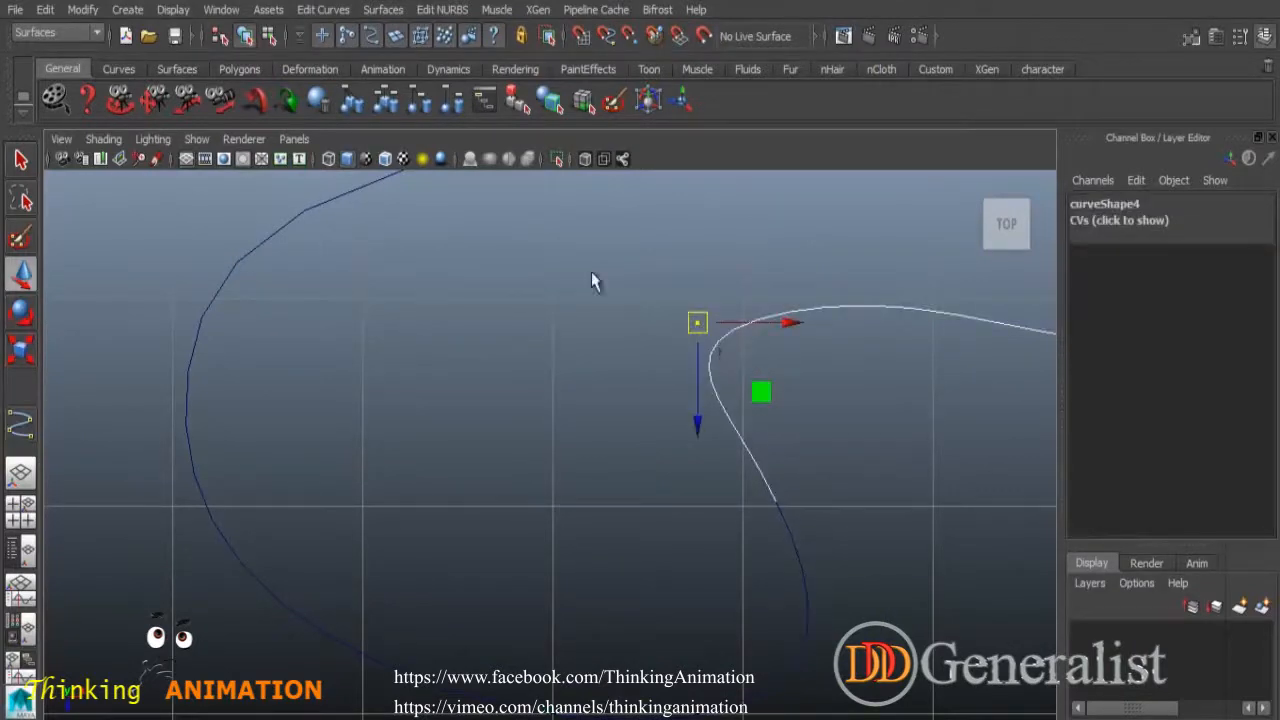
pyautogui.click(323, 9)
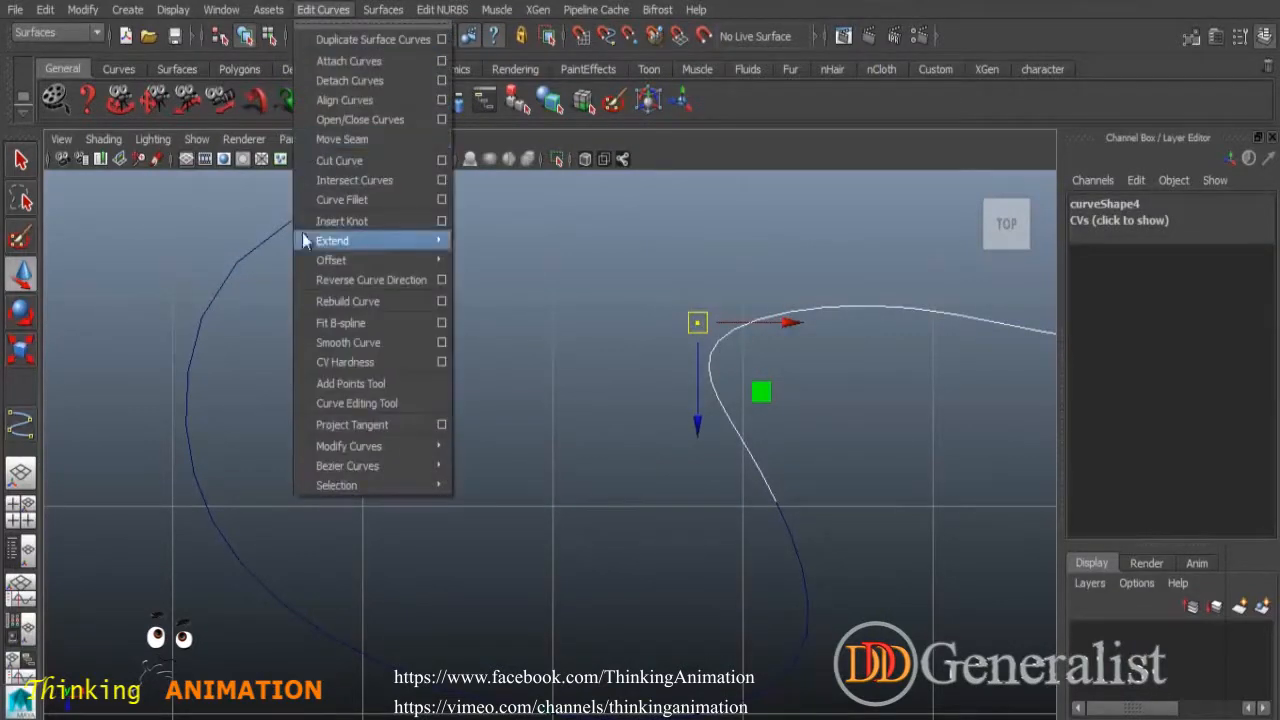
pyautogui.click(352, 364)
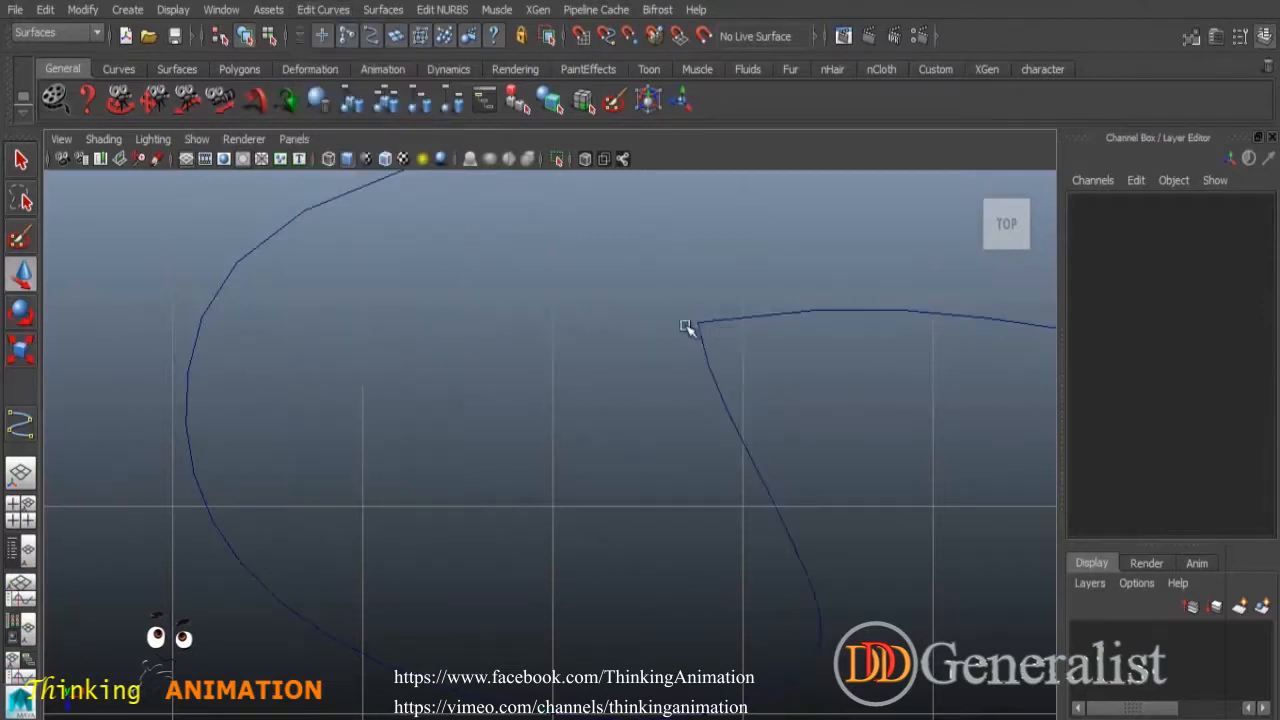
pyautogui.scroll(-5, 680, 320)
pyautogui.scroll(2, 700, 343)
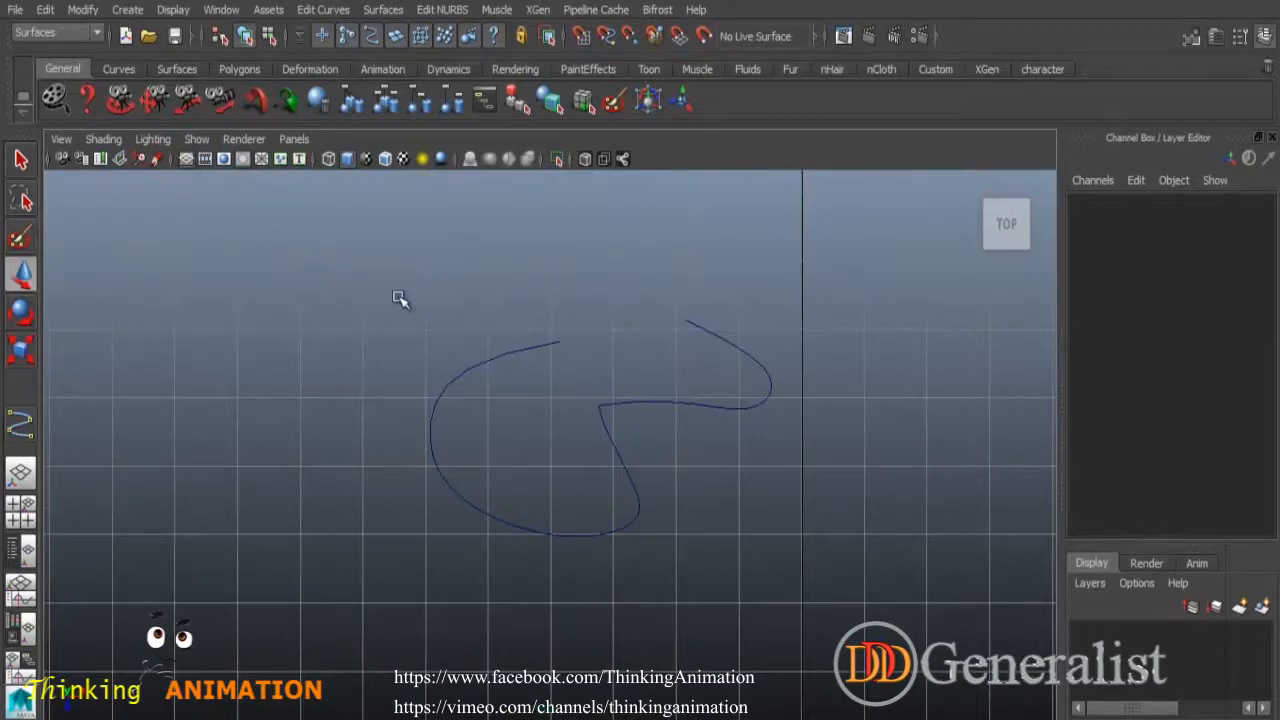
# Look through the remaining Edit Curves operations without choosing any of them.
pyautogui.click(323, 9)
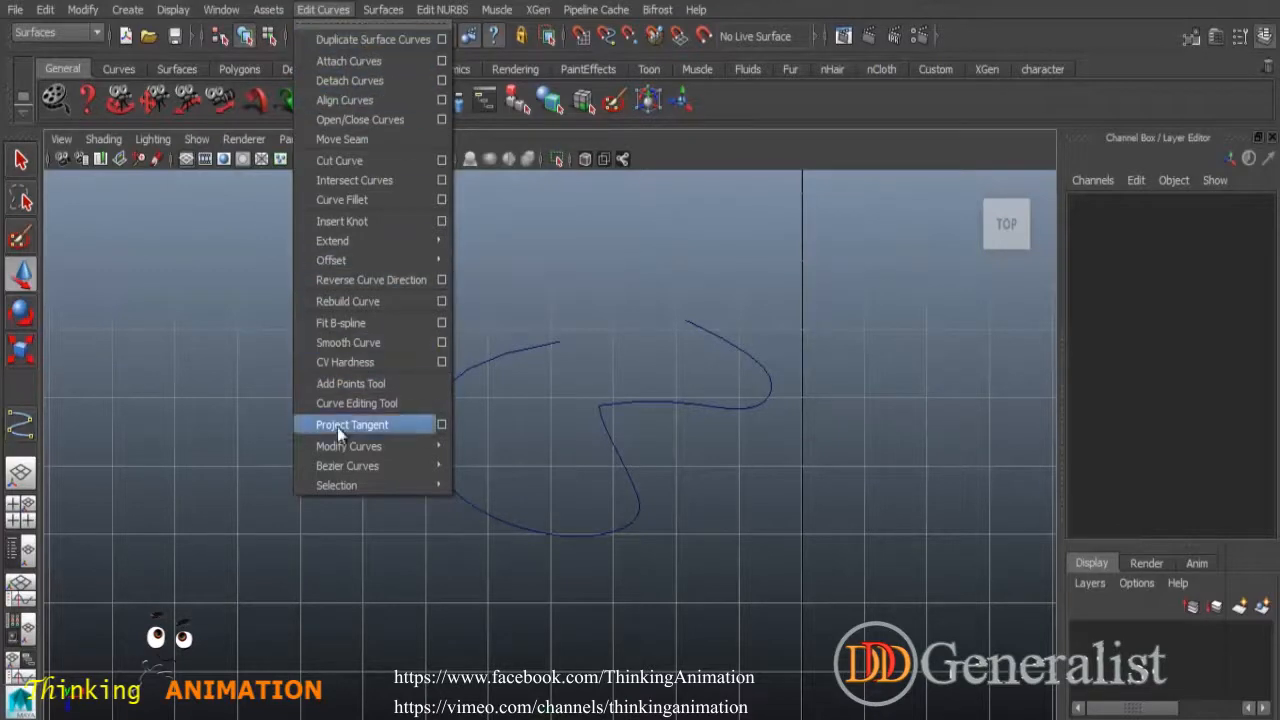
pyautogui.moveTo(339, 490)
pyautogui.moveTo(349, 446)
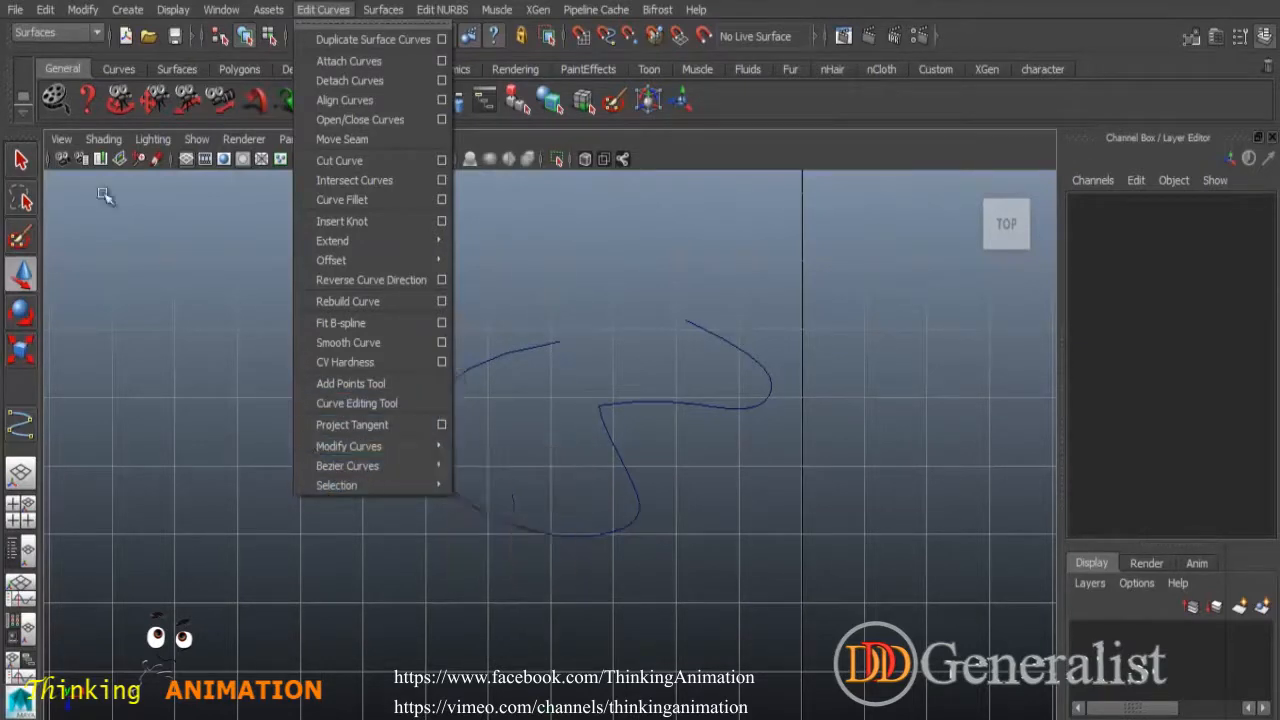
pyautogui.click(22, 160)
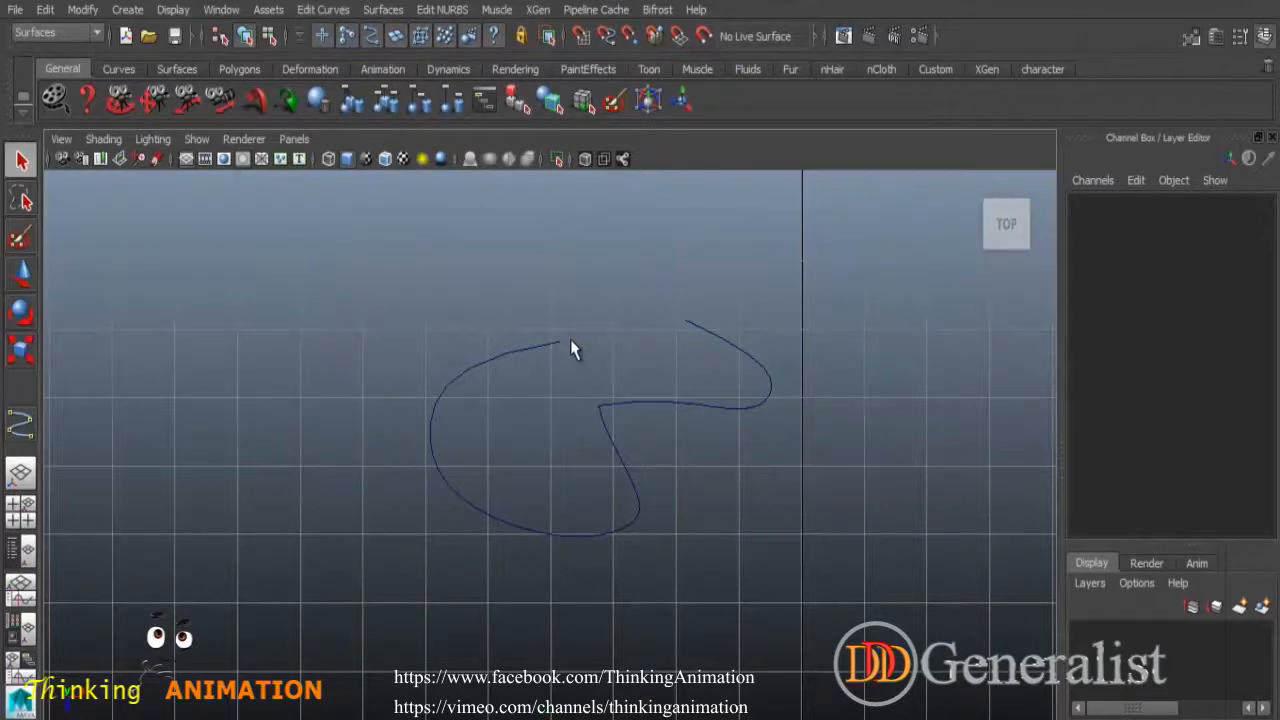
# Dismiss the Edit Curves menu and delete the hardened looping CV curve.
pyautogui.click(323, 10)
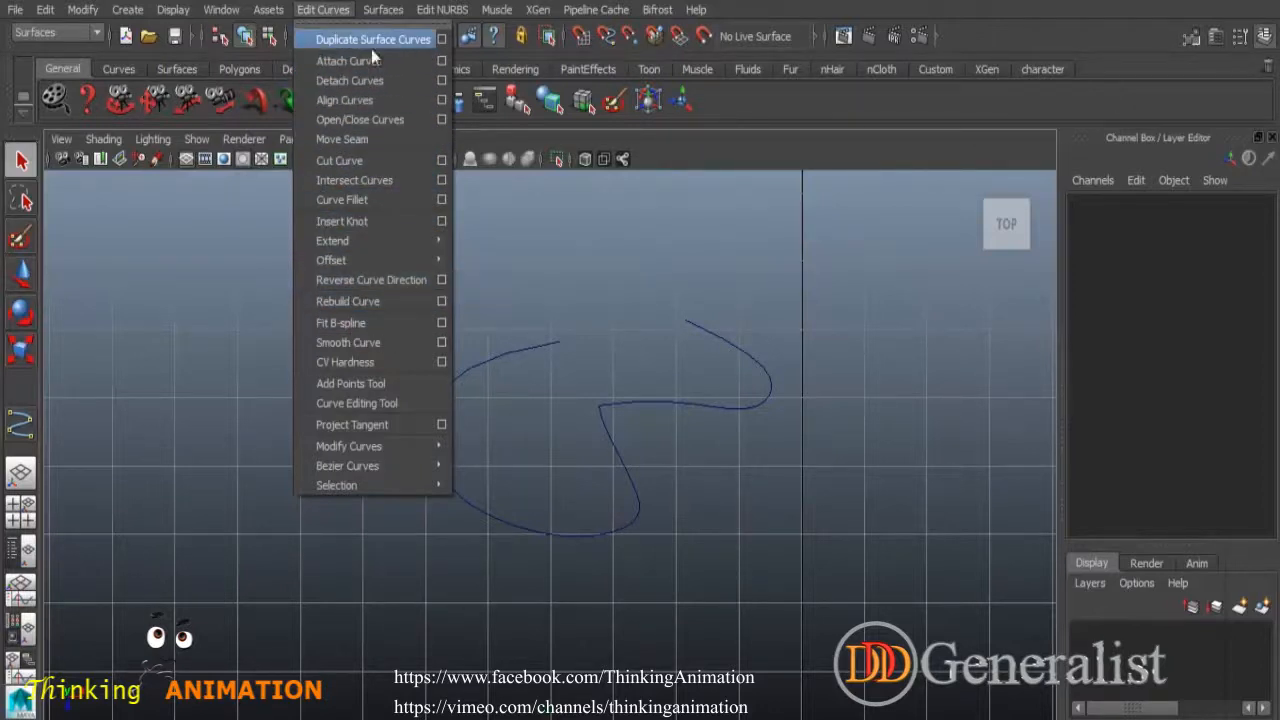
pyautogui.click(586, 271)
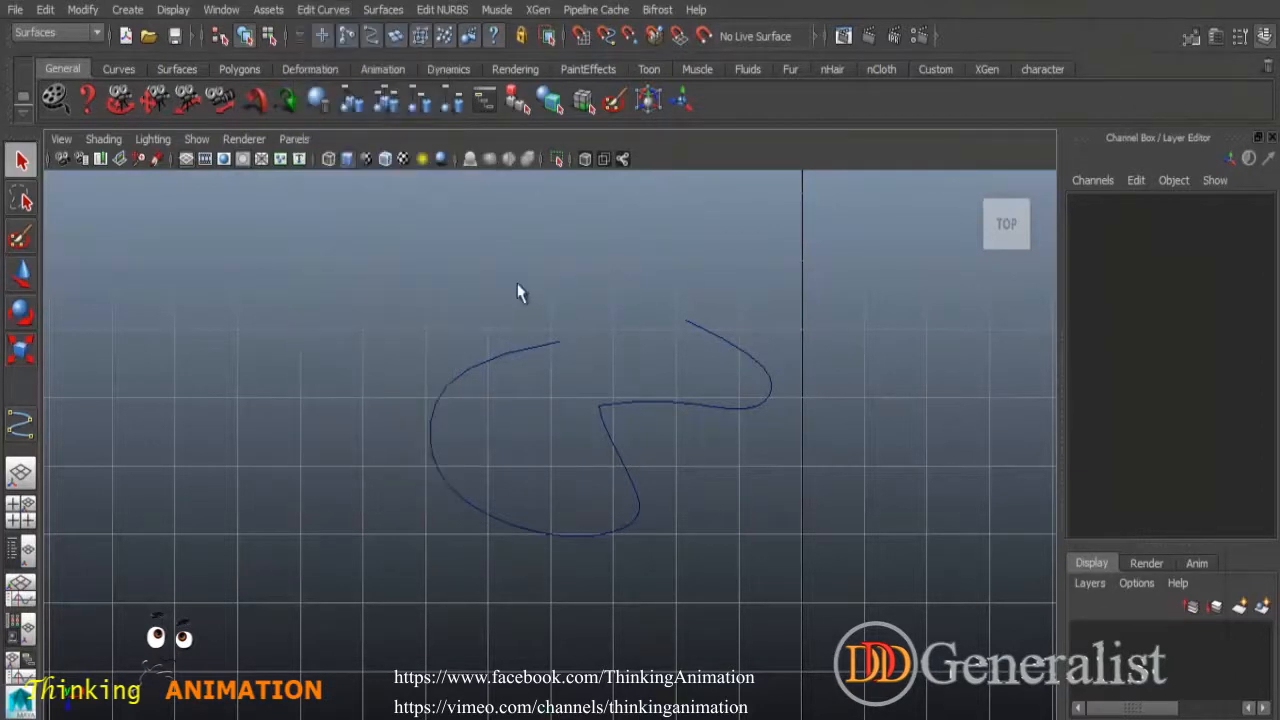
pyautogui.moveTo(517, 289); pyautogui.dragTo(818, 562)
pyautogui.press('Delete')
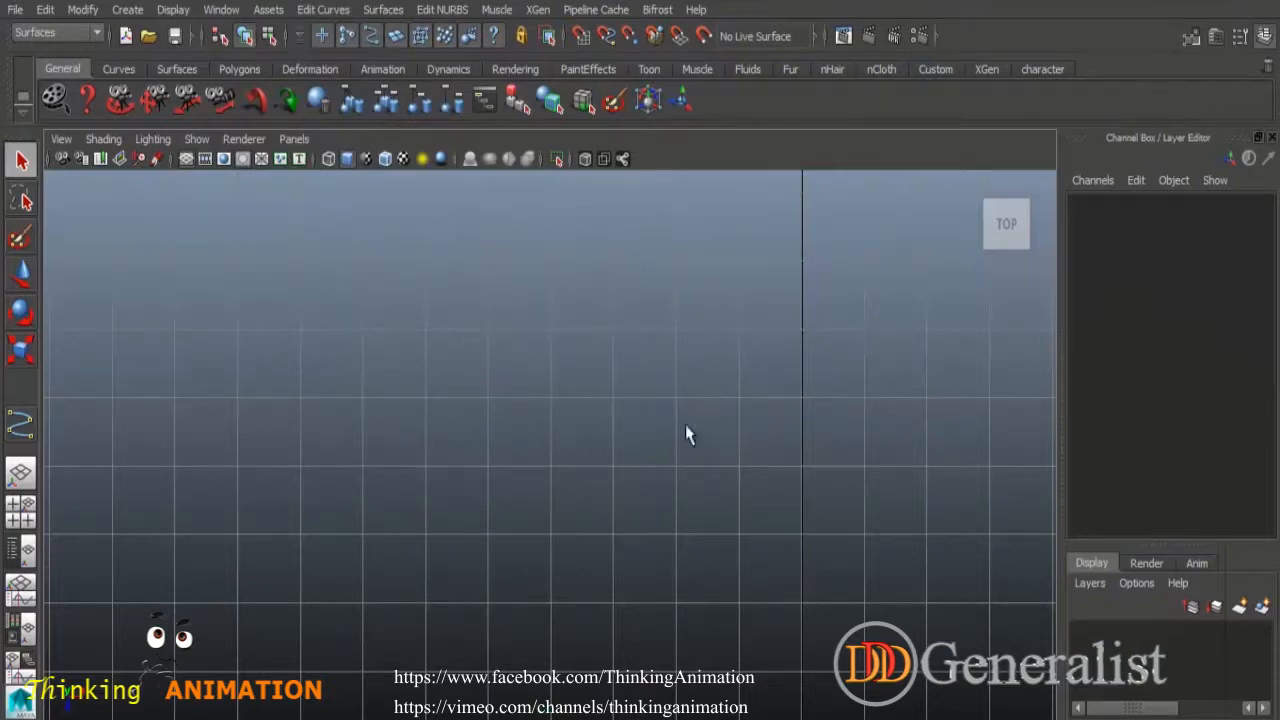
# Create a NURBS sphere and frame it in the perspective view.
pyautogui.click(128, 10)
pyautogui.moveTo(148, 38)
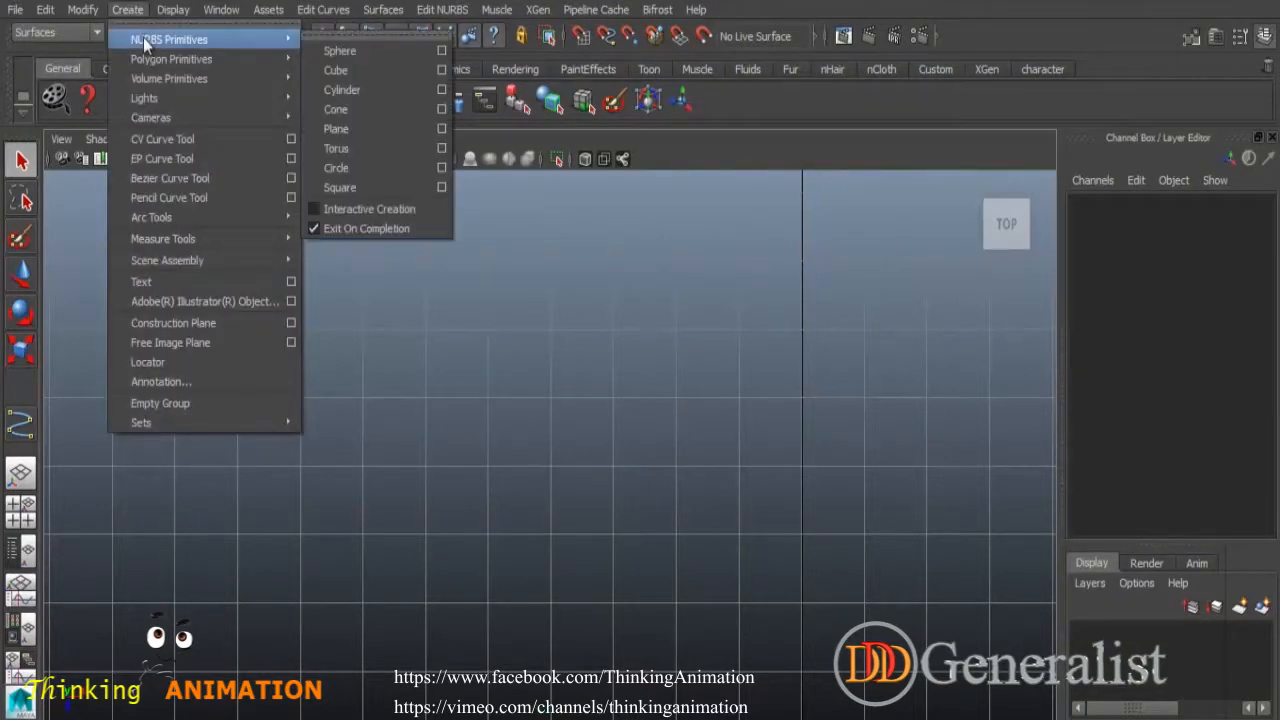
pyautogui.click(351, 50)
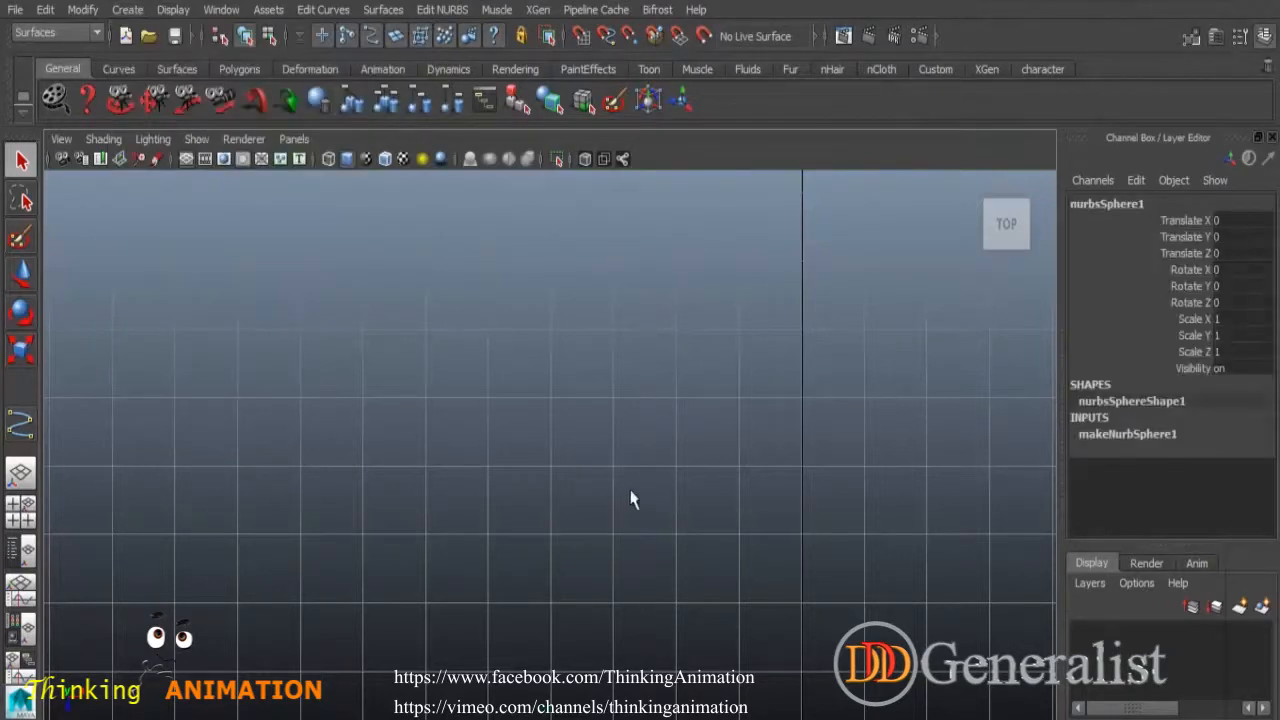
pyautogui.press('space')
pyautogui.press('space')
pyautogui.keyDown('alt'); pyautogui.moveTo(817, 540); pyautogui.dragTo(647, 556, button='right'); pyautogui.keyUp('alt')
pyautogui.keyDown('alt'); pyautogui.moveTo(647, 556); pyautogui.dragTo(577, 562); pyautogui.keyUp('alt')
pyautogui.keyDown('alt'); pyautogui.moveTo(664, 553); pyautogui.dragTo(670, 440, button='middle'); pyautogui.keyUp('alt')
pyautogui.keyDown('alt'); pyautogui.moveTo(645, 450); pyautogui.dragTo(849, 569, button='right'); pyautogui.keyUp('alt')
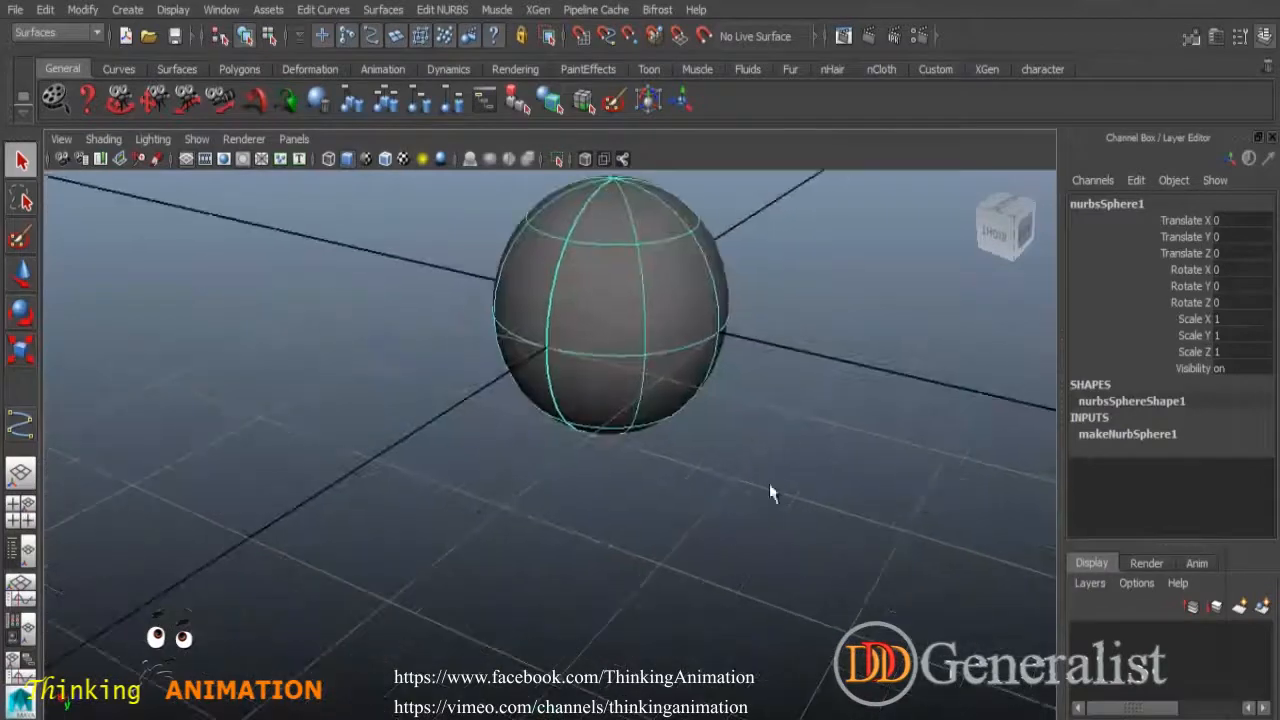
pyautogui.keyDown('alt'); pyautogui.moveTo(771, 493); pyautogui.dragTo(709, 491); pyautogui.keyUp('alt')
# Switch the sphere to isoparm selection and pick its top isoparm.
pyautogui.moveTo(652, 312); pyautogui.dragTo(646, 272, button='right')
pyautogui.click(652, 315)
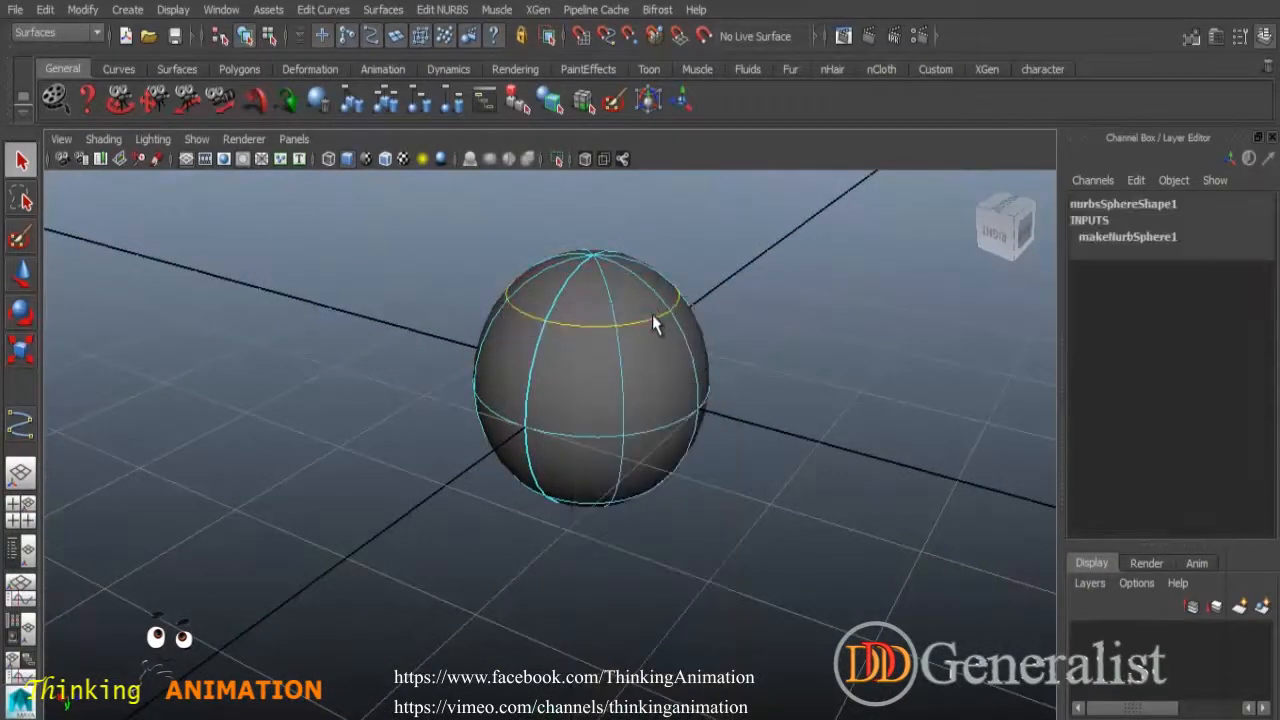
pyautogui.keyDown('shift'); pyautogui.click(683, 426); pyautogui.keyUp('shift')
pyautogui.keyDown('shift'); pyautogui.click(654, 316); pyautogui.keyUp('shift')
# Duplicate the top isoparm as duplicatedCurve1 and lift the ring above the sphere.
pyautogui.click(315, 10)
pyautogui.click(346, 40)
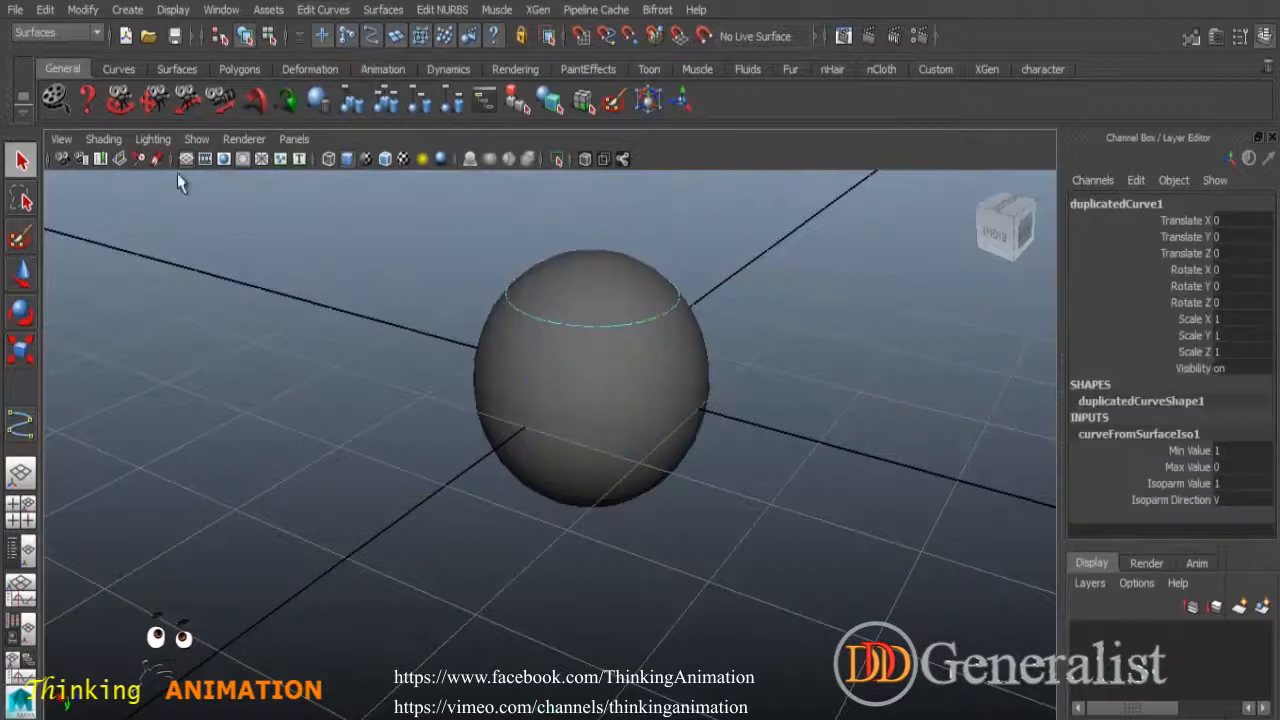
pyautogui.click(18, 272)
pyautogui.moveTo(591, 461); pyautogui.dragTo(590, 387)
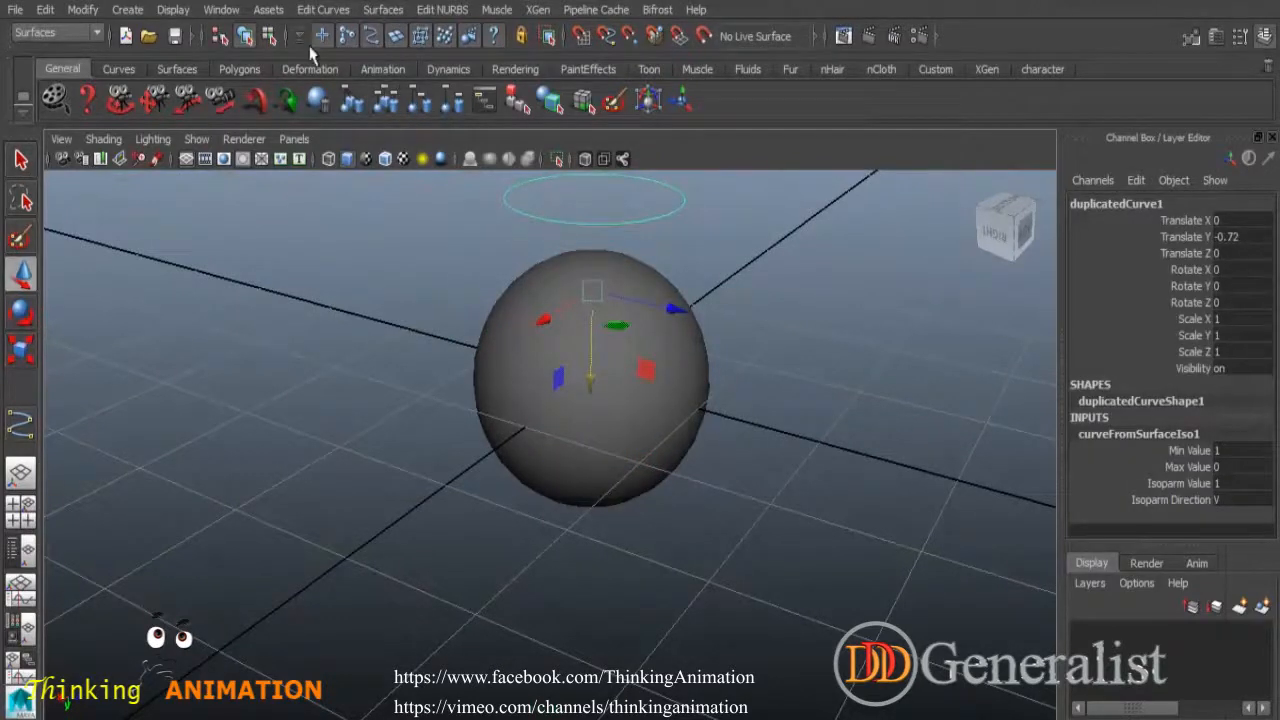
# Create a second NURBS sphere and move it beside the first along Z.
pyautogui.click(127, 10)
pyautogui.moveTo(153, 45)
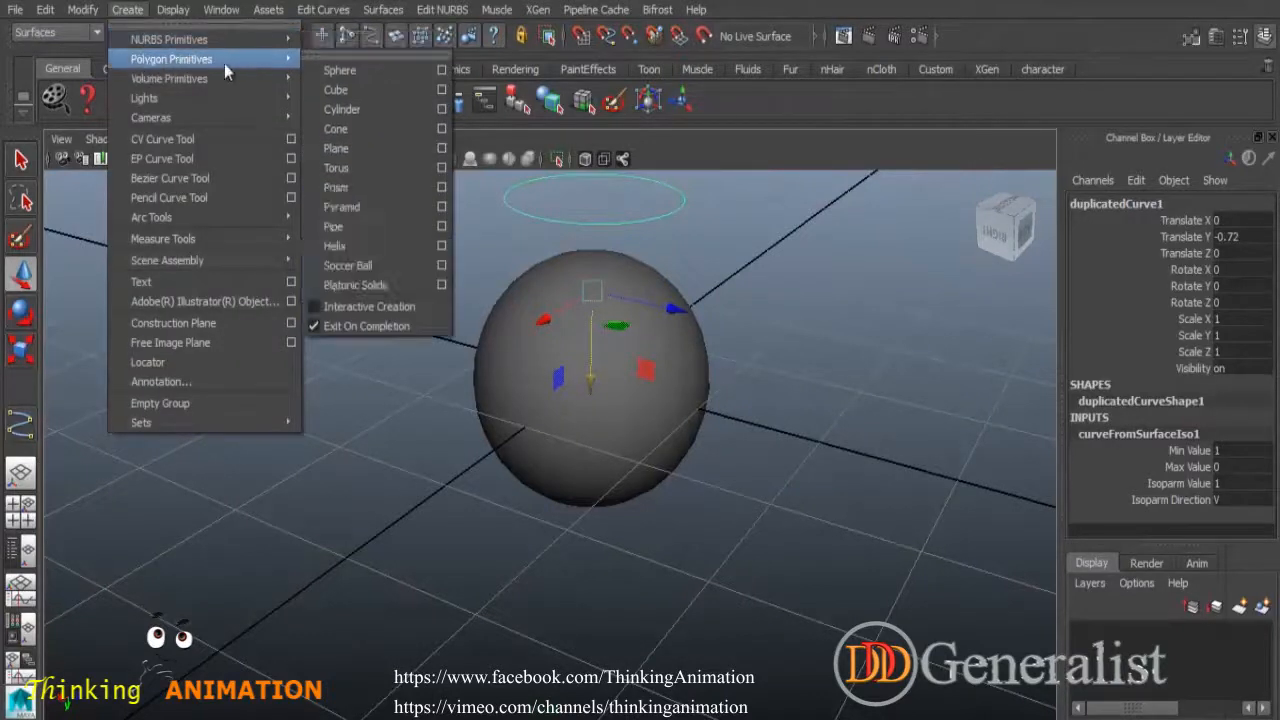
pyautogui.moveTo(179, 84)
pyautogui.moveTo(157, 39)
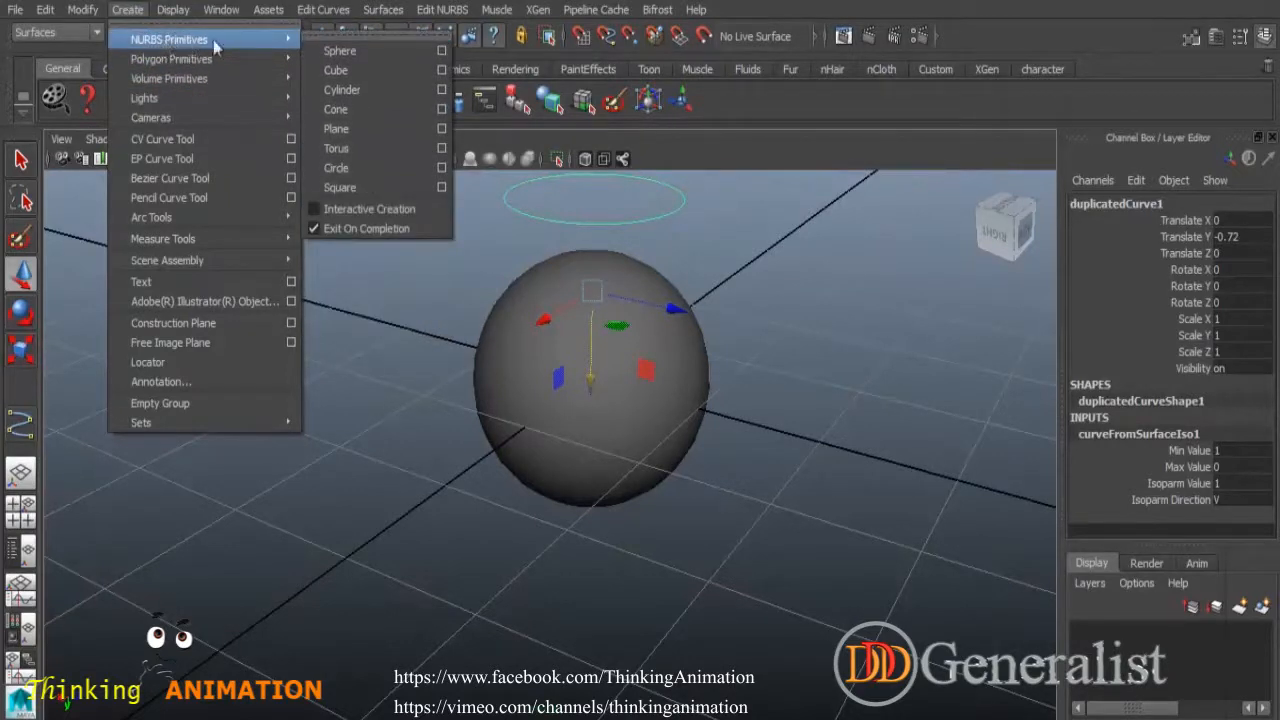
pyautogui.click(336, 53)
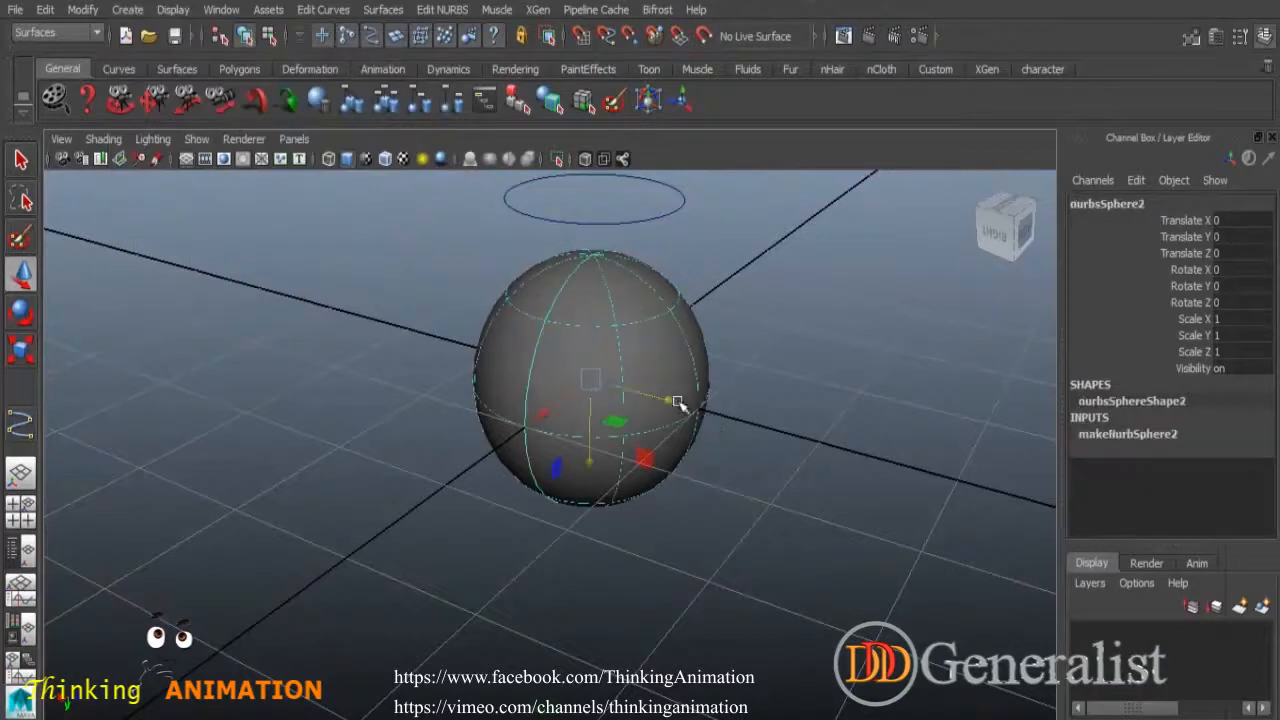
pyautogui.moveTo(677, 402); pyautogui.dragTo(371, 337)
# Duplicate a vertical isoparm of the new sphere as duplicatedCurve2, then deselect it.
pyautogui.moveTo(350, 278); pyautogui.dragTo(353, 230, button='right')
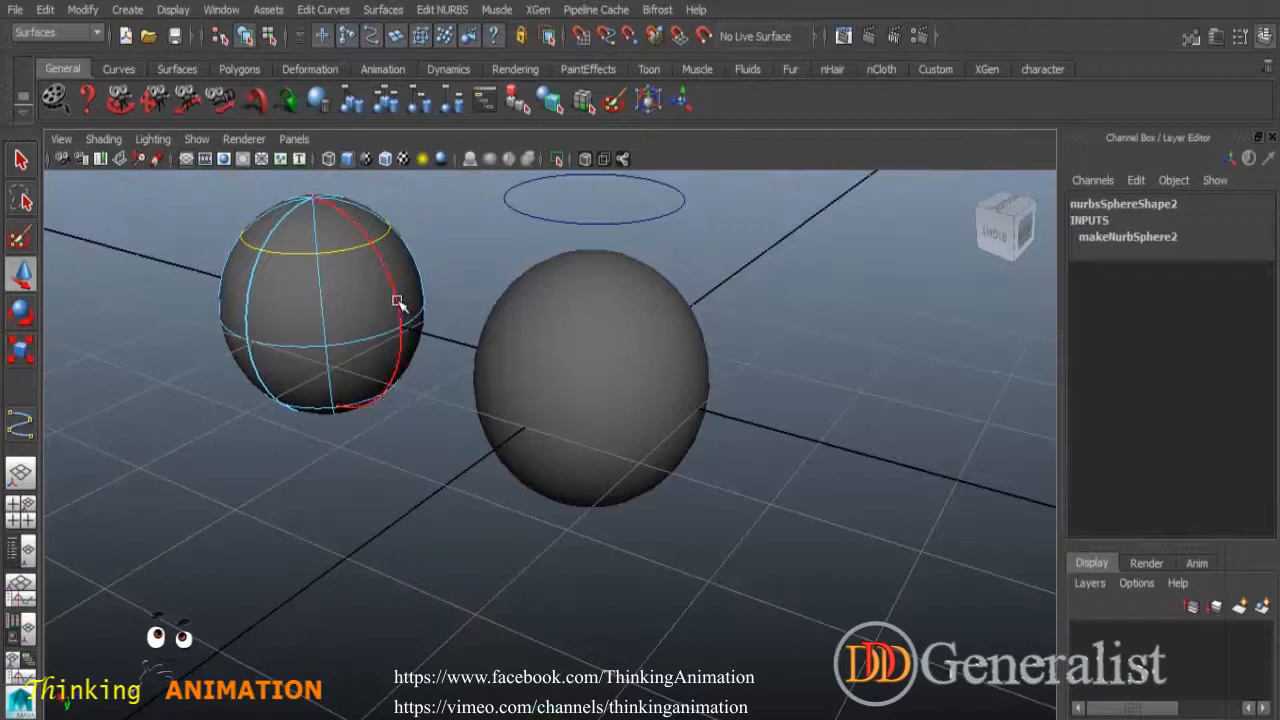
pyautogui.click(333, 10)
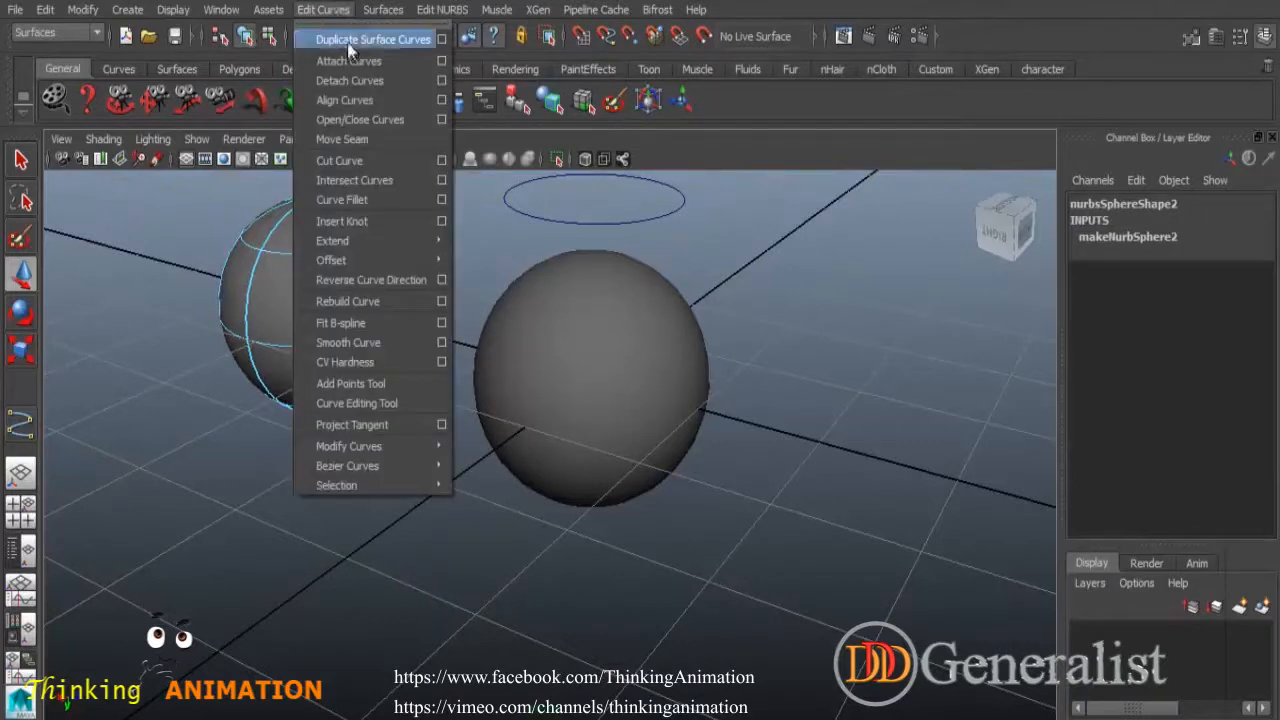
pyautogui.click(347, 41)
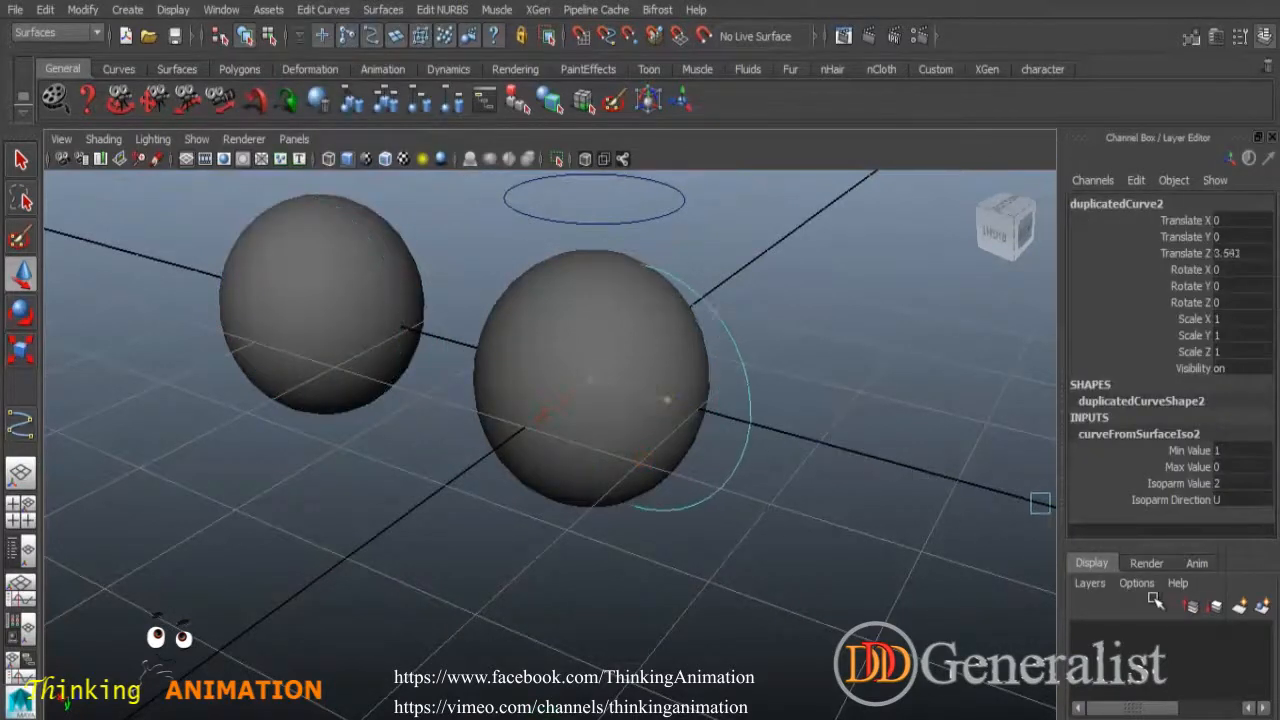
pyautogui.click(880, 530)
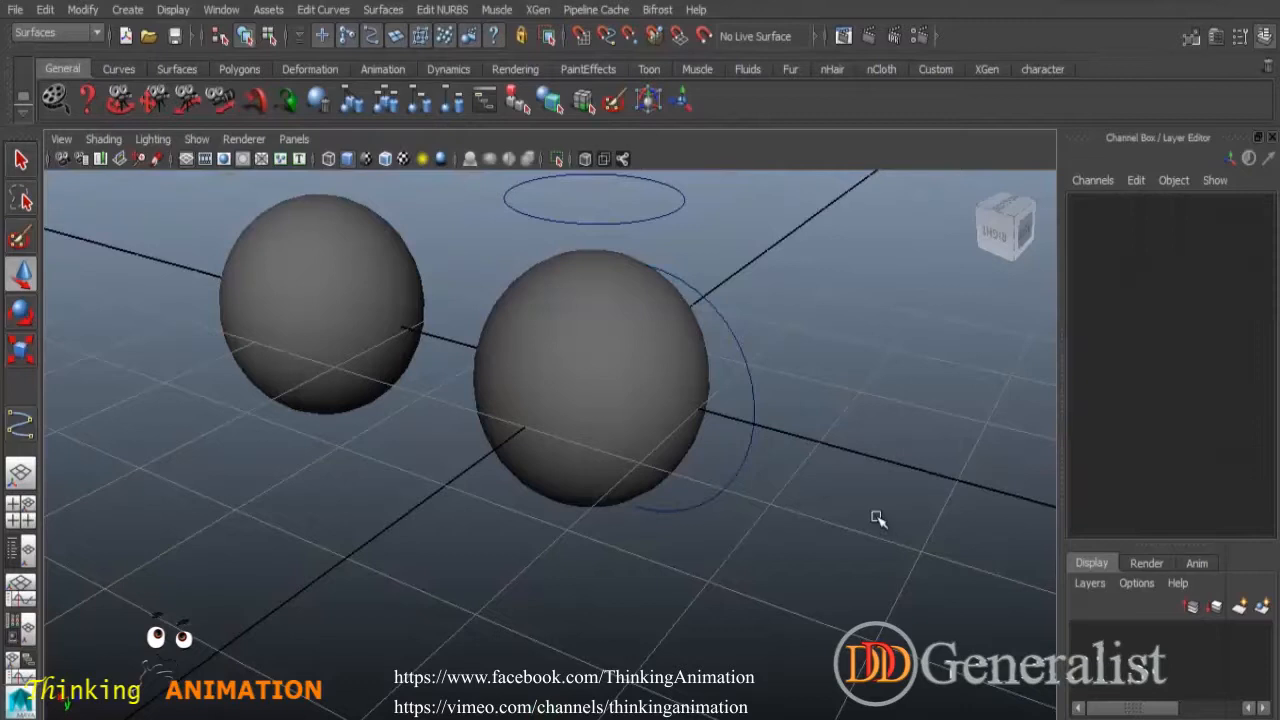
pyautogui.scroll(-5, 838, 488)
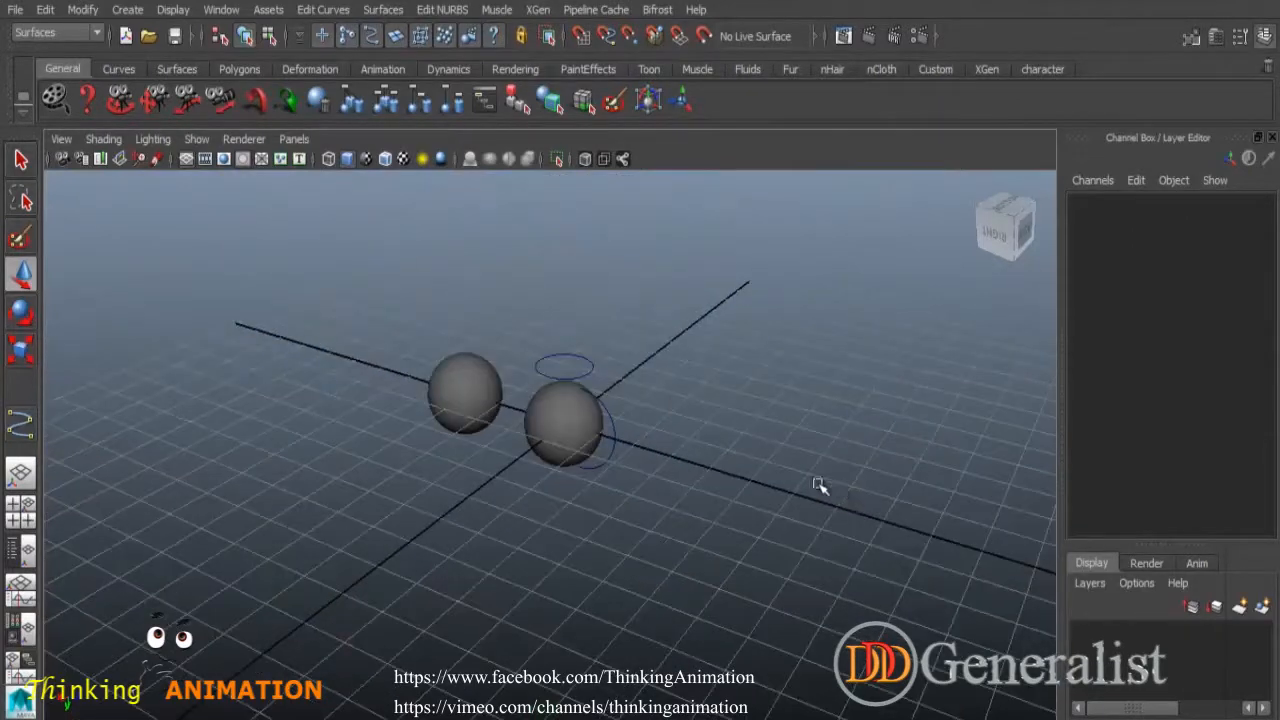
pyautogui.press('q')
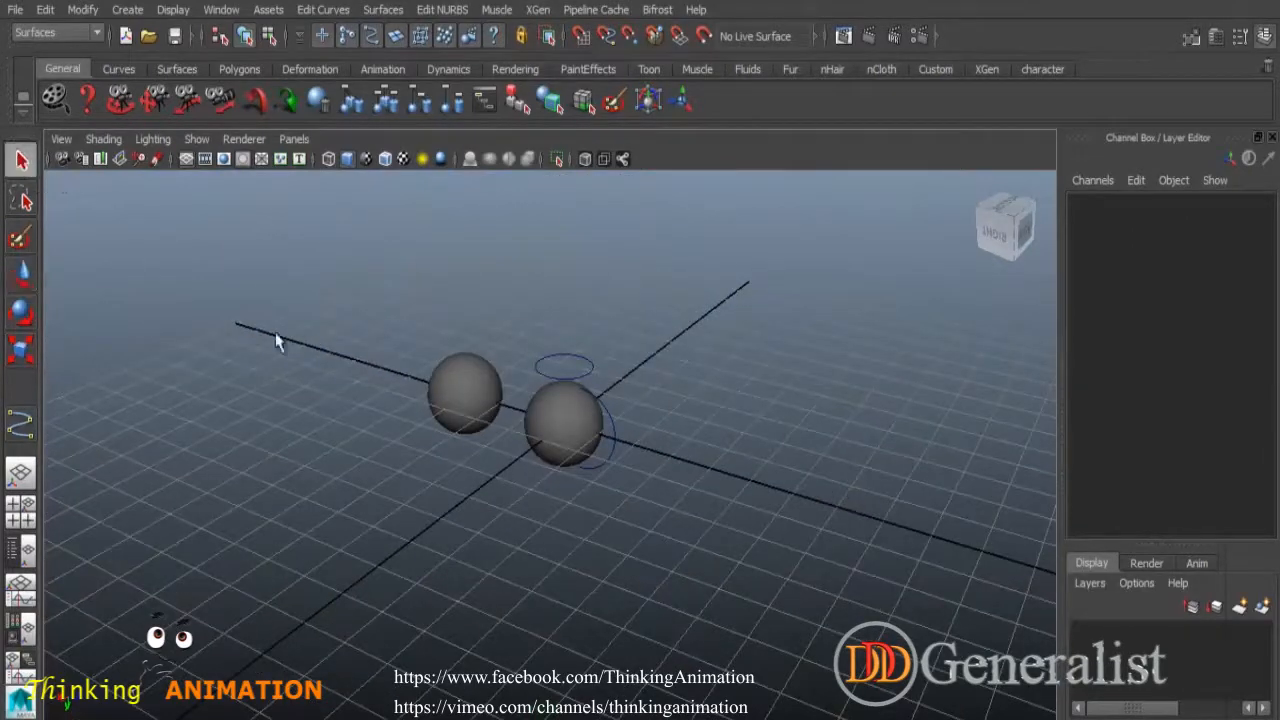
pyautogui.keyDown('alt'); pyautogui.moveTo(661, 552); pyautogui.dragTo(603, 537); pyautogui.keyUp('alt')
pyautogui.keyDown('alt'); pyautogui.moveTo(729, 489); pyautogui.dragTo(726, 590); pyautogui.keyUp('alt')
pyautogui.scroll(3, 766, 624)
pyautogui.scroll(2, 725, 573)
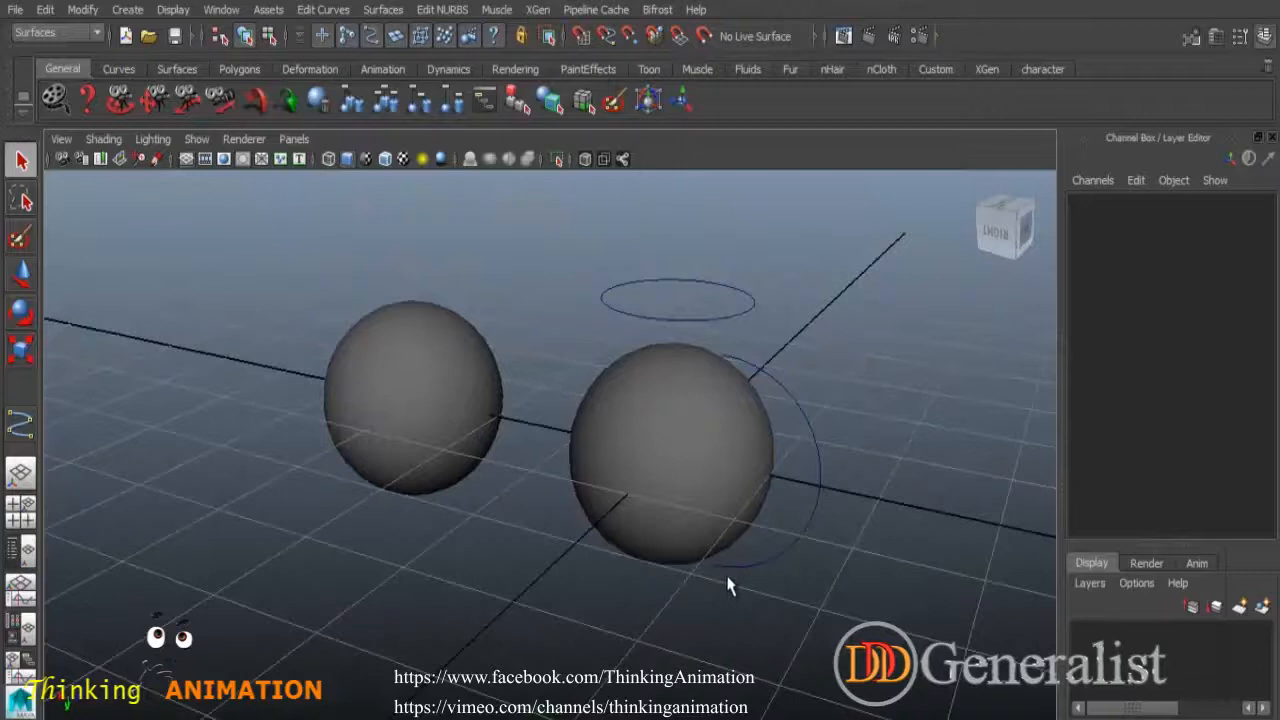